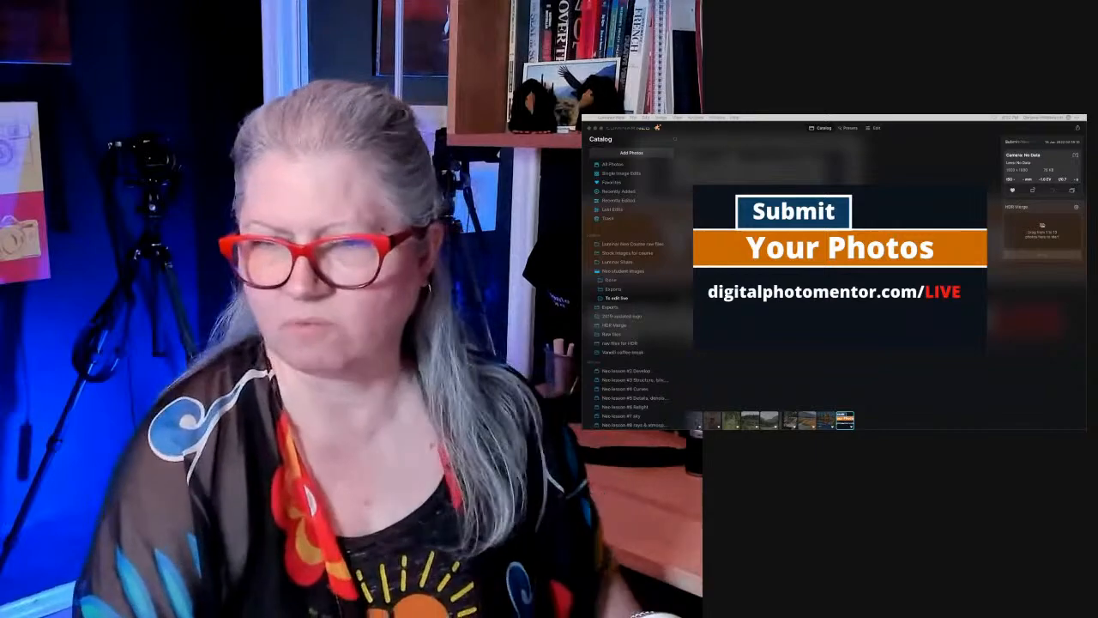
# Return to the catalog's thumbnail grid and look over the favorite photos in the To edit live folder.
pyautogui.click(921, 365)
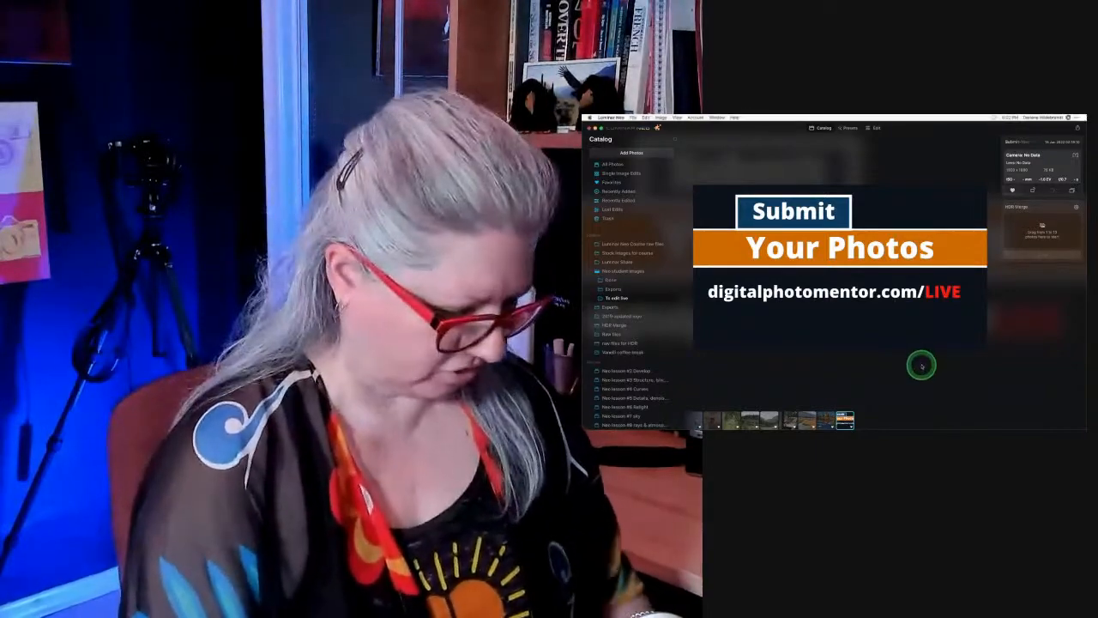
pyautogui.press('g')
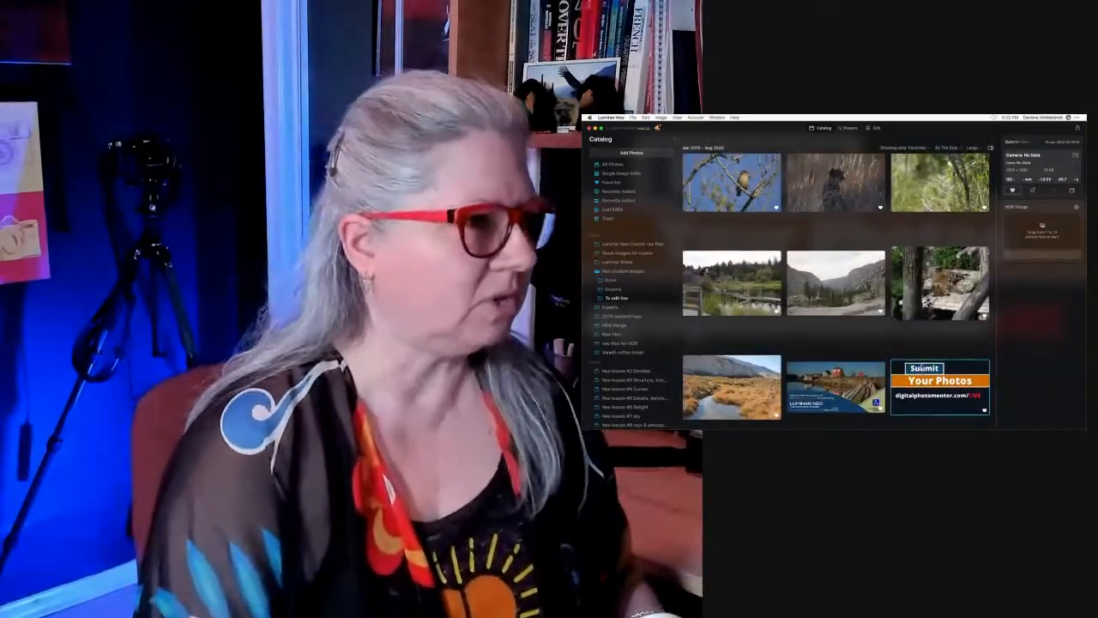
pyautogui.scroll(-1, 719, 214)
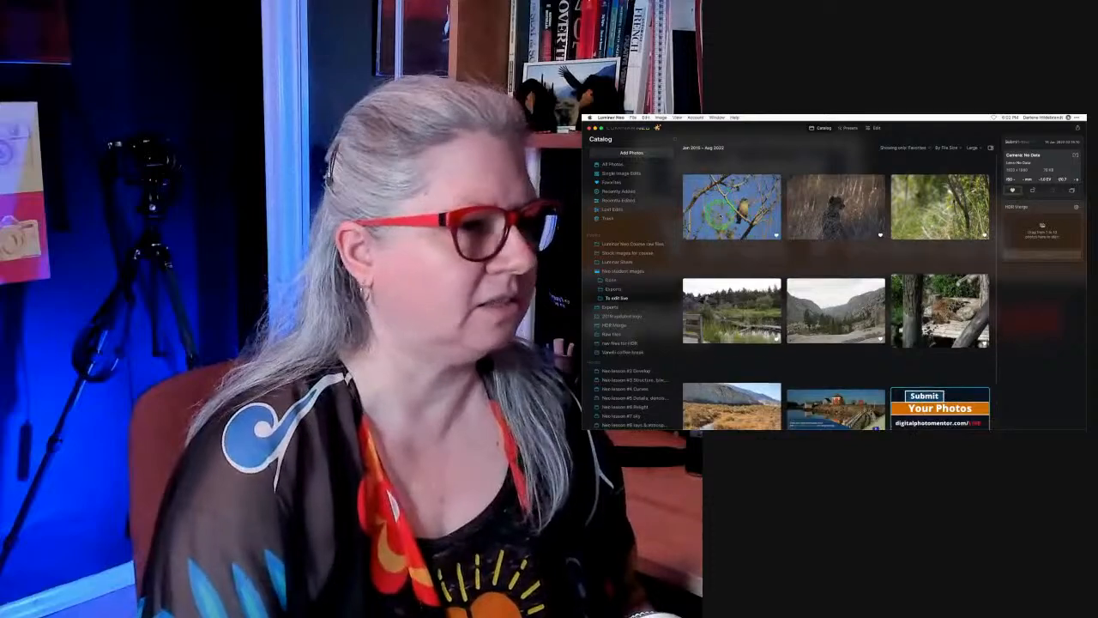
pyautogui.scroll(-1, 720, 215)
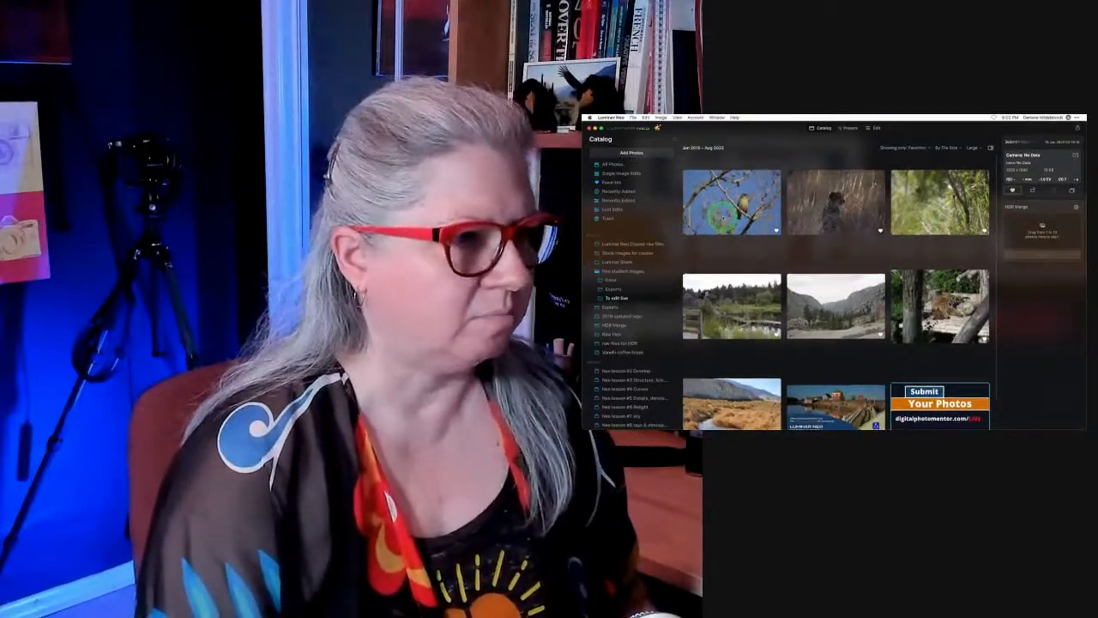
pyautogui.scroll(1, 725, 216)
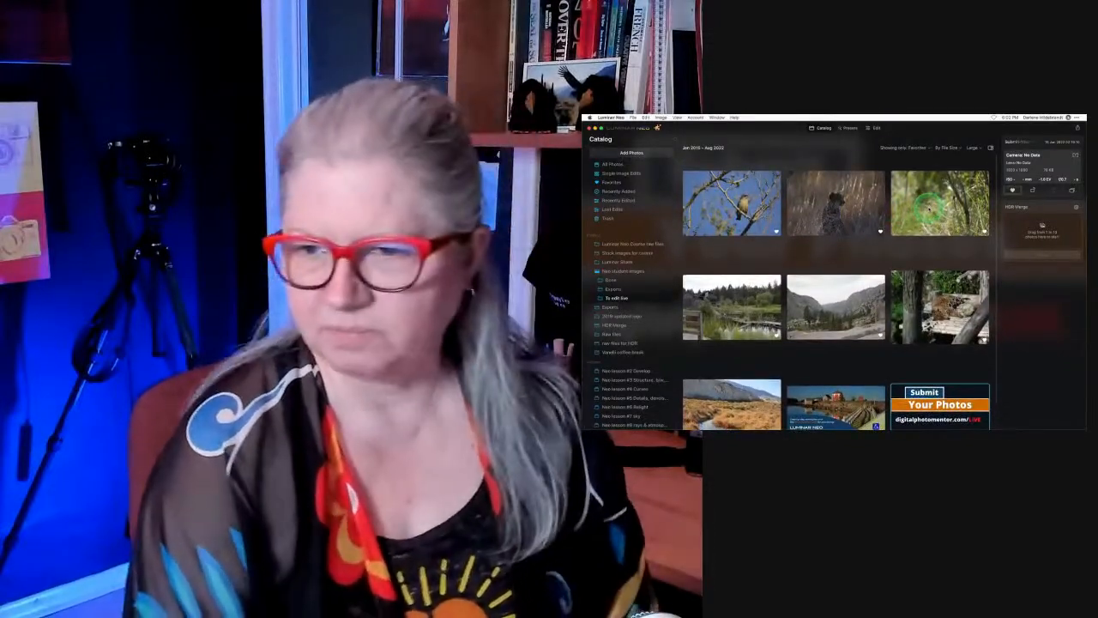
# Select the photo of the dragonfly among green grass and branches and view it enlarged in the catalog.
pyautogui.click(929, 206)
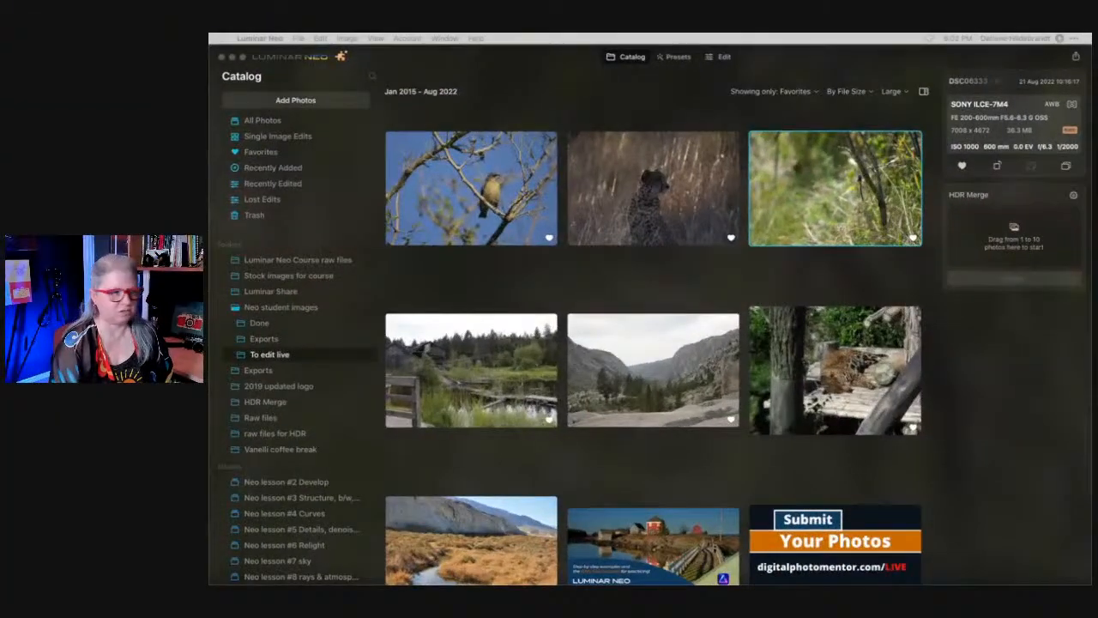
pyautogui.click(828, 190)
pyautogui.doubleClick(828, 190)
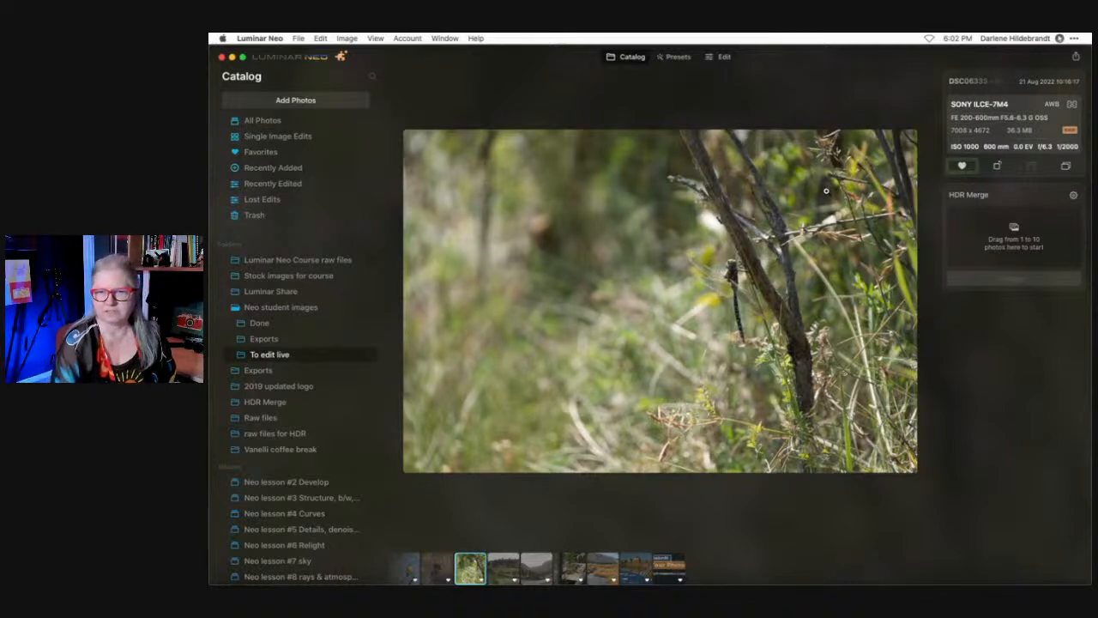
pyautogui.click(827, 187)
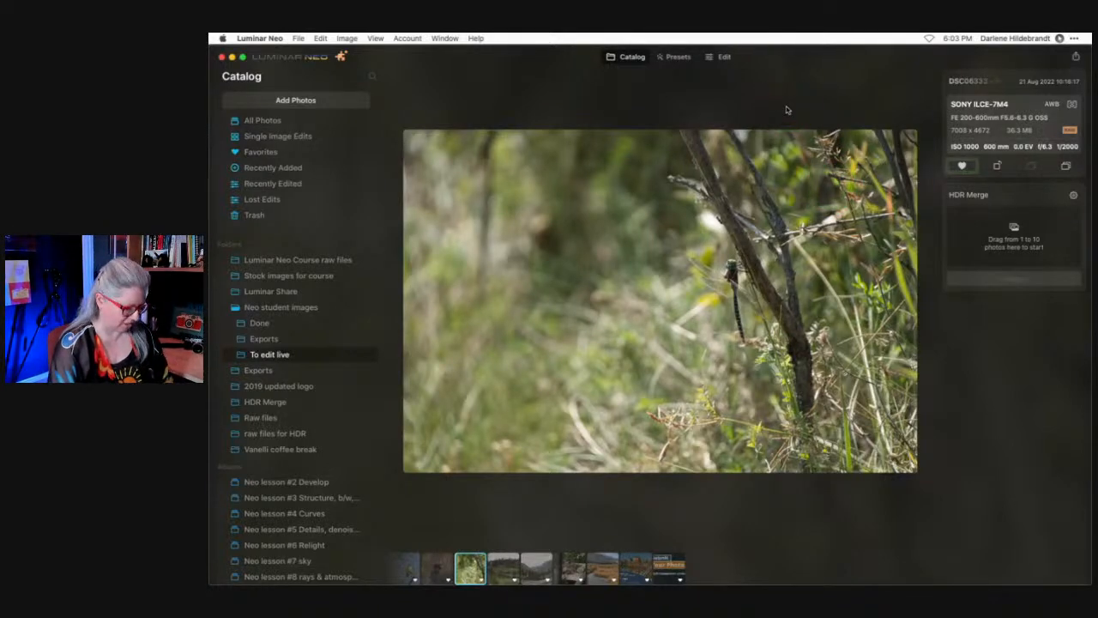
# Return to the thumbnail grid, check the program's version information and close it.
pyautogui.press('g')
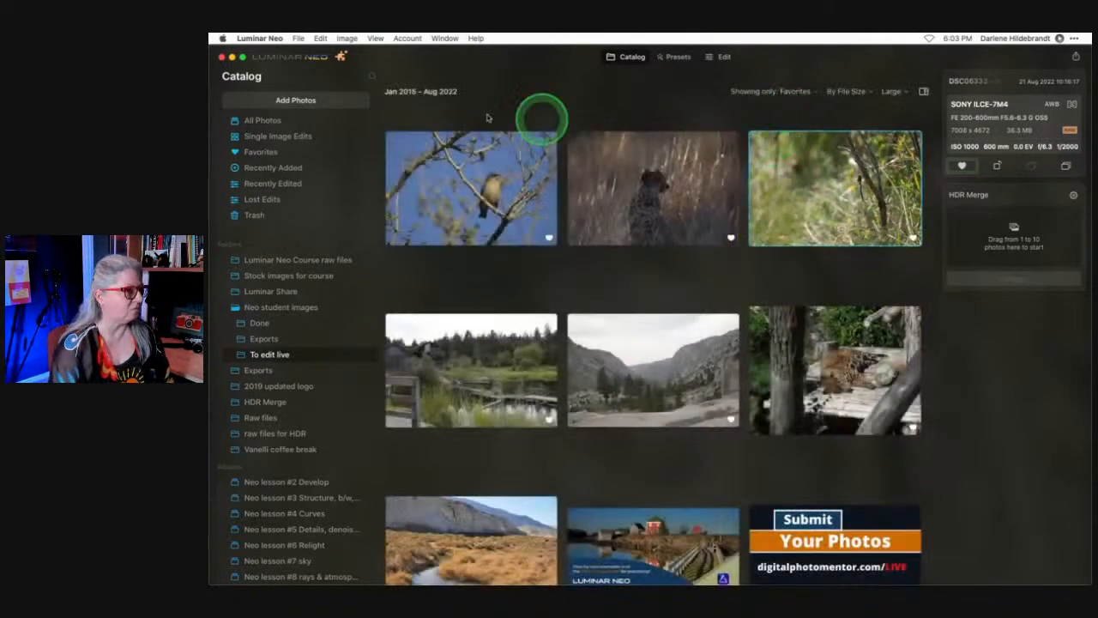
pyautogui.click(279, 37)
pyautogui.click(258, 46)
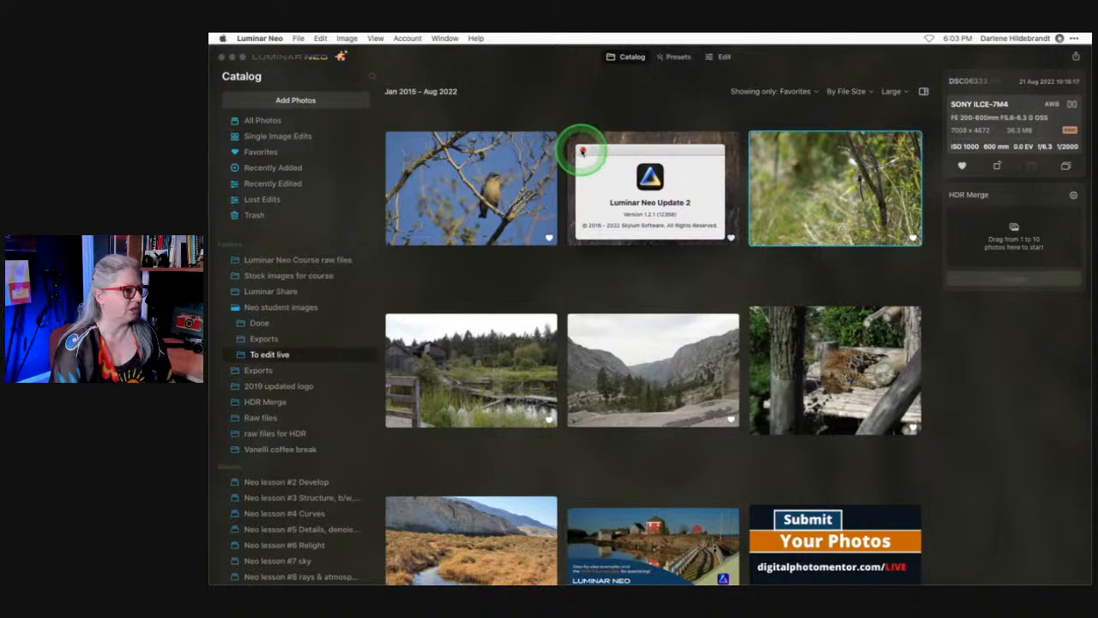
pyautogui.click(583, 150)
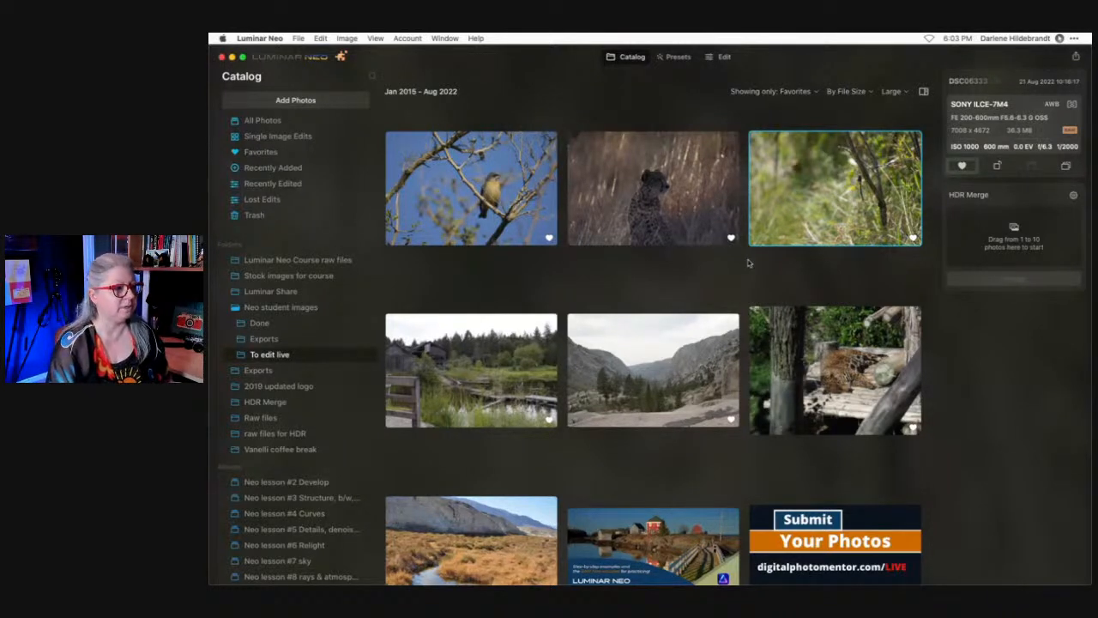
# Bring the selected dragonfly photo into editing and open the Develop tool's settings.
pyautogui.click(746, 262)
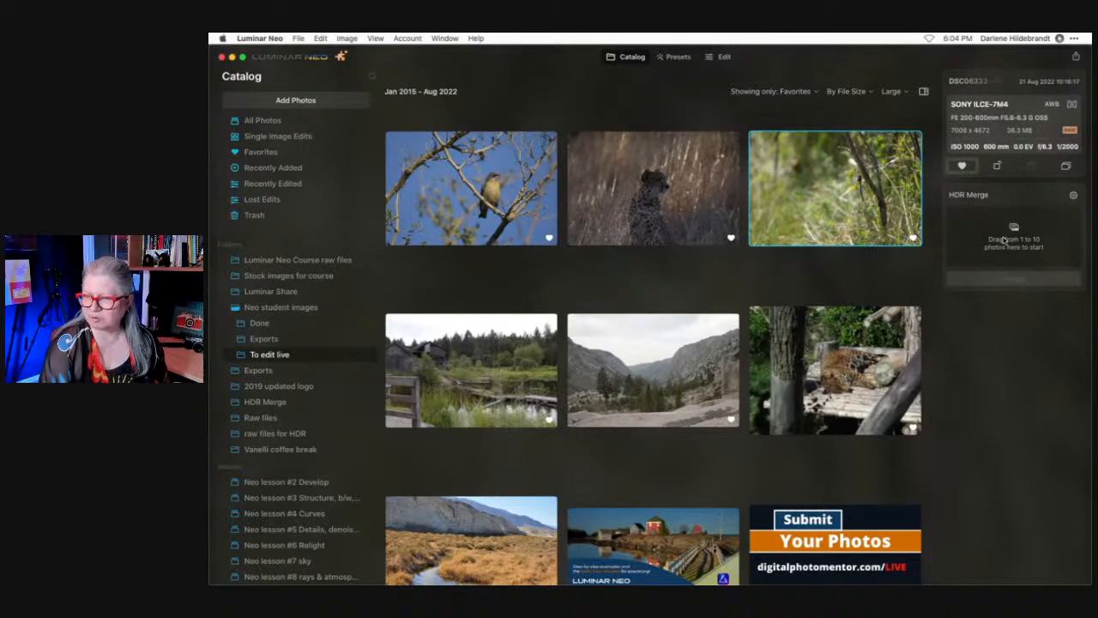
pyautogui.click(1003, 241)
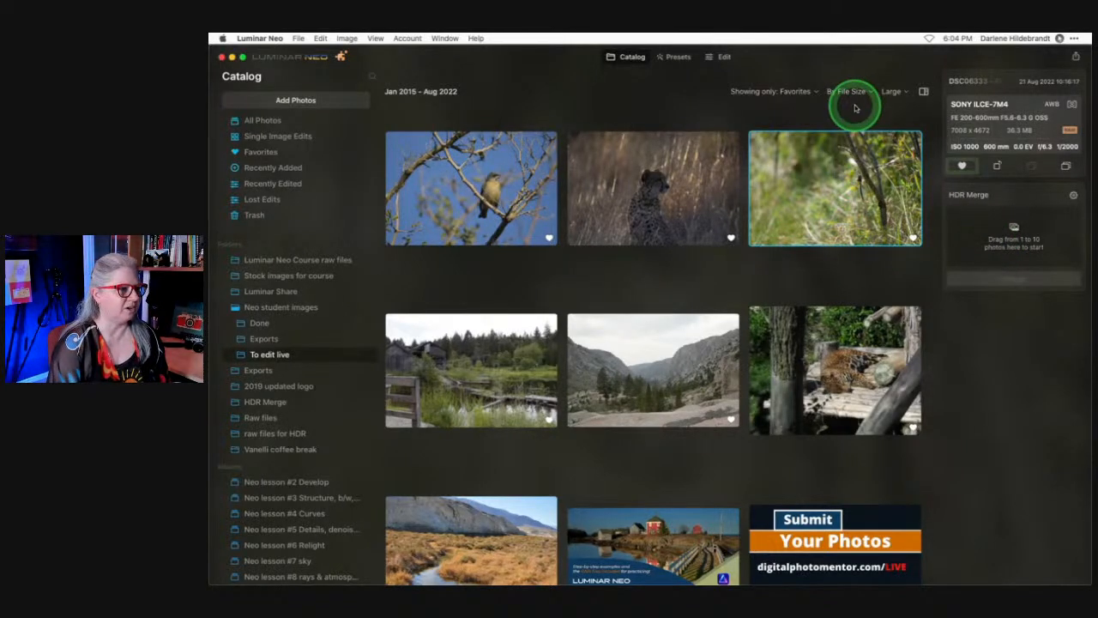
pyautogui.click(724, 58)
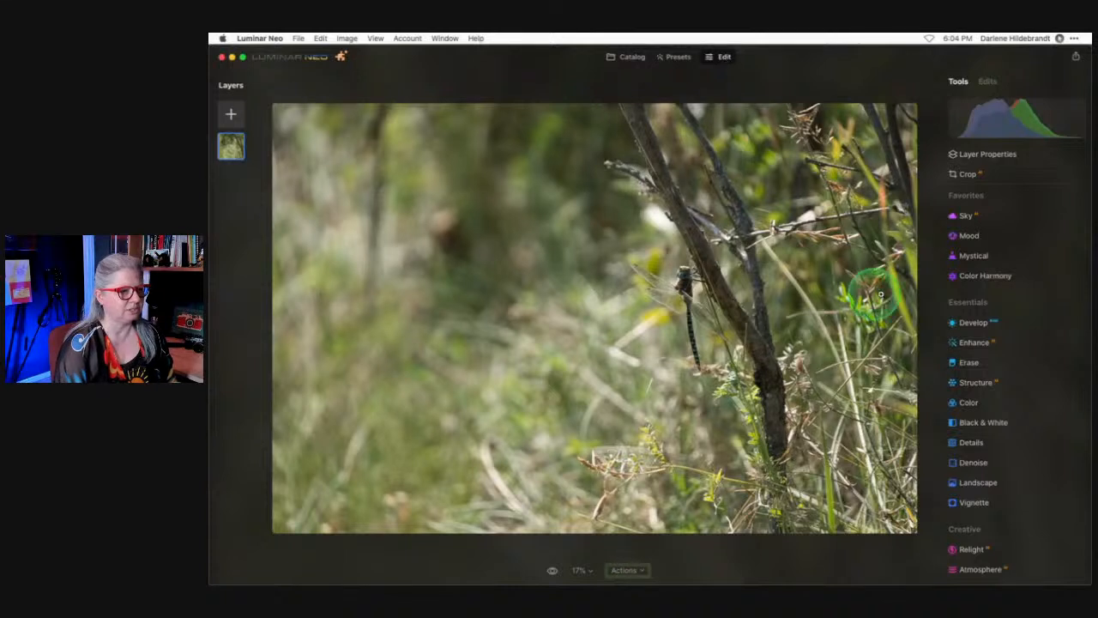
pyautogui.click(968, 322)
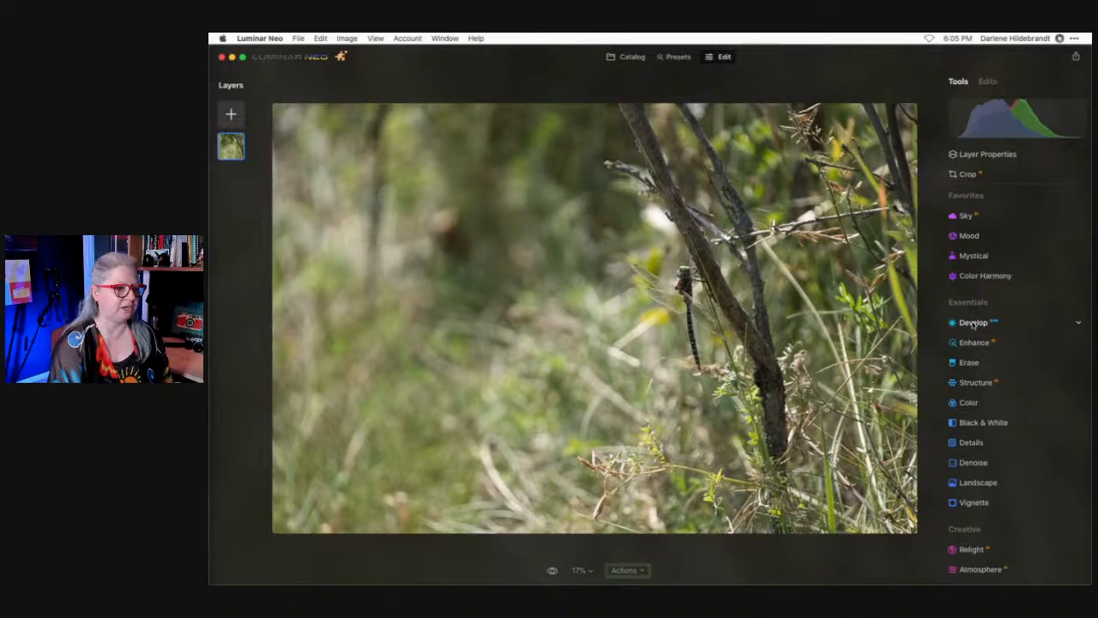
pyautogui.click(973, 323)
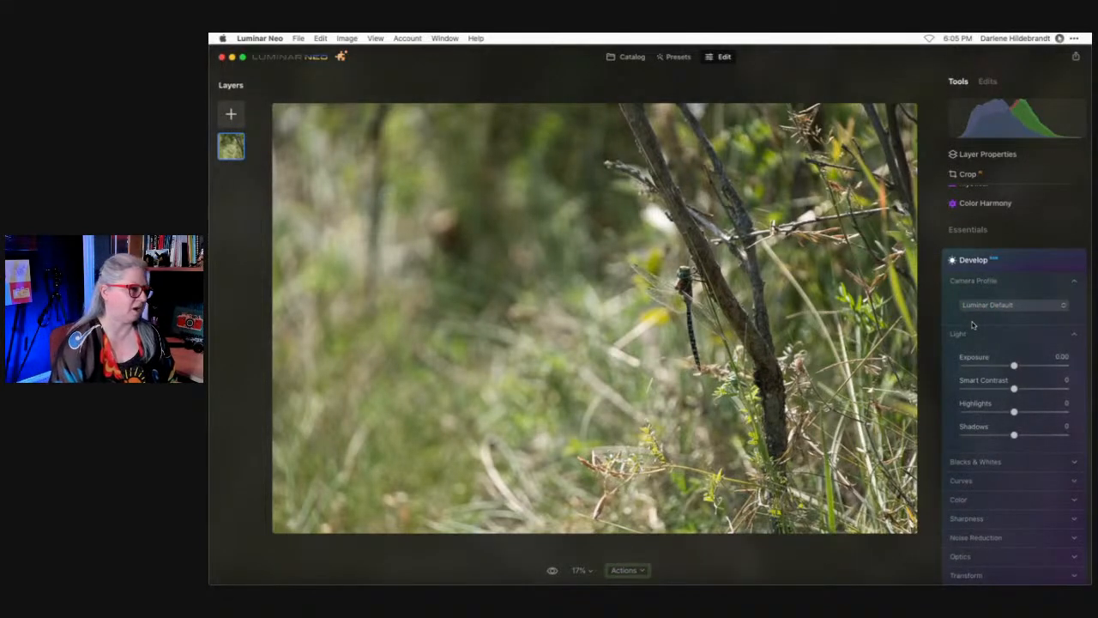
# Try the Camera VV, Camera VV2, Camera NT and Camera BW profiles on the dragonfly photo.
pyautogui.click(980, 305)
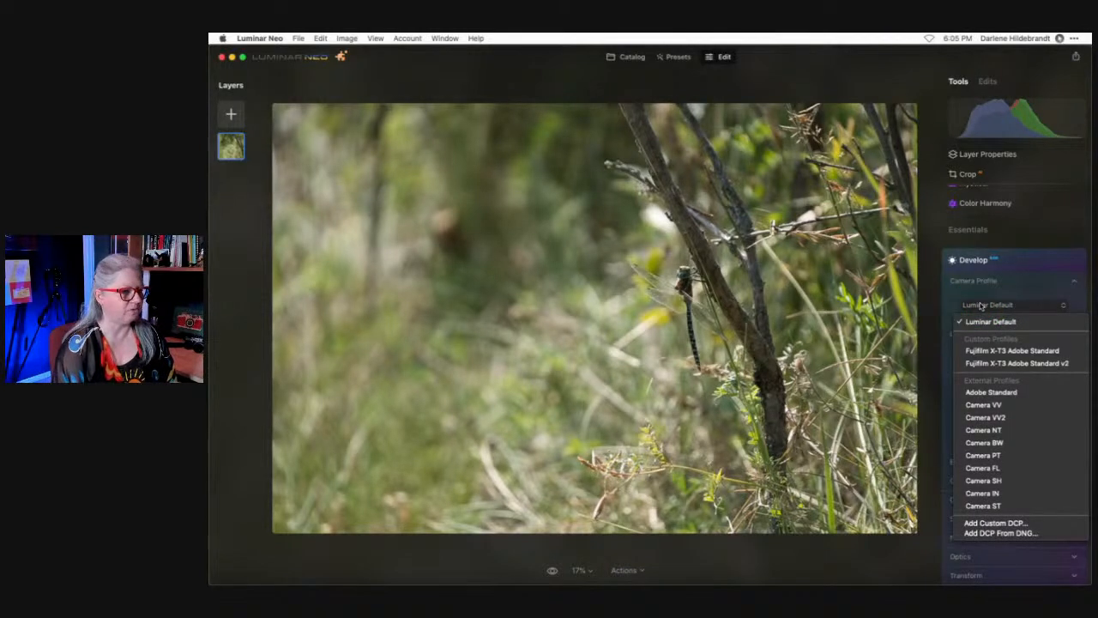
pyautogui.click(985, 404)
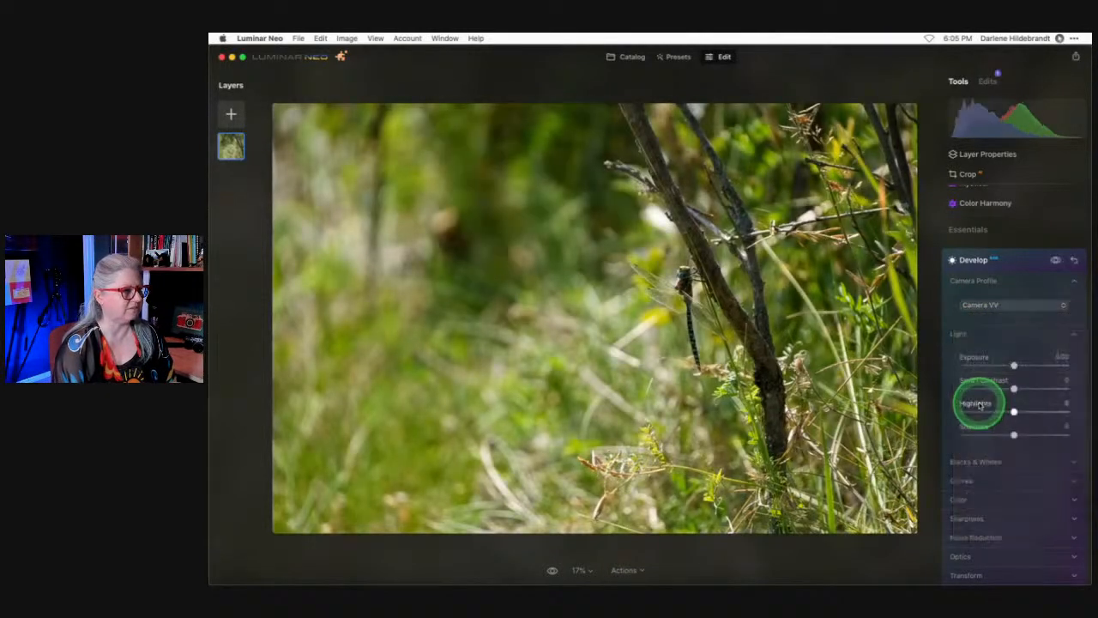
pyautogui.click(983, 305)
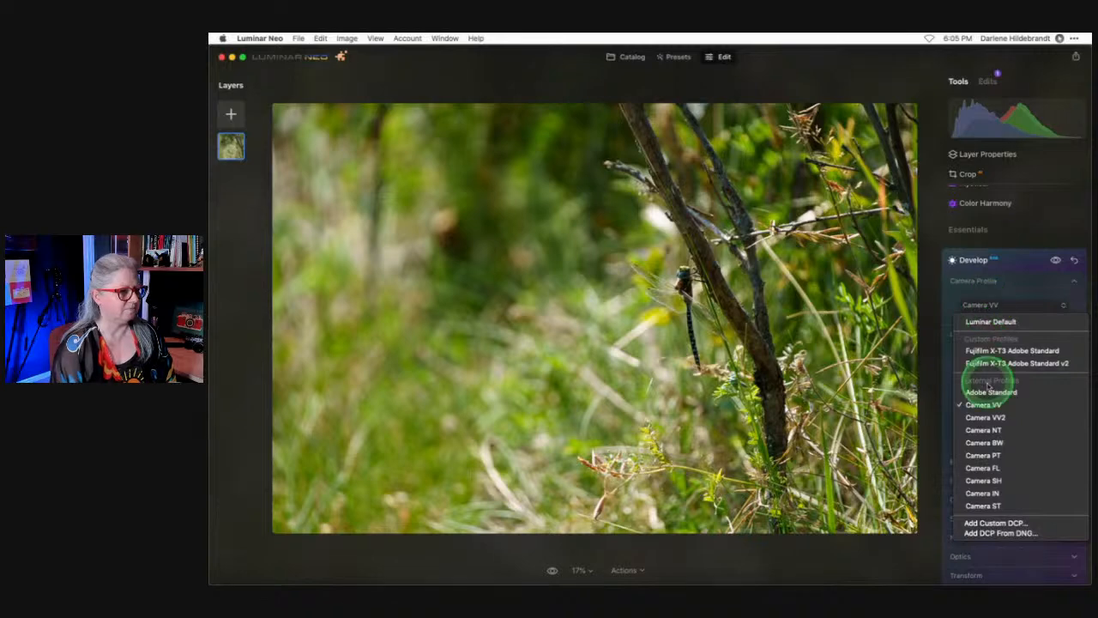
pyautogui.click(985, 417)
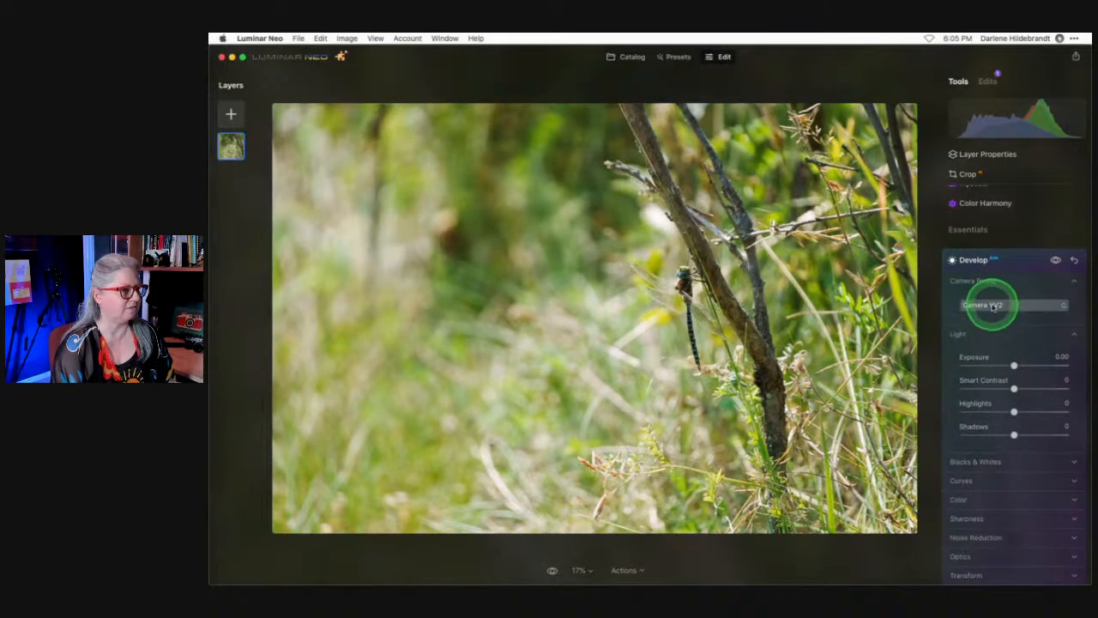
pyautogui.click(990, 309)
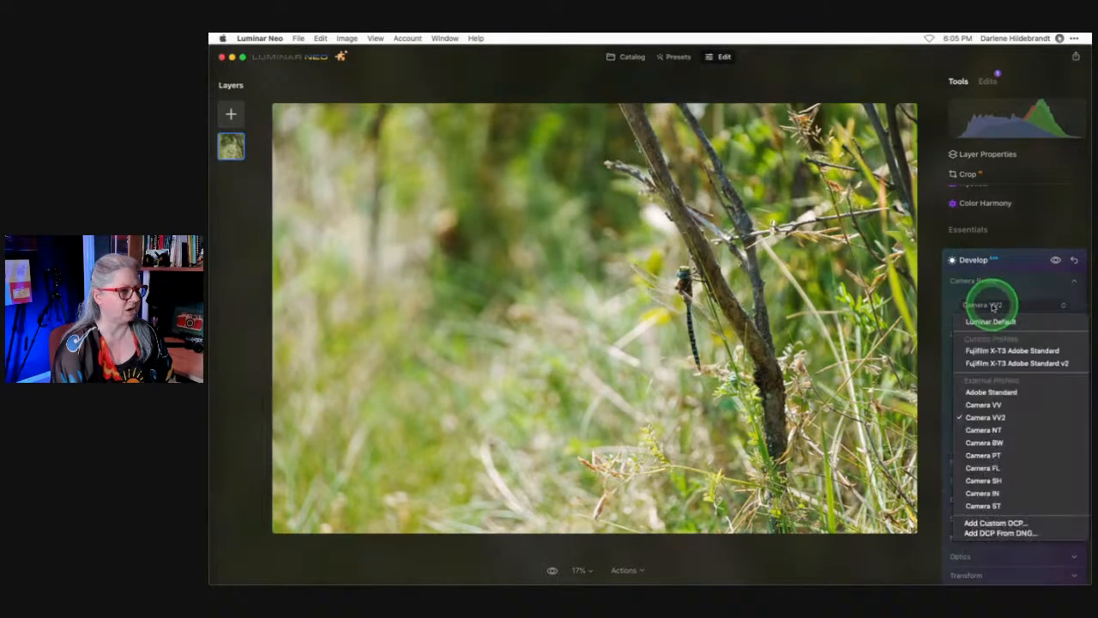
pyautogui.click(987, 429)
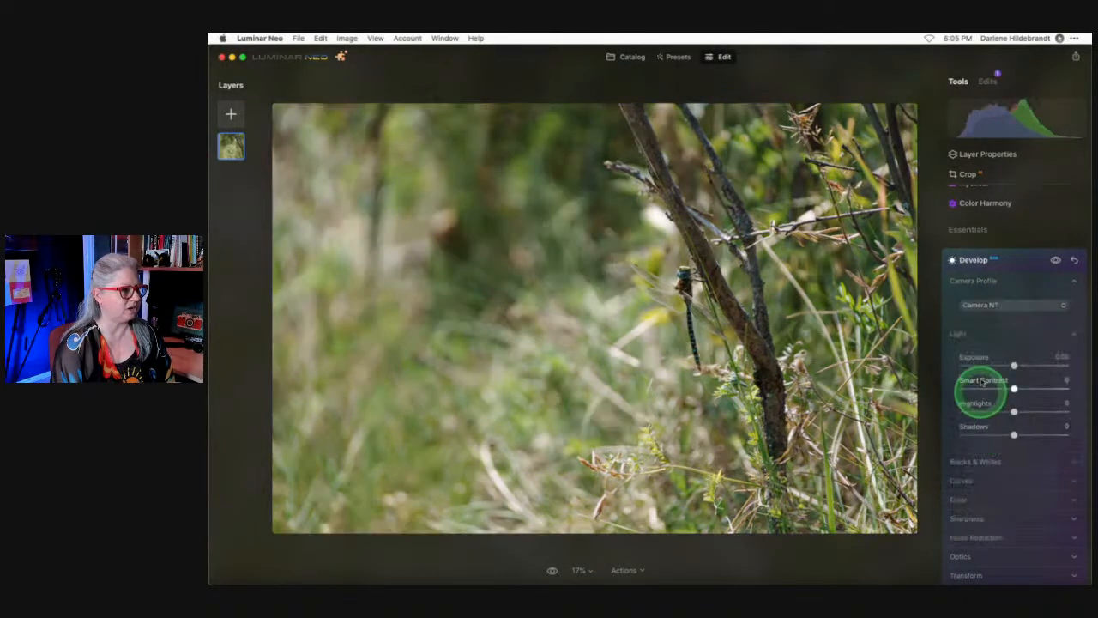
pyautogui.click(997, 307)
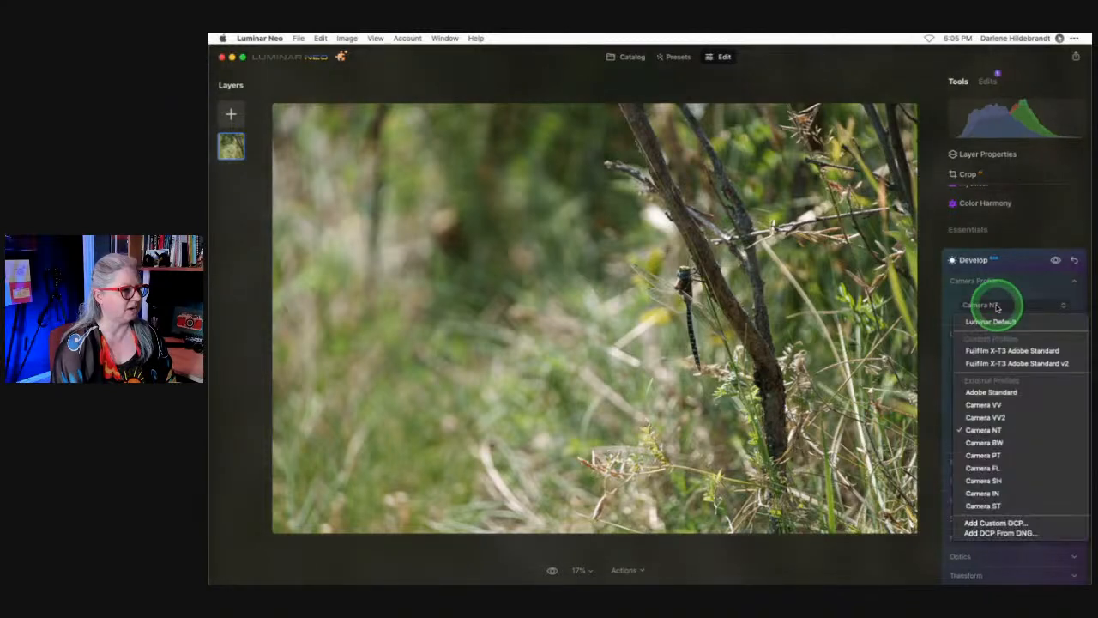
pyautogui.click(983, 442)
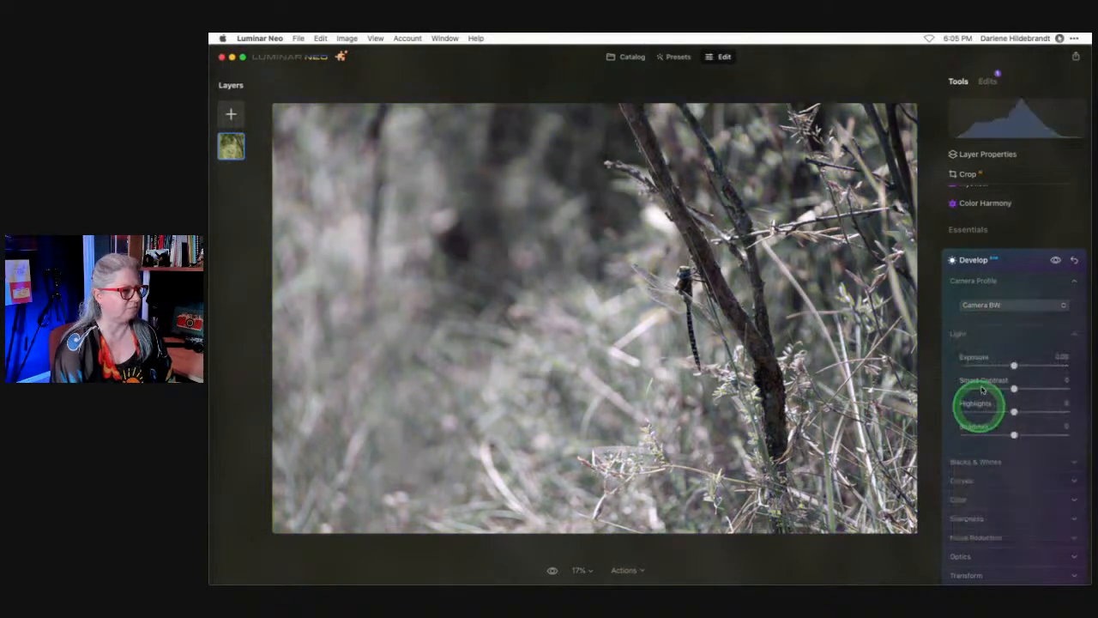
# Try the Camera PT, Camera FL, Camera SH and Camera IN profiles on the dragonfly photo.
pyautogui.click(992, 307)
pyautogui.click(995, 454)
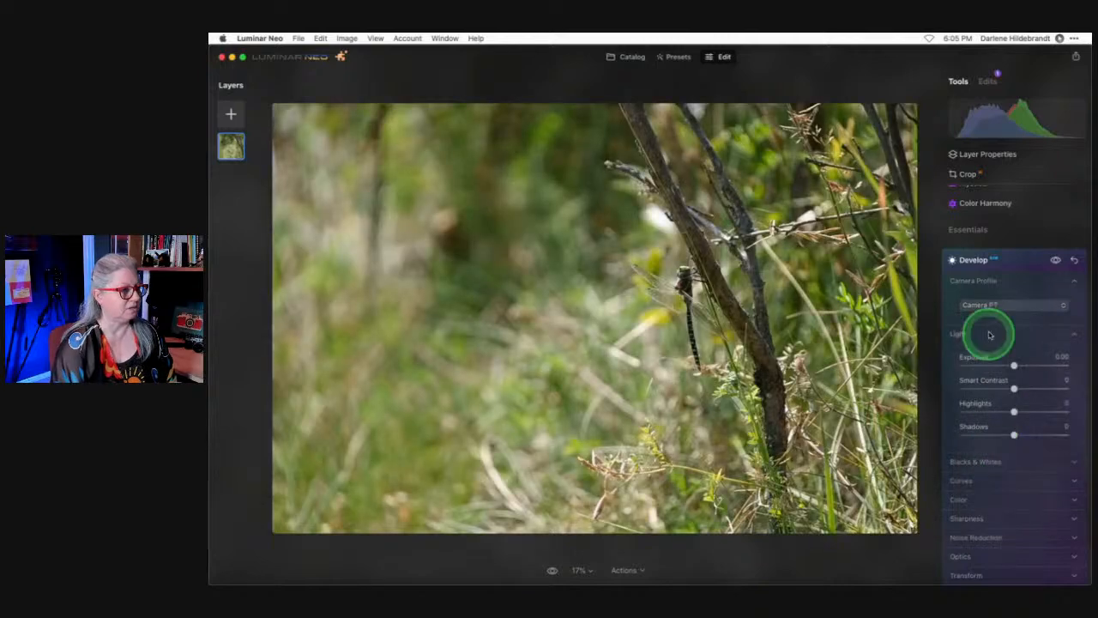
pyautogui.click(991, 306)
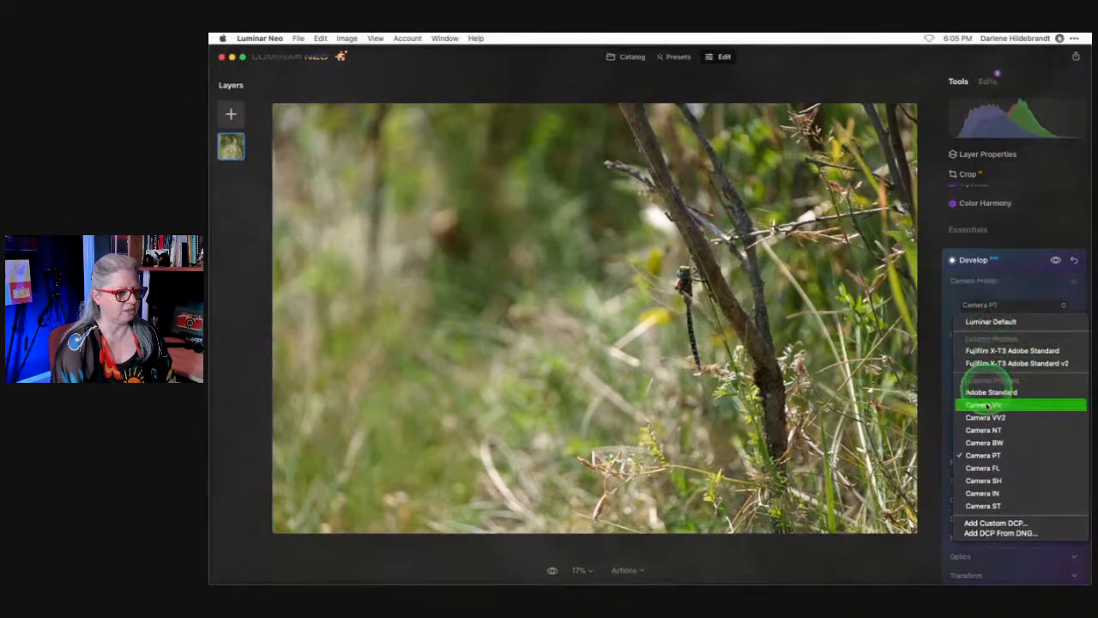
pyautogui.click(983, 467)
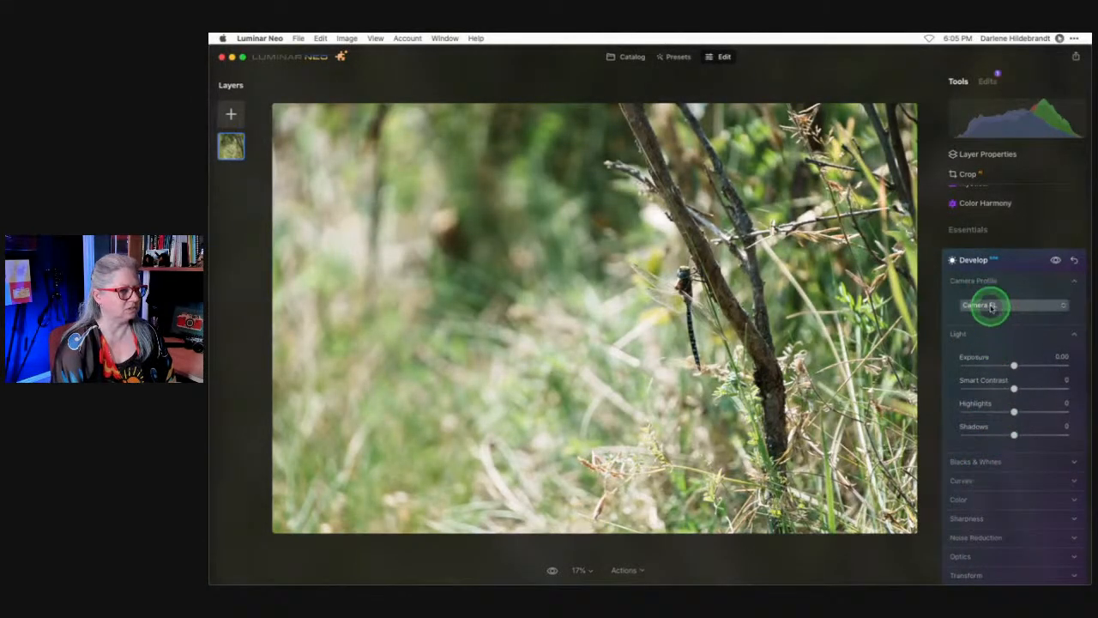
pyautogui.click(992, 307)
pyautogui.click(994, 325)
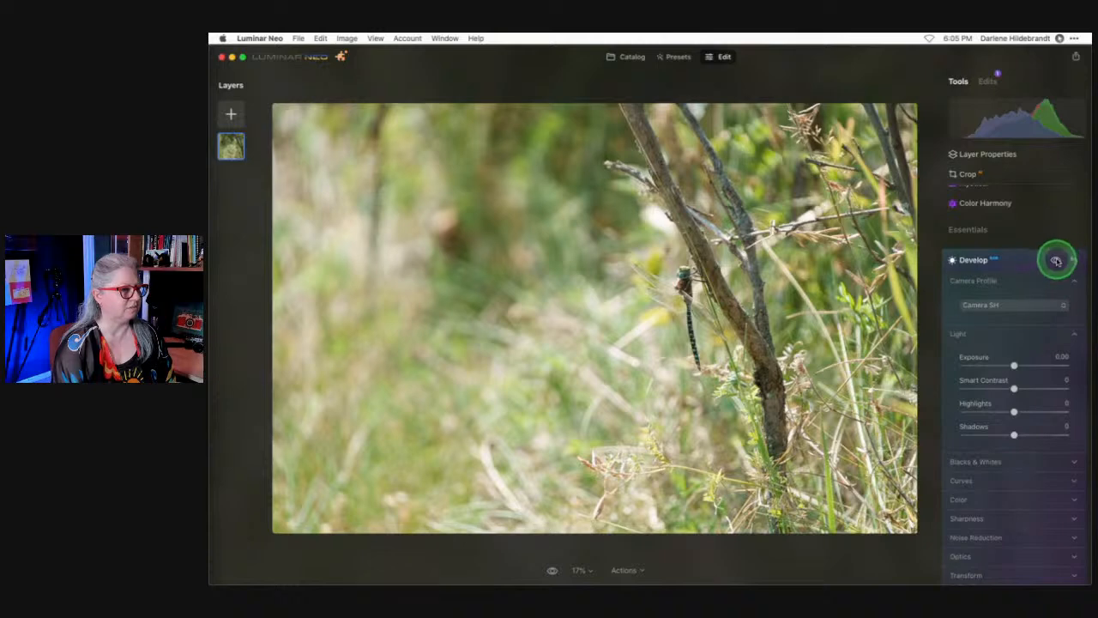
pyautogui.click(1022, 298)
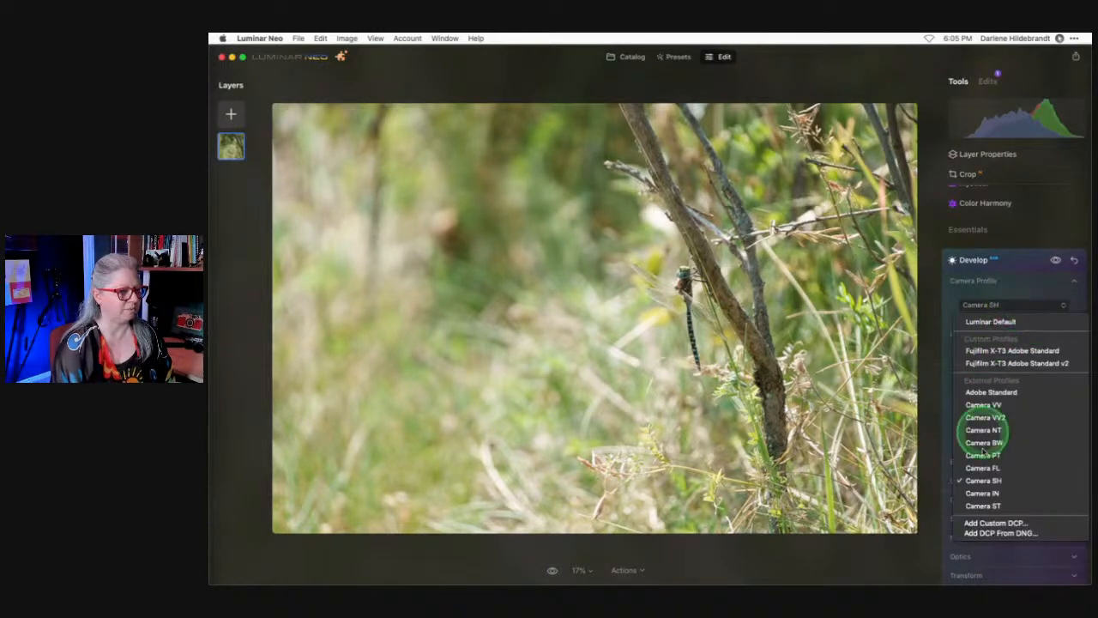
pyautogui.click(976, 492)
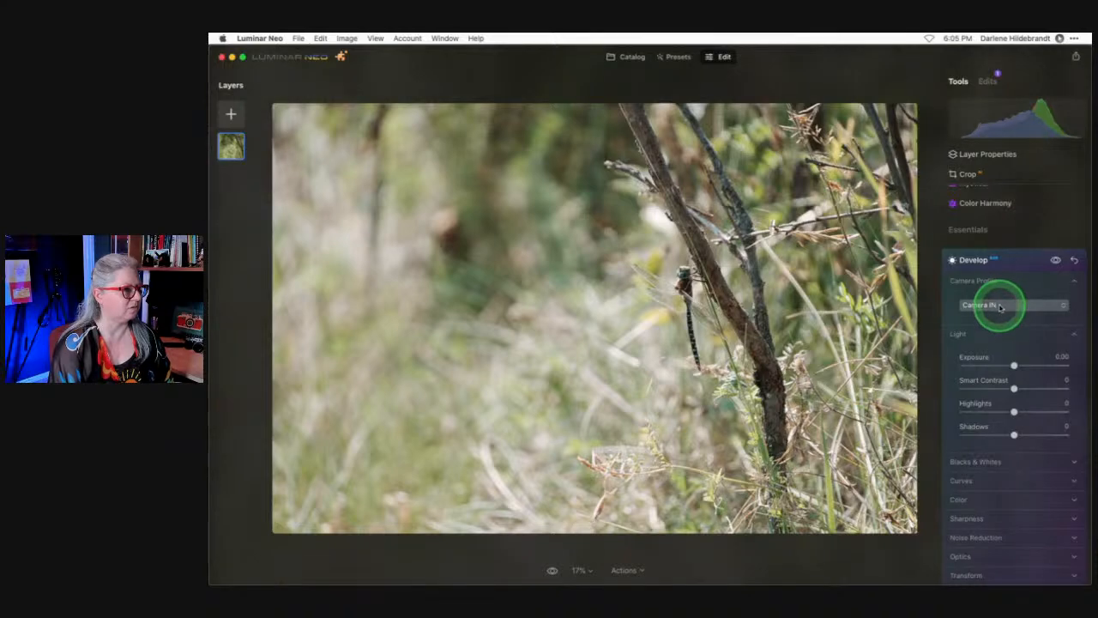
# Compare the Camera ST and Camera NT profiles, and set the photo's camera profile to Camera IN.
pyautogui.click(999, 306)
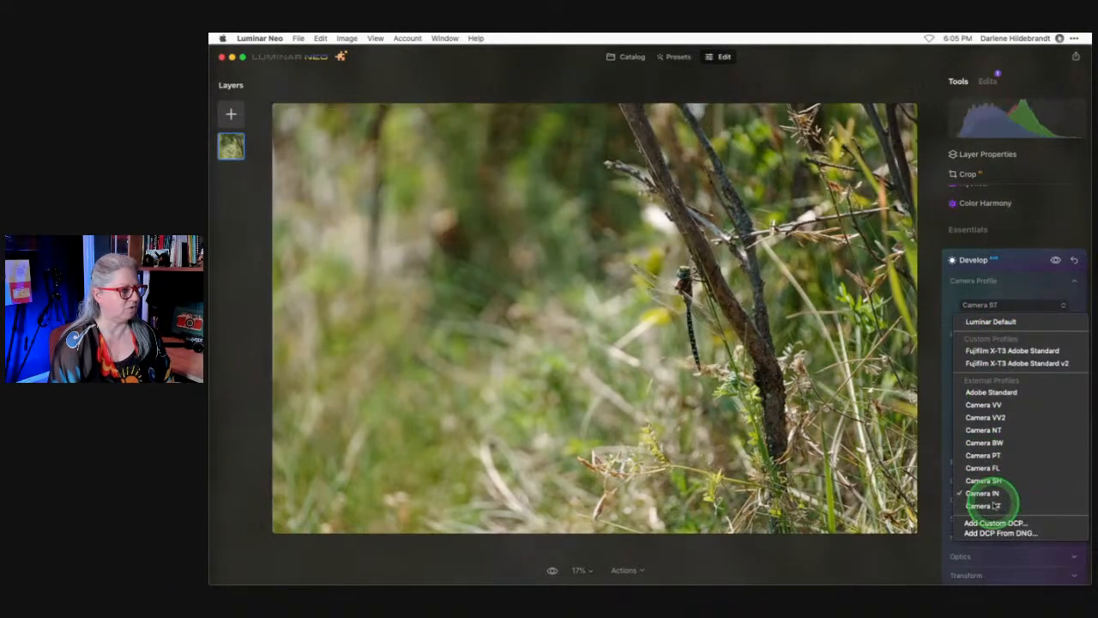
pyautogui.click(995, 506)
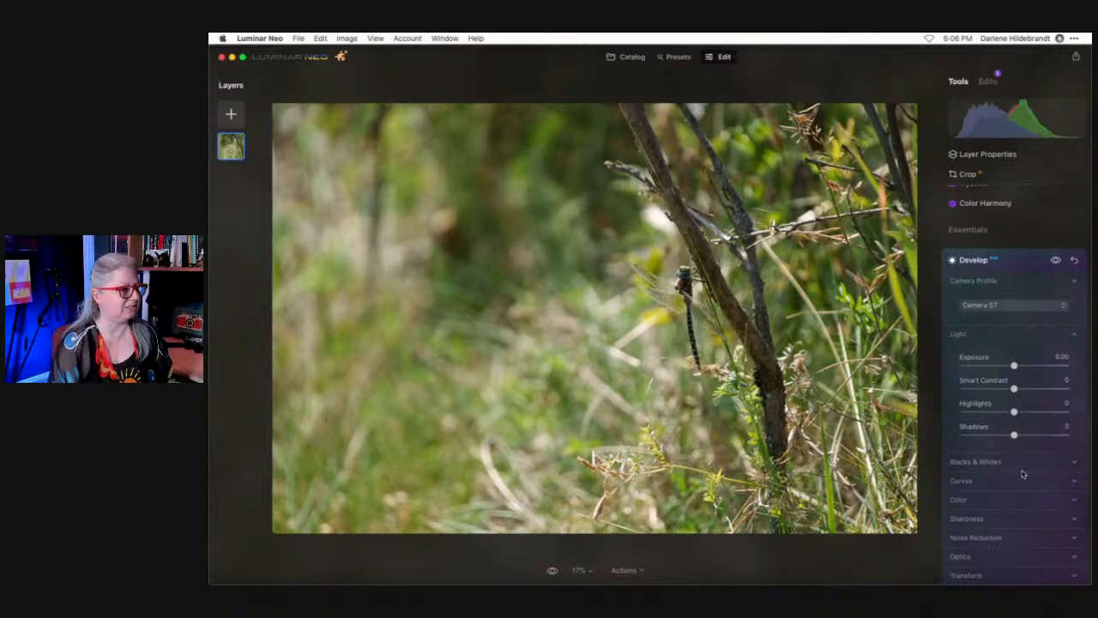
pyautogui.click(988, 302)
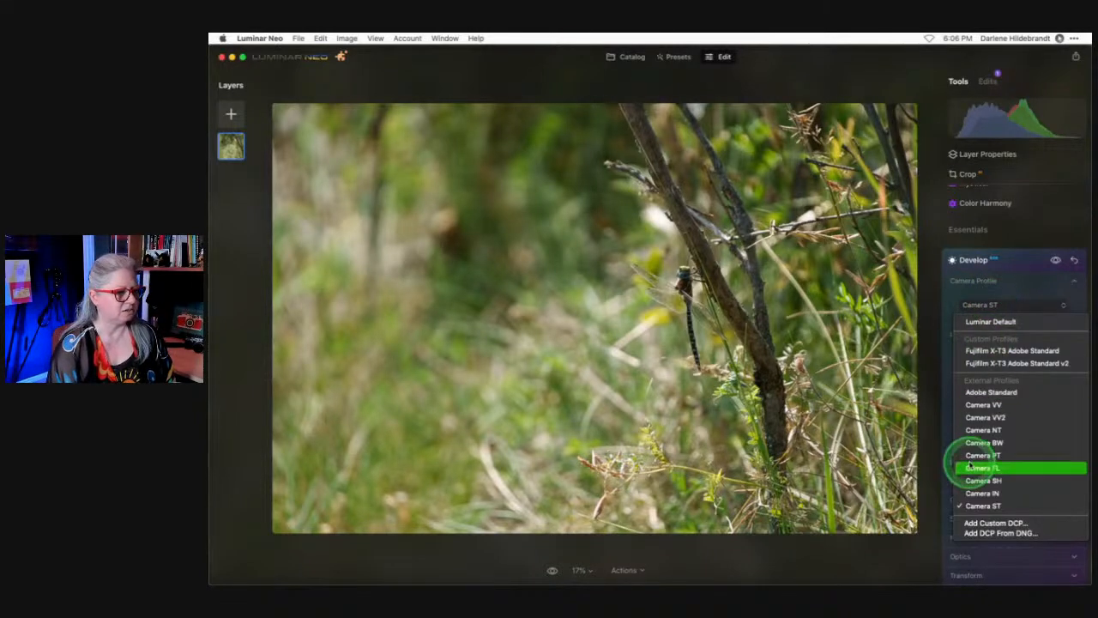
pyautogui.click(978, 431)
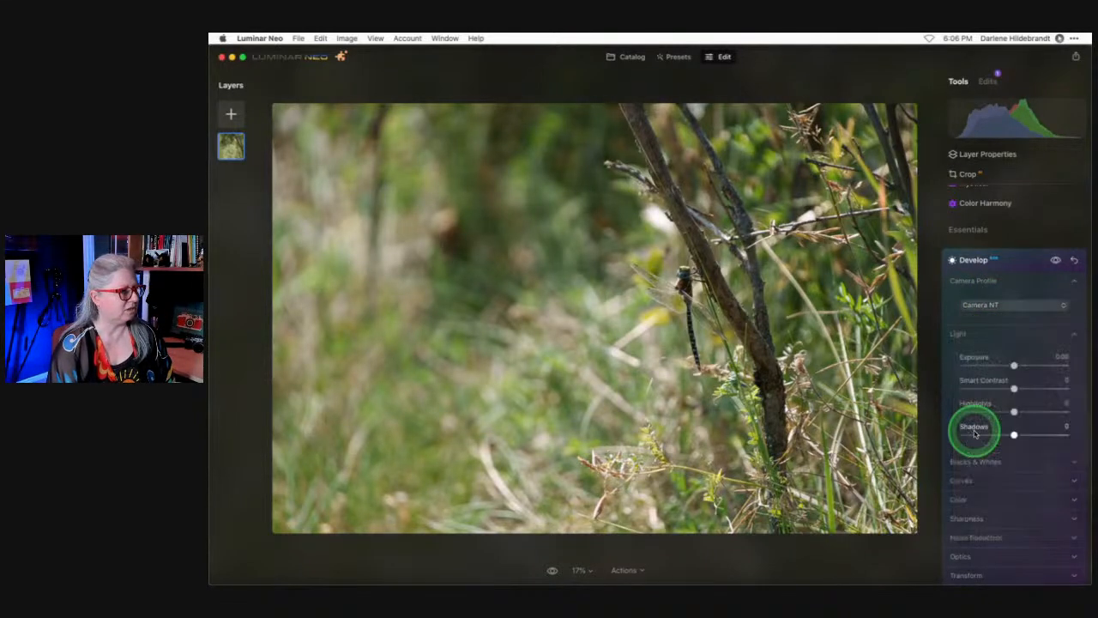
pyautogui.click(980, 305)
pyautogui.click(982, 494)
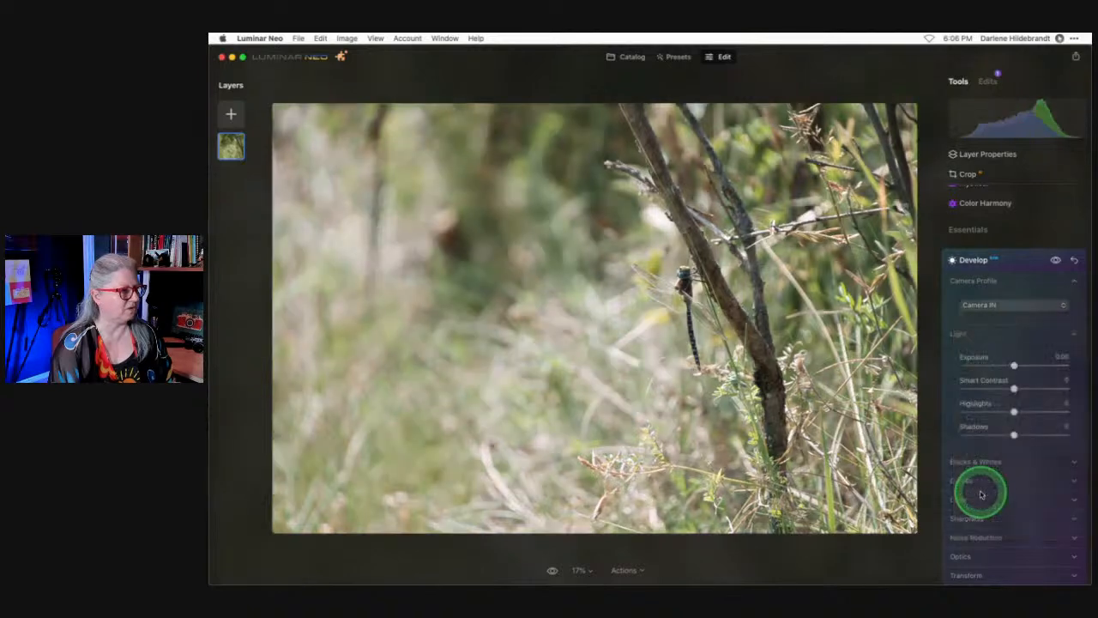
# Set the photo's camera profile to Camera SH and expand the Develop tool's Curves section.
pyautogui.click(989, 304)
pyautogui.click(998, 479)
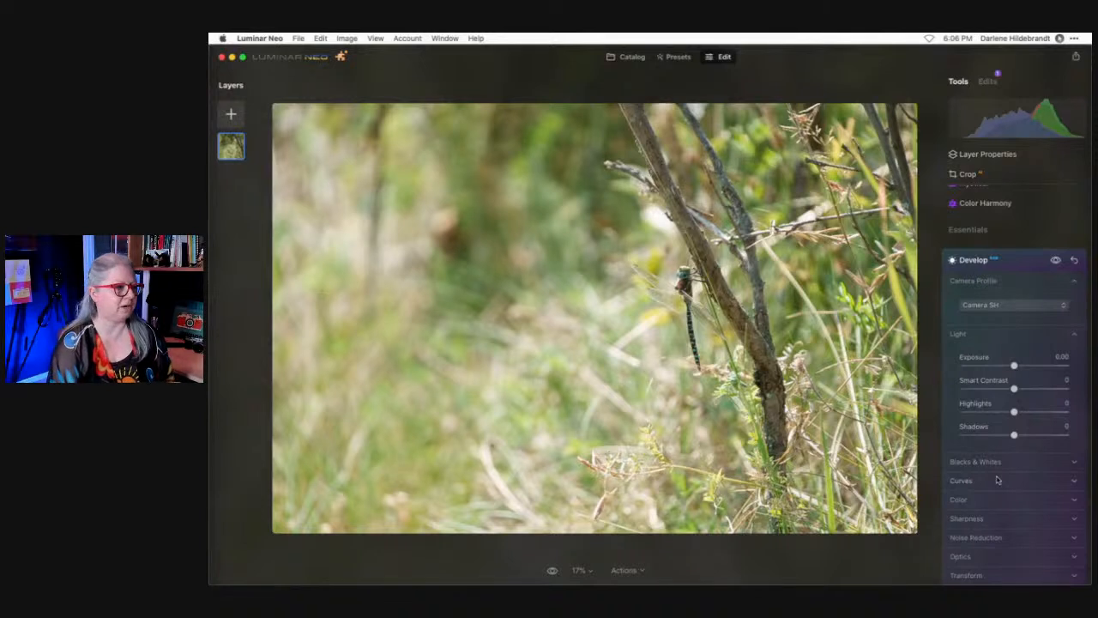
pyautogui.scroll(-3, 1011, 418)
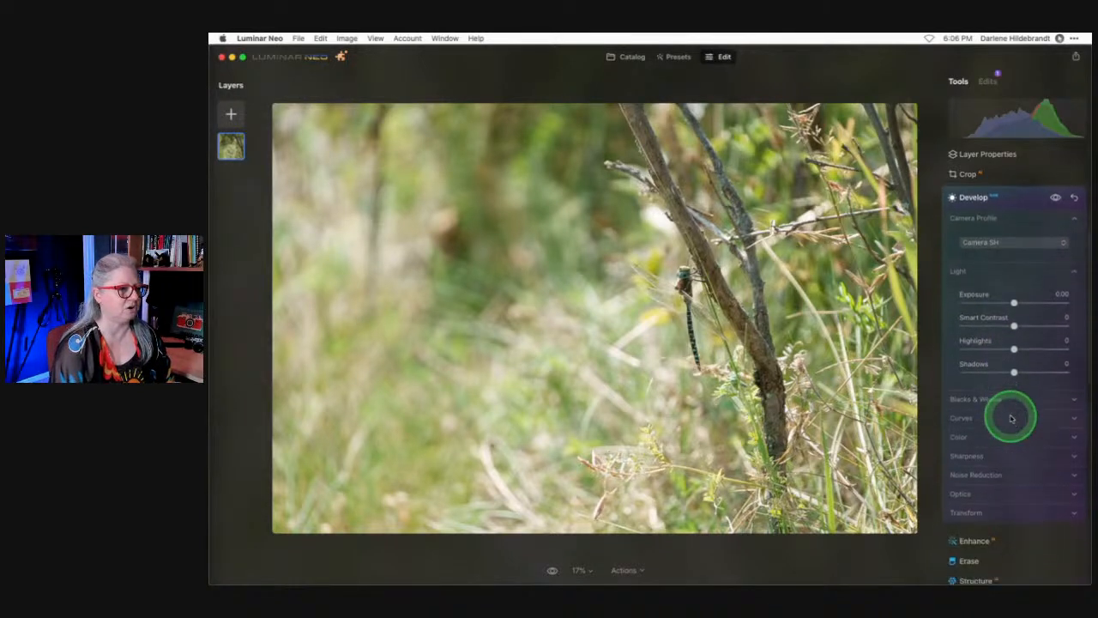
pyautogui.scroll(-1, 1011, 418)
pyautogui.click(976, 410)
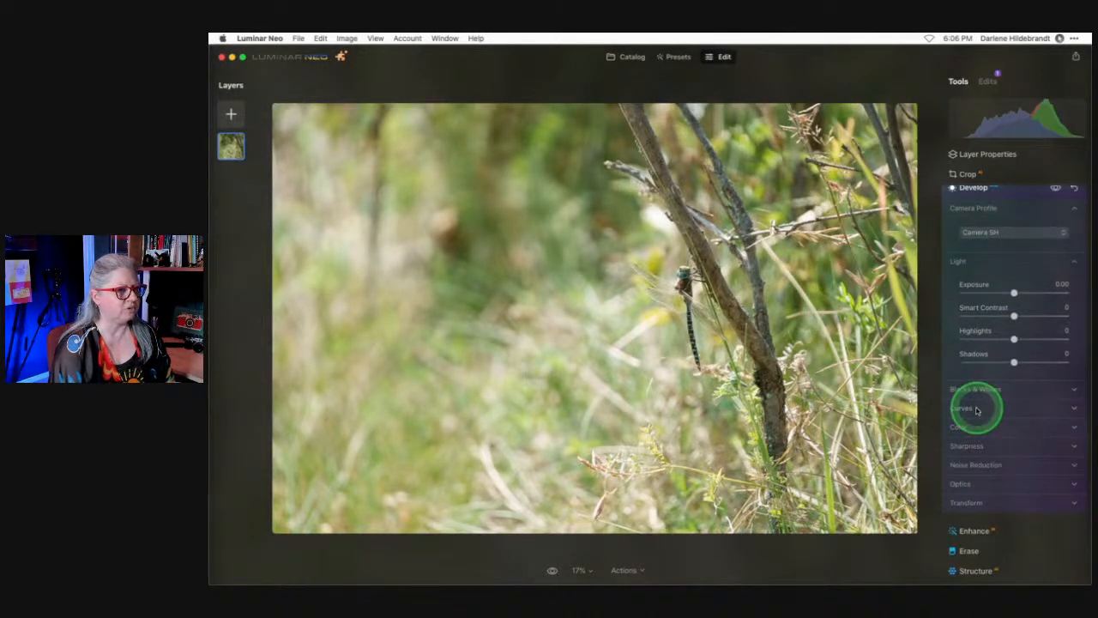
pyautogui.click(964, 410)
pyautogui.scroll(-2, 963, 412)
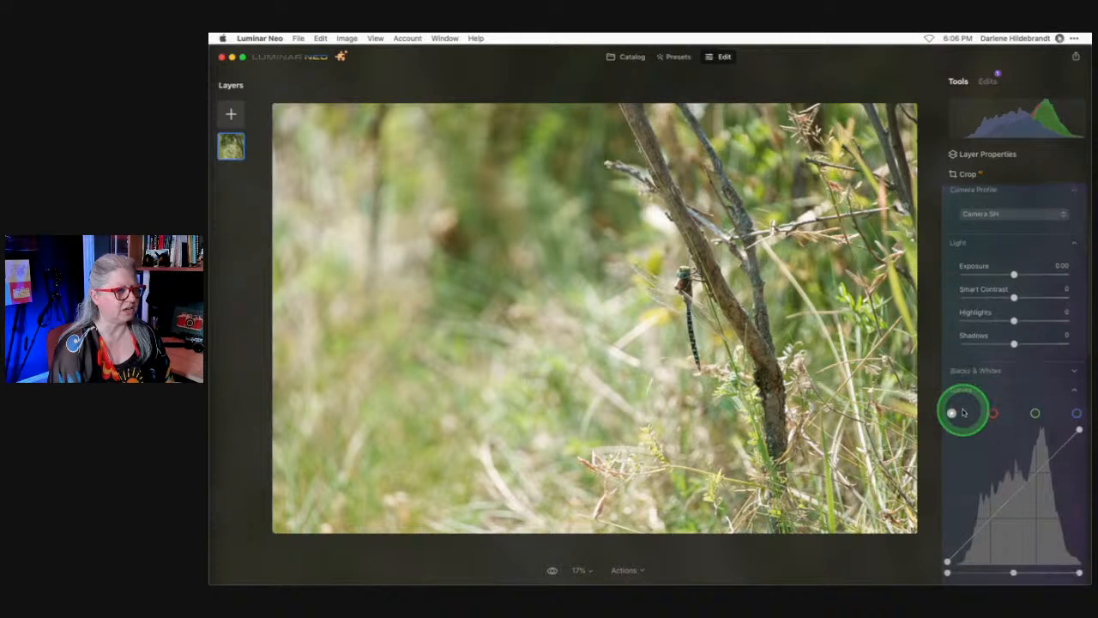
pyautogui.scroll(-2, 963, 412)
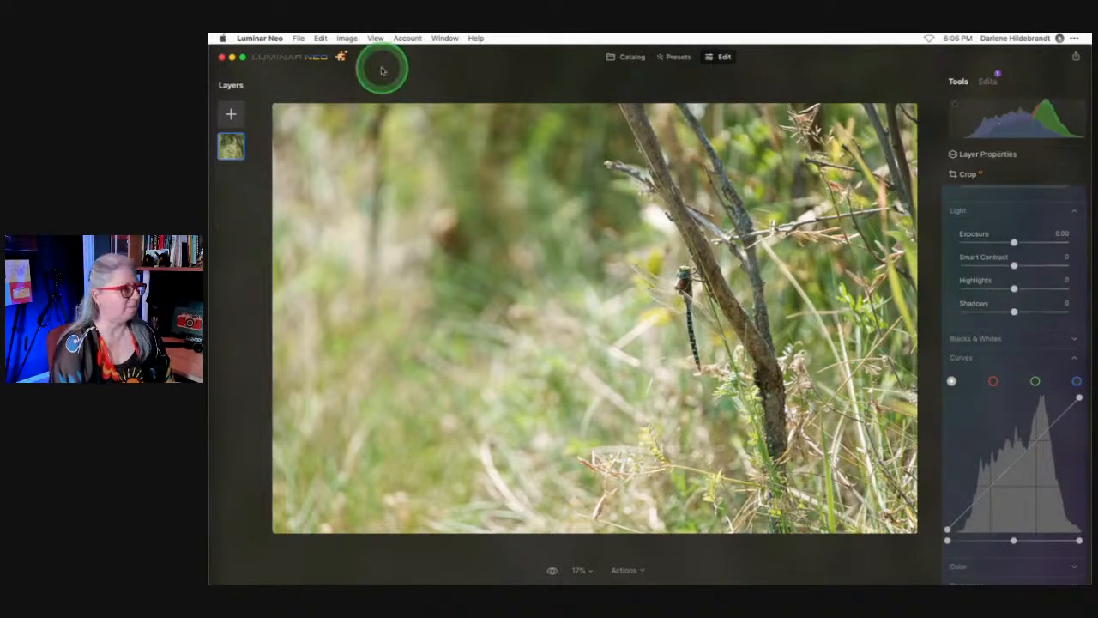
pyautogui.click(375, 39)
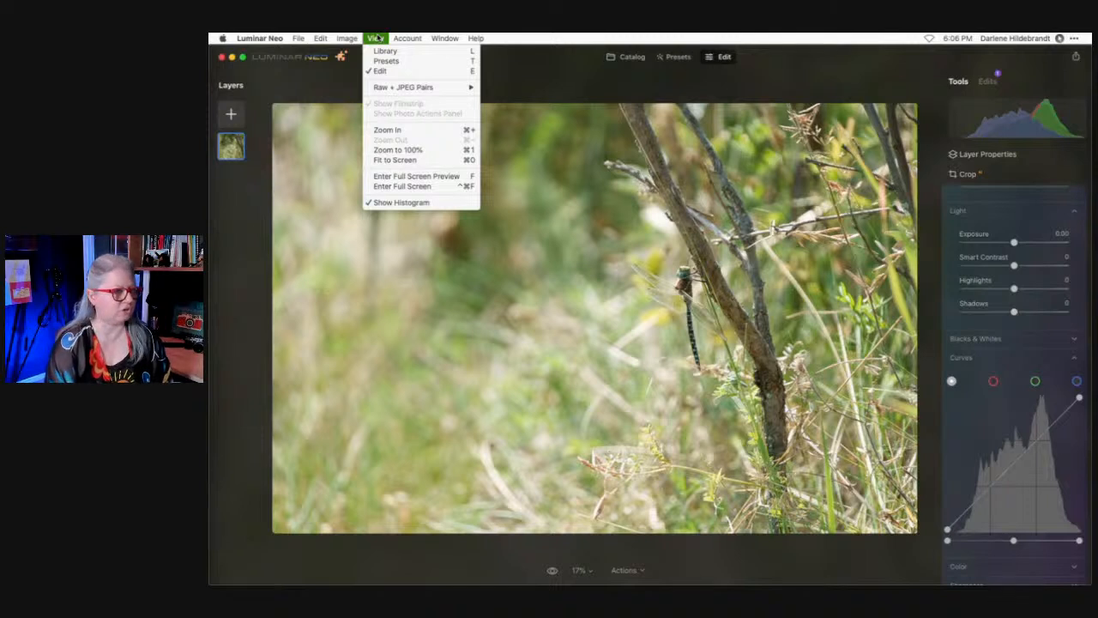
pyautogui.click(407, 39)
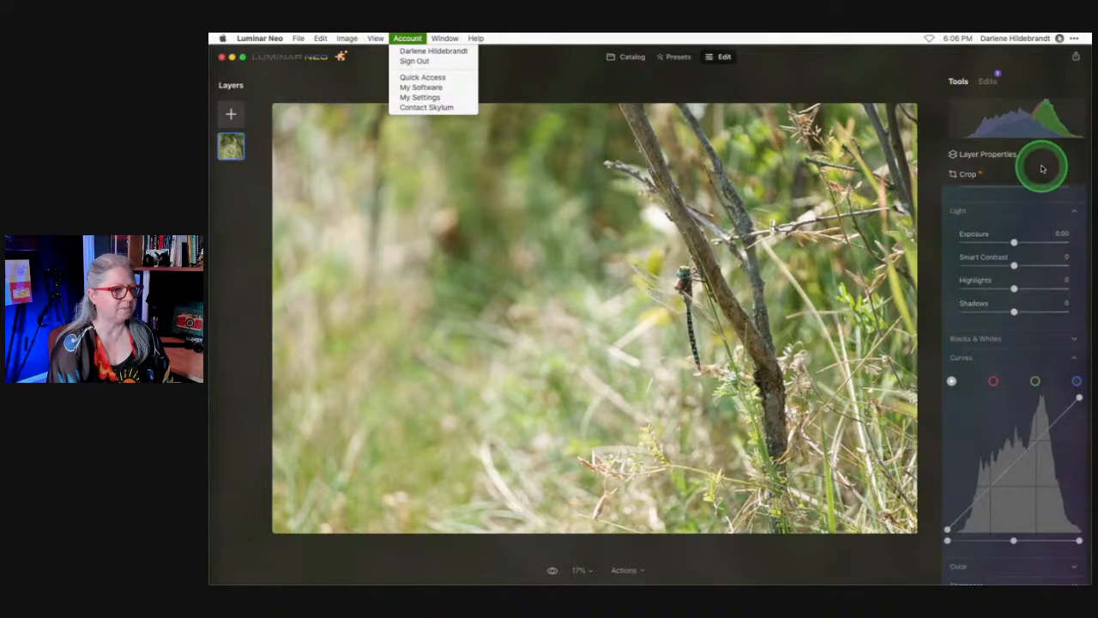
pyautogui.click(1043, 157)
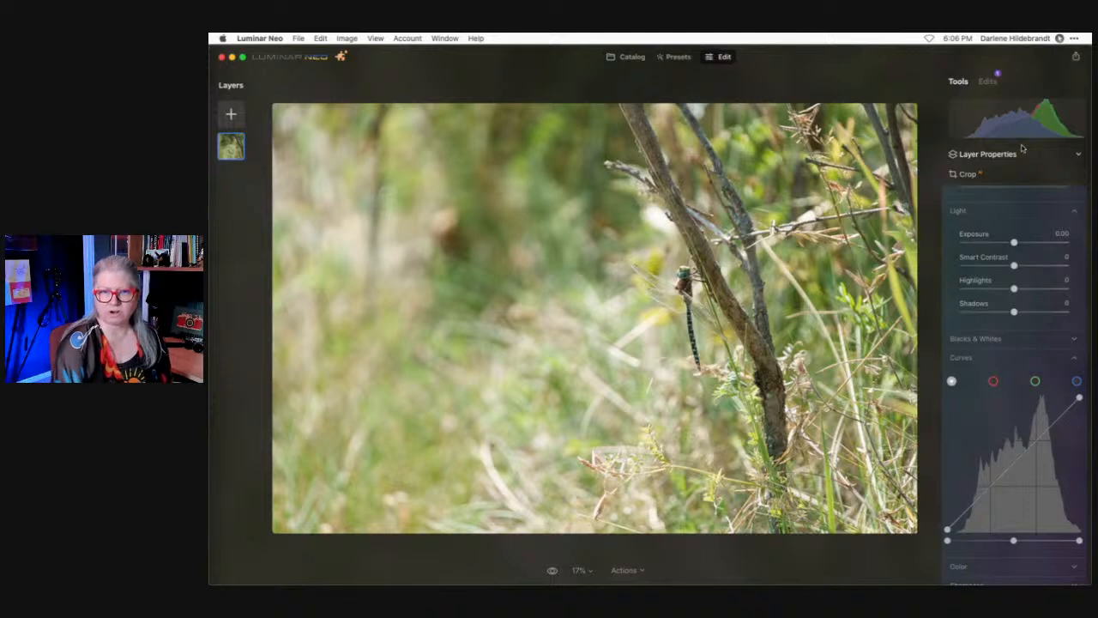
pyautogui.click(1021, 148)
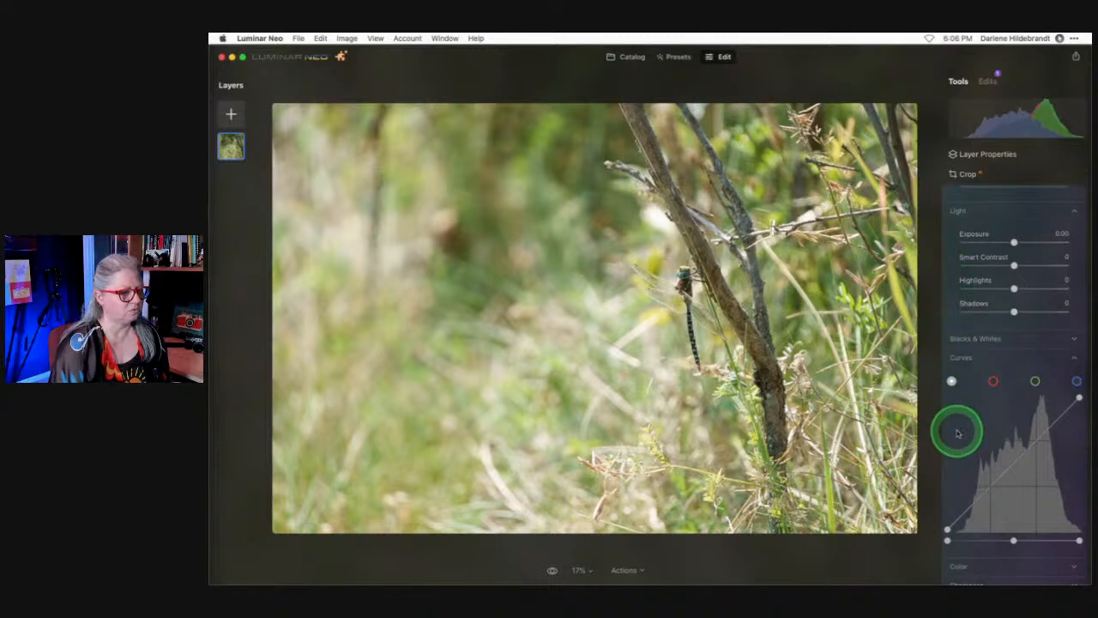
# Show the clipping warnings on the dragonfly photo and lower the Highlights to -51.
pyautogui.scroll(-1, 958, 433)
pyautogui.scroll(-1, 958, 433)
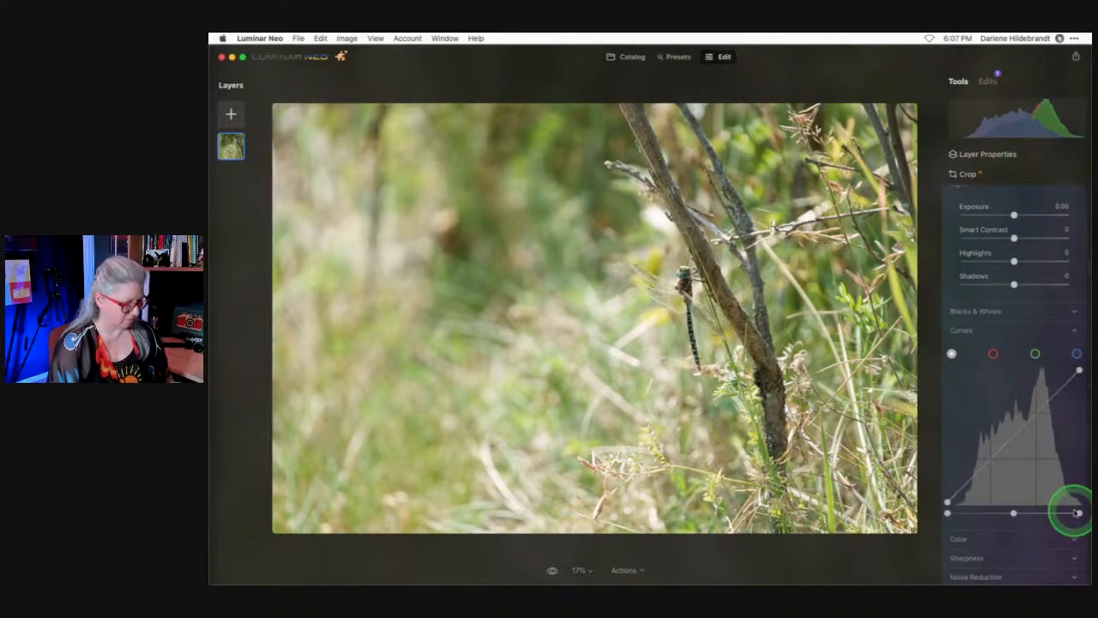
pyautogui.press('j')
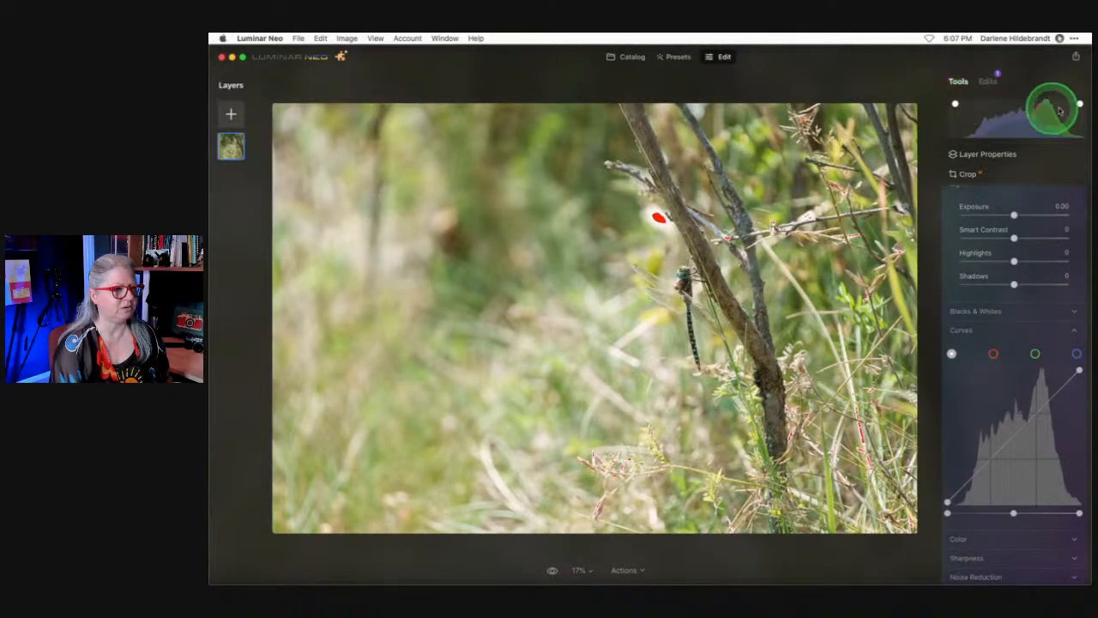
pyautogui.press('j')
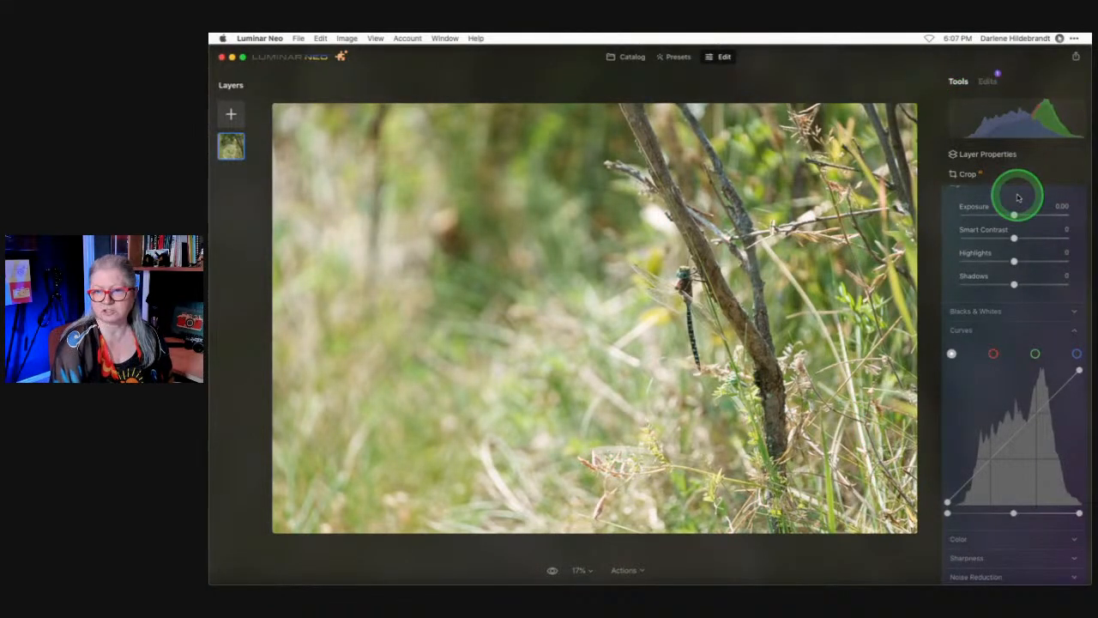
pyautogui.press('j')
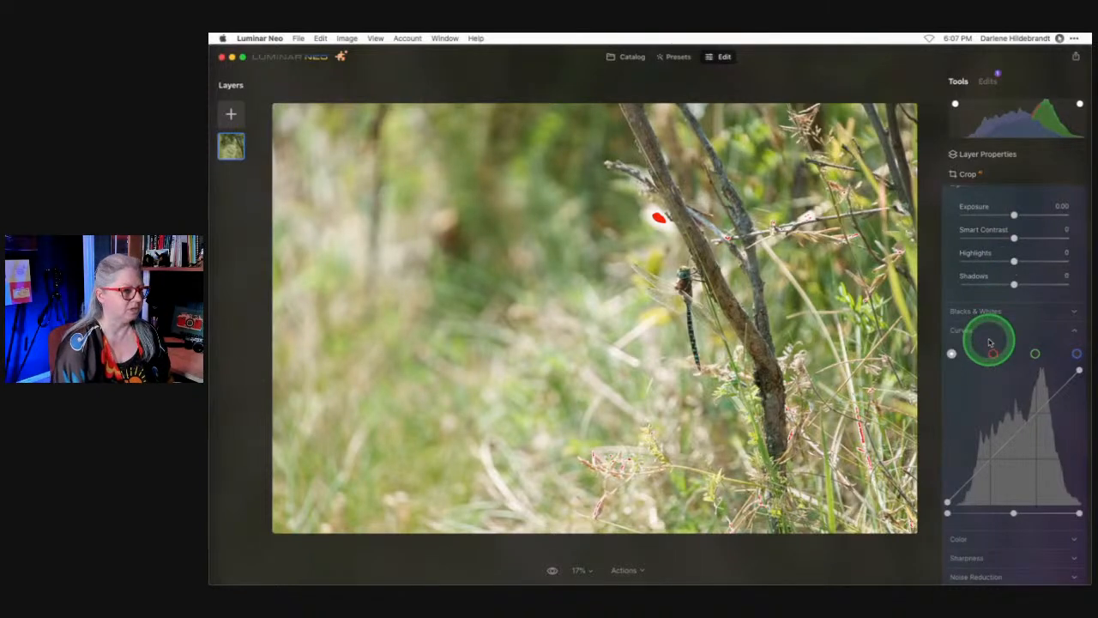
pyautogui.moveTo(1014, 266); pyautogui.dragTo(997, 261)
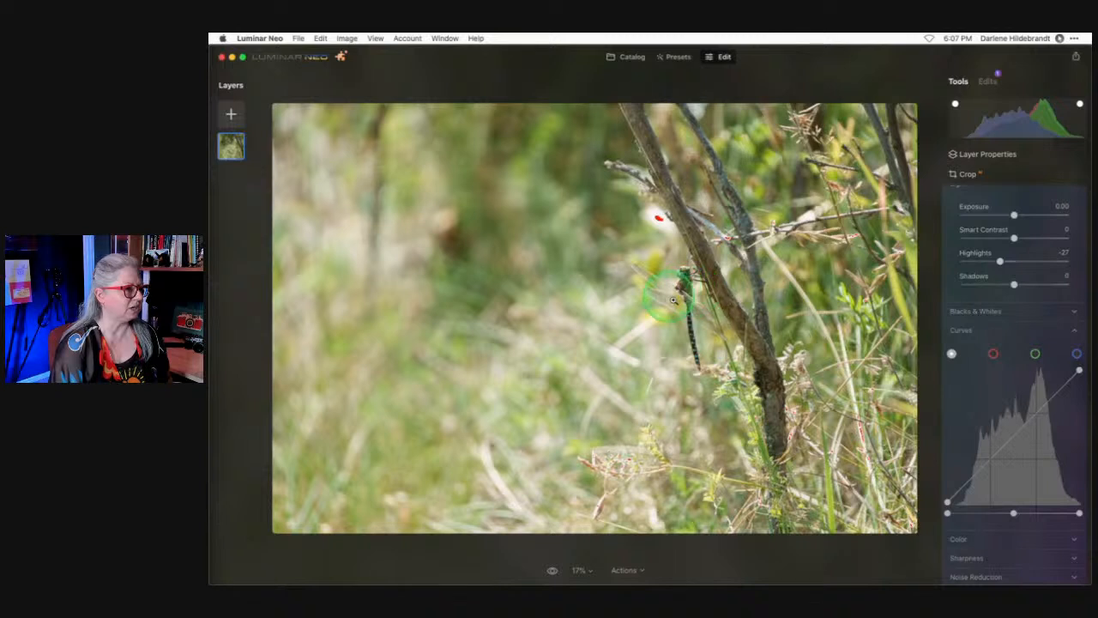
pyautogui.moveTo(999, 261)
pyautogui.mouseDown()
pyautogui.moveTo(987, 260)
pyautogui.moveTo(1026, 264)
pyautogui.moveTo(987, 261)
pyautogui.mouseUp()
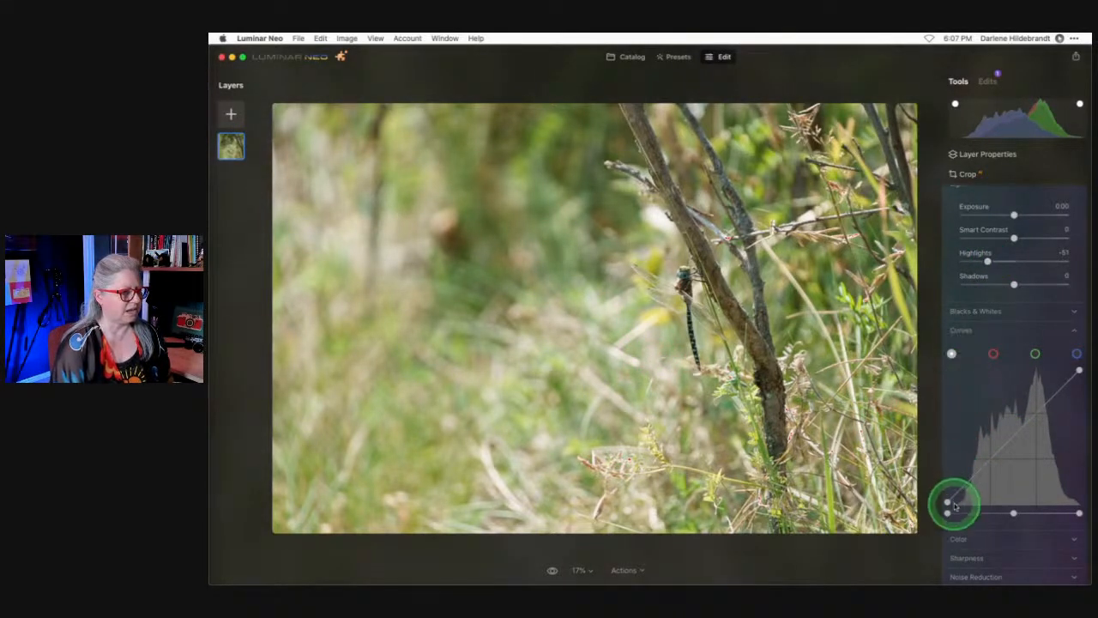
# Check shadow clipping while adjusting the Curves black point, hide the warnings, and leave the point about a seventh of the range inward.
pyautogui.moveTo(947, 513); pyautogui.dragTo(968, 512)
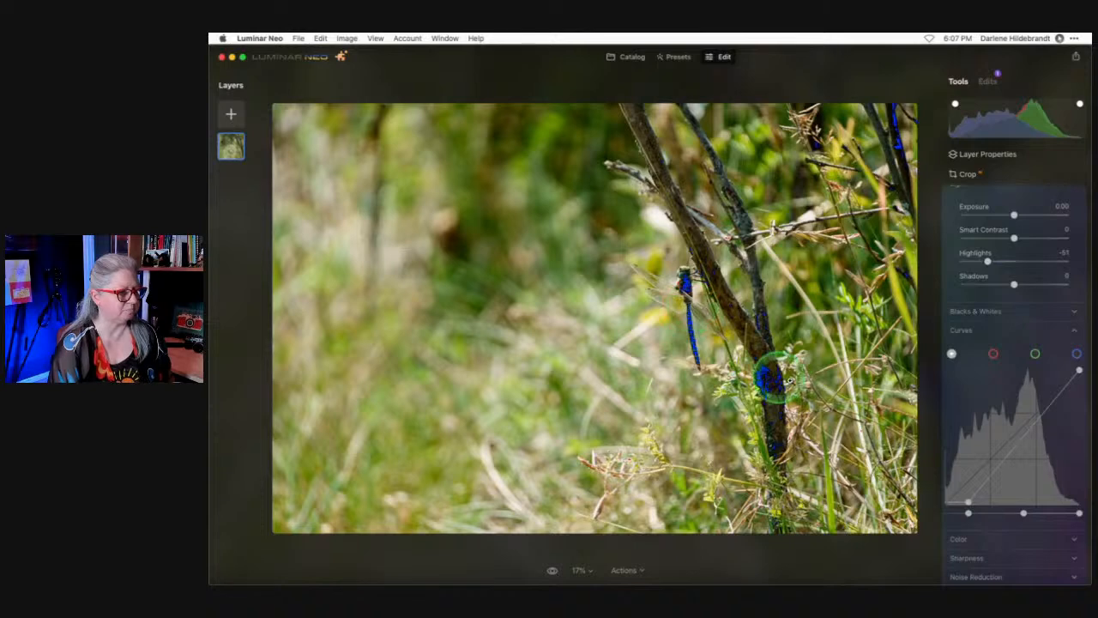
pyautogui.press('j')
pyautogui.press('j')
pyautogui.press('j')
pyautogui.press('j')
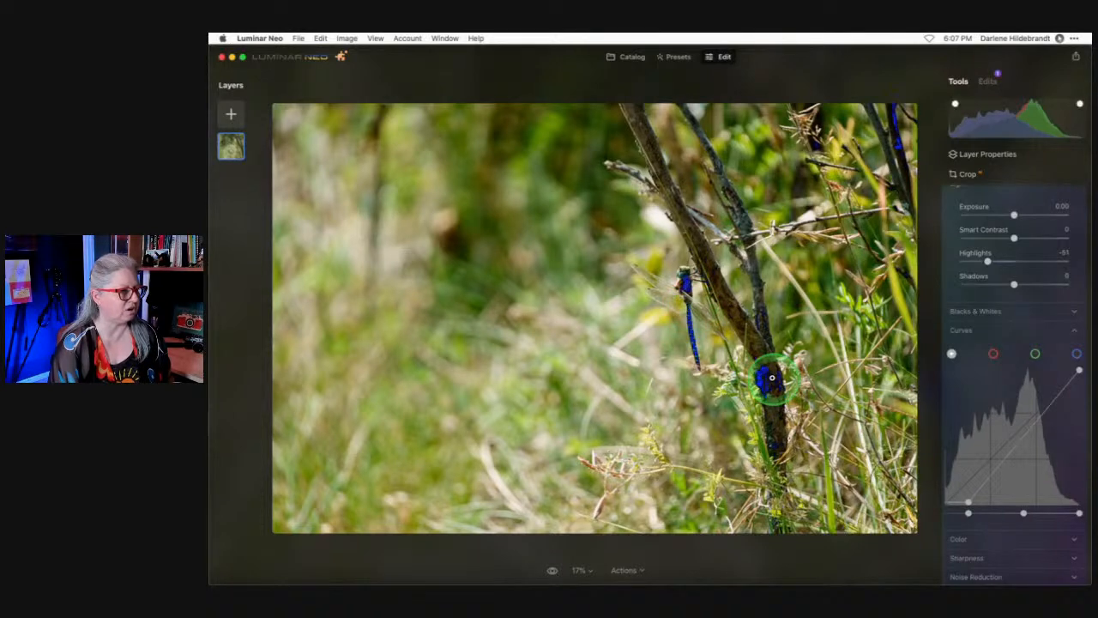
pyautogui.moveTo(968, 497); pyautogui.dragTo(933, 507)
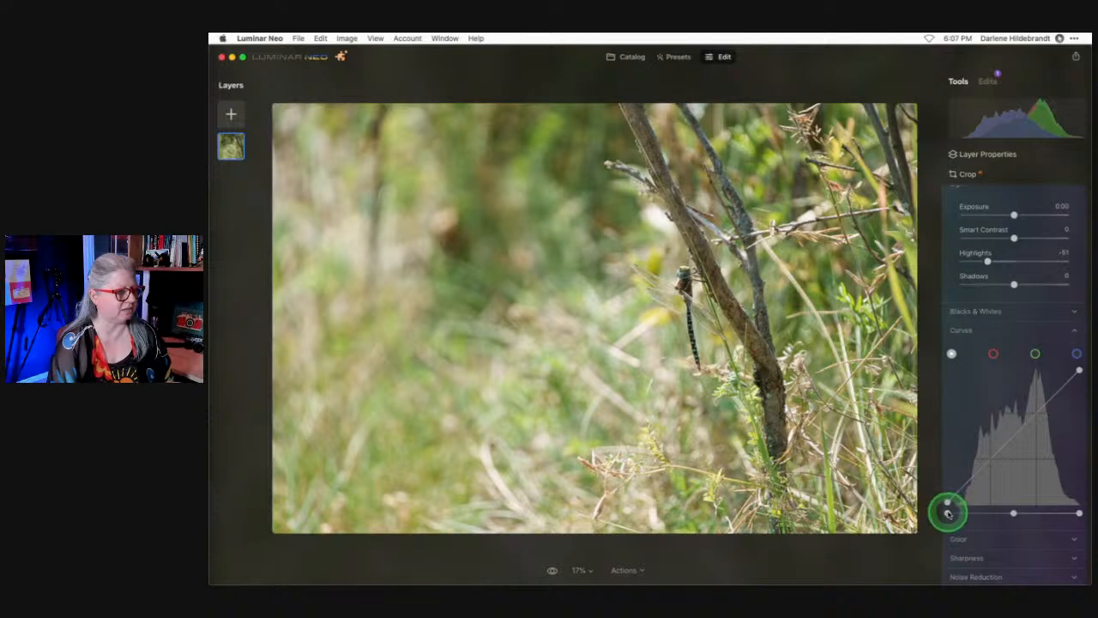
pyautogui.moveTo(948, 513); pyautogui.dragTo(966, 512)
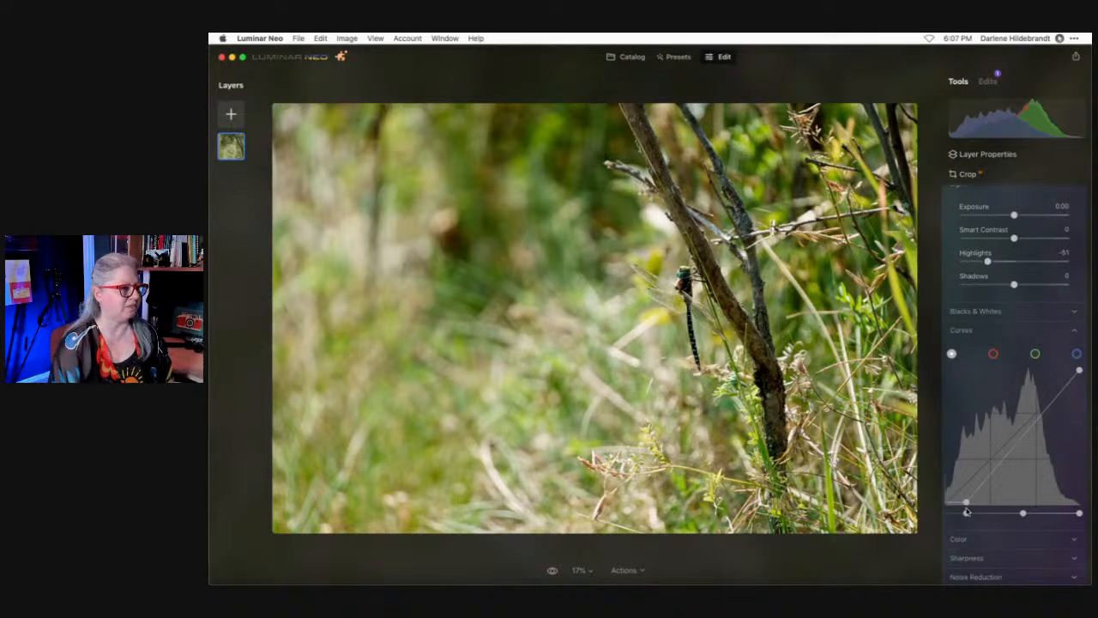
# Try the Camera NT and Camera VV profiles on the adjusted photo, and return it to Camera SH.
pyautogui.scroll(5, 980, 446)
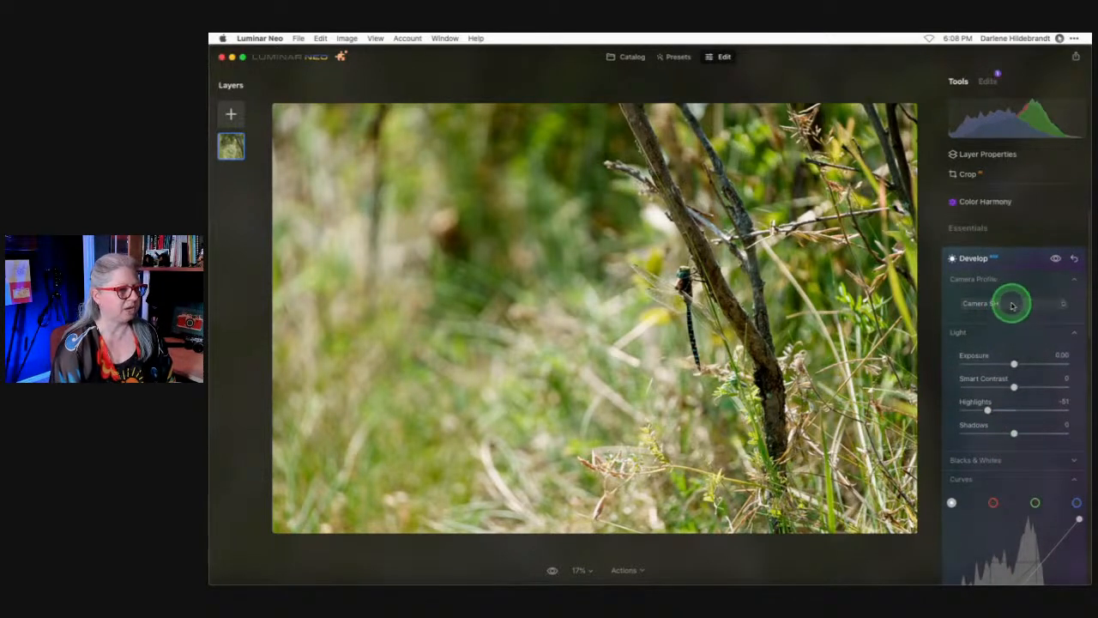
pyautogui.click(1012, 306)
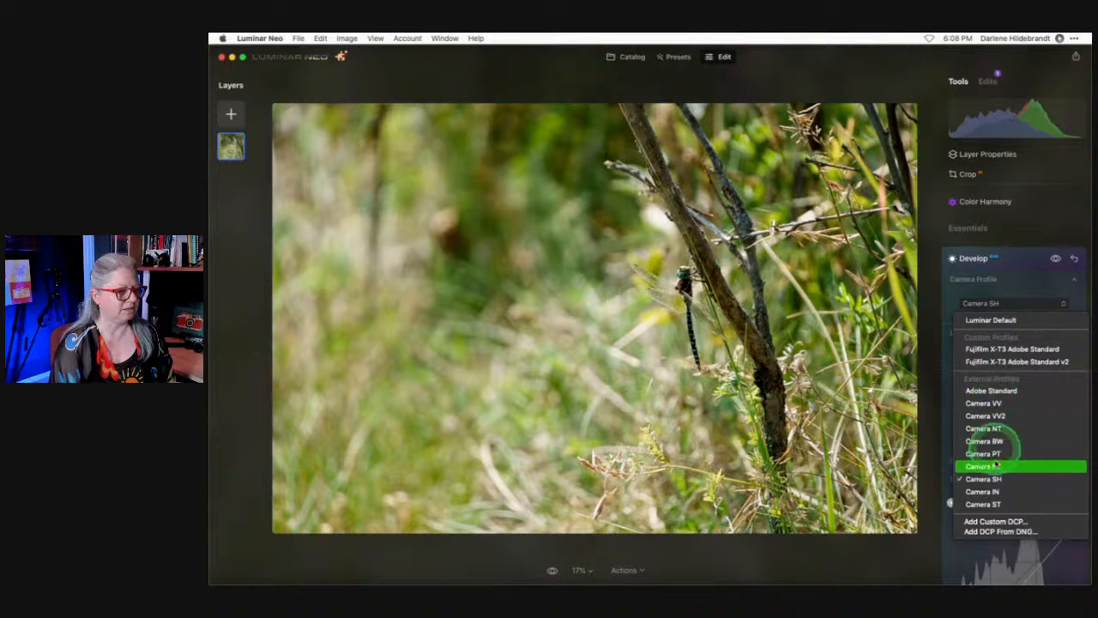
pyautogui.click(984, 428)
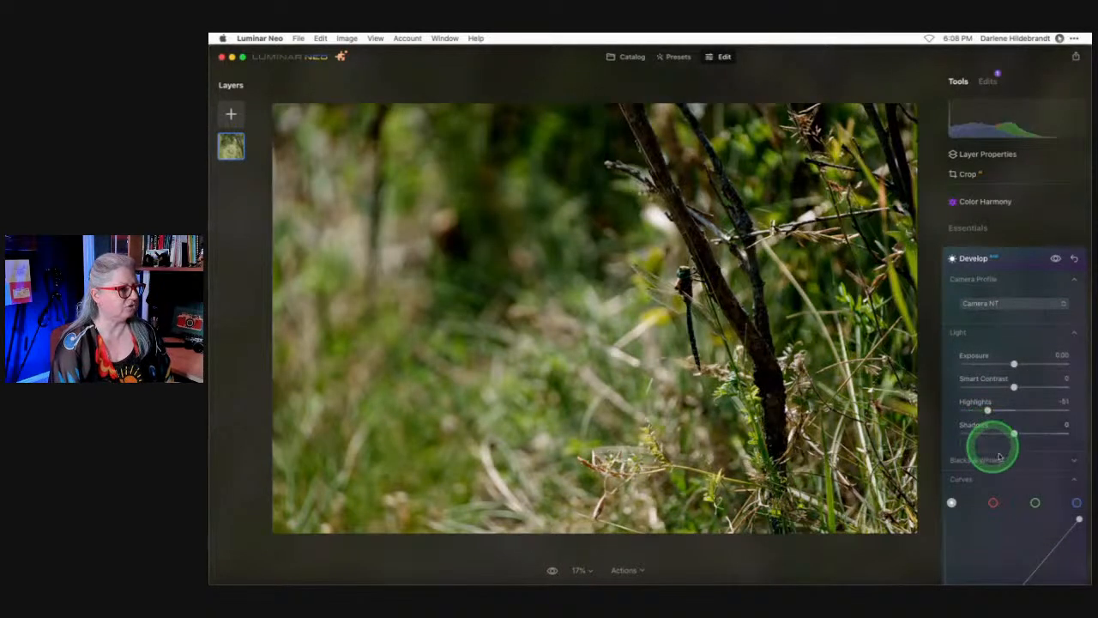
pyautogui.scroll(-3, 986, 418)
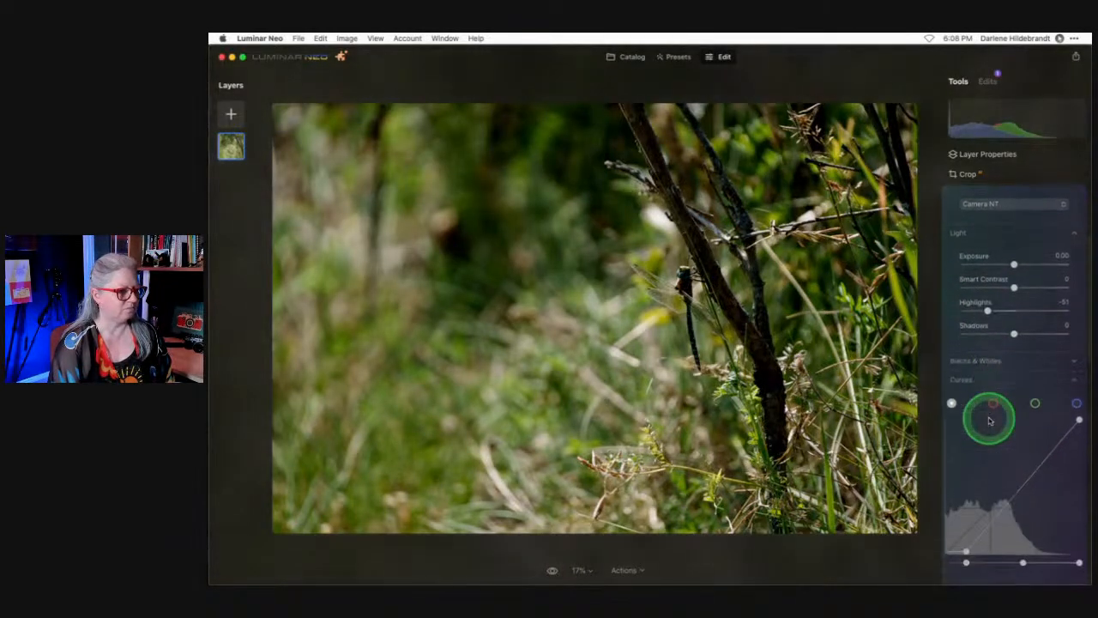
pyautogui.scroll(3, 993, 369)
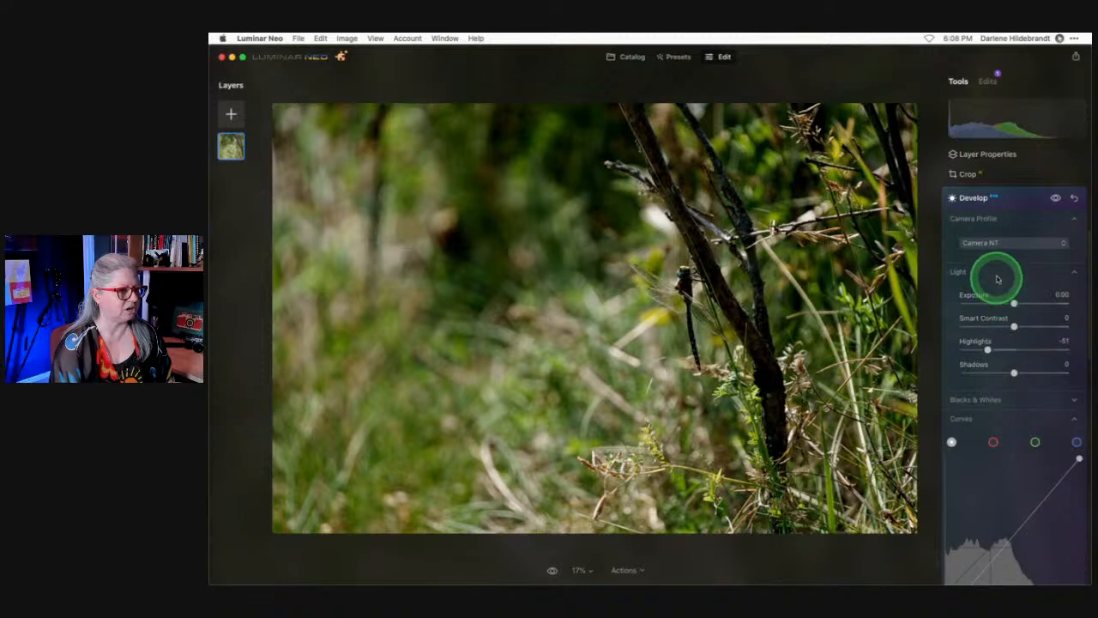
pyautogui.click(987, 242)
pyautogui.click(998, 342)
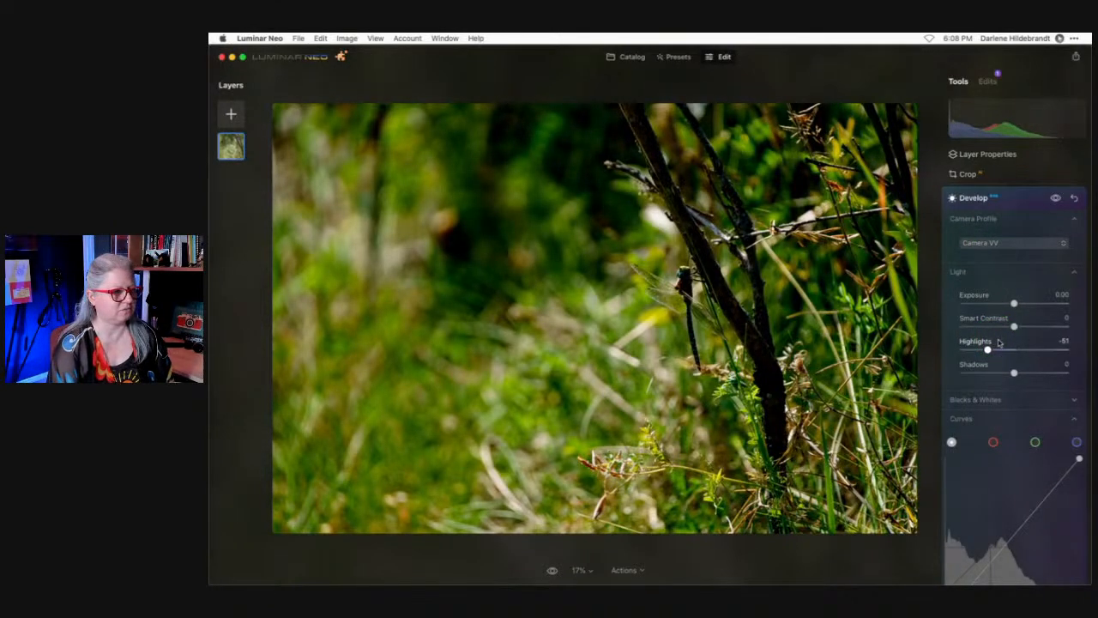
pyautogui.click(982, 244)
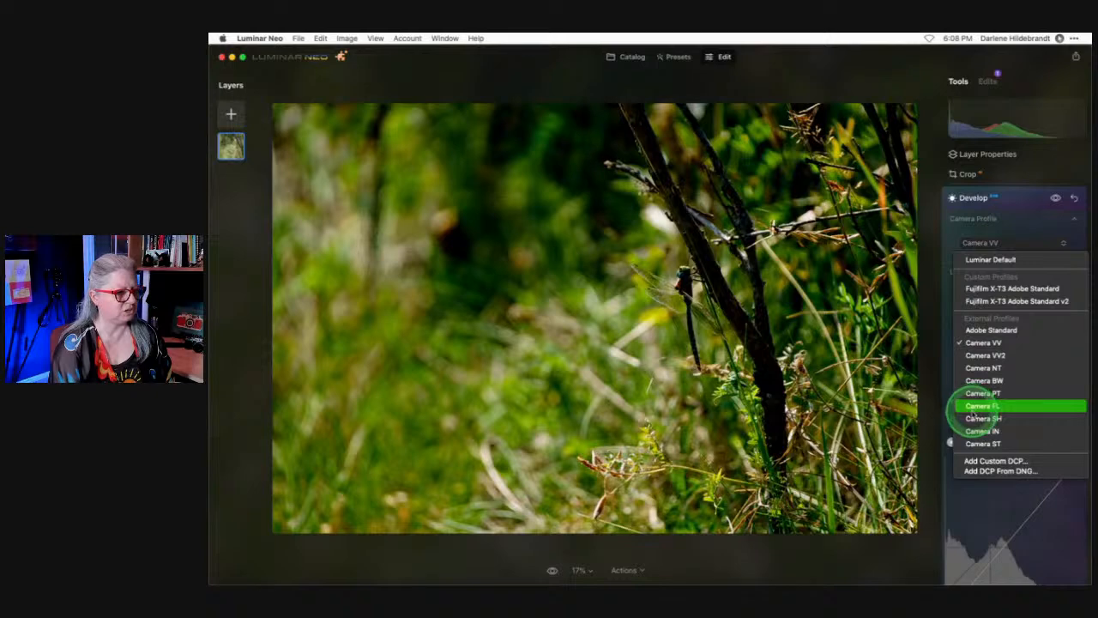
pyautogui.click(978, 418)
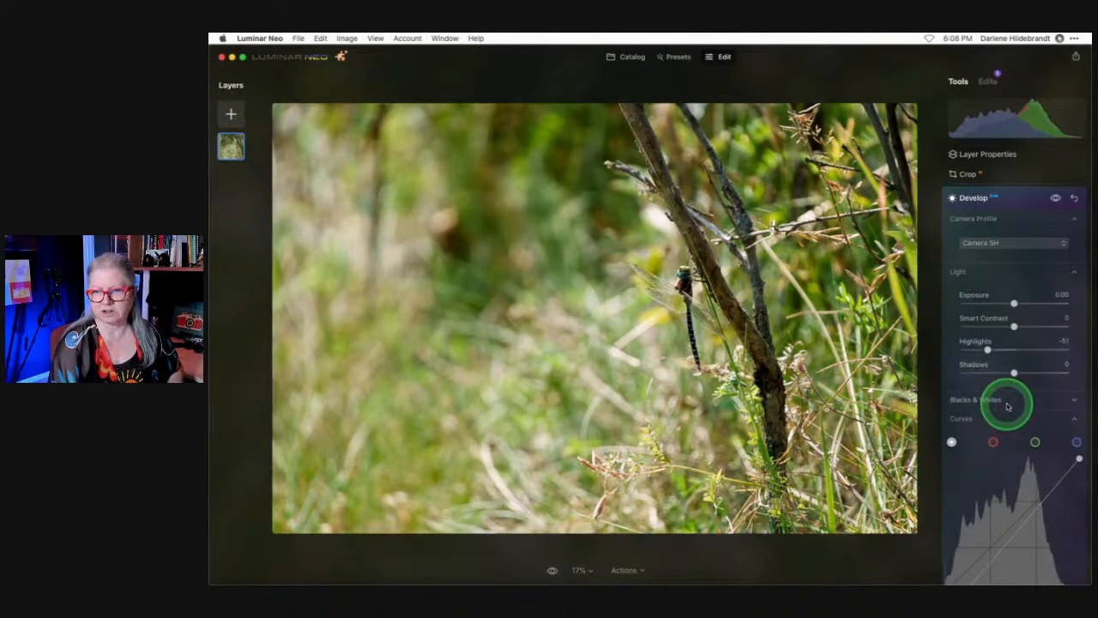
# Lower the photo's Highlights further to -70.
pyautogui.scroll(-3, 1007, 406)
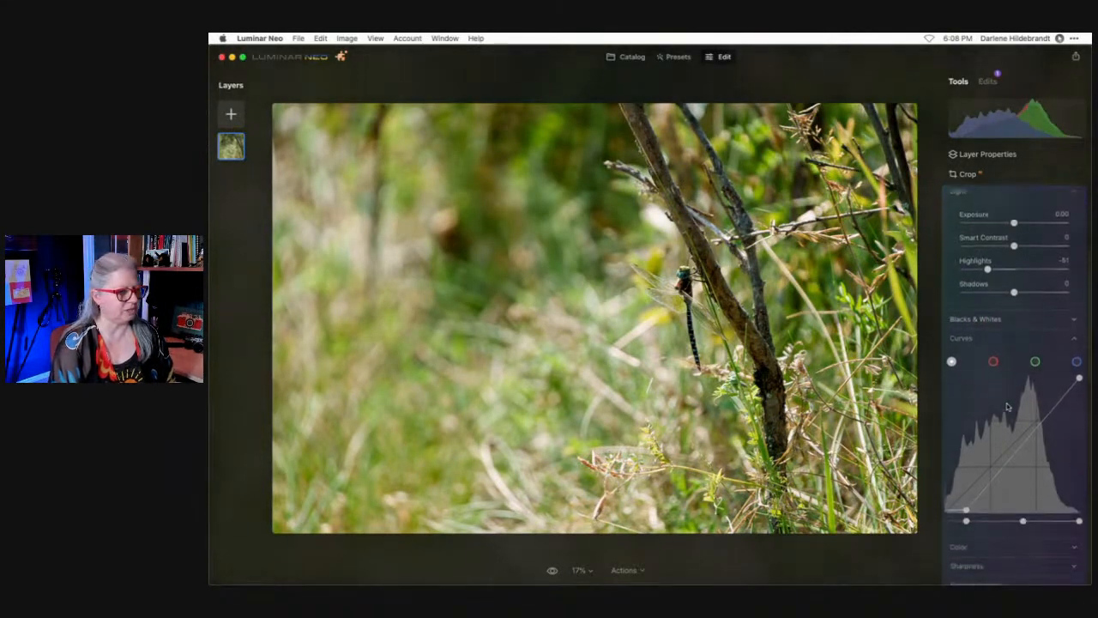
pyautogui.click(1000, 451)
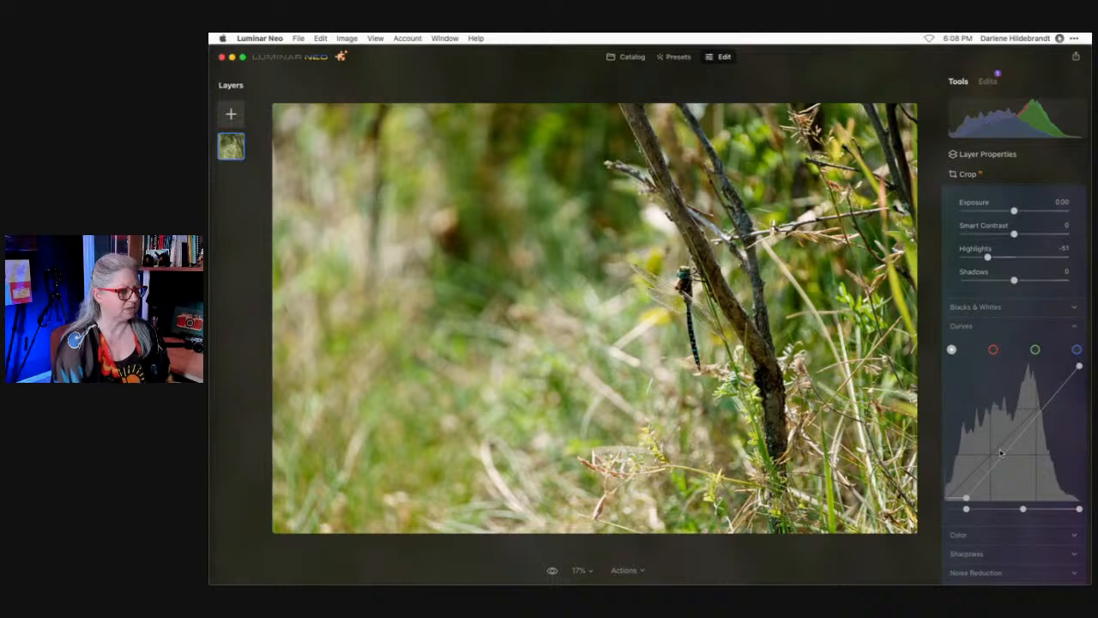
pyautogui.moveTo(988, 257)
pyautogui.mouseDown()
pyautogui.moveTo(991, 270)
pyautogui.moveTo(984, 254)
pyautogui.moveTo(963, 255)
pyautogui.moveTo(978, 255)
pyautogui.mouseUp()
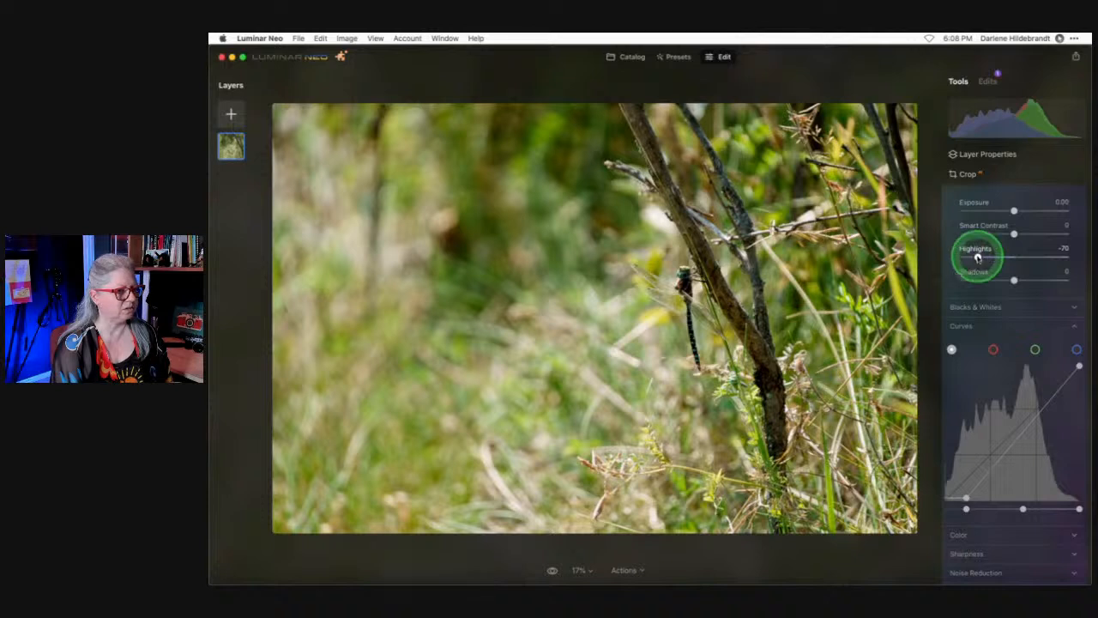
# Set the dragonfly photo's white balance to the Daylight preset in Develop's Color settings.
pyautogui.scroll(-4, 995, 372)
pyautogui.click(961, 394)
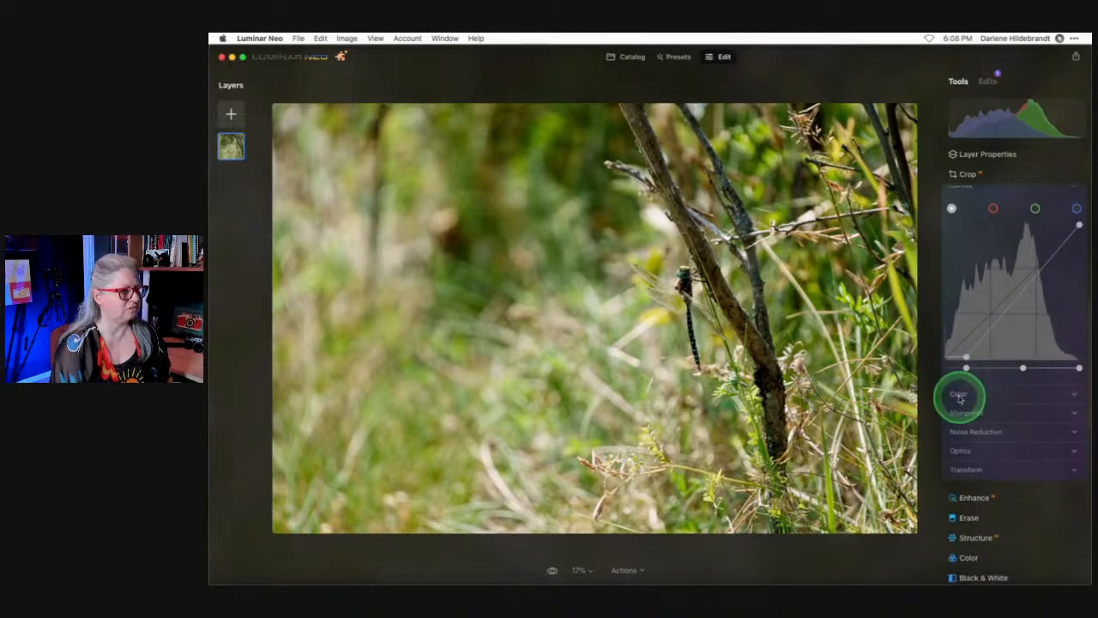
pyautogui.scroll(-3, 1009, 427)
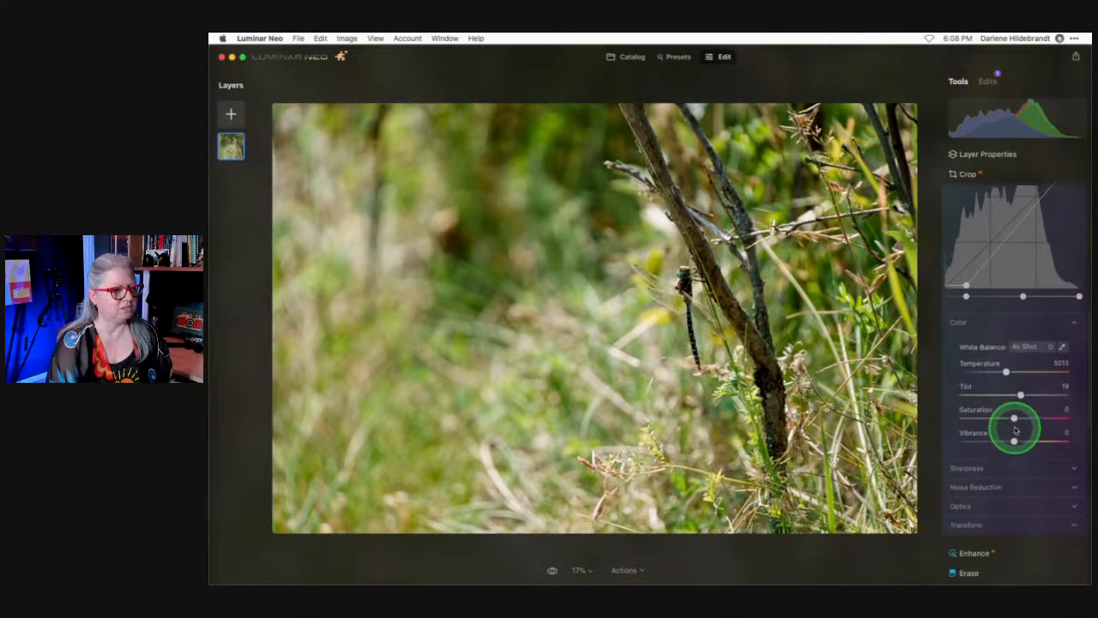
pyautogui.click(1005, 393)
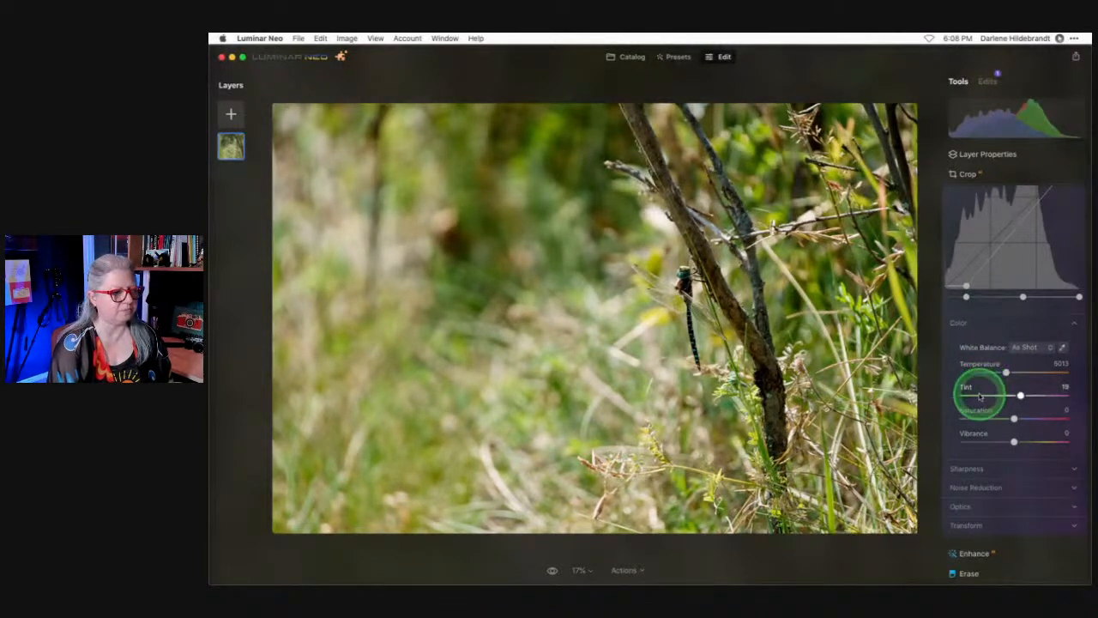
pyautogui.scroll(-1, 979, 395)
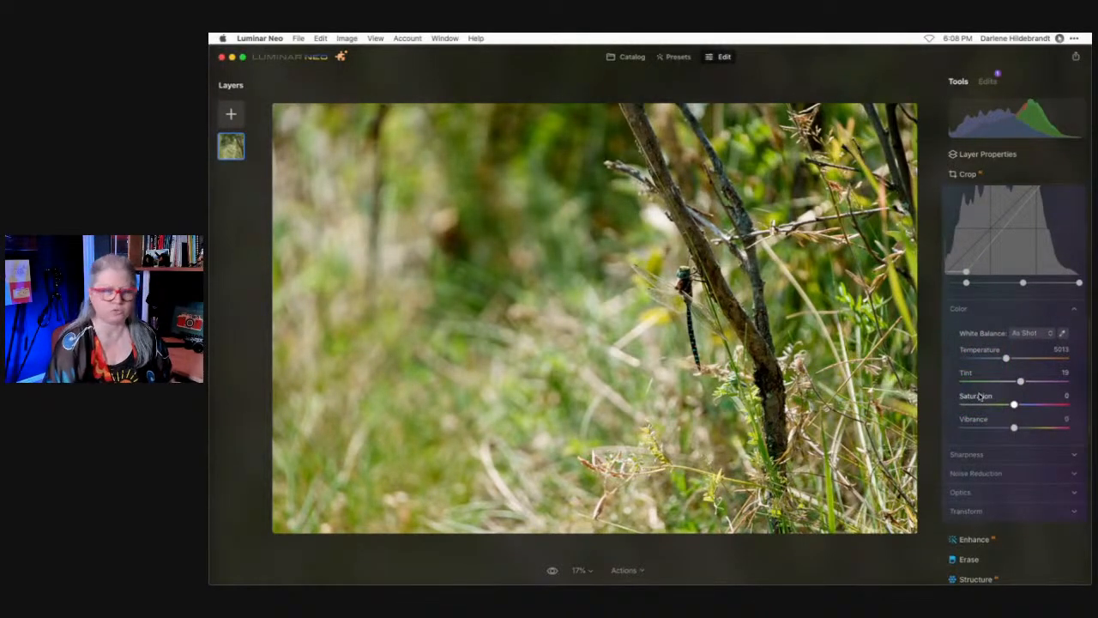
pyautogui.click(1025, 332)
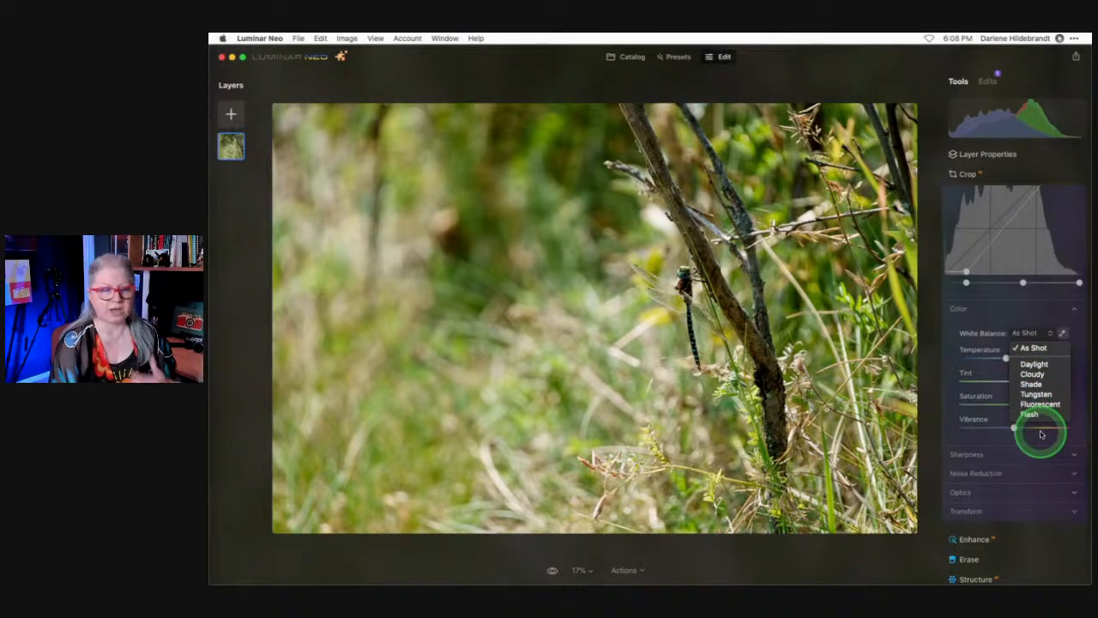
pyautogui.click(1035, 364)
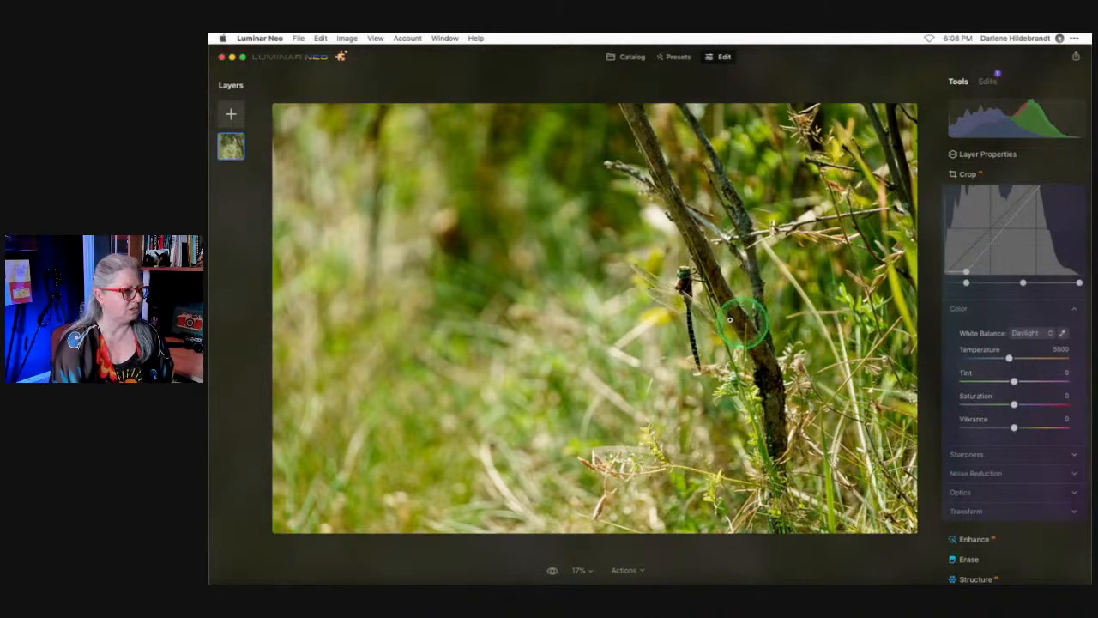
# Fine-tune the photo's color to Temperature 5546, Tint 9 and Saturation -5.
pyautogui.click(1014, 382)
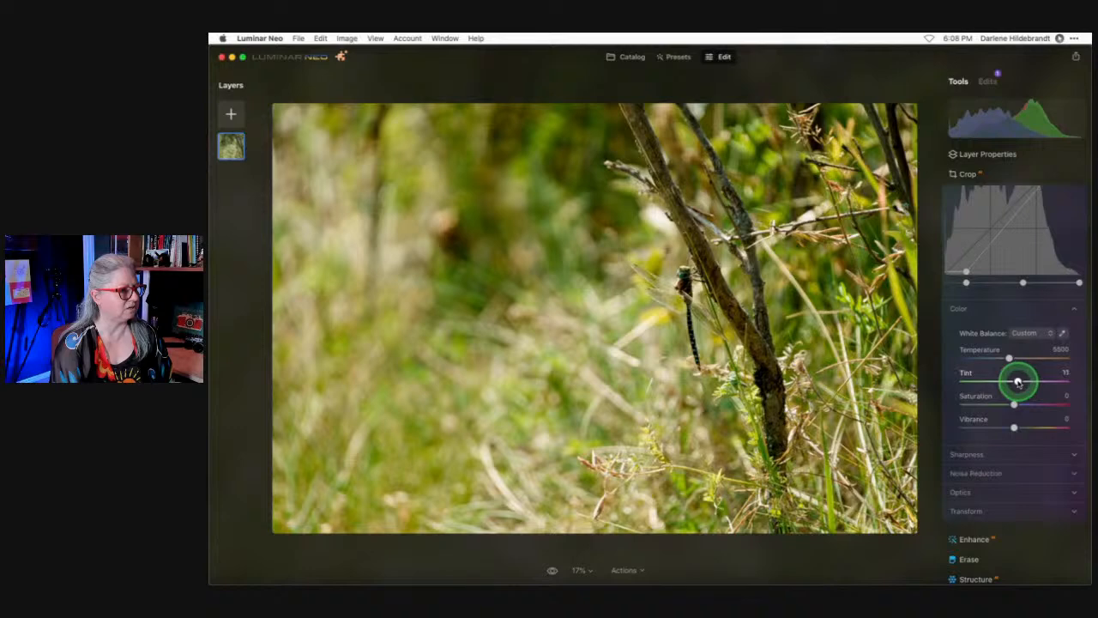
pyautogui.moveTo(1019, 383); pyautogui.dragTo(1011, 359)
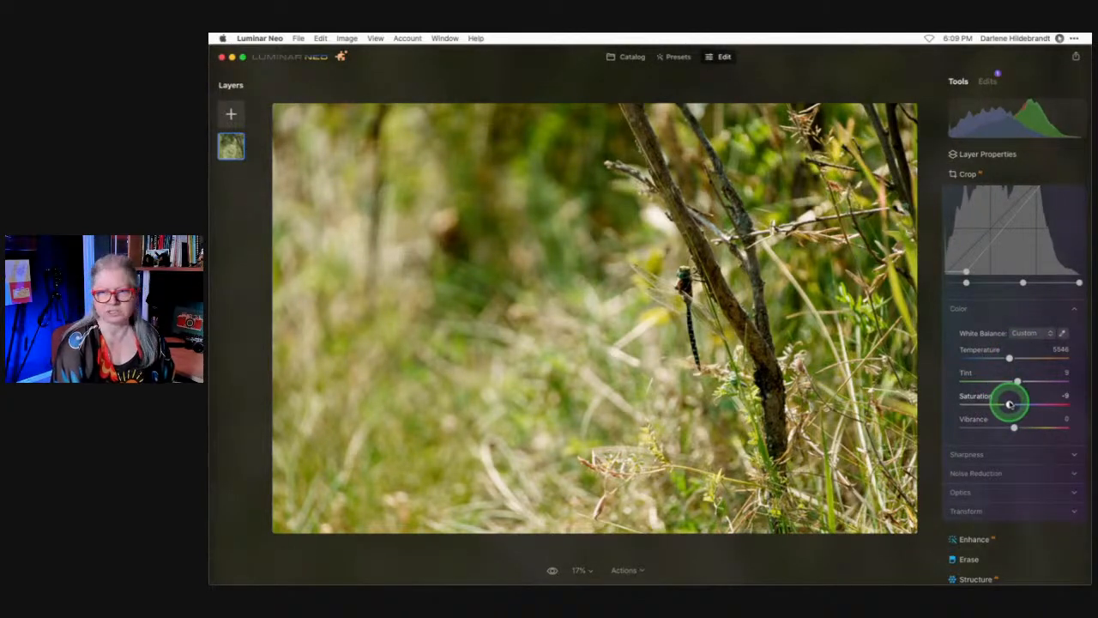
pyautogui.moveTo(1010, 404)
pyautogui.mouseDown()
pyautogui.moveTo(1034, 403)
pyautogui.moveTo(1001, 403)
pyautogui.moveTo(1011, 404)
pyautogui.mouseUp()
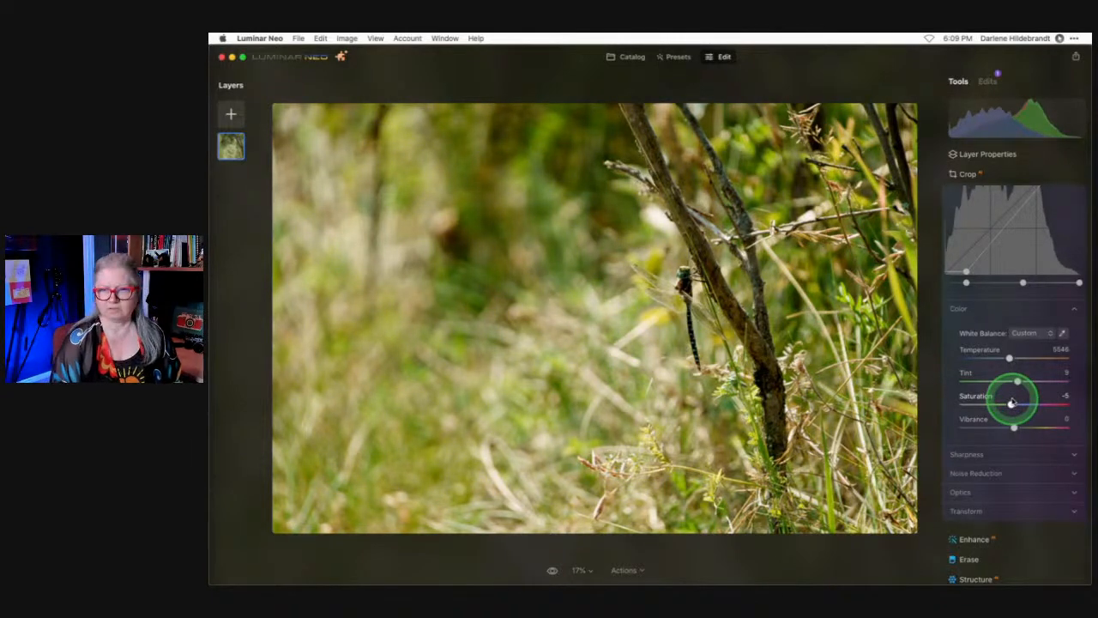
# Enable Auto Fix Chromatic Aberrations and Auto Defringe in the Optics settings.
pyautogui.click(958, 492)
pyautogui.scroll(-5, 1017, 355)
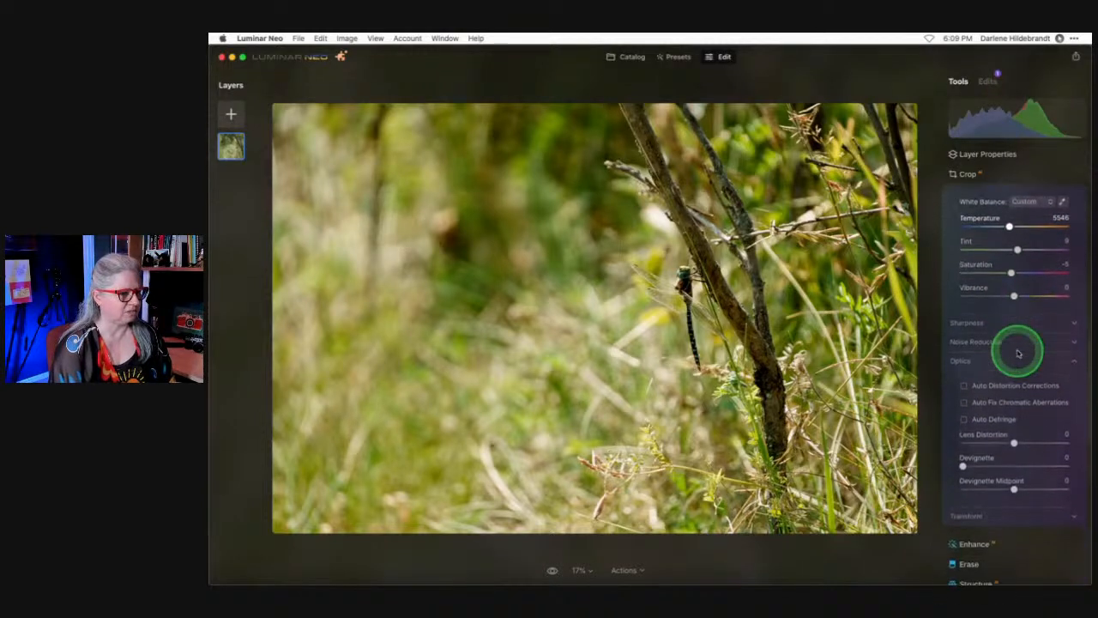
pyautogui.click(965, 402)
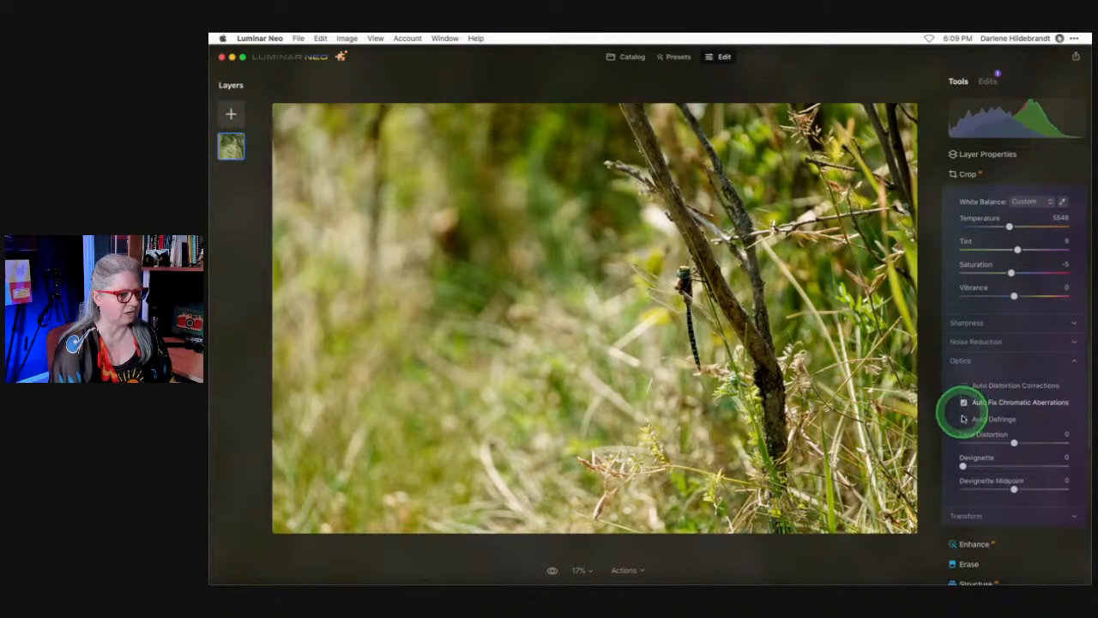
pyautogui.click(962, 418)
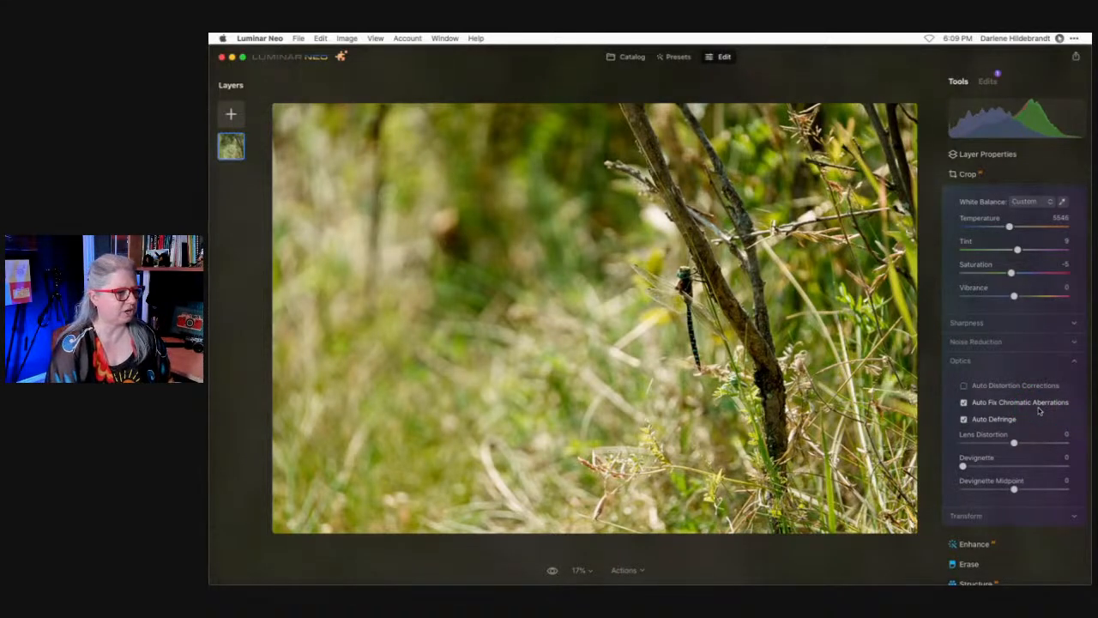
# Compare the edited photo with its original version, lower the Exposure to -0.07 and close the Develop tool.
pyautogui.scroll(10, 1038, 410)
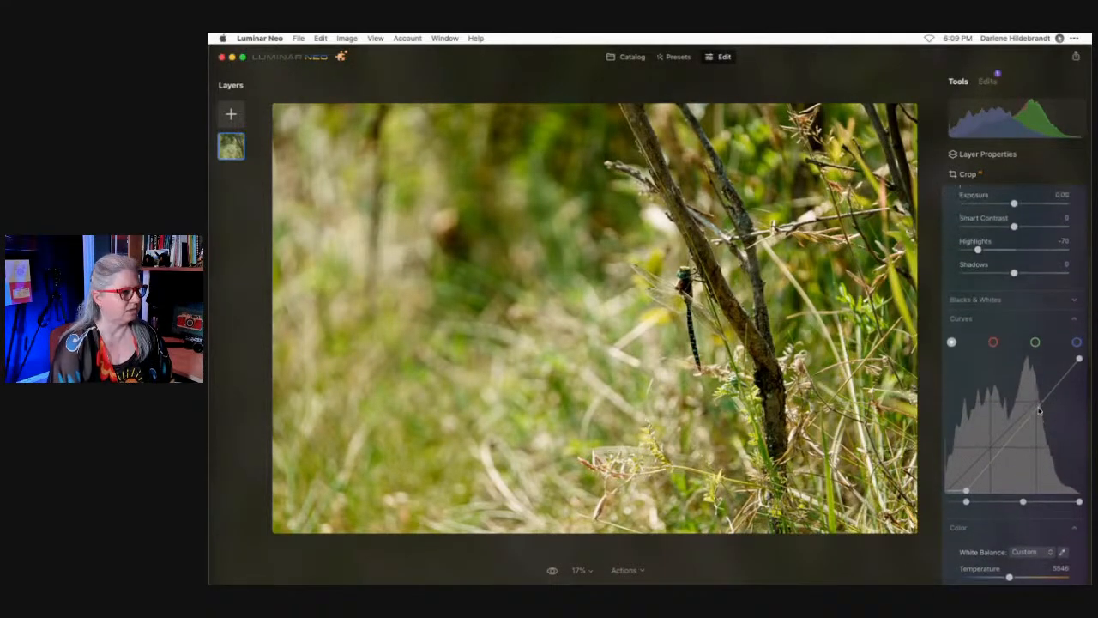
pyautogui.scroll(3, 1038, 410)
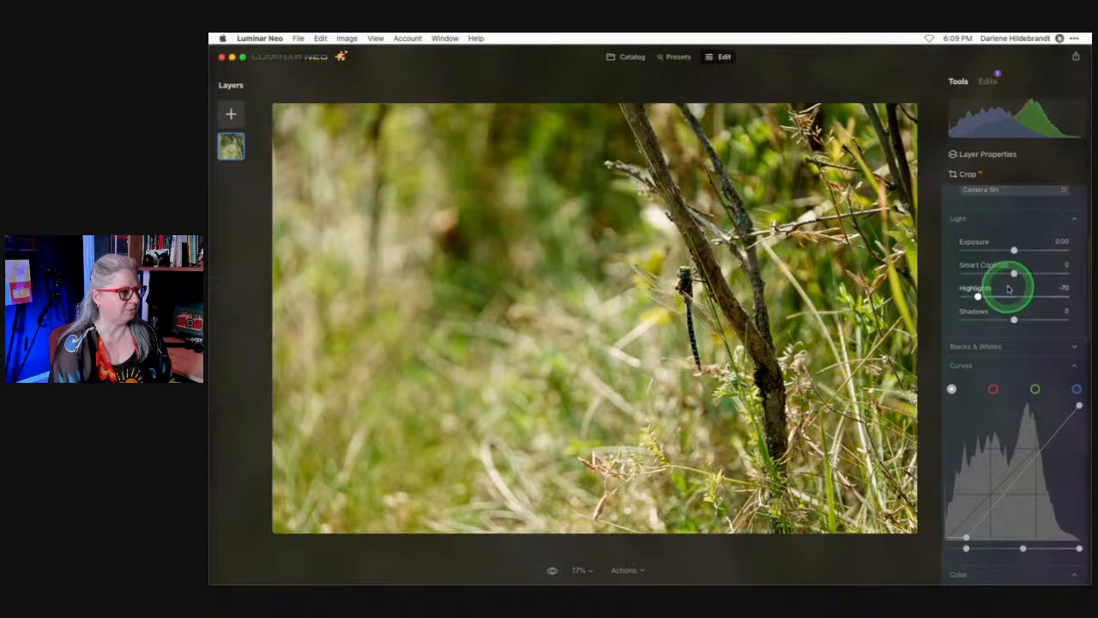
pyautogui.press('\\')
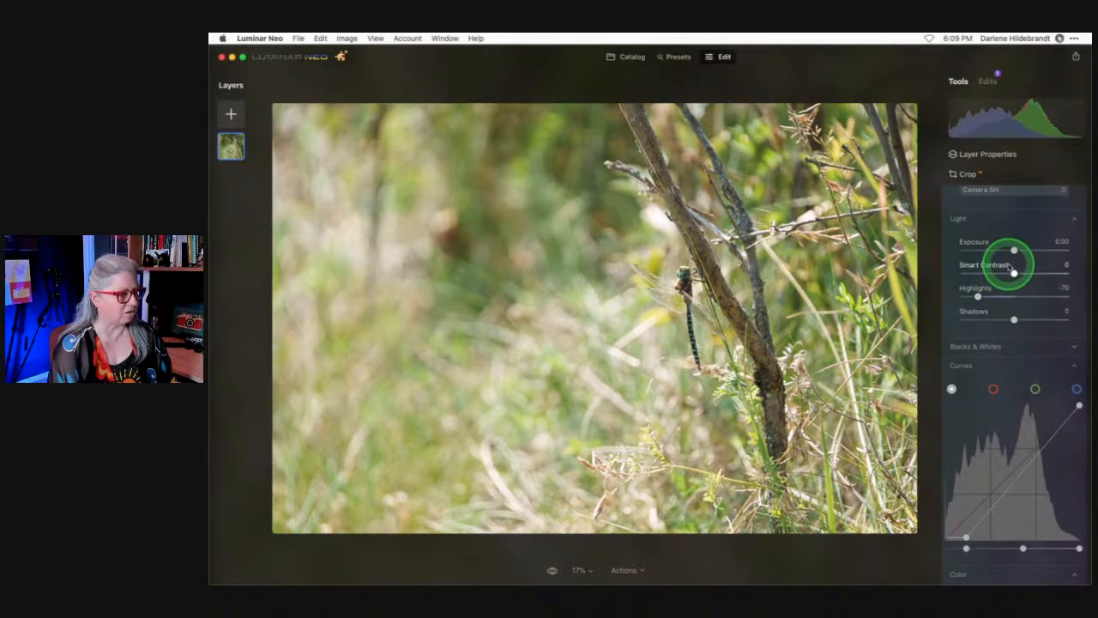
pyautogui.press('\\')
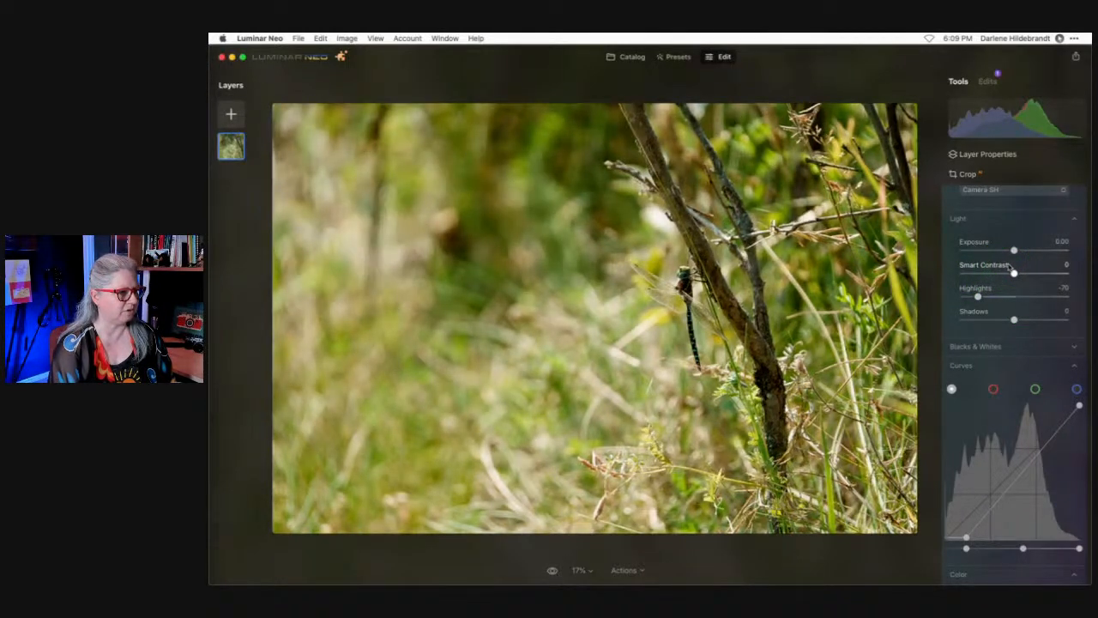
pyautogui.scroll(5, 997, 315)
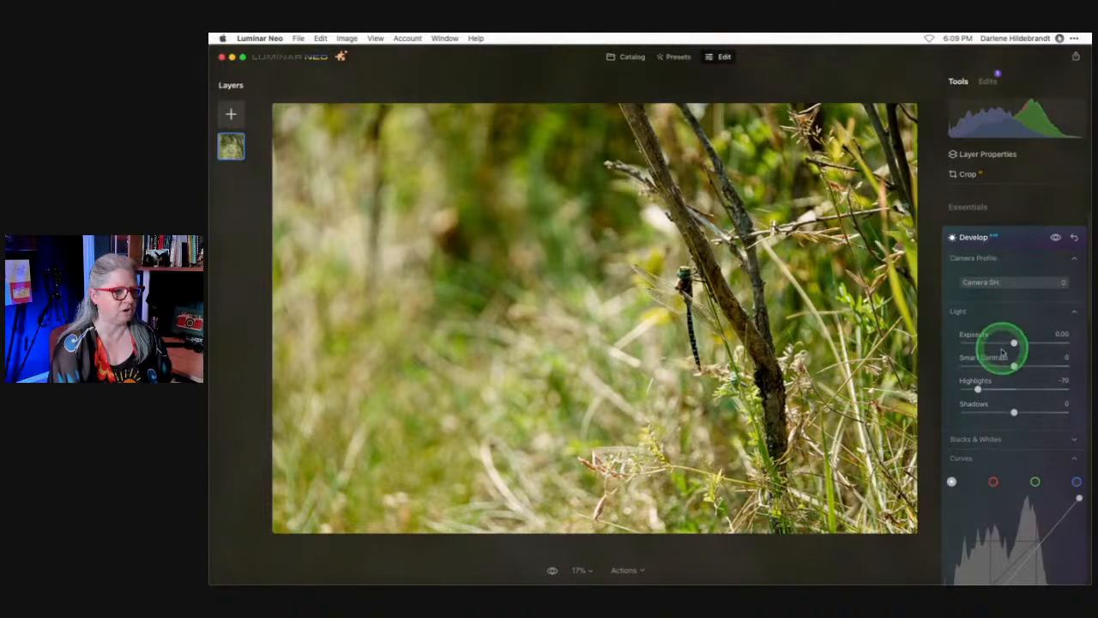
pyautogui.moveTo(1012, 343)
pyautogui.mouseDown()
pyautogui.moveTo(1002, 343)
pyautogui.moveTo(1013, 343)
pyautogui.mouseUp()
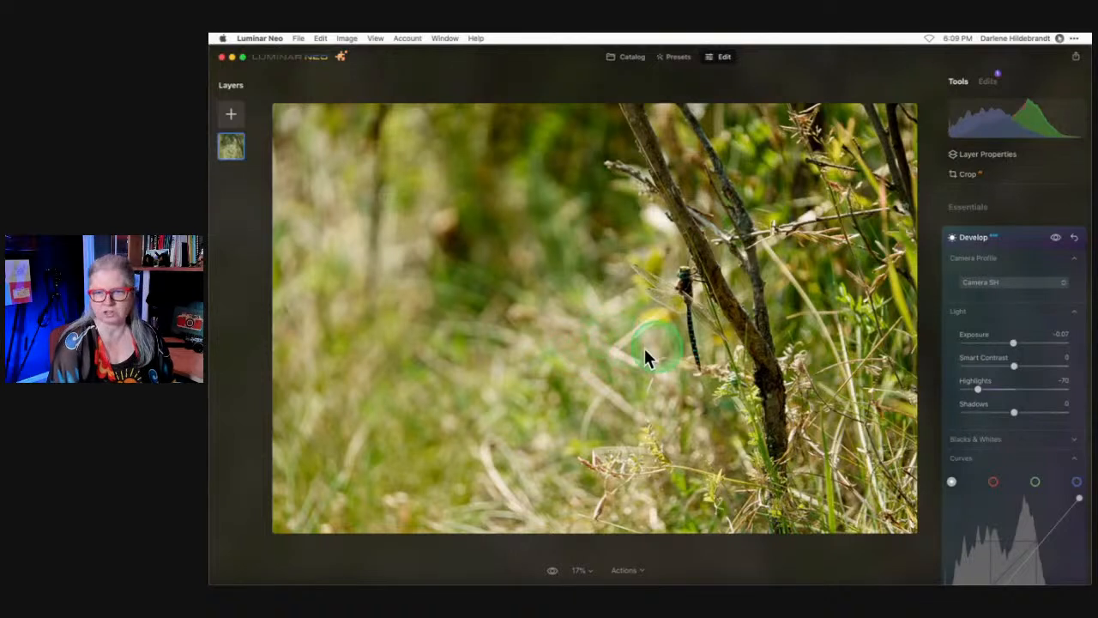
pyautogui.click(1016, 239)
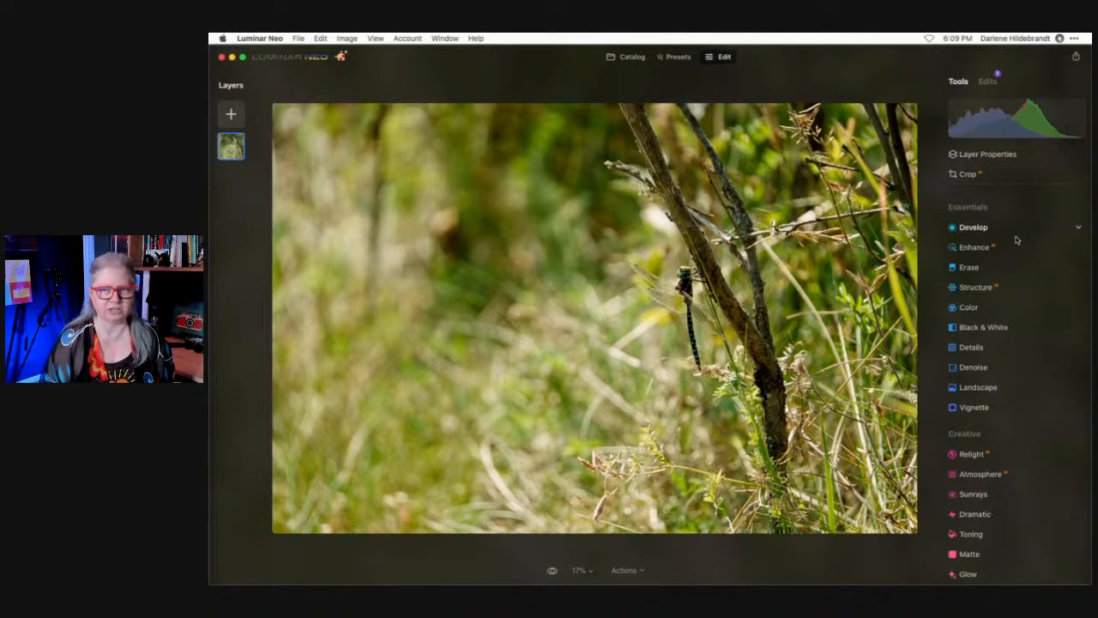
# Try relighting the photo with Brightness Near at 59 and Brightness Far at -67.
pyautogui.scroll(-5, 1000, 360)
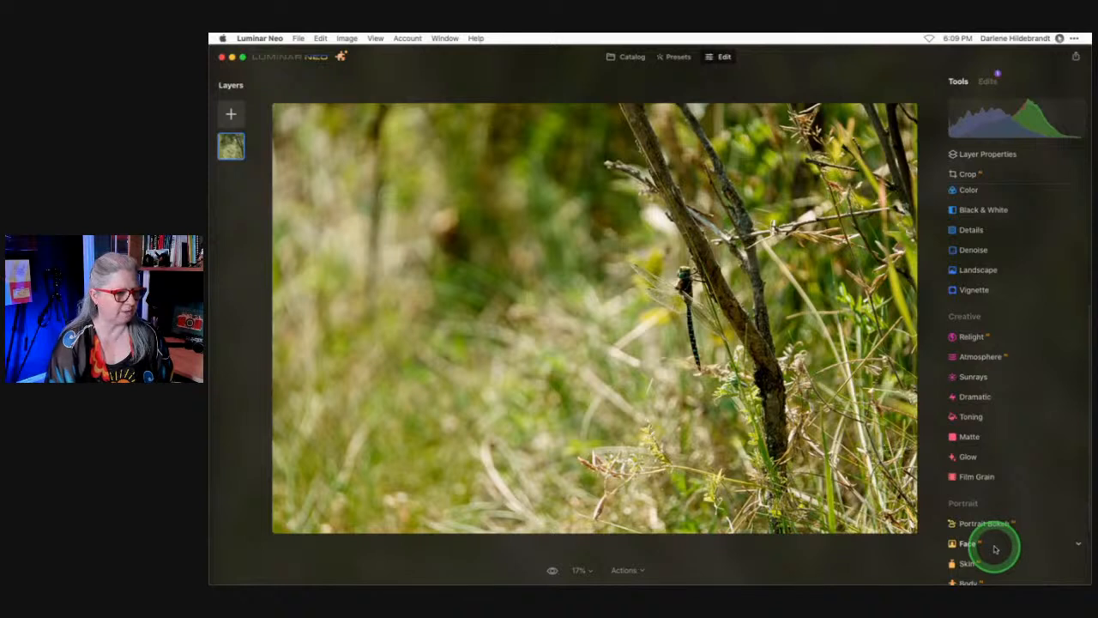
pyautogui.click(972, 337)
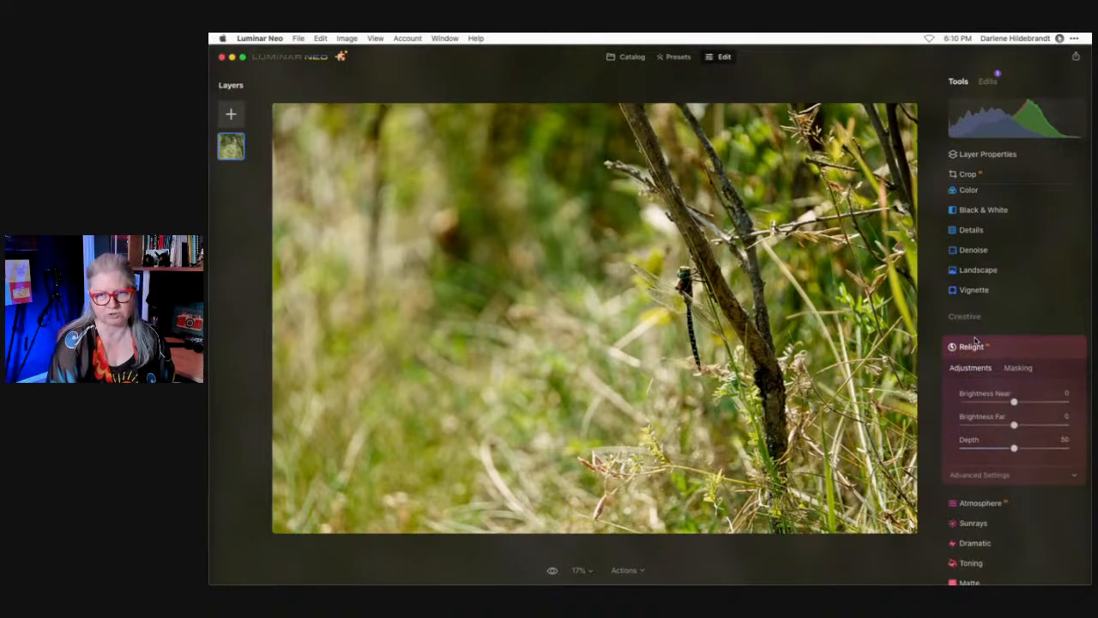
pyautogui.click(1015, 400)
pyautogui.moveTo(1014, 404); pyautogui.dragTo(1044, 404)
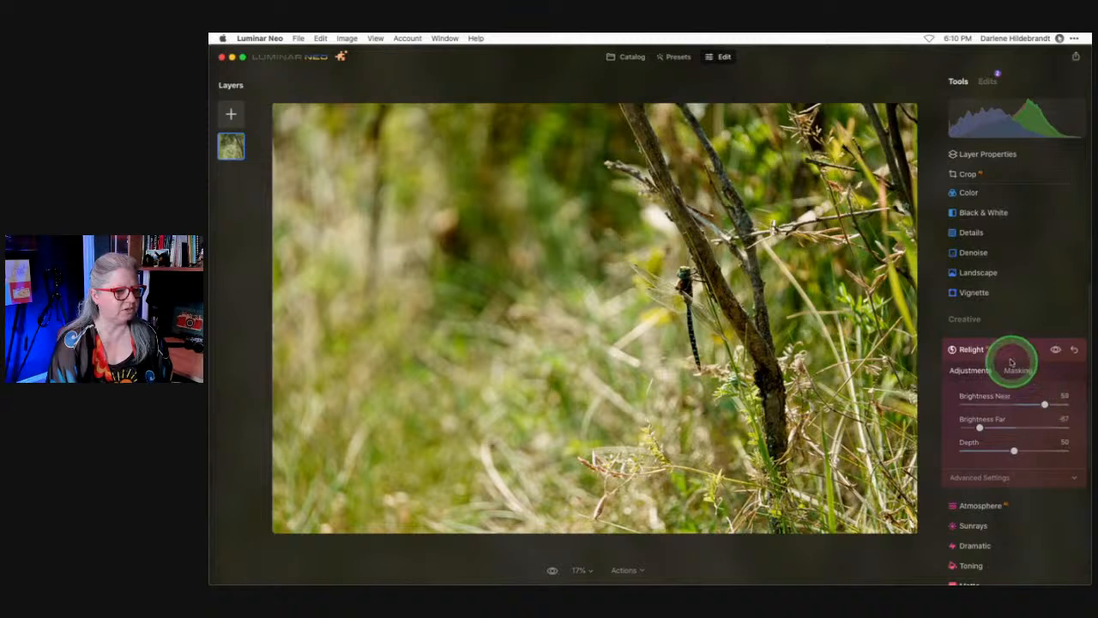
pyautogui.scroll(-2, 1011, 362)
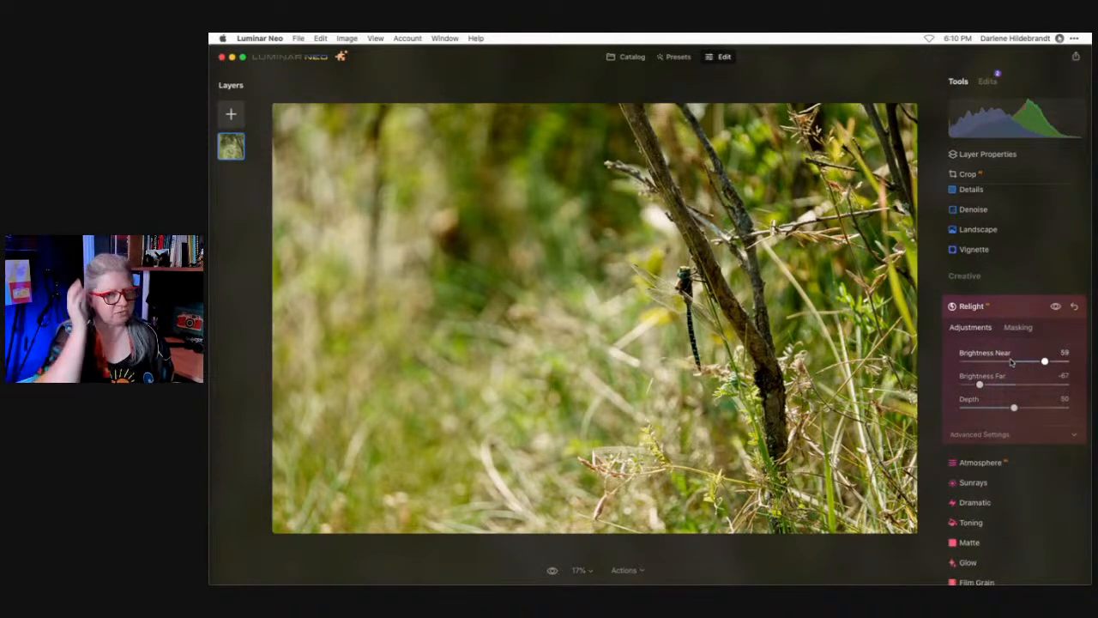
# Try the Relight effect with Brightness Near 48 and Depth 77, then reset and close the tool.
pyautogui.press('\\')
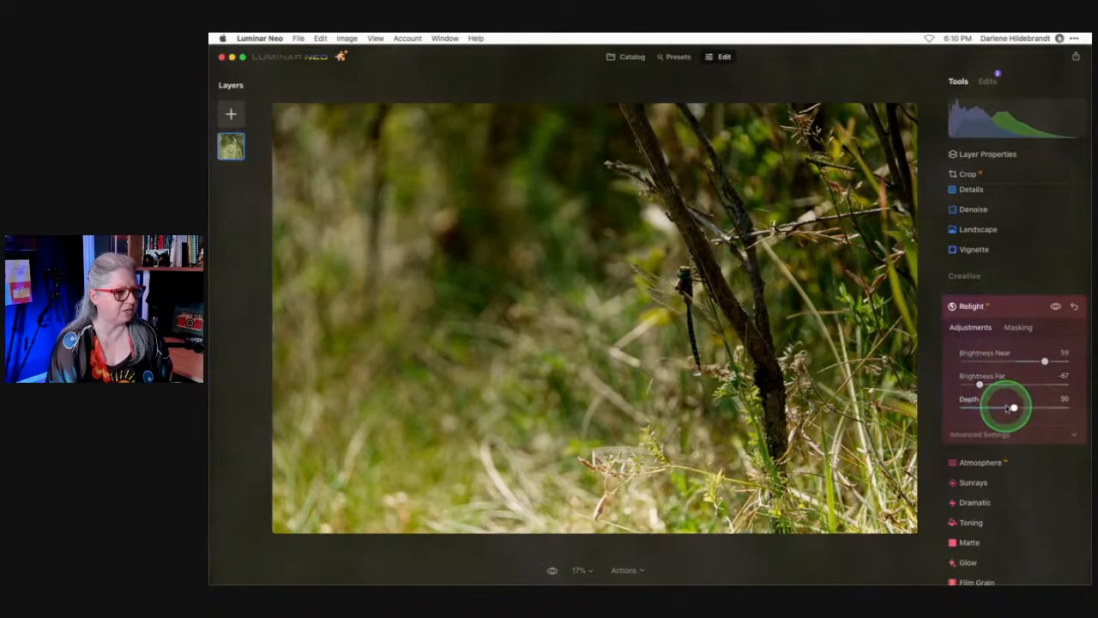
pyautogui.click(993, 435)
pyautogui.moveTo(1014, 409)
pyautogui.mouseDown()
pyautogui.moveTo(941, 409)
pyautogui.moveTo(1066, 409)
pyautogui.moveTo(901, 405)
pyautogui.moveTo(1023, 410)
pyautogui.mouseUp()
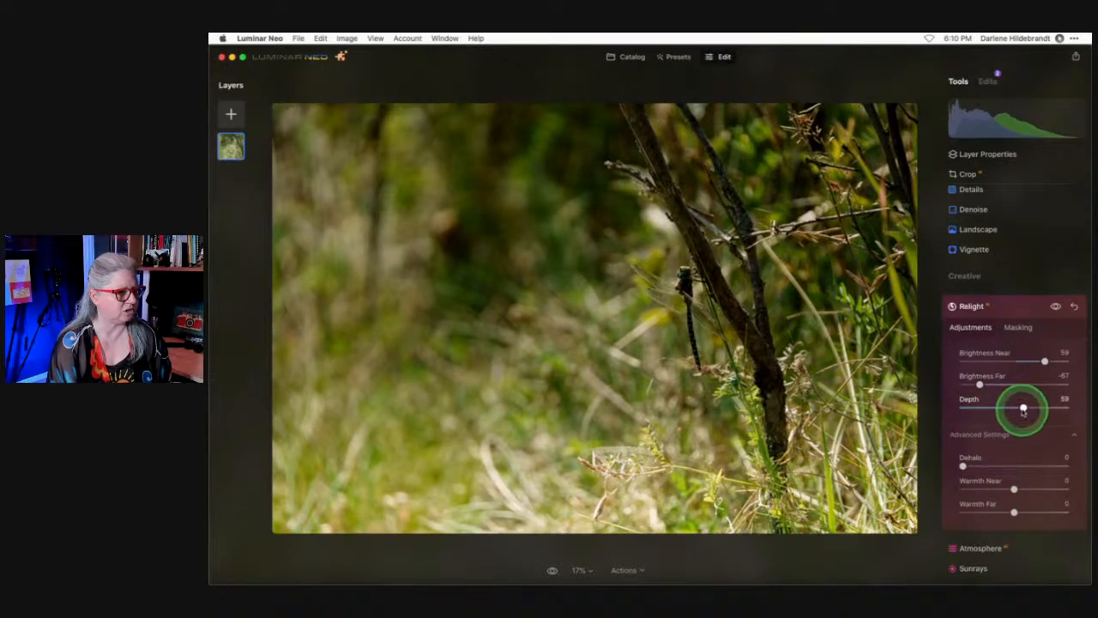
pyautogui.moveTo(1043, 361)
pyautogui.mouseDown()
pyautogui.moveTo(986, 361)
pyautogui.moveTo(1085, 362)
pyautogui.moveTo(1025, 362)
pyautogui.moveTo(1038, 361)
pyautogui.mouseUp()
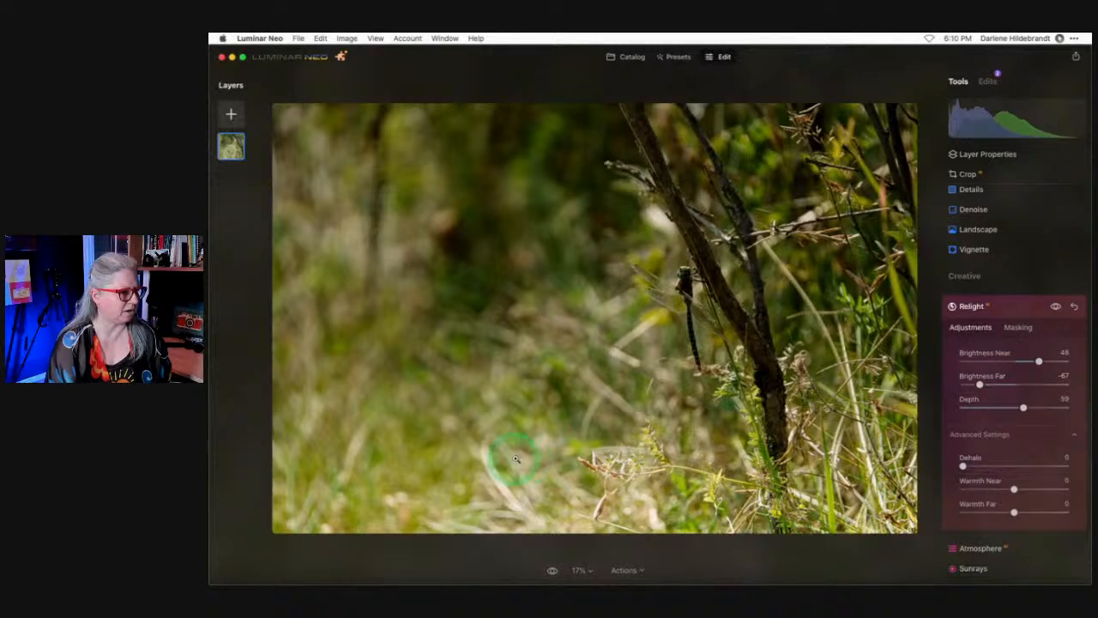
pyautogui.moveTo(1022, 407)
pyautogui.mouseDown()
pyautogui.moveTo(978, 409)
pyautogui.moveTo(1060, 407)
pyautogui.moveTo(966, 404)
pyautogui.moveTo(1041, 405)
pyautogui.mouseUp()
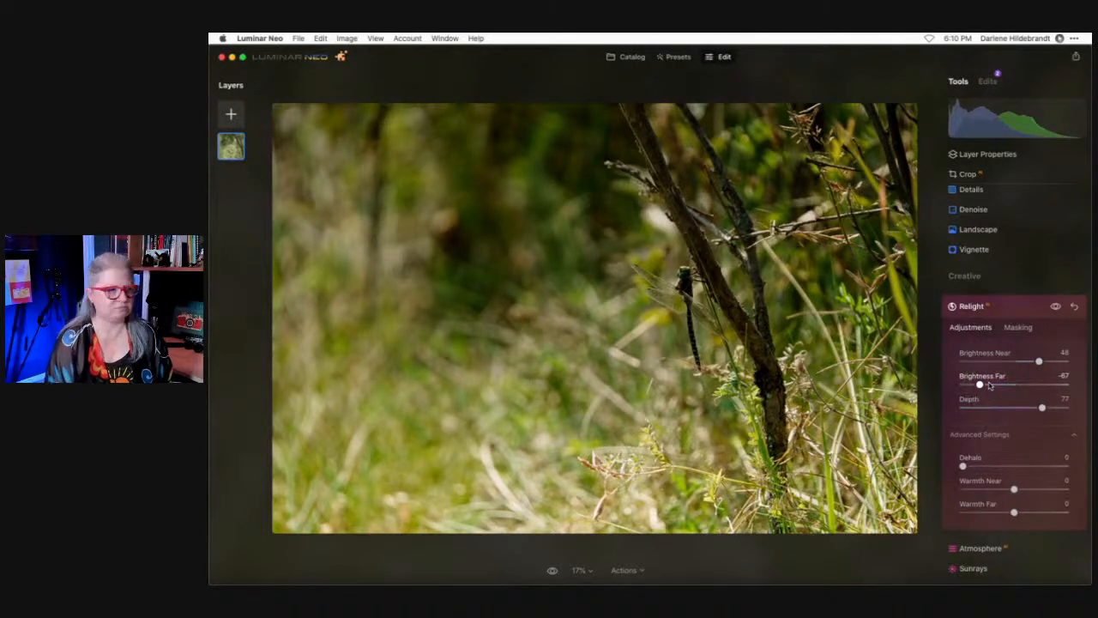
pyautogui.click(1073, 306)
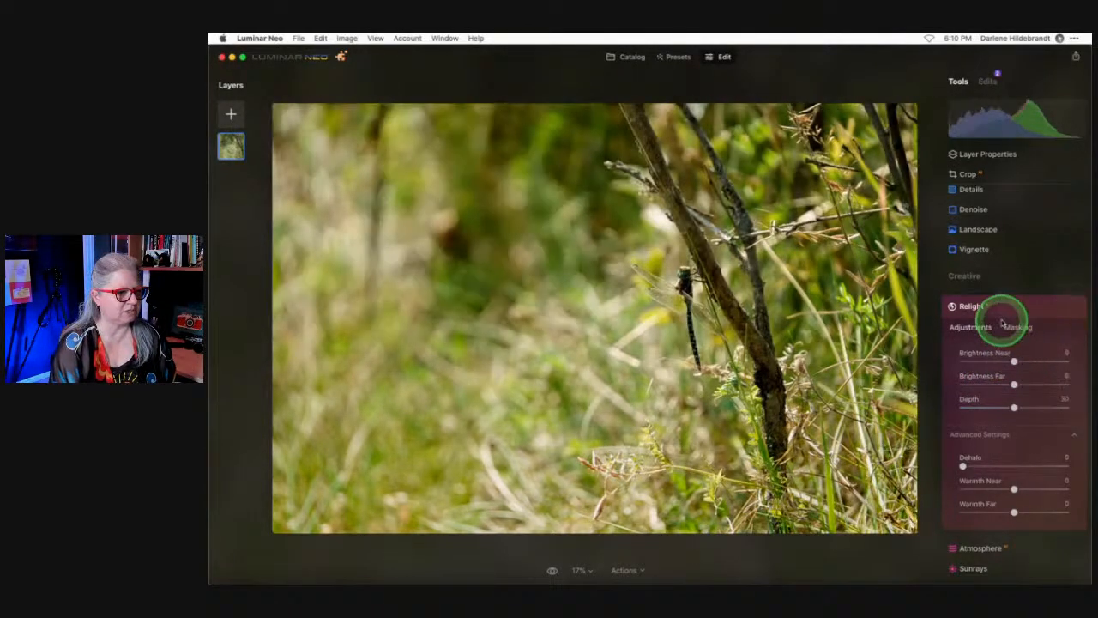
pyautogui.click(1001, 319)
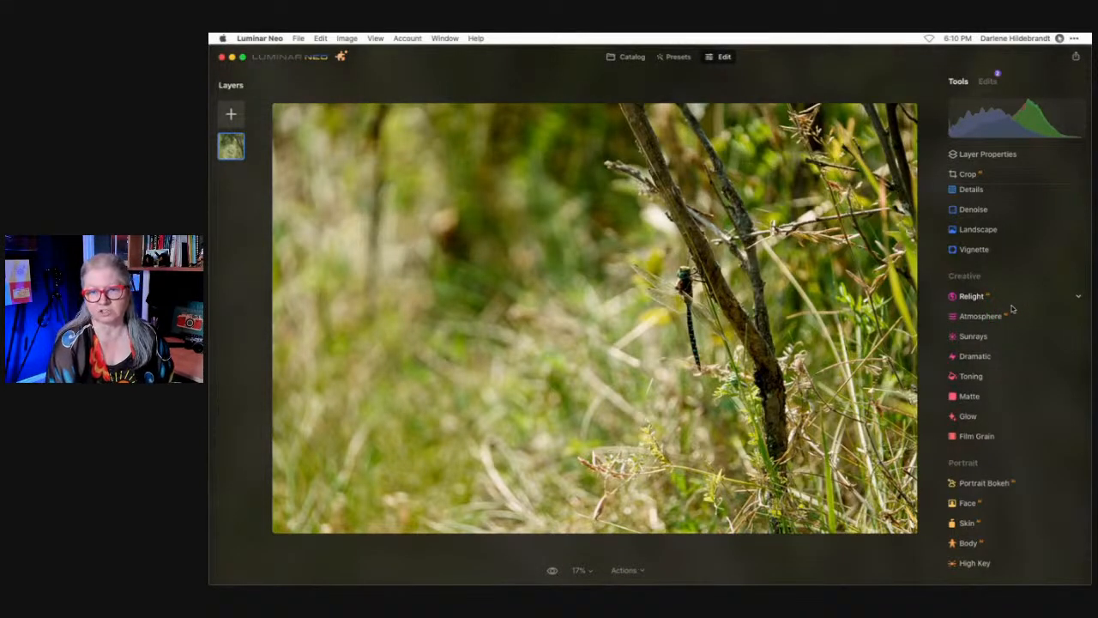
# Add a second Develop adjustment with Exposure -1.75, Highlights -53 and Smart Contrast -21, and open its masking options.
pyautogui.scroll(5, 1011, 308)
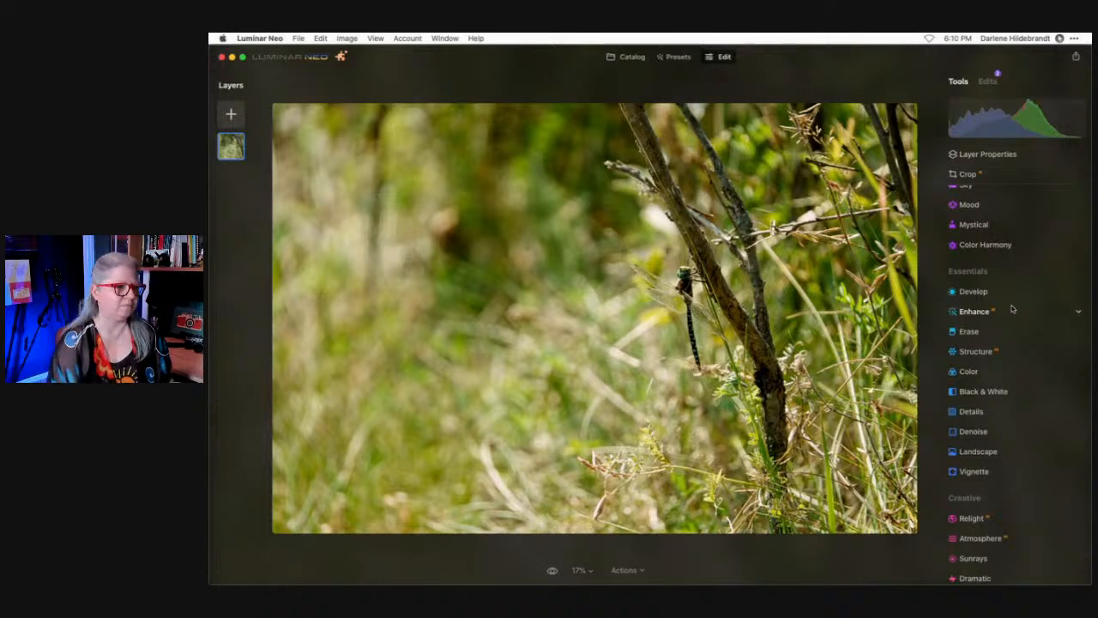
pyautogui.click(1005, 293)
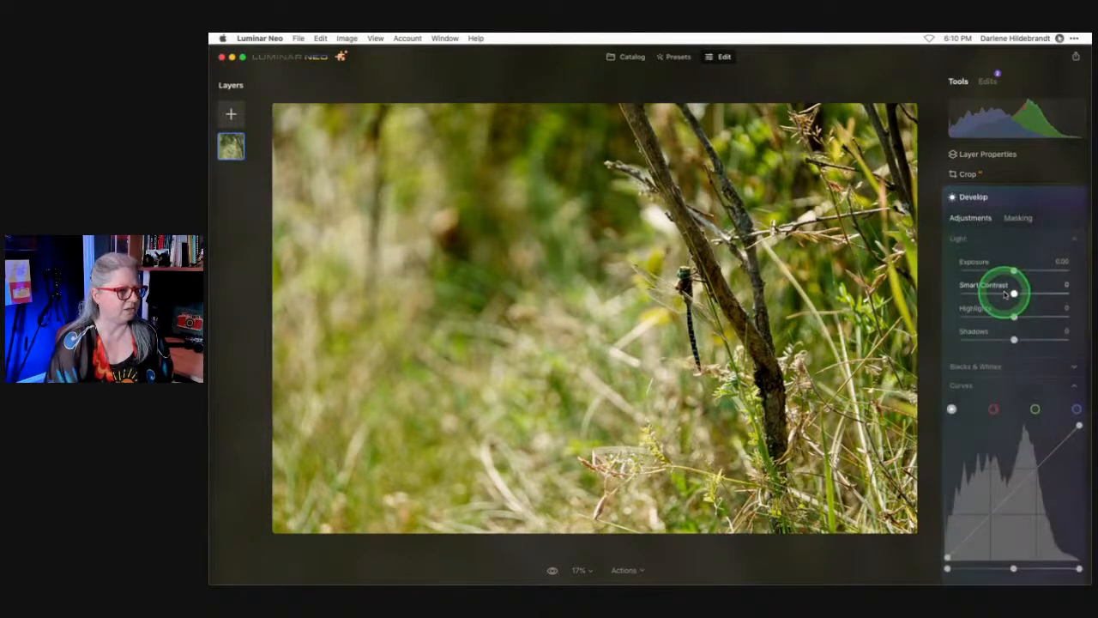
pyautogui.click(1007, 268)
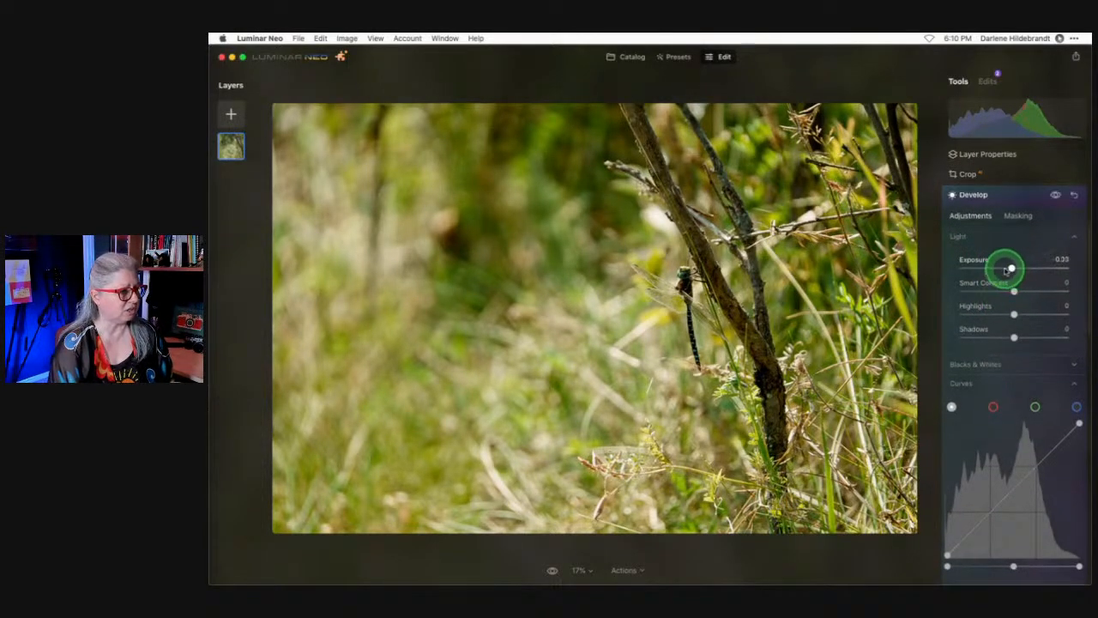
pyautogui.moveTo(1012, 268); pyautogui.dragTo(995, 268)
pyautogui.click(983, 318)
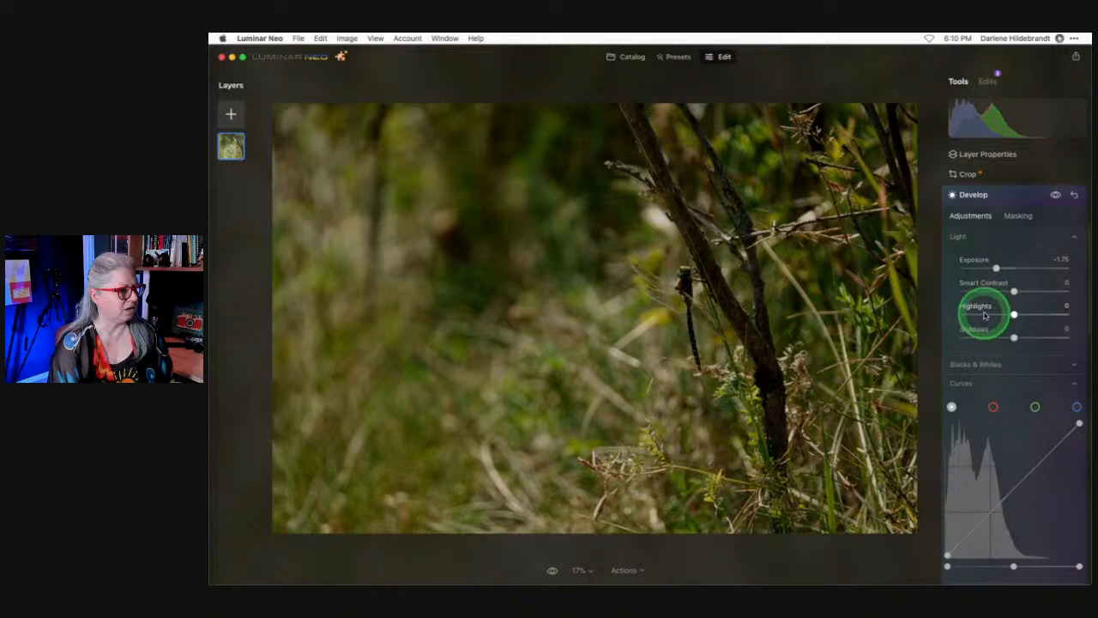
pyautogui.moveTo(984, 316); pyautogui.dragTo(1002, 294)
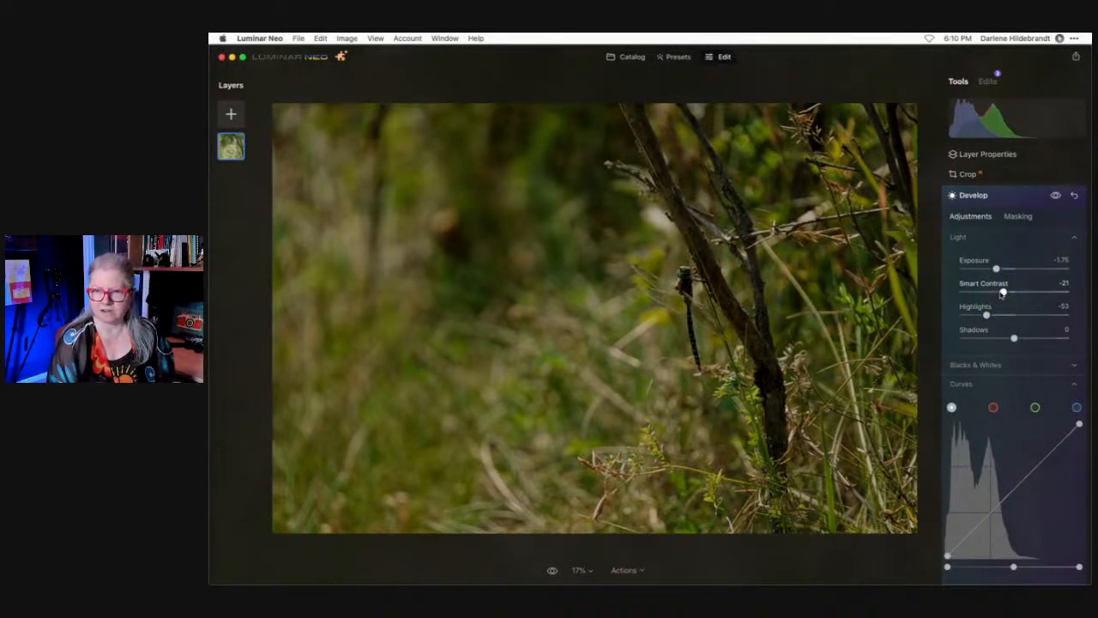
pyautogui.click(1002, 294)
pyautogui.click(1021, 218)
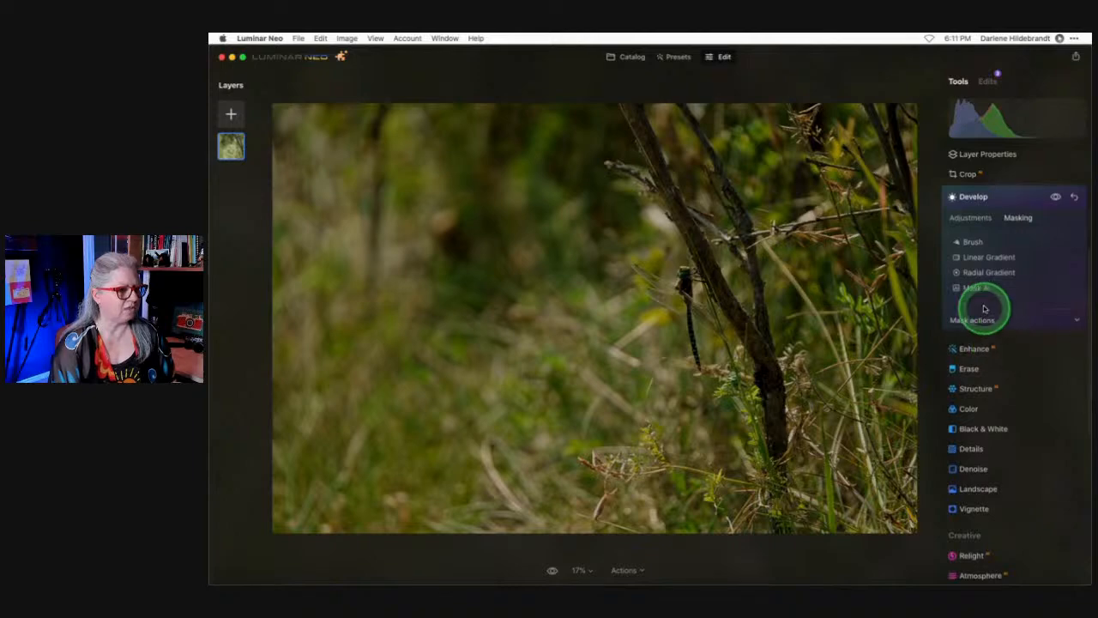
# Use Mask AI on the Develop adjustment, trying the Flora area and keeping the Natural Ground area as the mask.
pyautogui.click(976, 289)
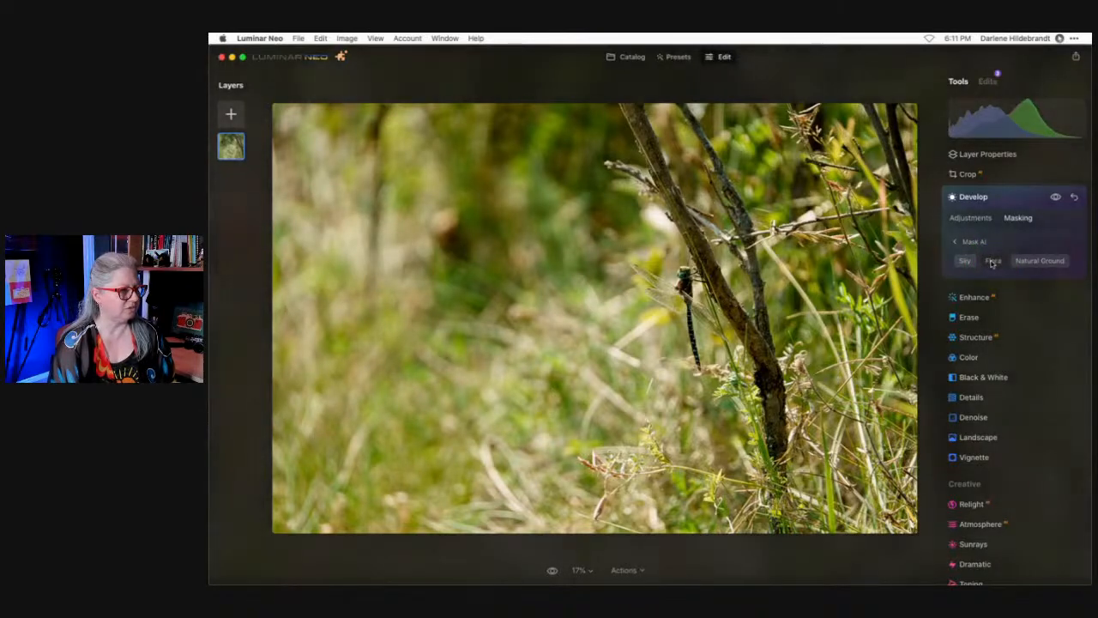
pyautogui.click(991, 262)
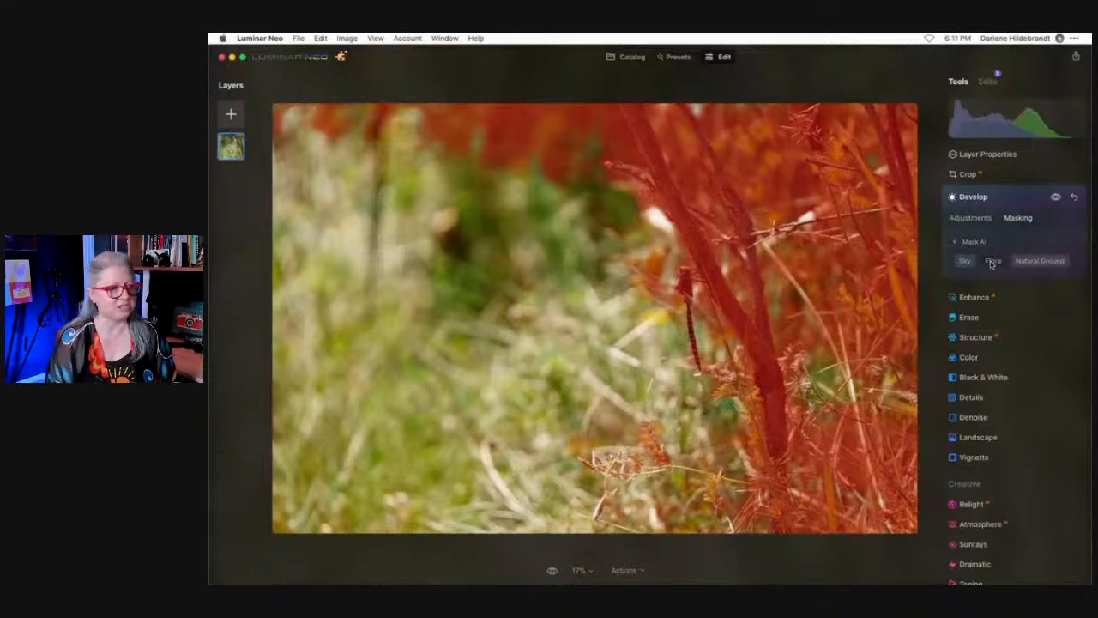
pyautogui.click(992, 260)
pyautogui.click(1033, 262)
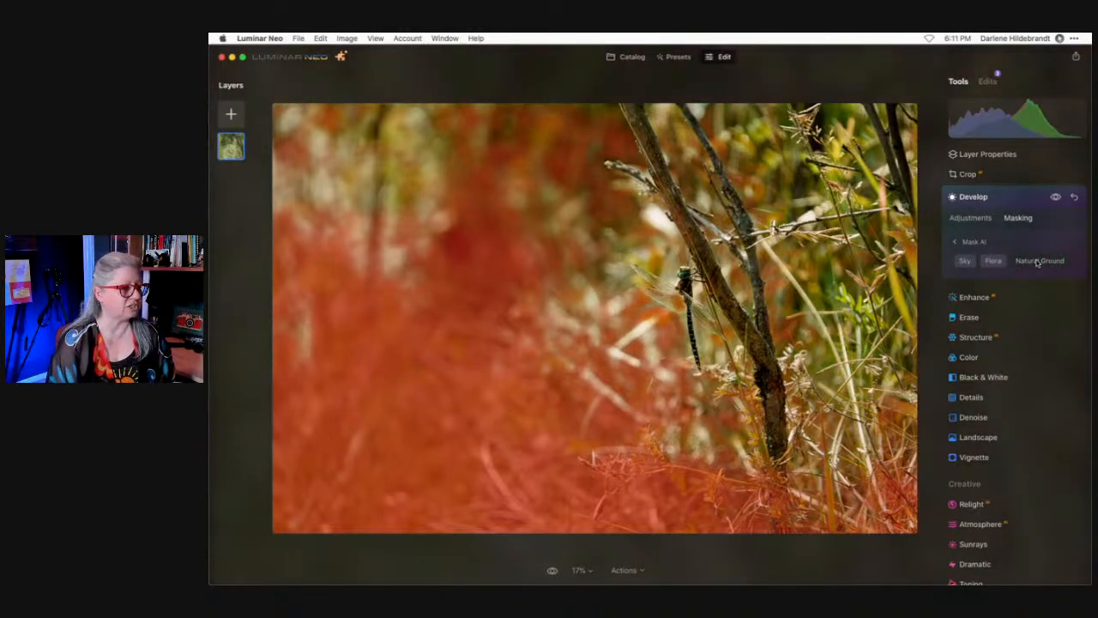
pyautogui.click(992, 261)
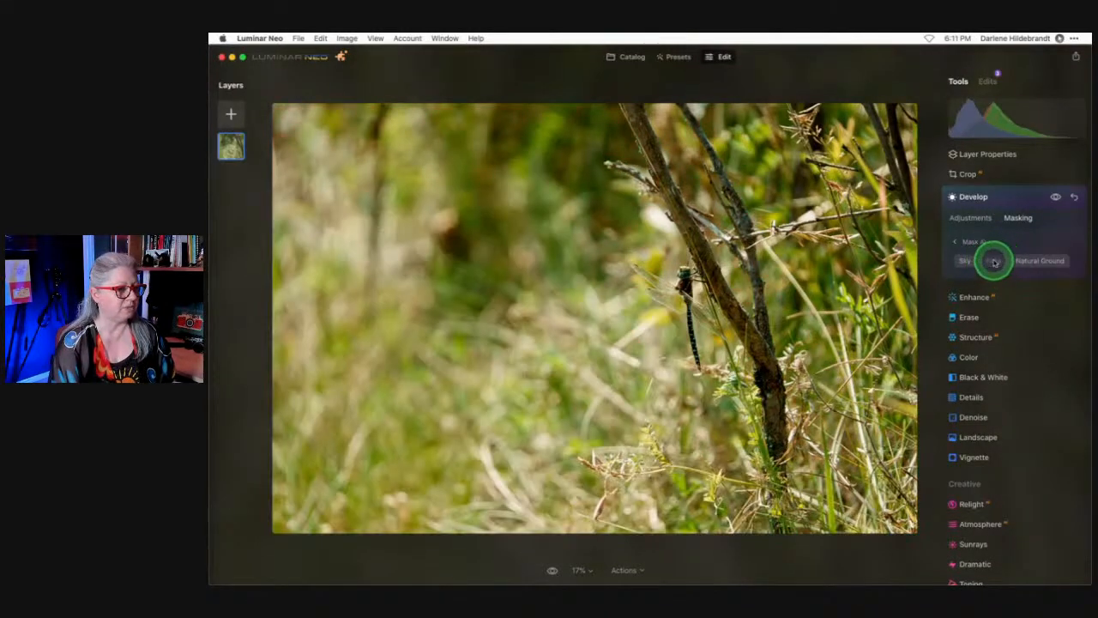
pyautogui.click(970, 244)
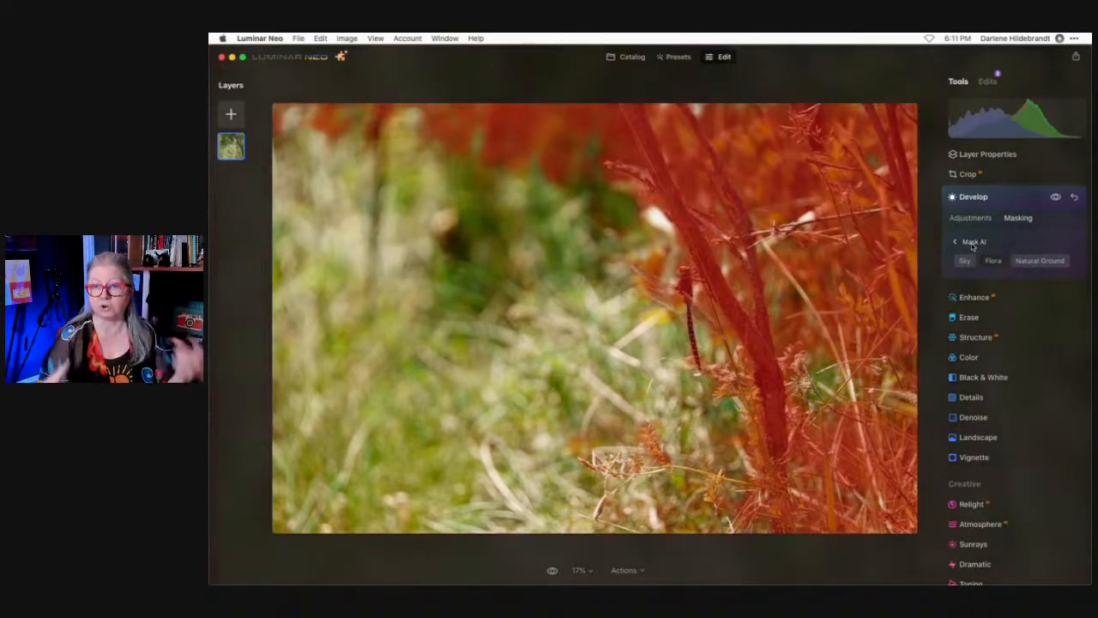
pyautogui.click(972, 244)
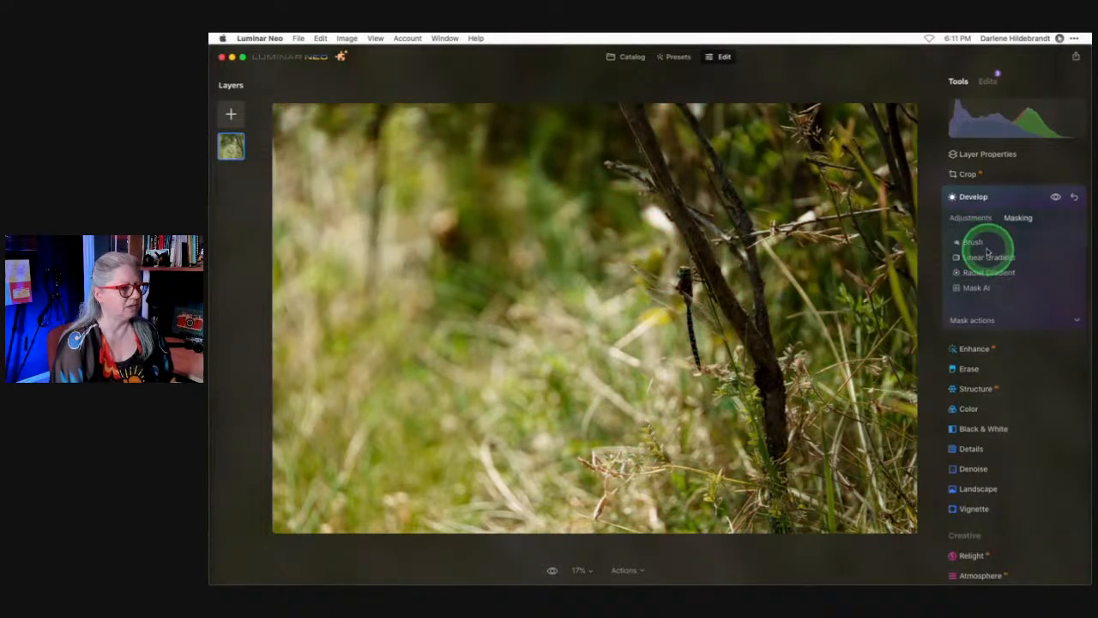
# Show the mask overlay to check which parts of the photo are covered, and hide it again.
pyautogui.click(988, 319)
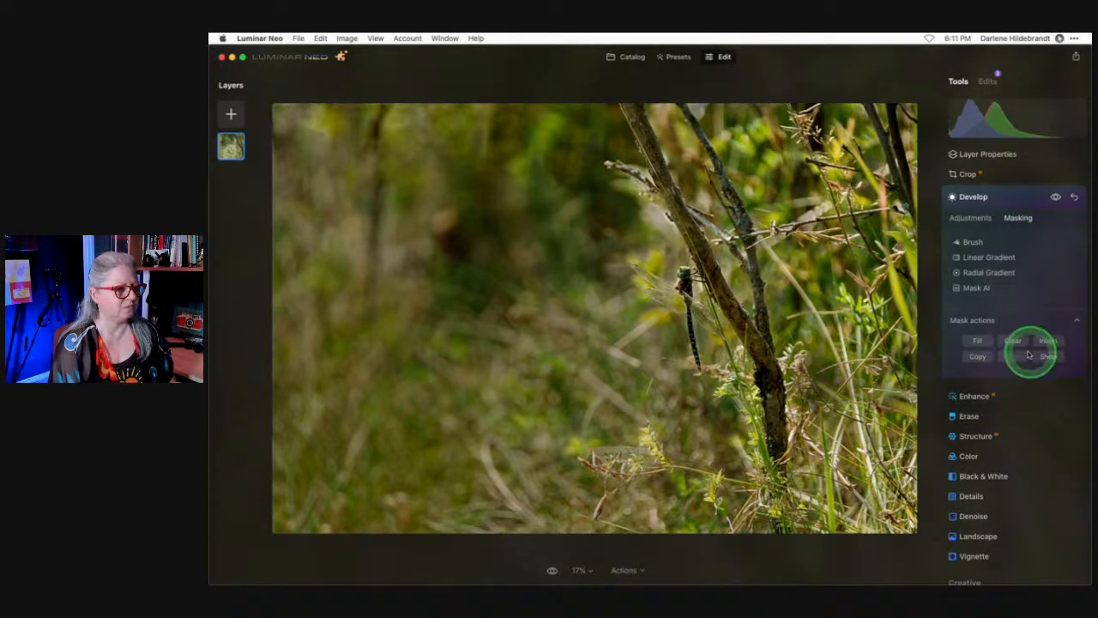
pyautogui.click(1045, 356)
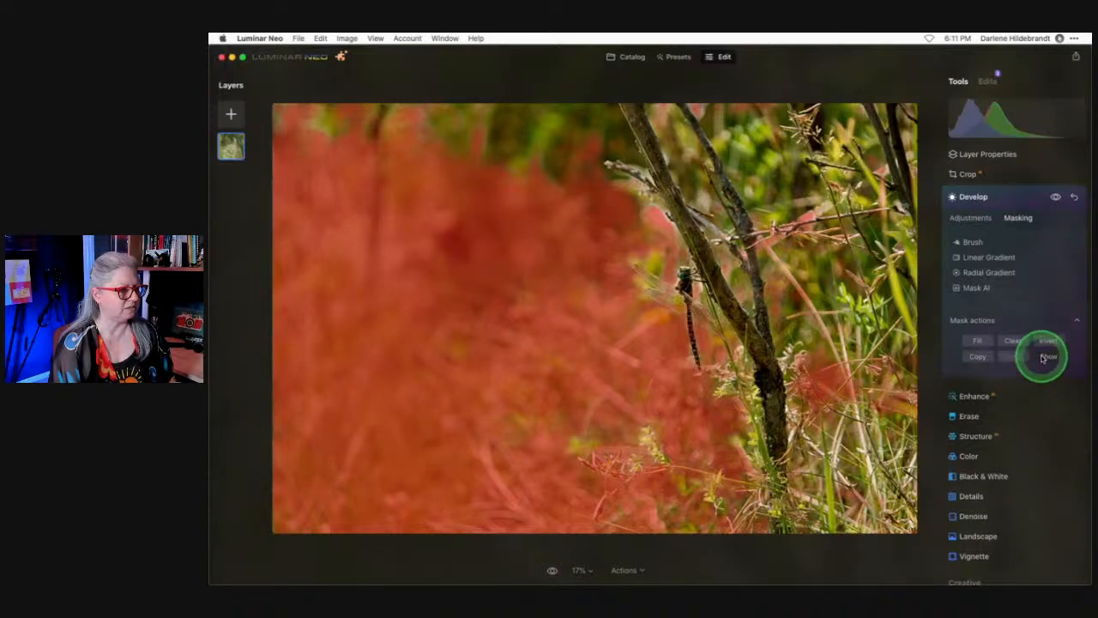
pyautogui.click(1045, 356)
pyautogui.click(1046, 356)
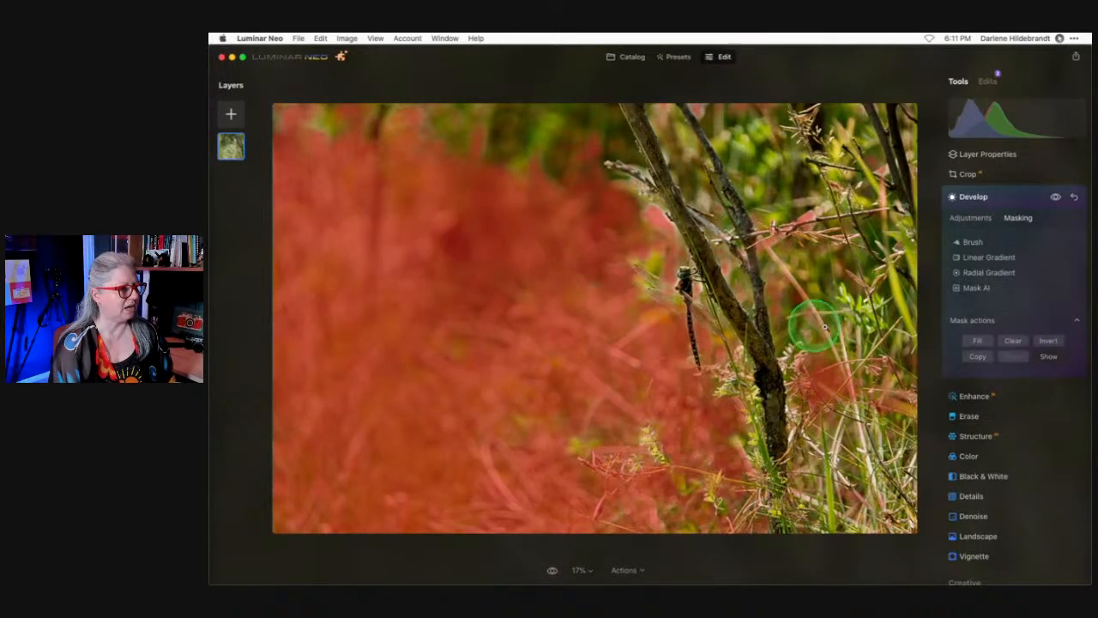
pyautogui.click(1046, 356)
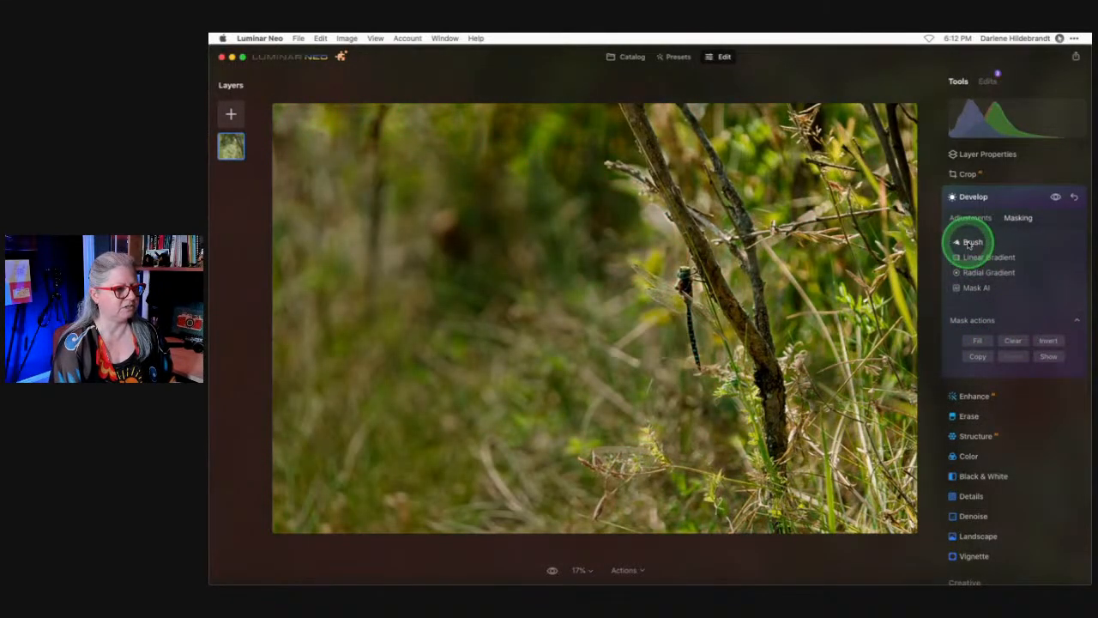
# Extend the mask over the grass and branches around the dragonfly and the upper background, using a size 172 brush at strength 37.
pyautogui.click(972, 241)
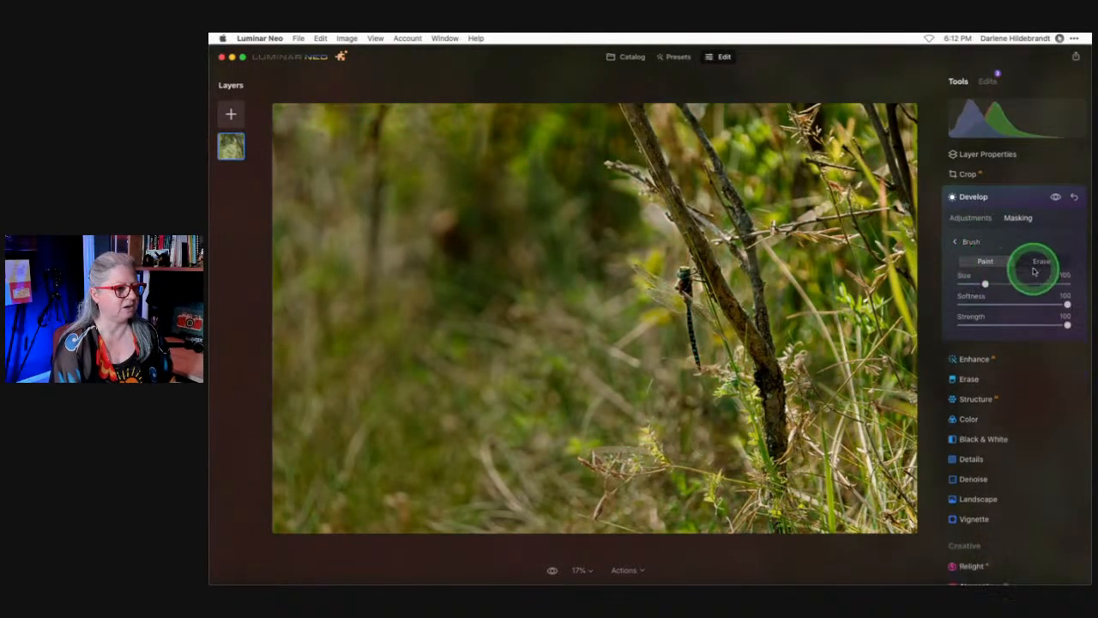
pyautogui.click(995, 325)
pyautogui.press(']')
pyautogui.press(']')
pyautogui.press(']')
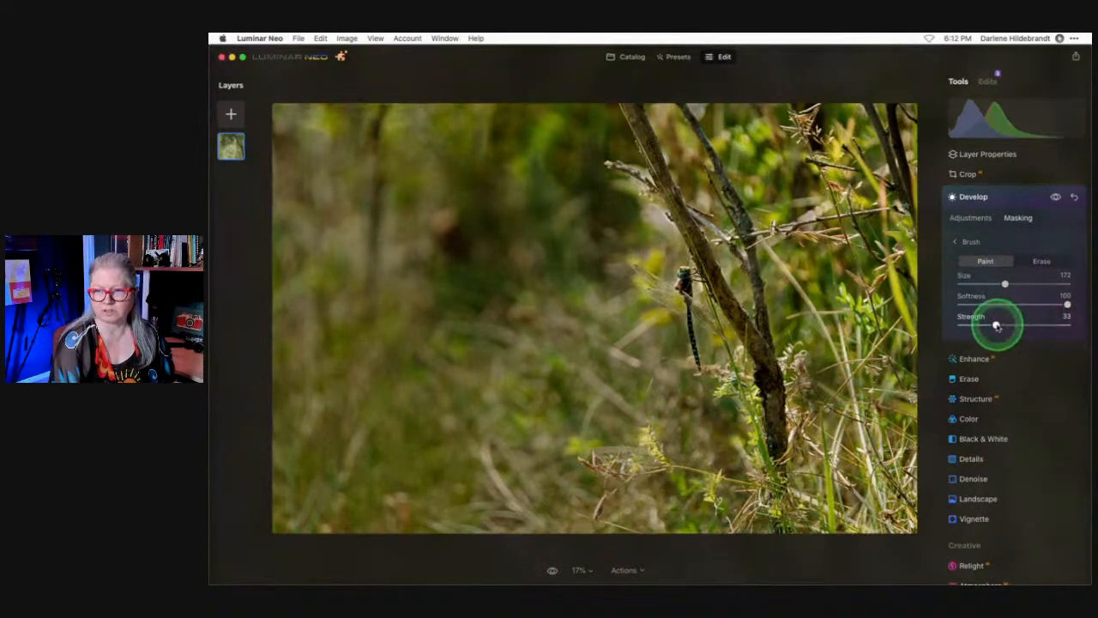
pyautogui.click(999, 324)
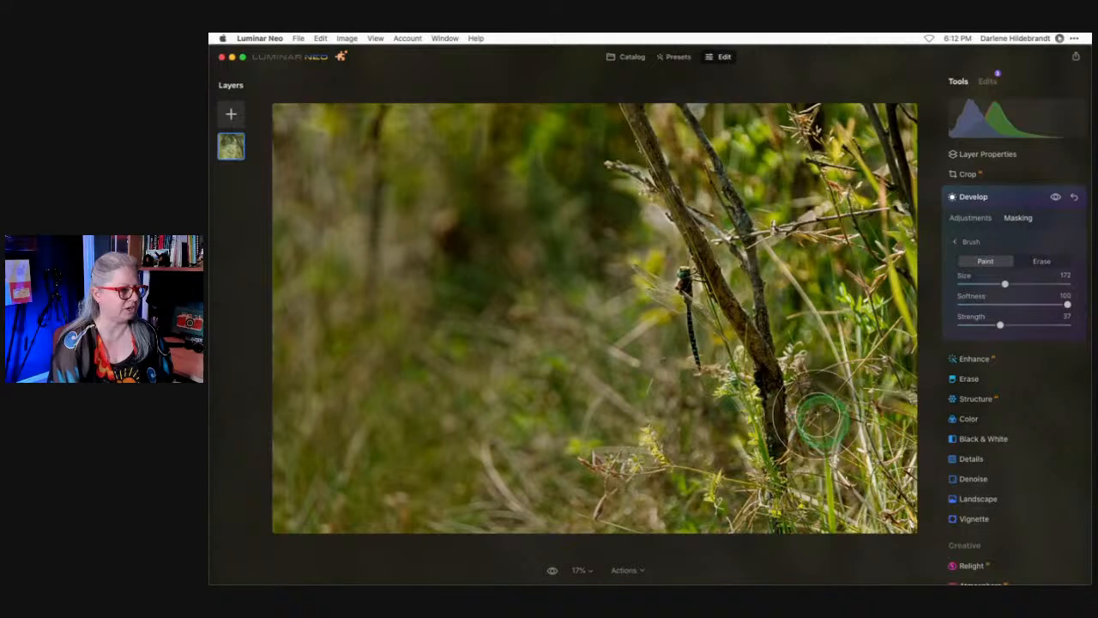
pyautogui.moveTo(822, 433)
pyautogui.mouseDown()
pyautogui.moveTo(797, 366)
pyautogui.moveTo(837, 512)
pyautogui.moveTo(891, 475)
pyautogui.moveTo(805, 465)
pyautogui.moveTo(744, 441)
pyautogui.moveTo(661, 443)
pyautogui.mouseUp()
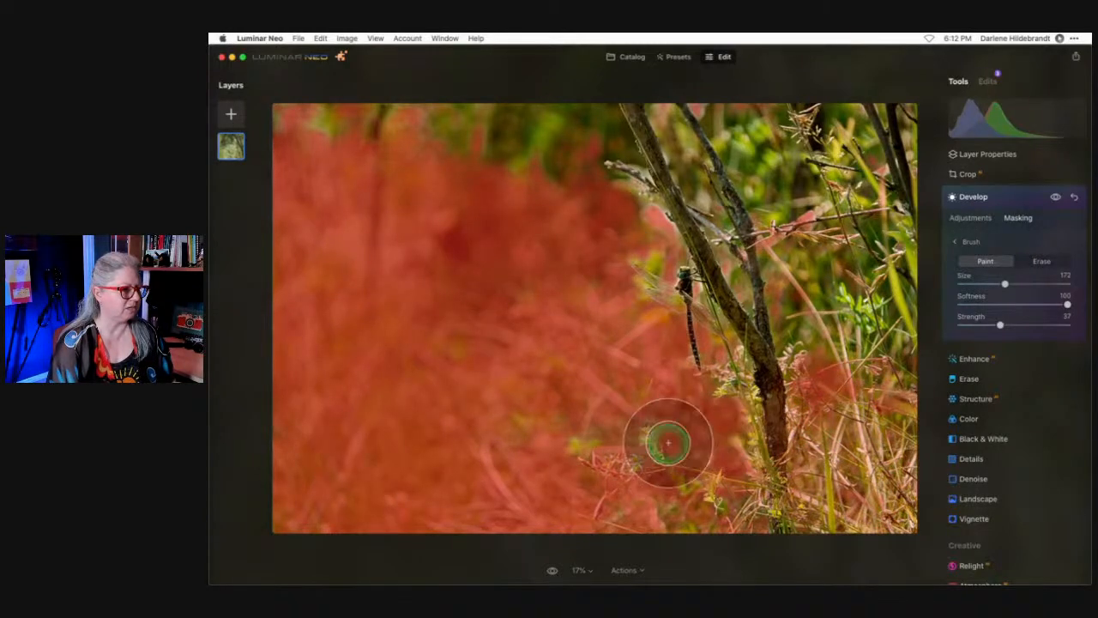
pyautogui.moveTo(881, 356)
pyautogui.mouseDown()
pyautogui.moveTo(888, 226)
pyautogui.moveTo(764, 164)
pyautogui.moveTo(768, 151)
pyautogui.moveTo(853, 330)
pyautogui.moveTo(870, 129)
pyautogui.moveTo(733, 126)
pyautogui.moveTo(805, 138)
pyautogui.moveTo(845, 218)
pyautogui.mouseUp()
pyautogui.moveTo(858, 296)
pyautogui.mouseDown()
pyautogui.moveTo(864, 441)
pyautogui.moveTo(828, 515)
pyautogui.mouseUp()
pyautogui.moveTo(573, 167)
pyautogui.mouseDown()
pyautogui.moveTo(578, 115)
pyautogui.moveTo(654, 209)
pyautogui.moveTo(473, 125)
pyautogui.moveTo(331, 128)
pyautogui.mouseUp()
# Raise the brush strength to 65 and paint more mask over the upper background and the grass at the lower right of the photo.
pyautogui.moveTo(1040, 331); pyautogui.dragTo(1030, 325)
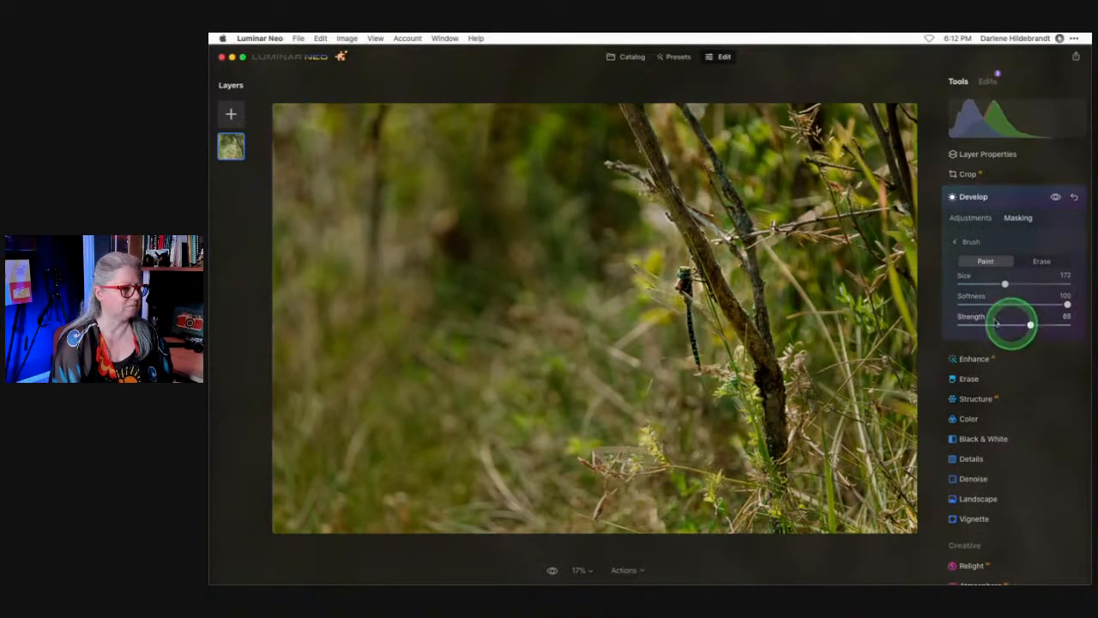
pyautogui.moveTo(571, 157)
pyautogui.mouseDown()
pyautogui.moveTo(553, 113)
pyautogui.moveTo(520, 173)
pyautogui.moveTo(299, 118)
pyautogui.moveTo(464, 151)
pyautogui.mouseUp()
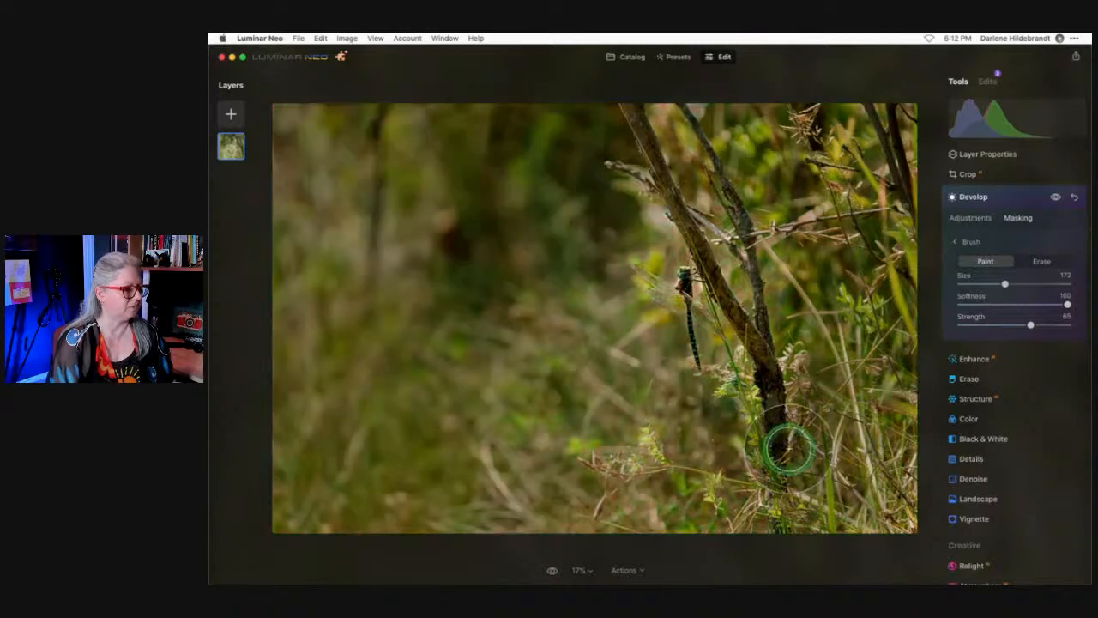
pyautogui.moveTo(789, 448)
pyautogui.mouseDown()
pyautogui.moveTo(733, 446)
pyautogui.moveTo(797, 497)
pyautogui.moveTo(828, 454)
pyautogui.moveTo(816, 337)
pyautogui.moveTo(762, 147)
pyautogui.moveTo(772, 132)
pyautogui.moveTo(851, 157)
pyautogui.moveTo(889, 315)
pyautogui.moveTo(894, 450)
pyautogui.mouseUp()
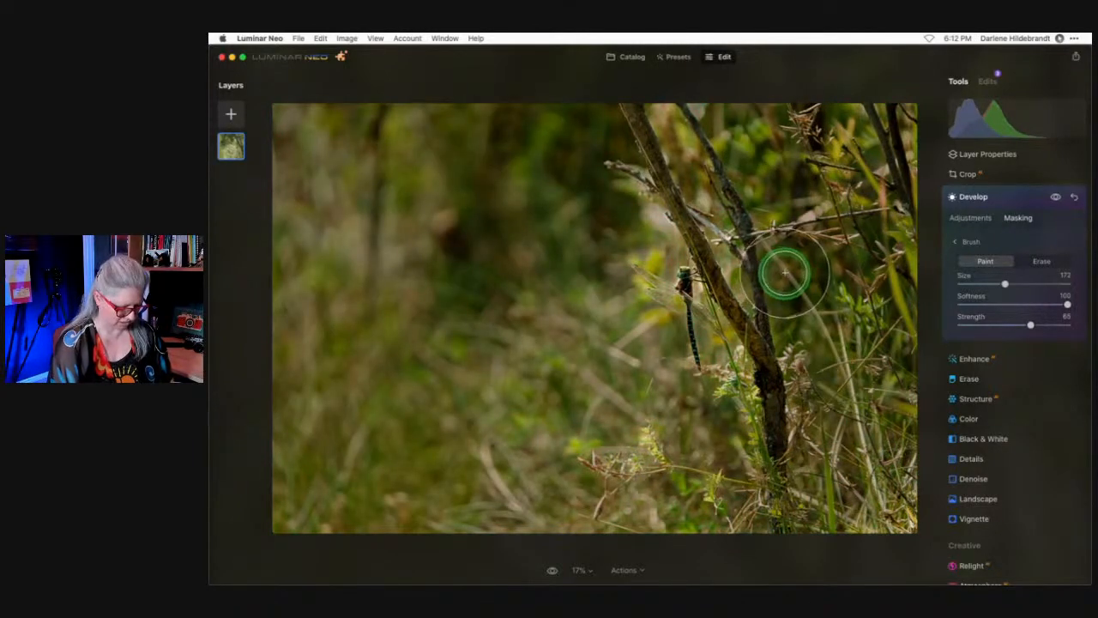
# Reduce the brush size to 76 and paint the mask between the branches and alongside the dragonfly.
pyautogui.press('[')
pyautogui.press('[')
pyautogui.press('[')
pyautogui.press('[')
pyautogui.press('[')
pyautogui.press('[')
pyautogui.moveTo(726, 260)
pyautogui.mouseDown()
pyautogui.moveTo(647, 96)
pyautogui.moveTo(700, 172)
pyautogui.moveTo(734, 280)
pyautogui.mouseUp()
pyautogui.moveTo(738, 393)
pyautogui.mouseDown()
pyautogui.moveTo(723, 347)
pyautogui.moveTo(755, 401)
pyautogui.moveTo(758, 448)
pyautogui.moveTo(736, 353)
pyautogui.moveTo(711, 314)
pyautogui.mouseUp()
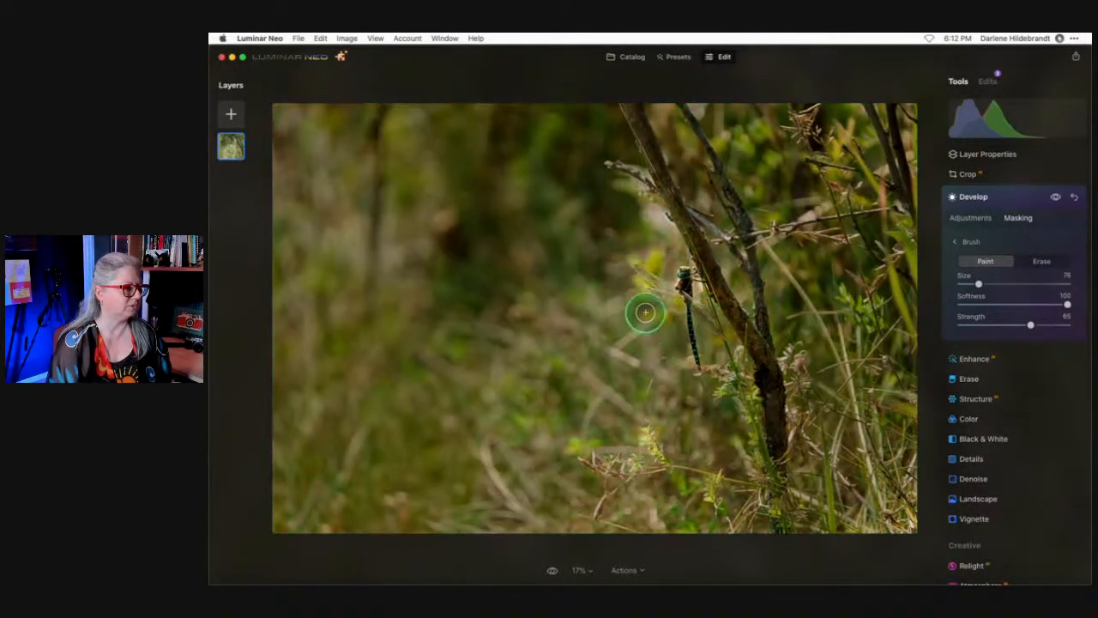
pyautogui.moveTo(647, 292)
pyautogui.mouseDown()
pyautogui.moveTo(657, 234)
pyautogui.moveTo(669, 224)
pyautogui.moveTo(619, 177)
pyautogui.mouseUp()
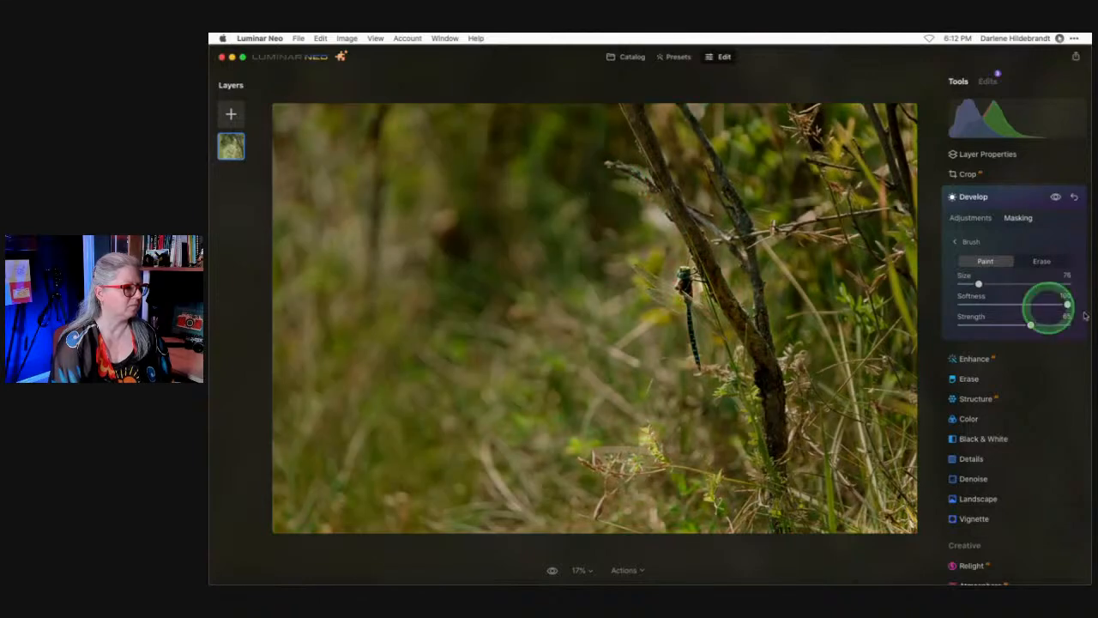
# Paint the mask closely around the dragonfly's head, legs and body at 100% zoom.
pyautogui.moveTo(695, 291); pyautogui.dragTo(678, 326)
pyautogui.click(684, 314)
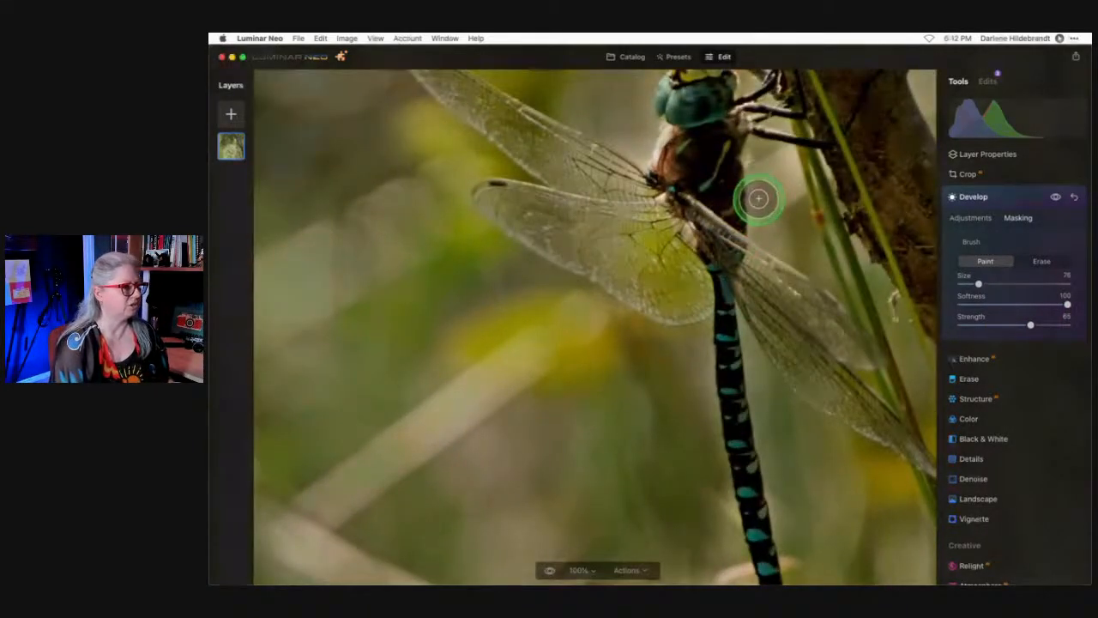
pyautogui.scroll(1, 767, 188)
pyautogui.scroll(3, 768, 188)
pyautogui.hscroll(2, 766, 186)
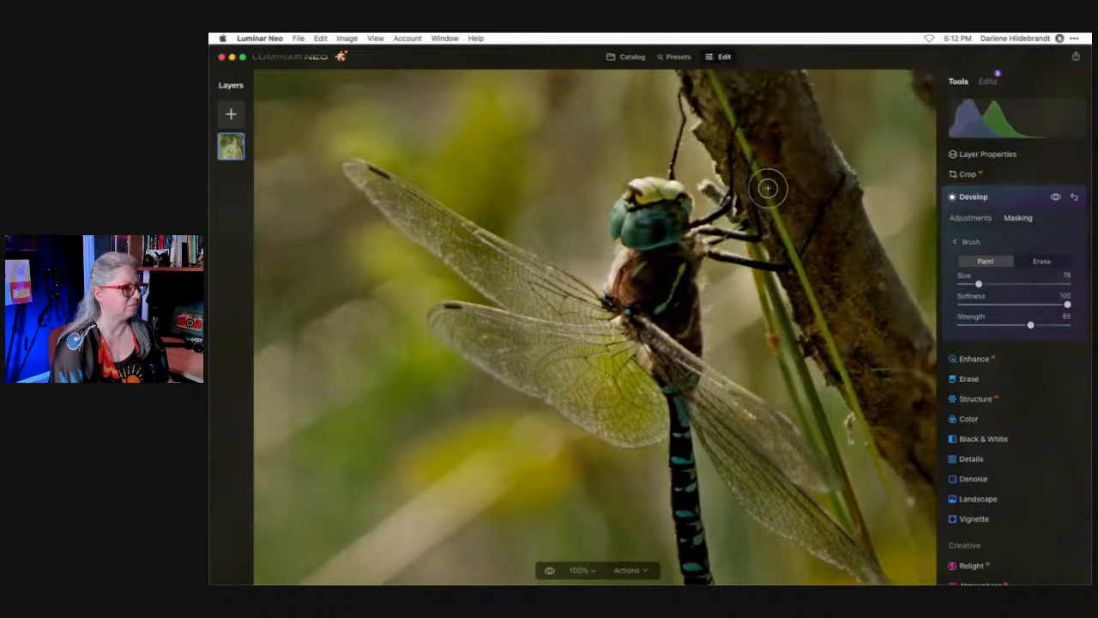
pyautogui.moveTo(703, 337)
pyautogui.mouseDown()
pyautogui.moveTo(694, 267)
pyautogui.moveTo(726, 276)
pyautogui.moveTo(733, 309)
pyautogui.mouseUp()
pyautogui.moveTo(721, 248); pyautogui.dragTo(711, 239)
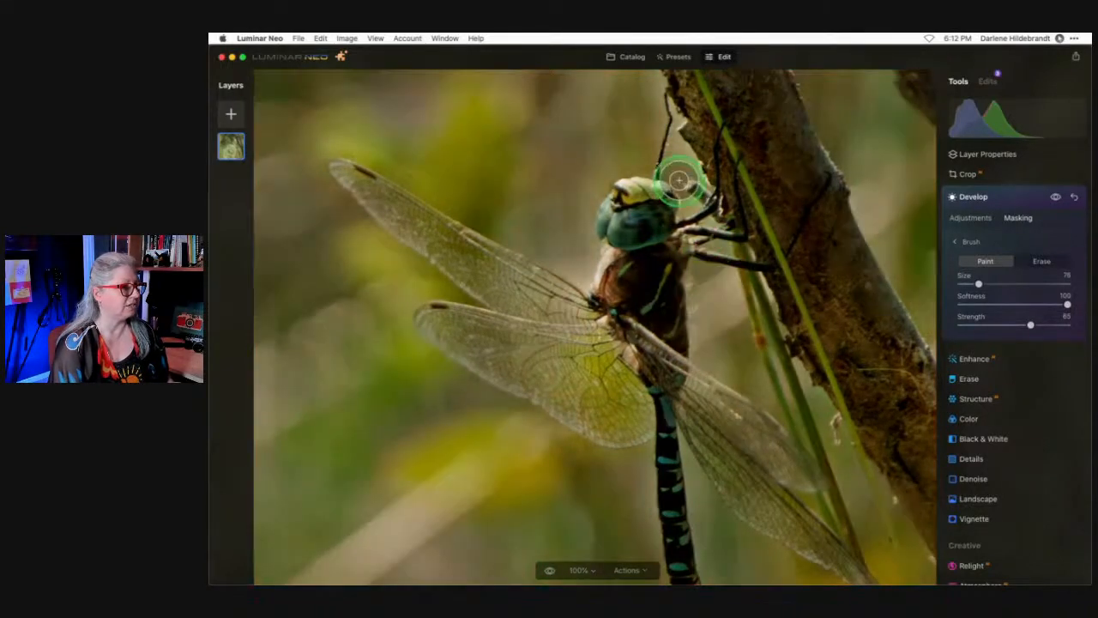
pyautogui.moveTo(683, 181)
pyautogui.mouseDown()
pyautogui.moveTo(693, 206)
pyautogui.moveTo(693, 169)
pyautogui.moveTo(668, 111)
pyautogui.moveTo(648, 149)
pyautogui.moveTo(594, 178)
pyautogui.moveTo(654, 107)
pyautogui.moveTo(583, 116)
pyautogui.mouseUp()
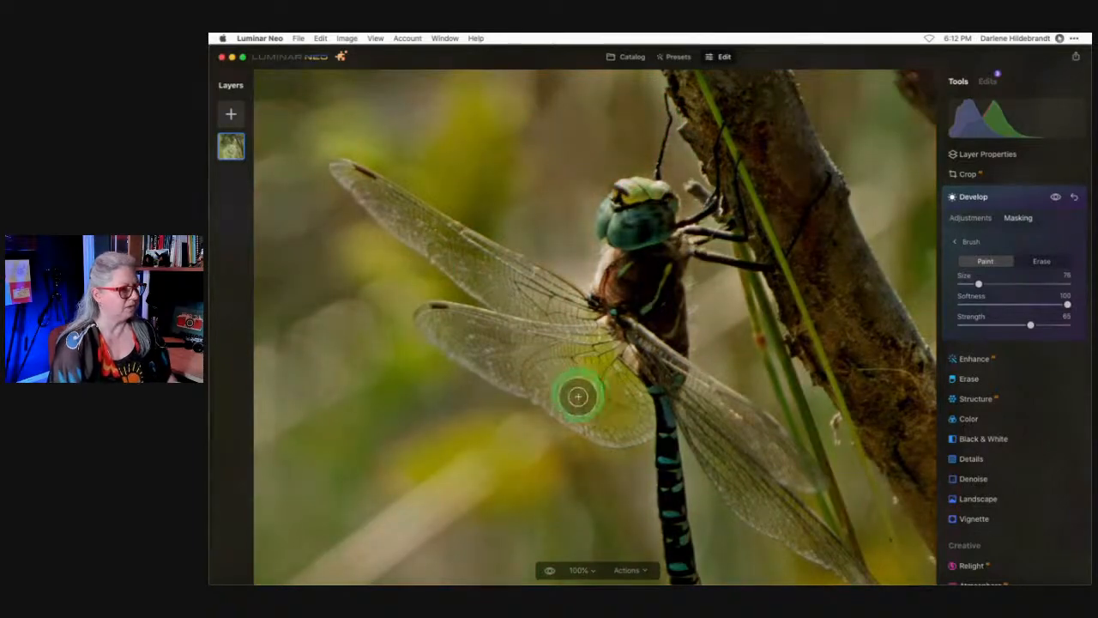
pyautogui.scroll(-1, 553, 451)
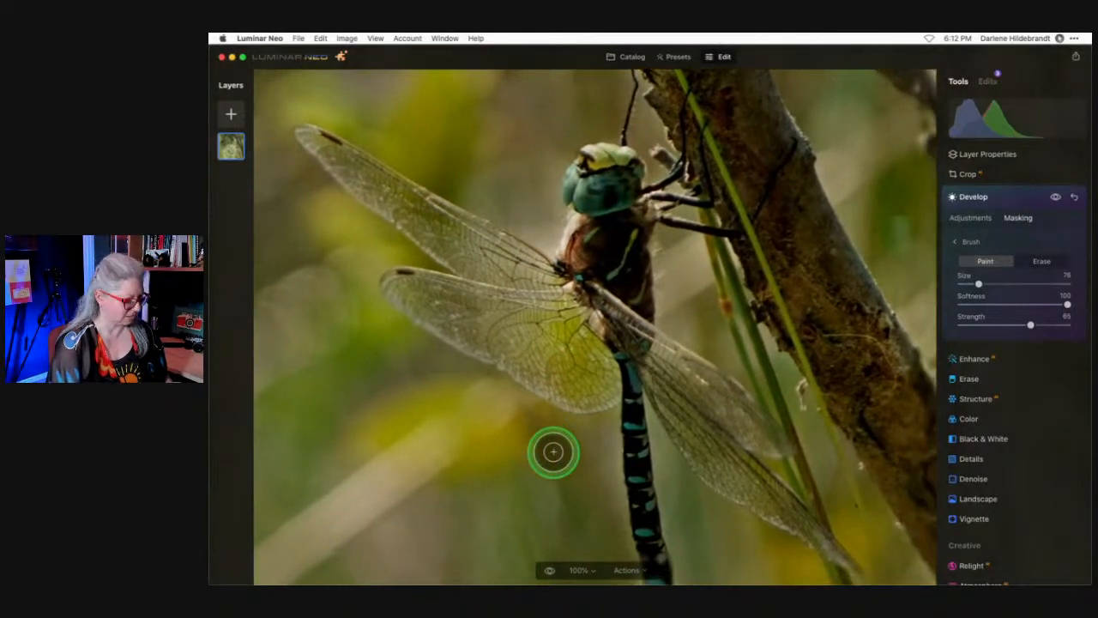
pyautogui.press('super+minus')
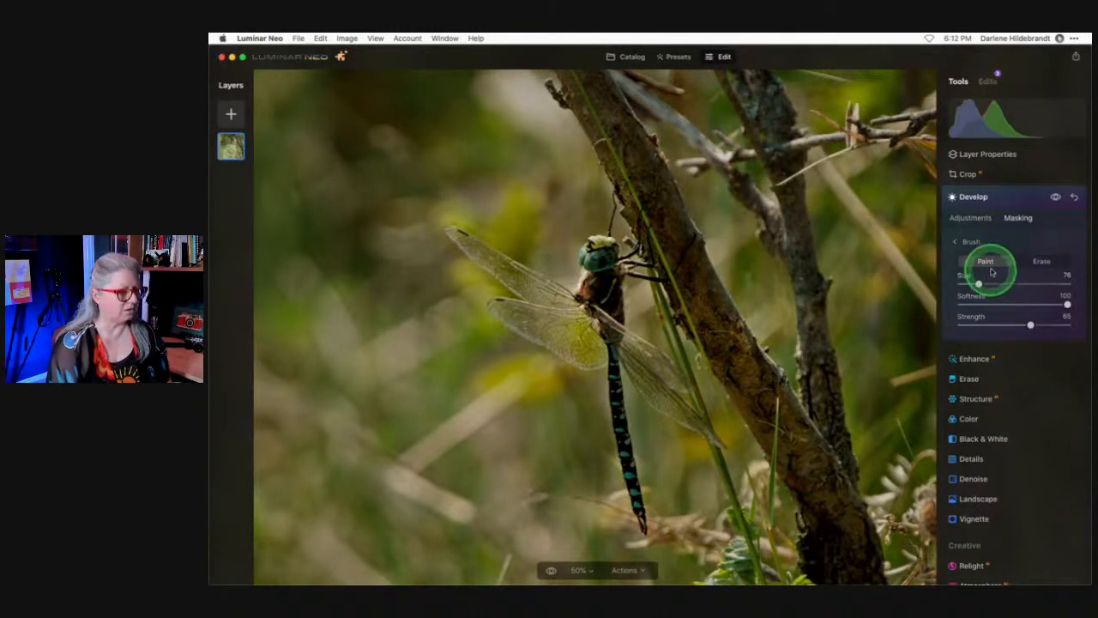
# Show the mask overlay, erase the mask from the dragonfly's body and wings at strength 30, and hide the overlay.
pyautogui.click(959, 241)
pyautogui.click(1013, 320)
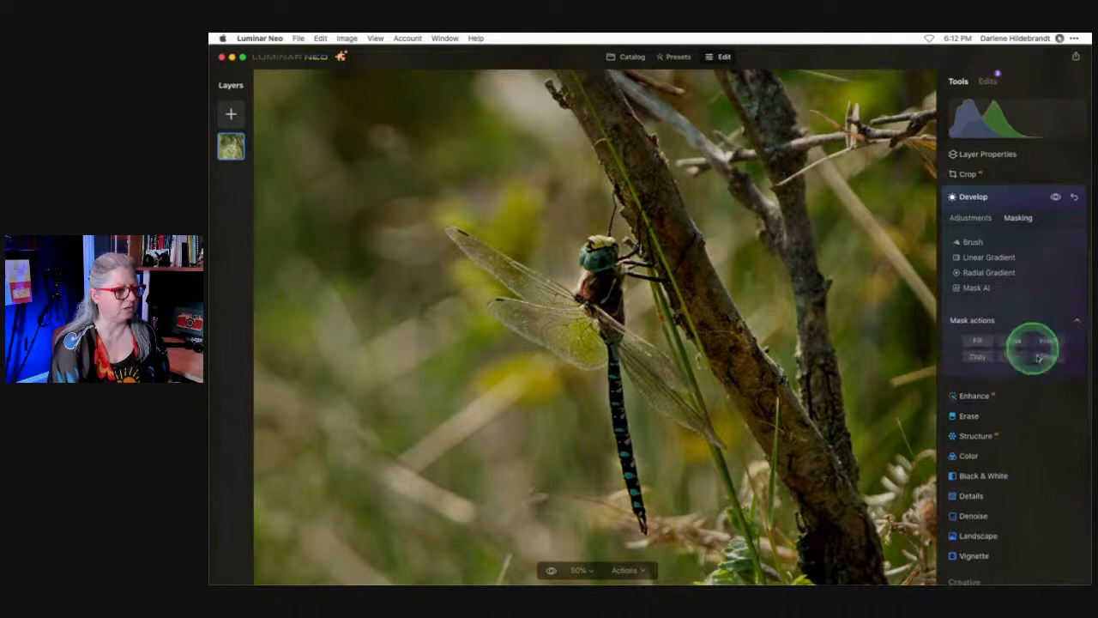
pyautogui.click(1038, 356)
pyautogui.click(973, 246)
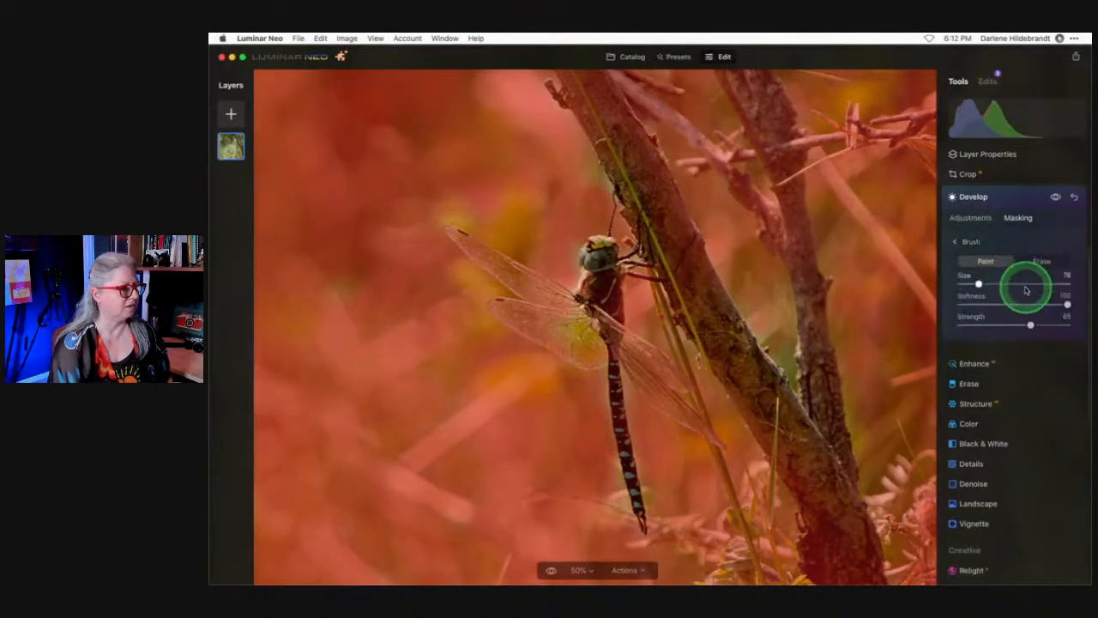
pyautogui.click(1040, 261)
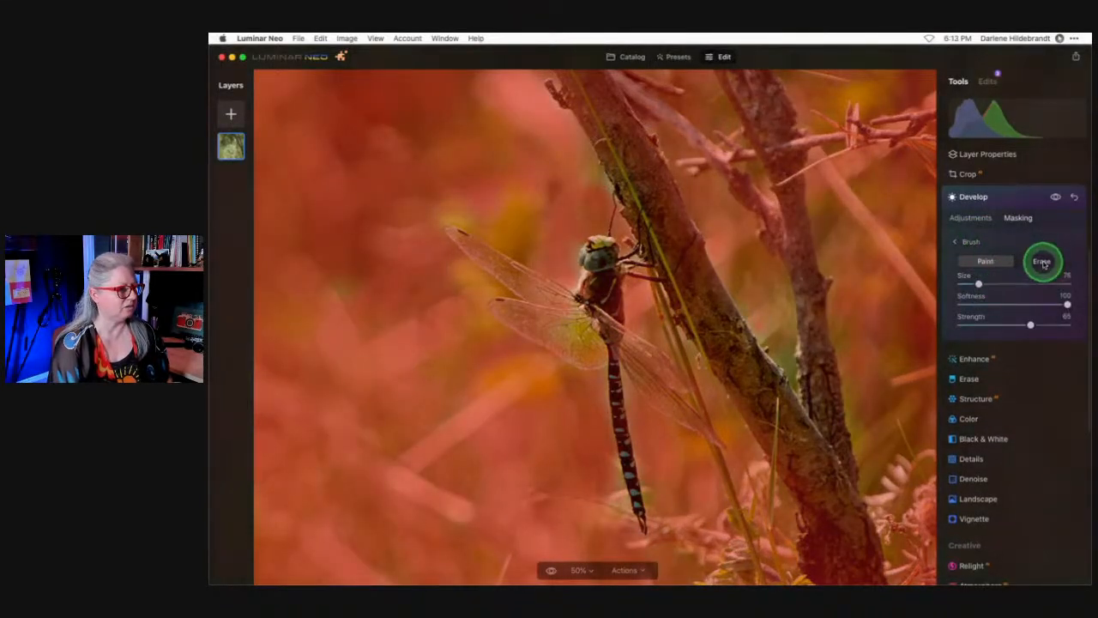
pyautogui.click(993, 325)
pyautogui.moveTo(609, 301)
pyautogui.mouseDown()
pyautogui.moveTo(602, 245)
pyautogui.moveTo(610, 289)
pyautogui.moveTo(597, 291)
pyautogui.moveTo(616, 333)
pyautogui.moveTo(673, 390)
pyautogui.moveTo(597, 354)
pyautogui.moveTo(661, 396)
pyautogui.moveTo(606, 355)
pyautogui.moveTo(507, 317)
pyautogui.moveTo(575, 331)
pyautogui.moveTo(502, 260)
pyautogui.moveTo(471, 246)
pyautogui.moveTo(609, 362)
pyautogui.moveTo(605, 336)
pyautogui.moveTo(636, 513)
pyautogui.moveTo(608, 378)
pyautogui.moveTo(678, 405)
pyautogui.moveTo(590, 346)
pyautogui.moveTo(672, 400)
pyautogui.moveTo(630, 352)
pyautogui.moveTo(668, 373)
pyautogui.moveTo(646, 367)
pyautogui.moveTo(687, 393)
pyautogui.moveTo(641, 386)
pyautogui.moveTo(710, 425)
pyautogui.moveTo(628, 370)
pyautogui.moveTo(648, 355)
pyautogui.moveTo(500, 312)
pyautogui.moveTo(586, 337)
pyautogui.moveTo(531, 283)
pyautogui.moveTo(479, 252)
pyautogui.moveTo(595, 294)
pyautogui.moveTo(602, 253)
pyautogui.moveTo(650, 272)
pyautogui.moveTo(651, 254)
pyautogui.moveTo(686, 285)
pyautogui.moveTo(684, 273)
pyautogui.moveTo(667, 349)
pyautogui.moveTo(629, 365)
pyautogui.mouseUp()
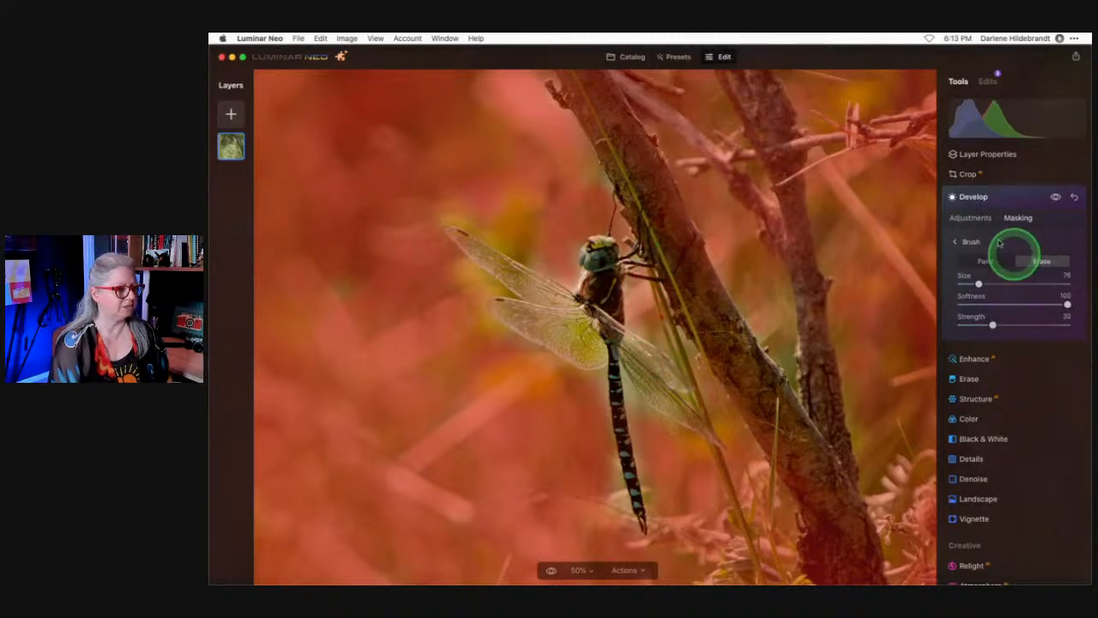
pyautogui.click(955, 242)
pyautogui.click(973, 319)
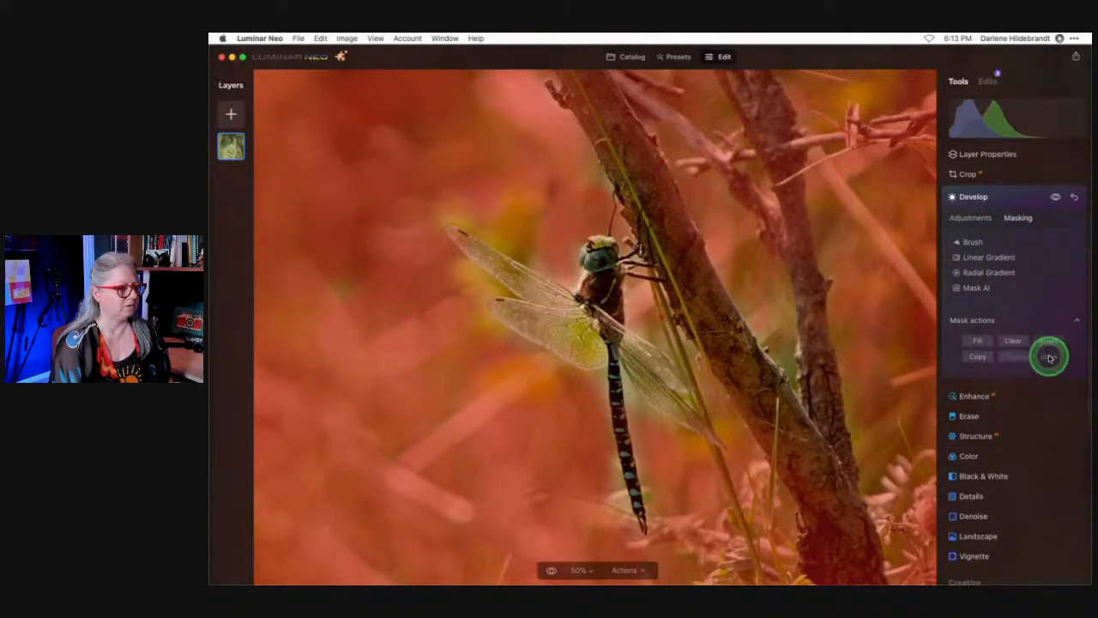
pyautogui.click(1048, 356)
# Compare the whole photo with and without the masked Develop adjustment.
pyautogui.press('space')
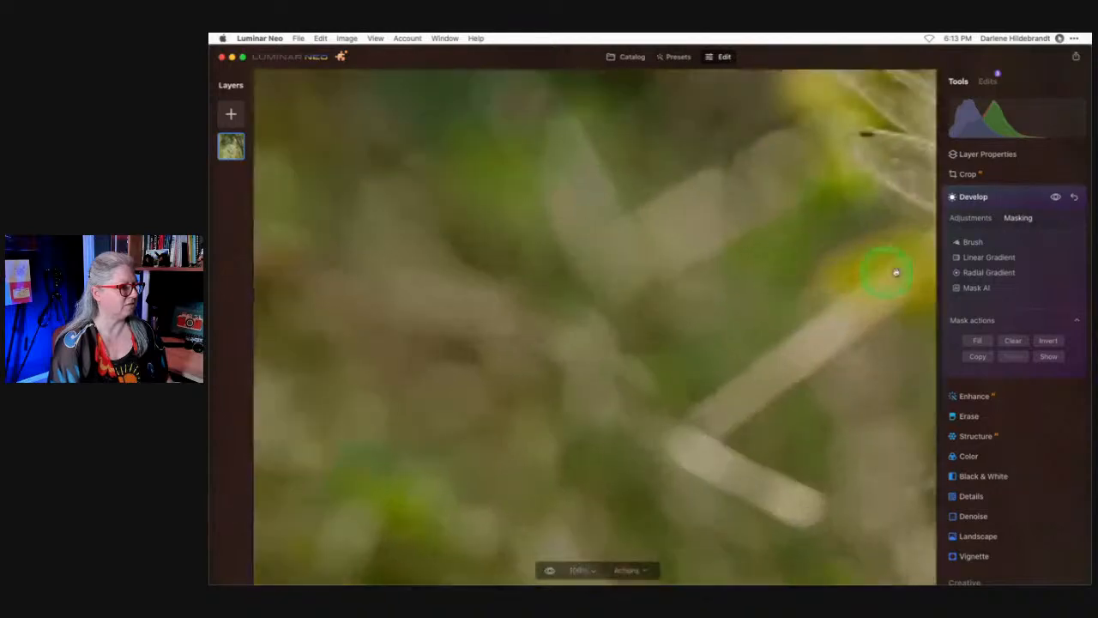
pyautogui.press('space')
pyautogui.click(970, 220)
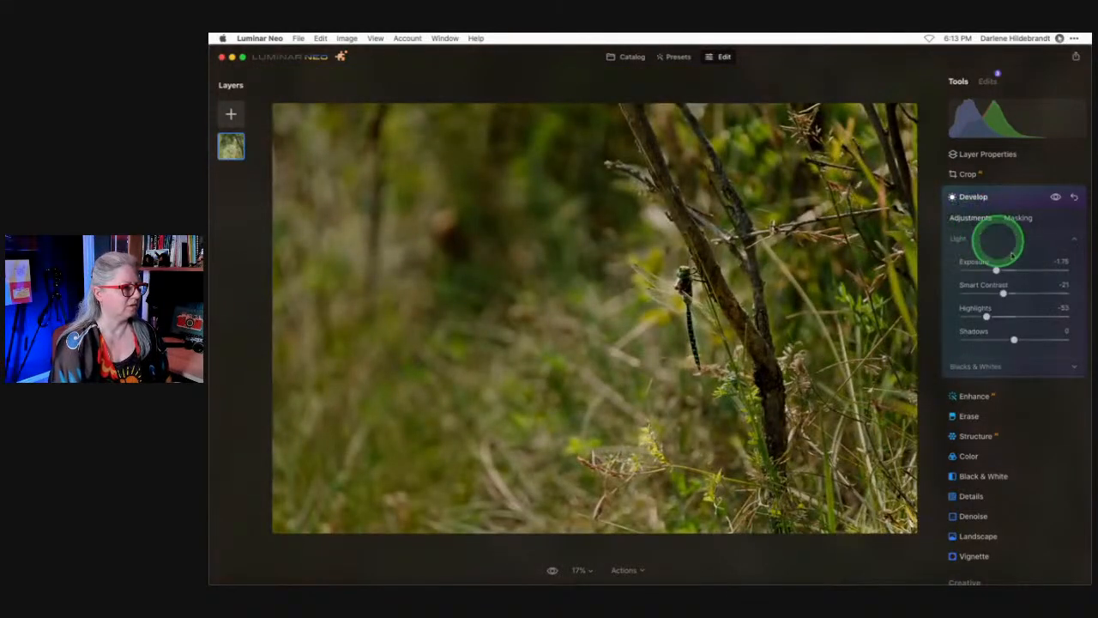
pyautogui.click(1055, 199)
pyautogui.click(1055, 198)
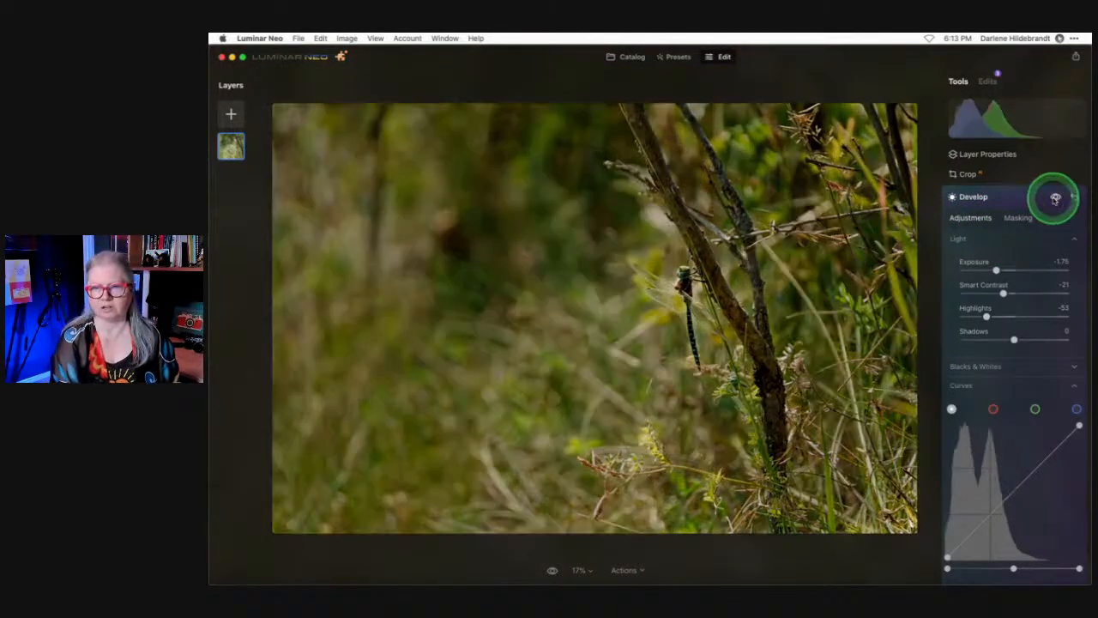
pyautogui.click(1055, 198)
pyautogui.click(1055, 199)
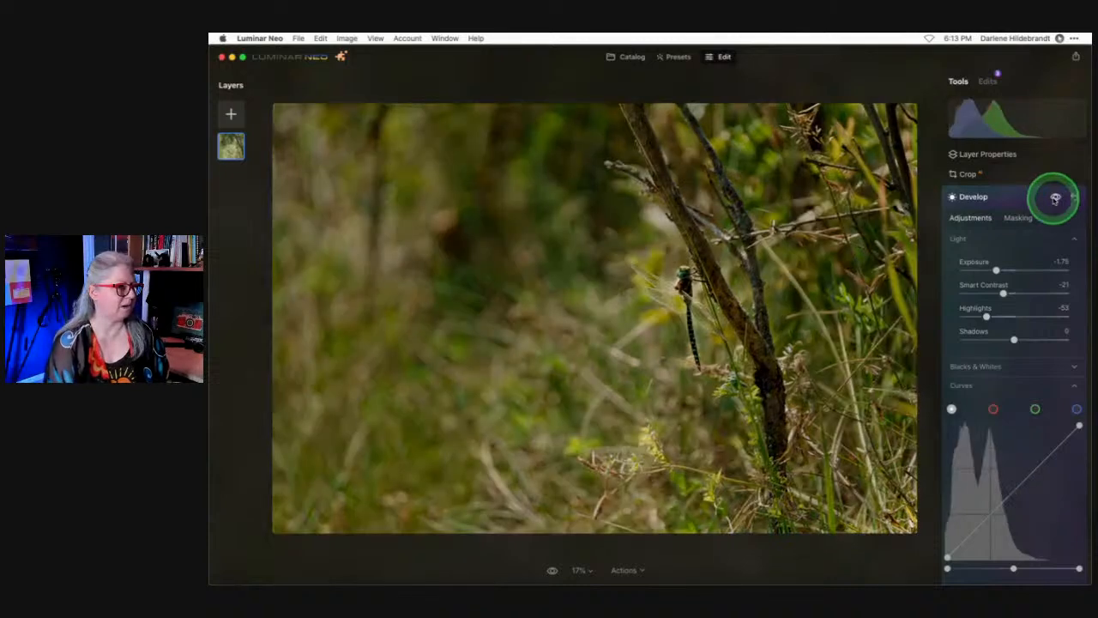
pyautogui.click(1055, 198)
pyautogui.click(1055, 198)
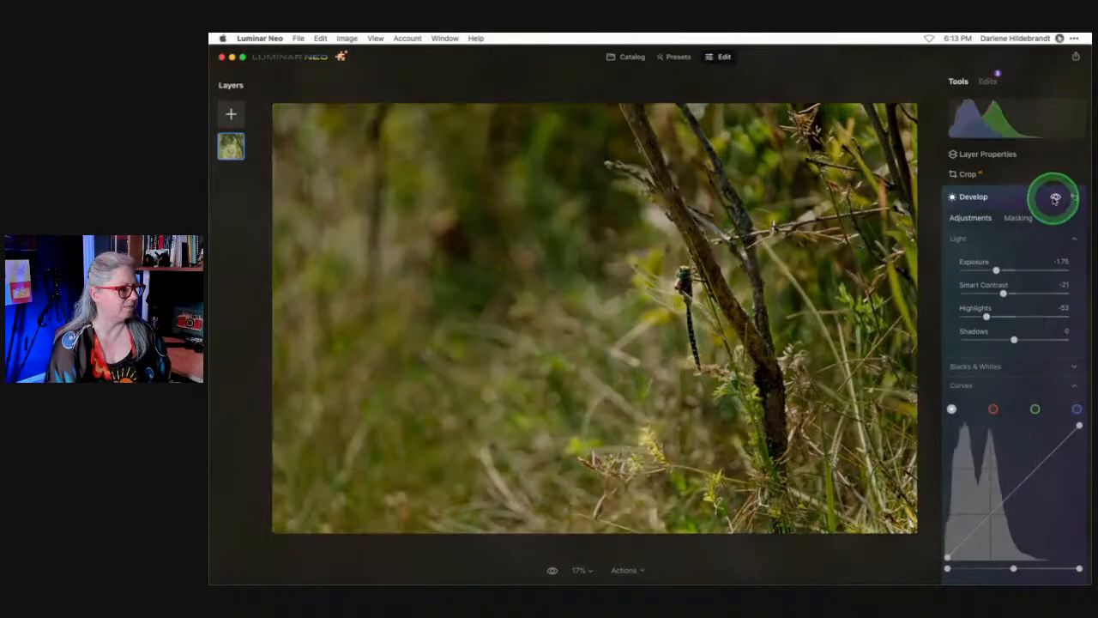
# Reduce the masked Develop darkening: set Exposure to -1.02, Highlights to -32 and Shadows to 46.
pyautogui.click(1055, 198)
pyautogui.click(1055, 198)
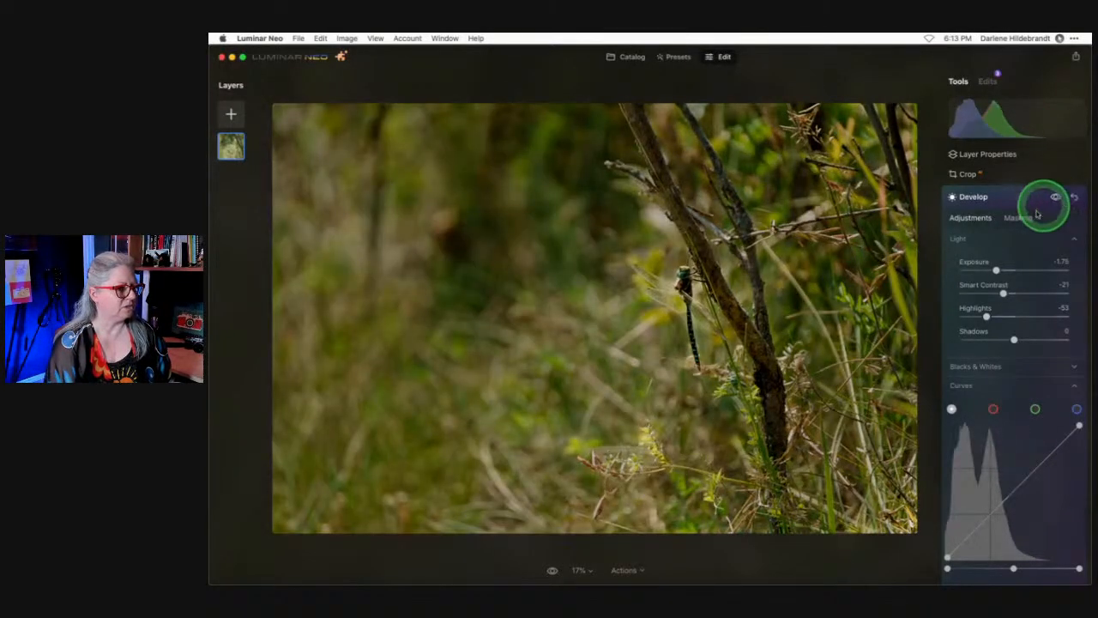
pyautogui.moveTo(996, 271); pyautogui.dragTo(1003, 270)
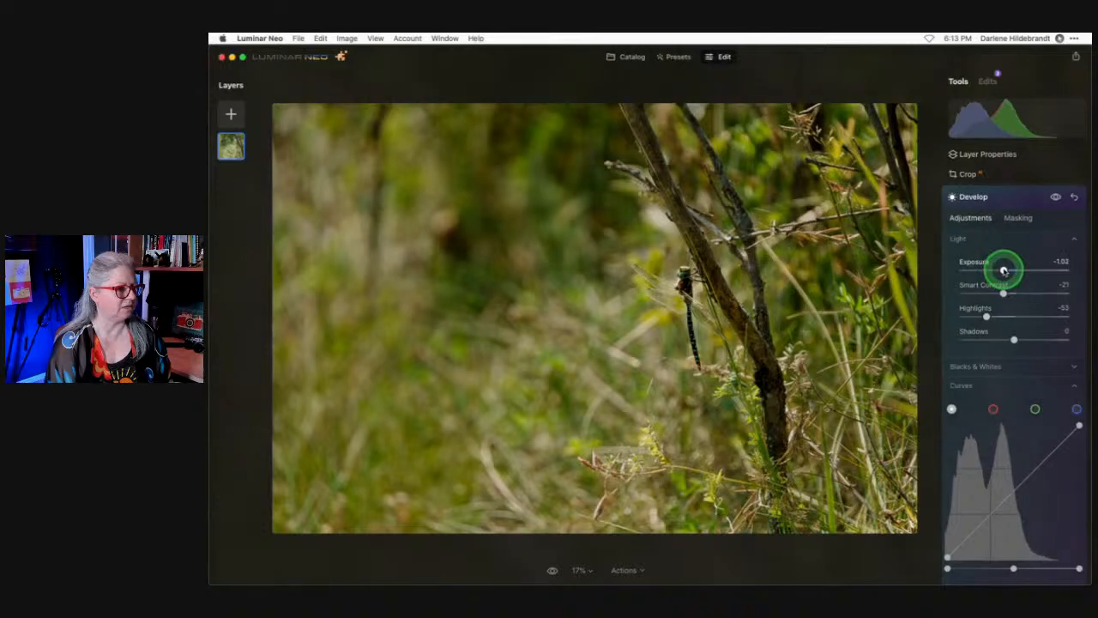
pyautogui.click(993, 316)
pyautogui.moveTo(995, 316); pyautogui.dragTo(1035, 323)
pyautogui.click(1014, 341)
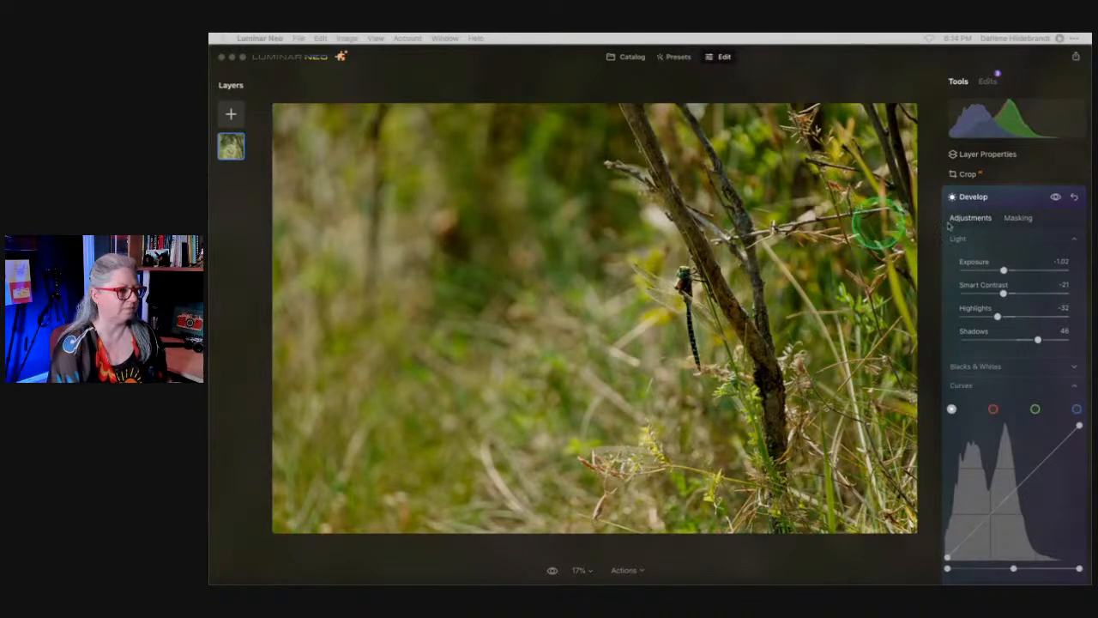
pyautogui.click(1007, 198)
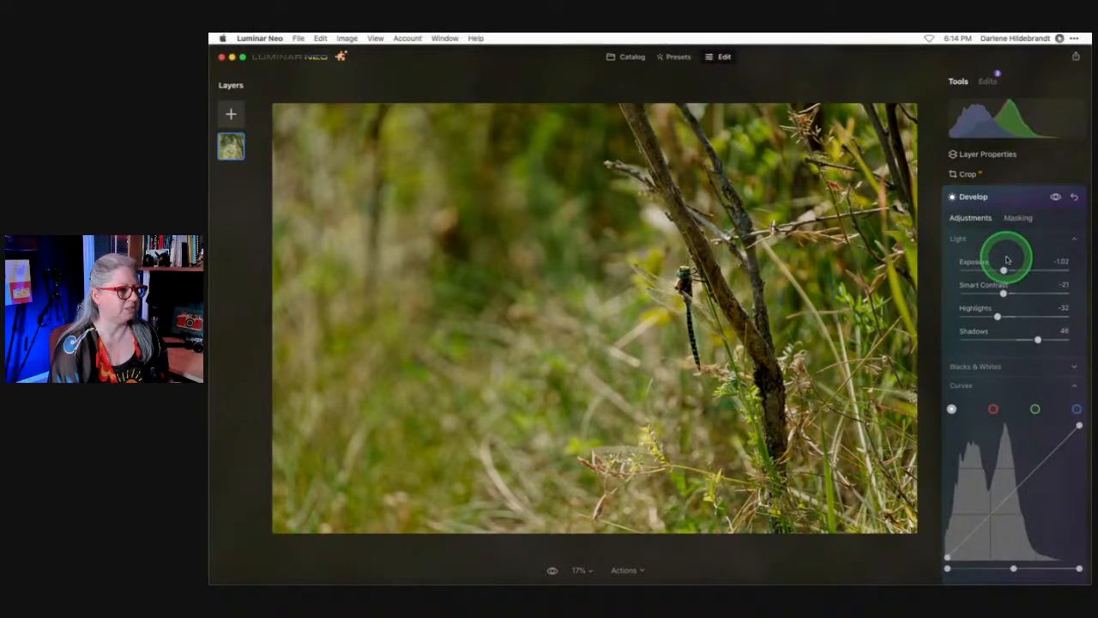
pyautogui.click(1004, 194)
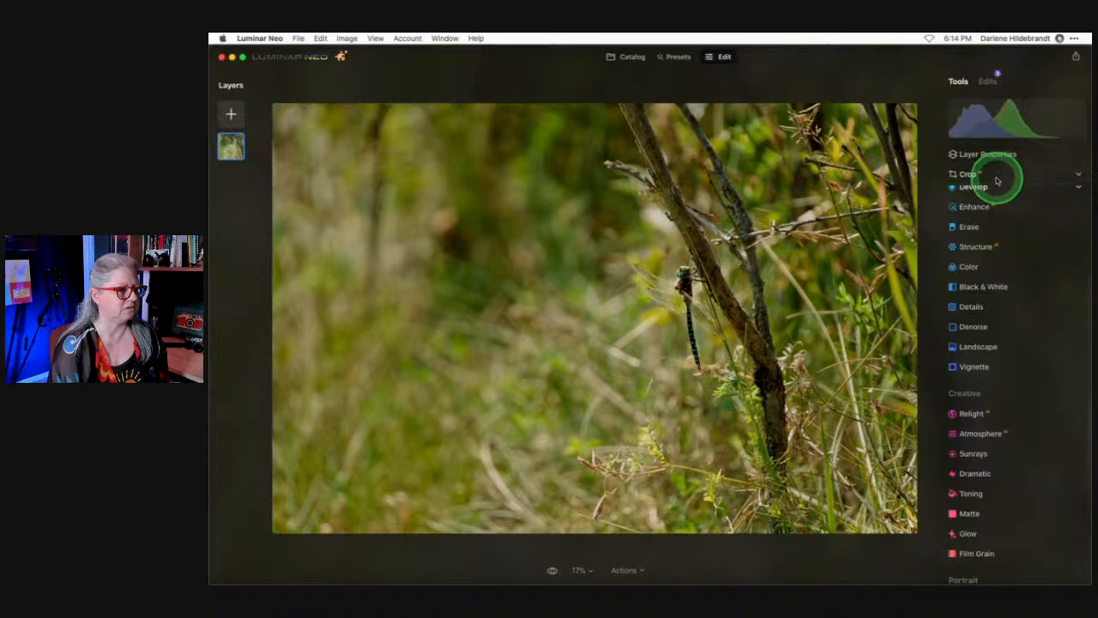
# Rotate the photo 180 degrees with the Crop tool.
pyautogui.click(997, 178)
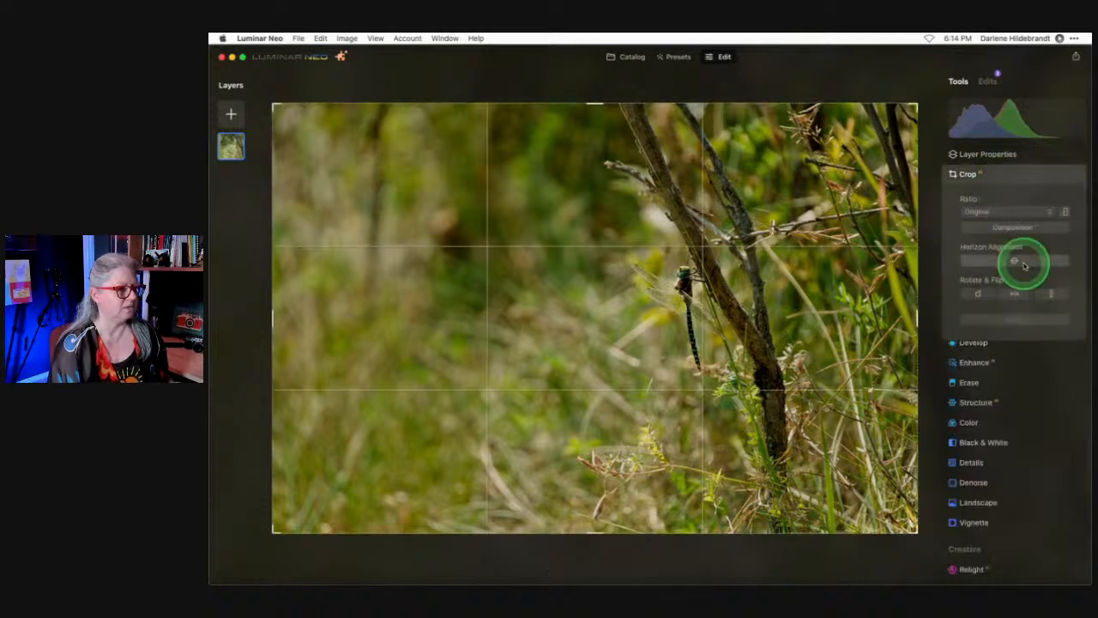
pyautogui.click(979, 294)
pyautogui.click(978, 294)
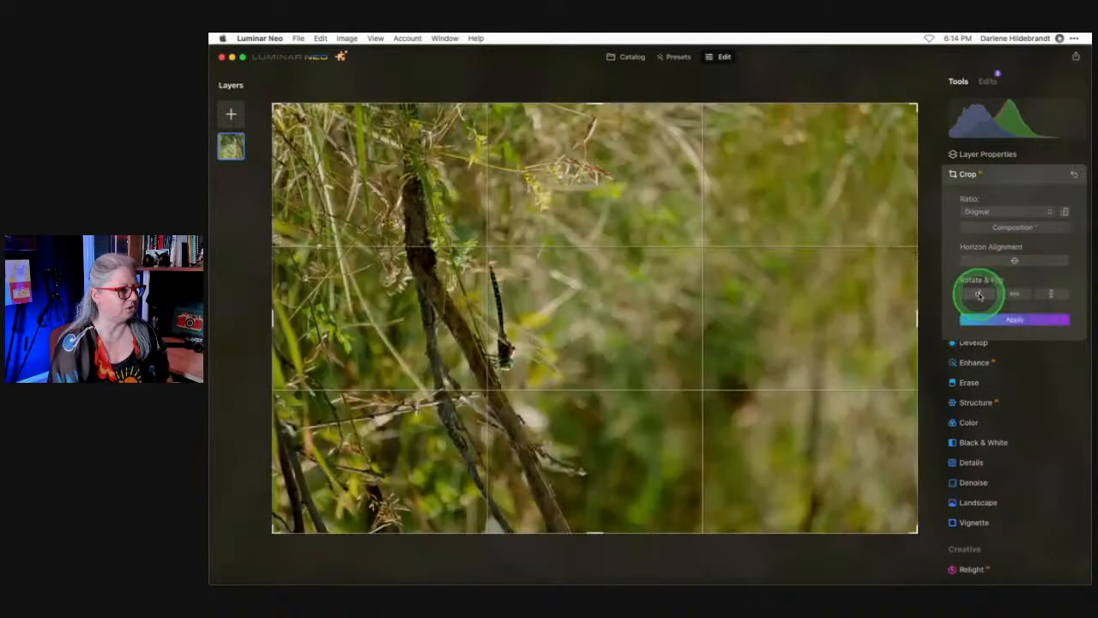
pyautogui.click(998, 179)
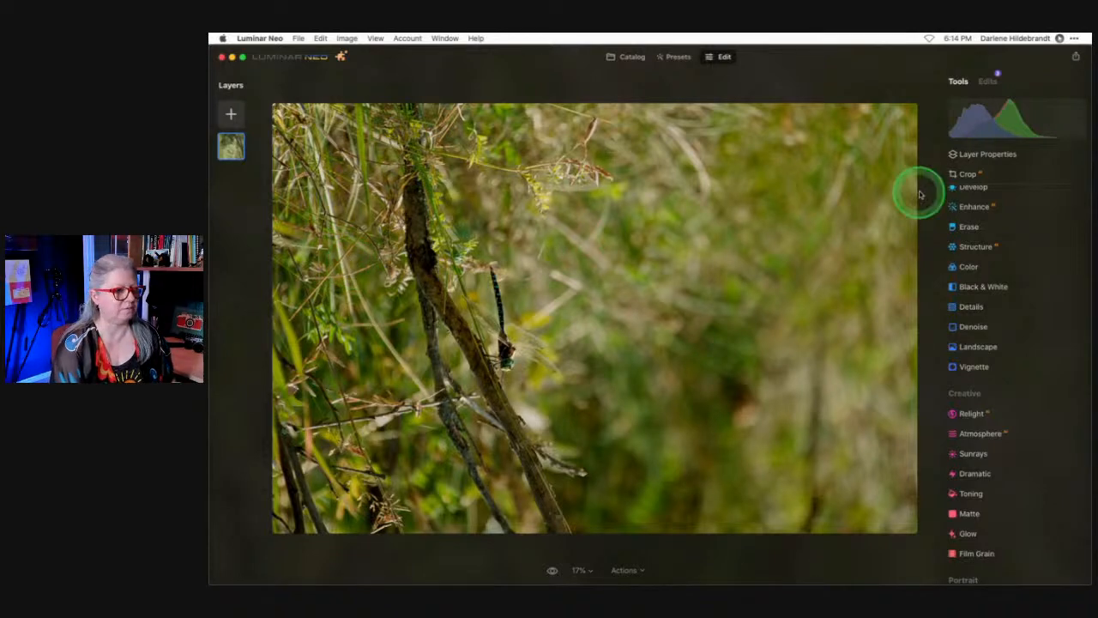
# Rotate the photo another 180 degrees with the Crop tool so it stands upright.
pyautogui.click(969, 173)
pyautogui.click(978, 295)
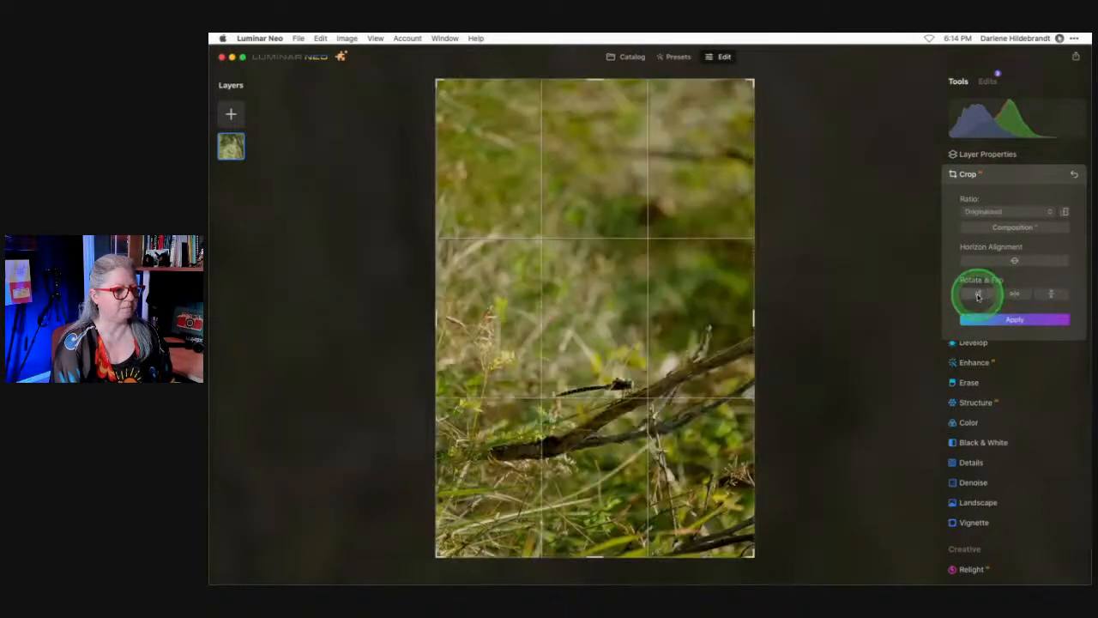
pyautogui.click(977, 295)
pyautogui.click(1009, 177)
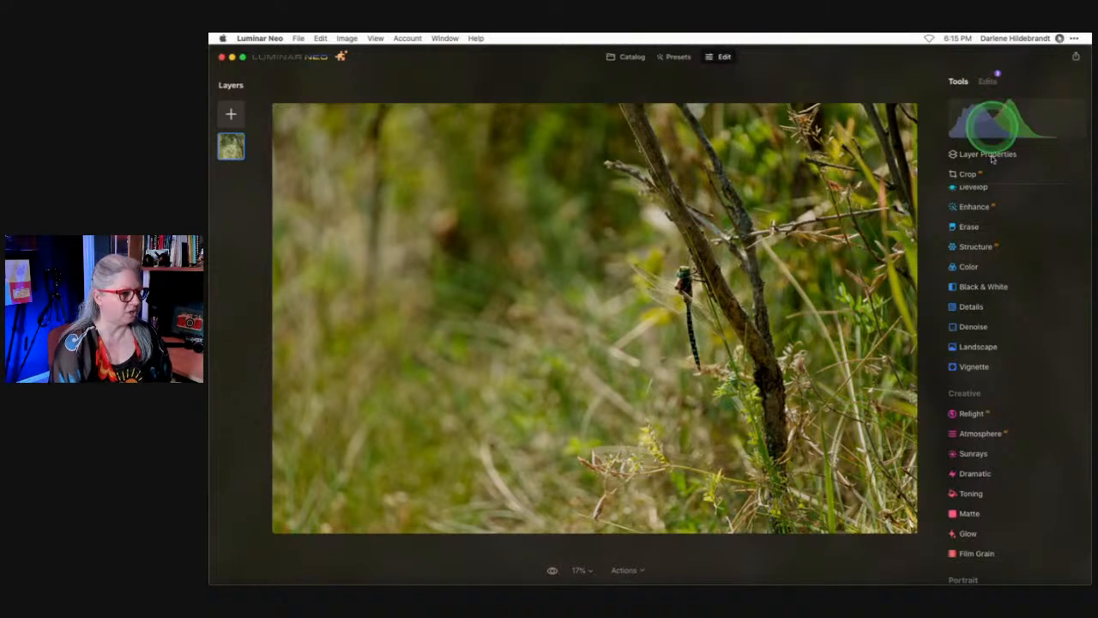
# Duplicate the edited photo layer.
pyautogui.scroll(-5, 970, 397)
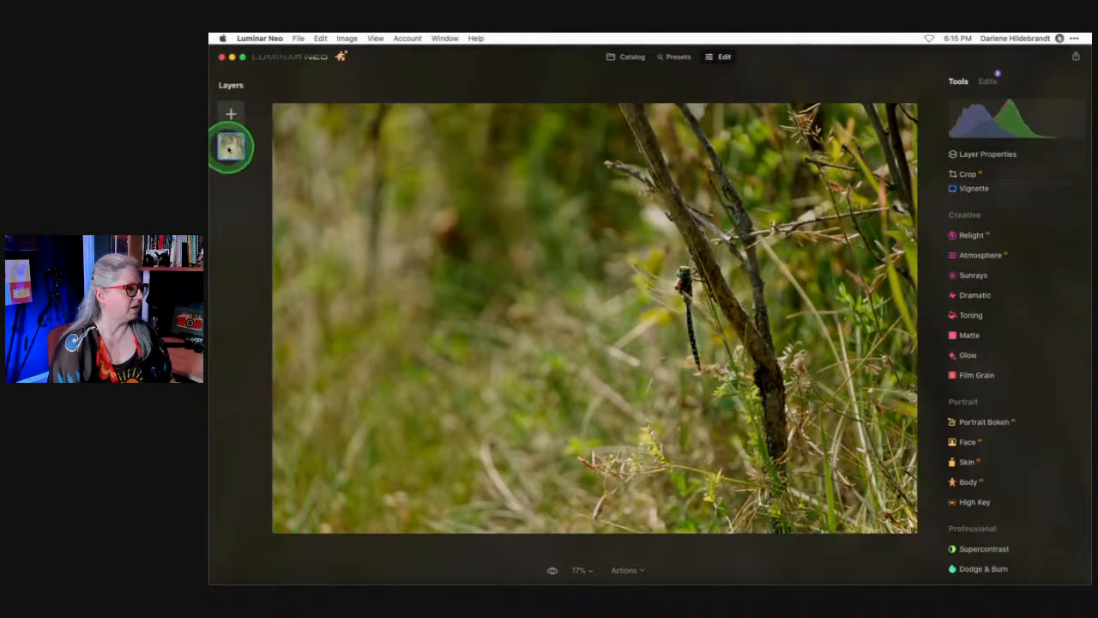
pyautogui.rightClick(229, 148)
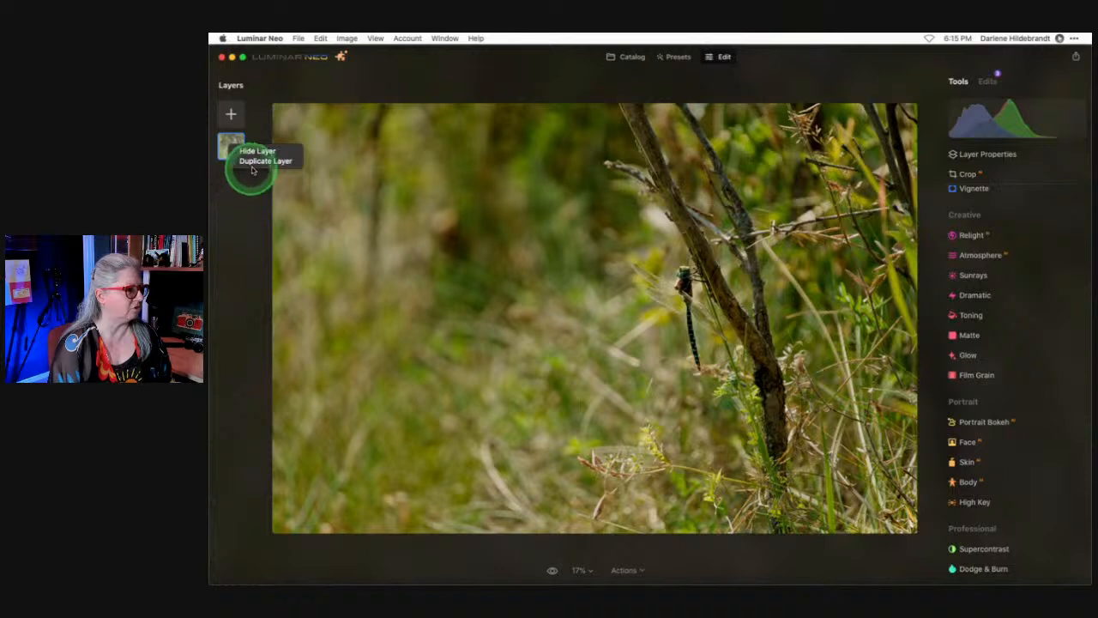
pyautogui.click(235, 199)
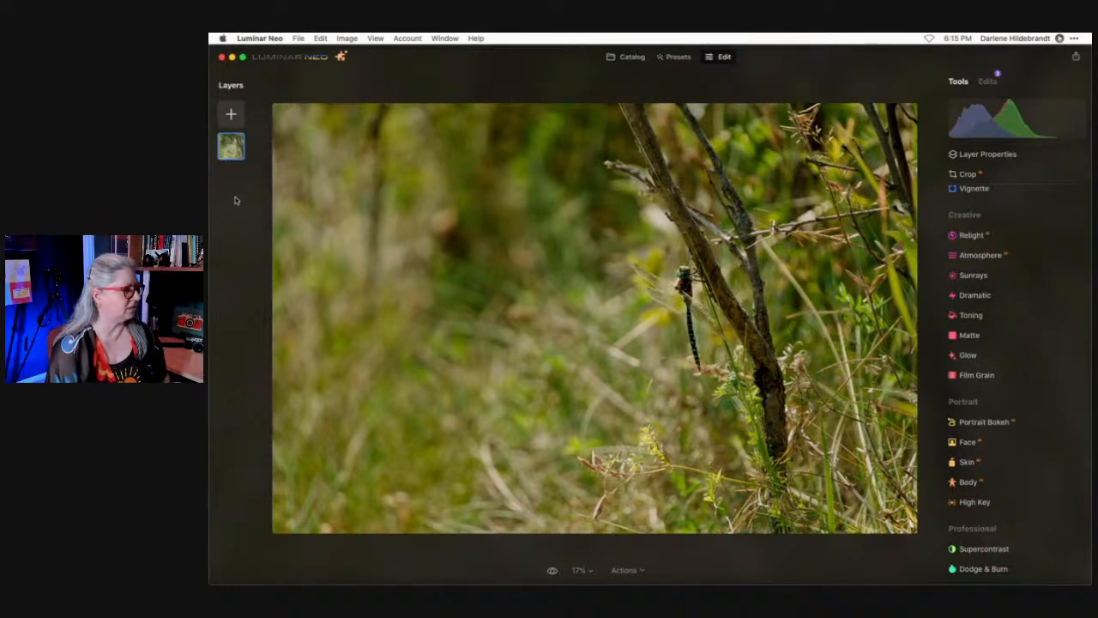
pyautogui.click(230, 156)
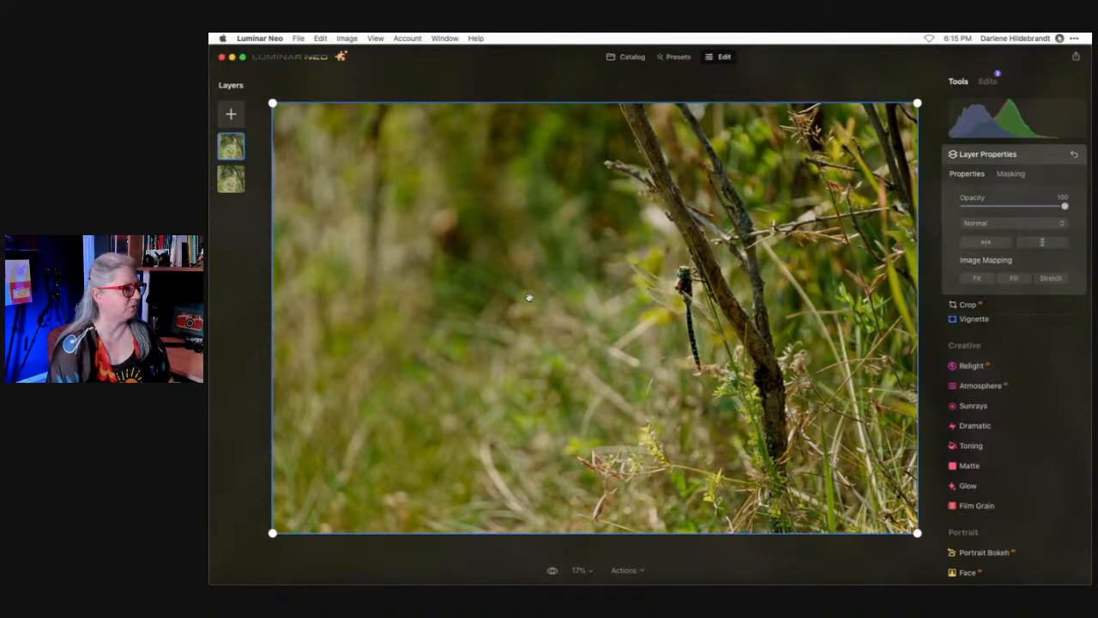
# Try the duplicate layer in Multiply at opacity 79, and return its blend mode to Normal.
pyautogui.click(995, 223)
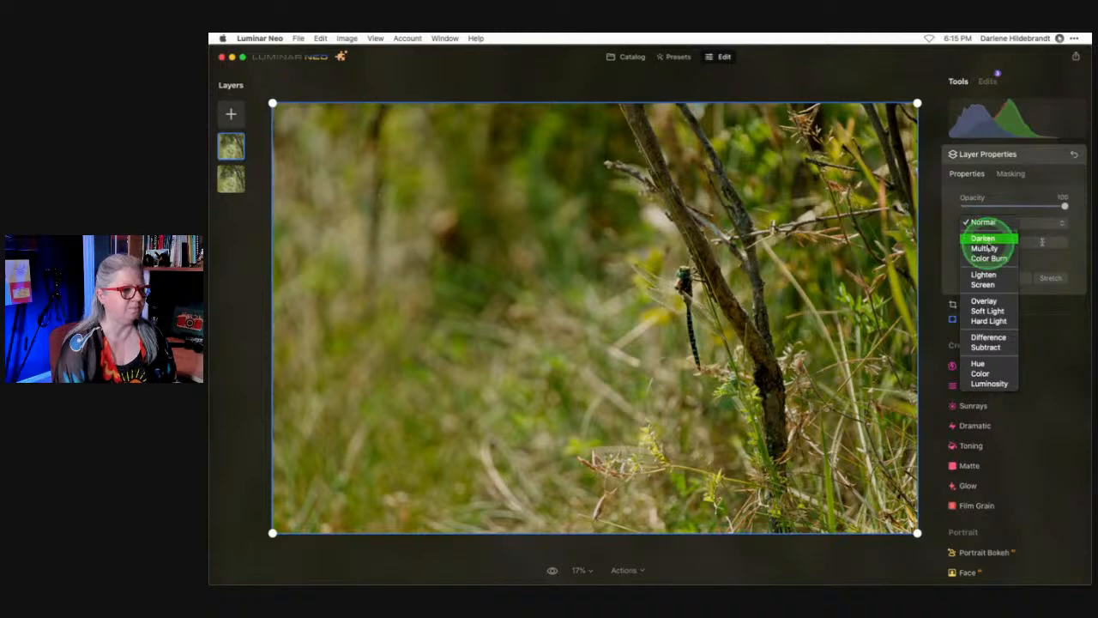
pyautogui.click(986, 247)
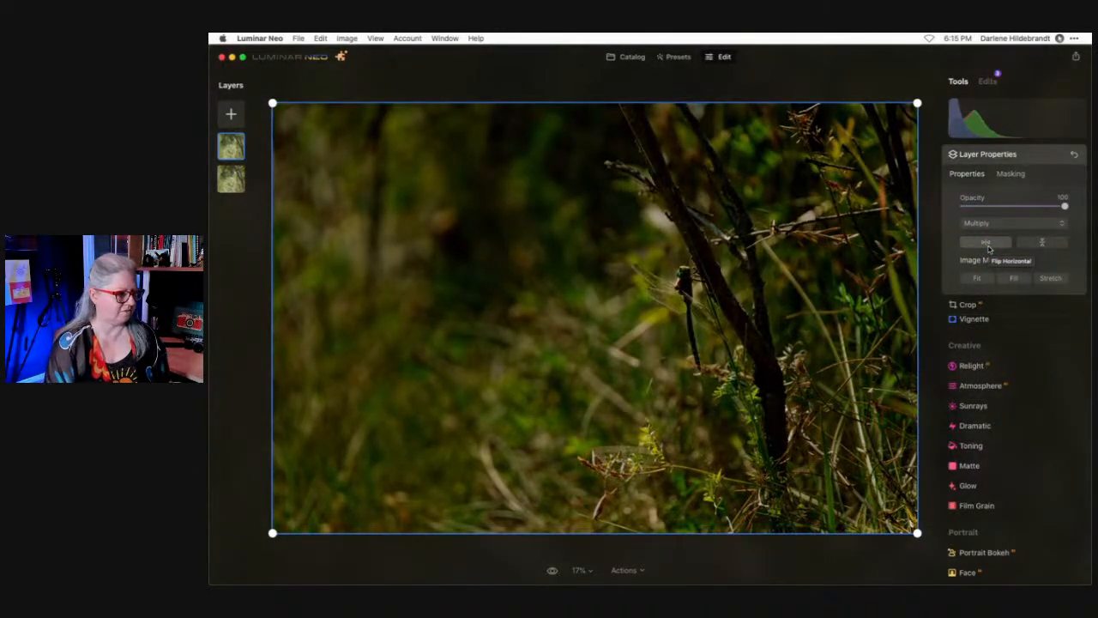
pyautogui.moveTo(1064, 206)
pyautogui.mouseDown()
pyautogui.moveTo(951, 201)
pyautogui.moveTo(1043, 208)
pyautogui.mouseUp()
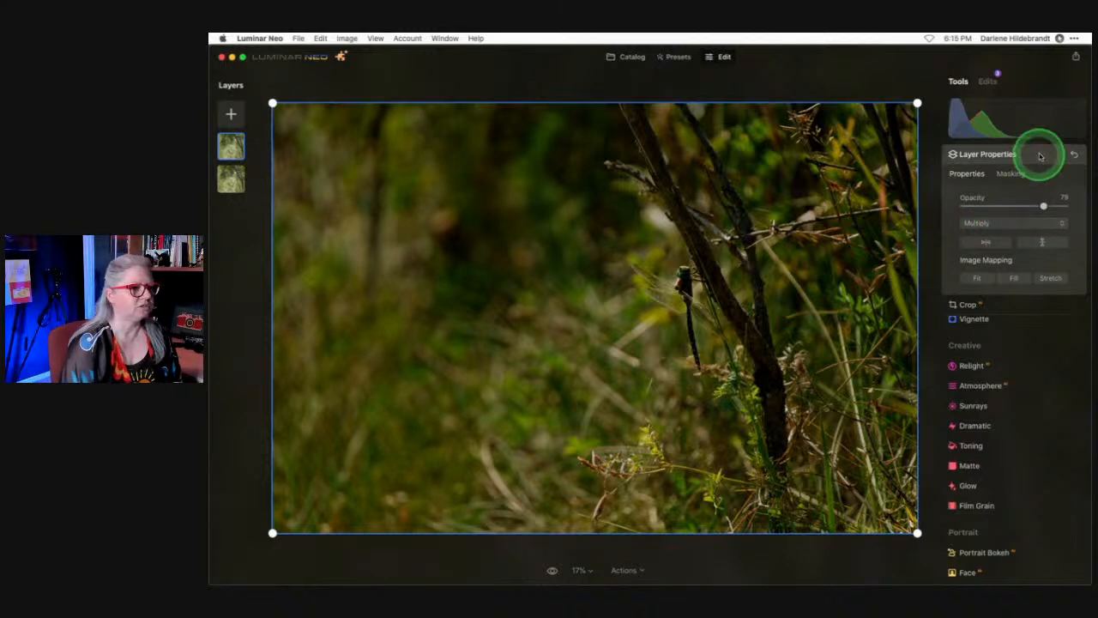
pyautogui.click(1001, 222)
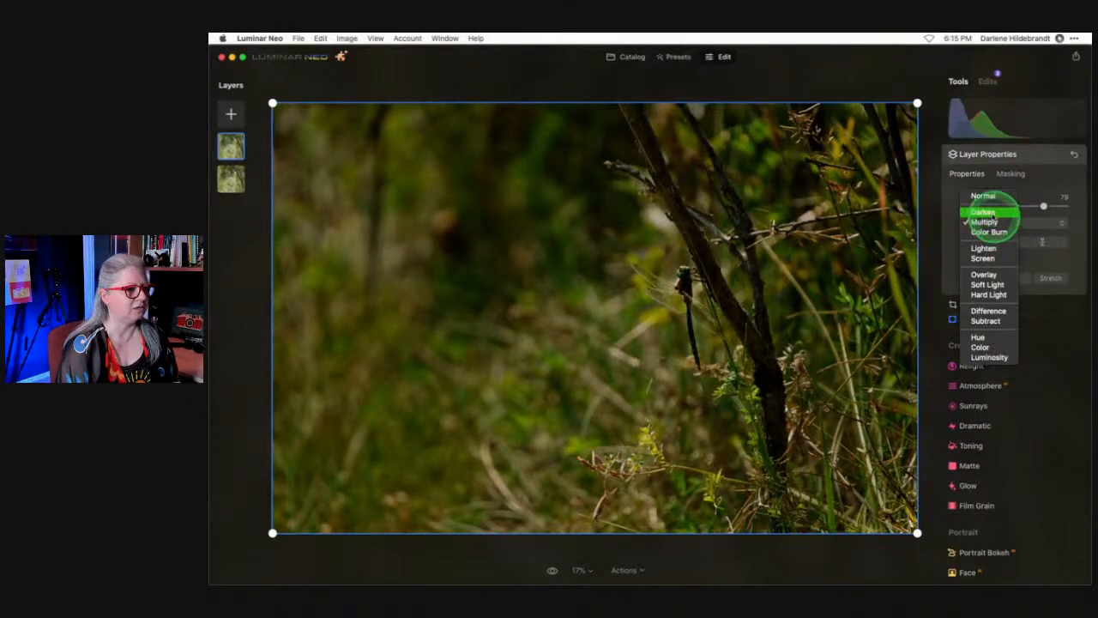
pyautogui.click(982, 195)
pyautogui.click(1029, 156)
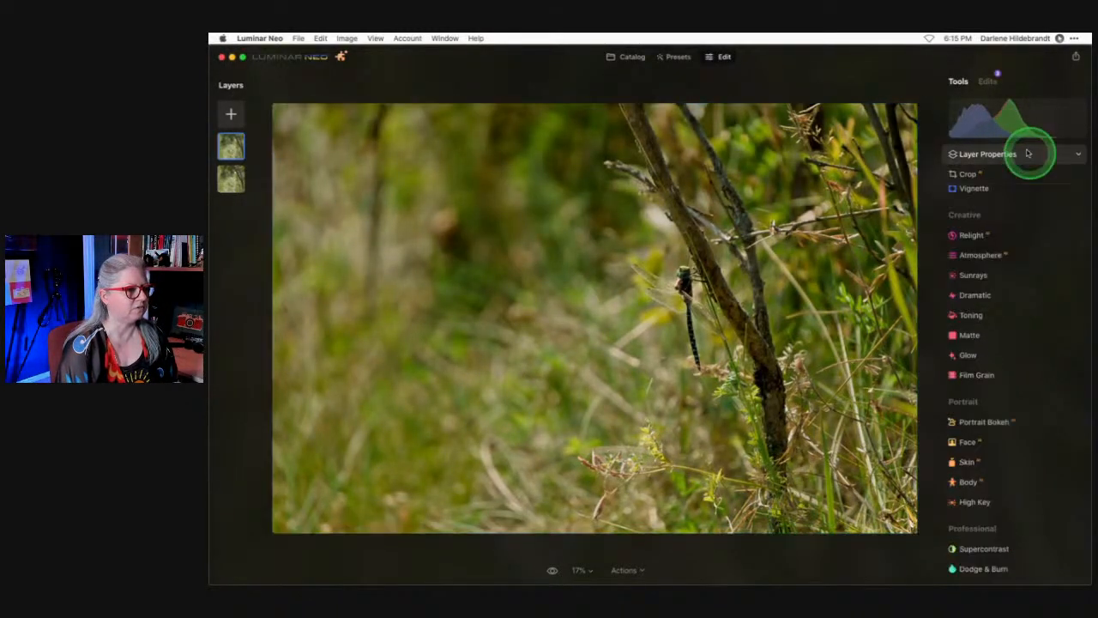
# Review the edits carried by the duplicate layer and look at the original layer beneath it.
pyautogui.click(987, 81)
pyautogui.click(958, 81)
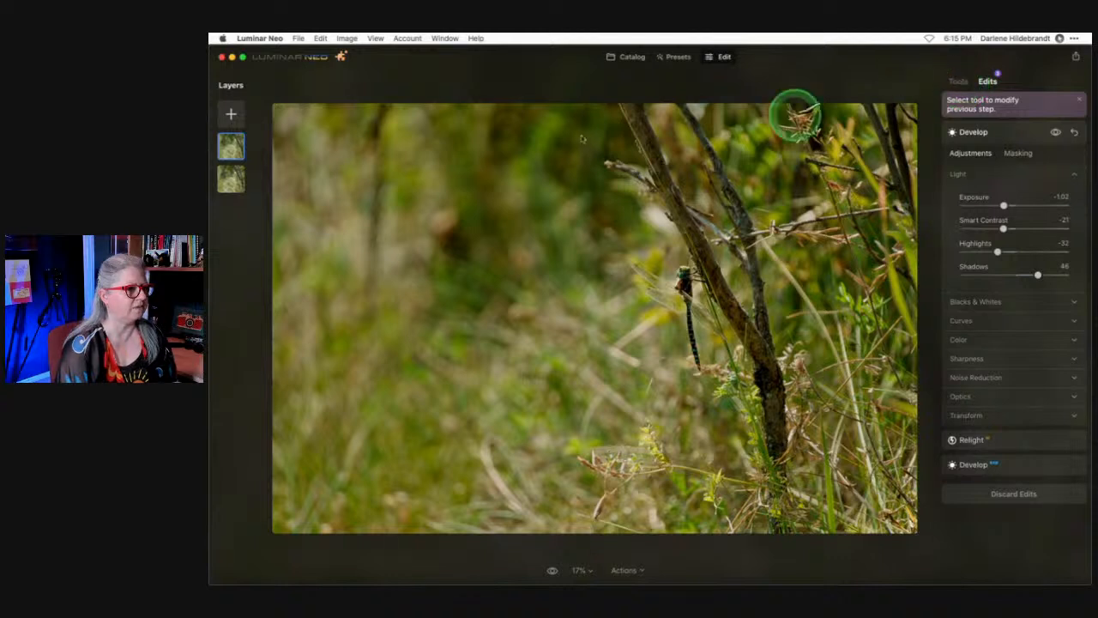
pyautogui.click(232, 179)
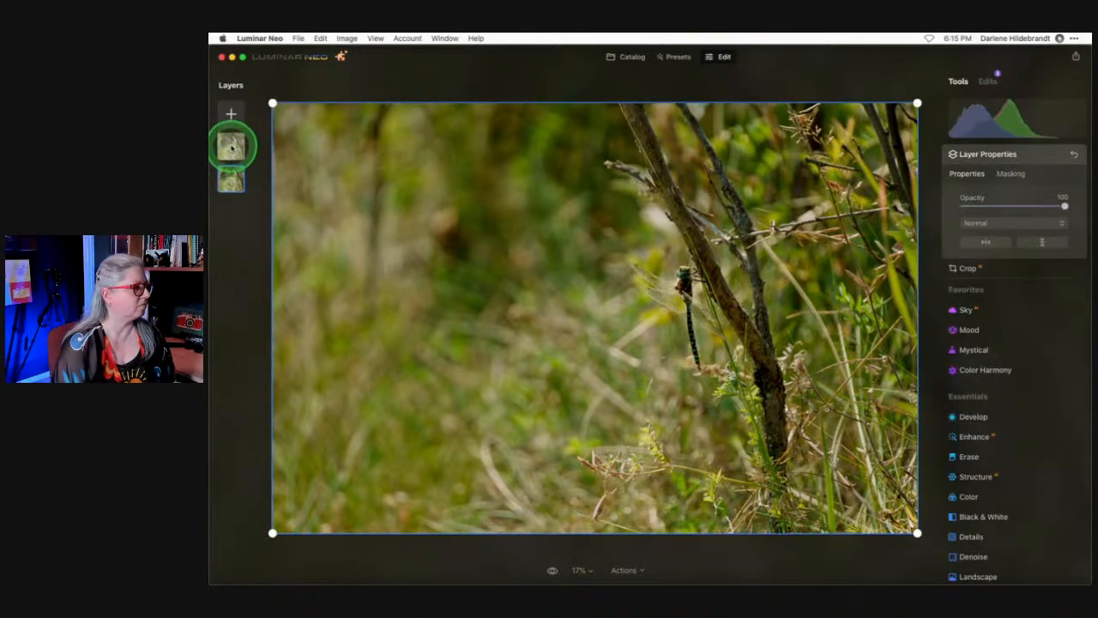
# Set the upper layer's blend mode to Multiply and its opacity to 61.
pyautogui.click(231, 147)
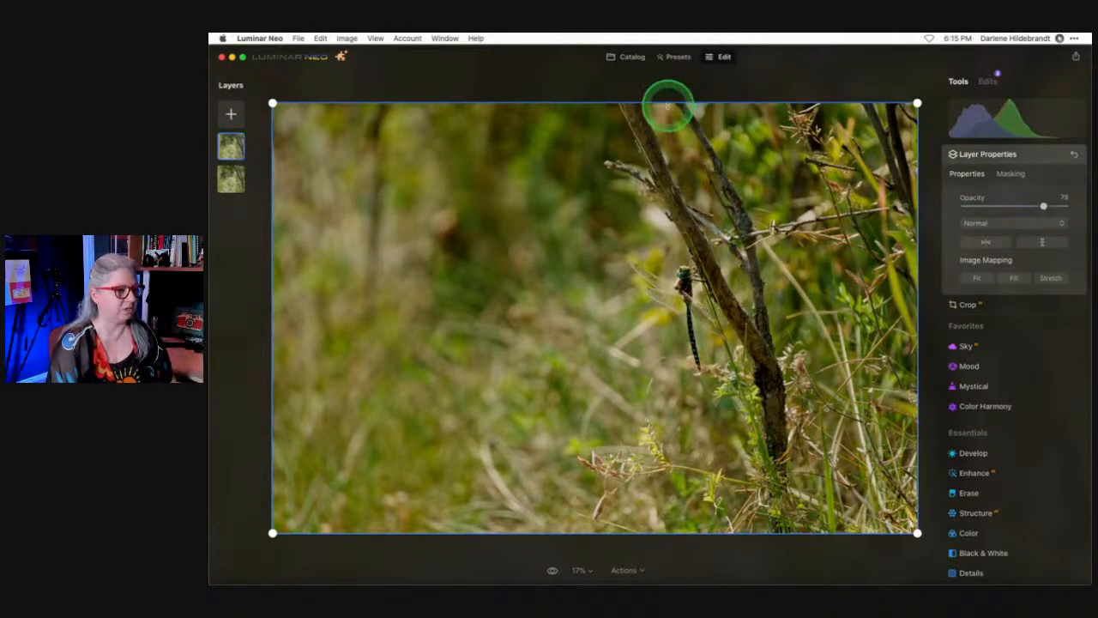
pyautogui.click(998, 225)
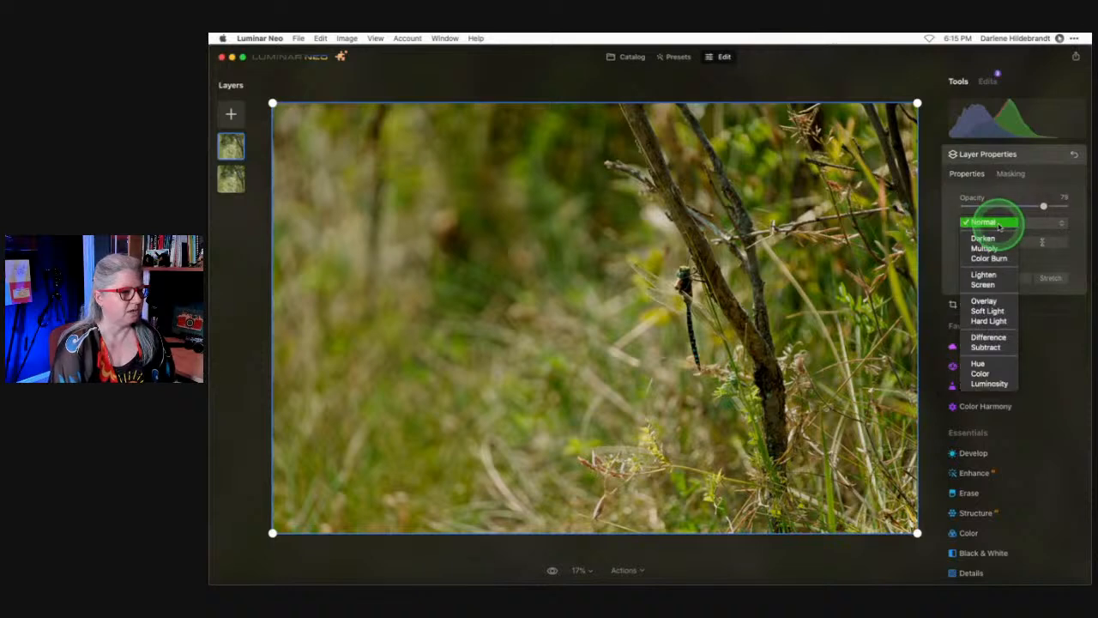
pyautogui.click(986, 247)
pyautogui.moveTo(1043, 209)
pyautogui.mouseDown()
pyautogui.moveTo(978, 203)
pyautogui.moveTo(1039, 206)
pyautogui.moveTo(992, 202)
pyautogui.moveTo(1024, 205)
pyautogui.mouseUp()
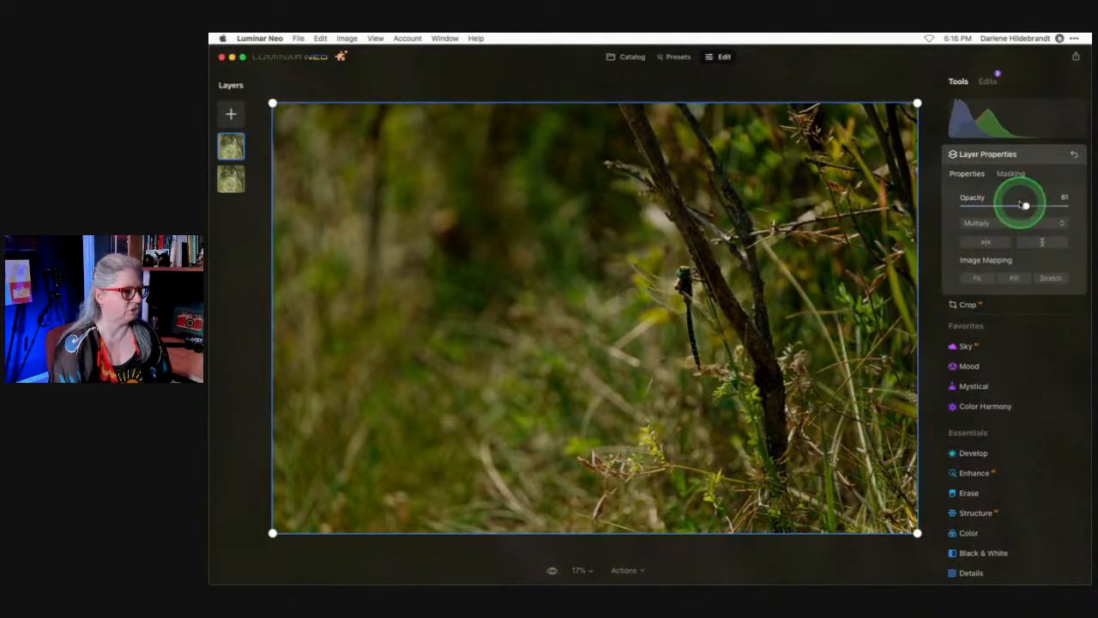
# Erase the Multiply layer's mask over the dragonfly and the main branches with a brush at strength 66.
pyautogui.click(1001, 175)
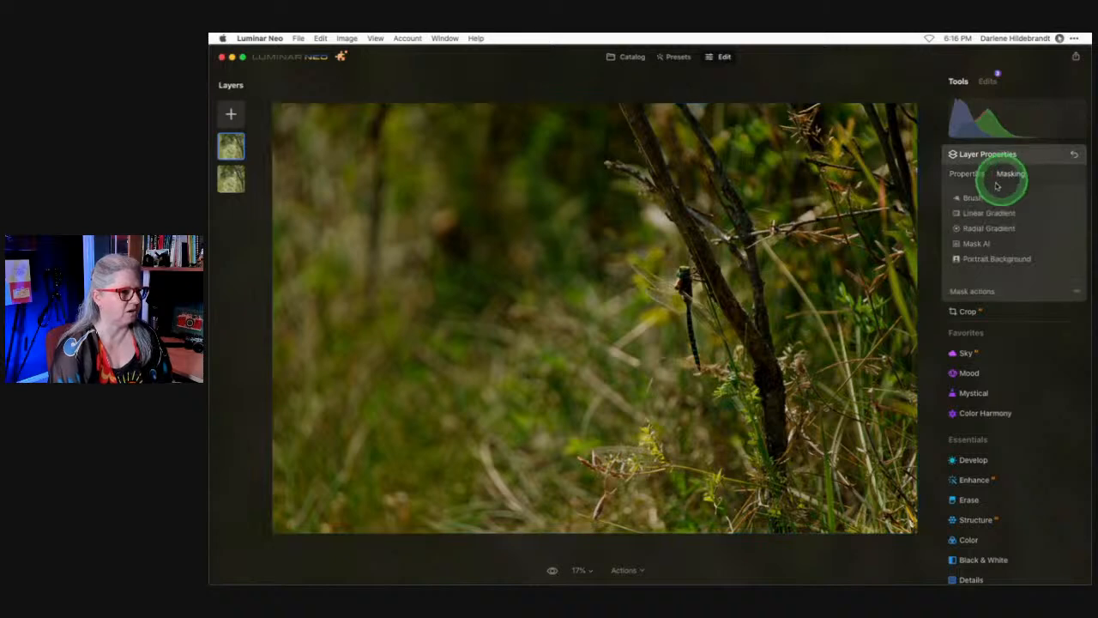
pyautogui.click(965, 196)
pyautogui.click(1042, 217)
pyautogui.moveTo(1067, 280)
pyautogui.mouseDown()
pyautogui.moveTo(1004, 282)
pyautogui.moveTo(1031, 281)
pyautogui.mouseUp()
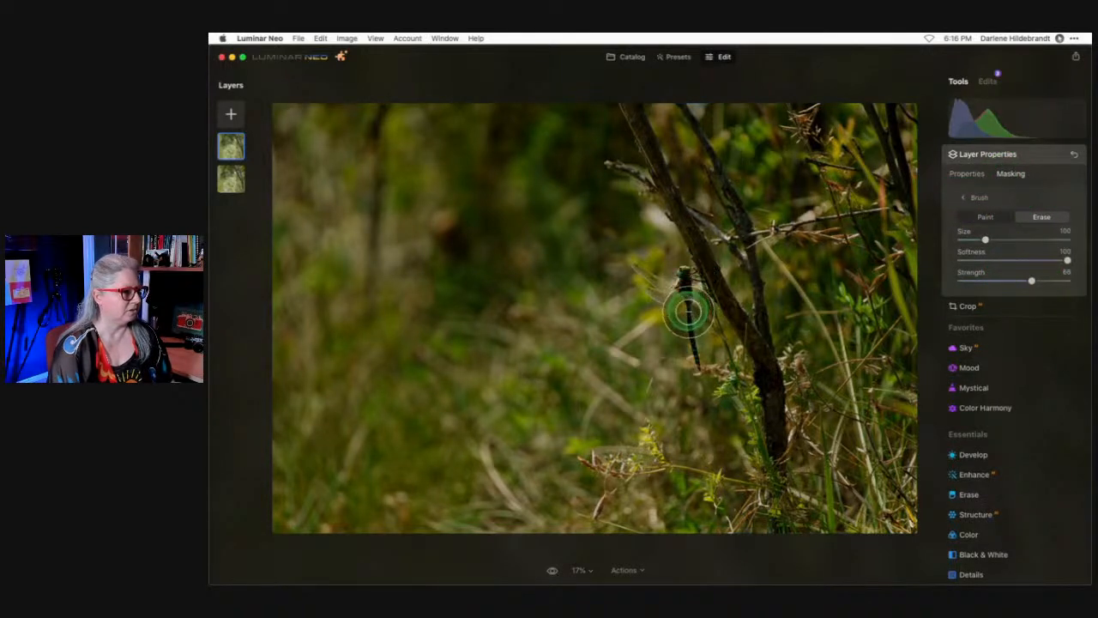
pyautogui.moveTo(686, 307)
pyautogui.mouseDown()
pyautogui.moveTo(714, 314)
pyautogui.moveTo(645, 274)
pyautogui.moveTo(710, 297)
pyautogui.moveTo(693, 262)
pyautogui.moveTo(762, 362)
pyautogui.moveTo(784, 453)
pyautogui.moveTo(738, 323)
pyautogui.moveTo(686, 283)
pyautogui.moveTo(691, 347)
pyautogui.mouseUp()
pyautogui.moveTo(773, 332)
pyautogui.mouseDown()
pyautogui.moveTo(743, 245)
pyautogui.moveTo(730, 274)
pyautogui.moveTo(643, 137)
pyautogui.mouseUp()
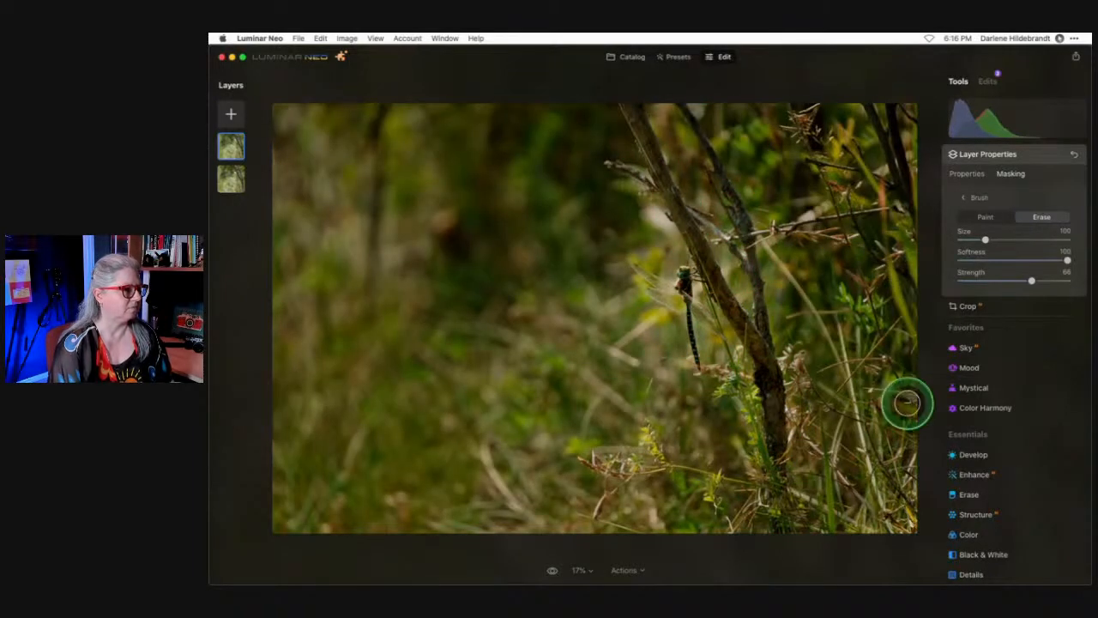
pyautogui.moveTo(683, 345); pyautogui.dragTo(691, 339)
pyautogui.moveTo(779, 442); pyautogui.dragTo(766, 386)
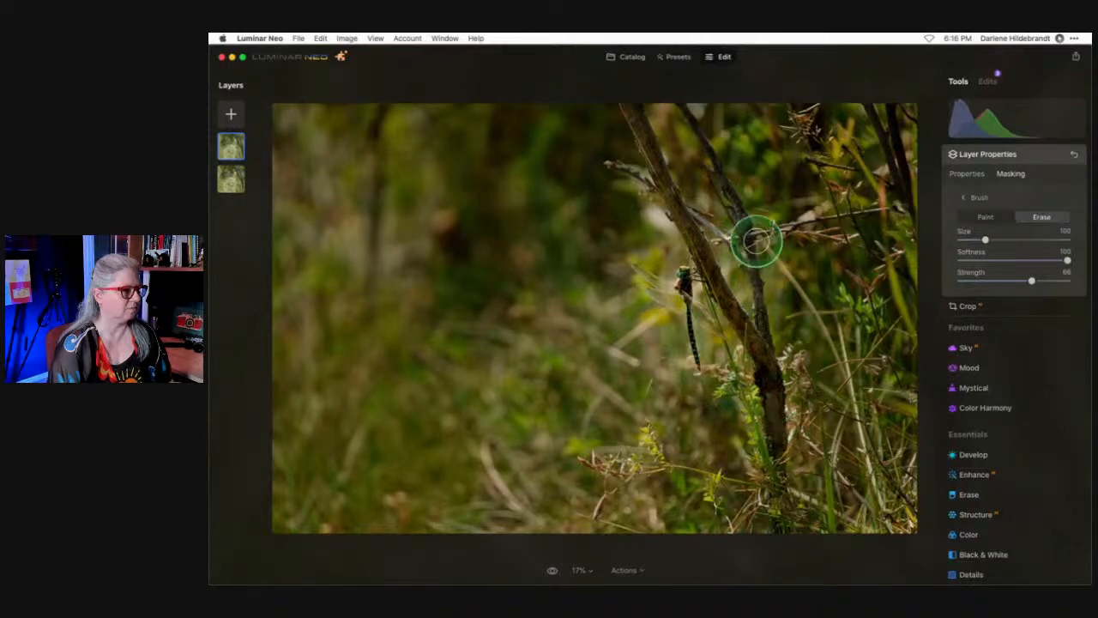
pyautogui.moveTo(752, 240); pyautogui.dragTo(735, 208)
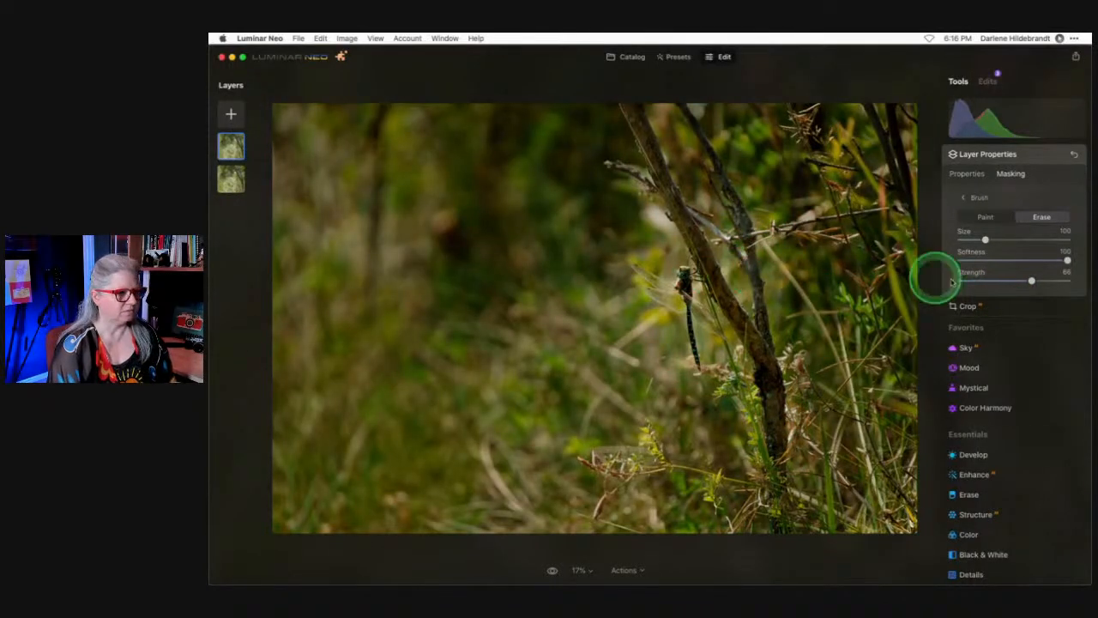
# Lower the eraser strength to 33 and lightly erase the mask around the dragonfly and the nearby grasses.
pyautogui.click(995, 281)
pyautogui.moveTo(610, 266)
pyautogui.mouseDown()
pyautogui.moveTo(647, 236)
pyautogui.moveTo(723, 383)
pyautogui.moveTo(713, 409)
pyautogui.moveTo(654, 332)
pyautogui.moveTo(756, 404)
pyautogui.moveTo(759, 426)
pyautogui.moveTo(776, 339)
pyautogui.moveTo(817, 261)
pyautogui.moveTo(733, 230)
pyautogui.moveTo(670, 176)
pyautogui.mouseUp()
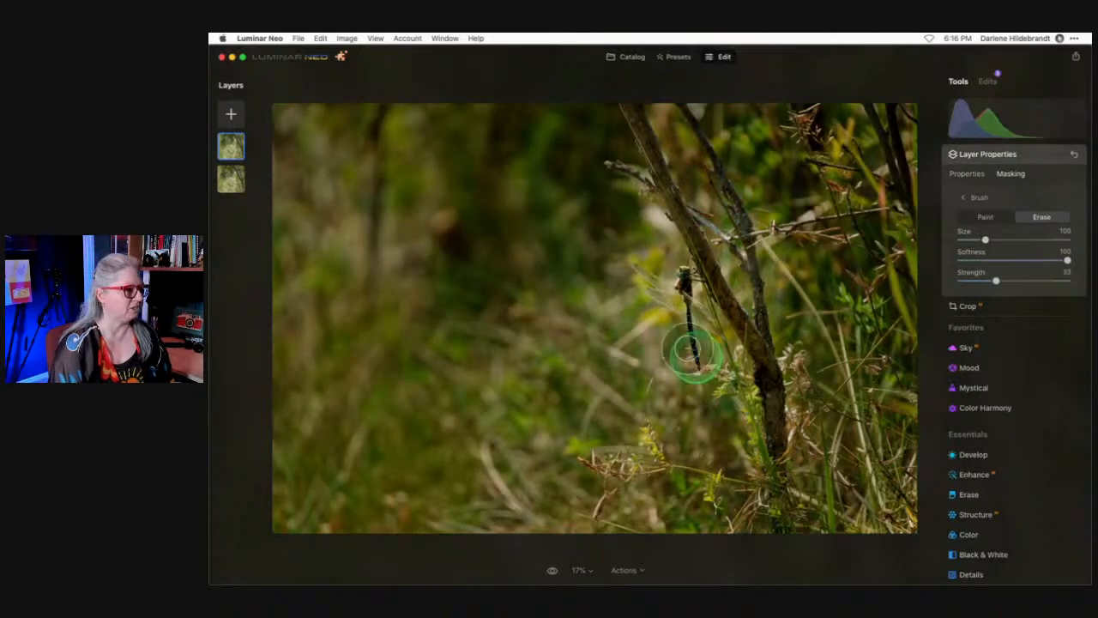
pyautogui.moveTo(693, 348)
pyautogui.mouseDown()
pyautogui.moveTo(715, 385)
pyautogui.moveTo(612, 331)
pyautogui.moveTo(658, 237)
pyautogui.moveTo(610, 245)
pyautogui.moveTo(909, 274)
pyautogui.mouseUp()
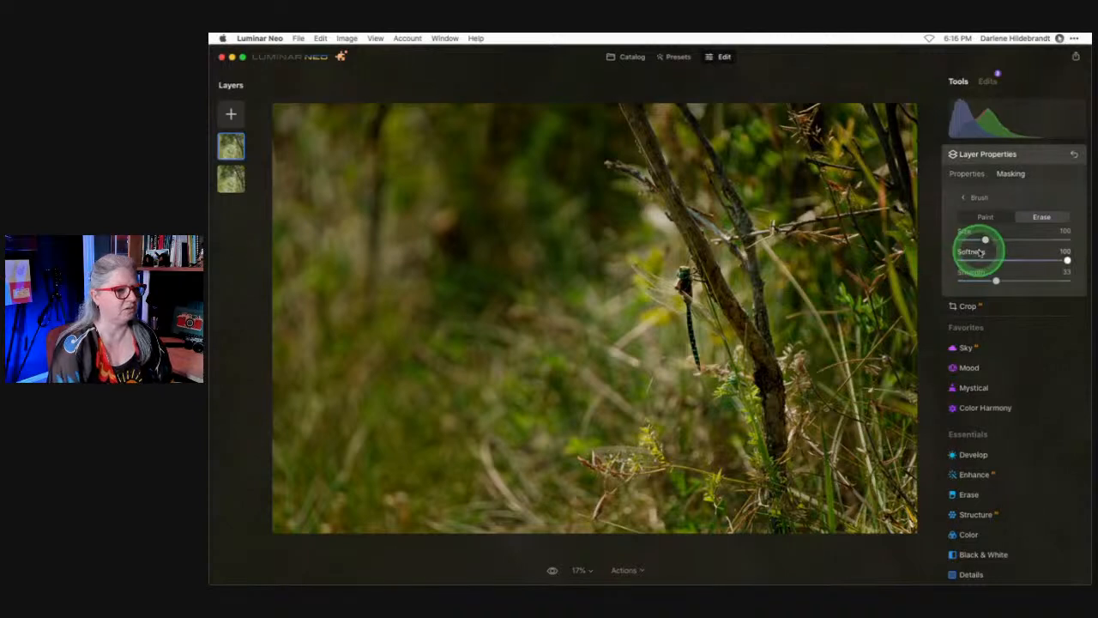
pyautogui.click(973, 198)
# Set the masked Multiply layer's opacity to 54.
pyautogui.click(967, 174)
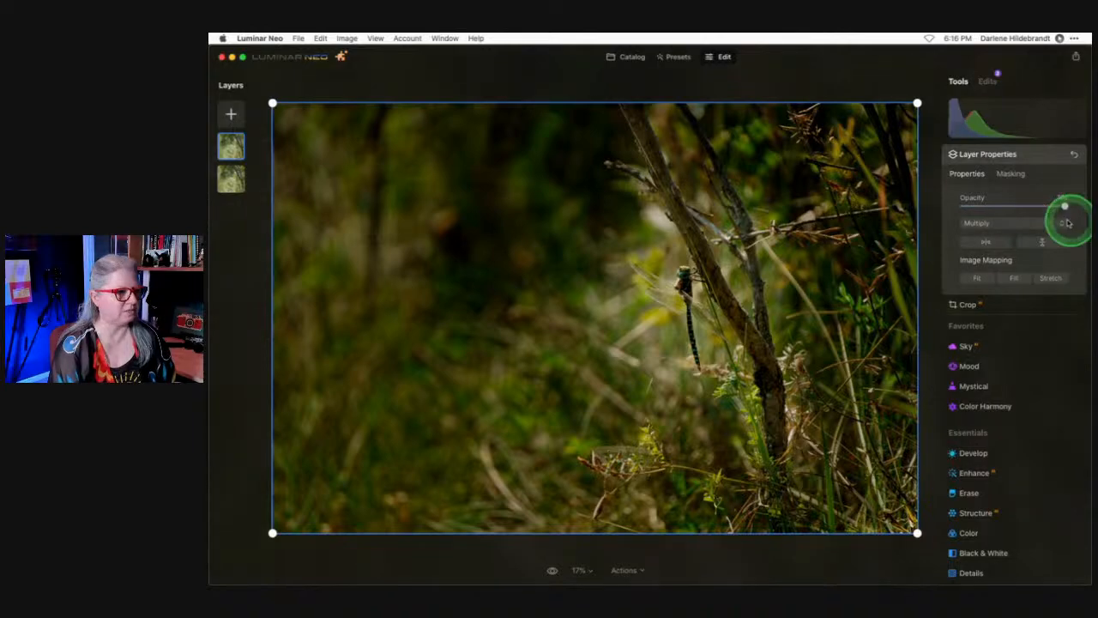
pyautogui.moveTo(1067, 223); pyautogui.dragTo(1021, 205)
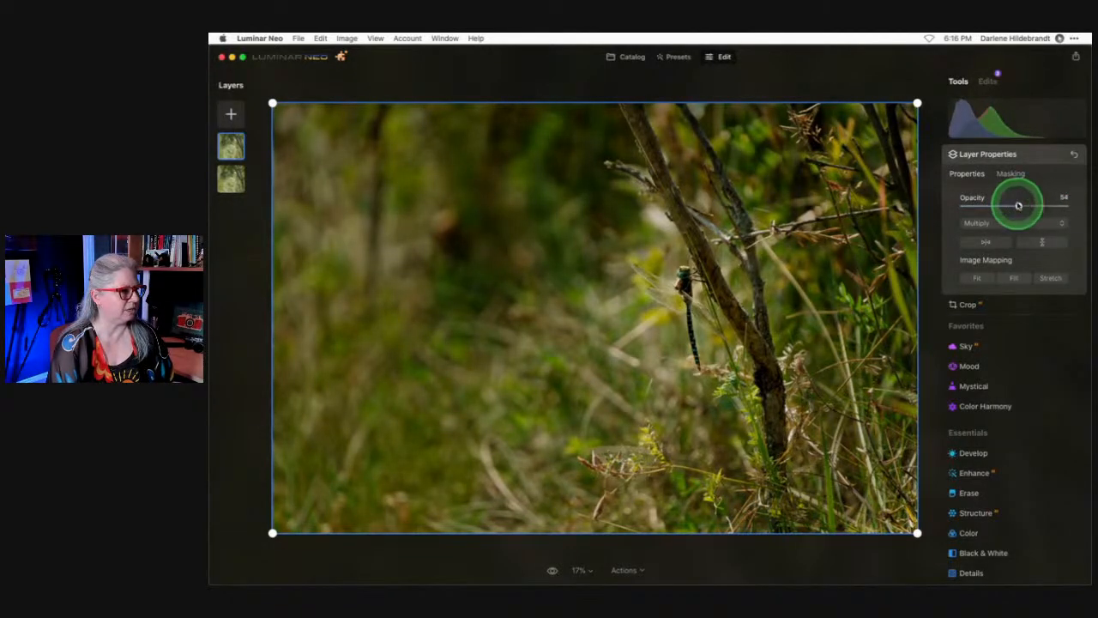
pyautogui.click(1023, 156)
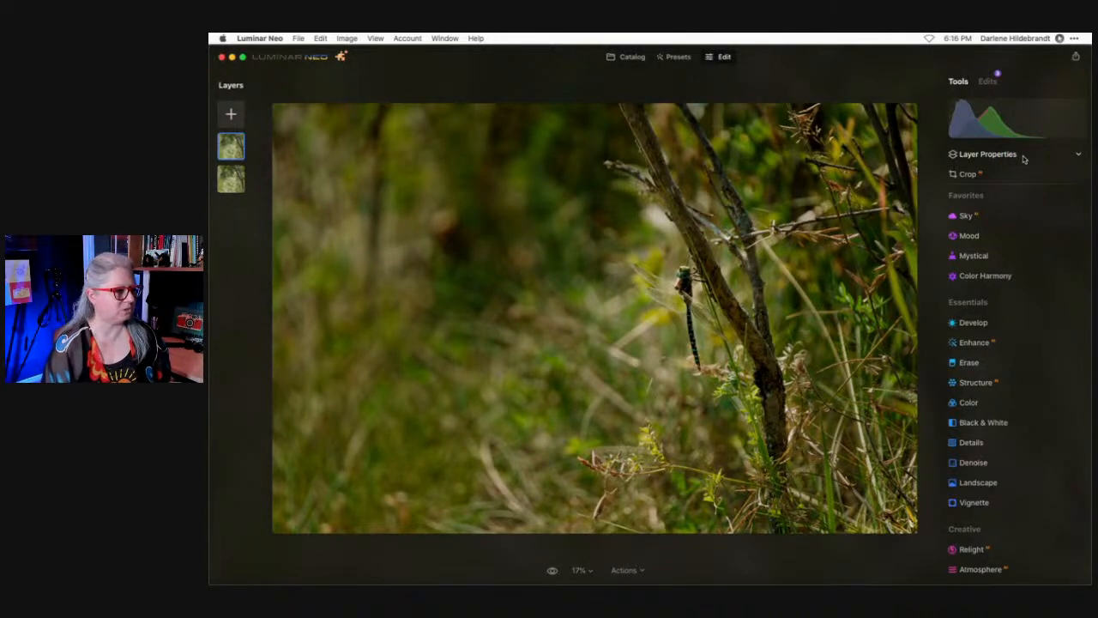
# Soften the Multiply layer with Structure at amount -100 and boost 100, and compare it with the effect hidden.
pyautogui.click(976, 383)
pyautogui.scroll(-3, 986, 273)
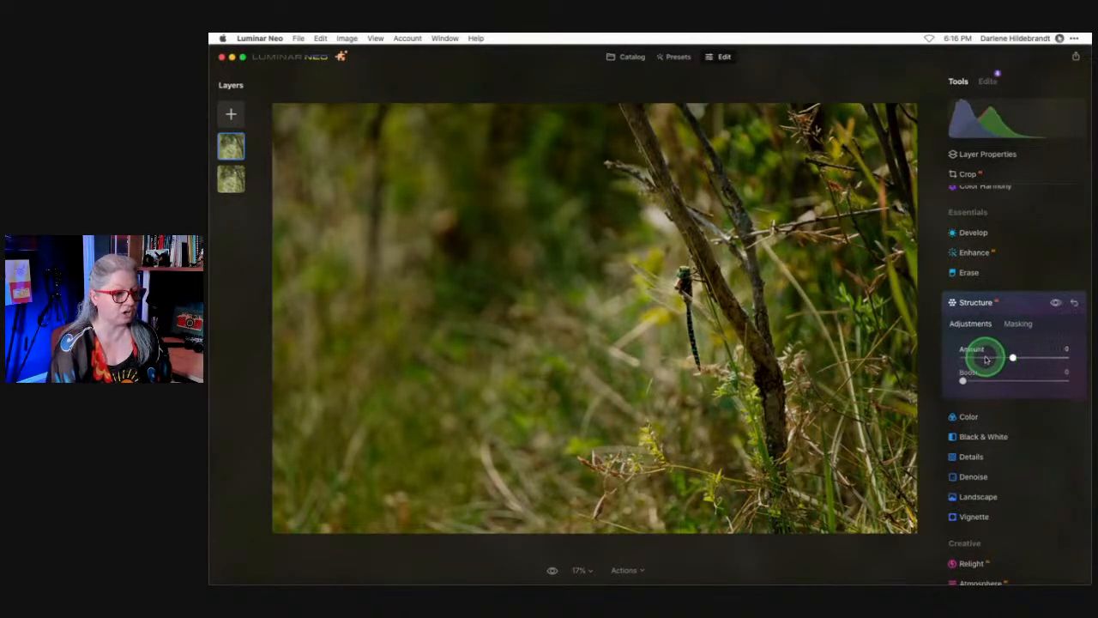
pyautogui.moveTo(985, 359); pyautogui.dragTo(1055, 383)
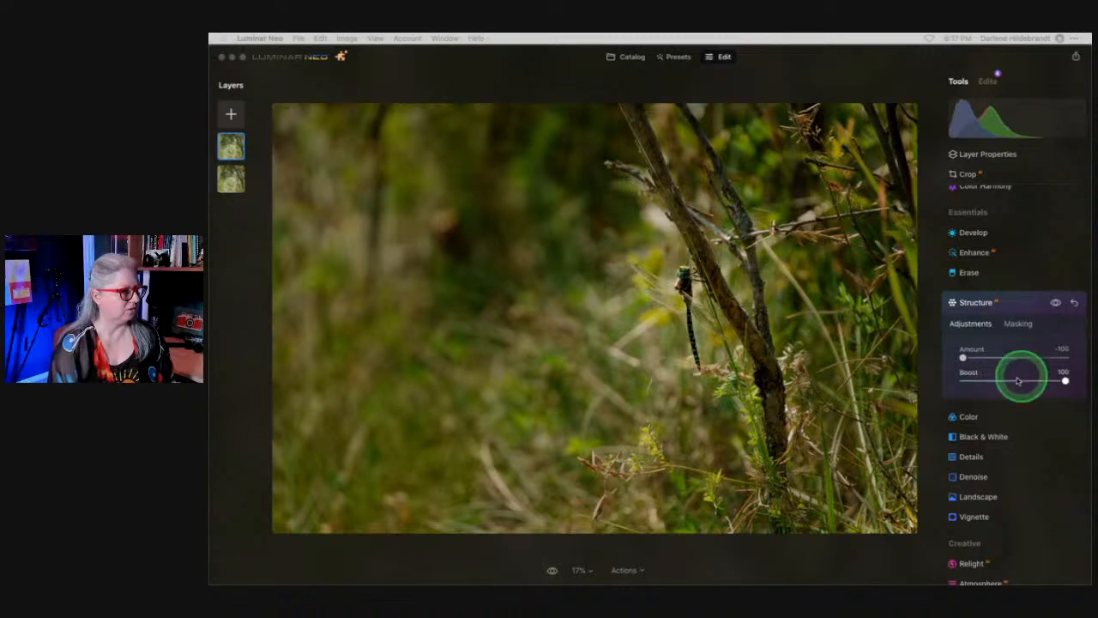
pyautogui.click(1048, 305)
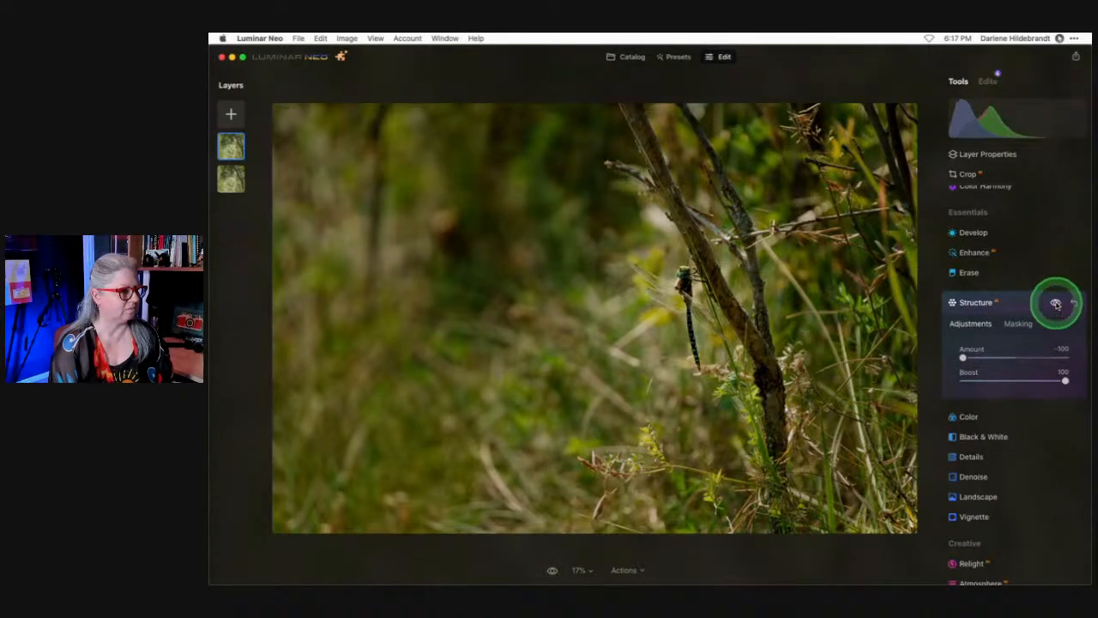
pyautogui.click(1055, 305)
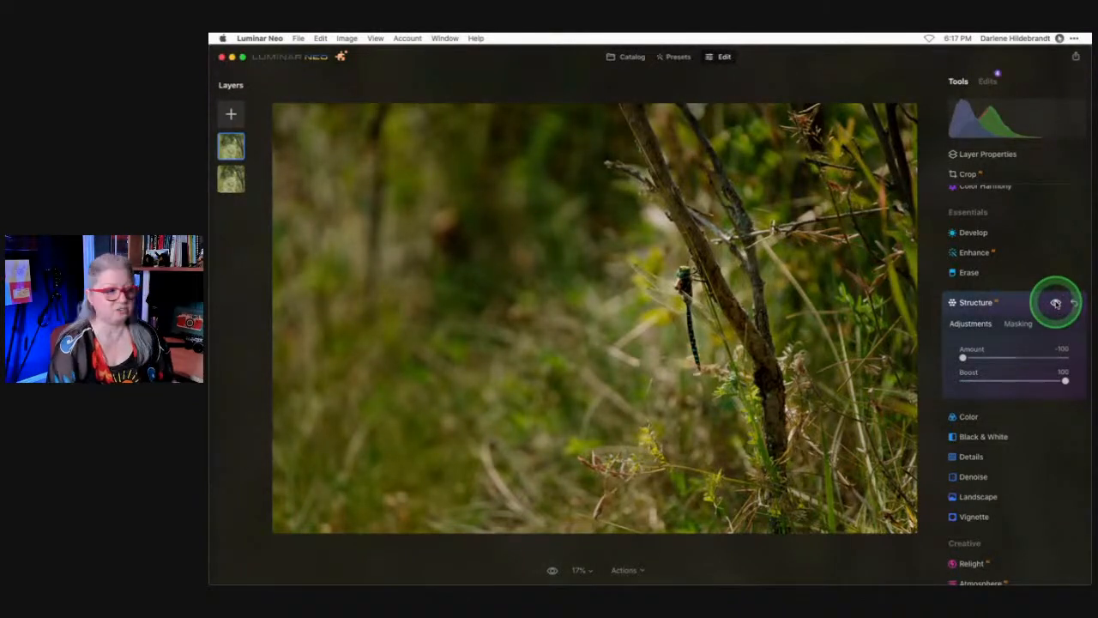
pyautogui.click(1020, 301)
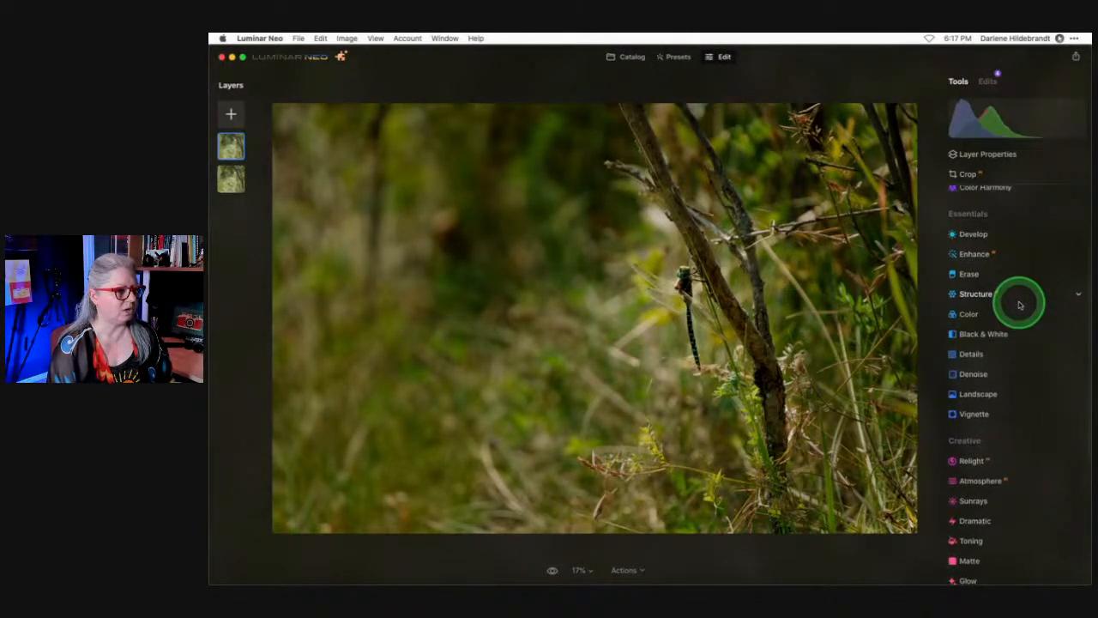
# Add the Mystical effect to the Multiply layer at amount 100 and compare the photo with and without it.
pyautogui.scroll(2, 1018, 303)
pyautogui.click(985, 239)
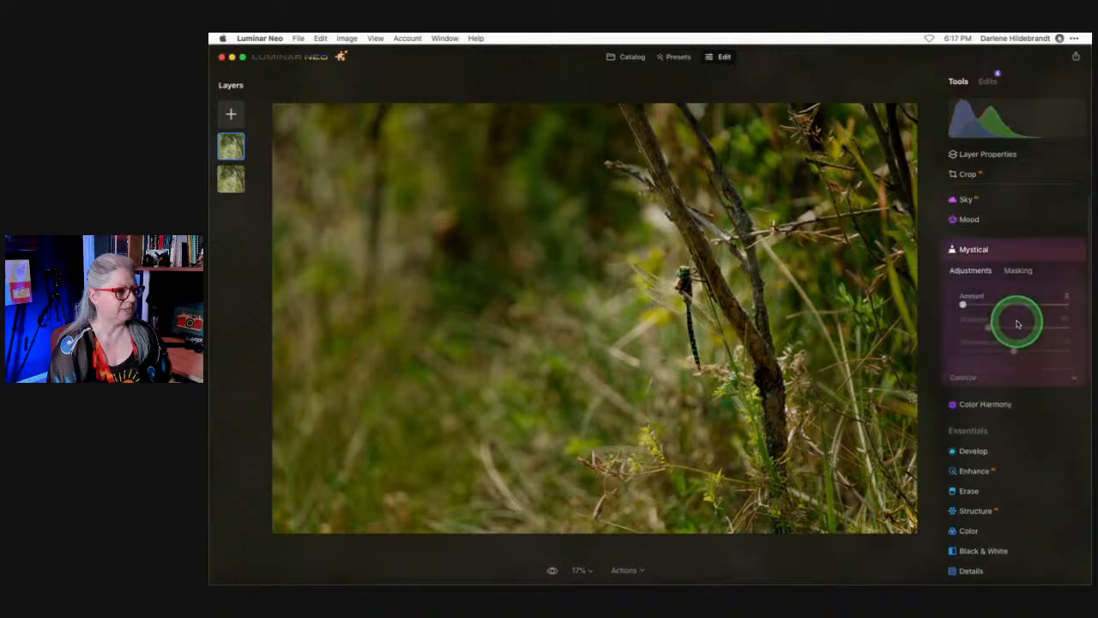
pyautogui.click(1026, 305)
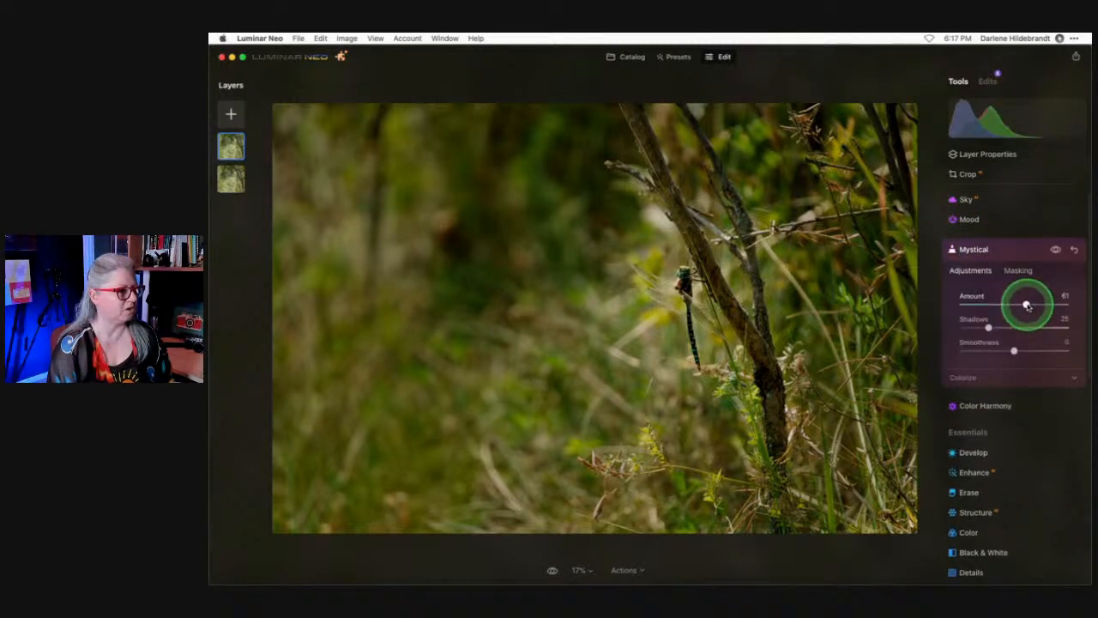
pyautogui.click(969, 378)
pyautogui.moveTo(1025, 304); pyautogui.dragTo(1069, 305)
pyautogui.click(1055, 249)
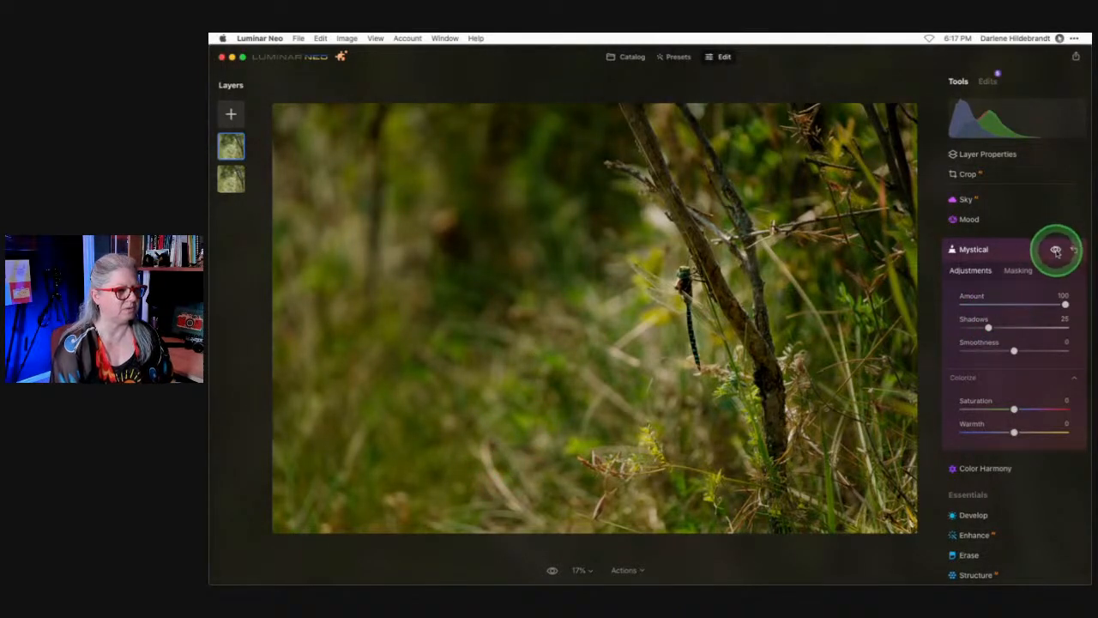
pyautogui.click(1005, 249)
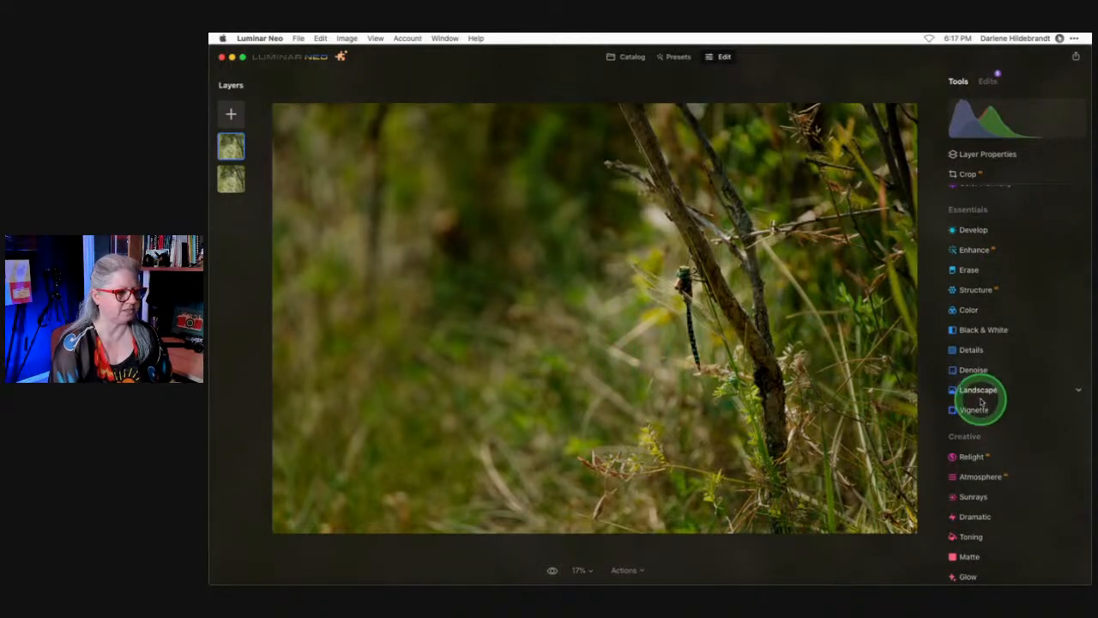
# Add a Soft Focus Glow to the Multiply layer with amount 97, brightness -48 and contrast -72.
pyautogui.scroll(-5, 981, 399)
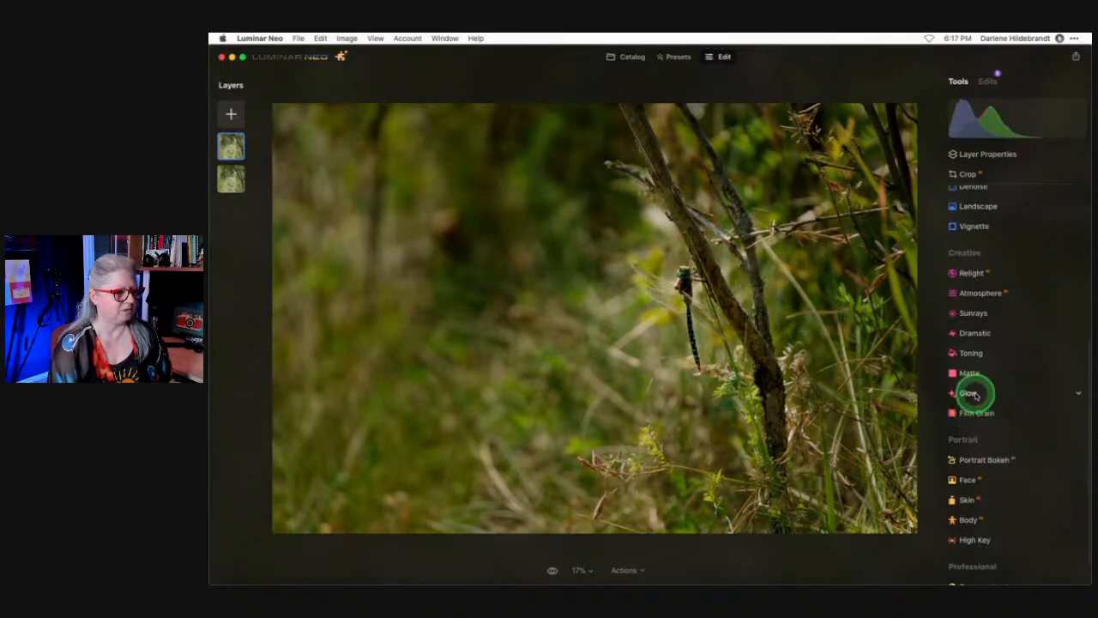
pyautogui.click(975, 394)
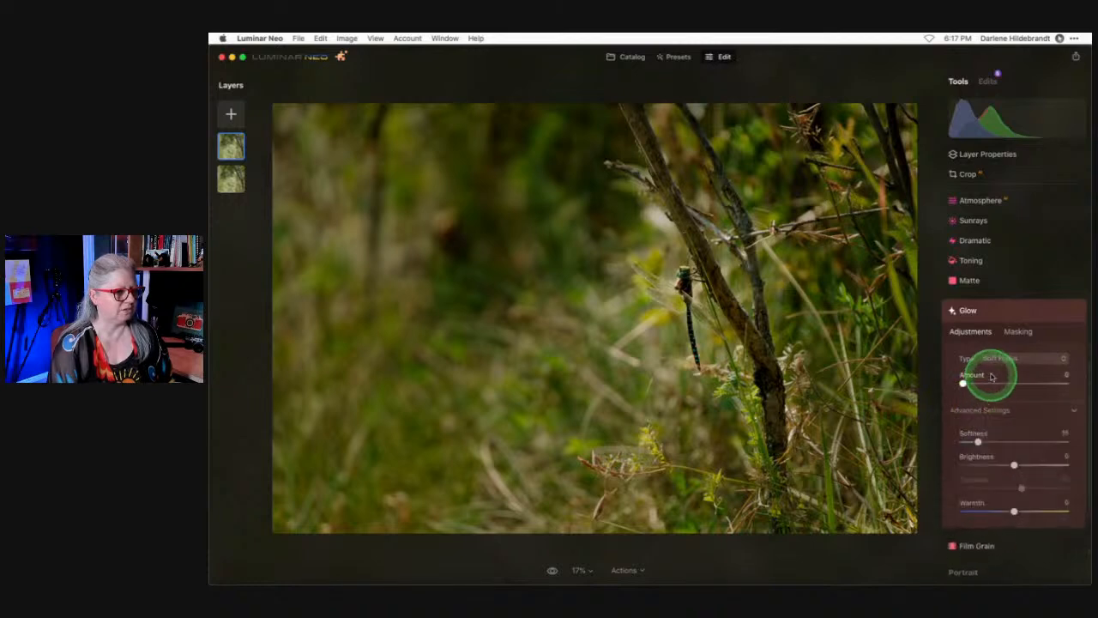
pyautogui.scroll(-2, 1005, 362)
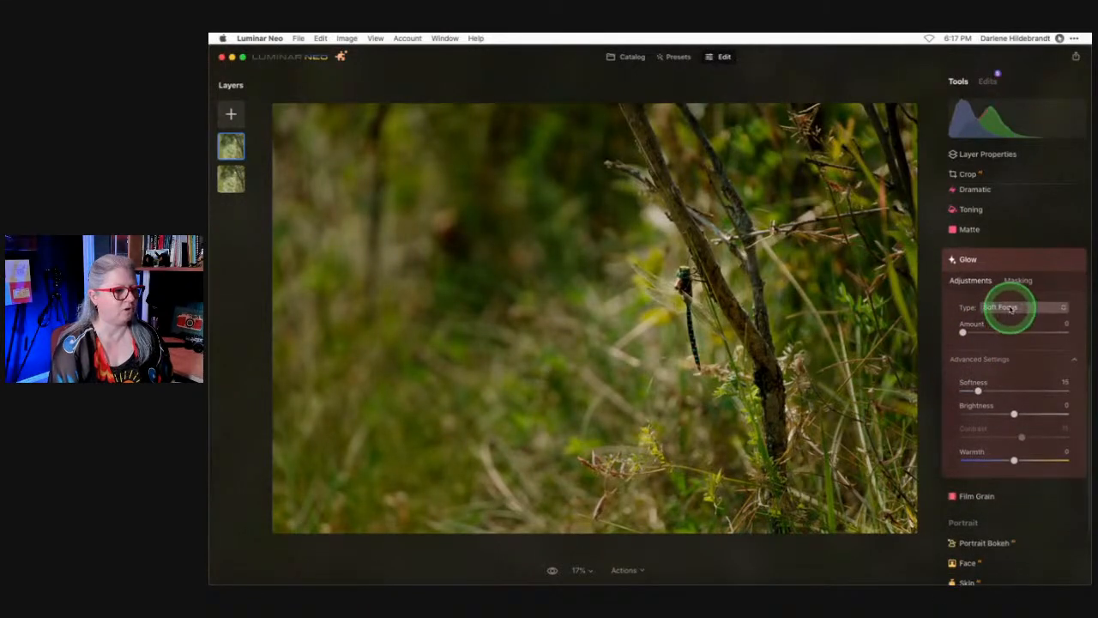
pyautogui.moveTo(1029, 333); pyautogui.dragTo(1063, 332)
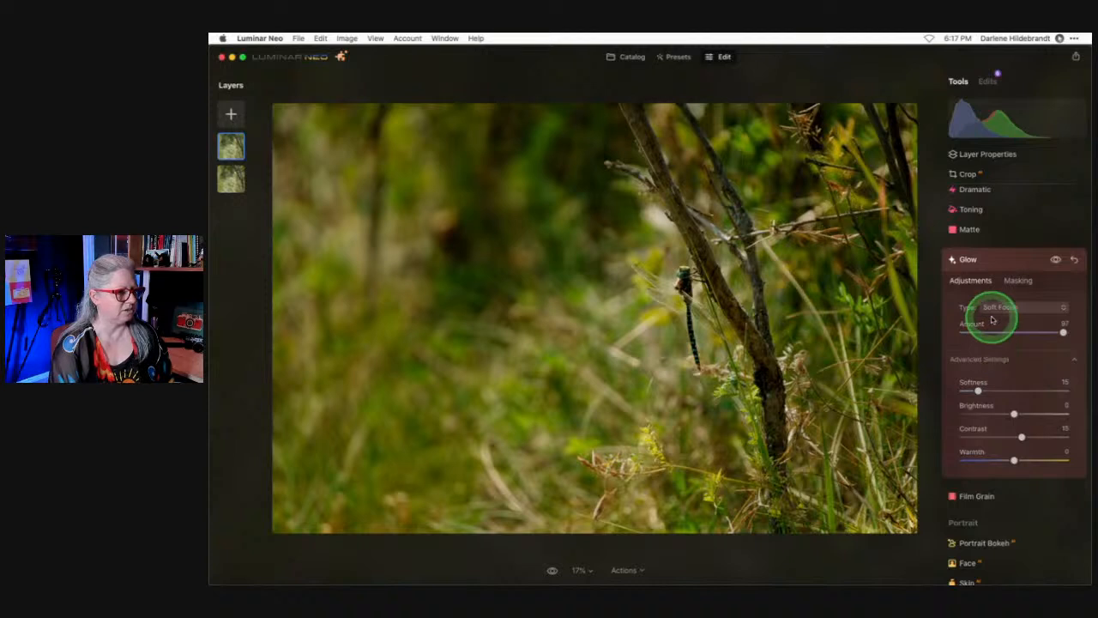
pyautogui.moveTo(1019, 437); pyautogui.dragTo(988, 412)
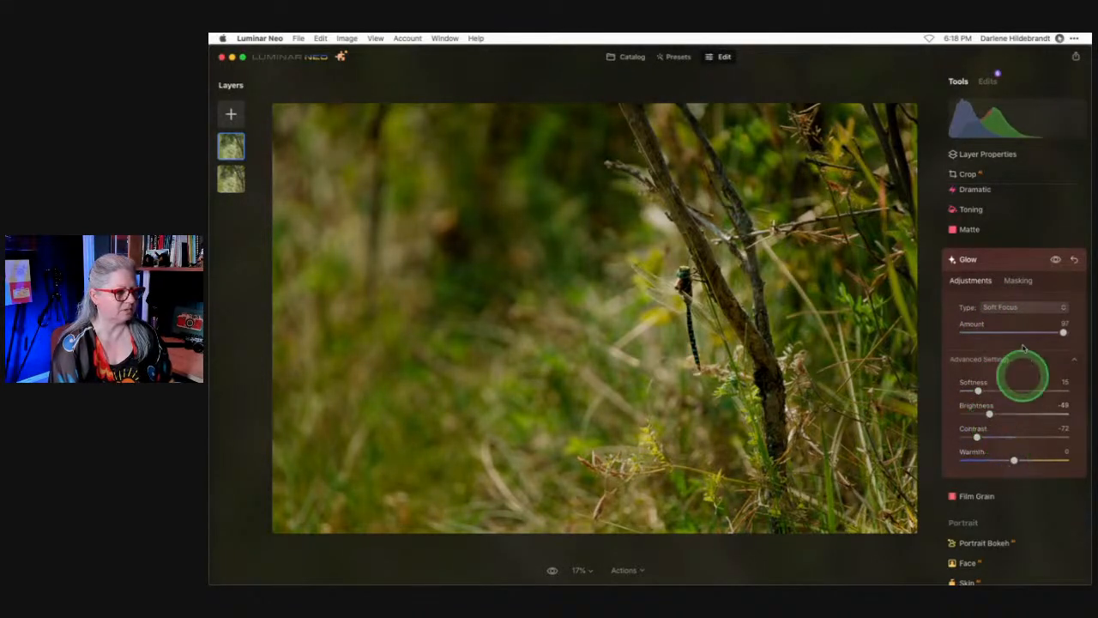
# Change the Glow type to Orton Effect Soft with amount 100, brightness -66 and contrast -75.
pyautogui.click(1021, 306)
pyautogui.click(1021, 351)
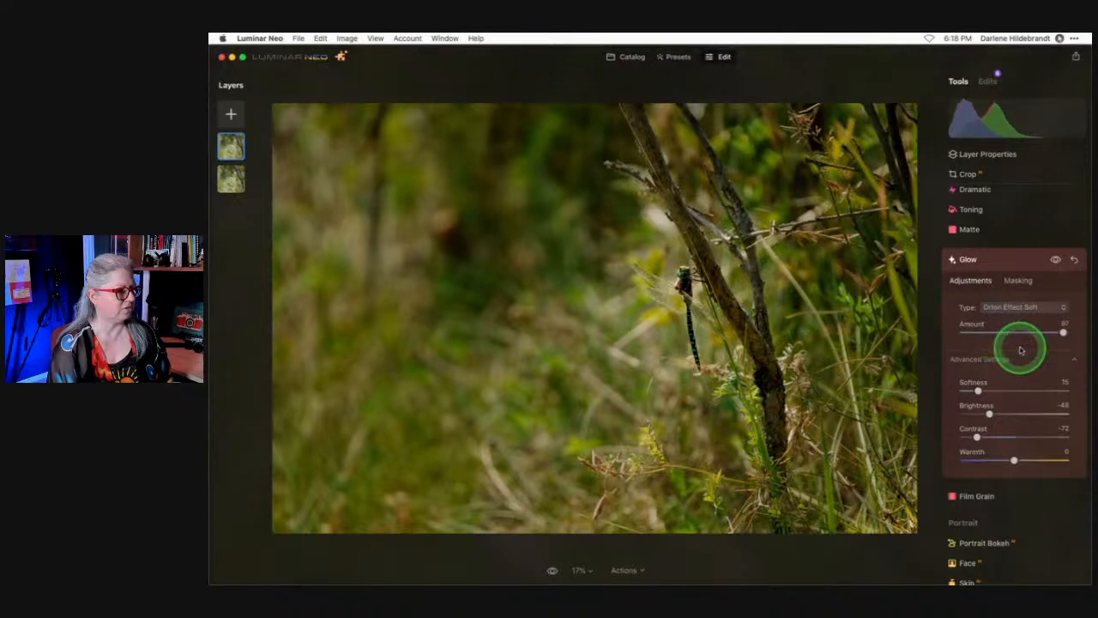
pyautogui.moveTo(998, 328); pyautogui.dragTo(1063, 330)
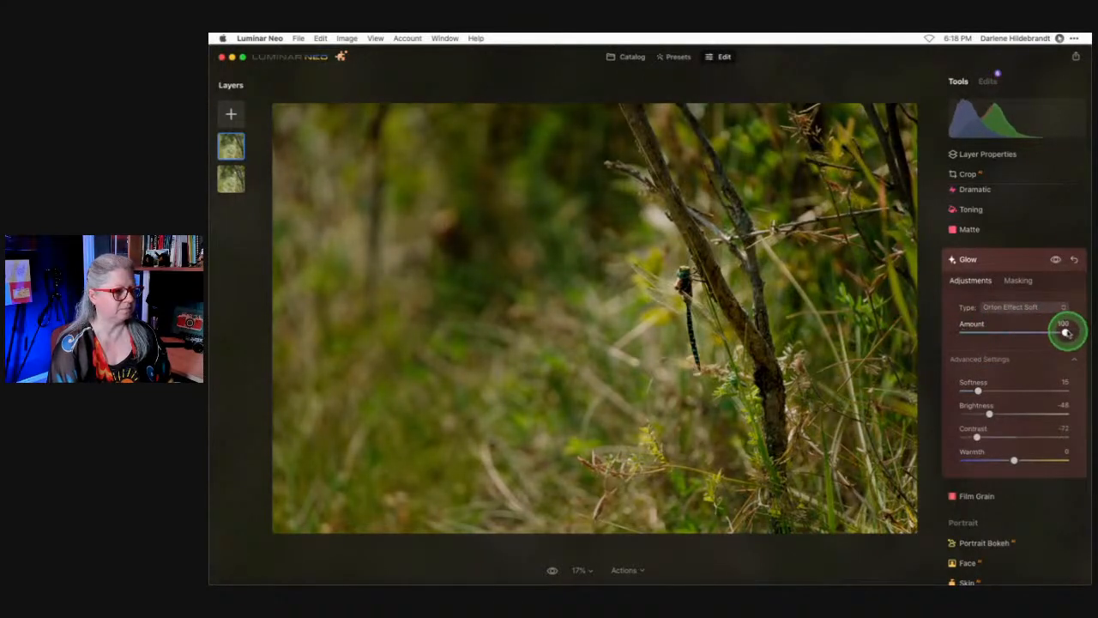
pyautogui.moveTo(989, 416)
pyautogui.mouseDown()
pyautogui.moveTo(938, 407)
pyautogui.moveTo(1000, 412)
pyautogui.moveTo(980, 413)
pyautogui.mouseUp()
pyautogui.moveTo(976, 436); pyautogui.dragTo(1089, 432)
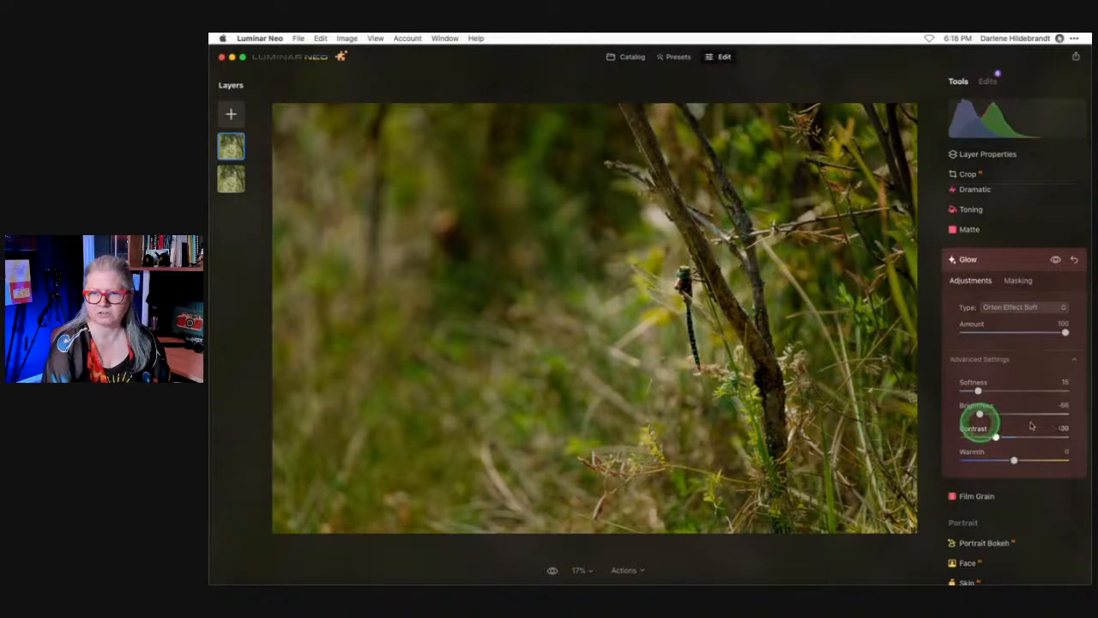
pyautogui.moveTo(1064, 434); pyautogui.dragTo(829, 420)
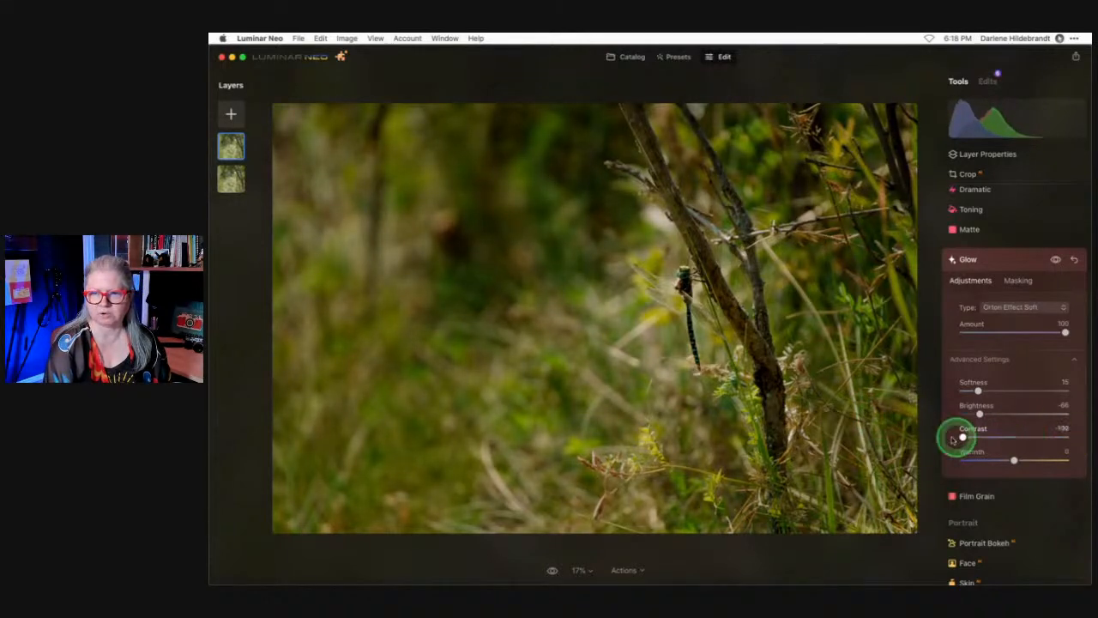
pyautogui.moveTo(961, 437); pyautogui.dragTo(979, 437)
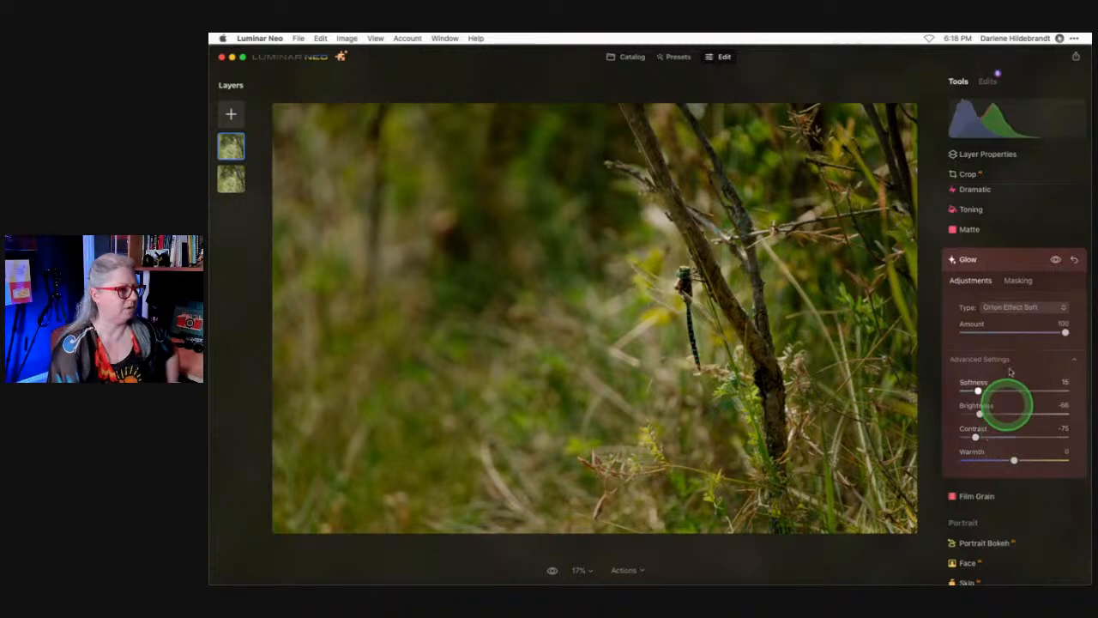
pyautogui.click(1019, 261)
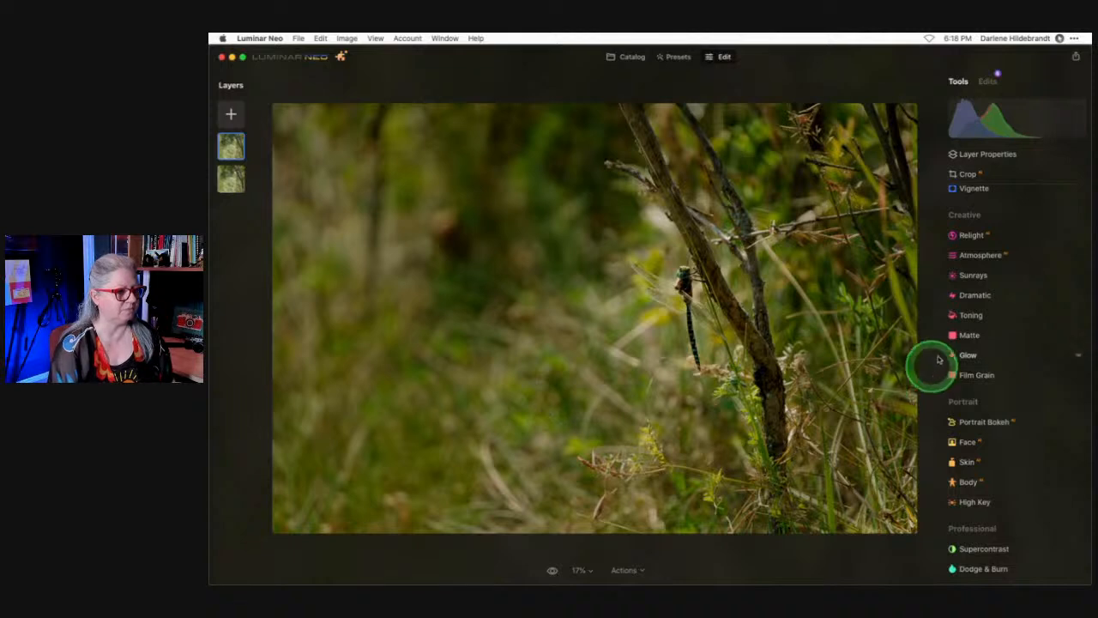
# Try to erase the pale blurred grass stem near the photo's lower edge on the Multiply layer with a size 20 brush.
pyautogui.scroll(3, 1000, 323)
pyautogui.scroll(5, 999, 324)
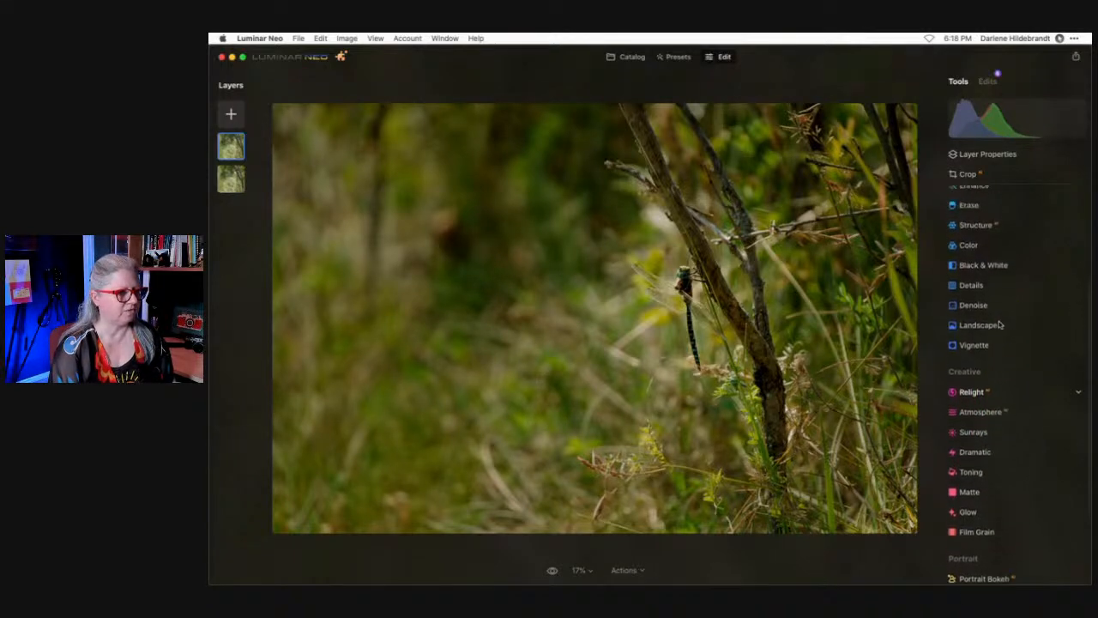
pyautogui.click(986, 254)
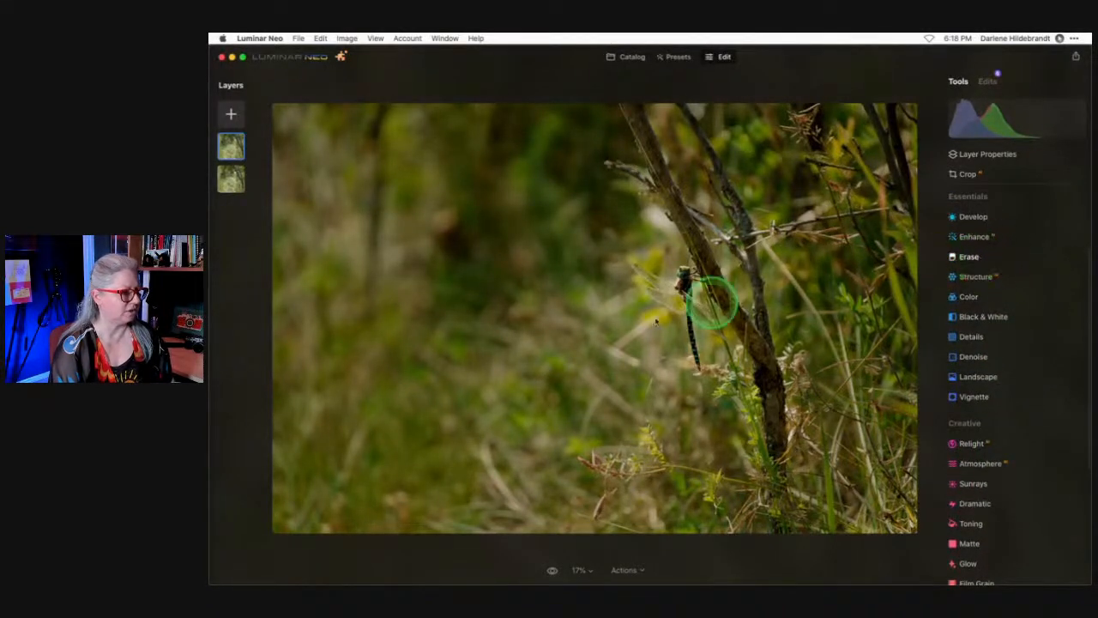
pyautogui.click(485, 440)
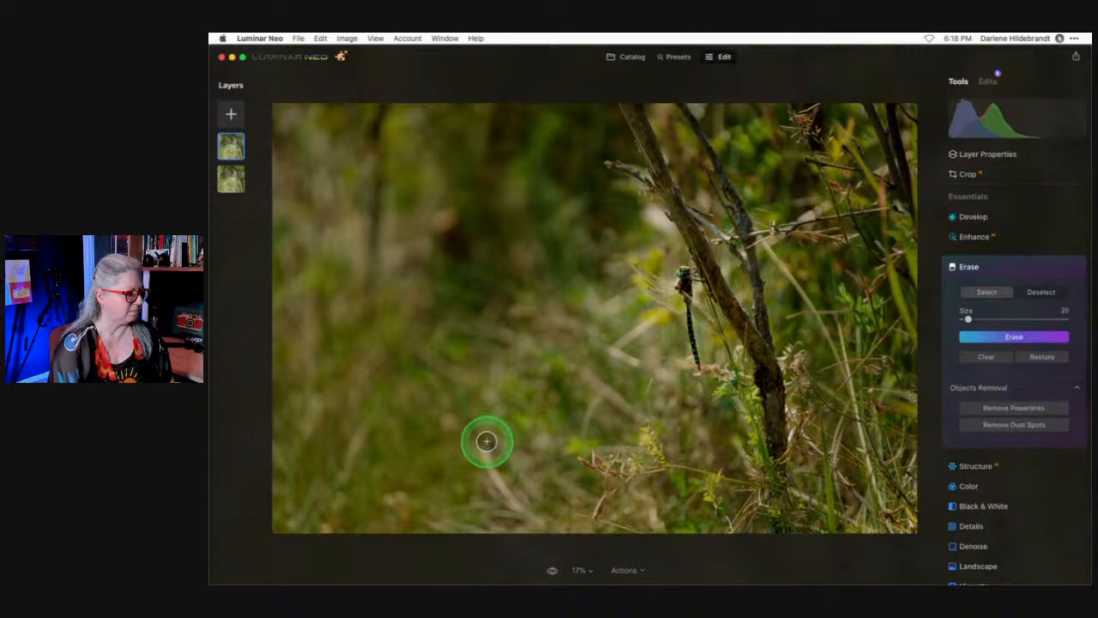
pyautogui.moveTo(487, 468); pyautogui.dragTo(520, 507)
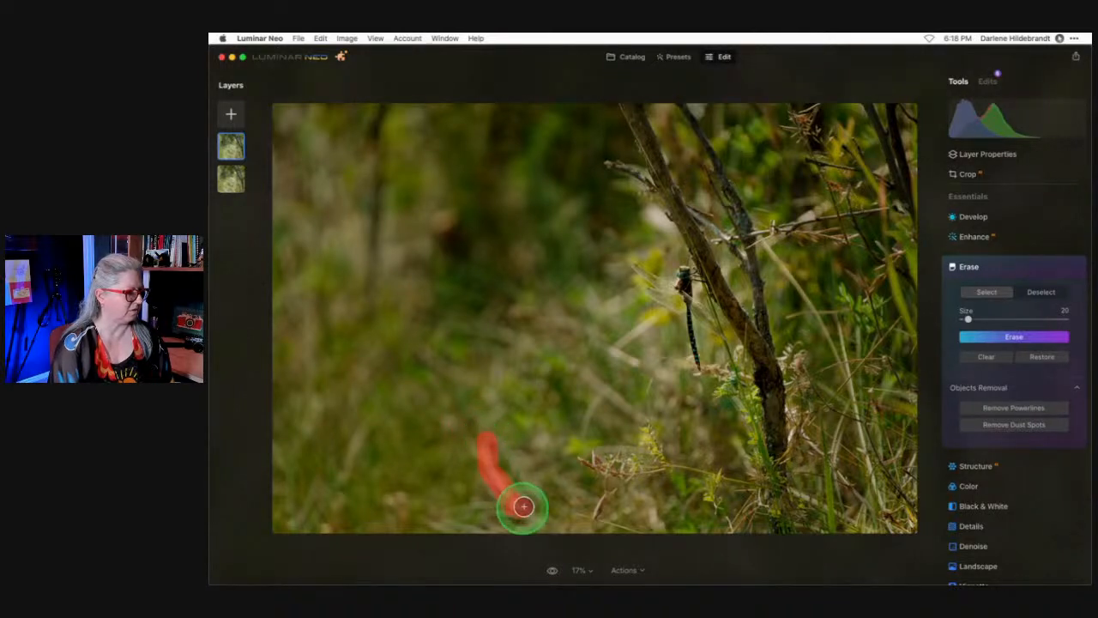
pyautogui.click(998, 336)
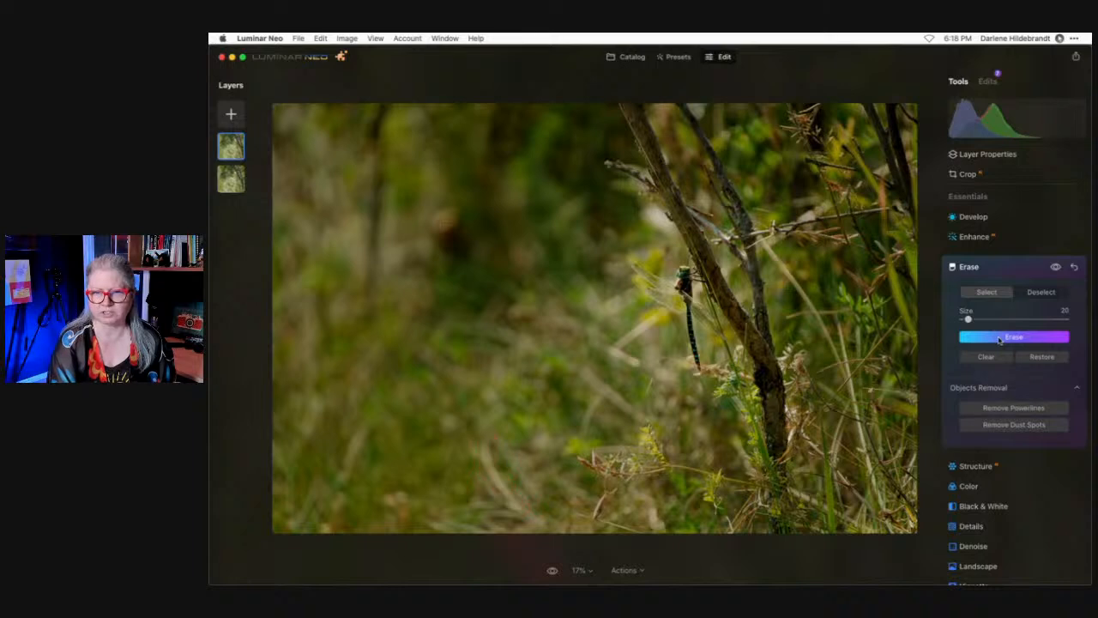
pyautogui.click(1004, 337)
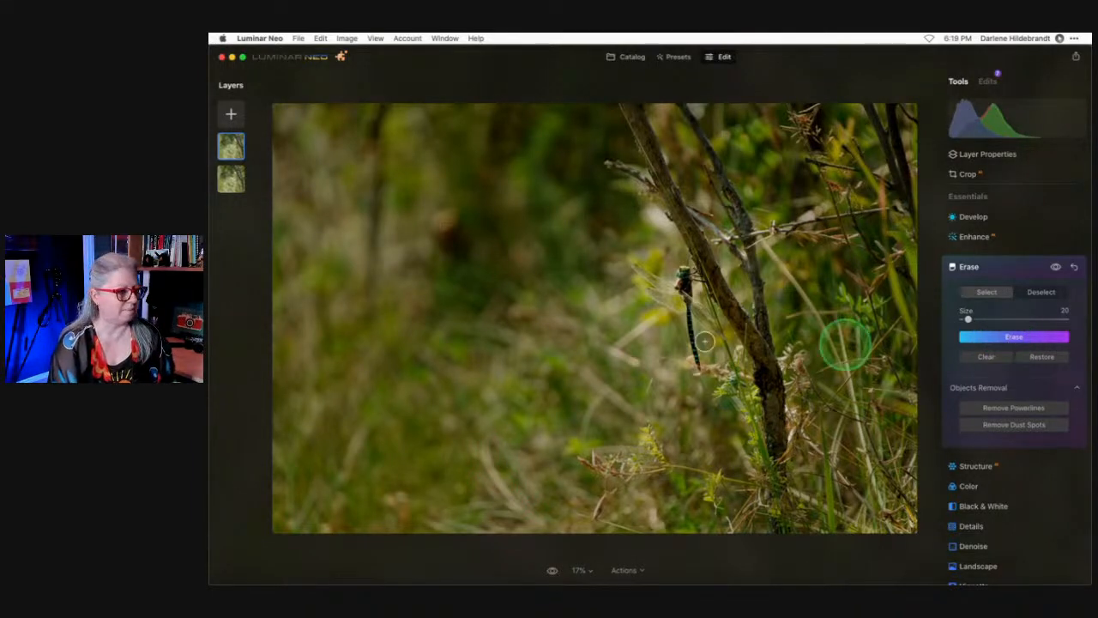
# Try to erase the pale blurred stem beside the dragonfly's tail, and compare the photo with the erasing hidden.
pyautogui.moveTo(603, 344); pyautogui.dragTo(639, 366)
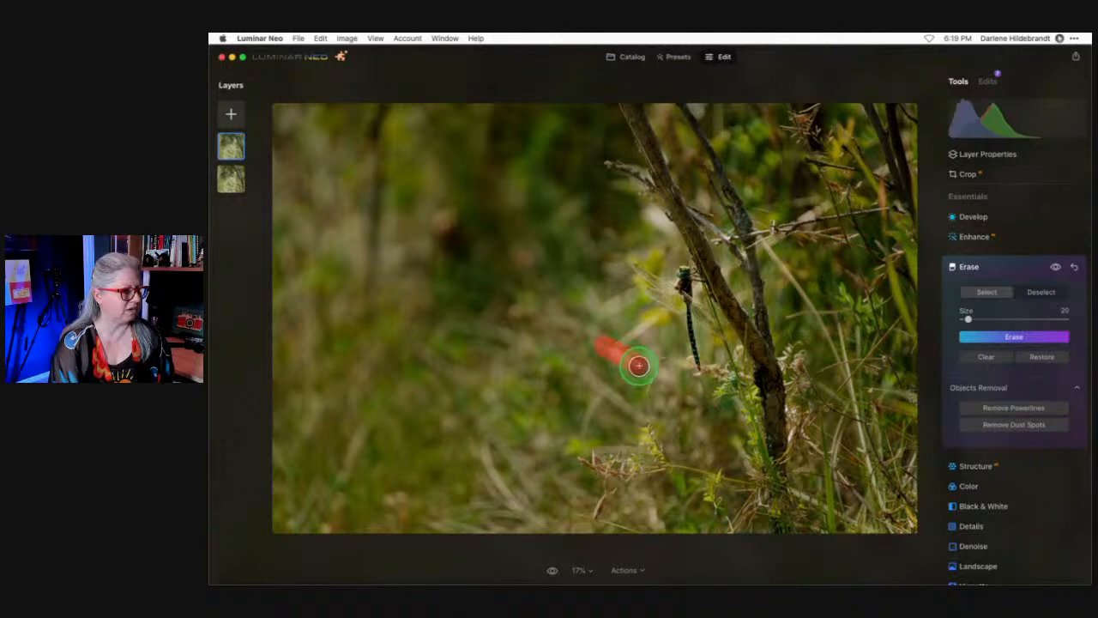
pyautogui.click(995, 337)
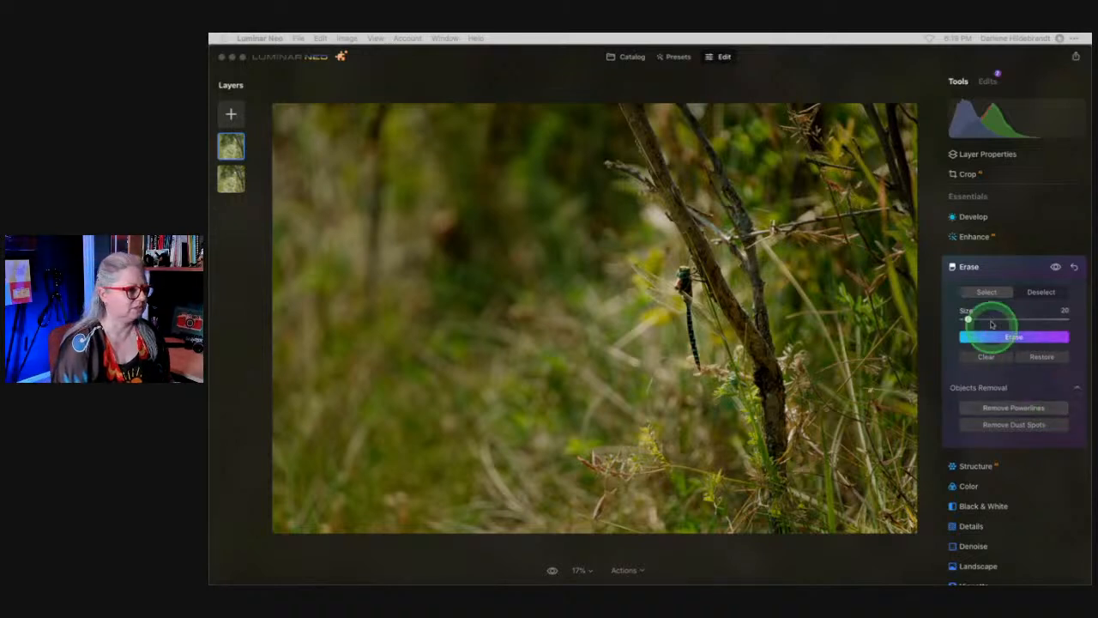
pyautogui.click(1010, 273)
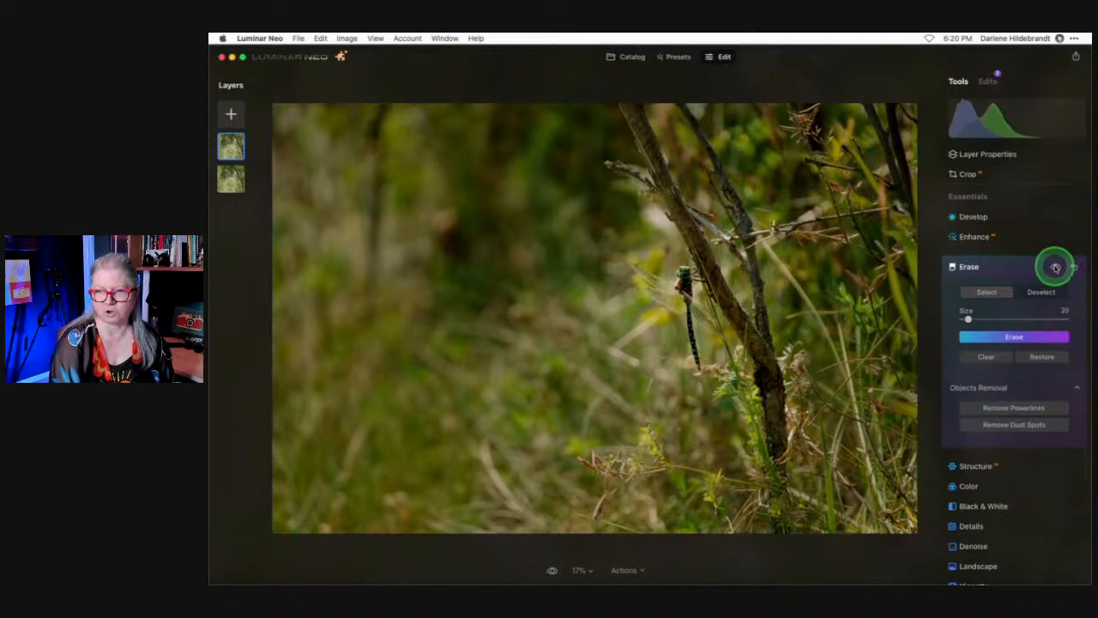
pyautogui.click(978, 264)
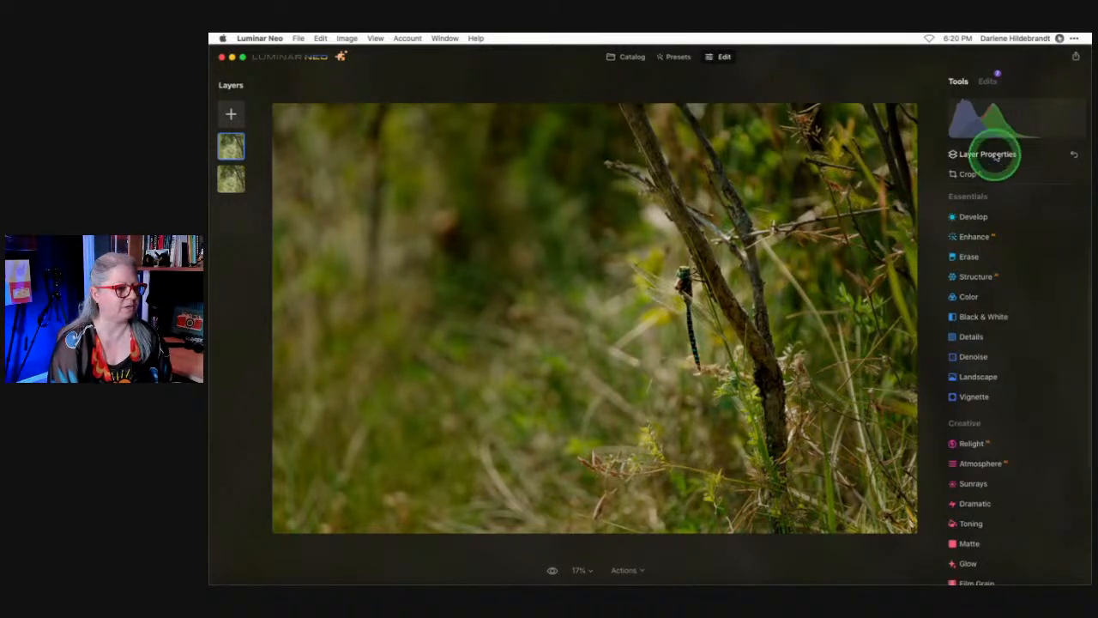
# Set the Multiply layer's opacity to 53.
pyautogui.click(991, 153)
pyautogui.moveTo(1028, 215)
pyautogui.mouseDown()
pyautogui.moveTo(1017, 206)
pyautogui.moveTo(1071, 206)
pyautogui.moveTo(940, 203)
pyautogui.moveTo(1056, 202)
pyautogui.moveTo(974, 206)
pyautogui.moveTo(1017, 206)
pyautogui.mouseUp()
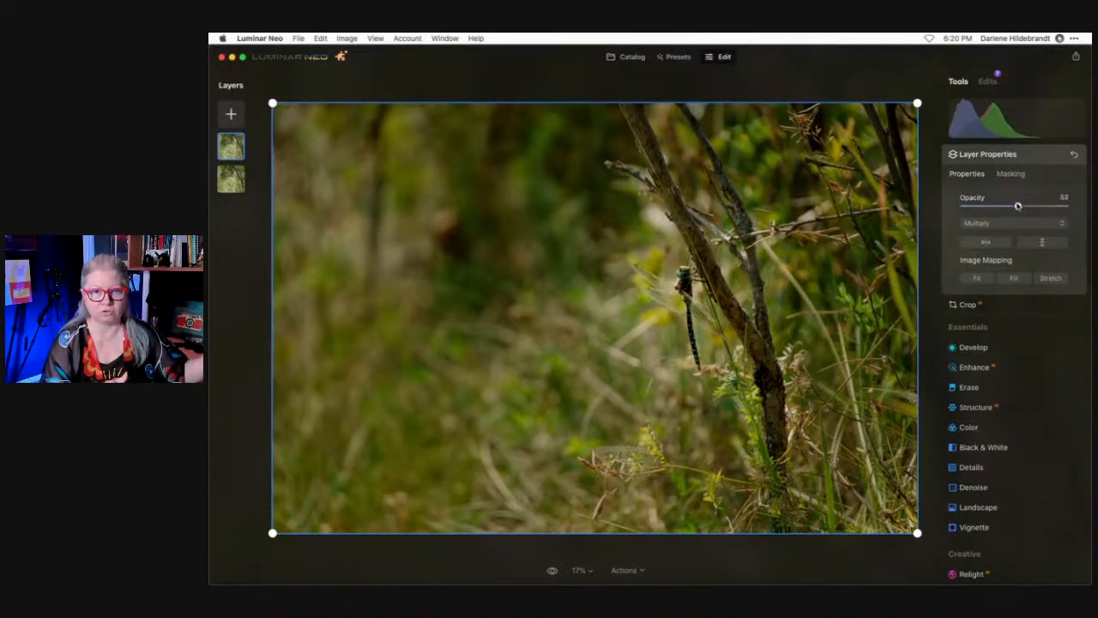
pyautogui.click(1009, 154)
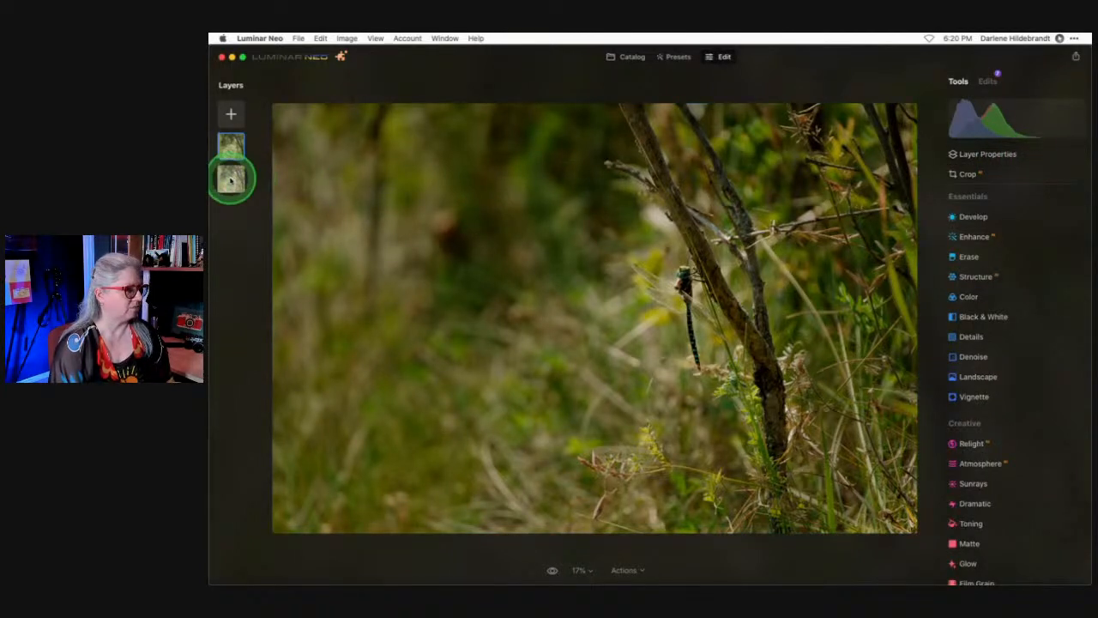
# Erase the pale blurred grass stem near the photo's lower edge on the base layer with a size 20 brush.
pyautogui.click(230, 181)
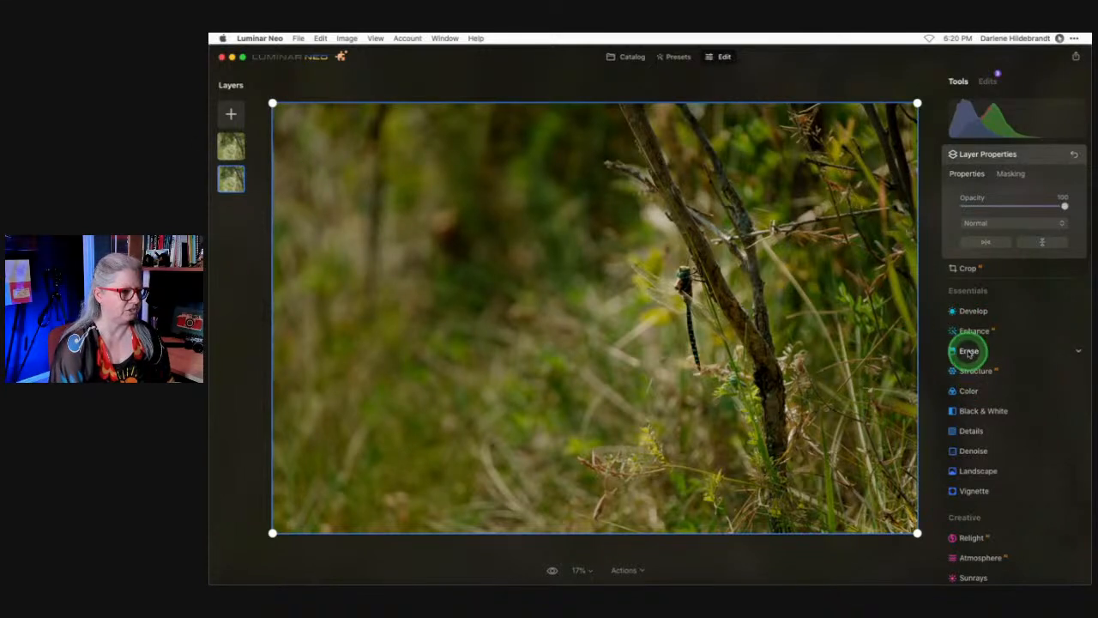
pyautogui.click(969, 352)
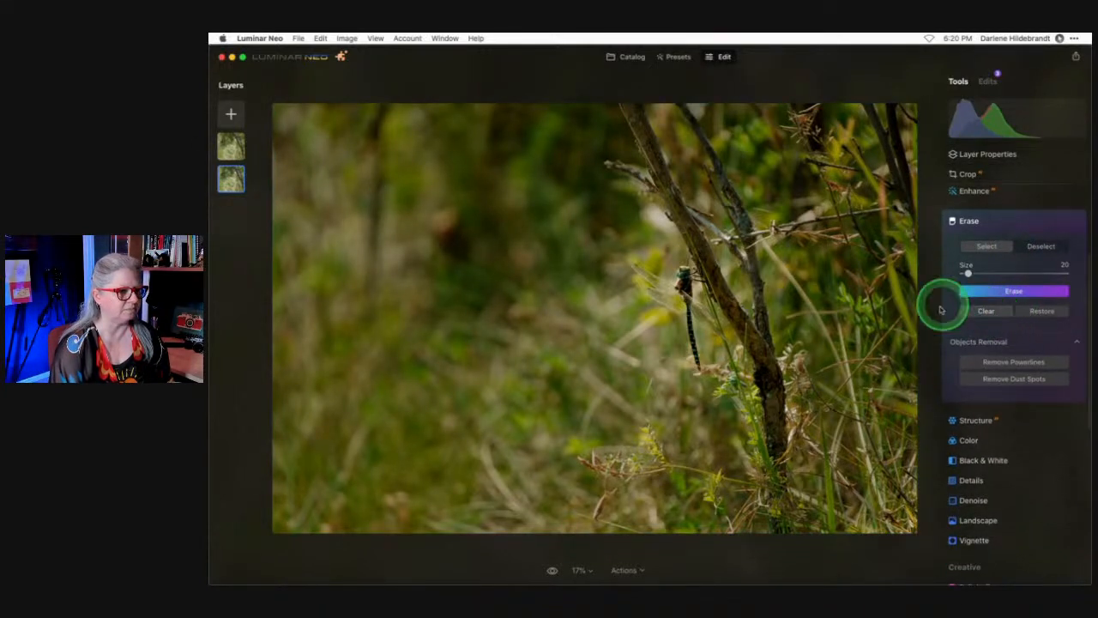
pyautogui.moveTo(488, 442)
pyautogui.mouseDown()
pyautogui.moveTo(489, 464)
pyautogui.moveTo(533, 518)
pyautogui.mouseUp()
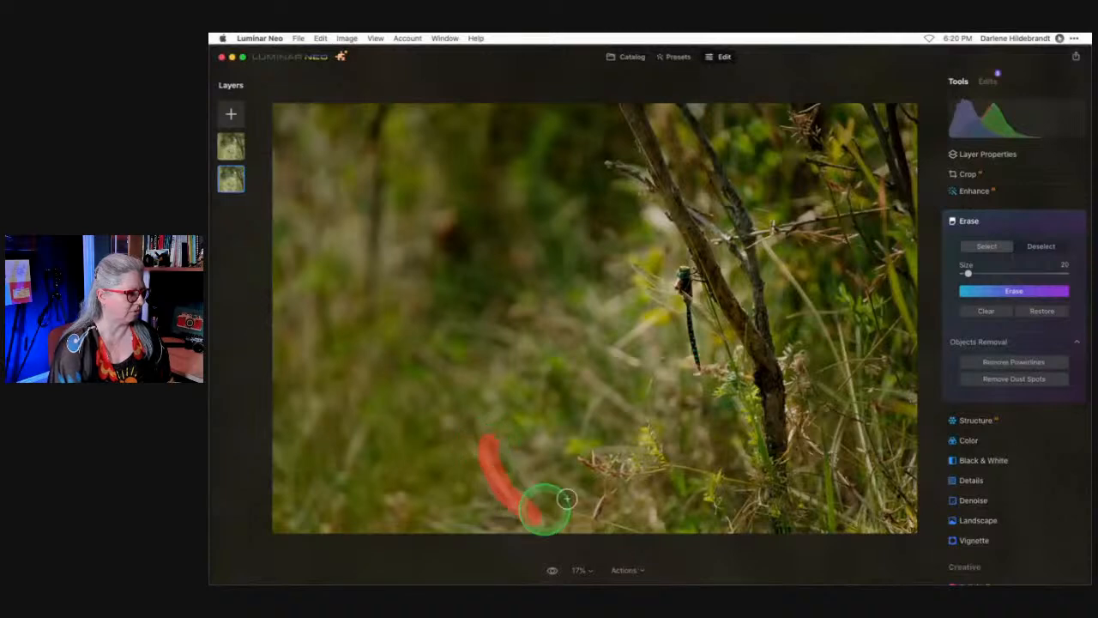
pyautogui.click(979, 296)
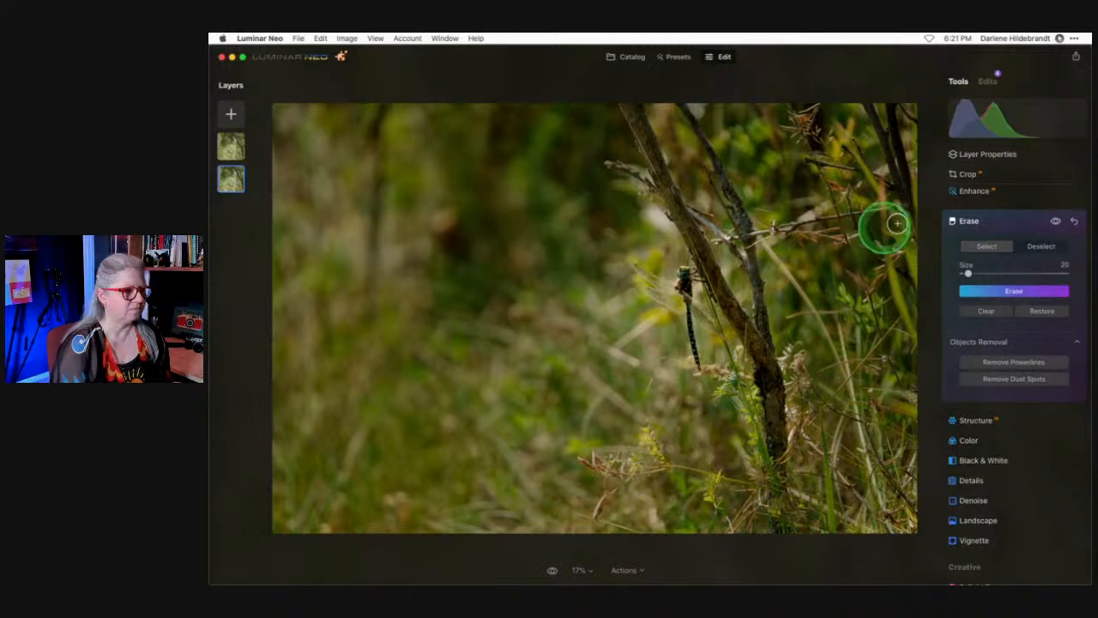
pyautogui.click(1010, 225)
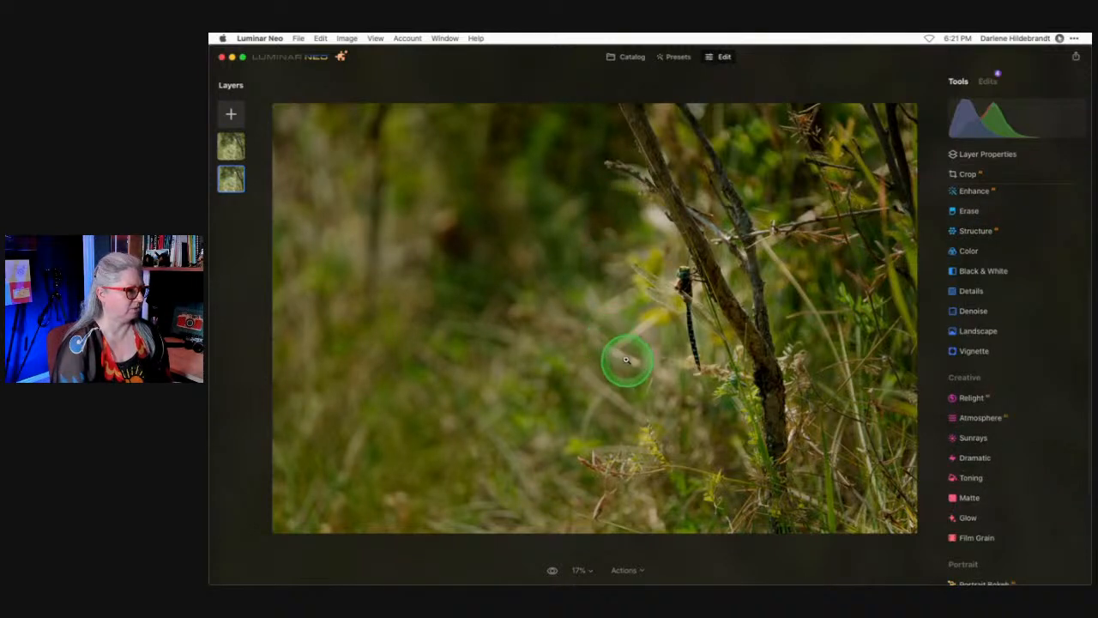
# Erase the two pale blurred stems between the dragonfly's tail and the middle of the photo on the base layer.
pyautogui.click(967, 210)
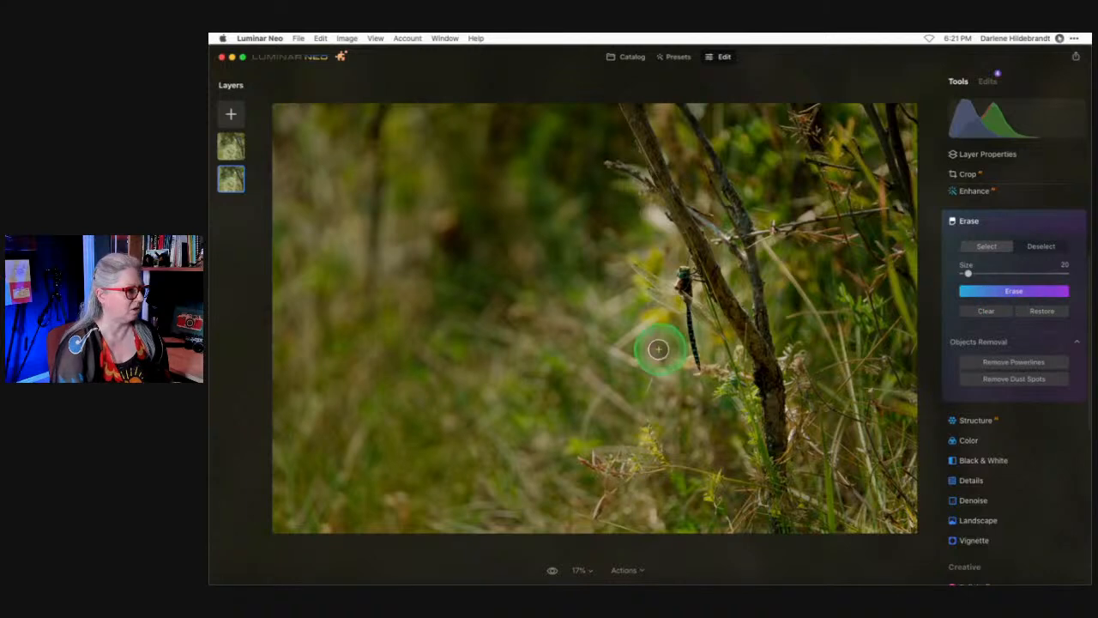
pyautogui.moveTo(643, 364); pyautogui.dragTo(621, 355)
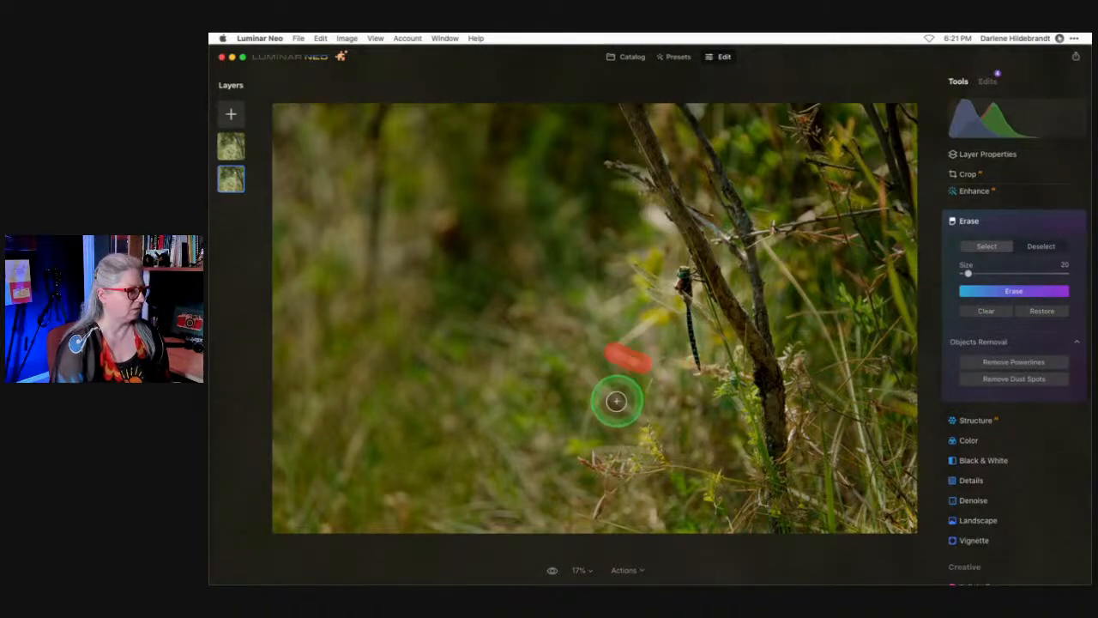
pyautogui.moveTo(578, 368); pyautogui.dragTo(623, 407)
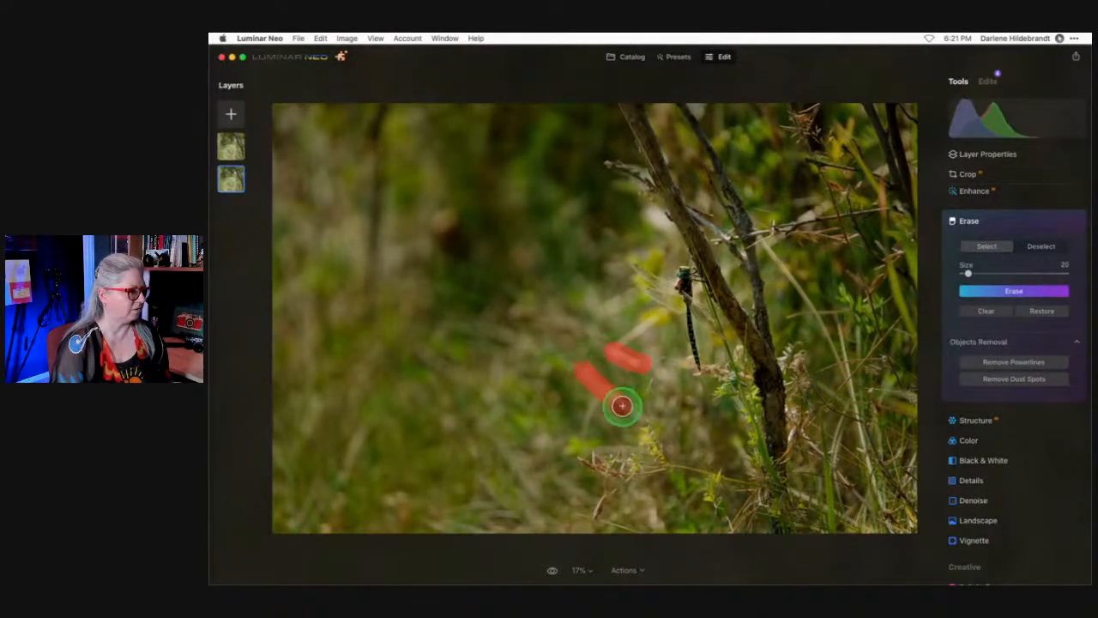
pyautogui.click(998, 291)
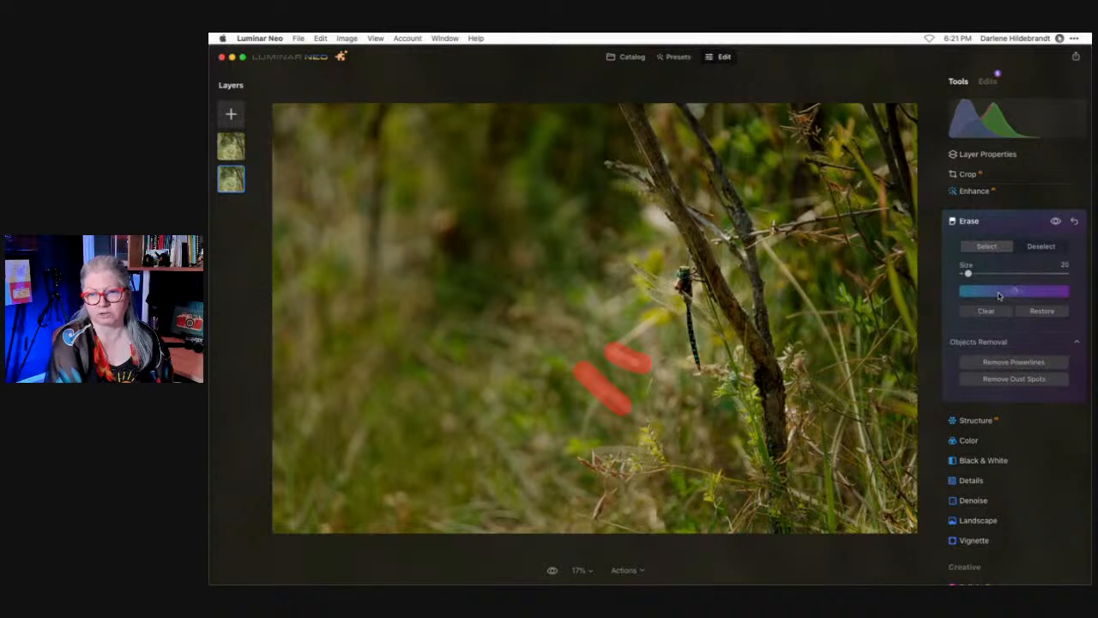
pyautogui.click(999, 295)
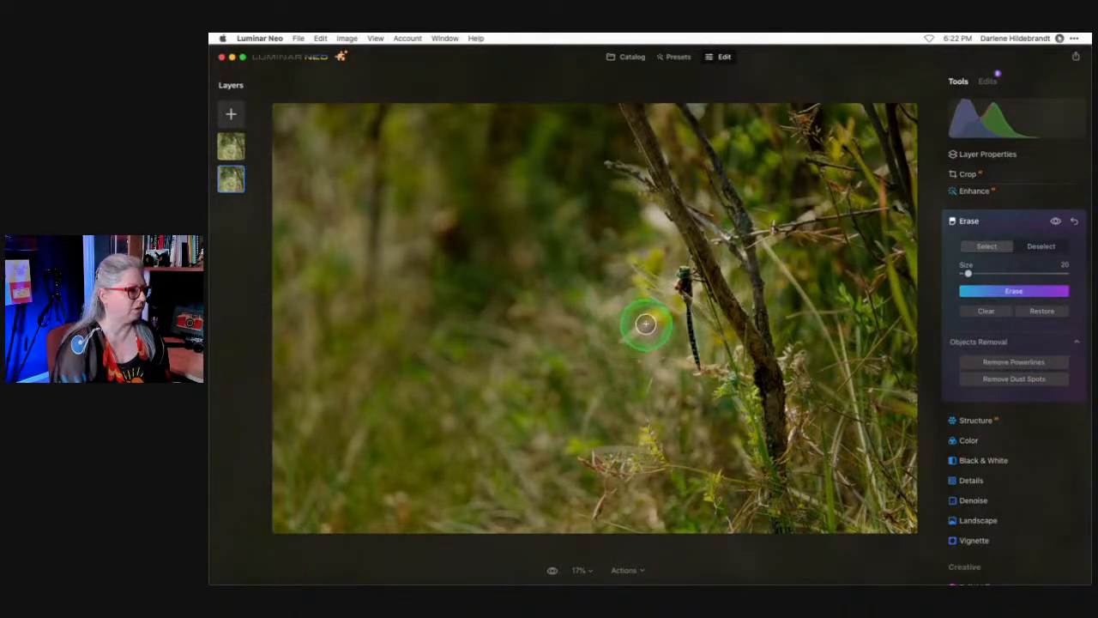
# Erase the pale slanted stem beside the dragonfly's tail and the small bright spot in the grass below it.
pyautogui.moveTo(645, 324)
pyautogui.mouseDown()
pyautogui.moveTo(618, 326)
pyautogui.moveTo(610, 342)
pyautogui.mouseUp()
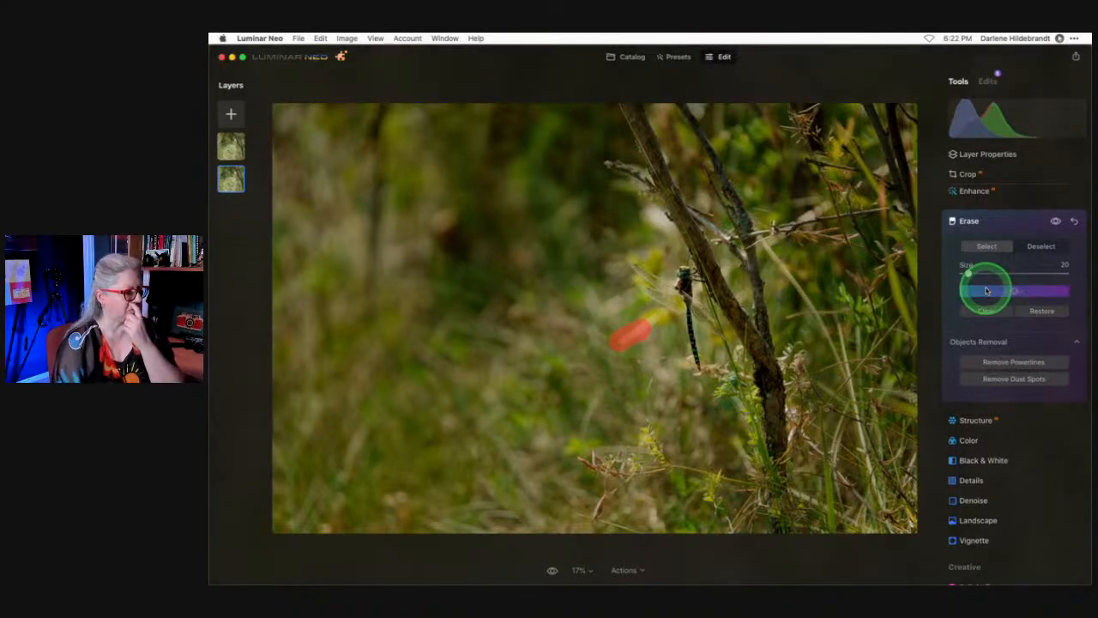
pyautogui.click(987, 291)
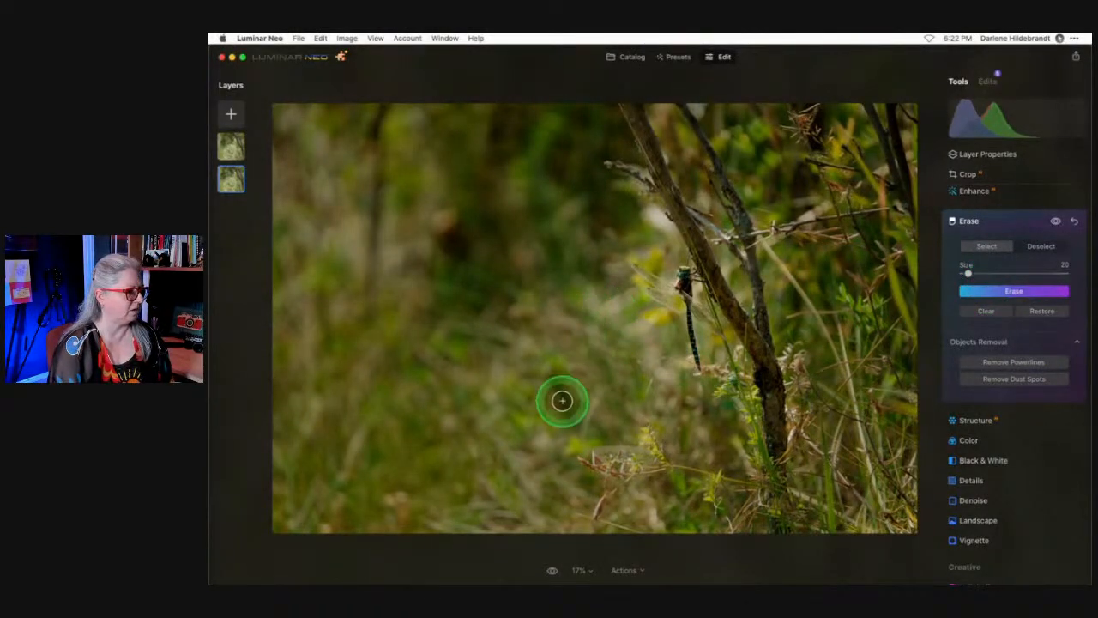
pyautogui.click(596, 404)
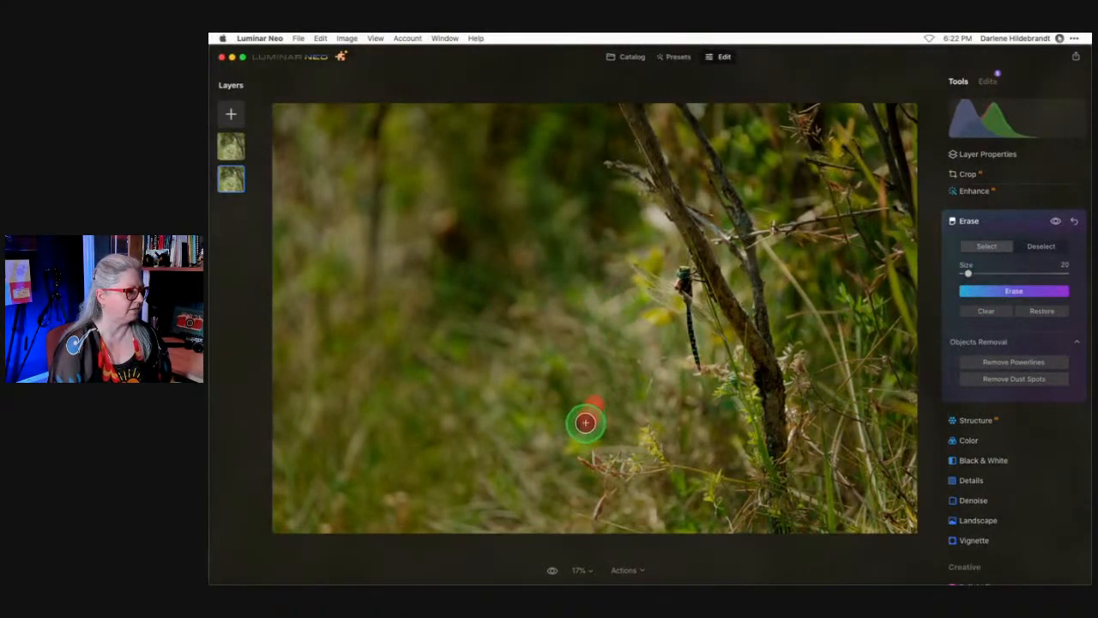
pyautogui.click(996, 293)
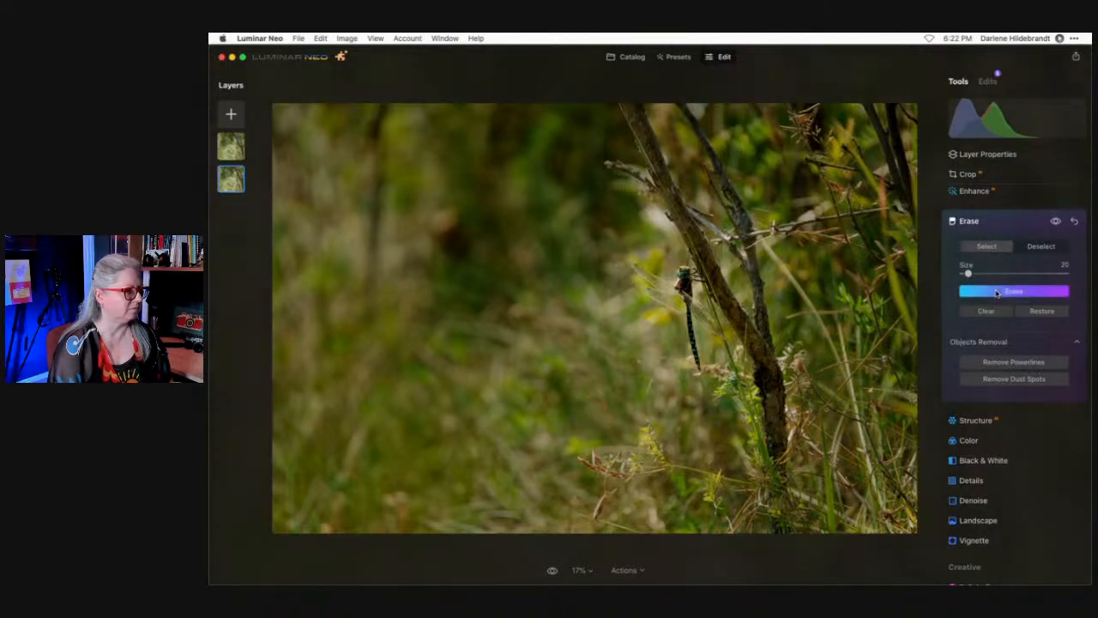
pyautogui.click(586, 290)
pyautogui.moveTo(611, 304); pyautogui.dragTo(654, 335)
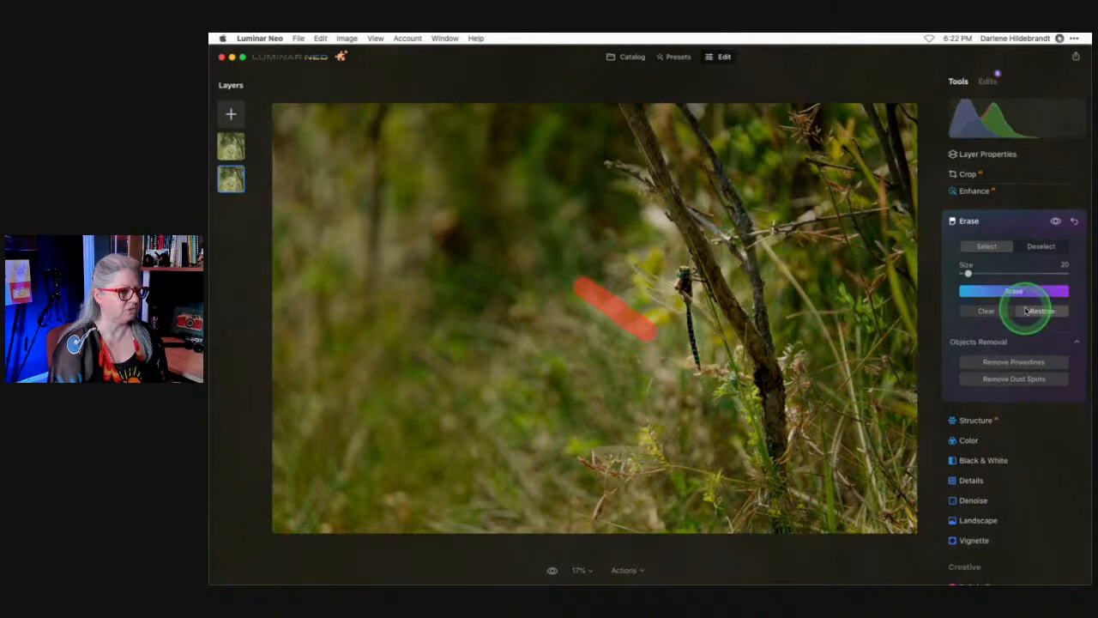
pyautogui.click(986, 312)
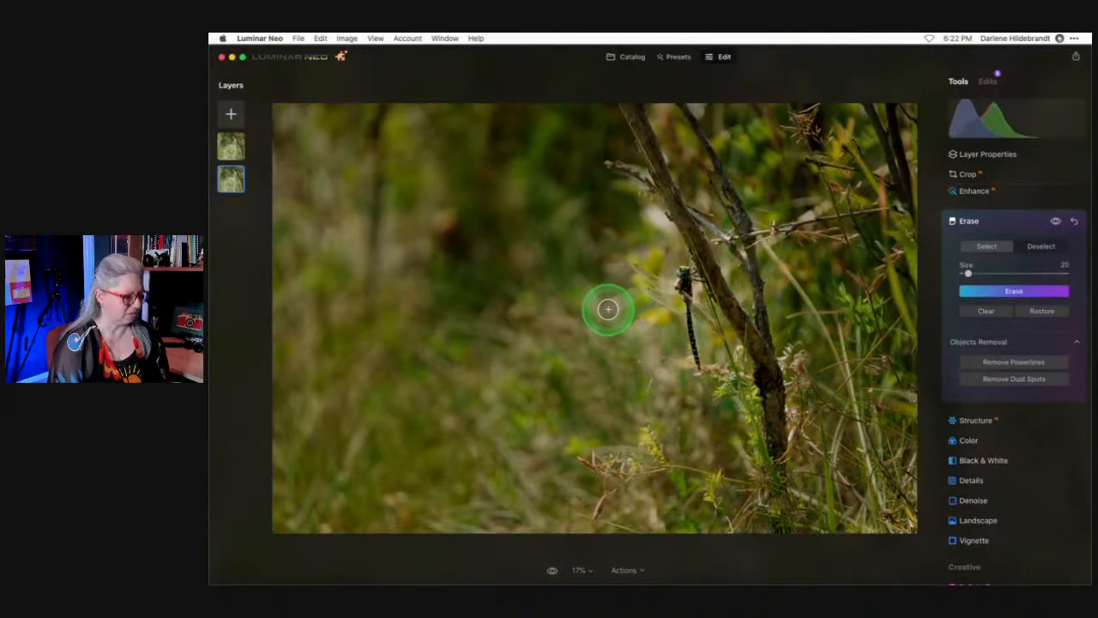
# Try to erase the bright diagonal strip of background just left of the dragonfly's wings.
pyautogui.scroll(2, 608, 308)
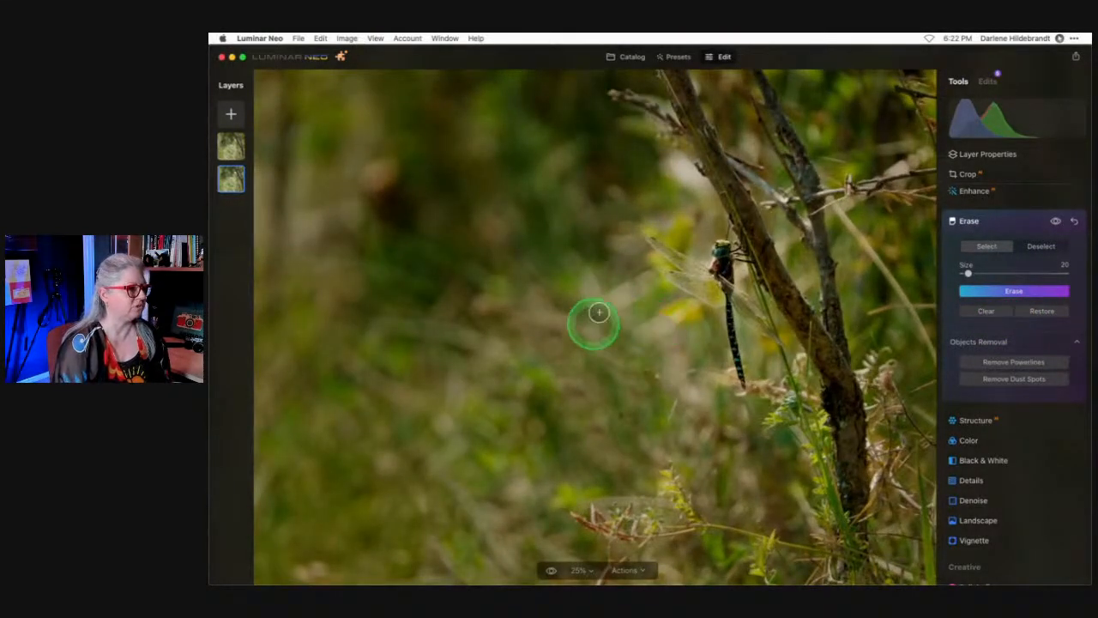
pyautogui.moveTo(610, 273); pyautogui.dragTo(674, 334)
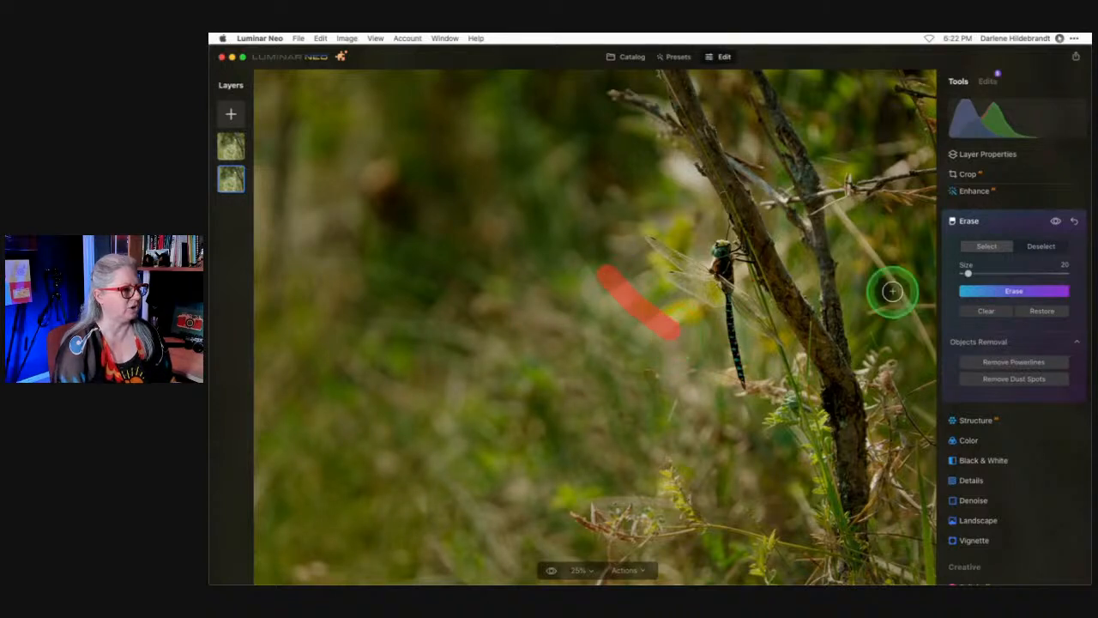
pyautogui.click(999, 292)
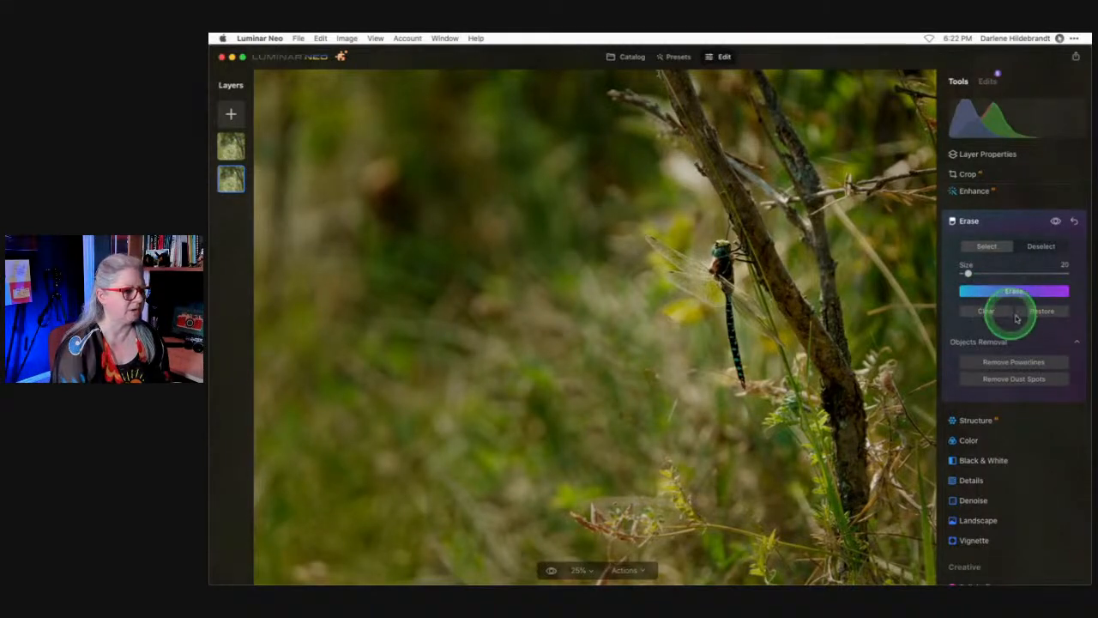
# Restore the original background across the erased area left of the dragonfly's wings and tail.
pyautogui.click(624, 282)
pyautogui.moveTo(606, 300)
pyautogui.mouseDown()
pyautogui.moveTo(634, 287)
pyautogui.moveTo(653, 295)
pyautogui.moveTo(680, 337)
pyautogui.moveTo(595, 287)
pyautogui.moveTo(677, 342)
pyautogui.mouseUp()
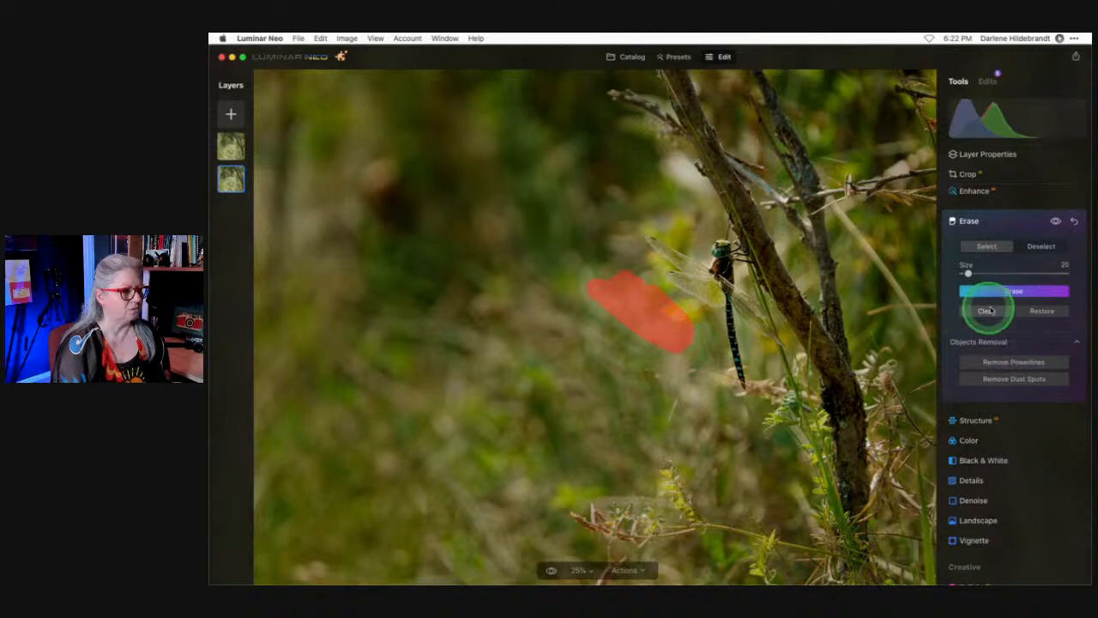
pyautogui.click(1043, 311)
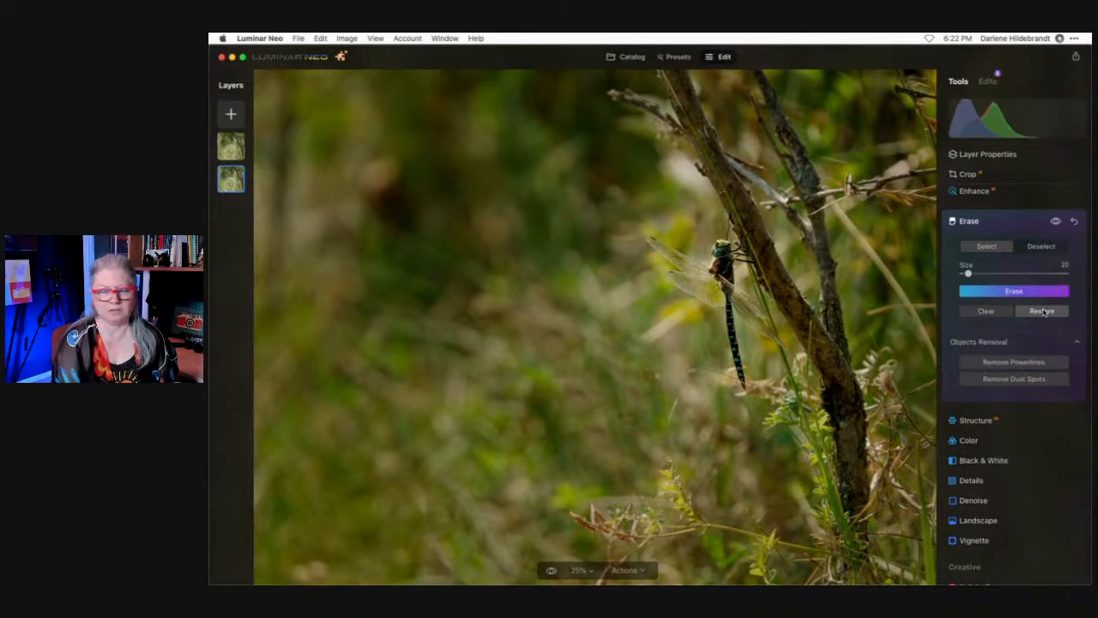
# Erase the restored pale stem left of the dragonfly's tail in small separate spots, working toward the yellow leaf.
pyautogui.click(646, 337)
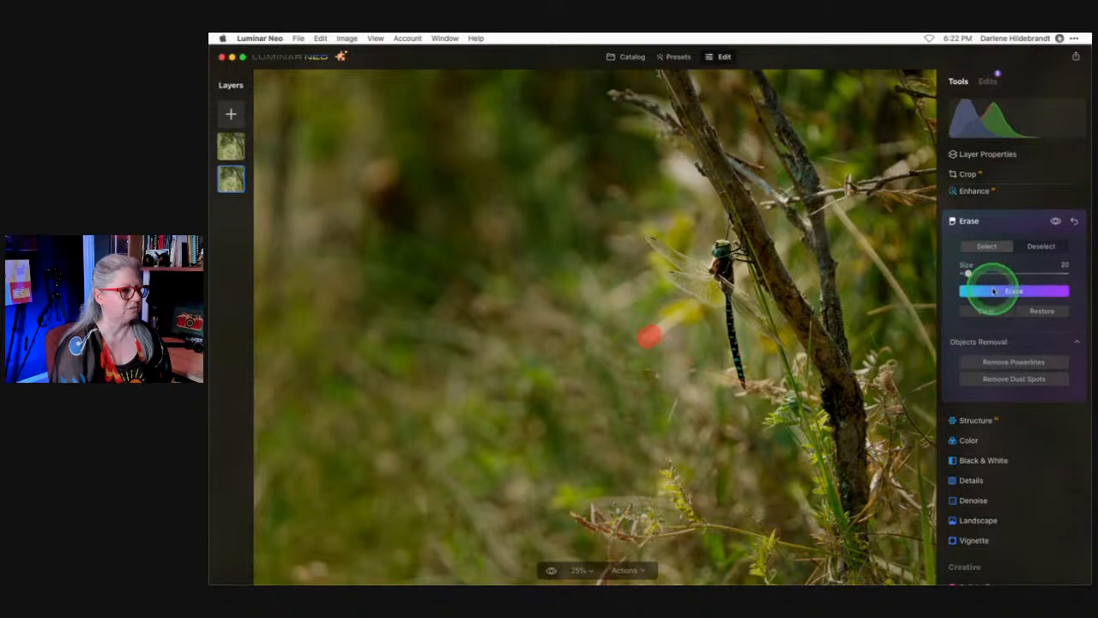
pyautogui.click(992, 291)
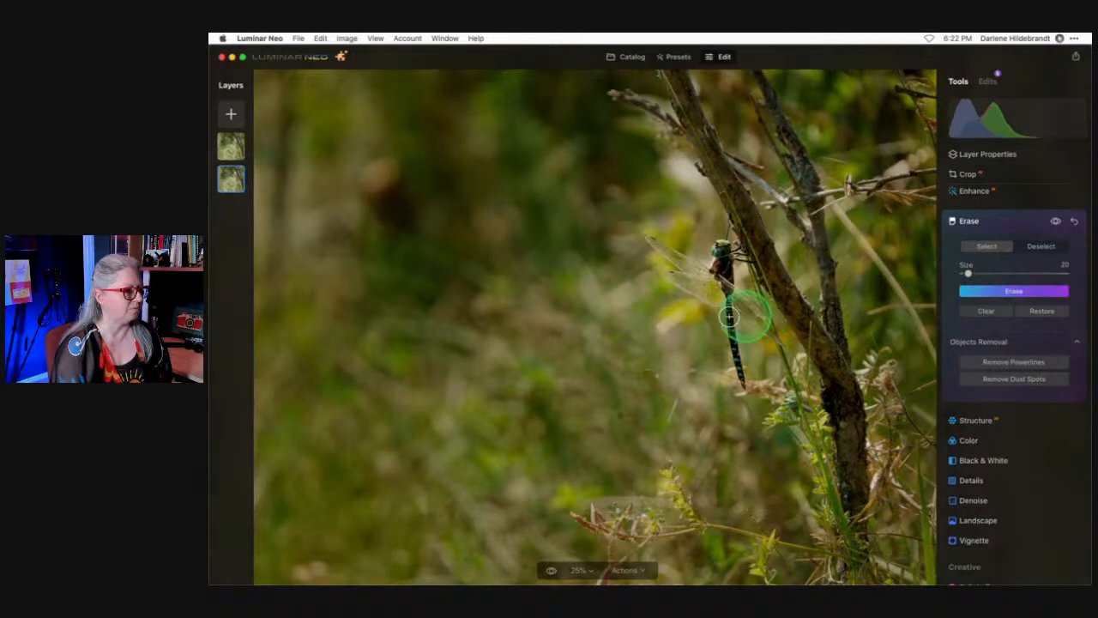
pyautogui.click(665, 327)
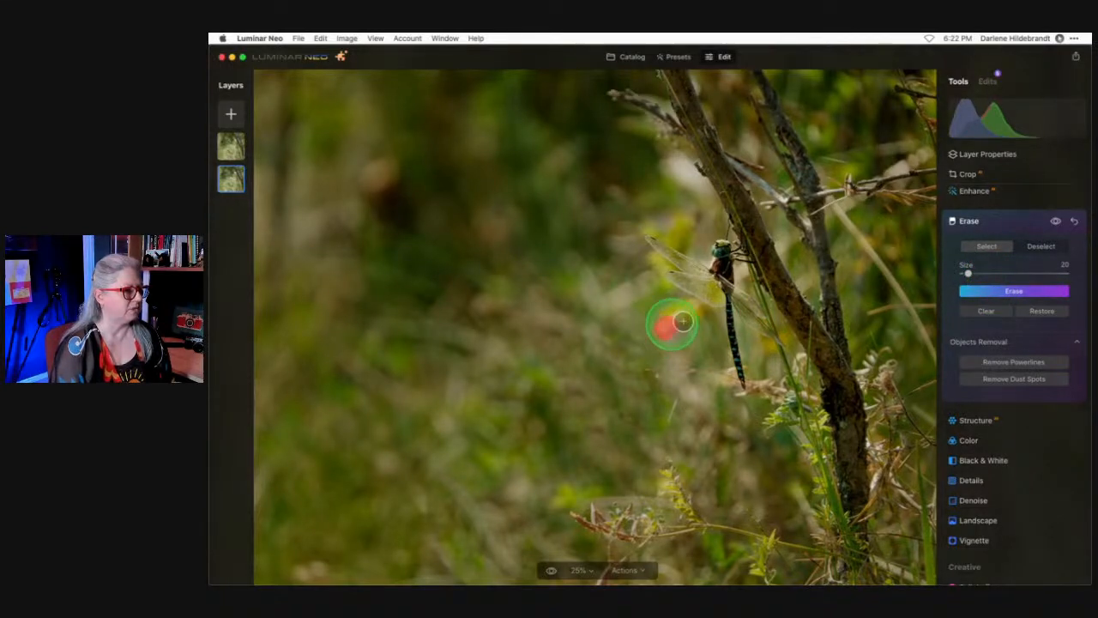
pyautogui.click(1012, 289)
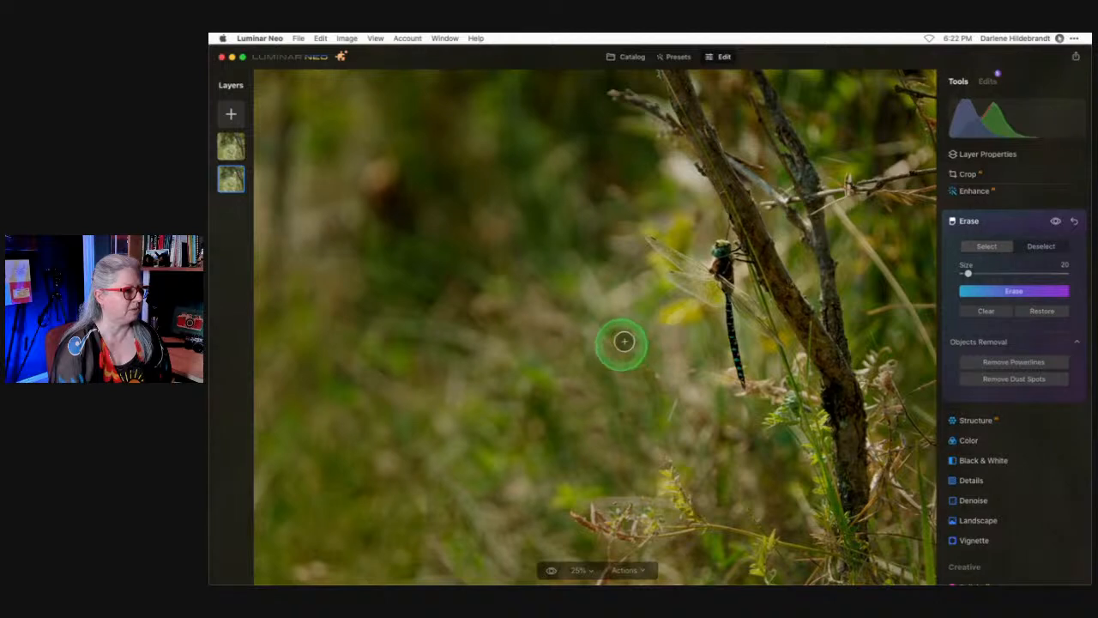
pyautogui.click(675, 318)
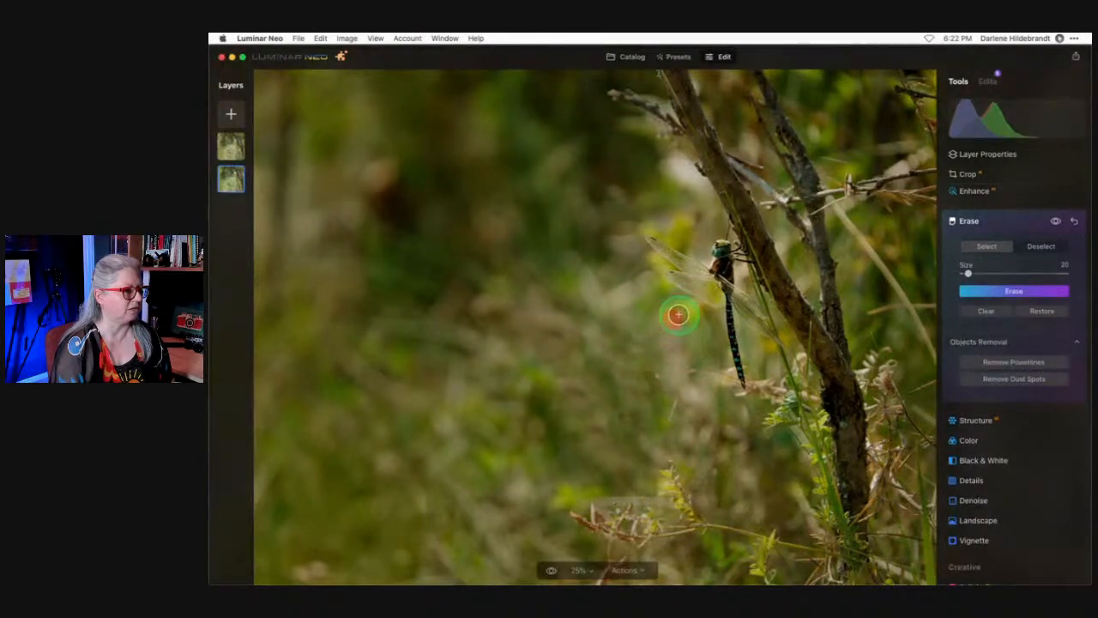
pyautogui.click(1005, 292)
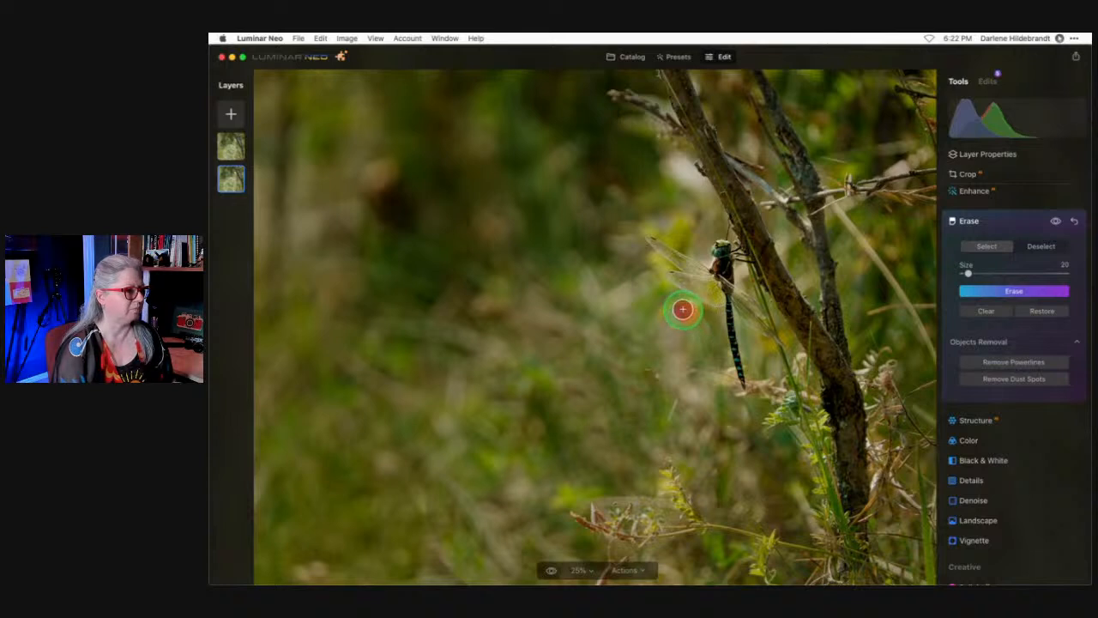
# Erase the remaining yellow leaf below the dragonfly's wings and the bright blurred patch to the left of them.
pyautogui.moveTo(682, 308); pyautogui.dragTo(643, 329)
pyautogui.click(997, 293)
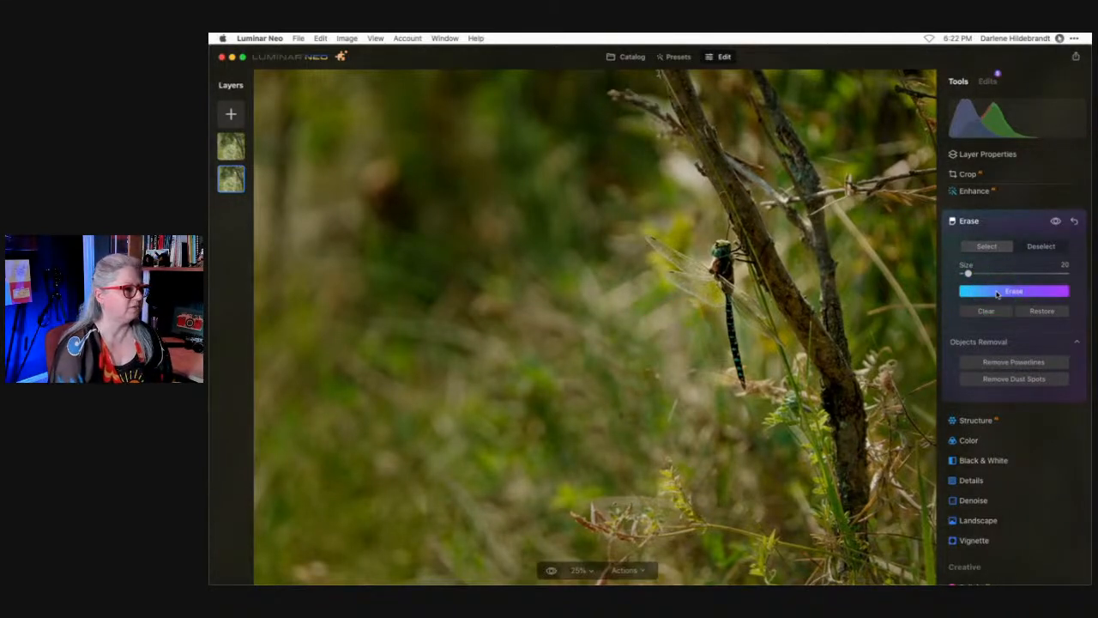
pyautogui.click(661, 336)
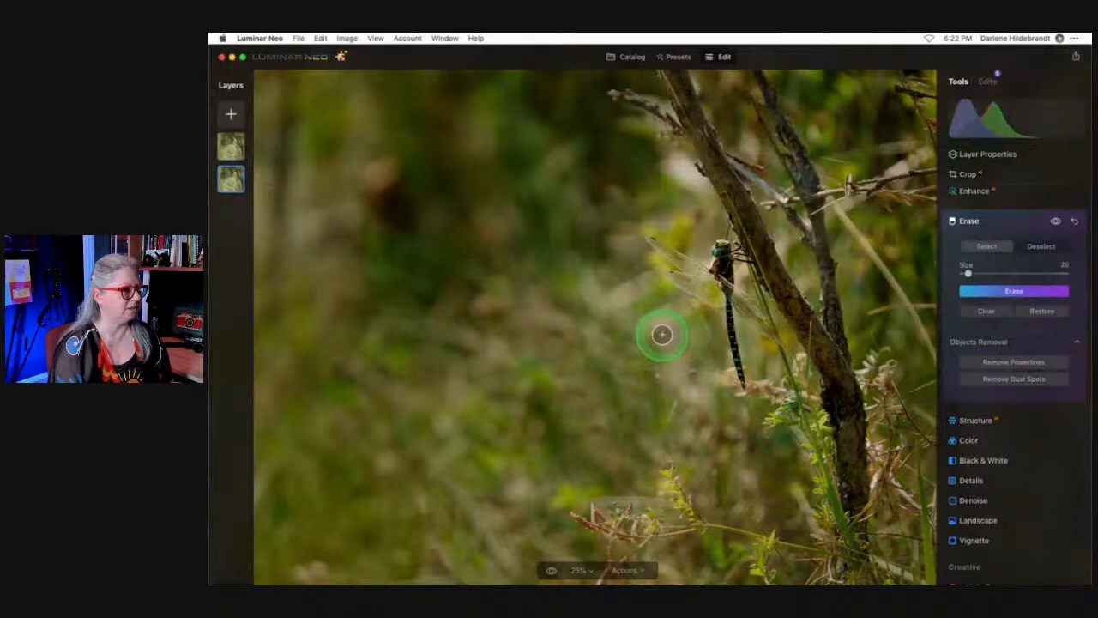
pyautogui.click(983, 293)
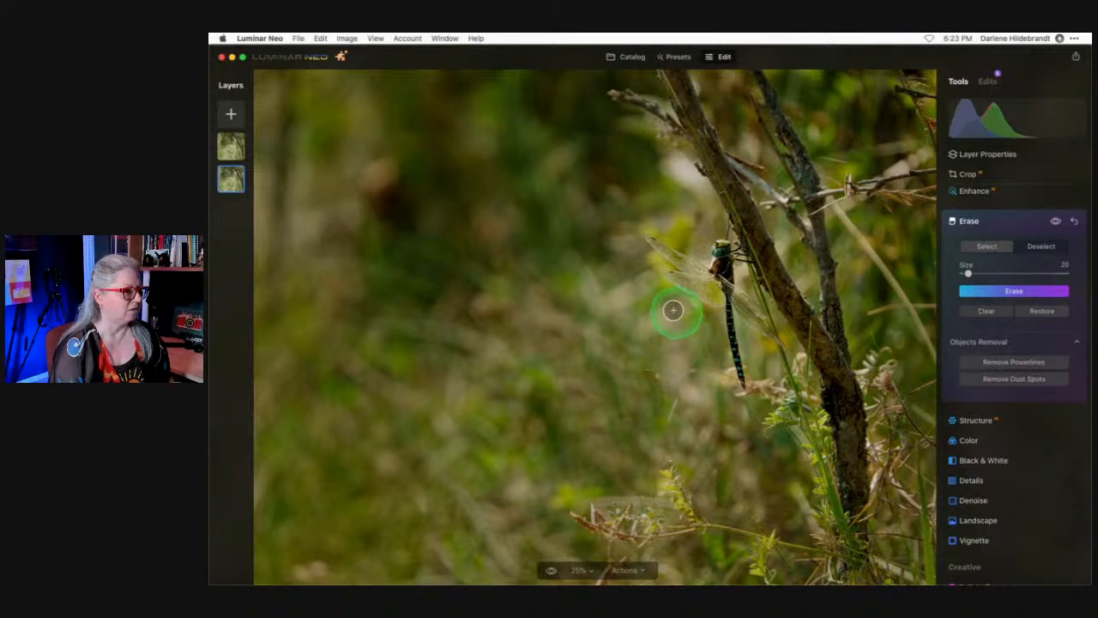
pyautogui.click(1002, 290)
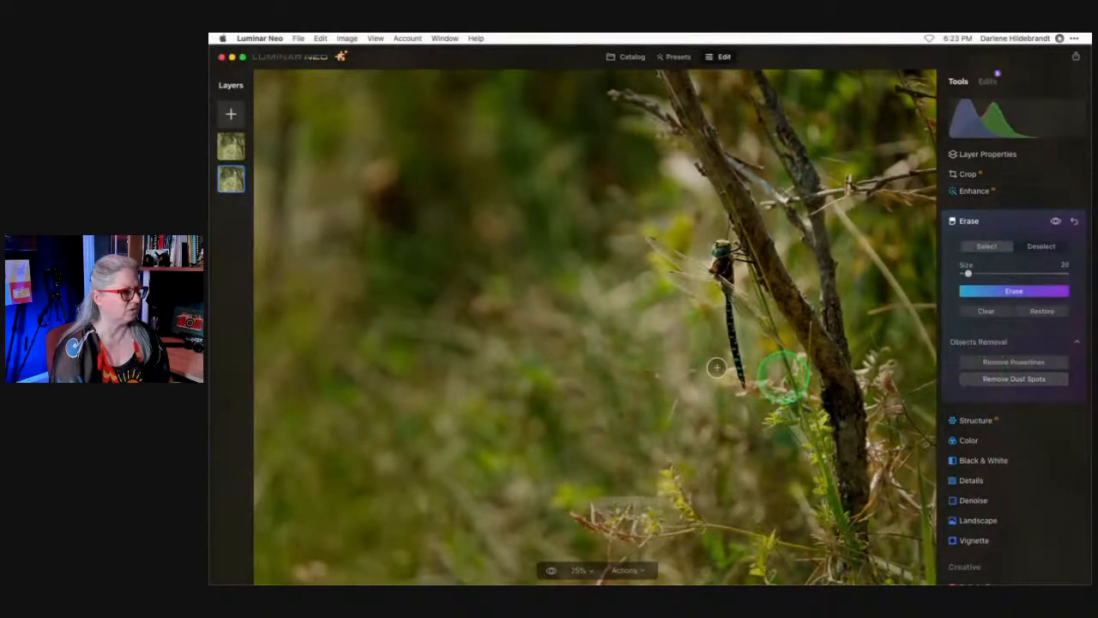
pyautogui.moveTo(637, 283)
pyautogui.mouseDown()
pyautogui.moveTo(607, 289)
pyautogui.moveTo(591, 275)
pyautogui.moveTo(605, 283)
pyautogui.mouseUp()
pyautogui.click(979, 292)
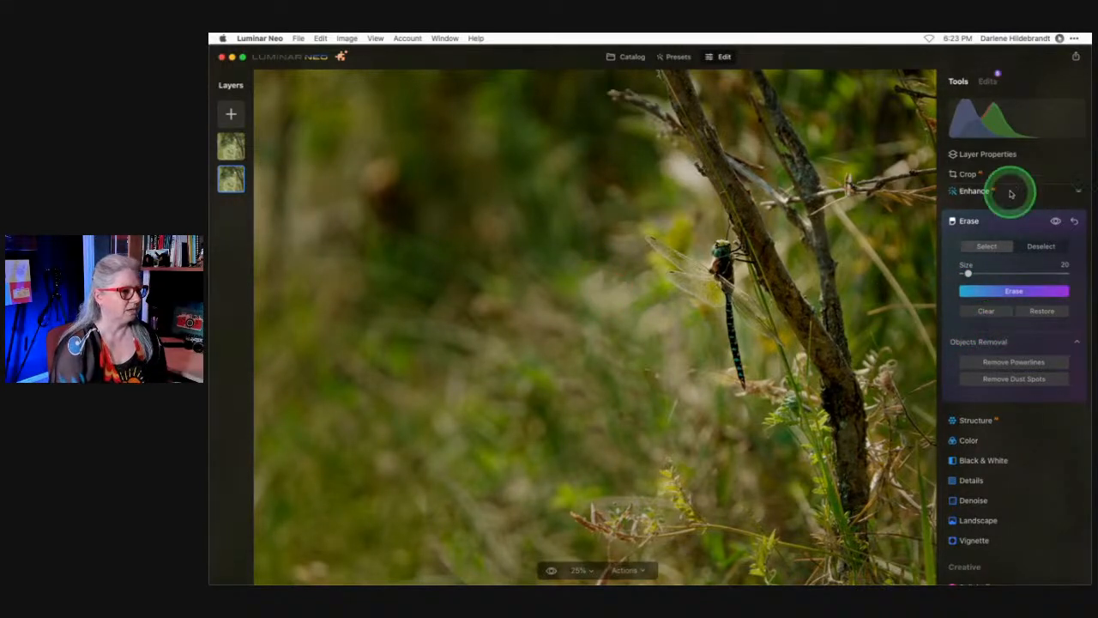
# Close the Erase tool, fit the whole photo in view, and compare it before and after the edits.
pyautogui.click(1014, 218)
pyautogui.doubleClick(764, 274)
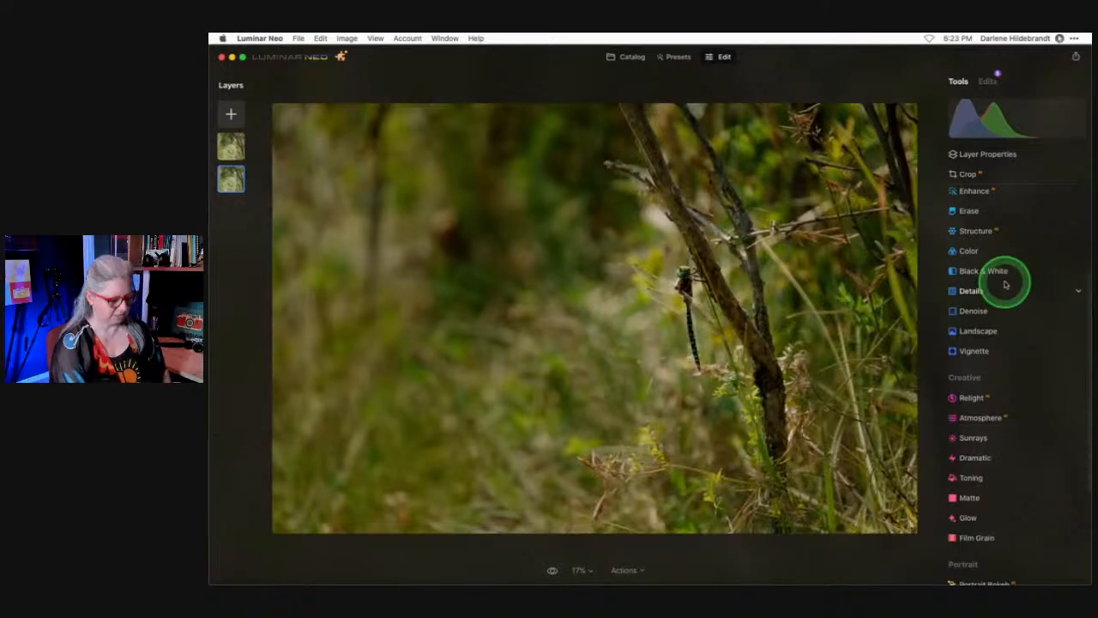
pyautogui.press('\\')
pyautogui.press('\\')
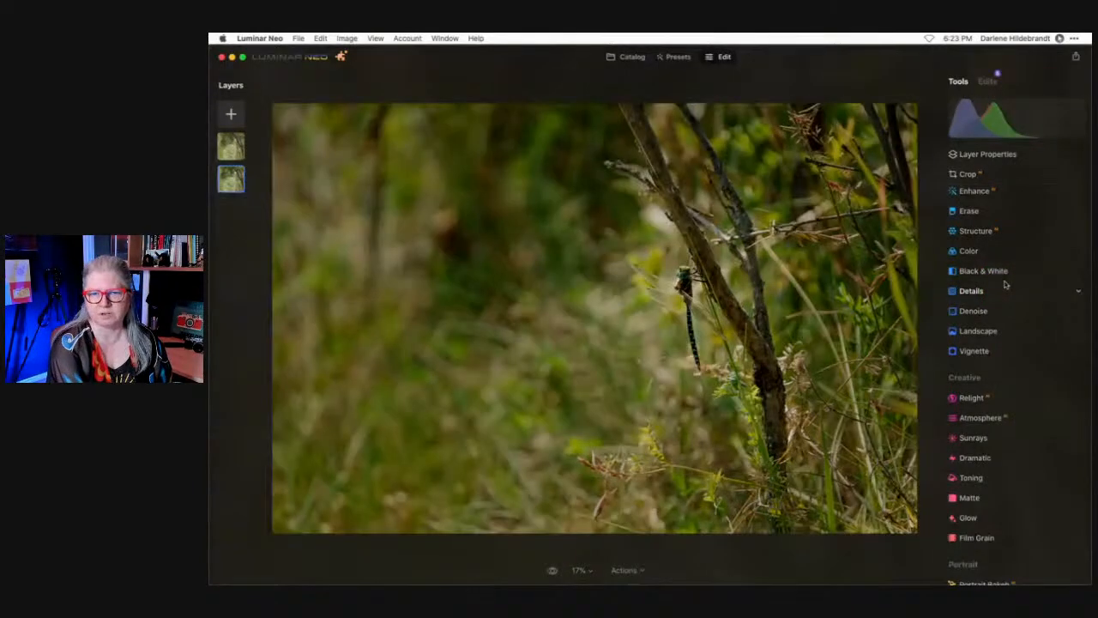
pyautogui.press('\\')
pyautogui.press('\\')
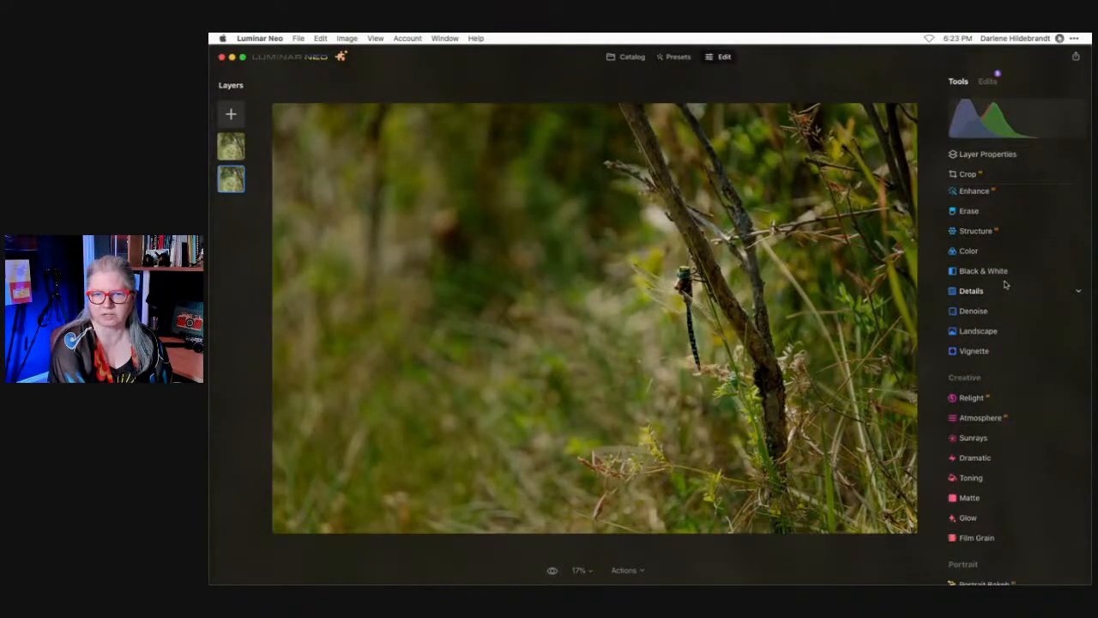
# Compare the dragonfly photo with its unedited original once more.
pyautogui.press('\\')
pyautogui.press('\\')
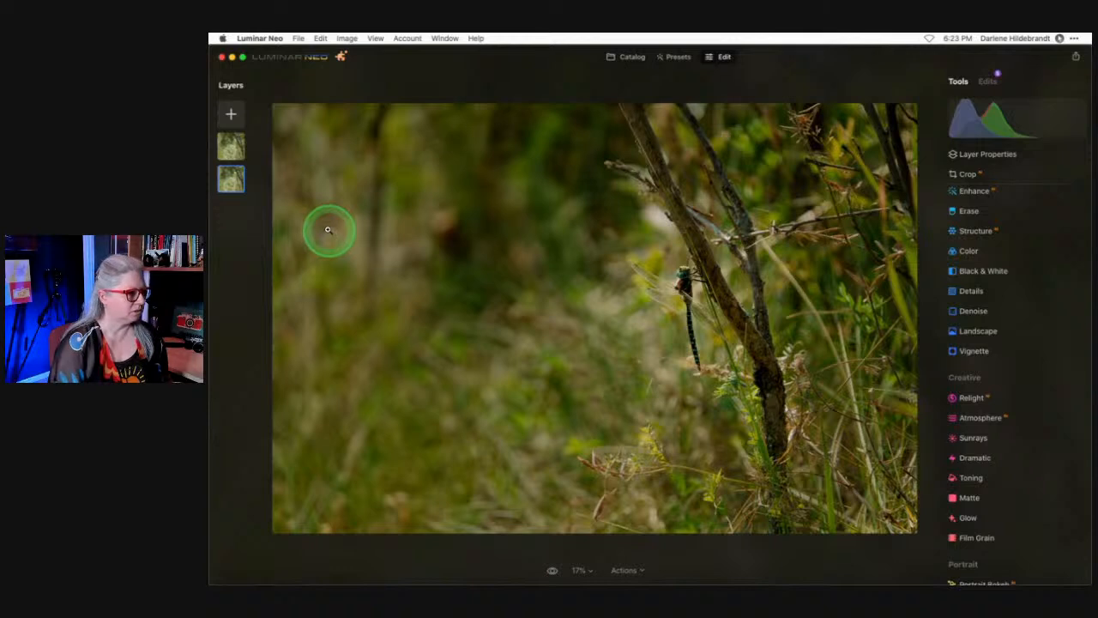
# Add a vignette to the base layer with amount -66, size 0, roundness 52 and feather -100.
pyautogui.click(973, 350)
pyautogui.click(963, 417)
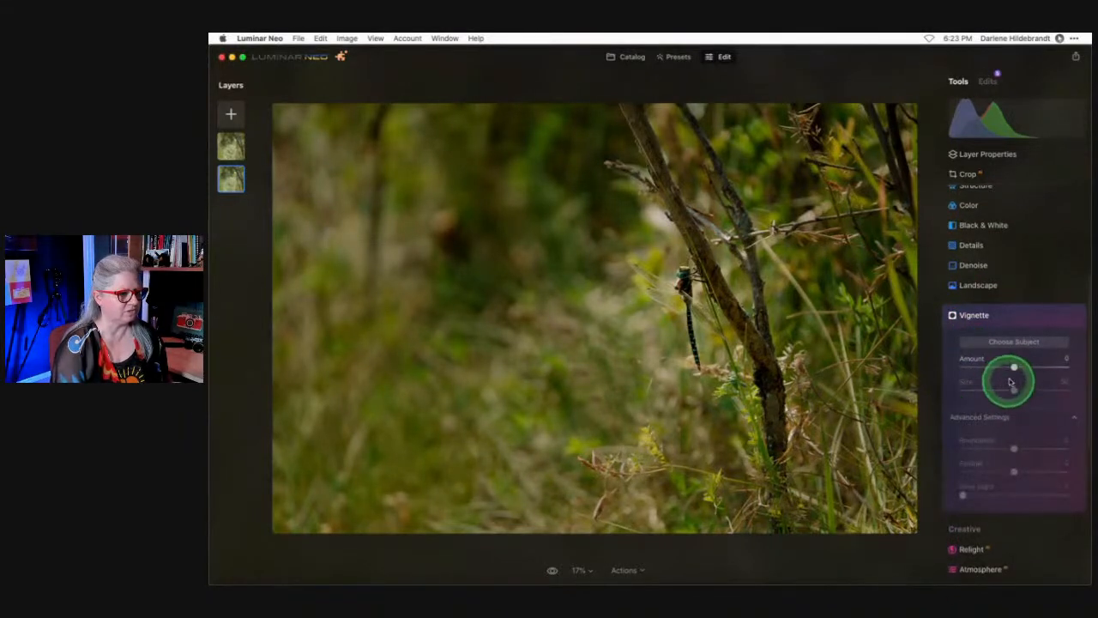
pyautogui.moveTo(1013, 367); pyautogui.dragTo(979, 367)
pyautogui.click(965, 471)
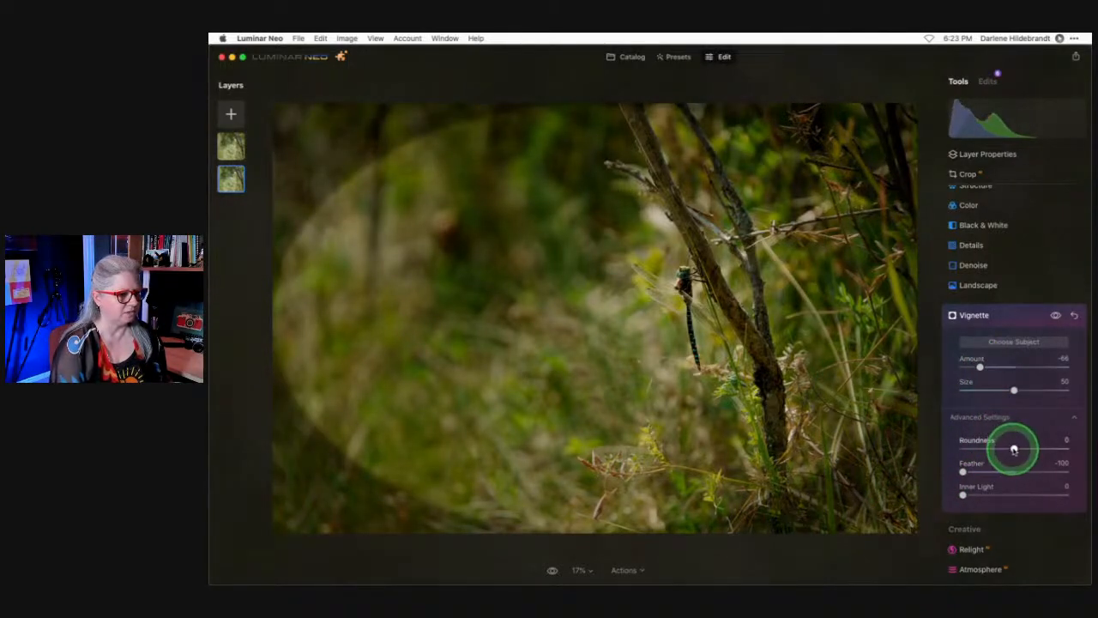
pyautogui.moveTo(1012, 448); pyautogui.dragTo(1040, 448)
pyautogui.moveTo(1014, 390); pyautogui.dragTo(961, 391)
# Centre the vignette near the dragonfly, set its feather to 48 and amount to -44, and close the Vignette tool.
pyautogui.click(1004, 340)
pyautogui.click(705, 307)
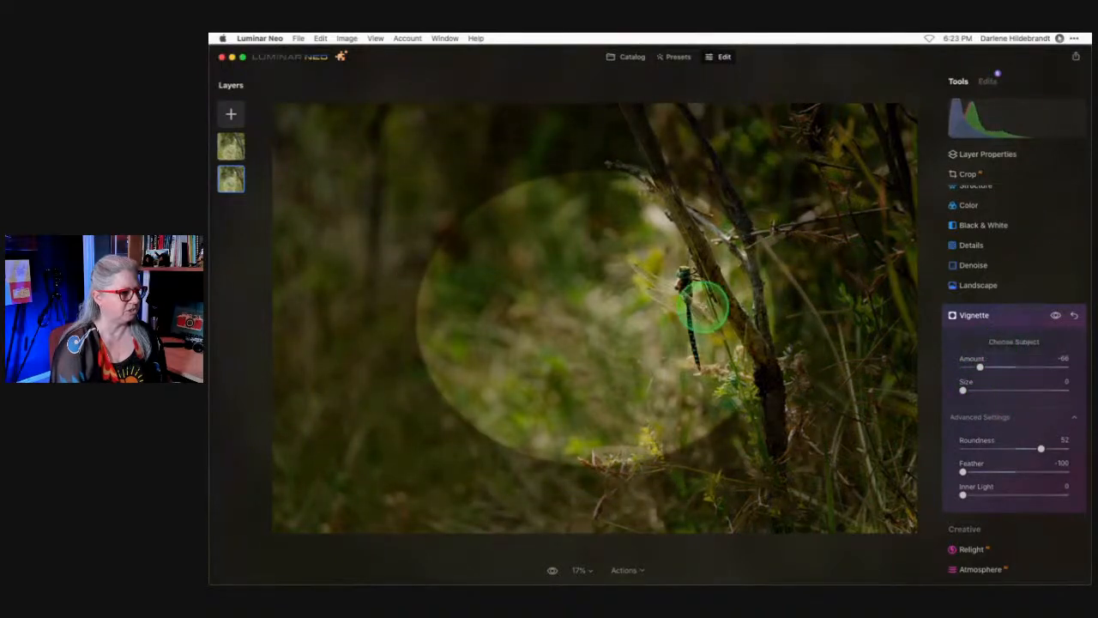
pyautogui.click(718, 315)
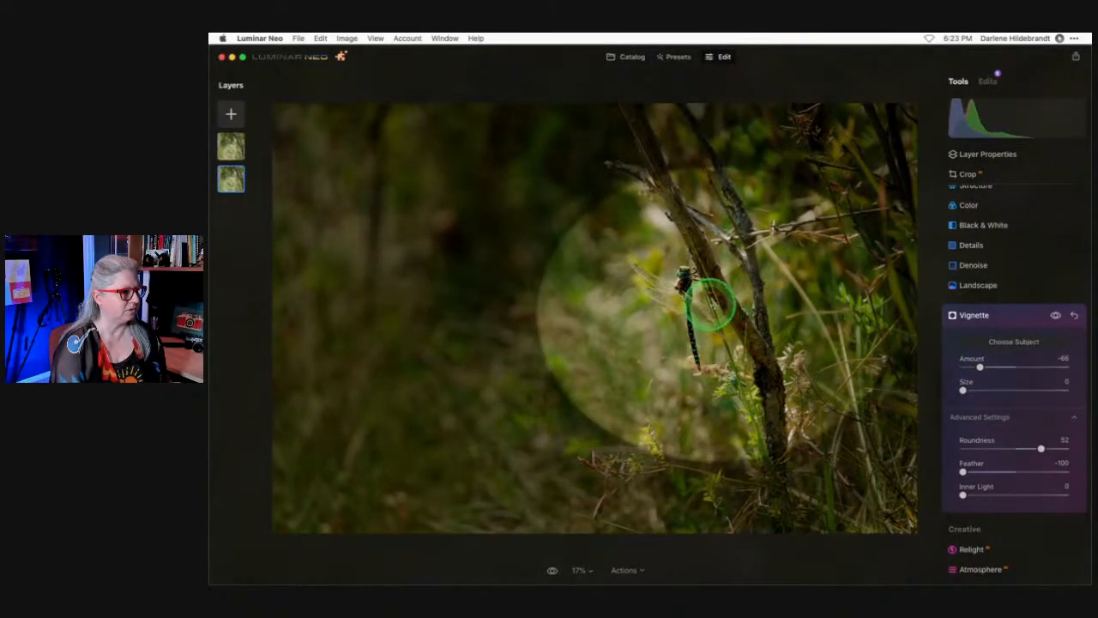
pyautogui.click(1039, 472)
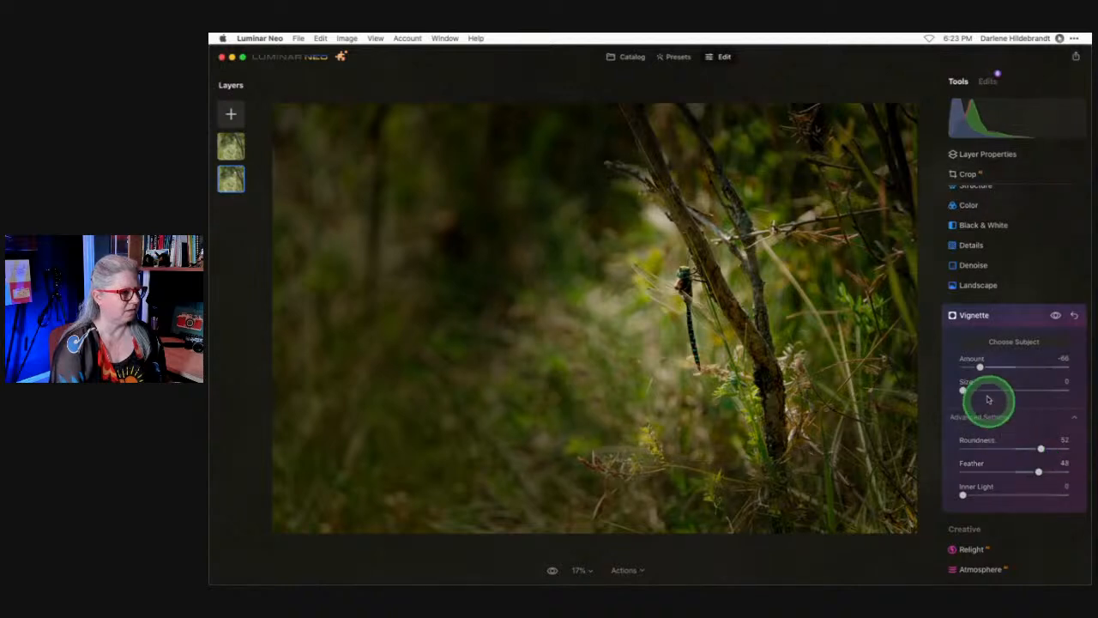
pyautogui.moveTo(978, 367)
pyautogui.mouseDown()
pyautogui.moveTo(999, 366)
pyautogui.moveTo(989, 367)
pyautogui.mouseUp()
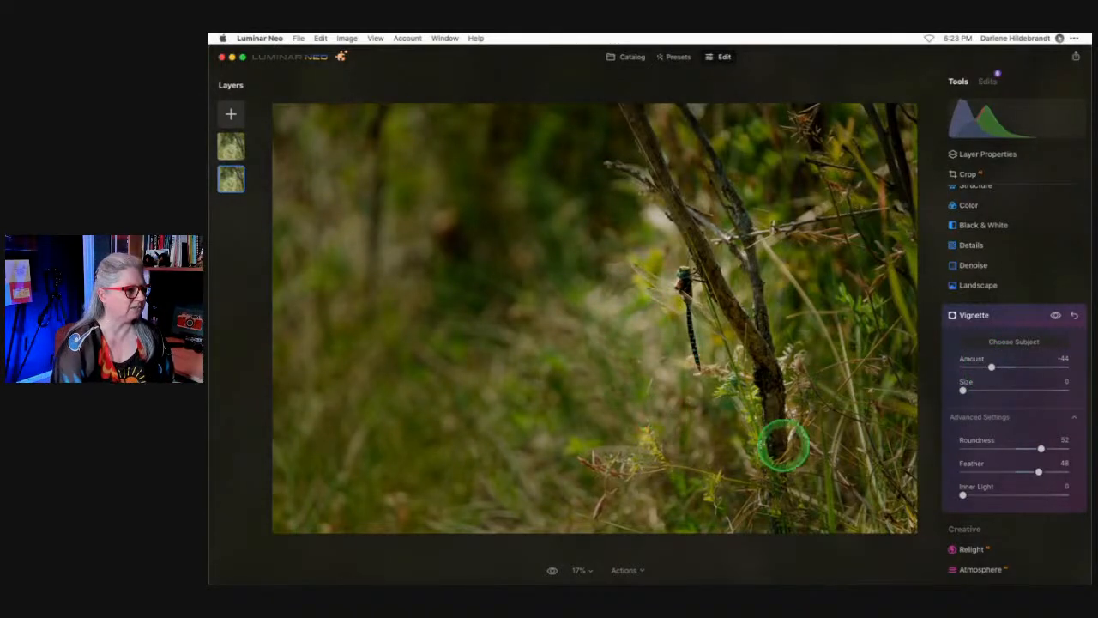
pyautogui.click(1021, 323)
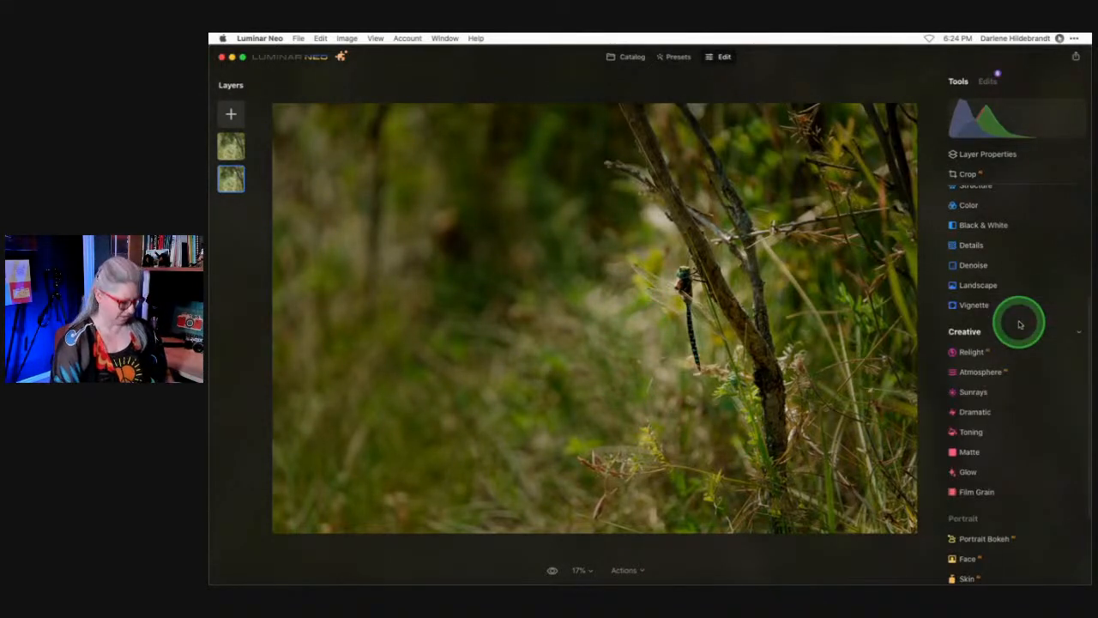
# View the dragonfly photo full screen, compare it before and after the edits, and return to the editing view.
pyautogui.press('f')
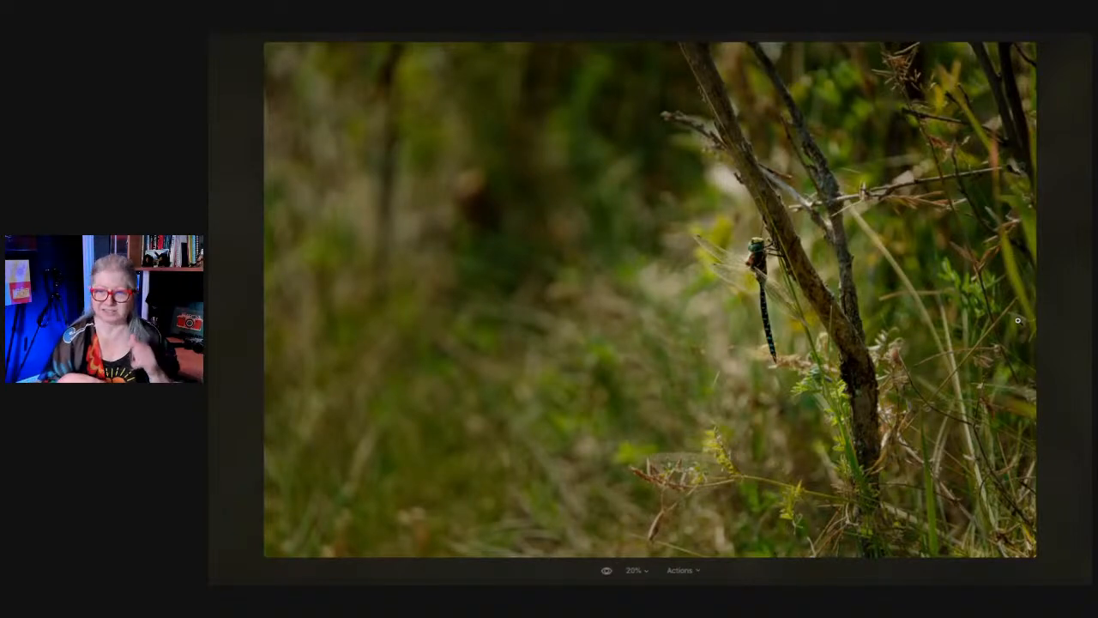
pyautogui.press('\\')
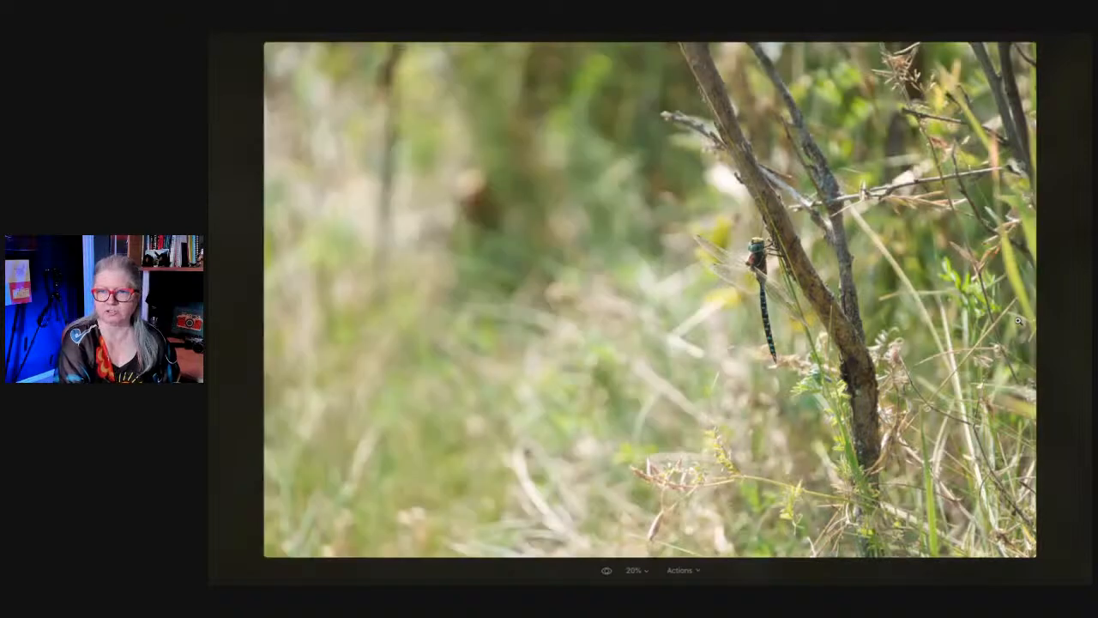
pyautogui.press('\\')
pyautogui.press('\\')
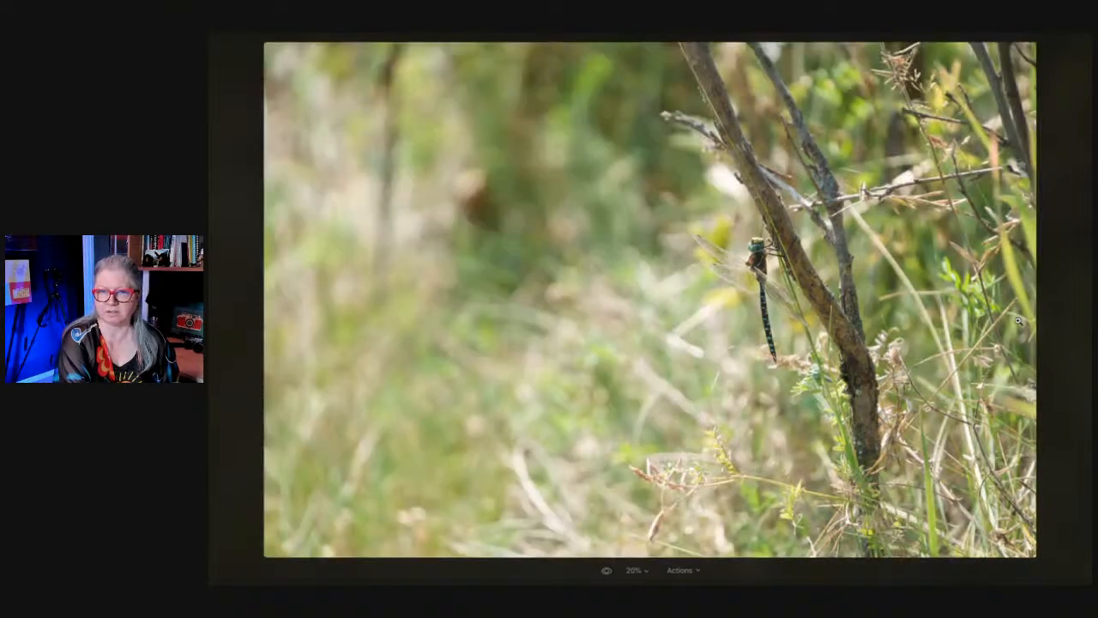
pyautogui.press('\\')
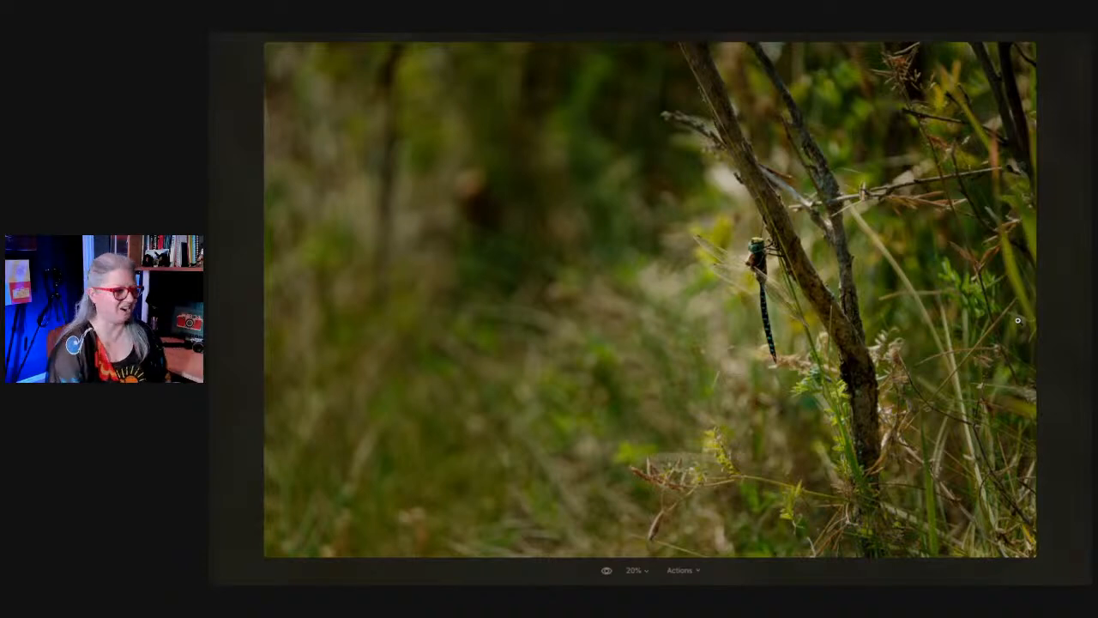
pyautogui.press('f')
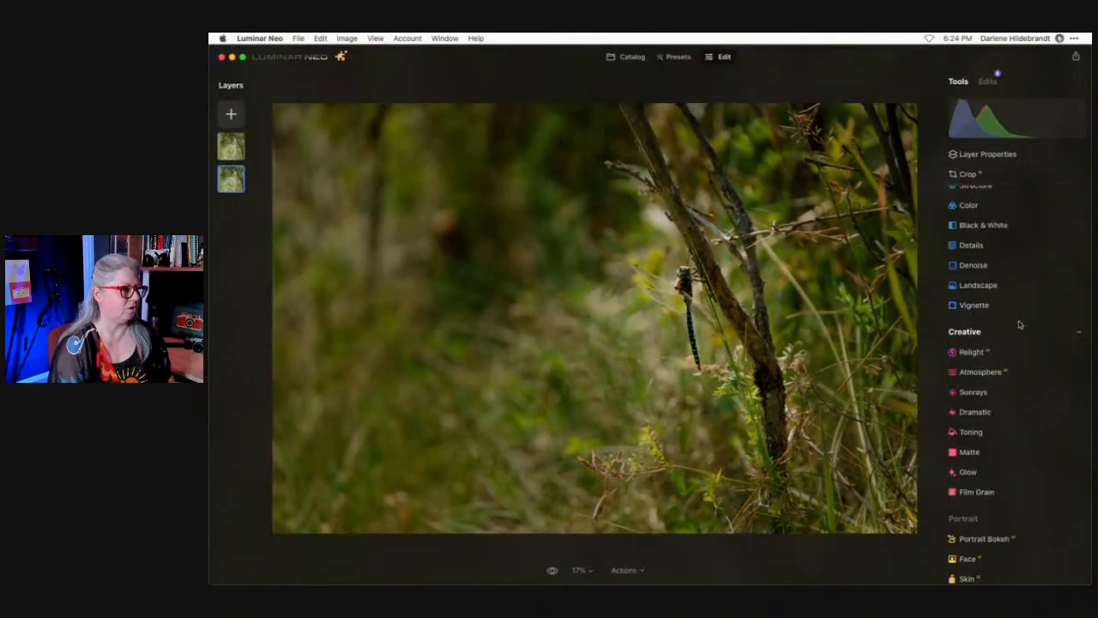
# Crop the dragonfly photo with the AI composition suggestion and shift the image slightly within the frame.
pyautogui.click(1012, 175)
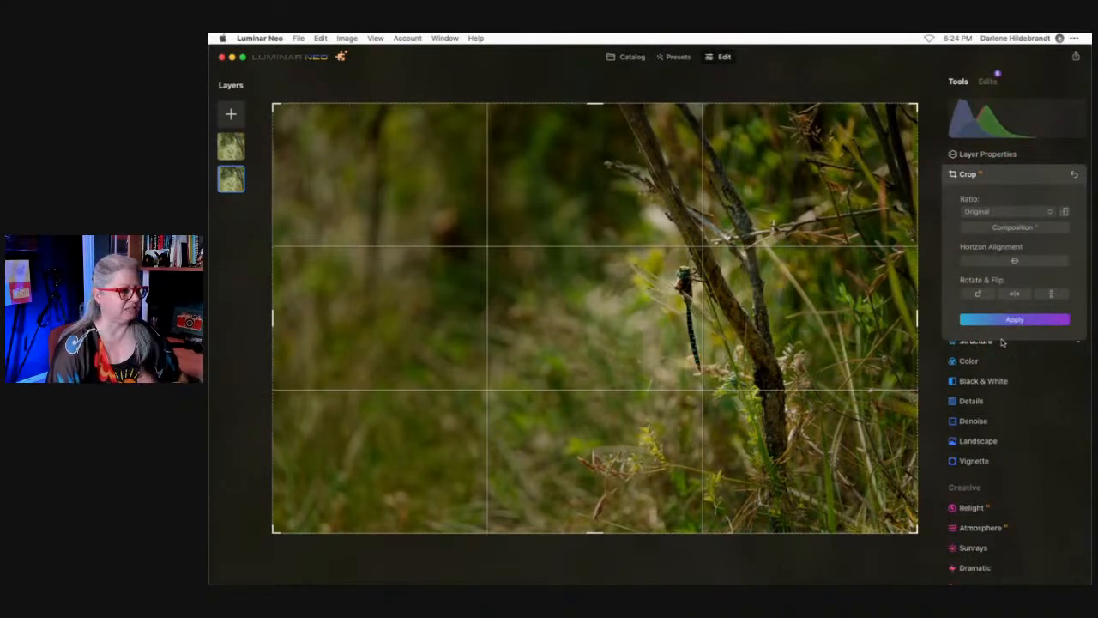
pyautogui.click(1012, 228)
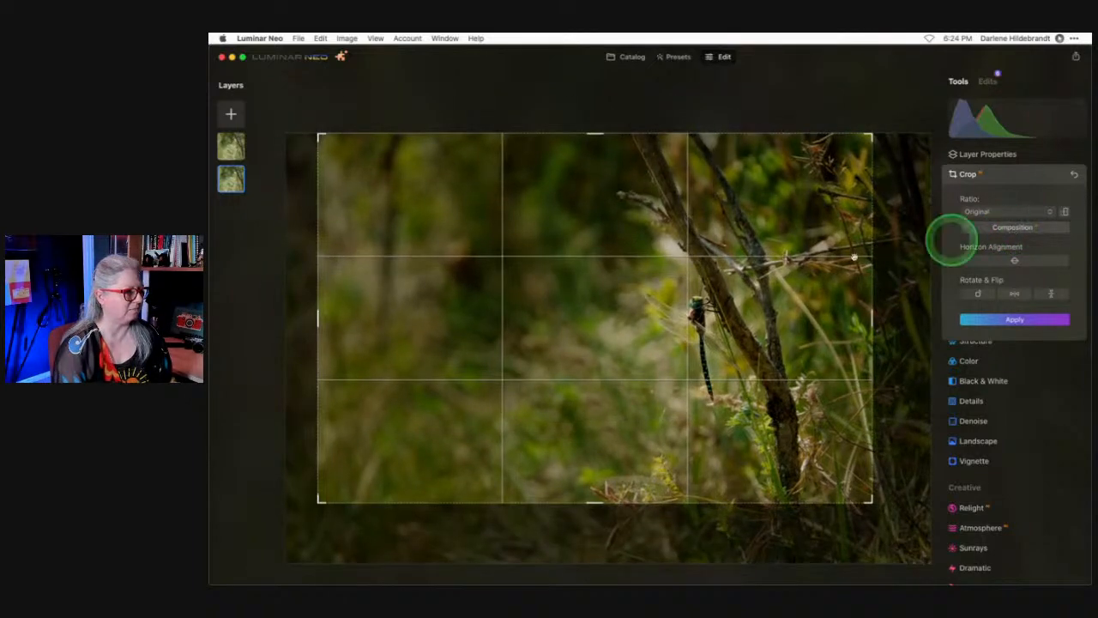
pyautogui.moveTo(702, 370); pyautogui.dragTo(702, 419)
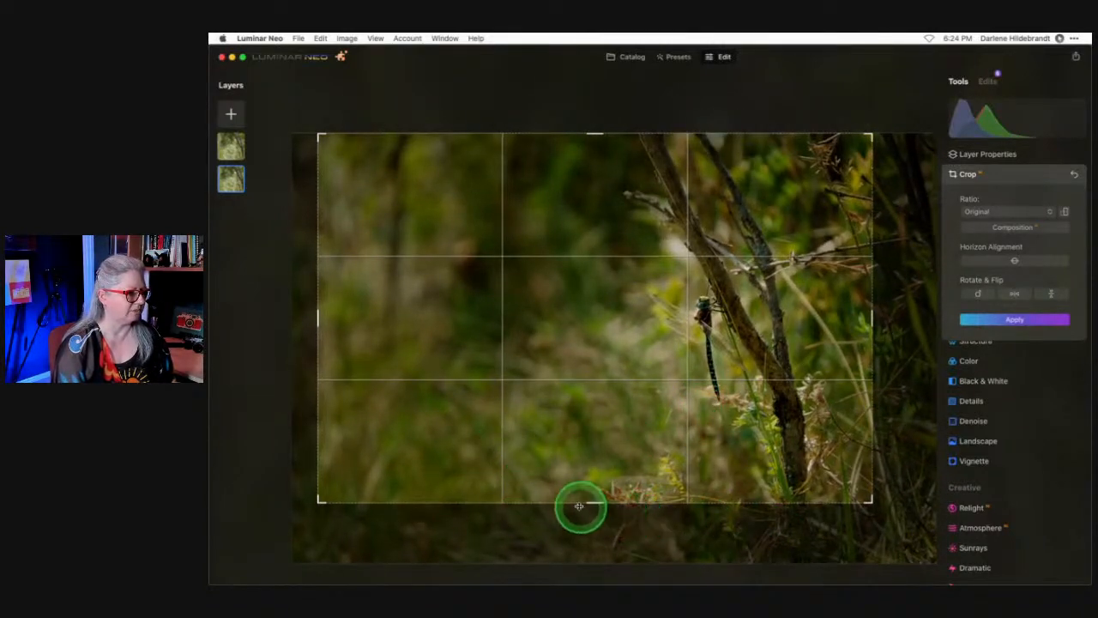
# Set the crop ratio to Free, trim the frame's bottom and left edges, reposition the photo around the dragonfly, and apply the crop.
pyautogui.click(1002, 213)
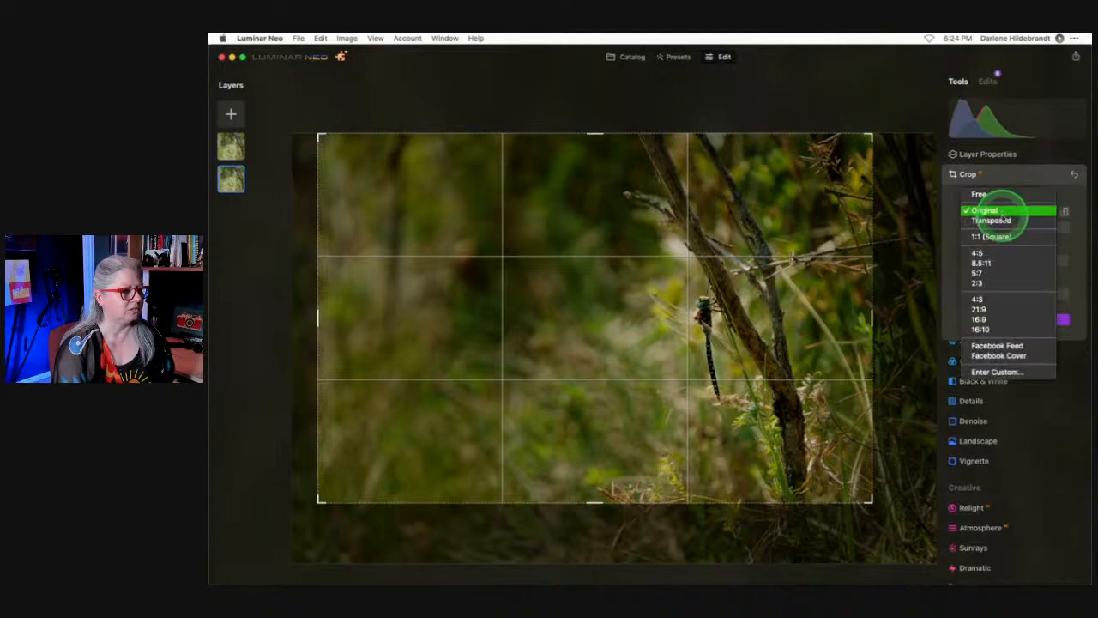
pyautogui.click(995, 192)
pyautogui.moveTo(590, 501); pyautogui.dragTo(585, 473)
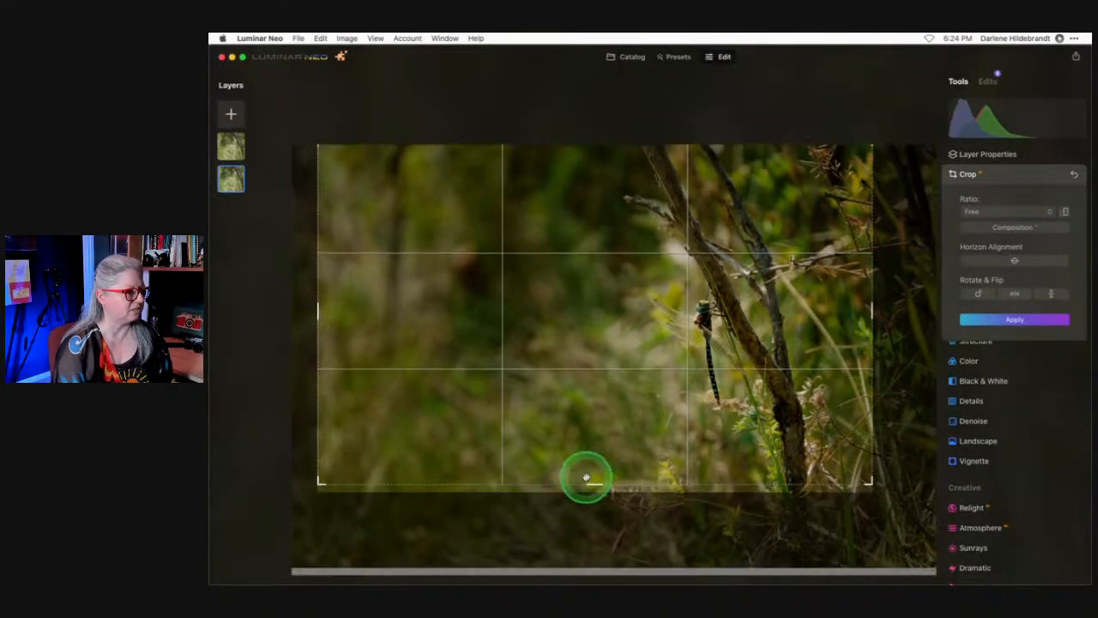
pyautogui.moveTo(318, 317); pyautogui.dragTo(427, 331)
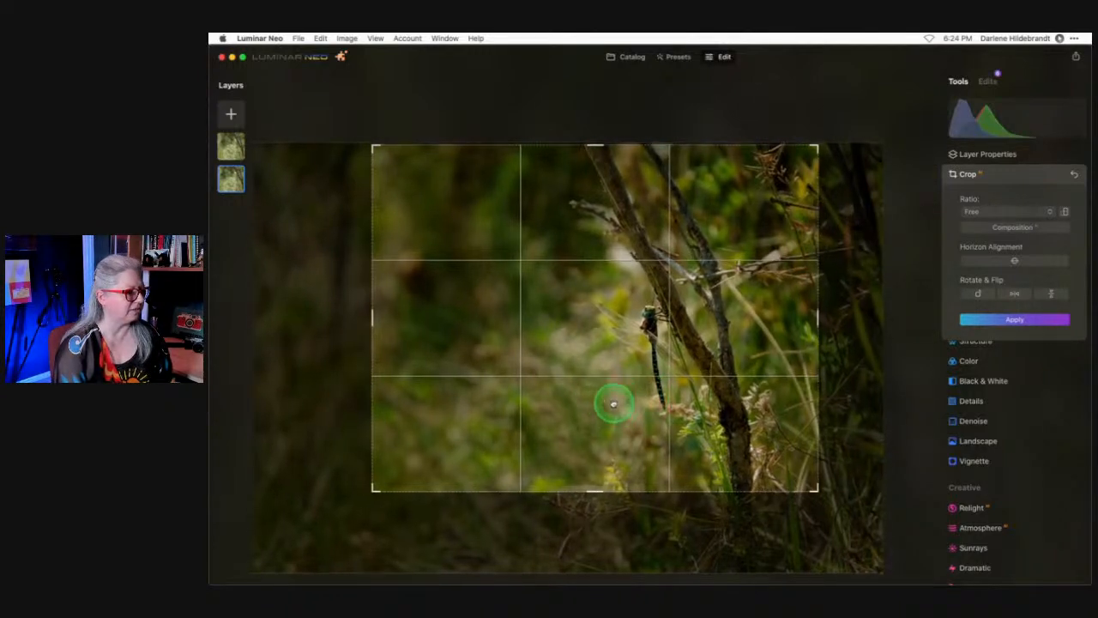
pyautogui.moveTo(614, 408); pyautogui.dragTo(632, 362)
pyautogui.moveTo(834, 360); pyautogui.dragTo(834, 360)
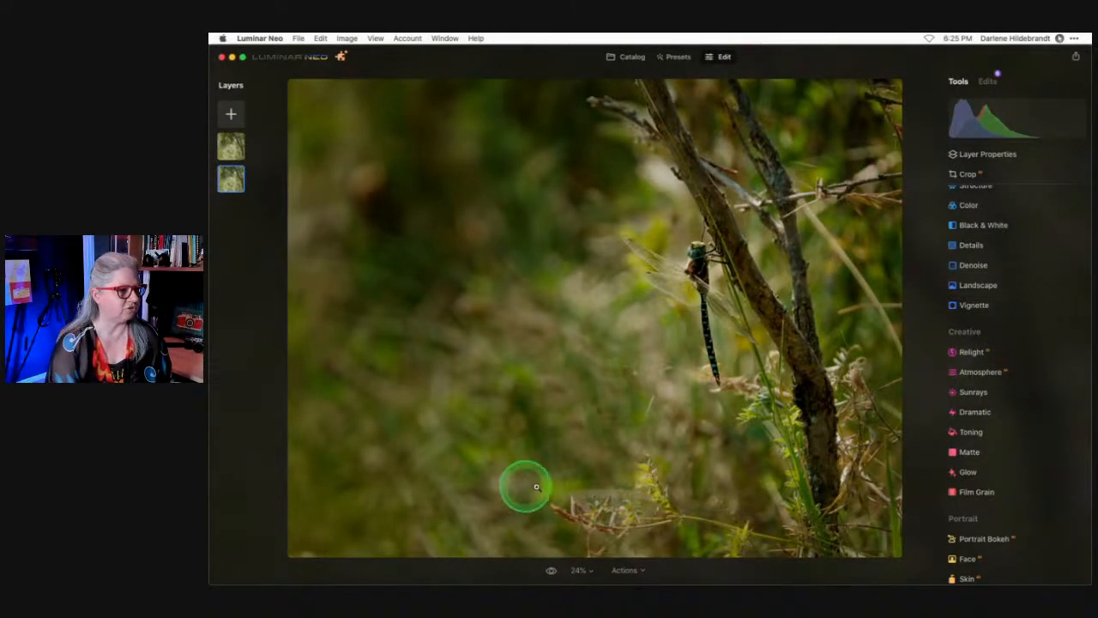
pyautogui.click(976, 310)
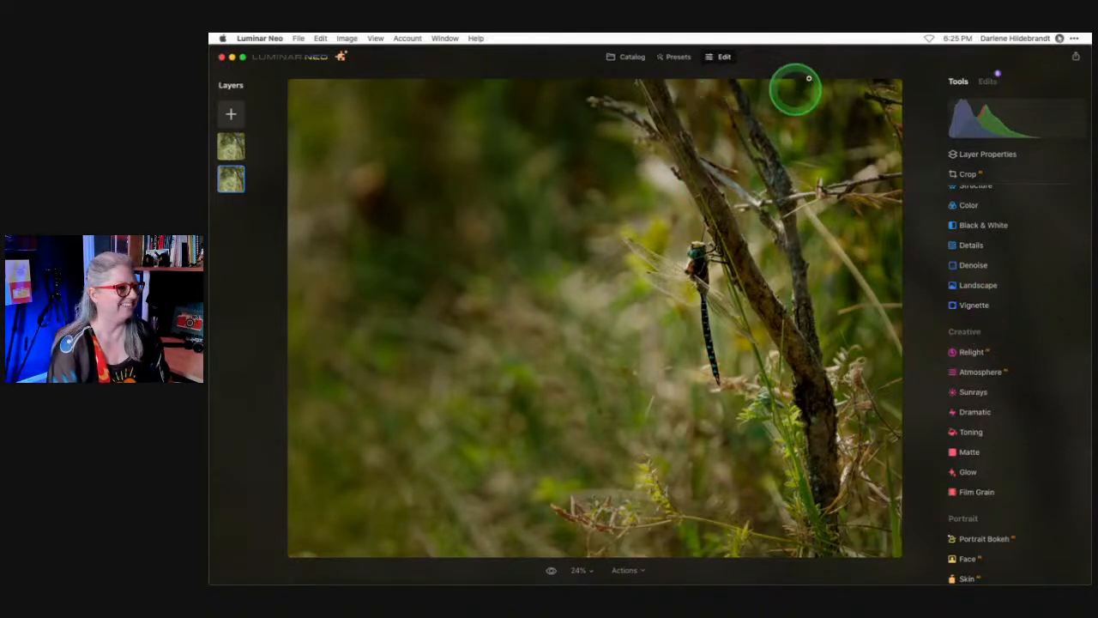
# Return to the catalog and open the cheetah photo for editing.
pyautogui.click(642, 60)
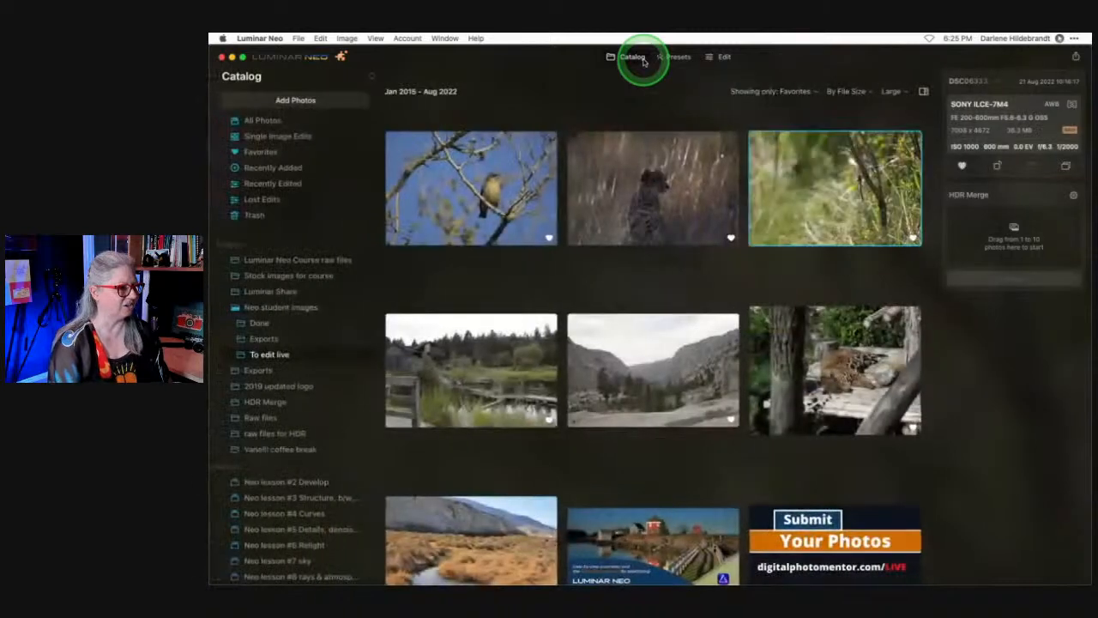
pyautogui.click(884, 283)
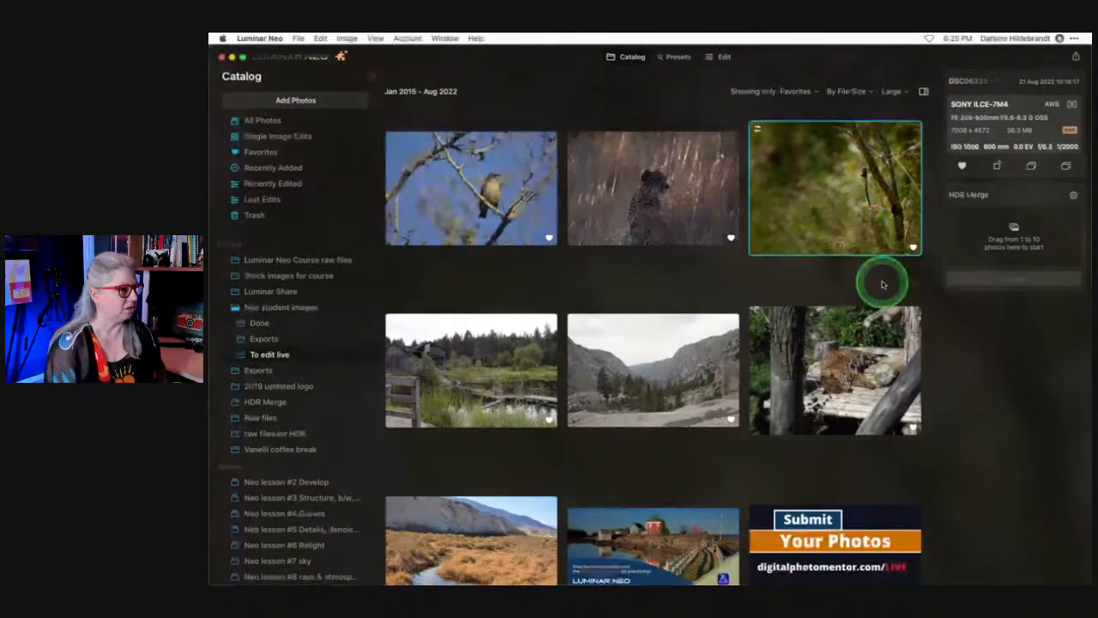
pyautogui.click(649, 206)
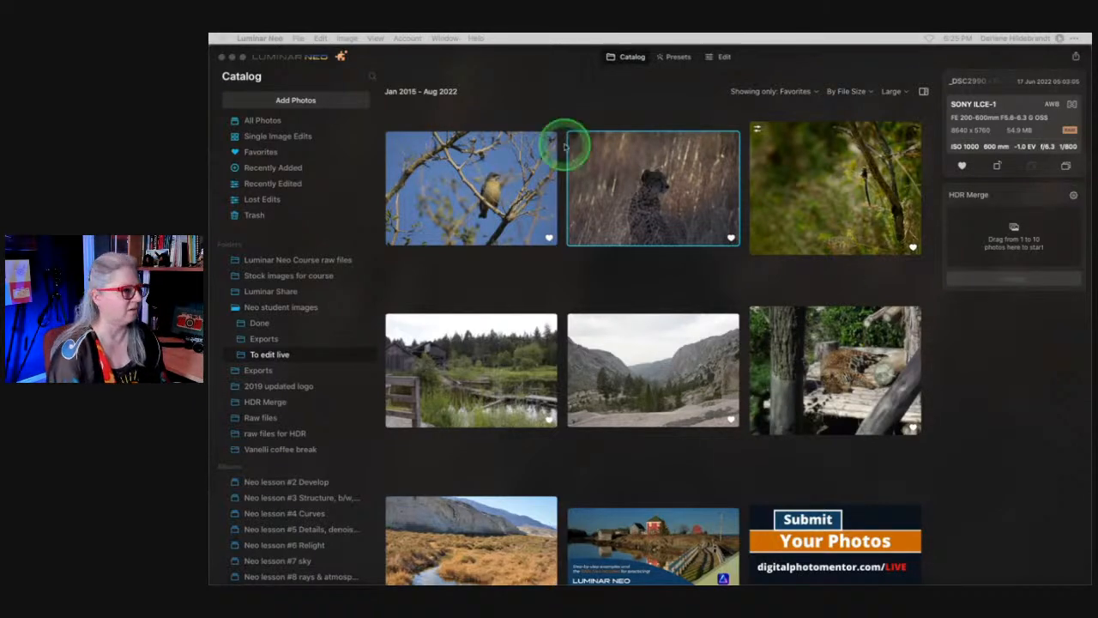
pyautogui.doubleClick(643, 198)
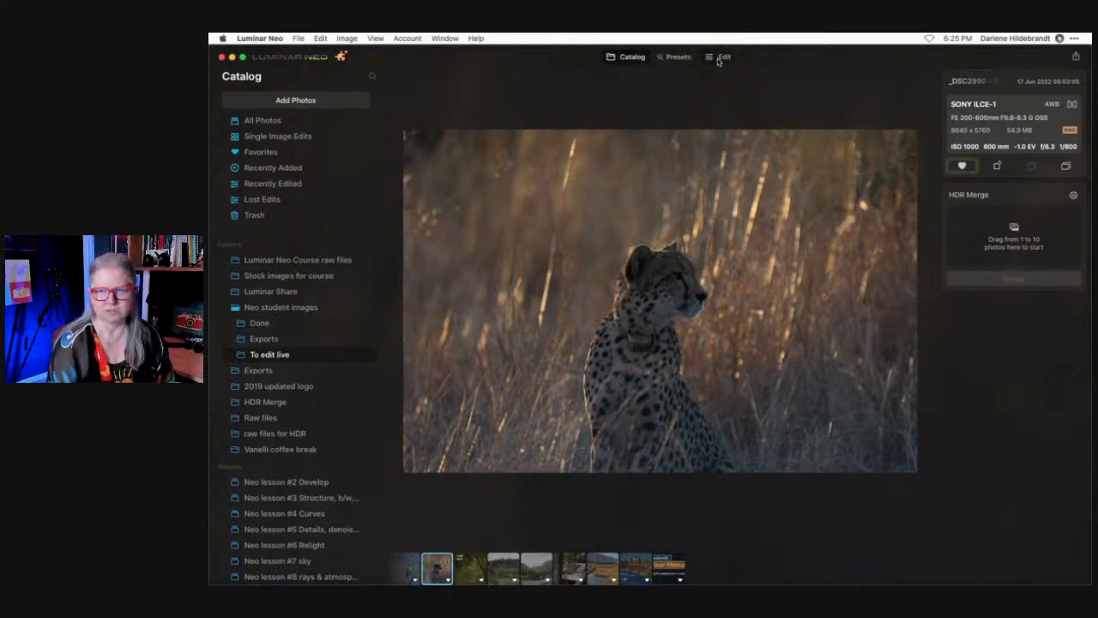
pyautogui.click(719, 60)
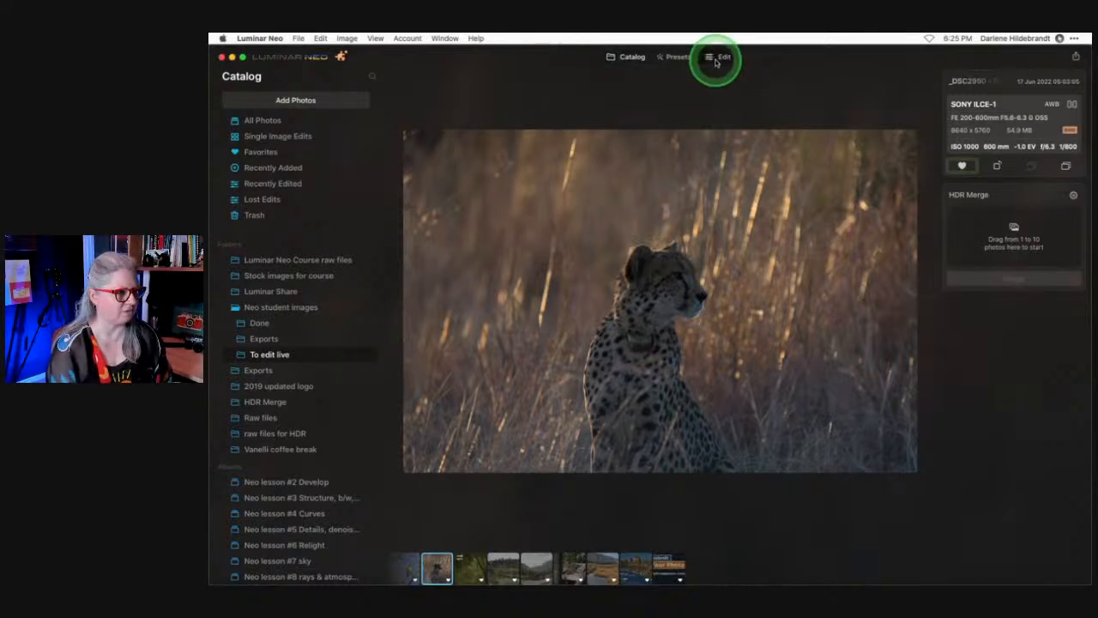
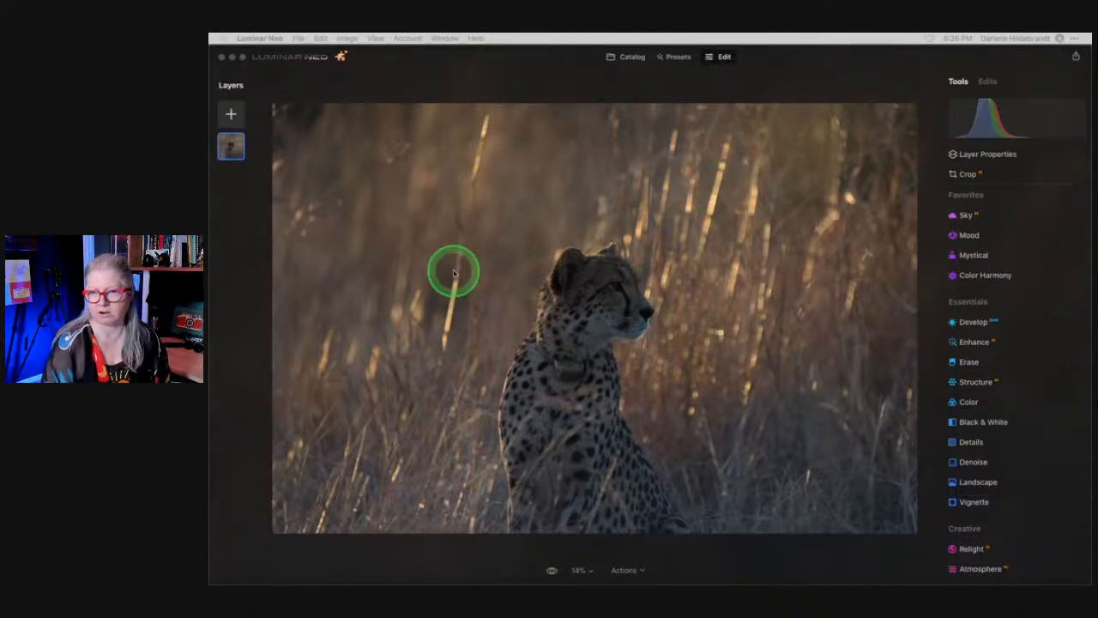
# Rotate the cheetah photo 180 degrees with the Crop tool and apply the rotation.
pyautogui.click(991, 176)
pyautogui.click(987, 175)
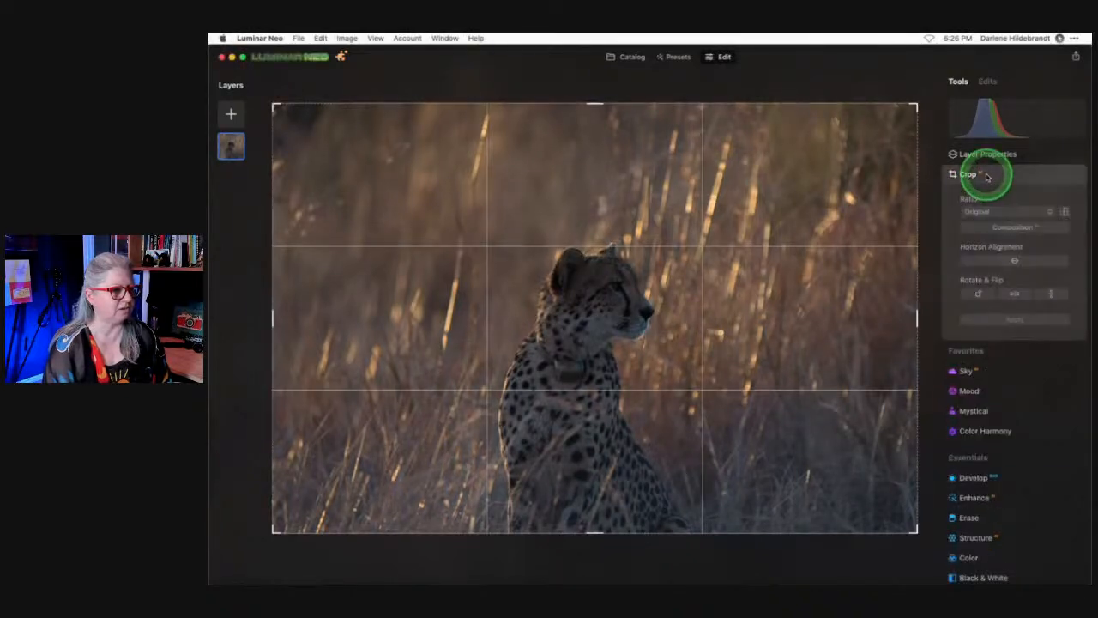
pyautogui.click(975, 293)
pyautogui.click(975, 293)
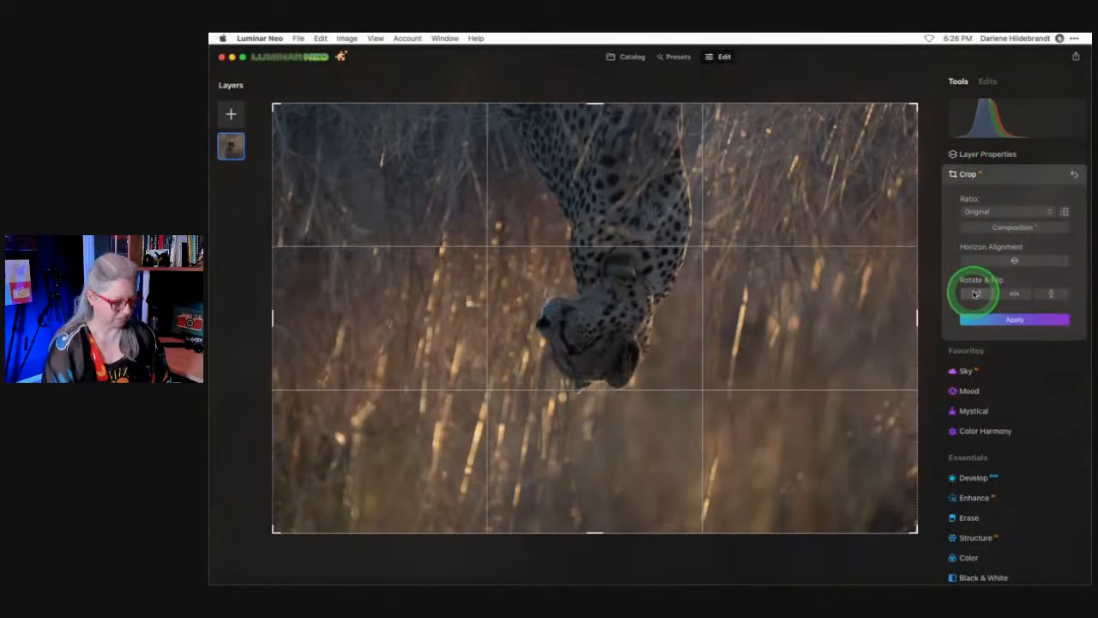
pyautogui.press('Return')
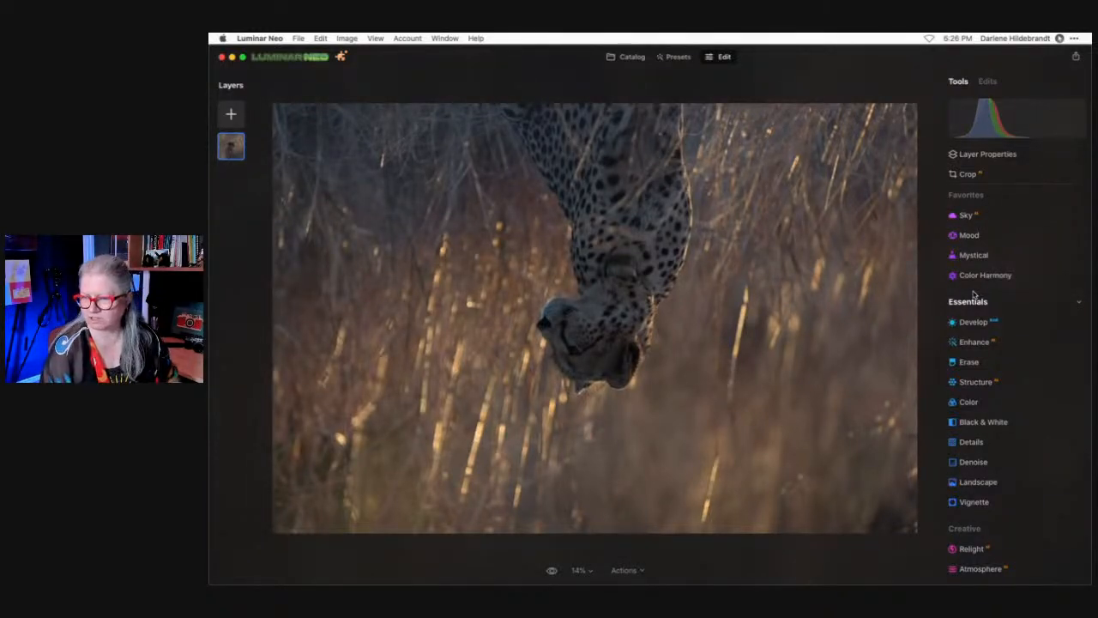
pyautogui.click(974, 296)
pyautogui.click(1009, 276)
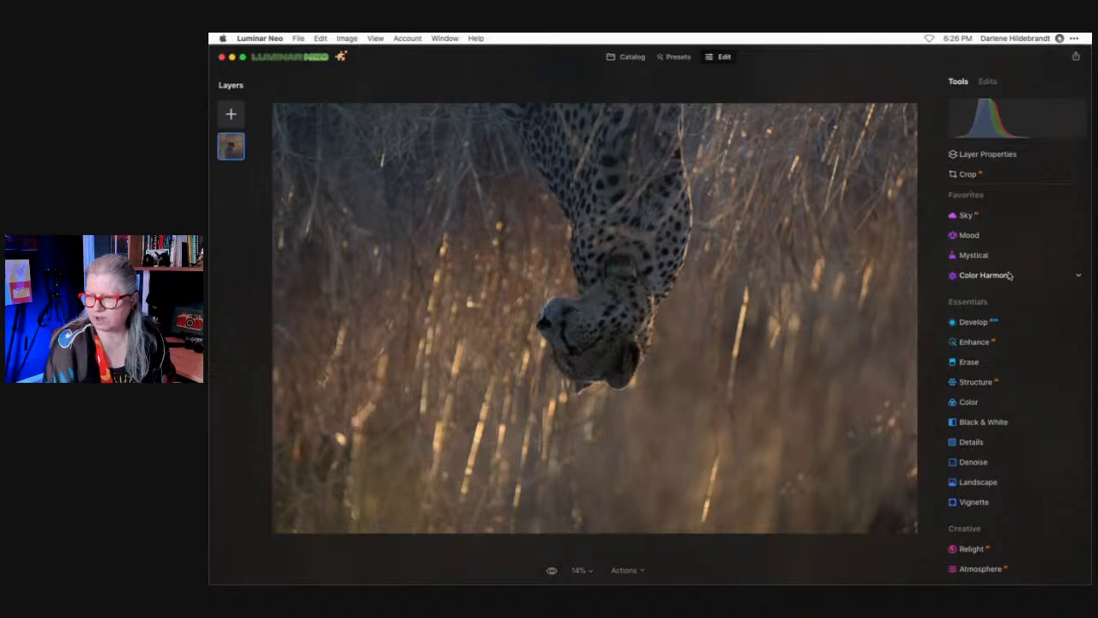
pyautogui.click(1009, 275)
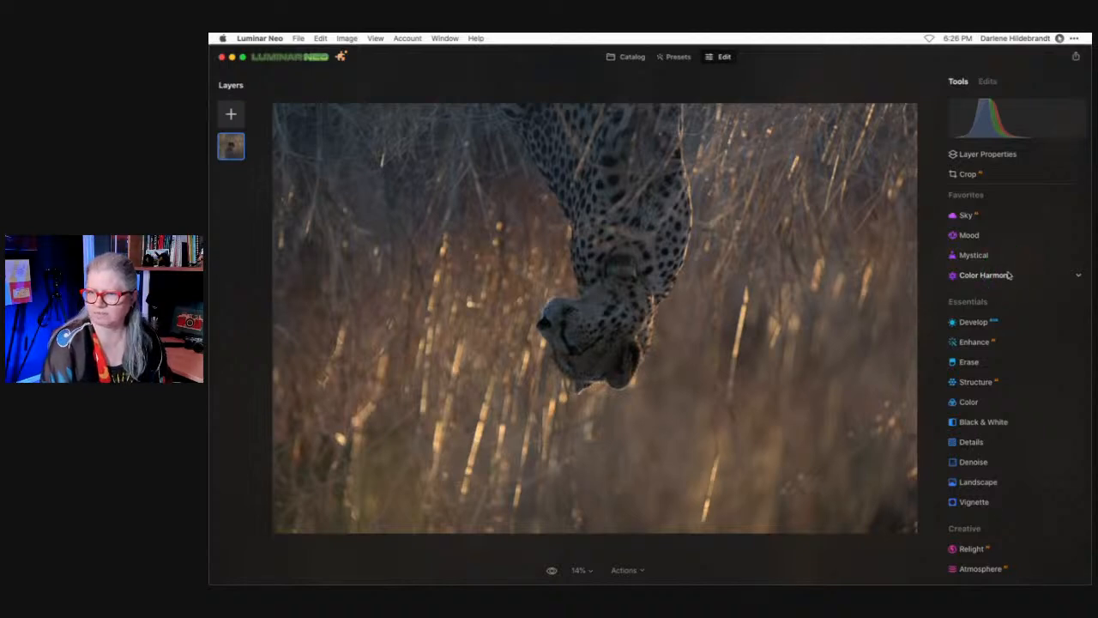
pyautogui.click(1013, 265)
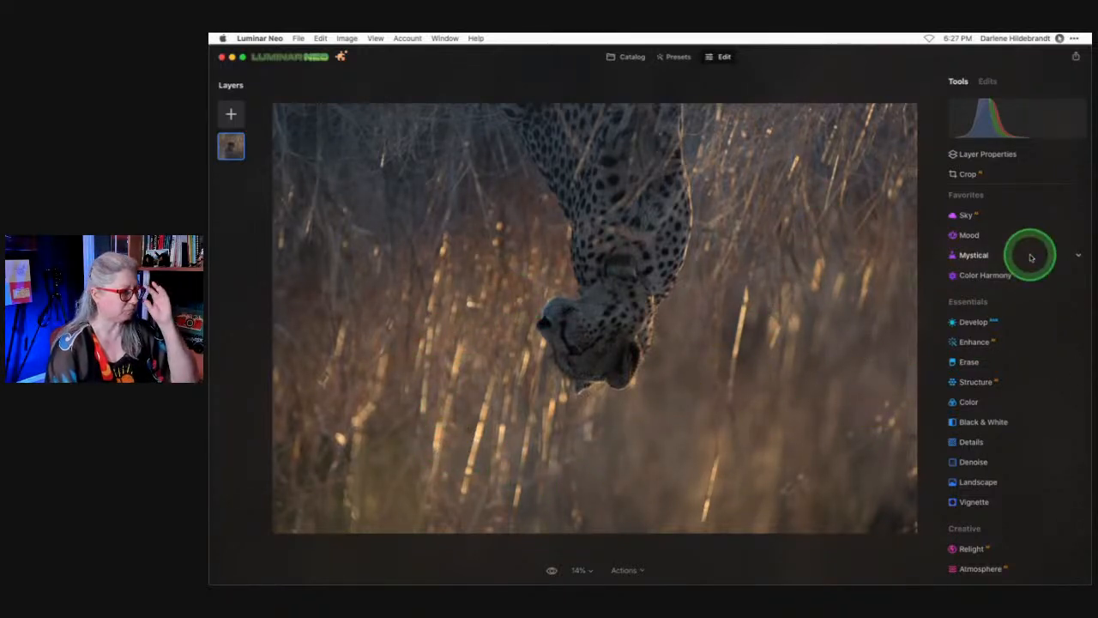
# Rotate the cheetah photo upright and crop it with the AI composition suggestion, shifting the image up and left within the frame.
pyautogui.click(997, 176)
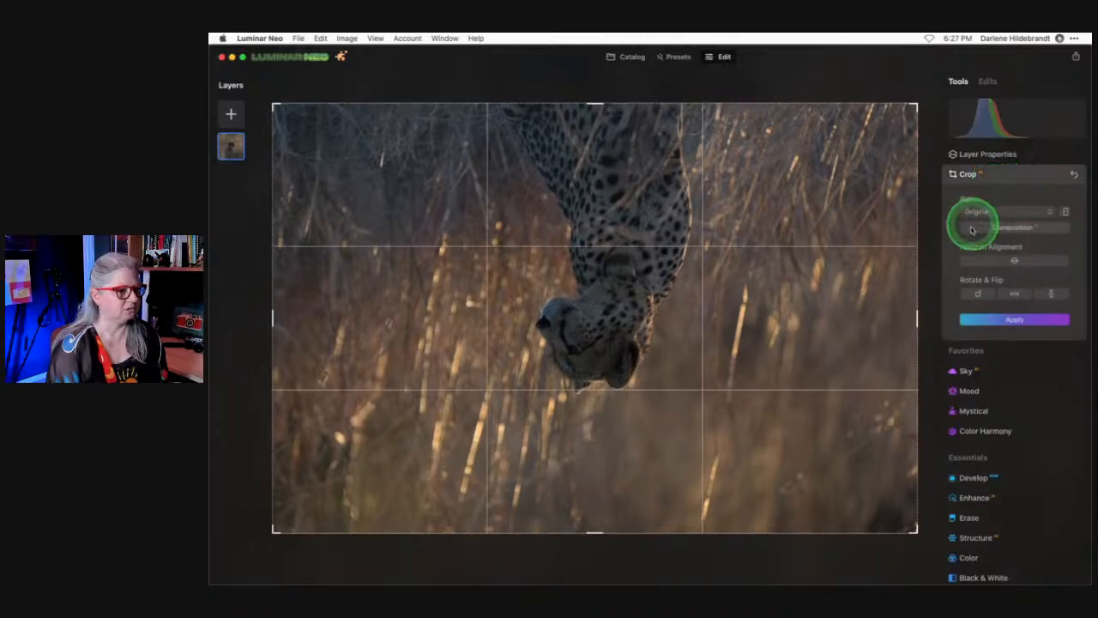
pyautogui.click(978, 293)
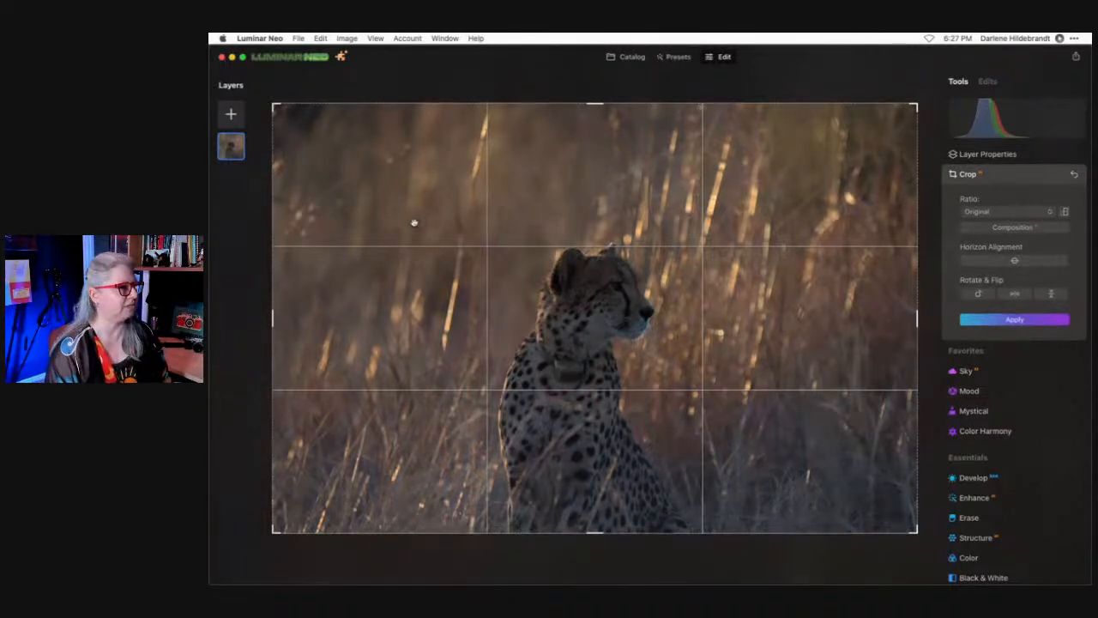
pyautogui.click(991, 229)
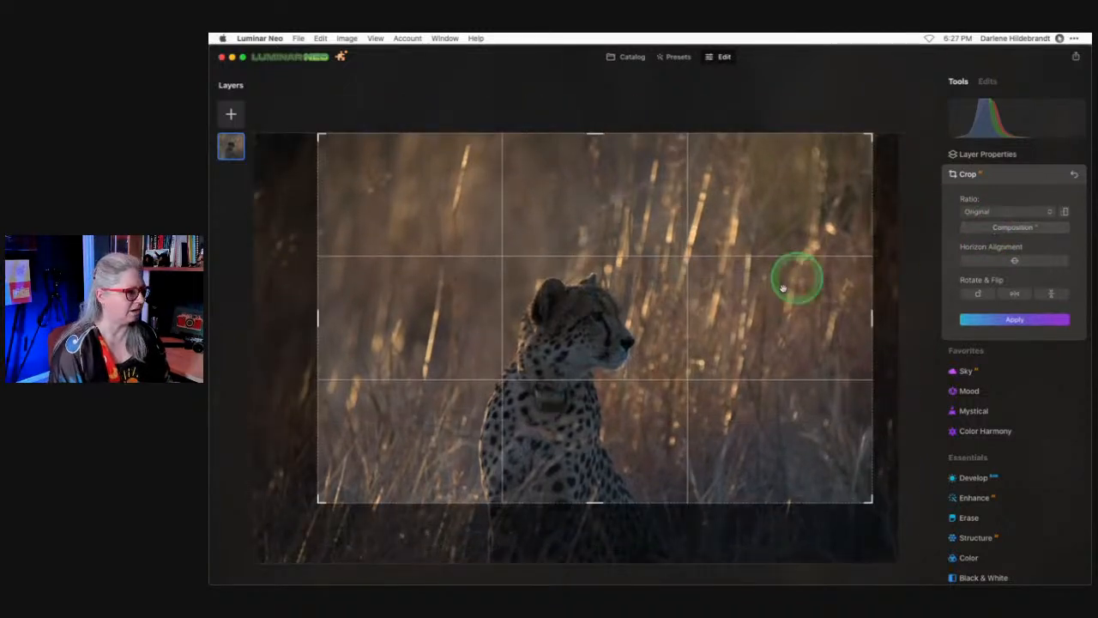
pyautogui.moveTo(630, 356); pyautogui.dragTo(568, 287)
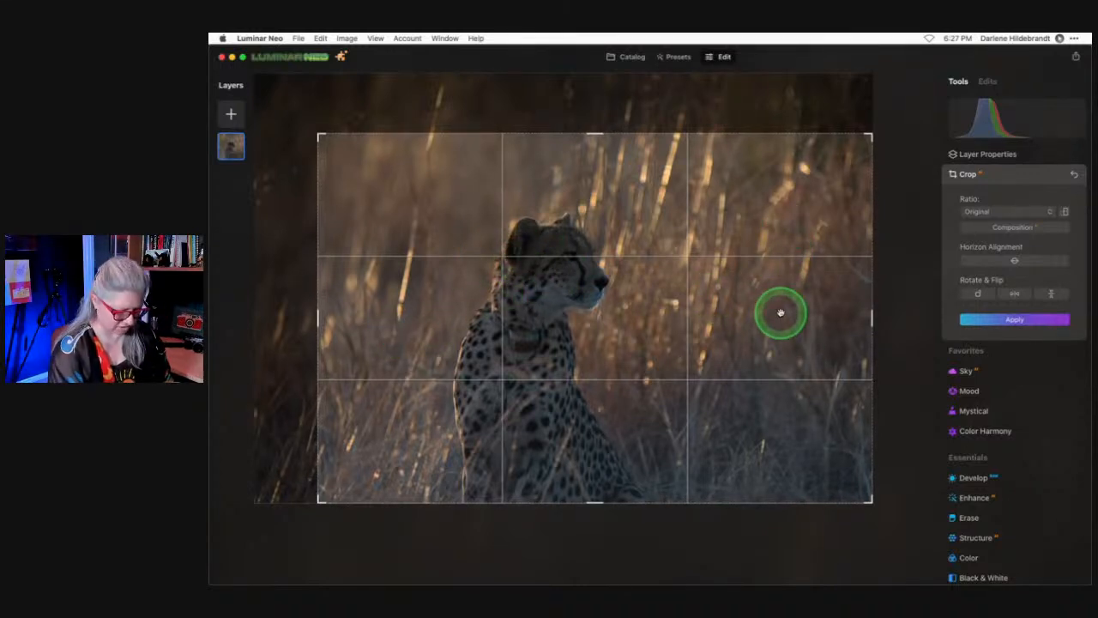
pyautogui.press('Return')
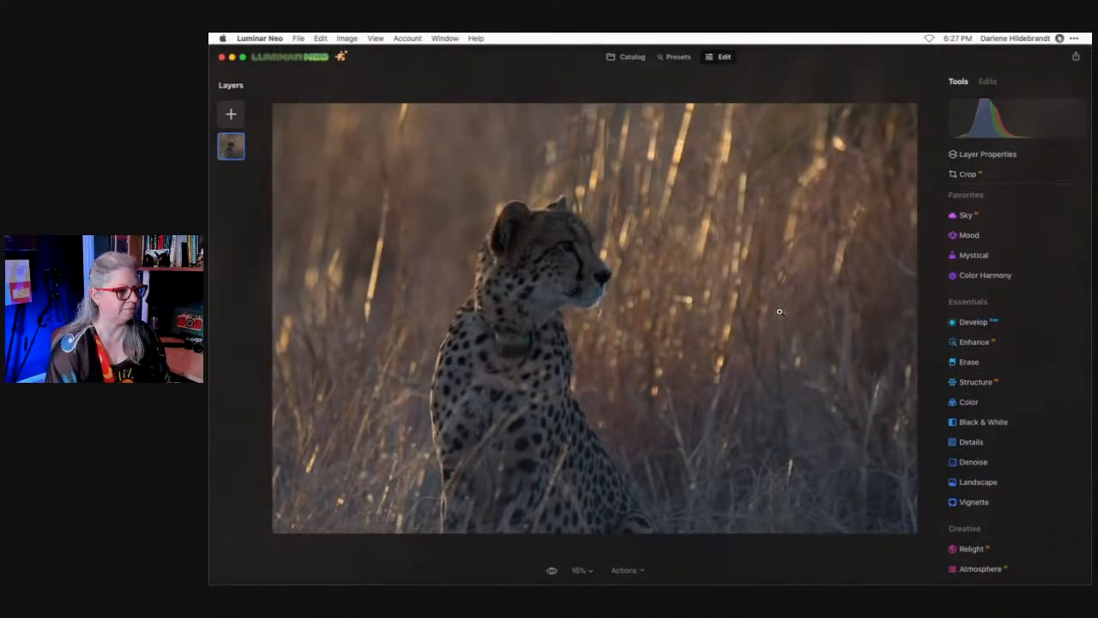
# Examine the camera profiles available for the cheetah photo in the Develop tool.
pyautogui.click(1010, 321)
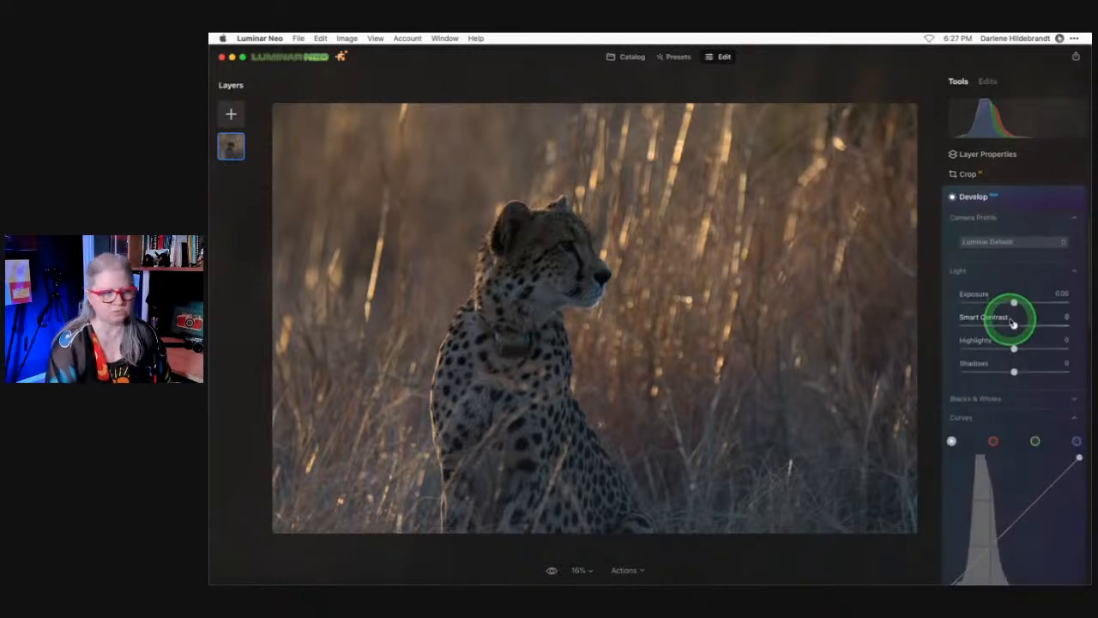
pyautogui.scroll(-1, 1012, 317)
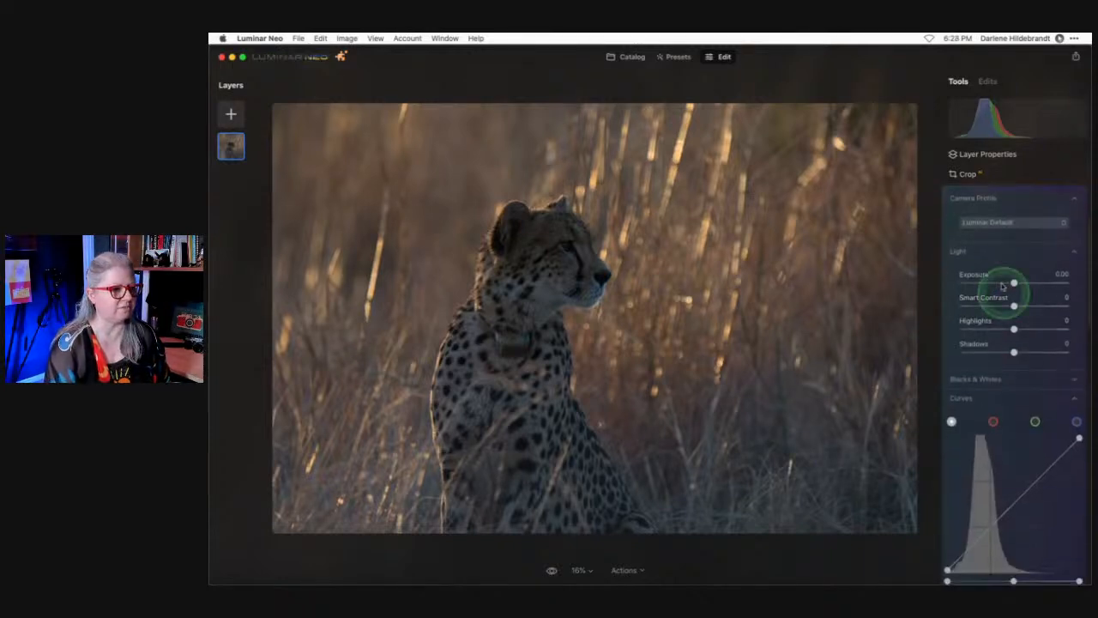
pyautogui.click(1011, 223)
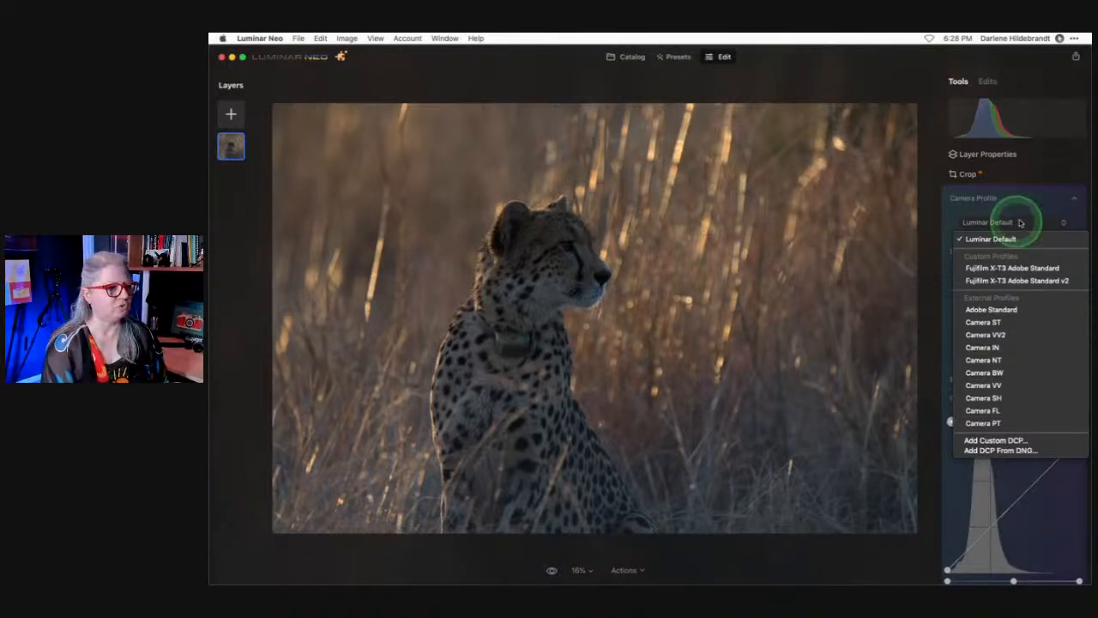
pyautogui.click(1029, 199)
pyautogui.scroll(2, 973, 326)
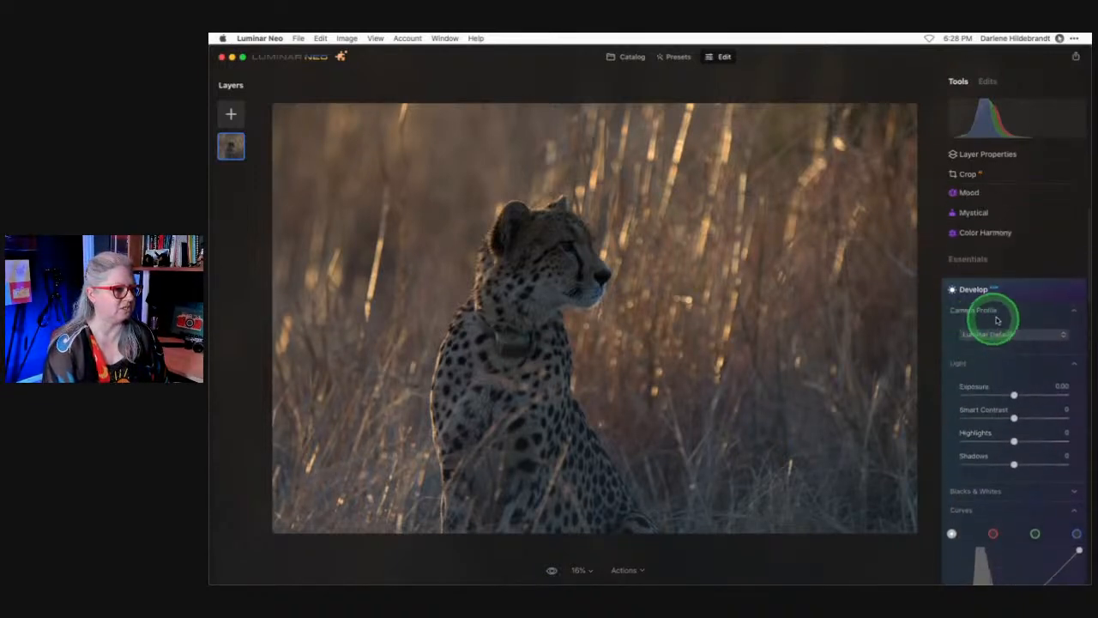
pyautogui.click(1012, 288)
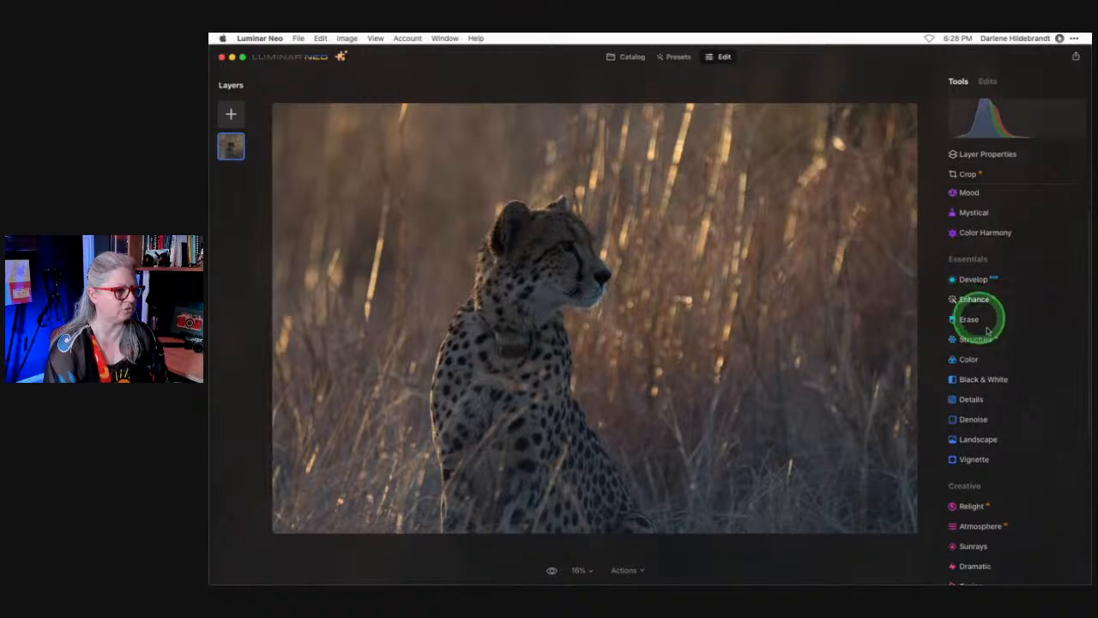
# Enhance the cheetah photo with Accent AI at 56.
pyautogui.click(973, 302)
pyautogui.scroll(-1, 1005, 354)
pyautogui.moveTo(1007, 349)
pyautogui.mouseDown()
pyautogui.moveTo(1084, 345)
pyautogui.moveTo(934, 343)
pyautogui.moveTo(1043, 343)
pyautogui.moveTo(1010, 343)
pyautogui.moveTo(1037, 343)
pyautogui.moveTo(1019, 341)
pyautogui.mouseUp()
pyautogui.click(1009, 290)
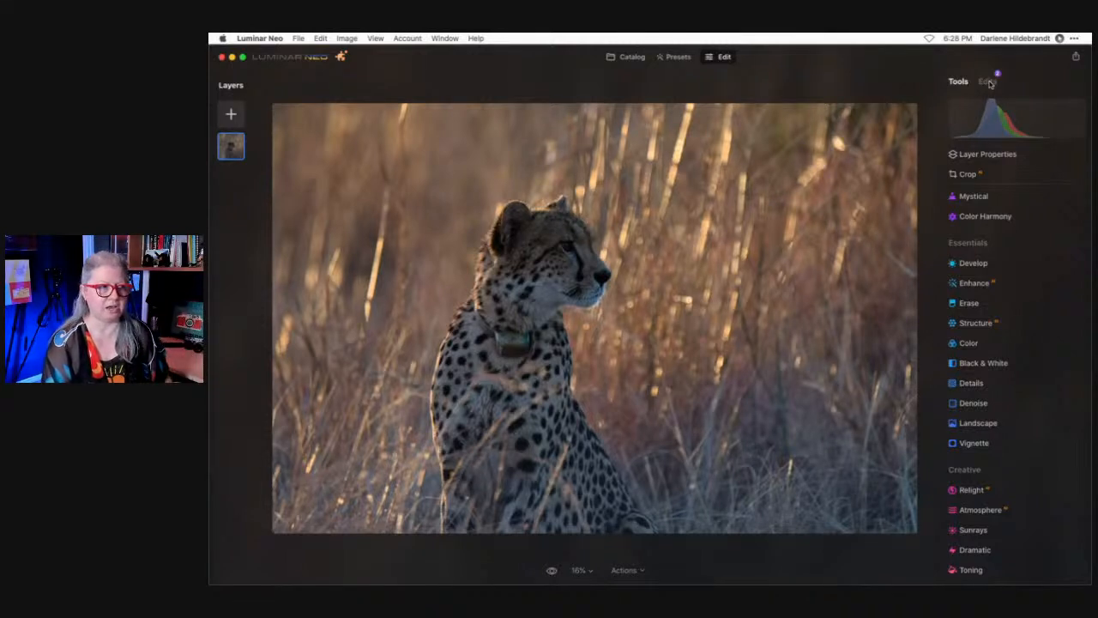
# Reopen the earlier Develop edit, try the Camera IN profile, and set the camera profile to Camera SH.
pyautogui.click(988, 81)
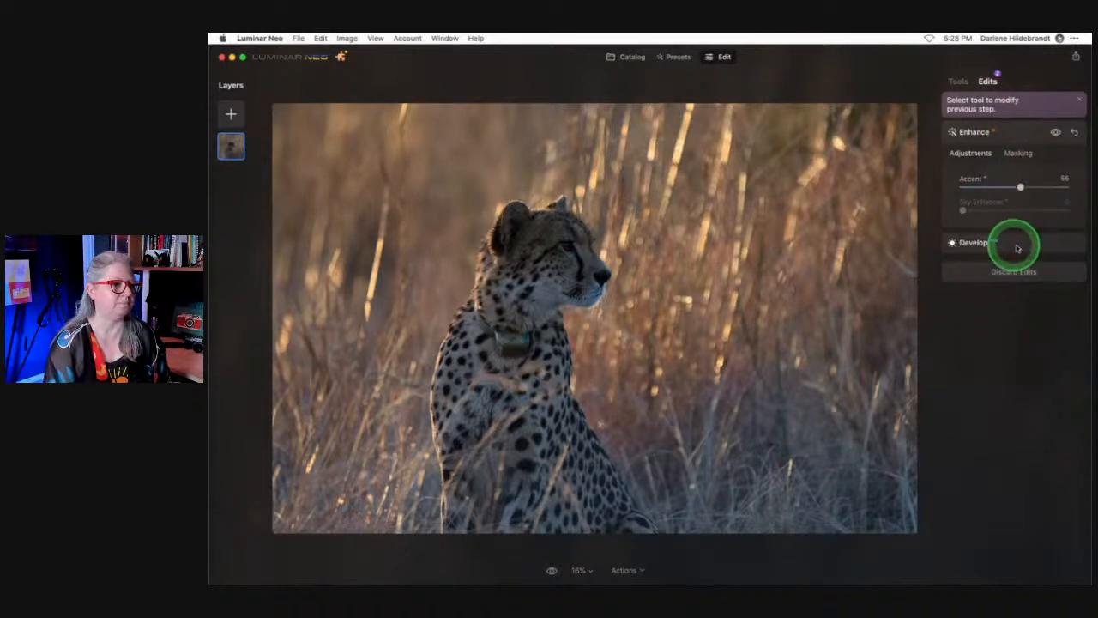
pyautogui.click(1017, 248)
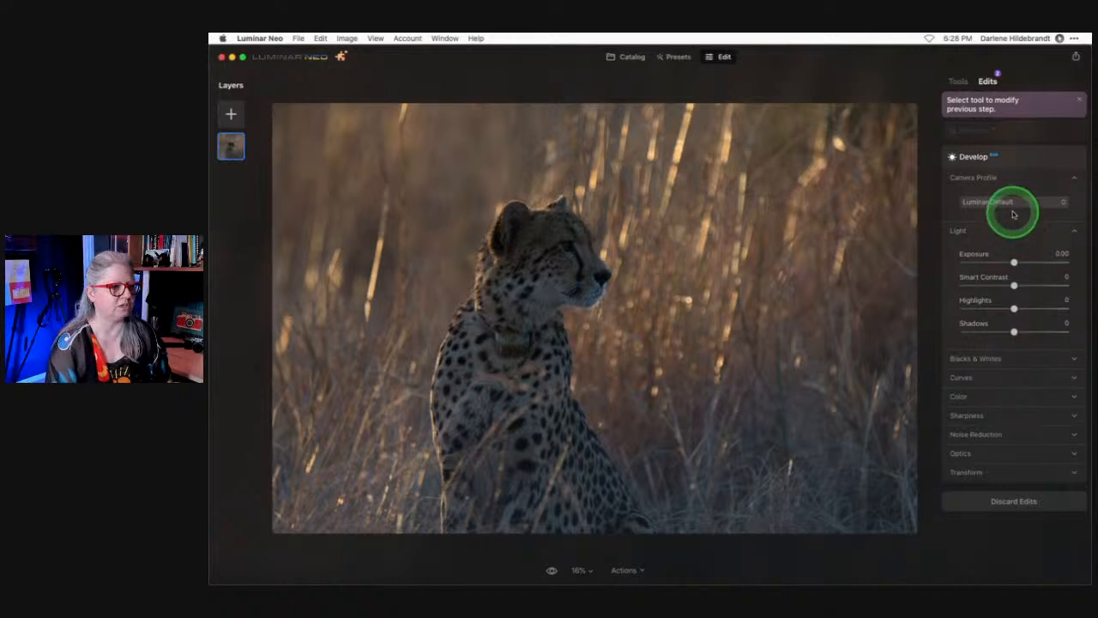
pyautogui.click(1011, 203)
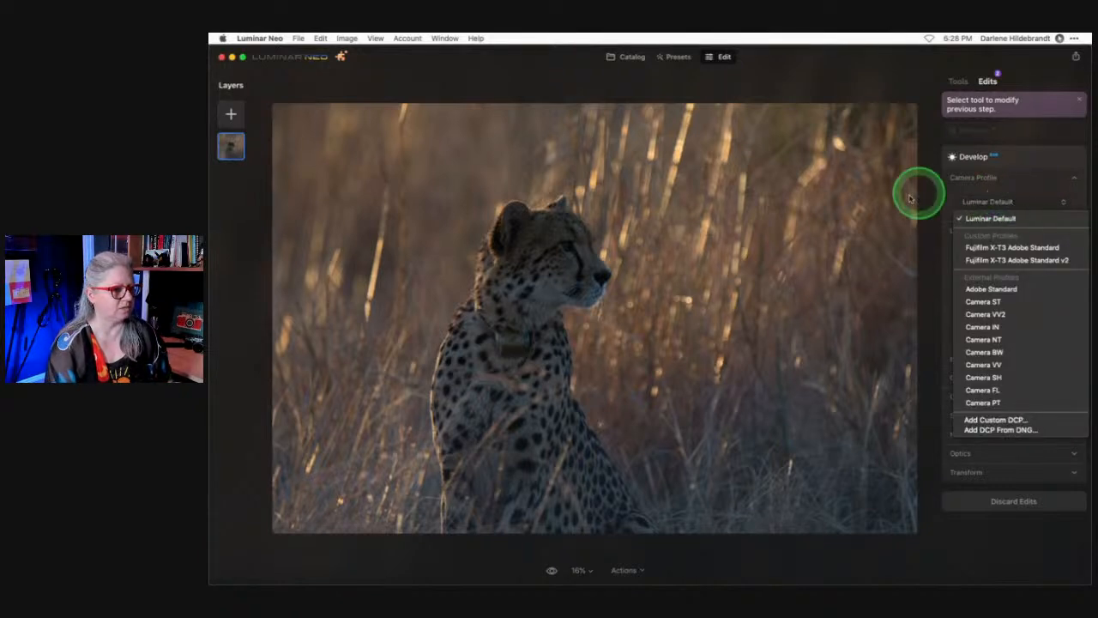
pyautogui.click(978, 327)
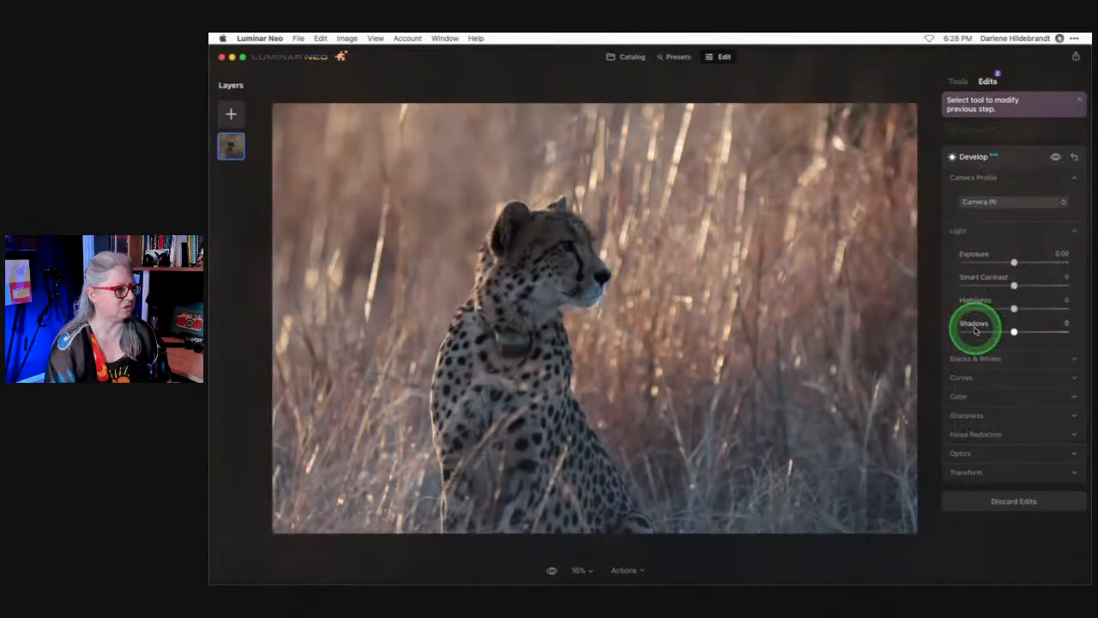
pyautogui.click(992, 201)
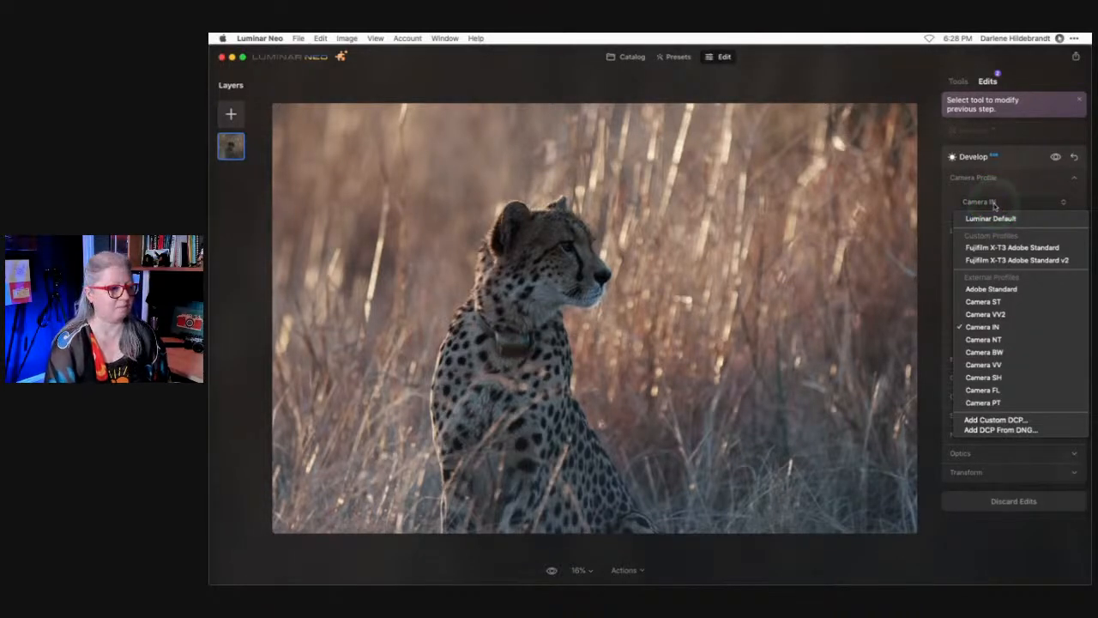
pyautogui.click(983, 377)
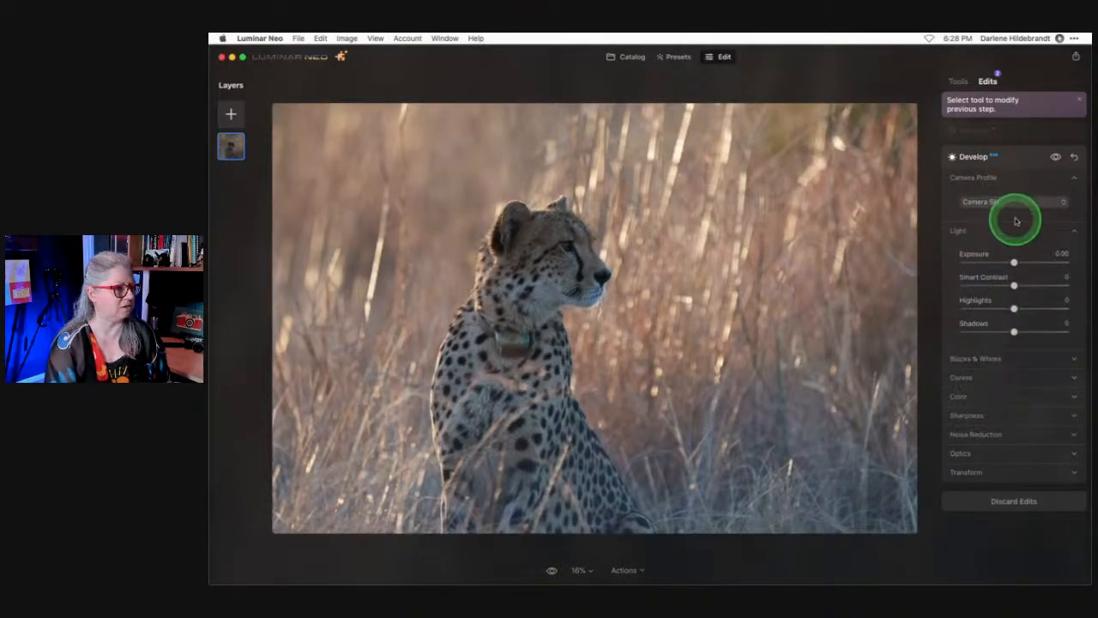
# Compare the Camera FL profile with Camera SH on the cheetah photo, ending on Camera SH.
pyautogui.click(1008, 205)
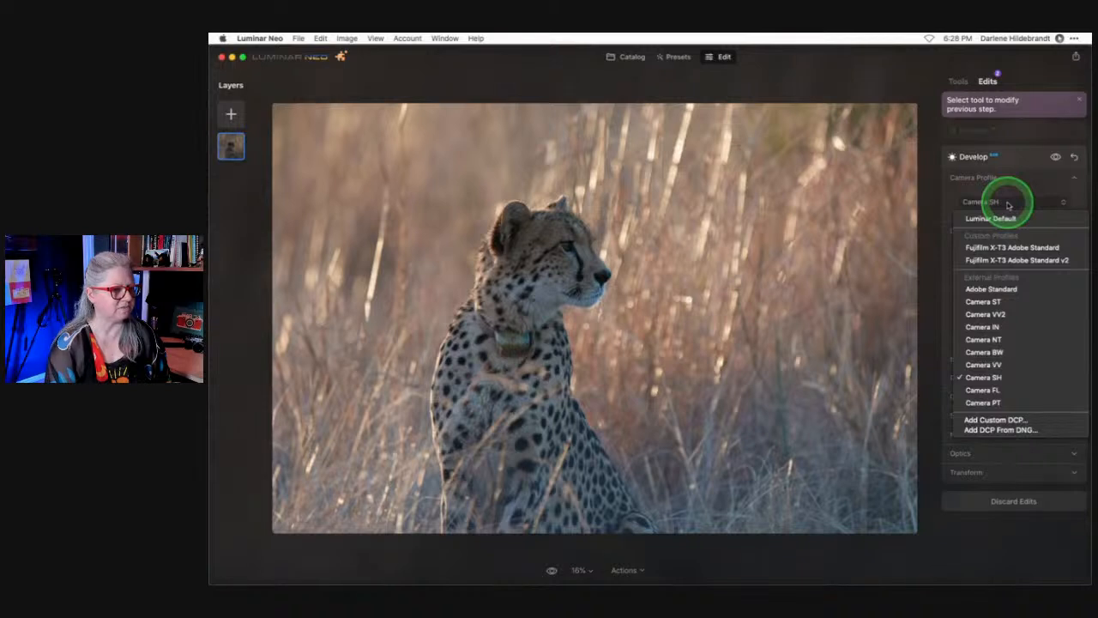
pyautogui.click(983, 389)
pyautogui.click(981, 202)
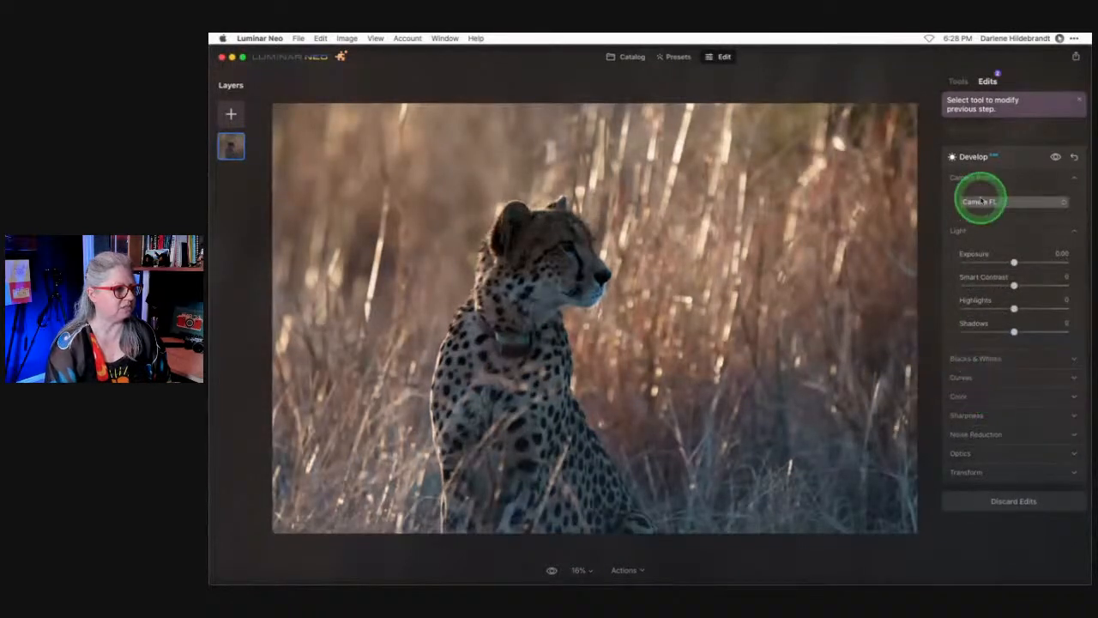
pyautogui.click(983, 377)
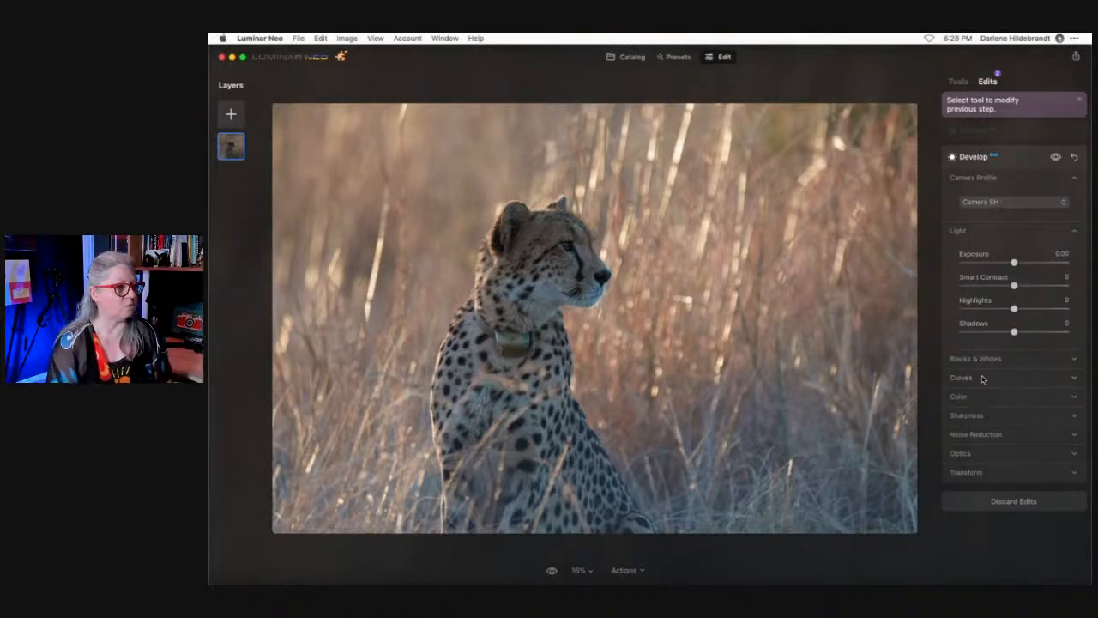
pyautogui.click(1001, 206)
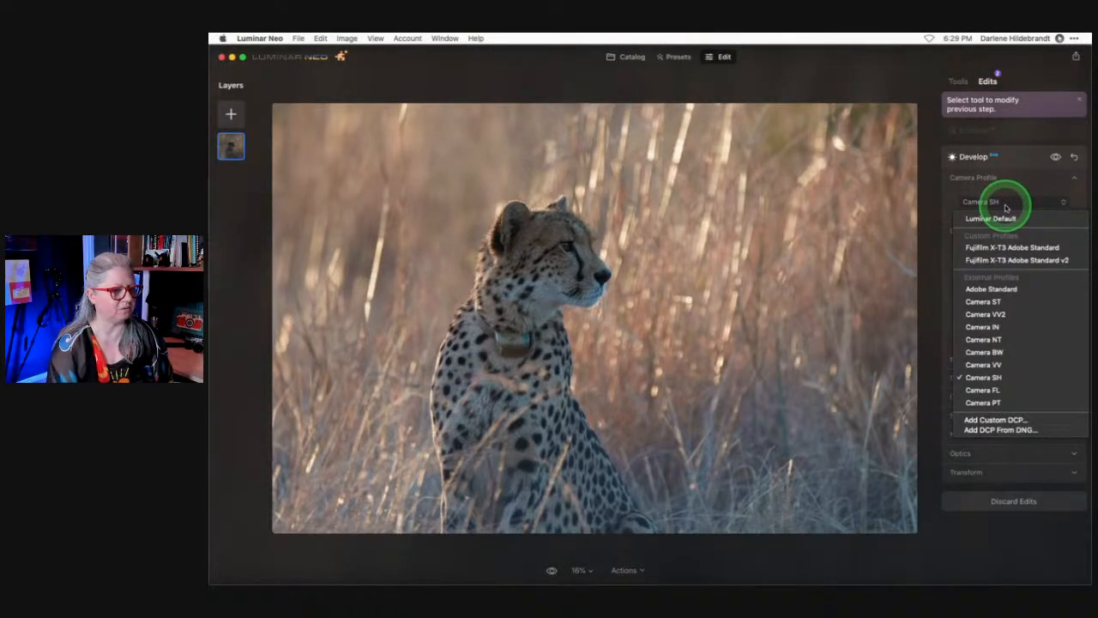
pyautogui.click(991, 301)
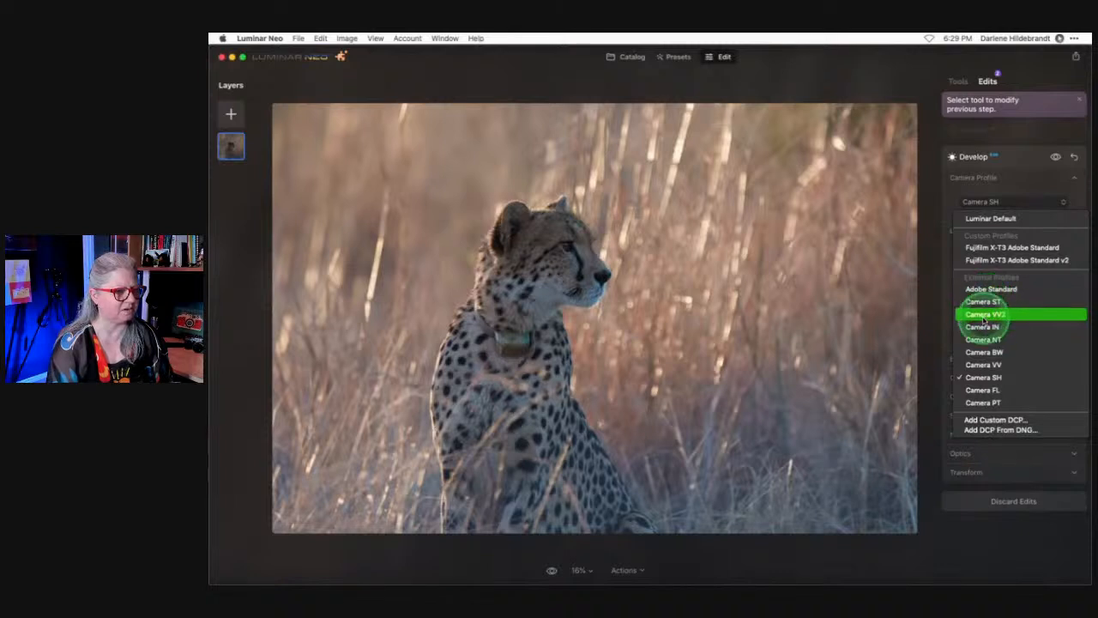
pyautogui.click(976, 390)
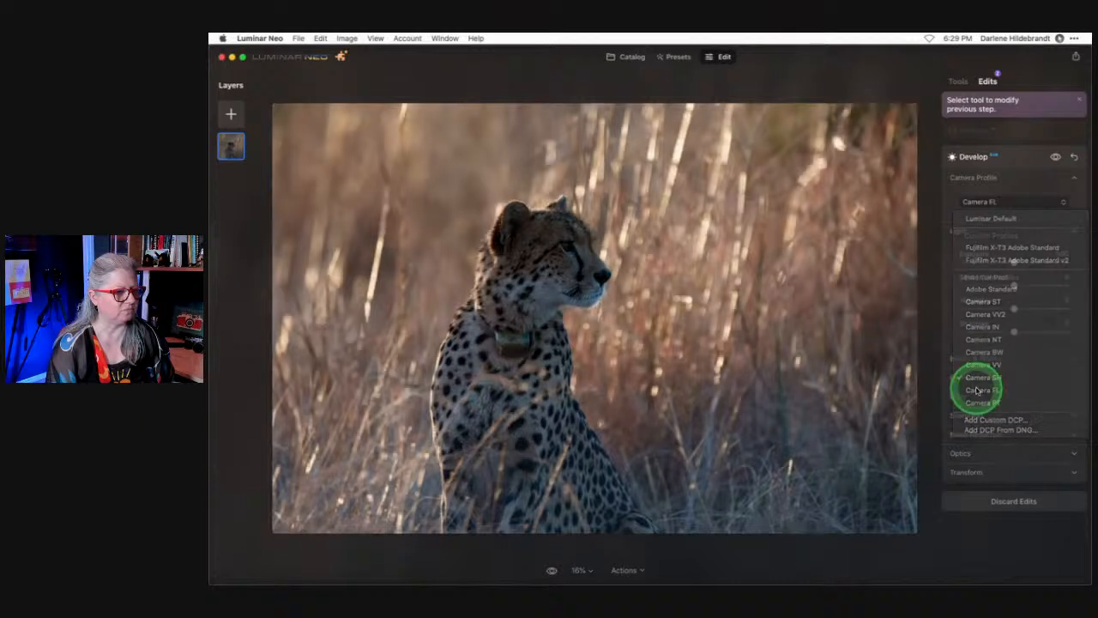
pyautogui.click(988, 203)
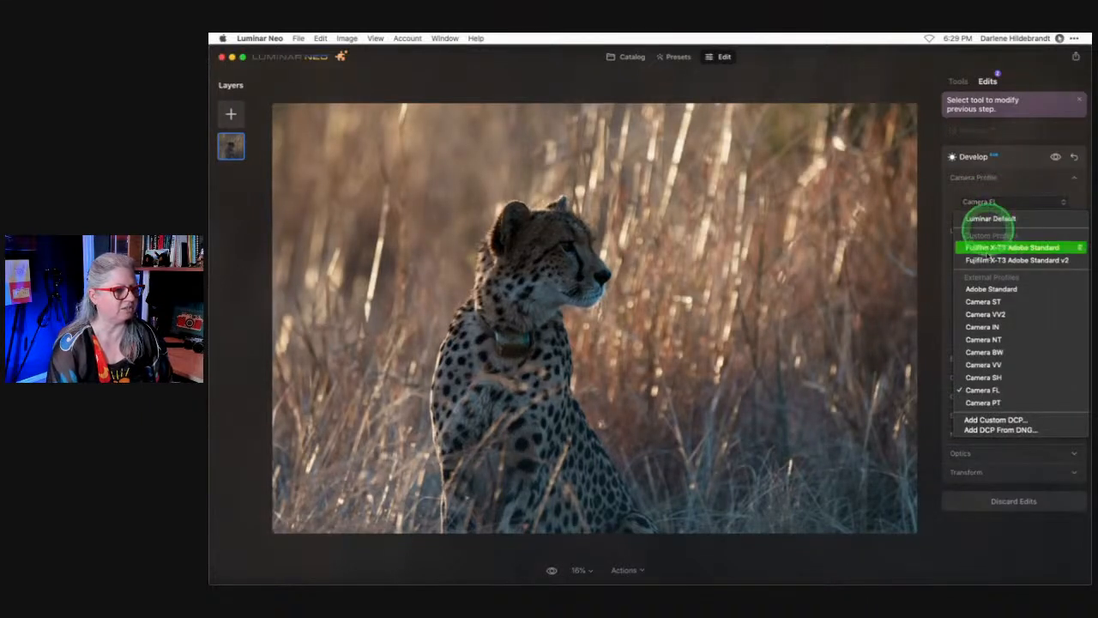
pyautogui.click(997, 376)
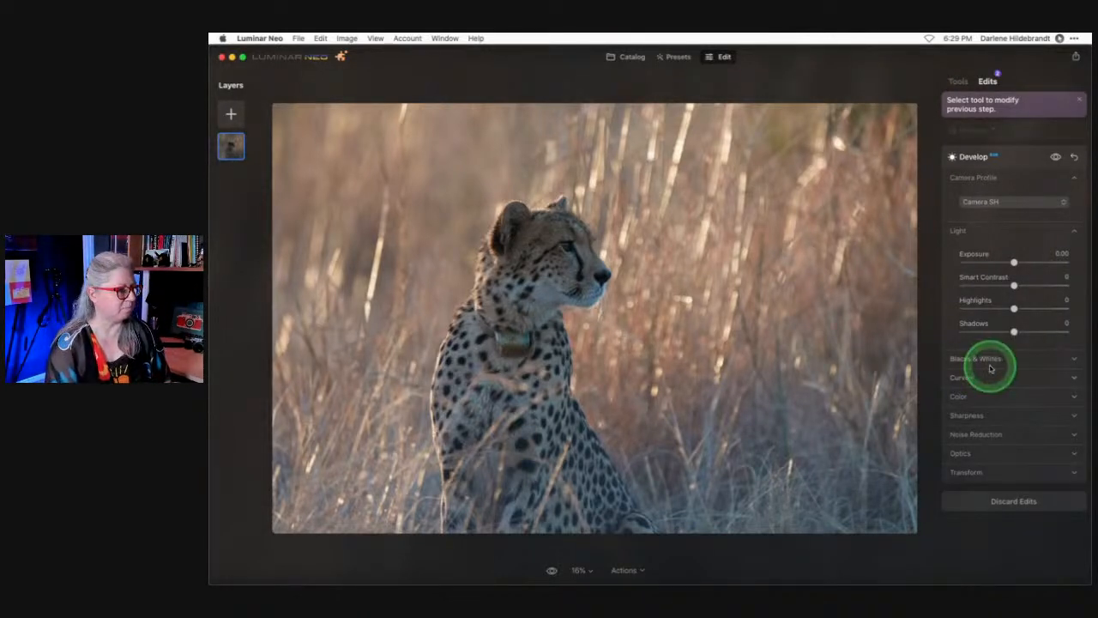
# Turn on Auto Fix Chromatic Aberrations and Auto Defringe in the Develop edit's optics corrections.
pyautogui.click(961, 455)
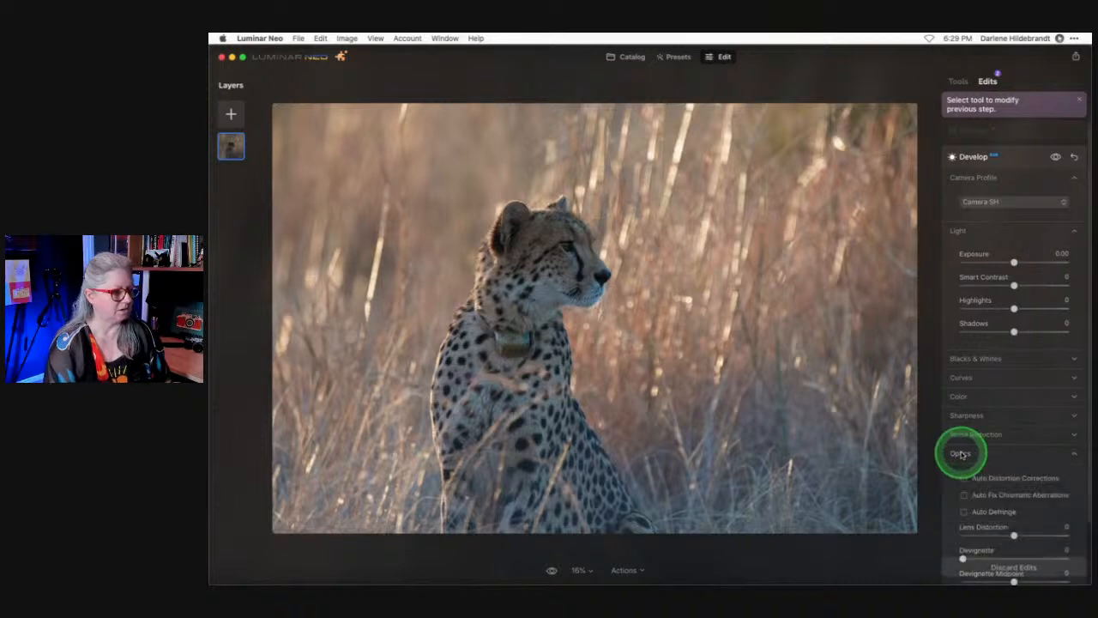
pyautogui.scroll(-1, 963, 449)
pyautogui.click(964, 470)
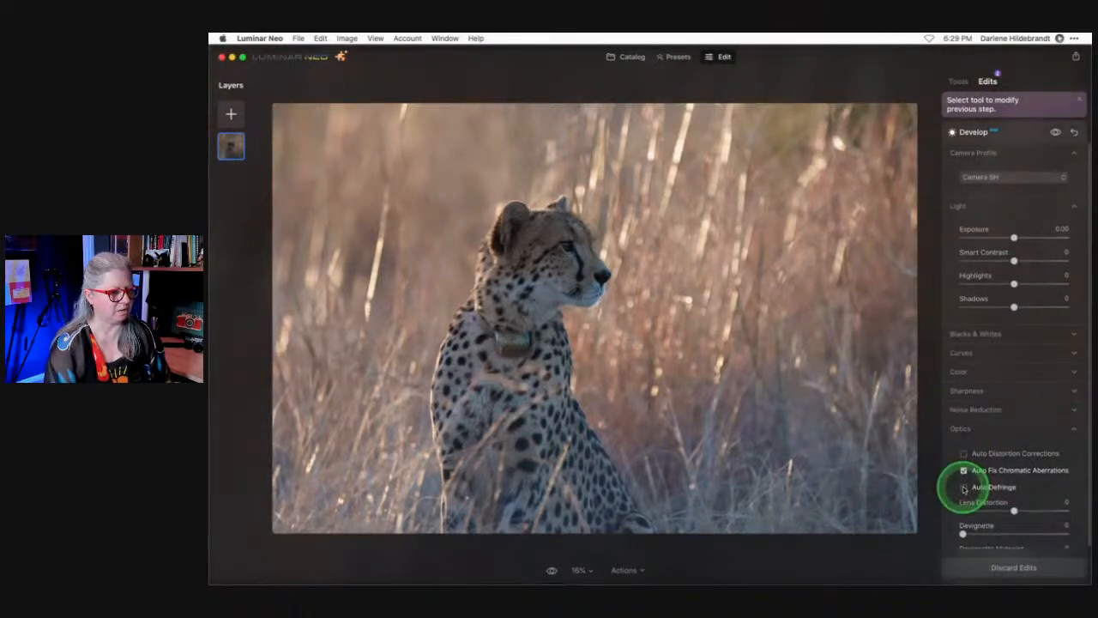
pyautogui.click(963, 486)
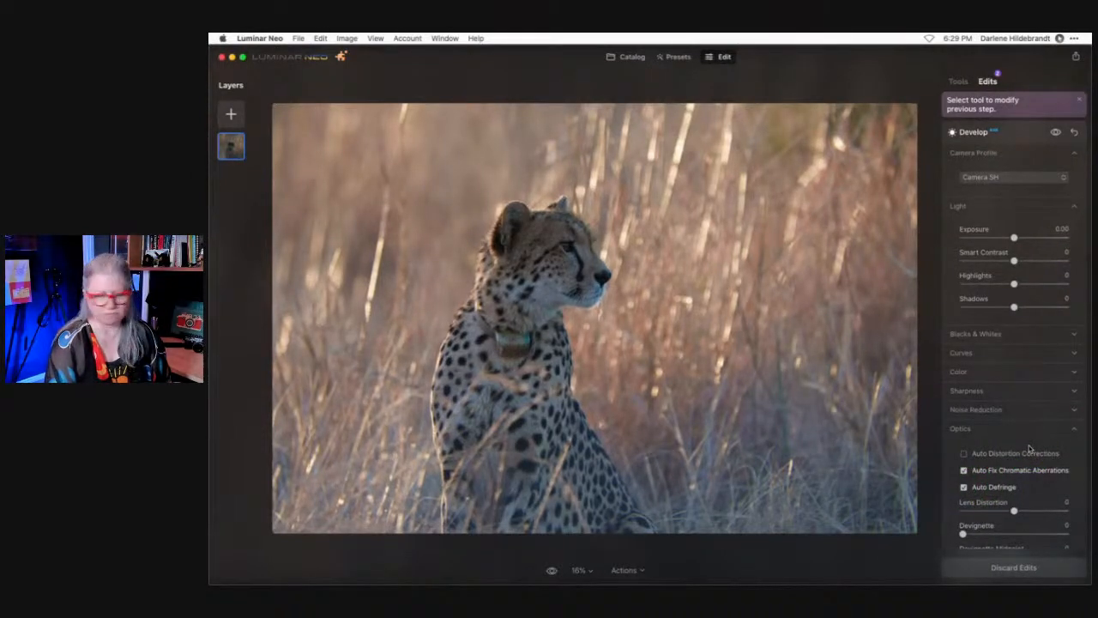
pyautogui.click(962, 429)
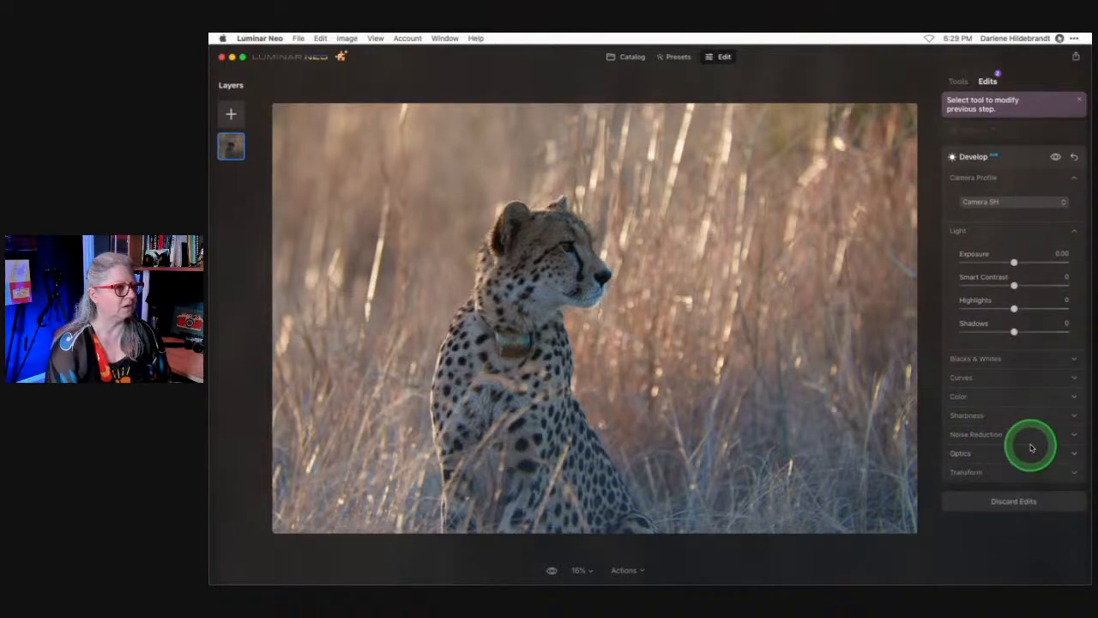
# Set Develop's luminosity noise reduction to 19 while checking the cheetah's face at 100%.
pyautogui.click(512, 282)
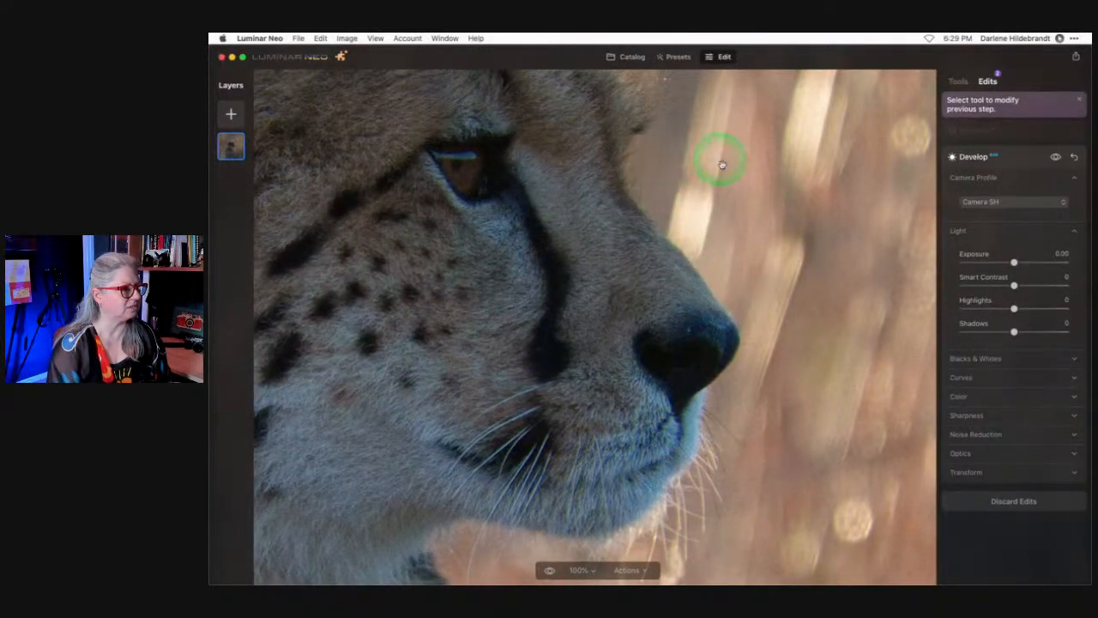
pyautogui.click(960, 434)
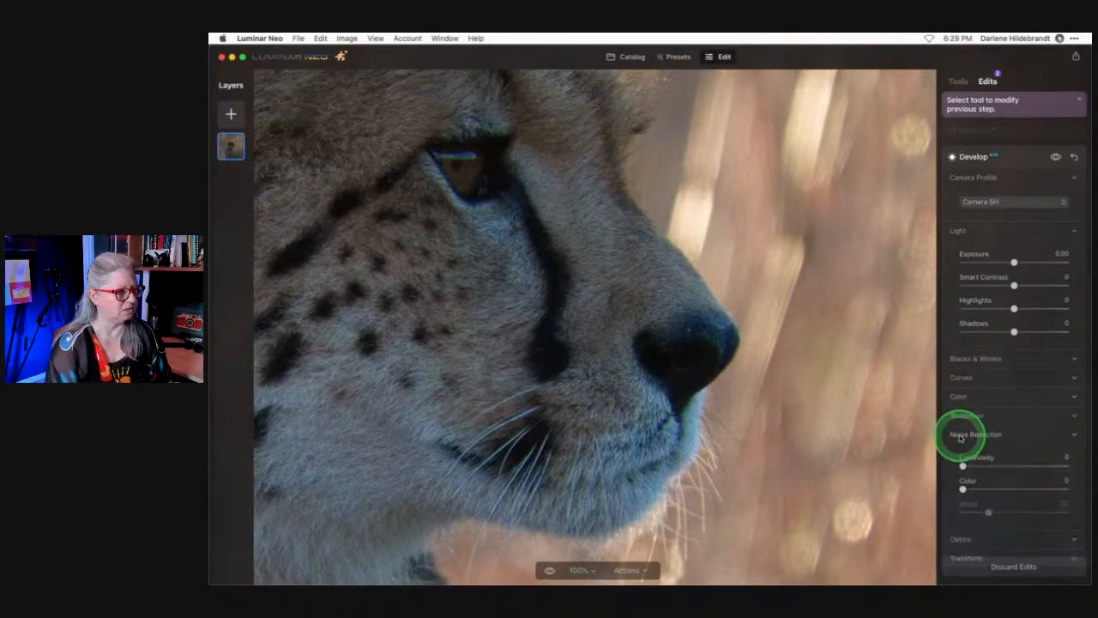
pyautogui.moveTo(963, 464); pyautogui.dragTo(983, 466)
# Sharpen the cheetah photo in Develop with Sharpen at 9 and Masking at 64.
pyautogui.scroll(-1, 983, 465)
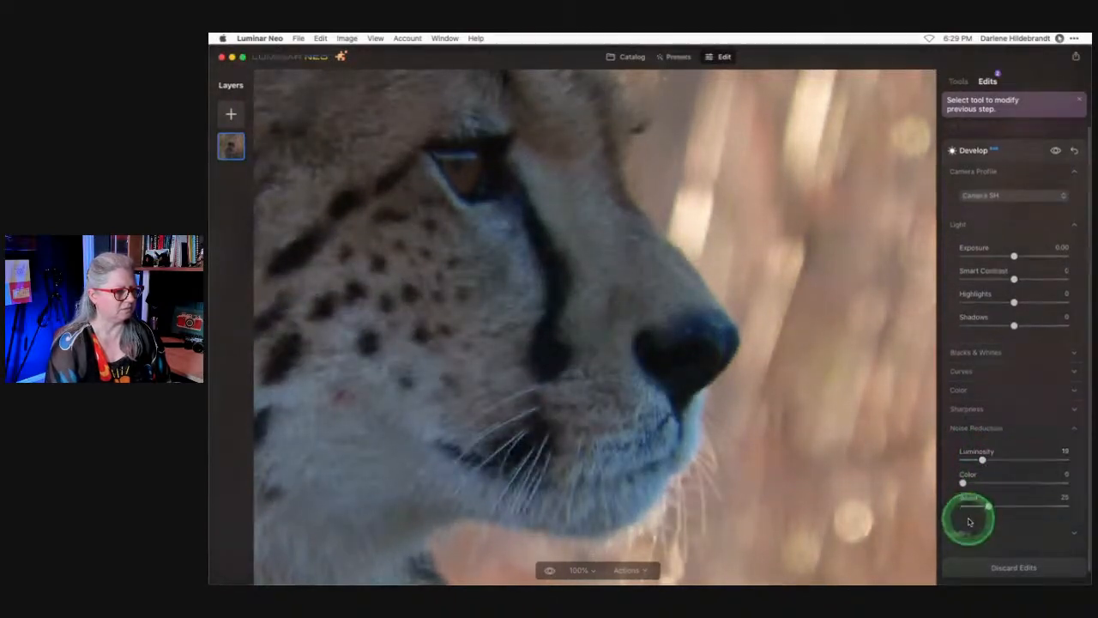
pyautogui.click(964, 403)
pyautogui.scroll(-1, 967, 404)
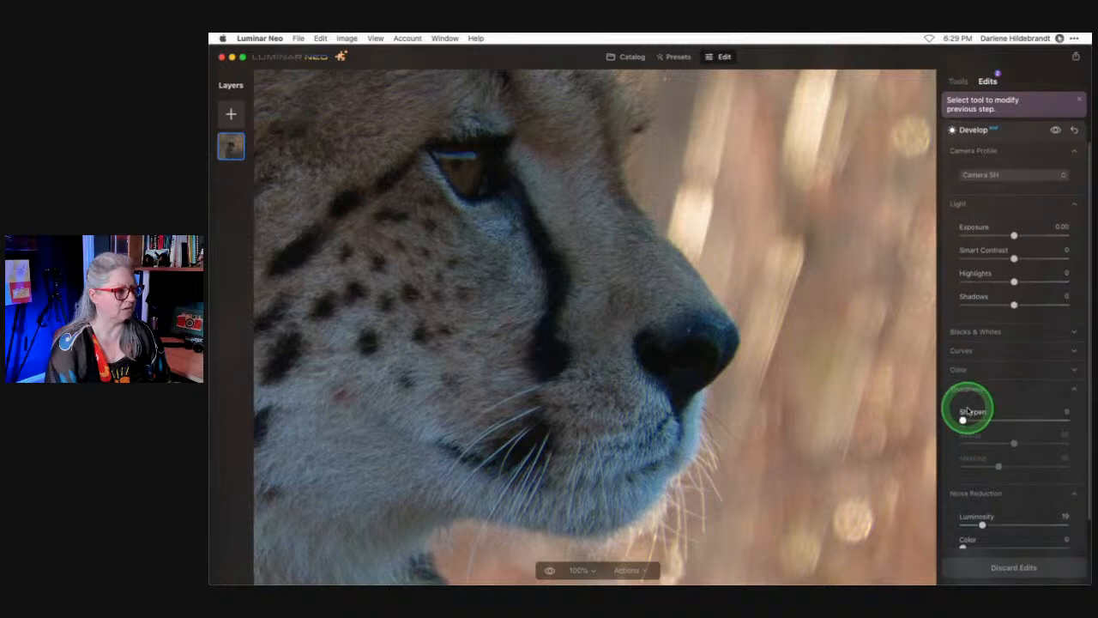
pyautogui.moveTo(962, 420); pyautogui.dragTo(972, 420)
pyautogui.click(998, 466)
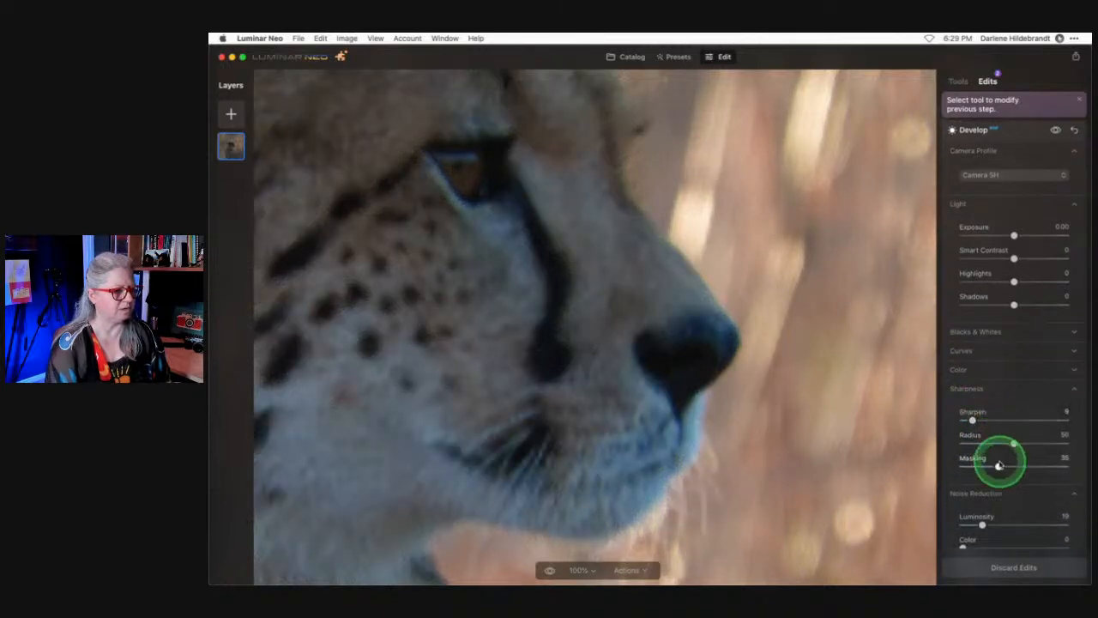
pyautogui.moveTo(999, 466); pyautogui.dragTo(1026, 464)
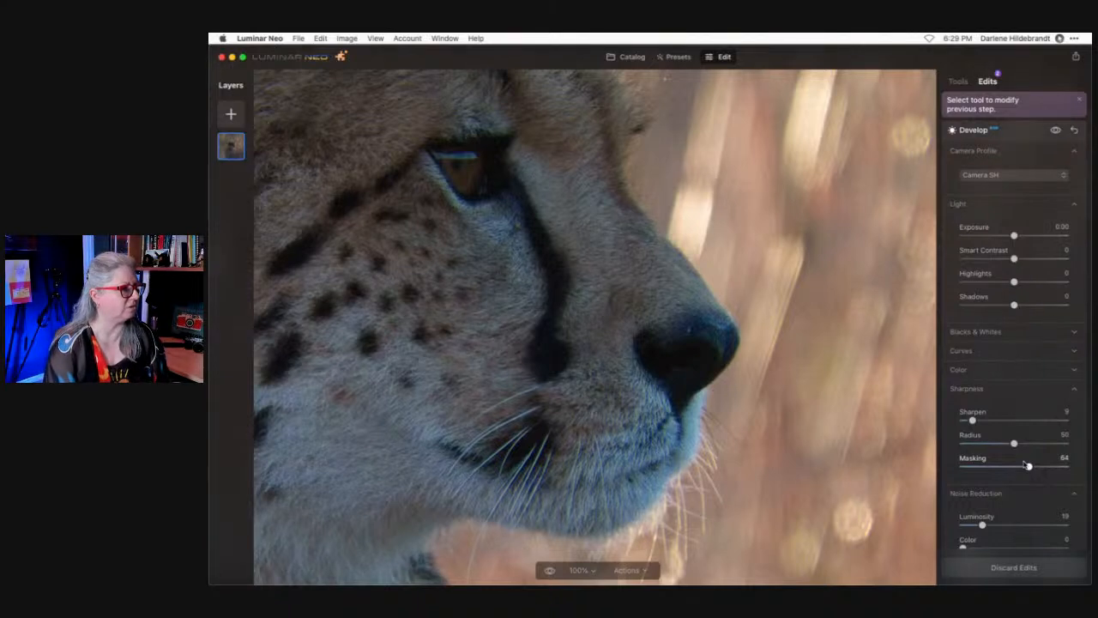
# Set Develop's luminosity noise reduction to 22, comparing its smoothing of the cheetah's face at 100%.
pyautogui.click(966, 390)
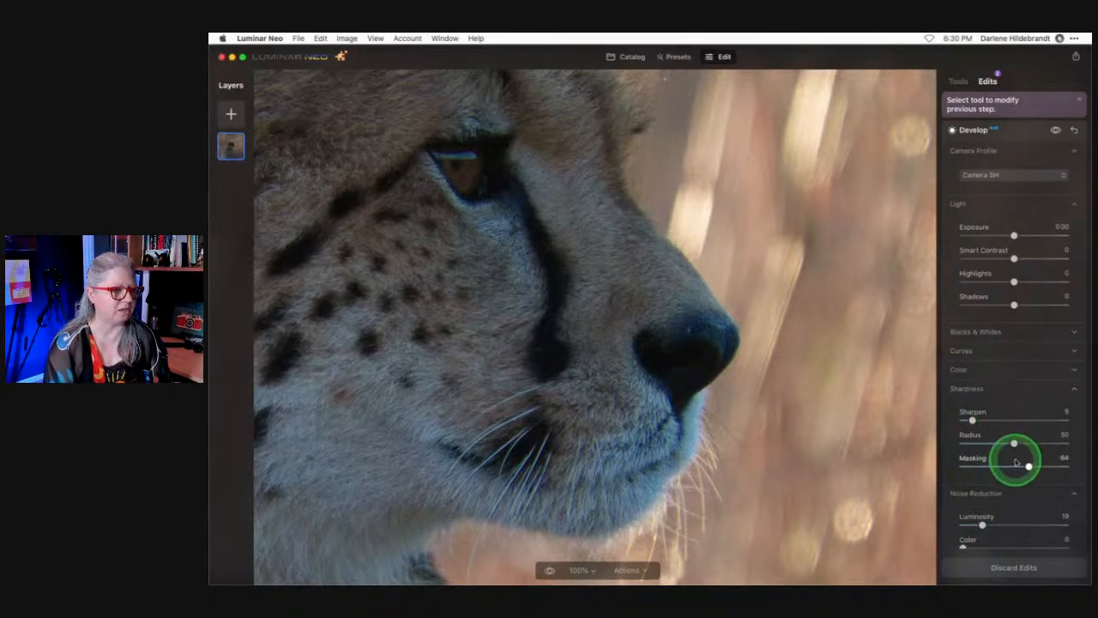
pyautogui.scroll(-3, 1015, 463)
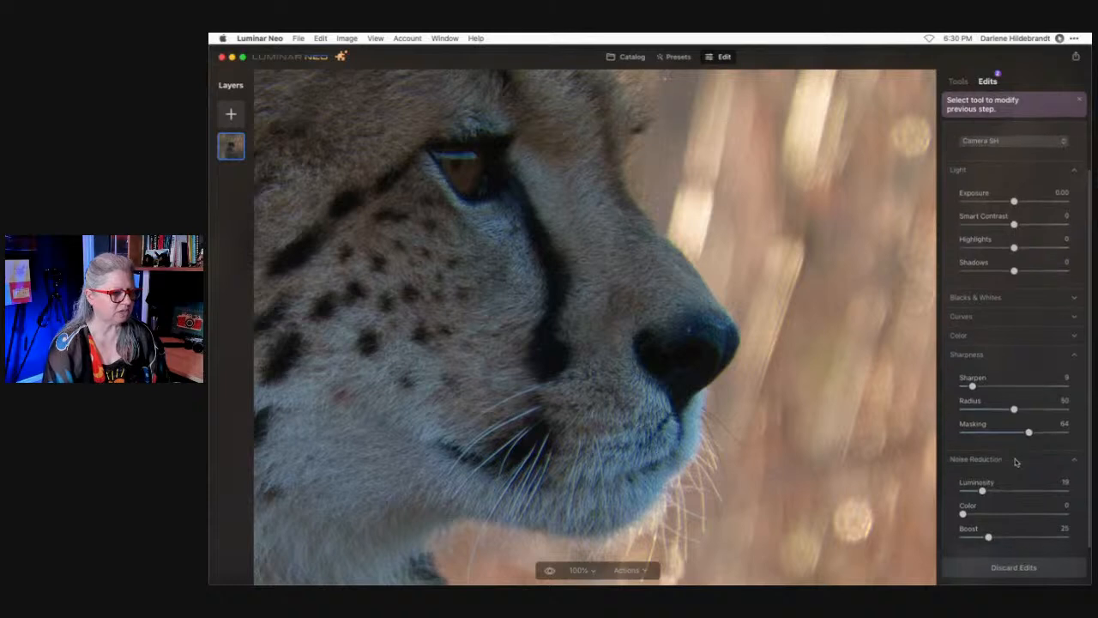
pyautogui.scroll(-1, 1015, 463)
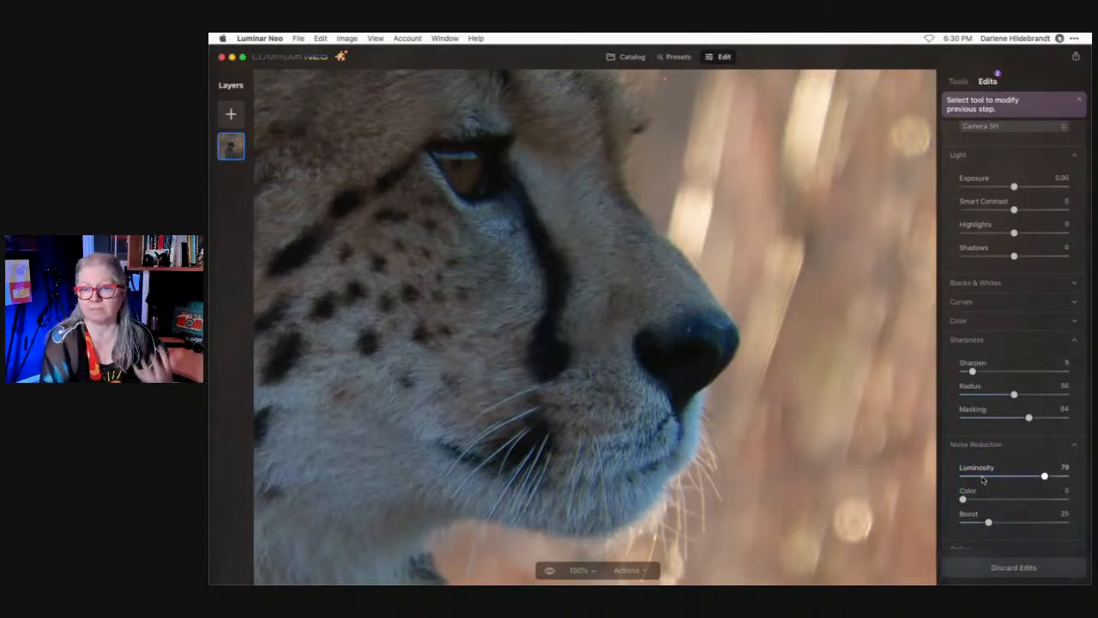
pyautogui.click(985, 476)
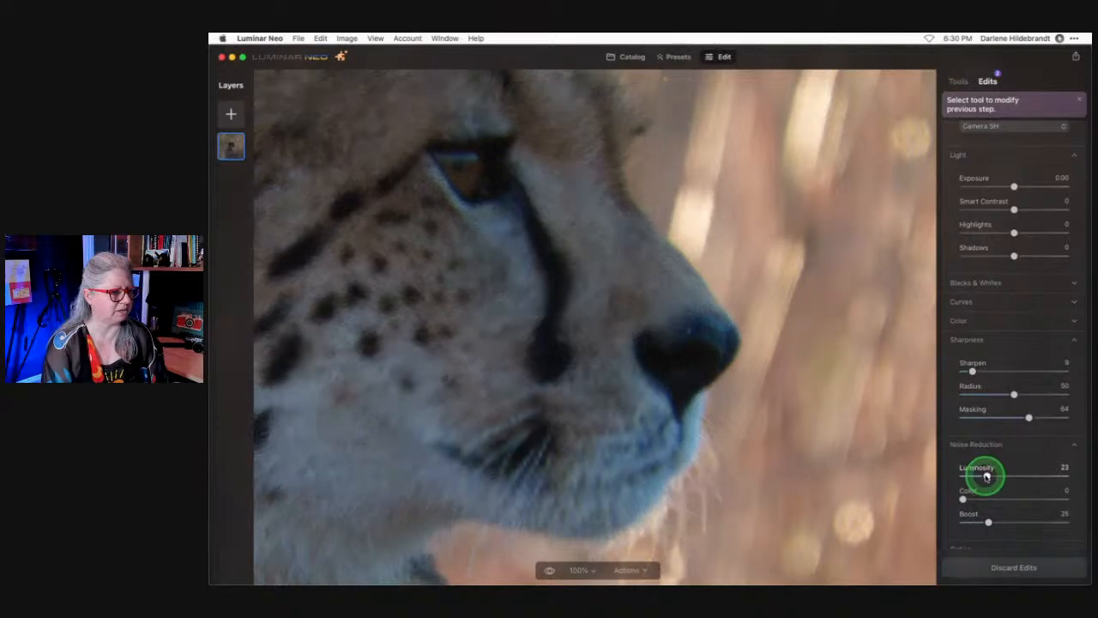
pyautogui.moveTo(986, 476); pyautogui.dragTo(985, 476)
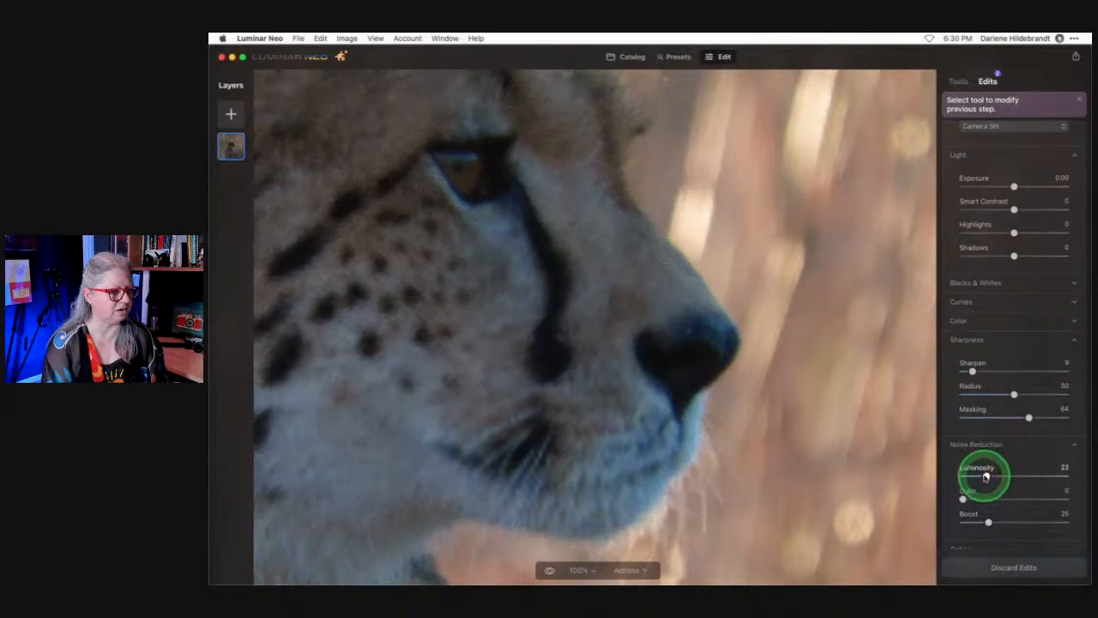
pyautogui.click(972, 372)
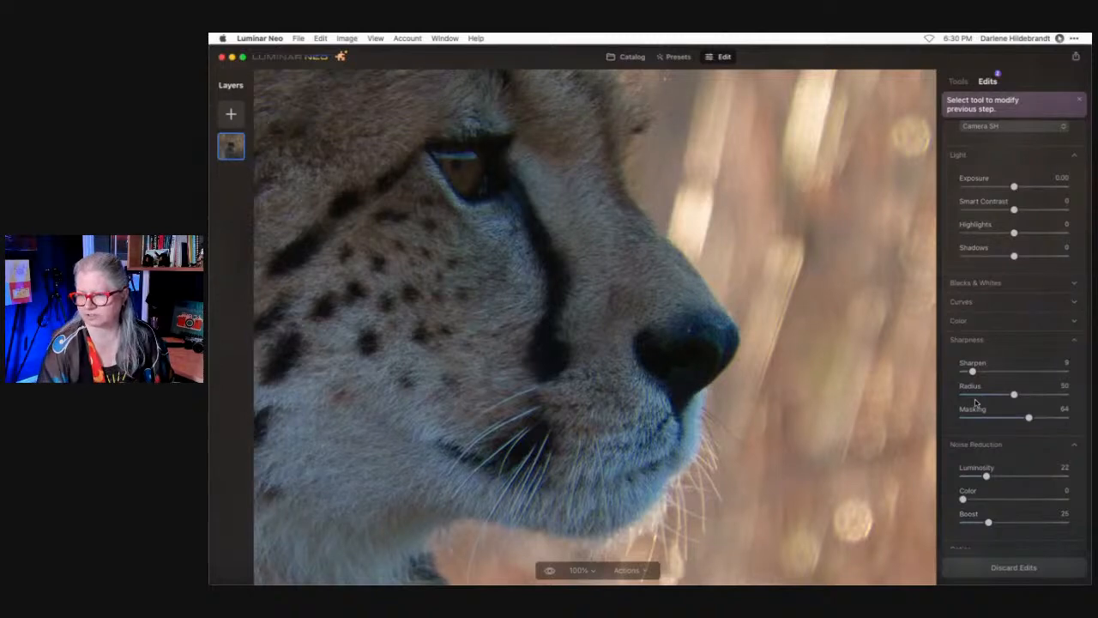
# Set the cheetah photo's white balance to Daylight and its Tint to -4 in the Develop edit.
pyautogui.click(969, 321)
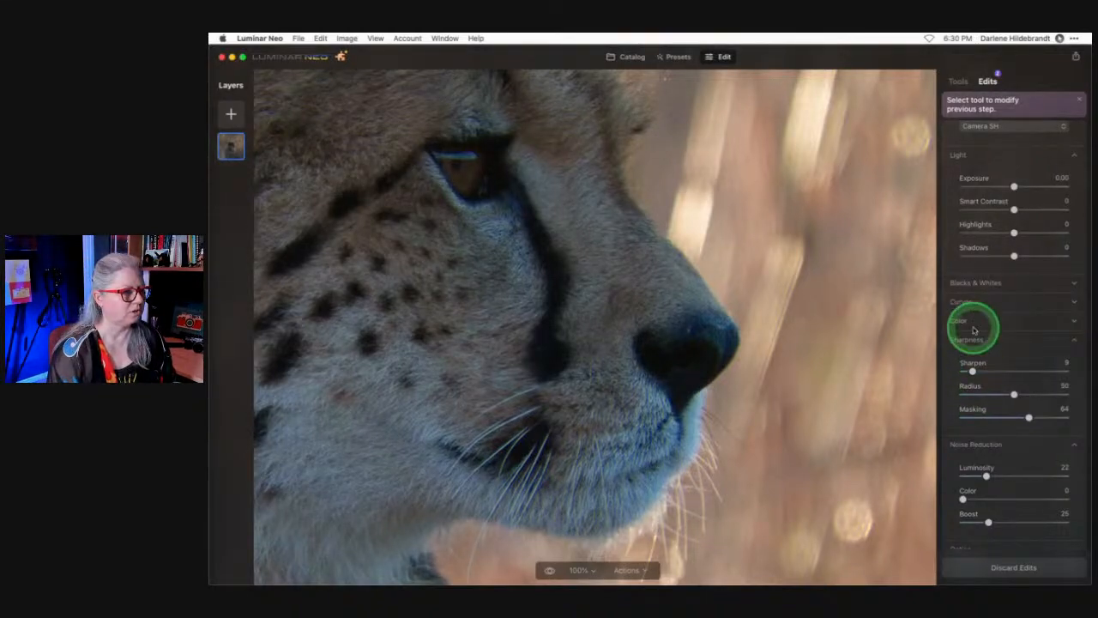
pyautogui.click(668, 309)
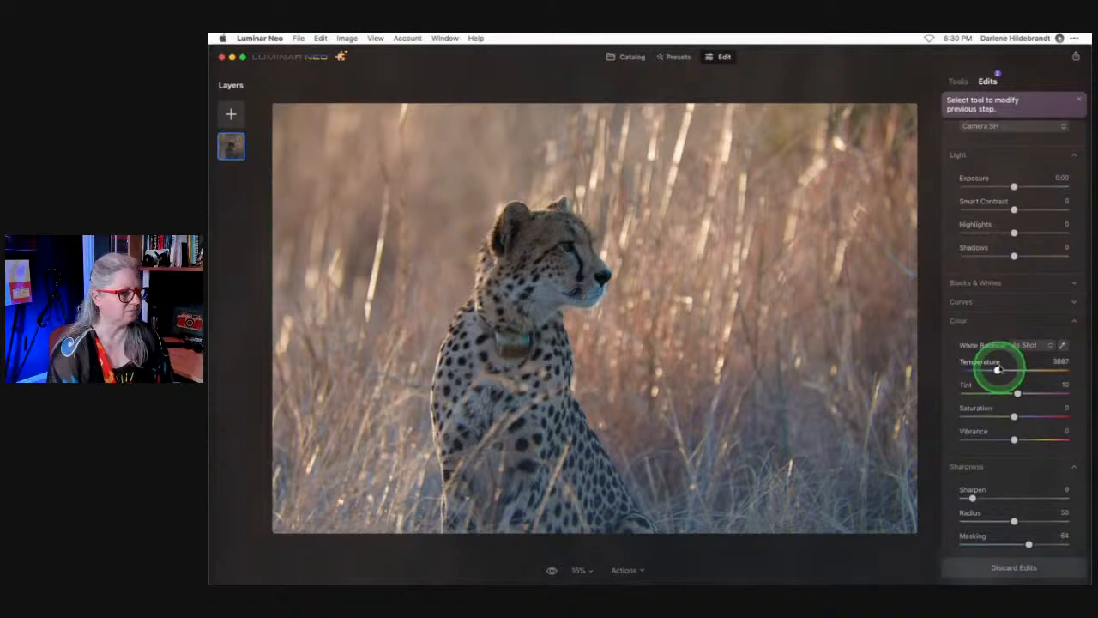
pyautogui.click(1024, 344)
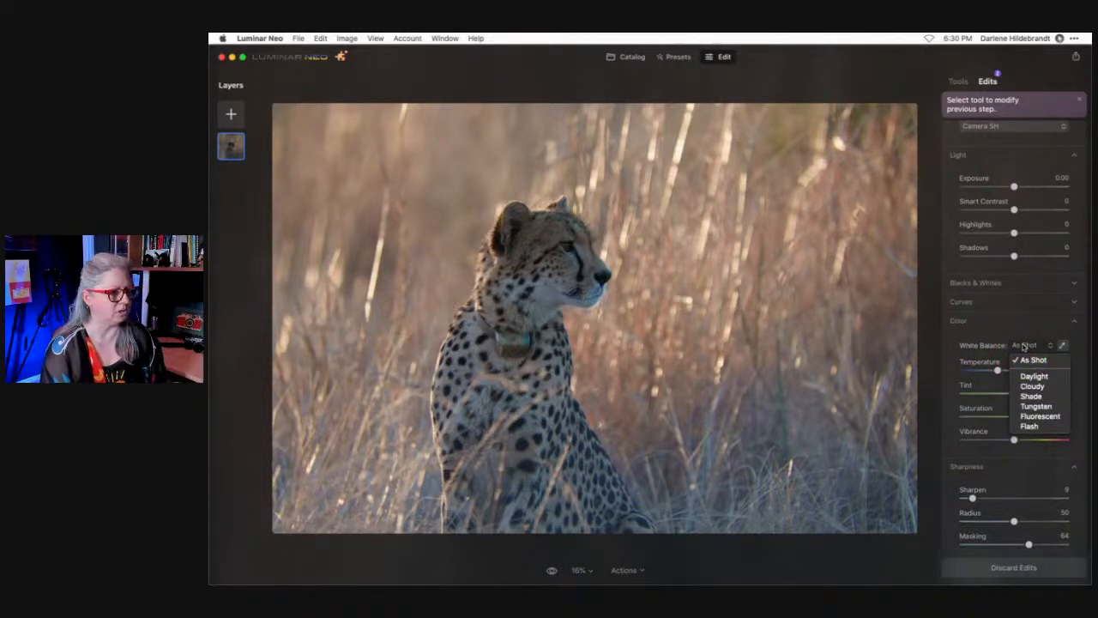
pyautogui.click(1028, 378)
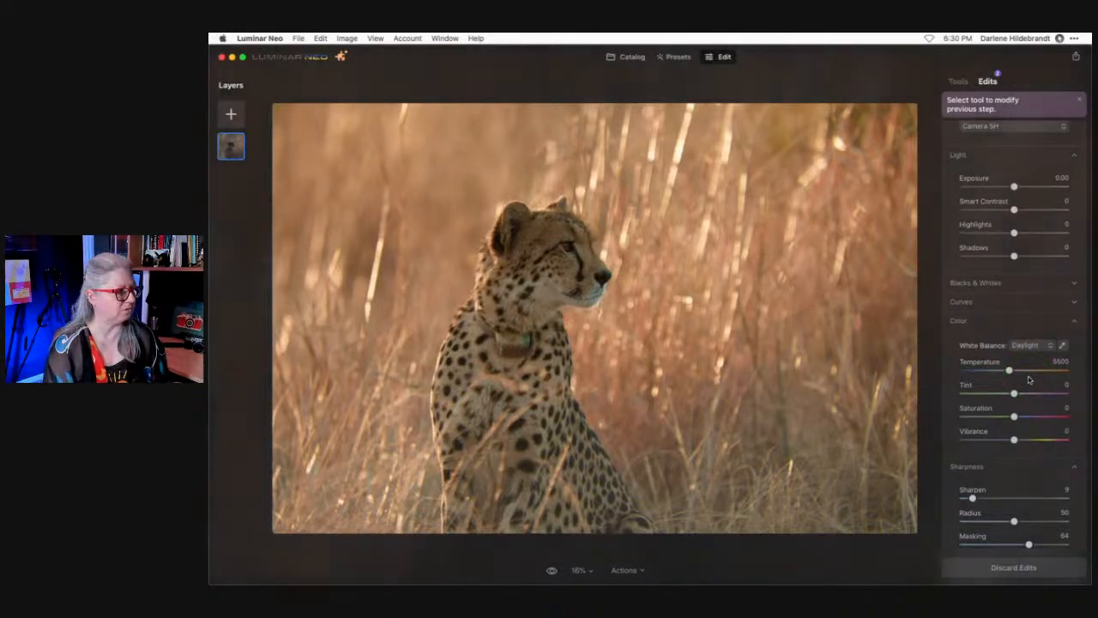
pyautogui.moveTo(1026, 383)
pyautogui.mouseDown()
pyautogui.moveTo(990, 386)
pyautogui.moveTo(1016, 393)
pyautogui.mouseUp()
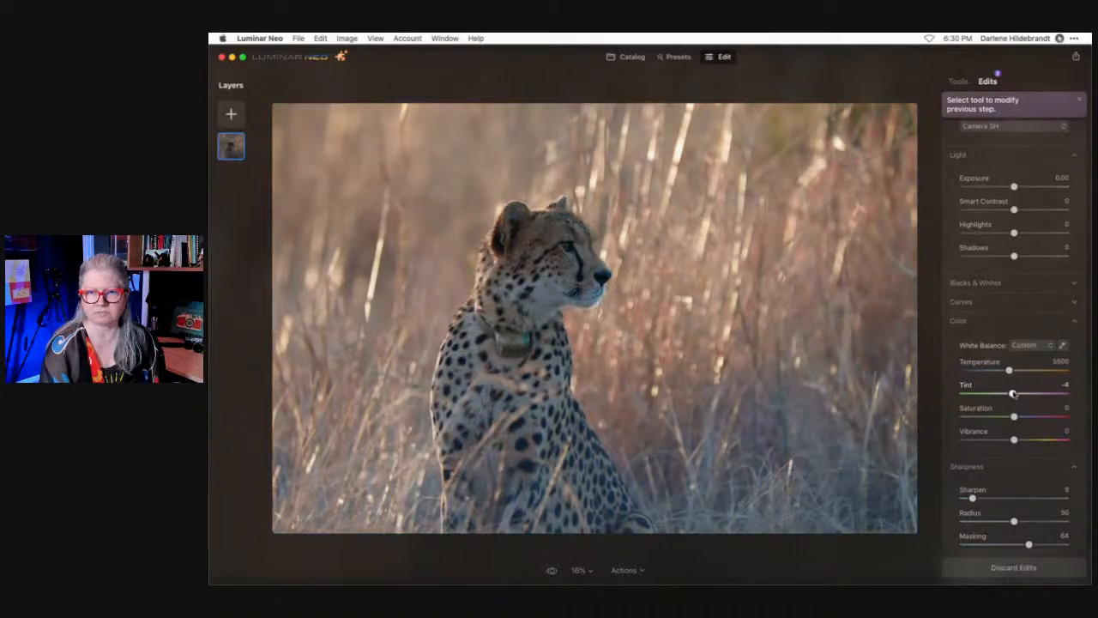
pyautogui.click(1003, 328)
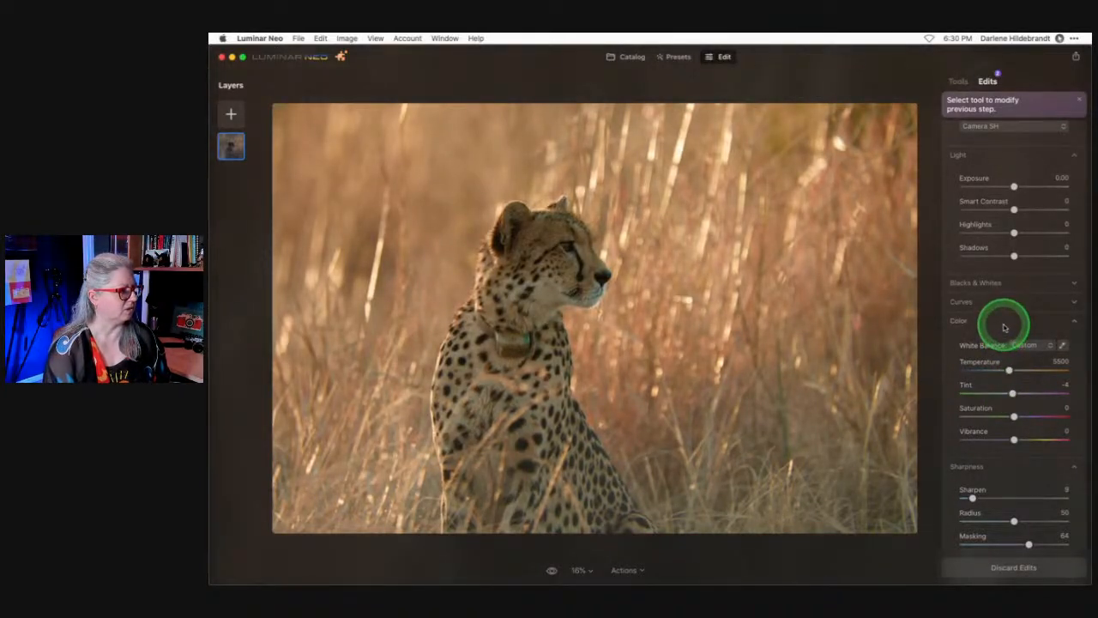
pyautogui.click(1004, 326)
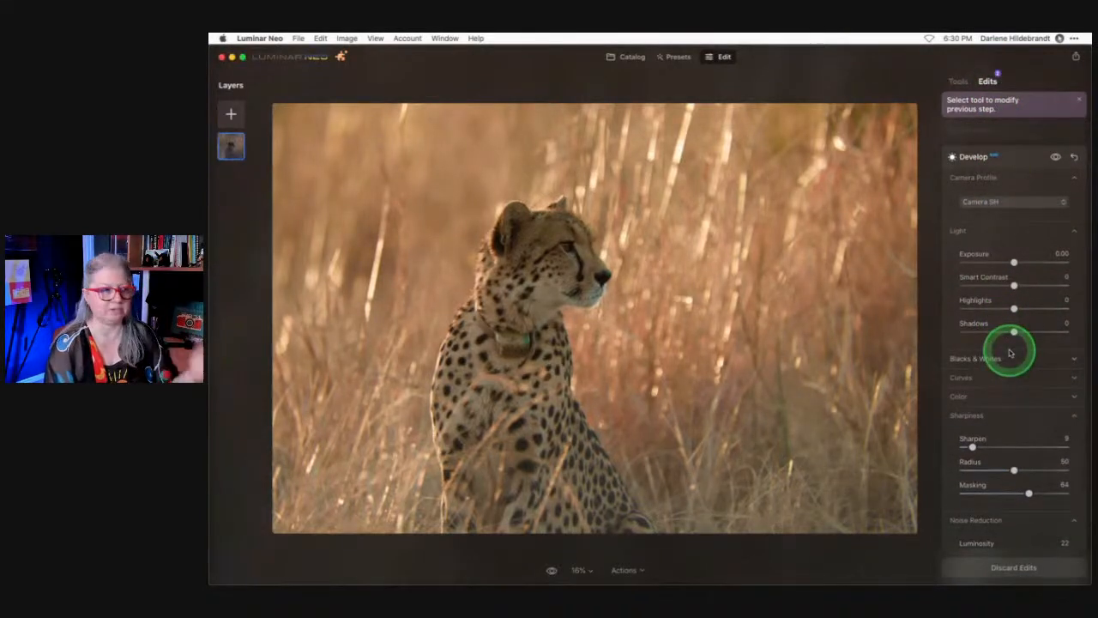
# Check highlight clipping with the curve's white point, restore it, and move the black point slightly inward until only small dark areas clip.
pyautogui.click(963, 416)
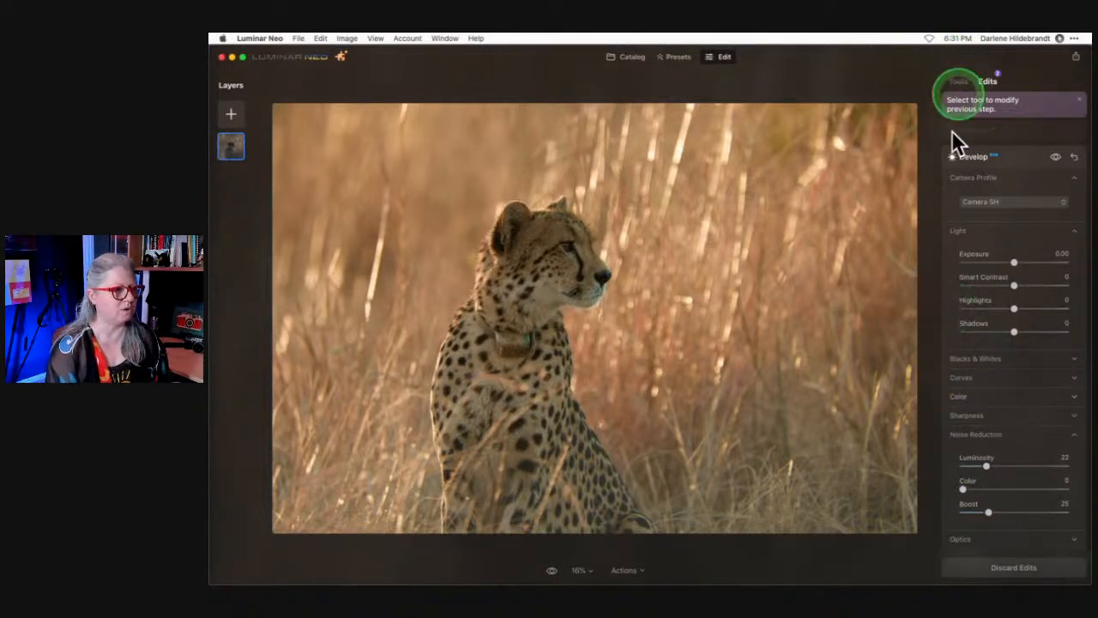
pyautogui.click(957, 398)
pyautogui.scroll(-2, 968, 278)
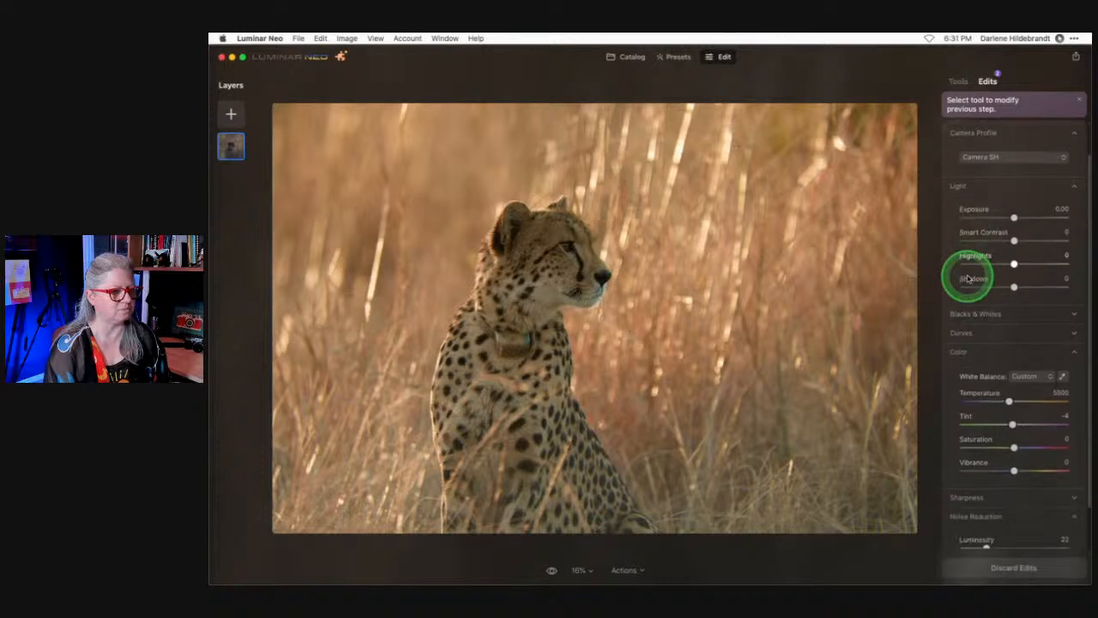
pyautogui.click(956, 355)
pyautogui.click(957, 355)
pyautogui.scroll(-1, 957, 356)
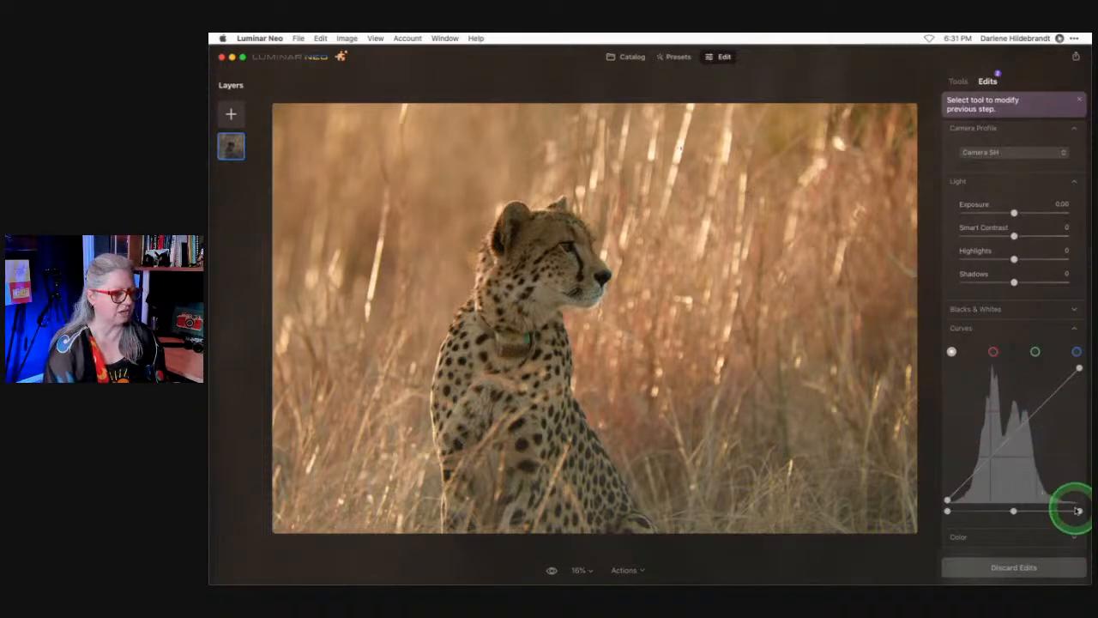
pyautogui.moveTo(1077, 510); pyautogui.dragTo(1052, 511)
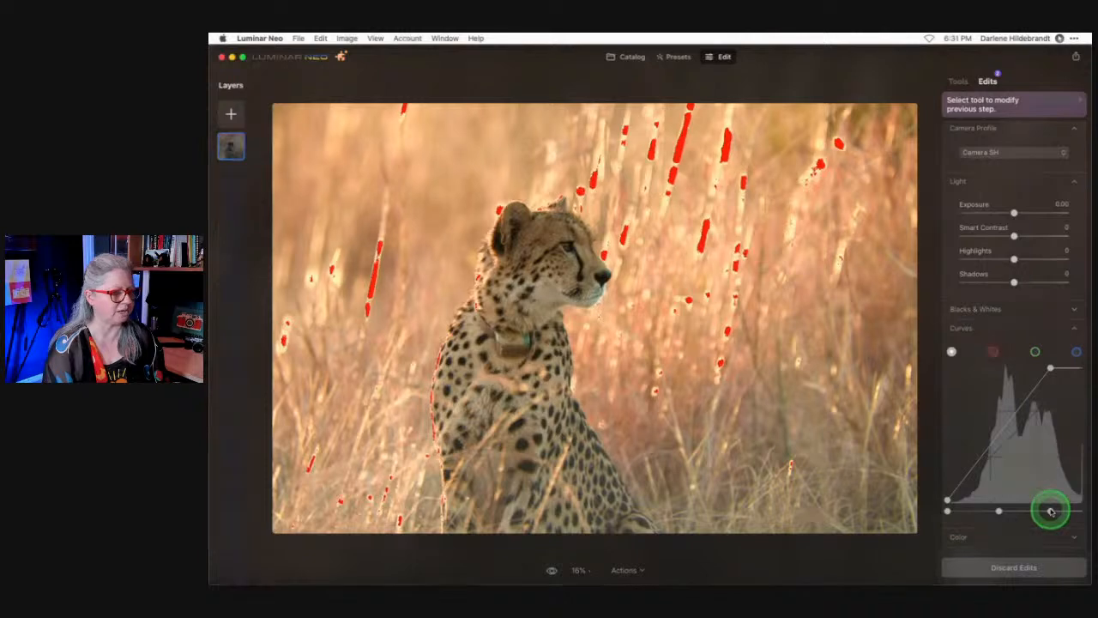
pyautogui.moveTo(1050, 511); pyautogui.dragTo(1079, 511)
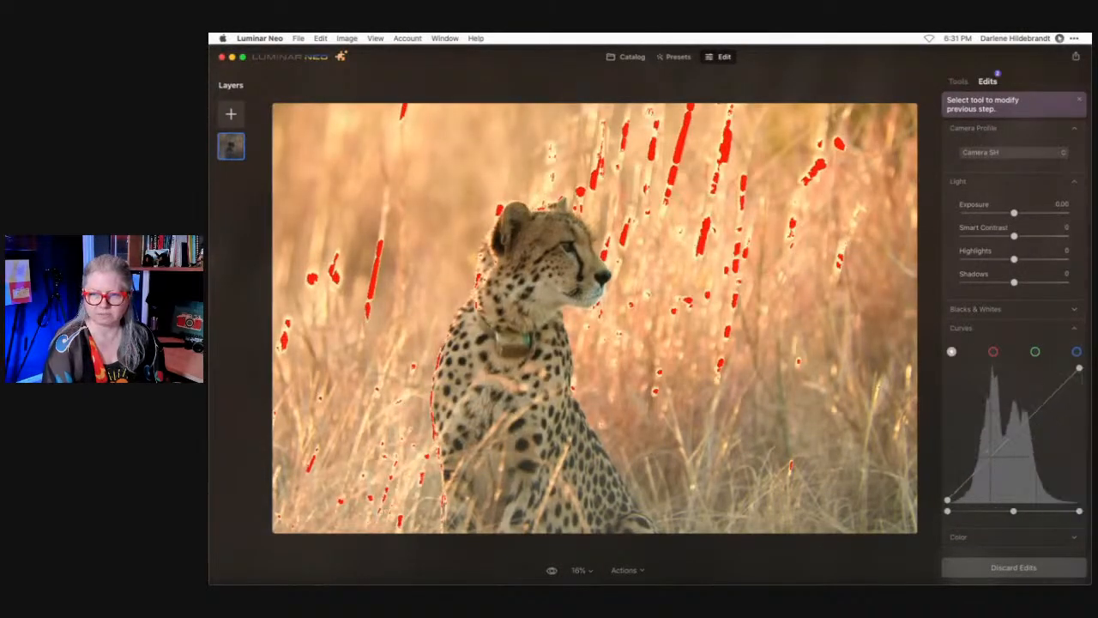
pyautogui.moveTo(949, 512)
pyautogui.mouseDown()
pyautogui.moveTo(971, 511)
pyautogui.moveTo(943, 511)
pyautogui.moveTo(954, 511)
pyautogui.mouseUp()
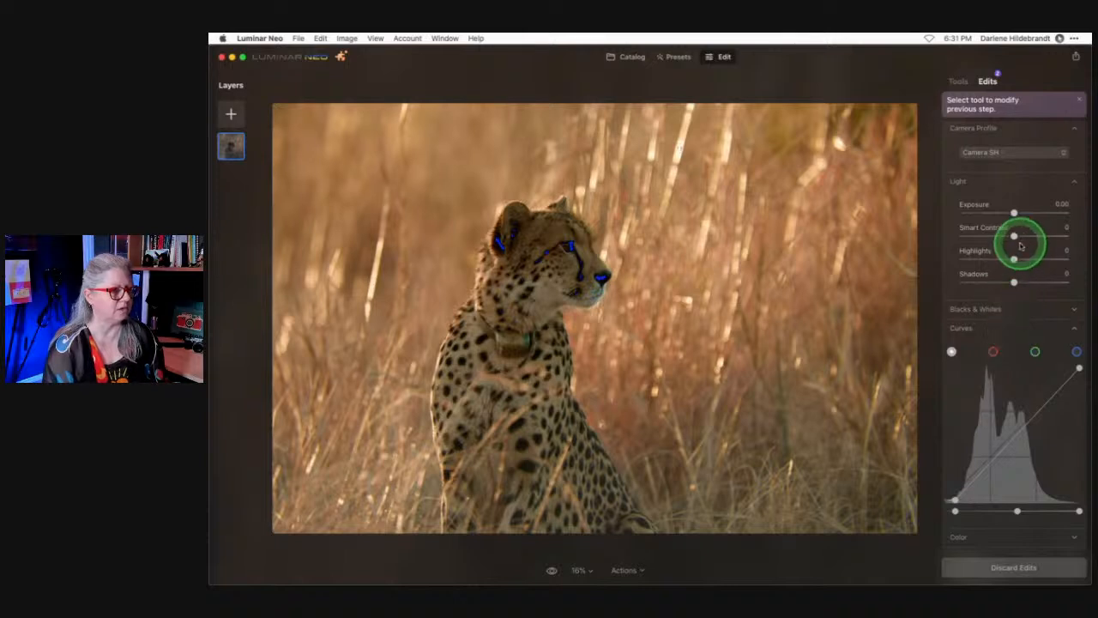
# Adjust Develop's light settings to Smart Contrast 12, Highlights -31 and Exposure 0.42.
pyautogui.moveTo(1014, 236)
pyautogui.mouseDown()
pyautogui.moveTo(1043, 237)
pyautogui.moveTo(1020, 237)
pyautogui.mouseUp()
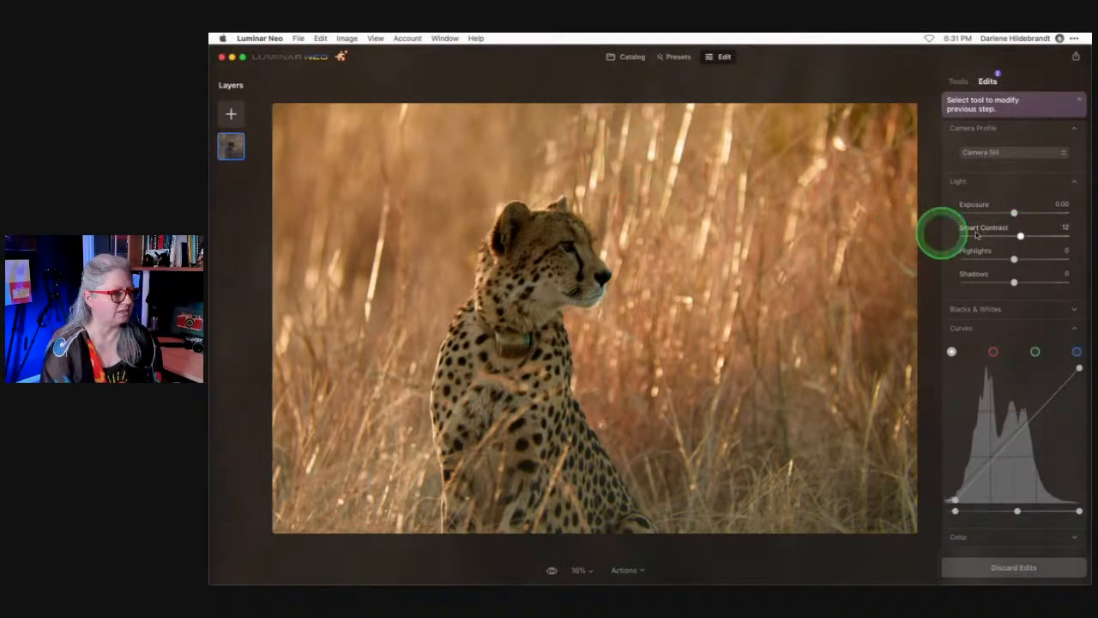
pyautogui.moveTo(1014, 258); pyautogui.dragTo(996, 260)
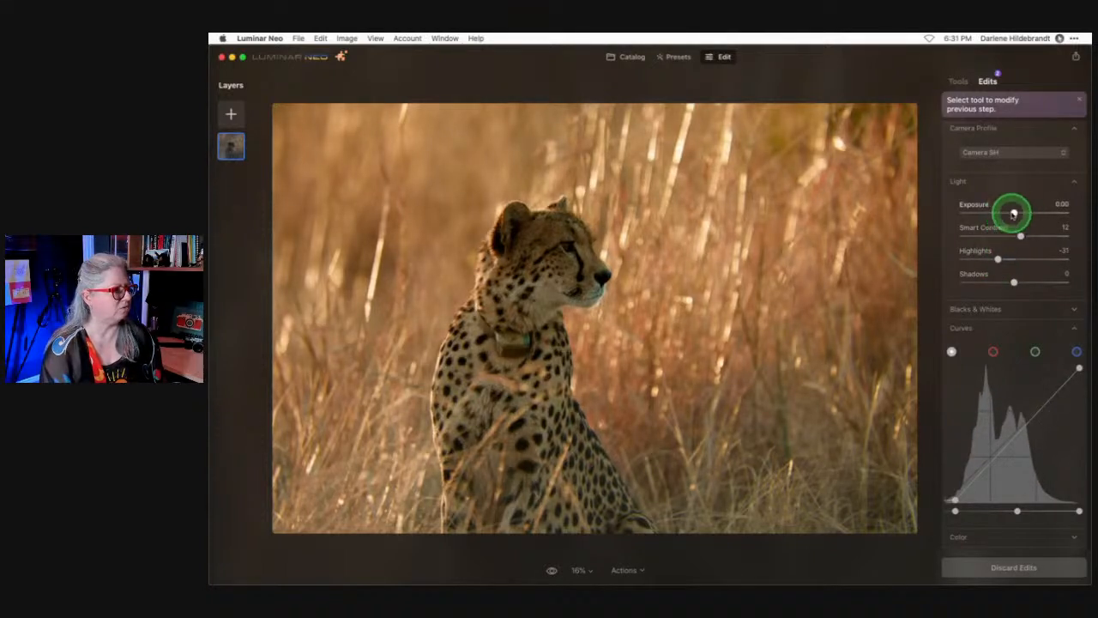
pyautogui.moveTo(1017, 214); pyautogui.dragTo(1017, 213)
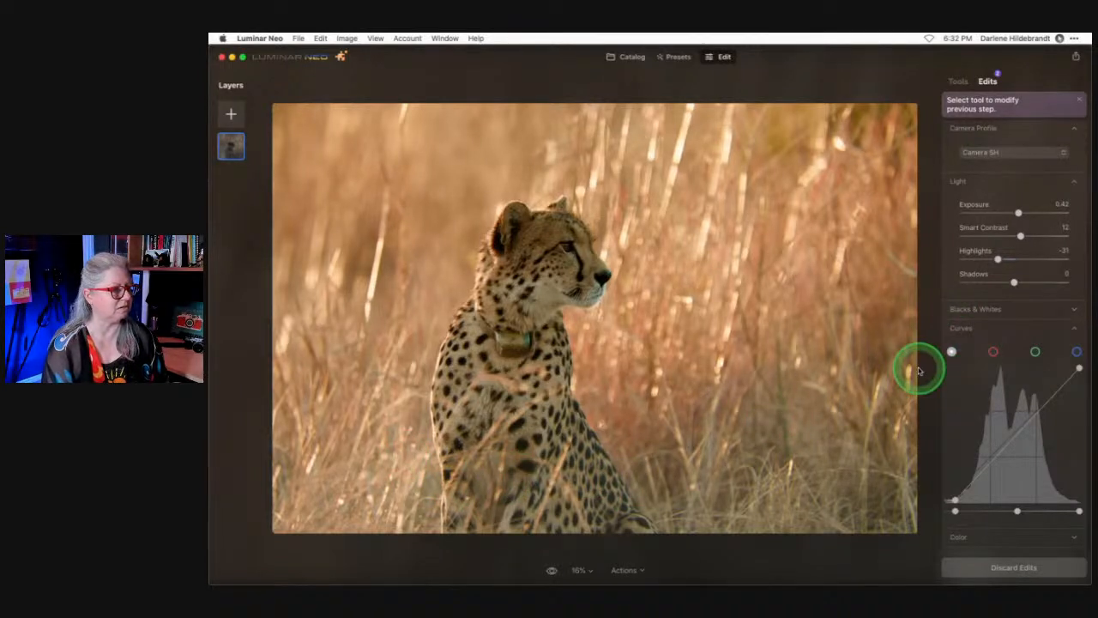
# Set the Tint to -1 in Develop's color settings.
pyautogui.scroll(-1, 993, 342)
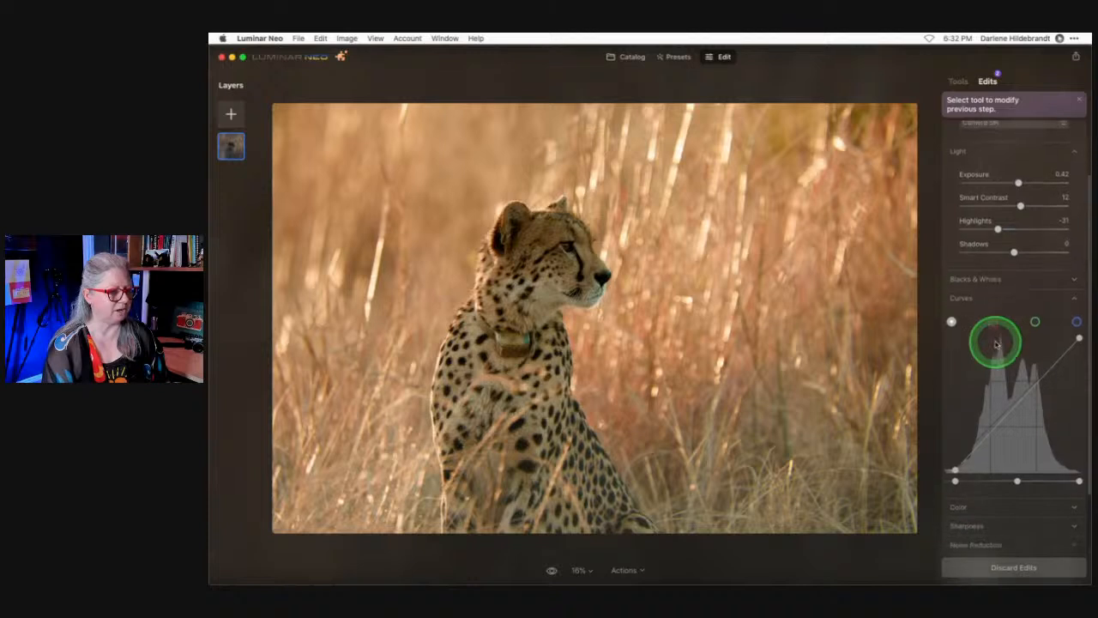
pyautogui.scroll(-3, 996, 343)
pyautogui.click(971, 414)
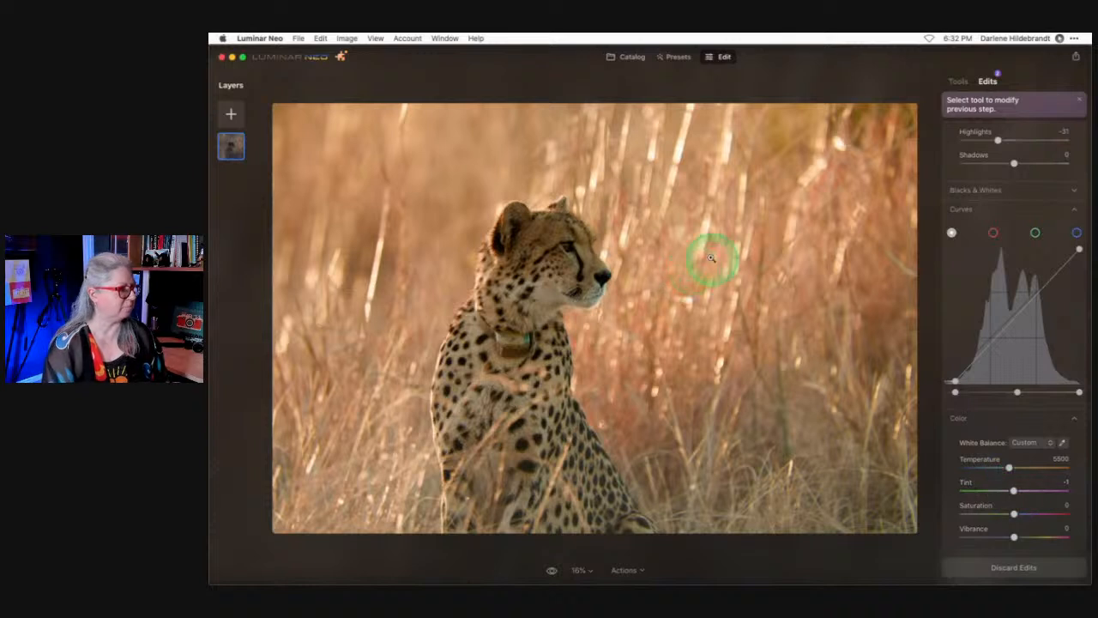
# Compare the cheetah photo with and without the Enhance edit by toggling its visibility, leaving the edit visible.
pyautogui.scroll(6, 1004, 245)
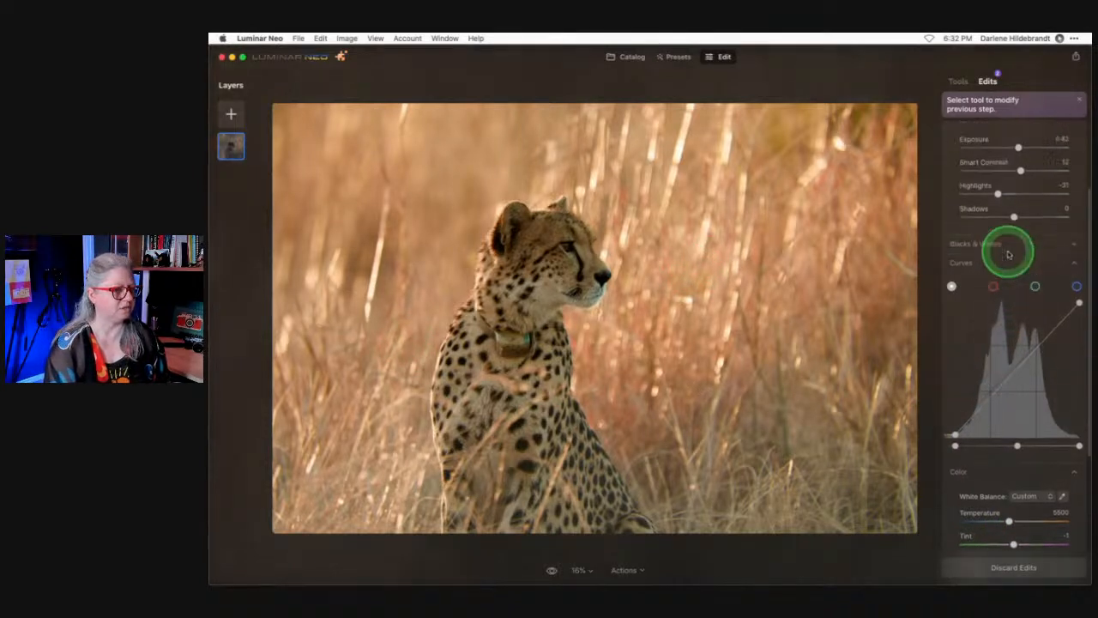
pyautogui.click(1021, 156)
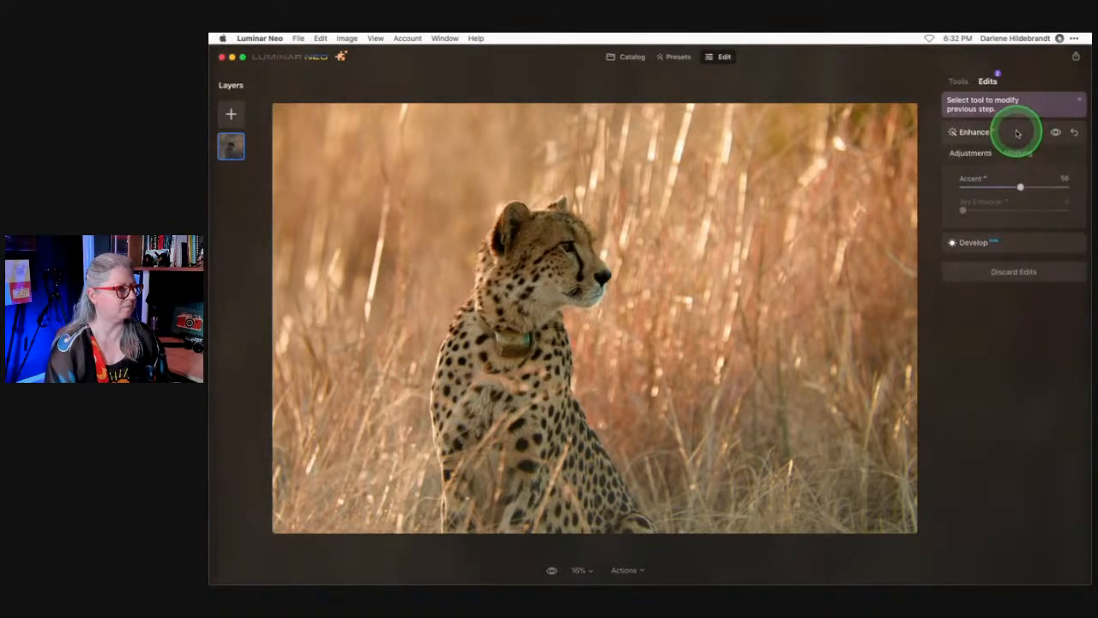
pyautogui.click(1017, 132)
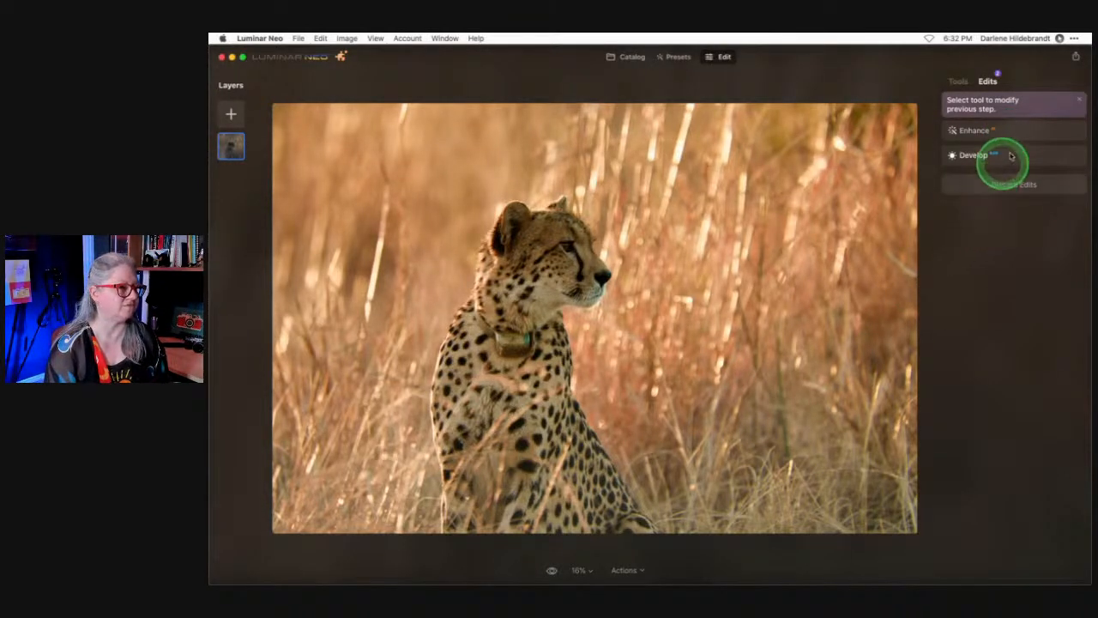
pyautogui.click(1017, 135)
pyautogui.click(1055, 132)
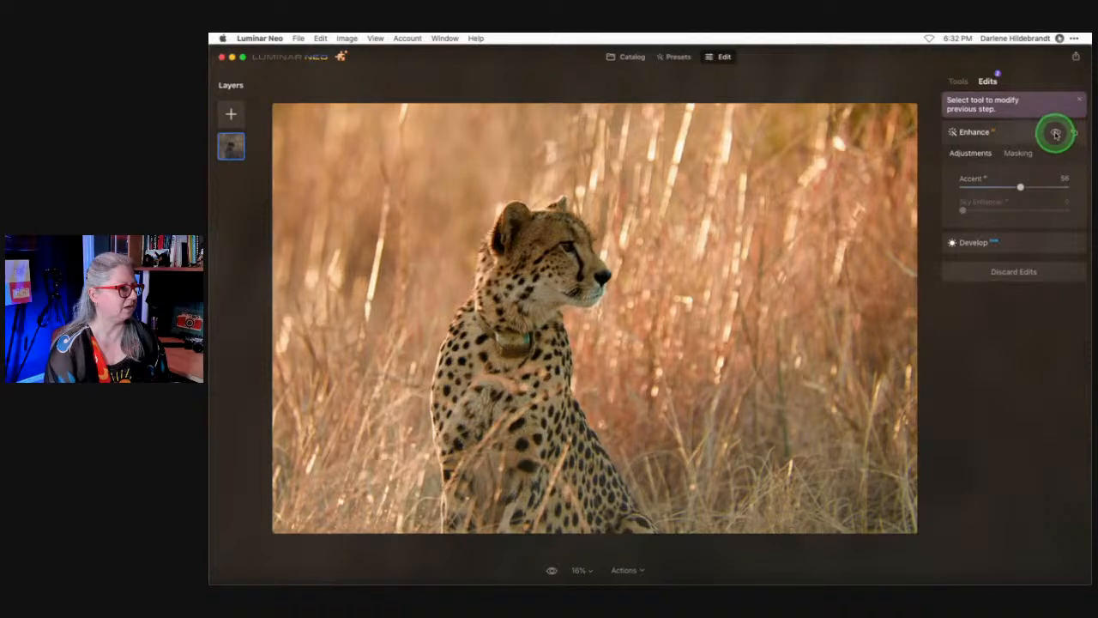
pyautogui.click(1055, 133)
pyautogui.click(1055, 133)
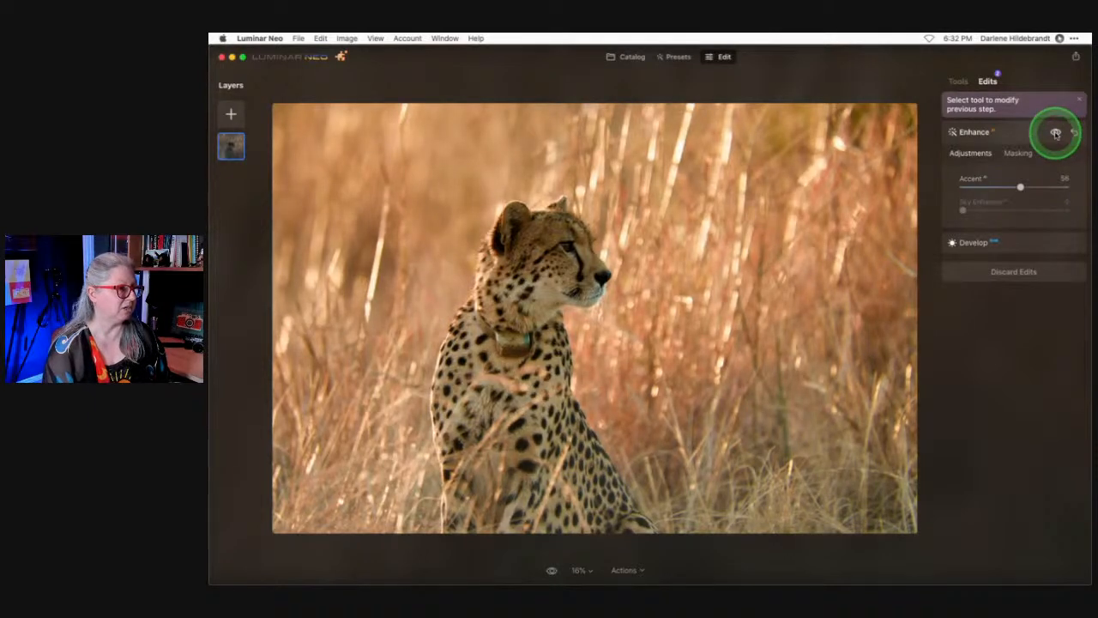
pyautogui.click(1055, 133)
pyautogui.click(1055, 133)
pyautogui.click(1055, 132)
pyautogui.click(1055, 133)
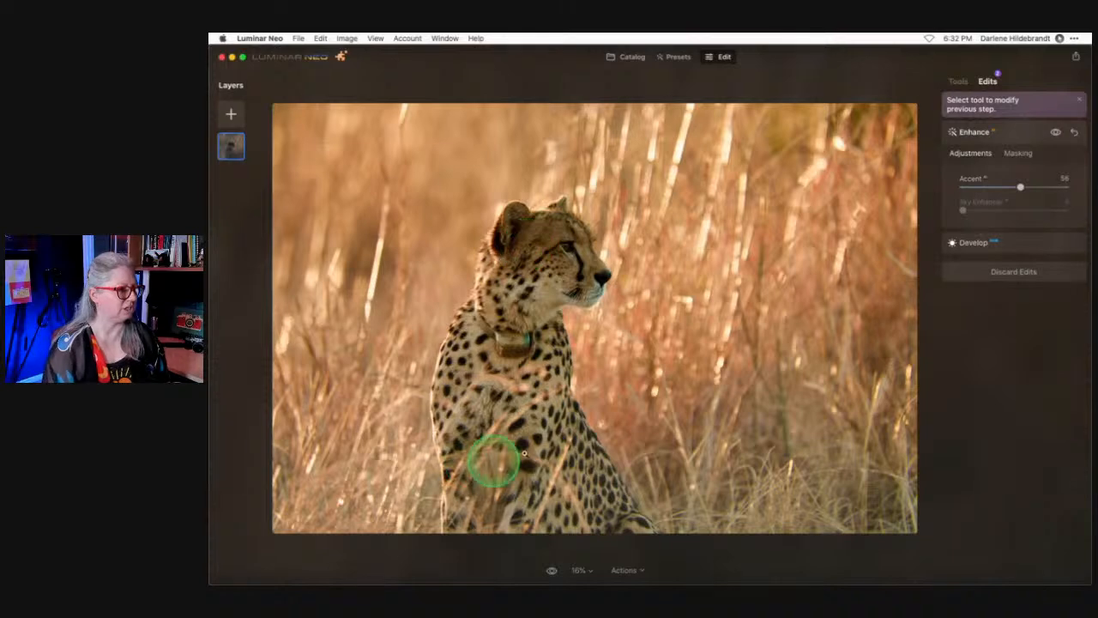
# Try the Mask AI selections for Sky, Flora and Architecture on the Enhance adjustment.
pyautogui.click(1018, 152)
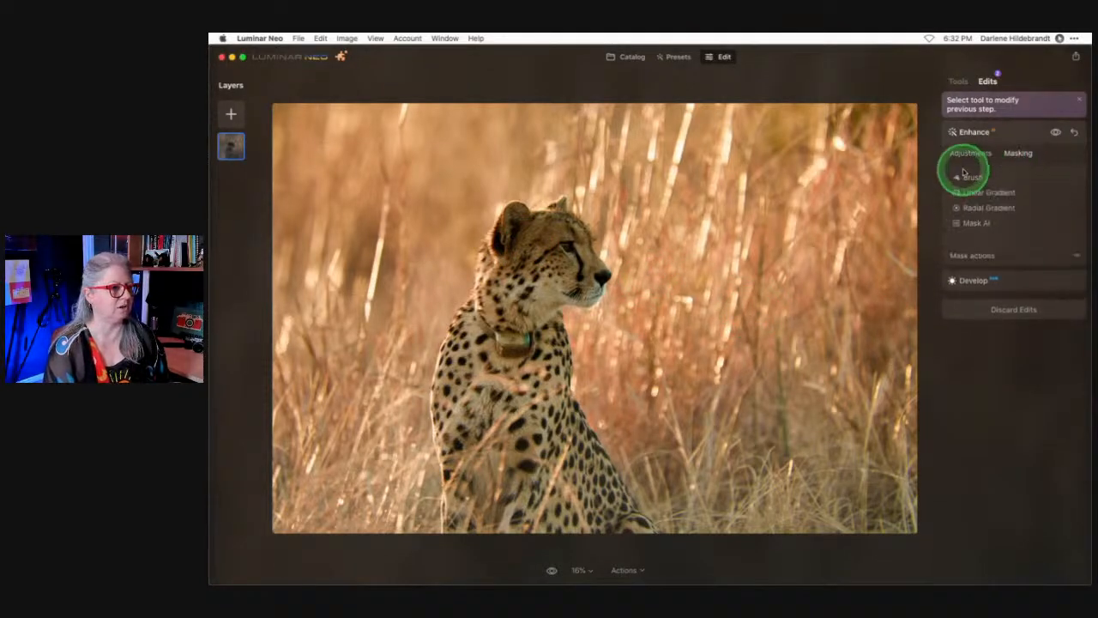
pyautogui.click(970, 222)
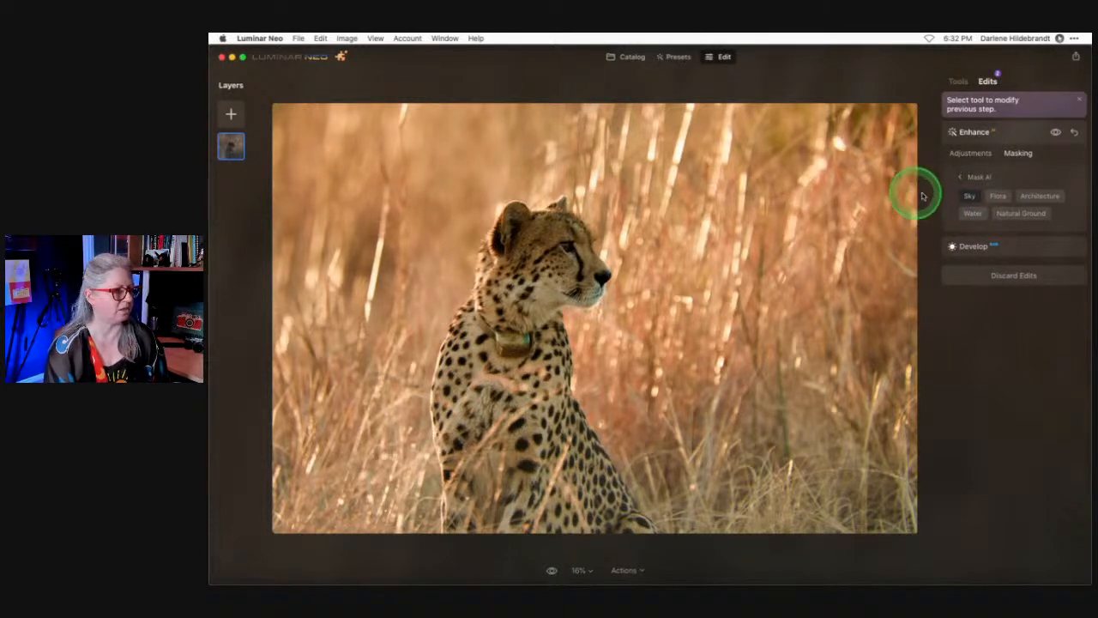
pyautogui.click(968, 196)
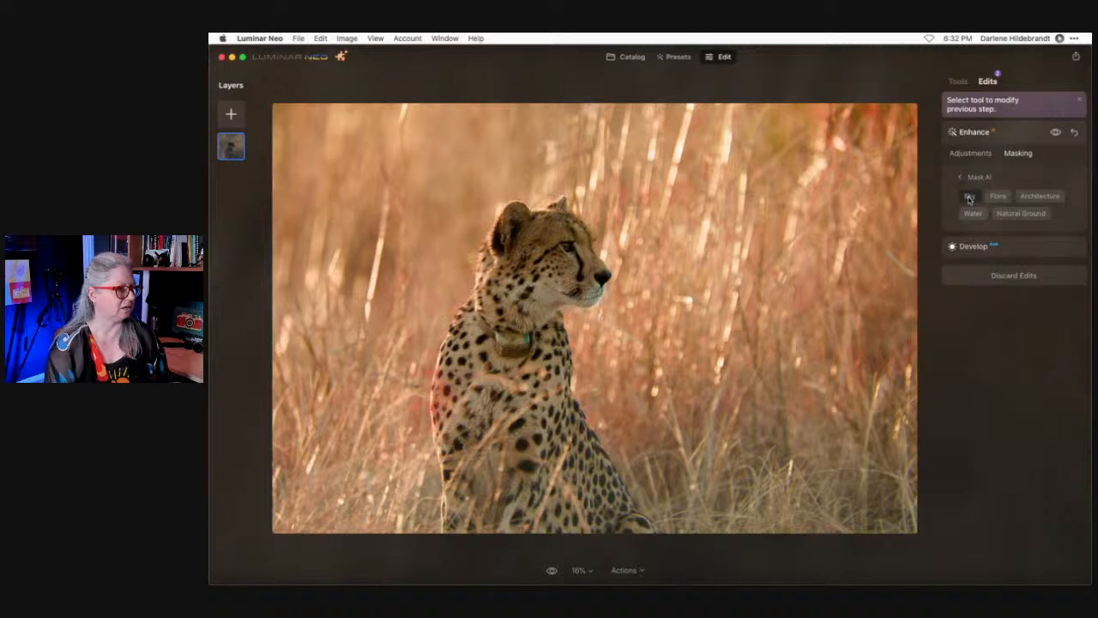
pyautogui.click(999, 197)
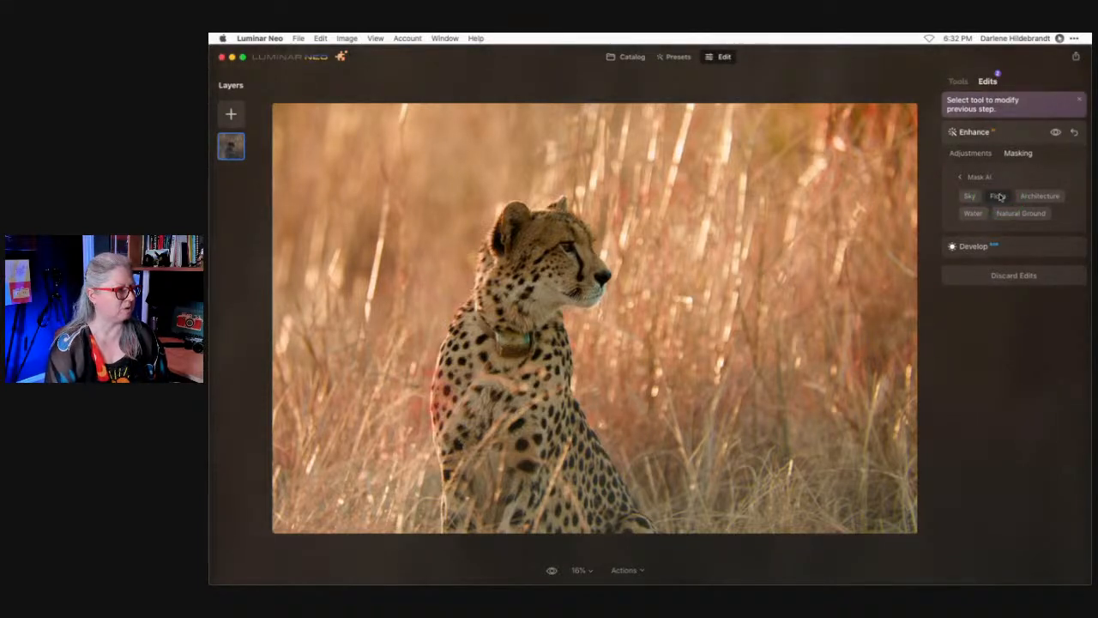
pyautogui.click(999, 196)
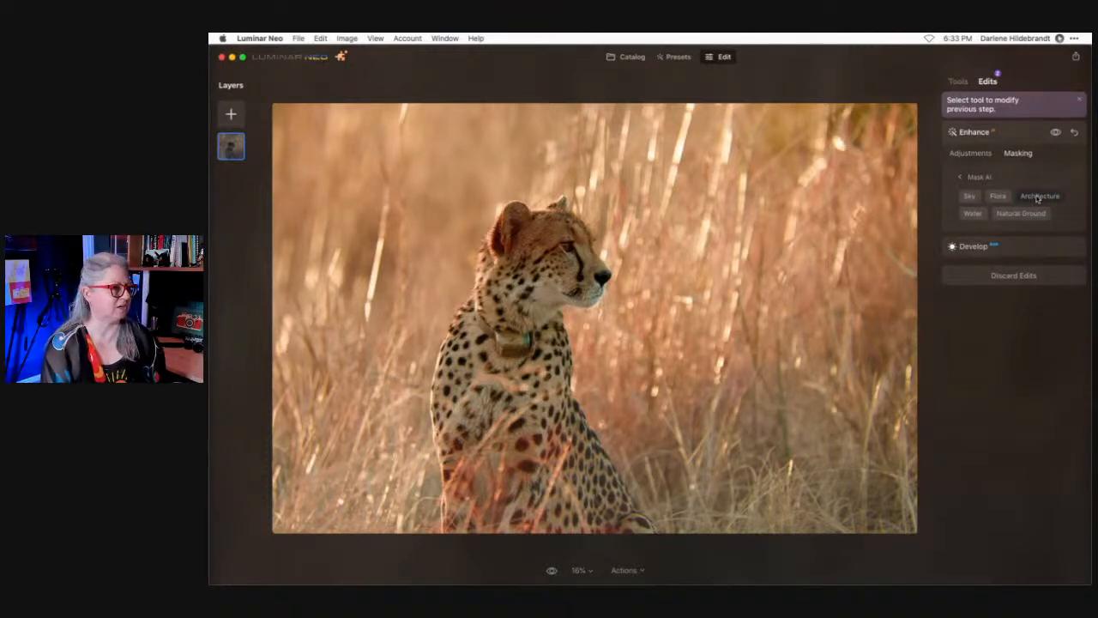
pyautogui.click(1037, 198)
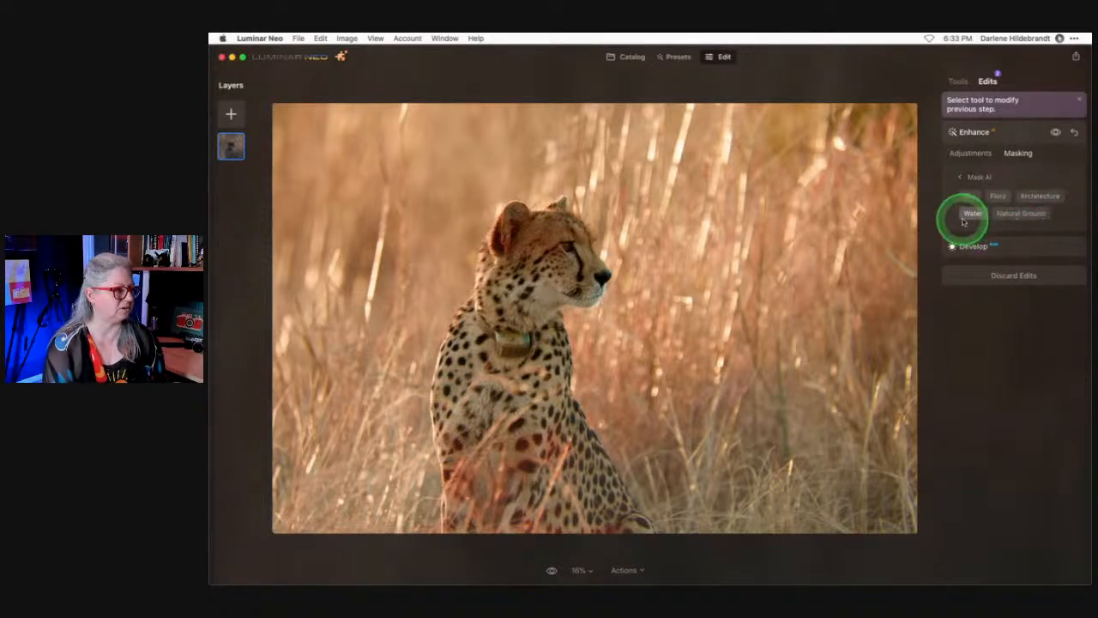
pyautogui.click(972, 178)
# Clear the mask on the Enhance adjustment.
pyautogui.click(973, 256)
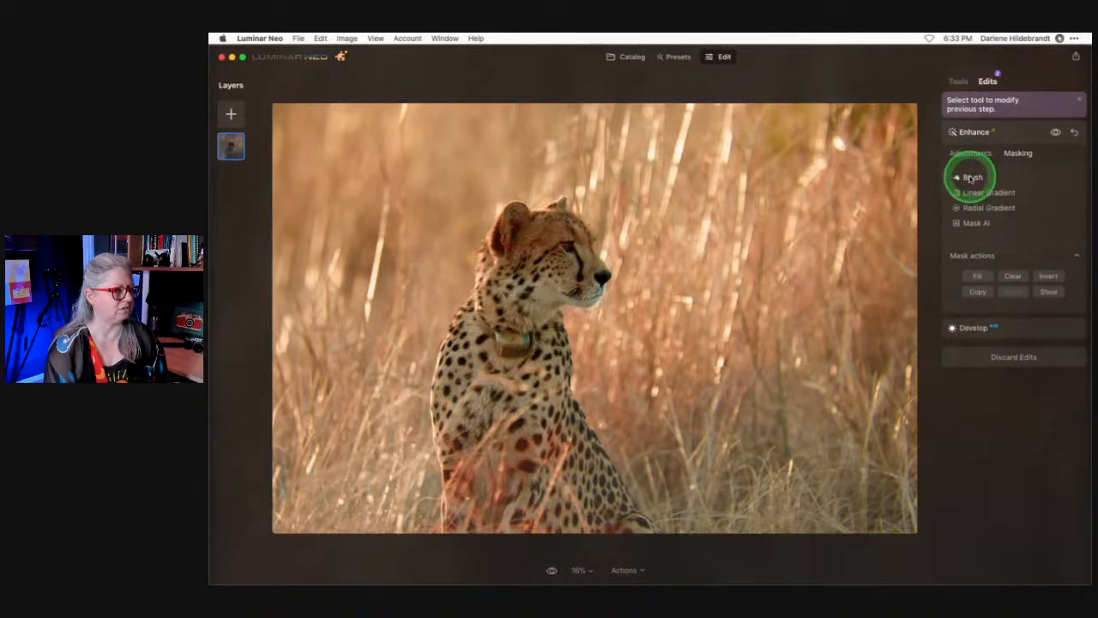
pyautogui.click(971, 177)
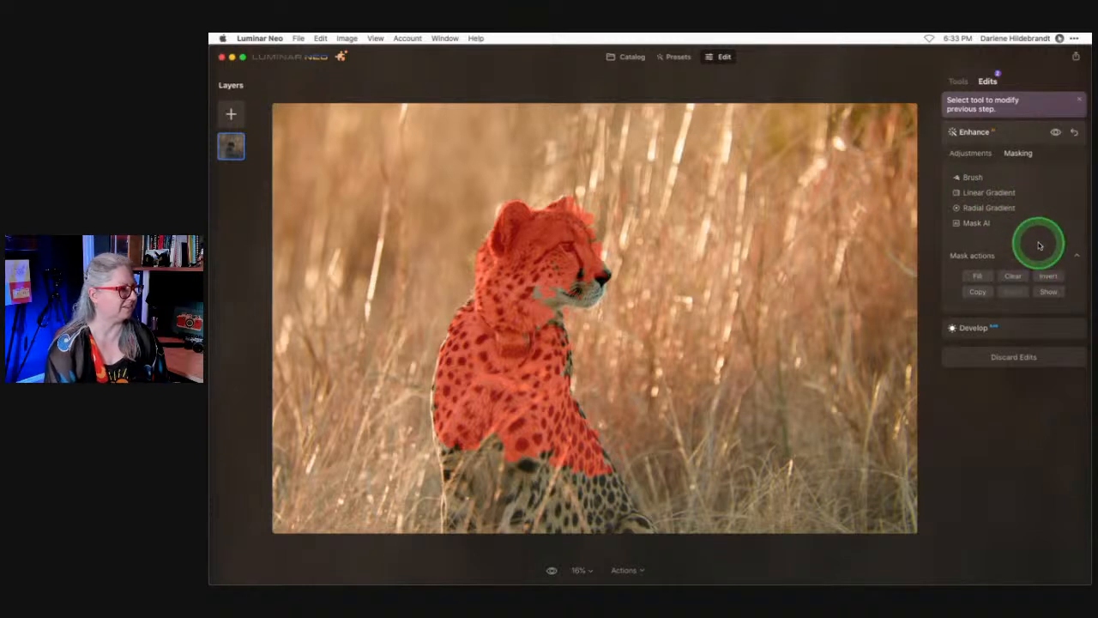
pyautogui.click(1014, 277)
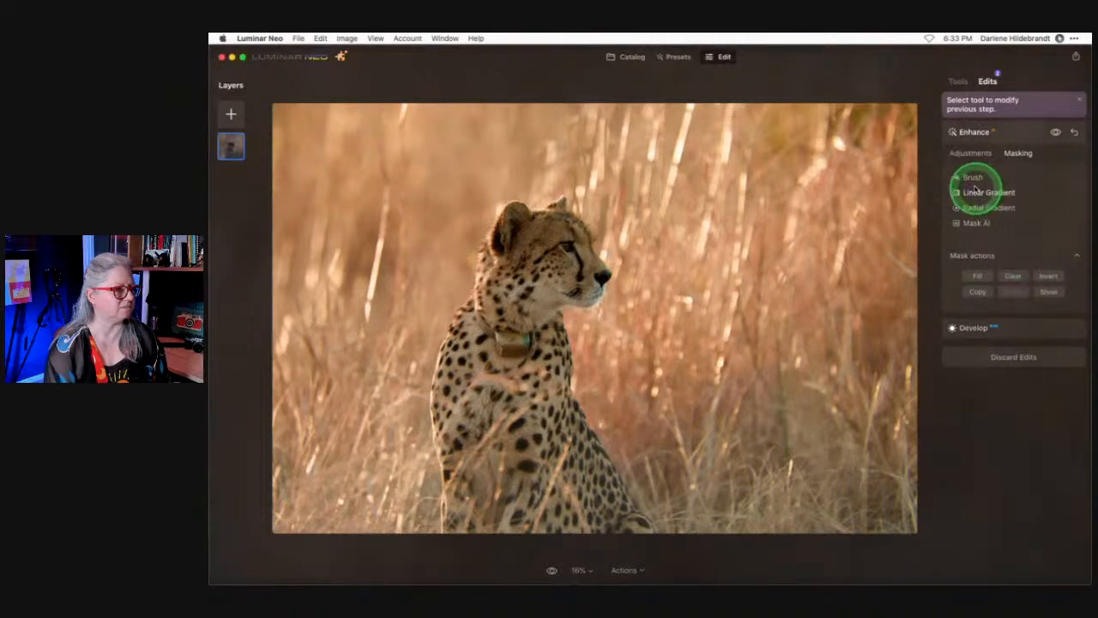
# Brush the Enhance mask over the cheetah's face at Strength 82 and compare the photo with and without Enhance.
pyautogui.click(972, 177)
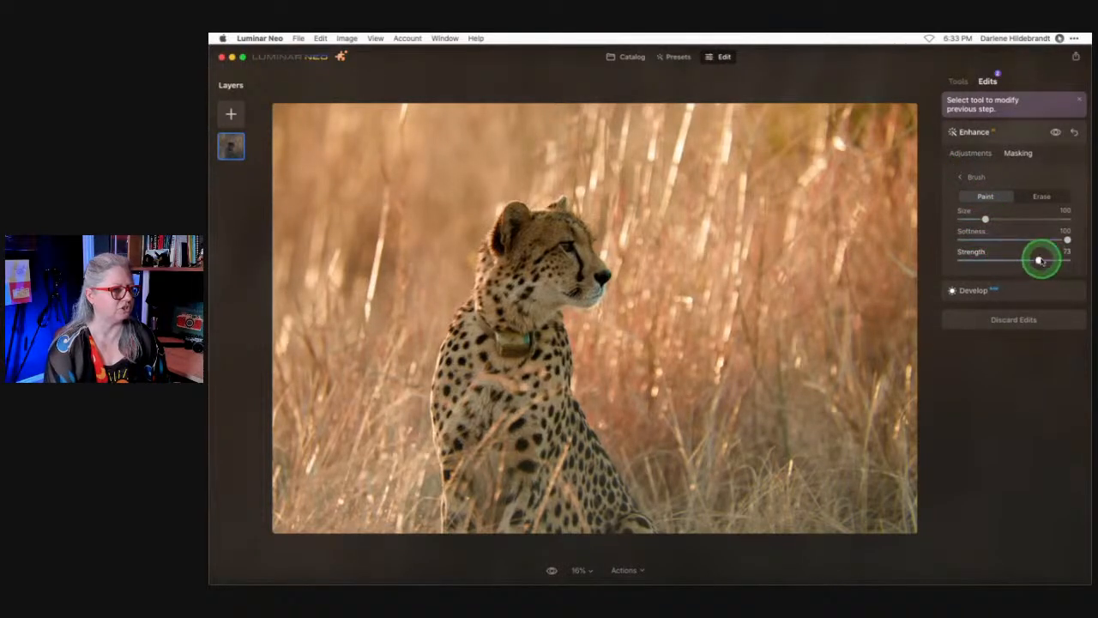
pyautogui.moveTo(1039, 260); pyautogui.dragTo(1048, 259)
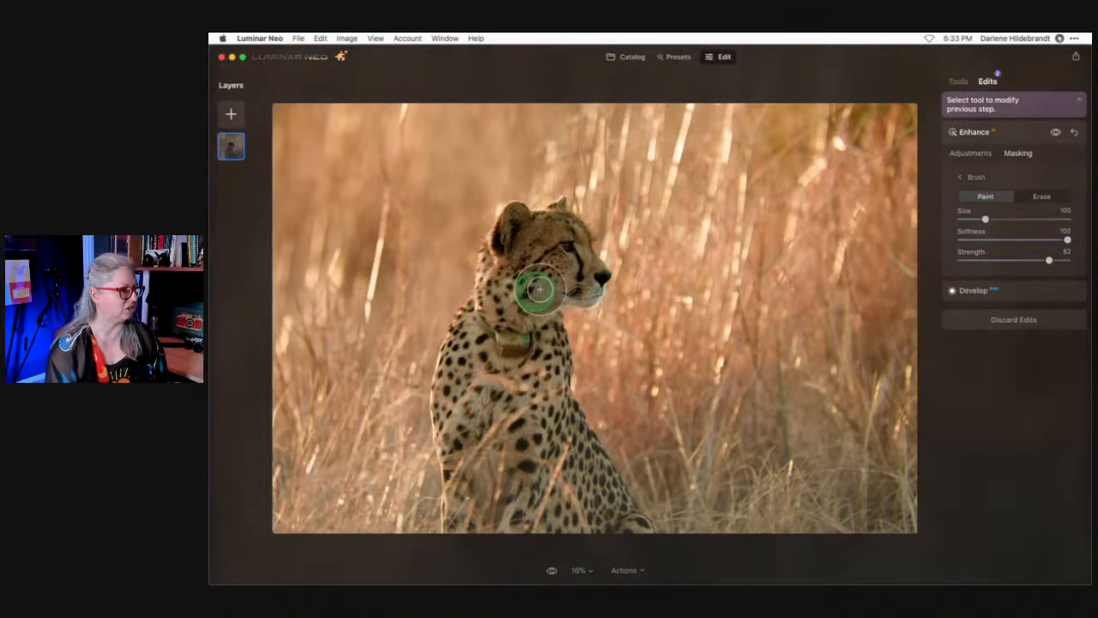
pyautogui.moveTo(538, 289)
pyautogui.mouseDown()
pyautogui.moveTo(582, 283)
pyautogui.moveTo(585, 270)
pyautogui.moveTo(565, 244)
pyautogui.moveTo(572, 272)
pyautogui.moveTo(566, 233)
pyautogui.moveTo(531, 225)
pyautogui.moveTo(465, 355)
pyautogui.moveTo(457, 399)
pyautogui.moveTo(498, 350)
pyautogui.moveTo(547, 371)
pyautogui.moveTo(541, 340)
pyautogui.moveTo(537, 382)
pyautogui.moveTo(564, 442)
pyautogui.moveTo(631, 536)
pyautogui.moveTo(546, 514)
pyautogui.moveTo(538, 428)
pyautogui.moveTo(534, 477)
pyautogui.moveTo(498, 493)
pyautogui.moveTo(483, 406)
pyautogui.moveTo(476, 514)
pyautogui.moveTo(461, 398)
pyautogui.moveTo(507, 295)
pyautogui.moveTo(503, 259)
pyautogui.moveTo(540, 242)
pyautogui.moveTo(575, 279)
pyautogui.mouseUp()
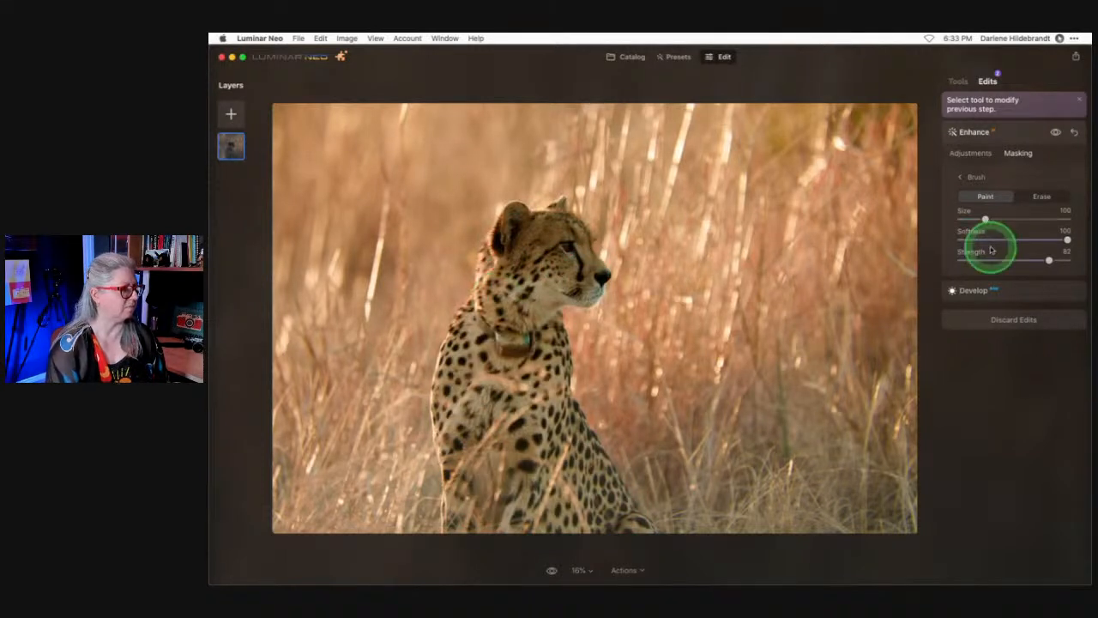
pyautogui.click(1056, 132)
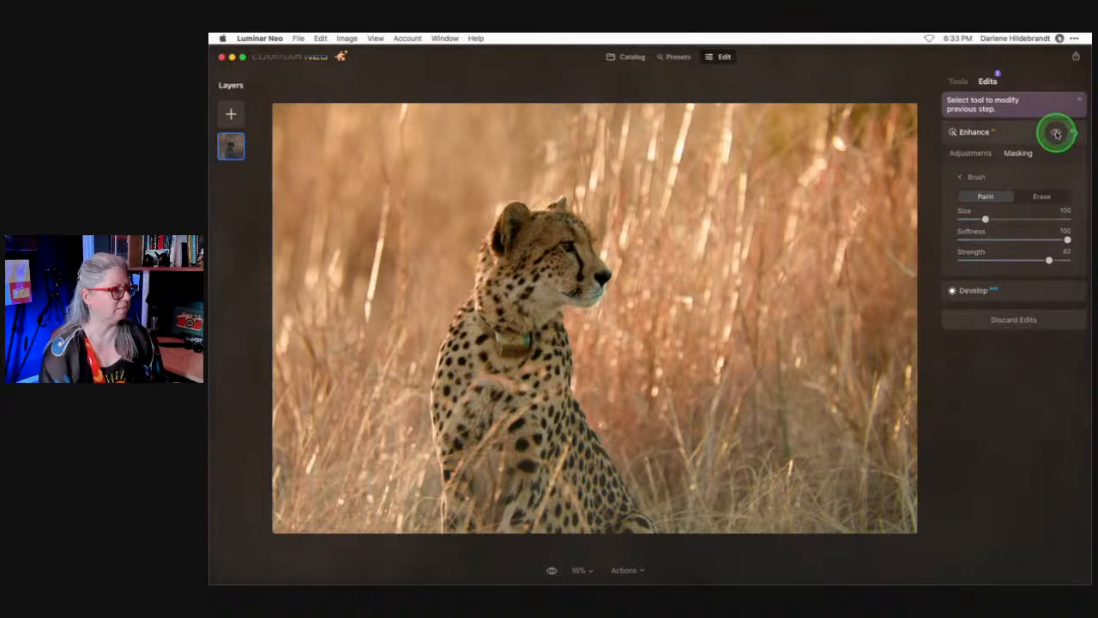
pyautogui.click(1056, 133)
pyautogui.click(1056, 133)
pyautogui.click(1056, 133)
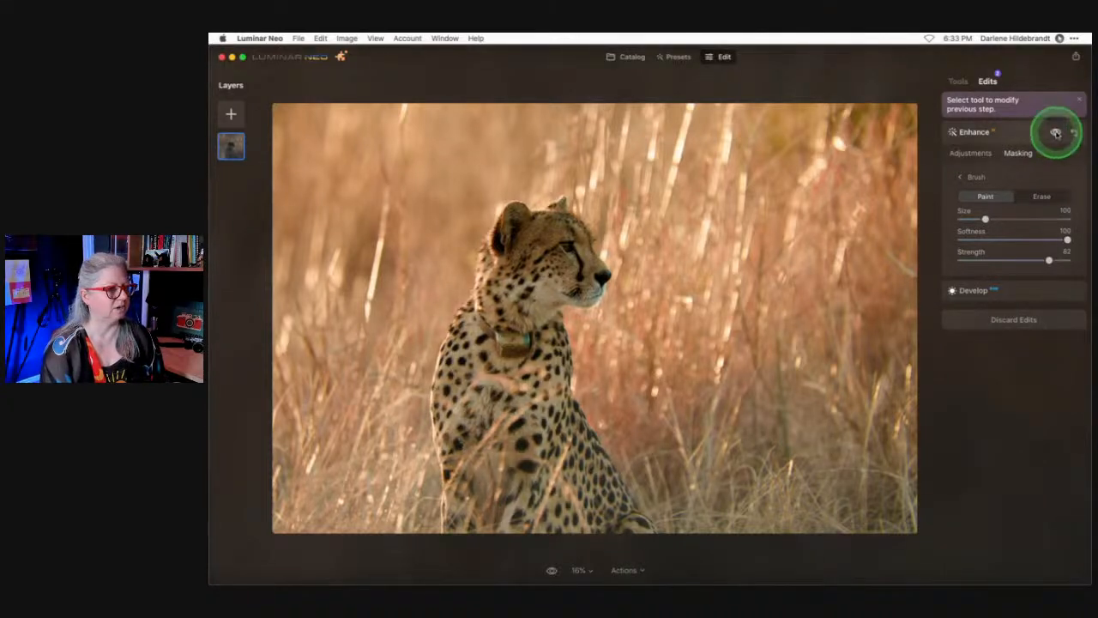
# Set the Enhance Accent to 76 and brush its mask from the cheetah's face to its shoulder at Strength 75.
pyautogui.click(971, 152)
pyautogui.moveTo(1020, 187)
pyautogui.mouseDown()
pyautogui.moveTo(1078, 183)
pyautogui.moveTo(928, 191)
pyautogui.moveTo(1089, 192)
pyautogui.moveTo(948, 189)
pyautogui.moveTo(1078, 189)
pyautogui.moveTo(1041, 187)
pyautogui.mouseUp()
pyautogui.click(1018, 153)
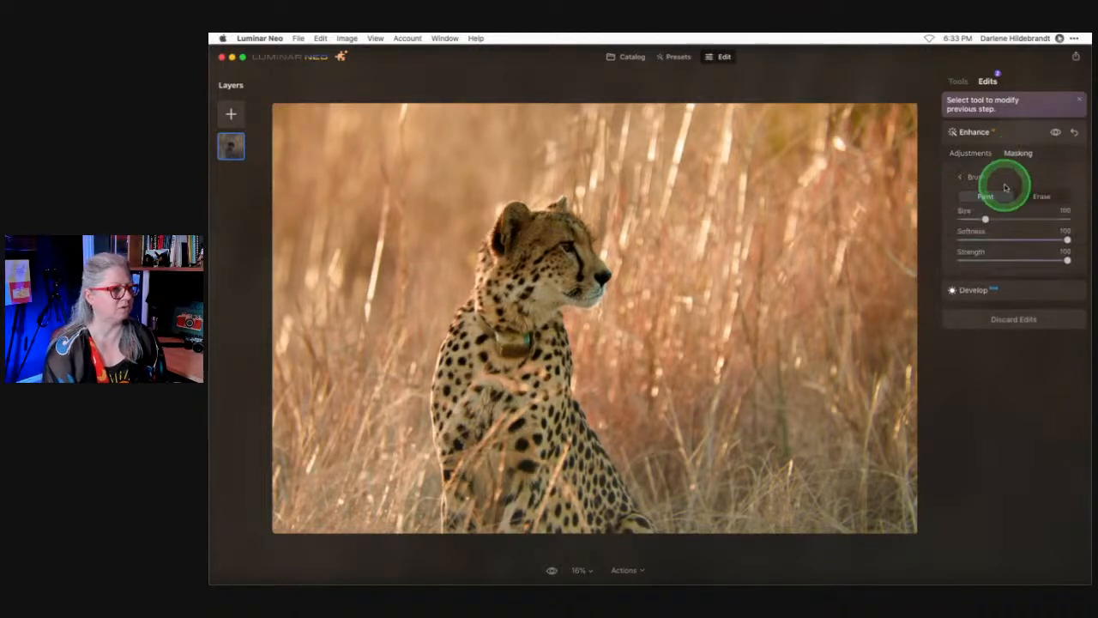
pyautogui.click(985, 196)
pyautogui.click(1021, 259)
pyautogui.moveTo(1021, 259); pyautogui.dragTo(1041, 259)
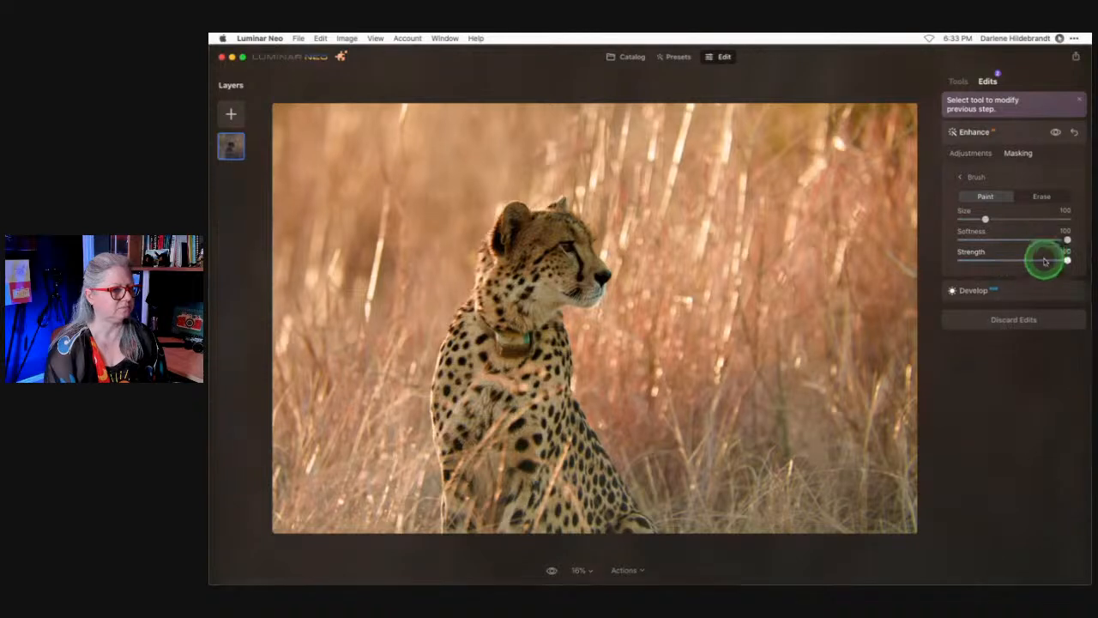
pyautogui.click(562, 253)
pyautogui.moveTo(562, 254)
pyautogui.mouseDown()
pyautogui.moveTo(564, 232)
pyautogui.moveTo(530, 250)
pyautogui.moveTo(523, 234)
pyautogui.moveTo(503, 307)
pyautogui.moveTo(534, 284)
pyautogui.moveTo(537, 307)
pyautogui.moveTo(485, 351)
pyautogui.mouseUp()
# Compare the photo with and without the Enhance adjustment.
pyautogui.click(969, 154)
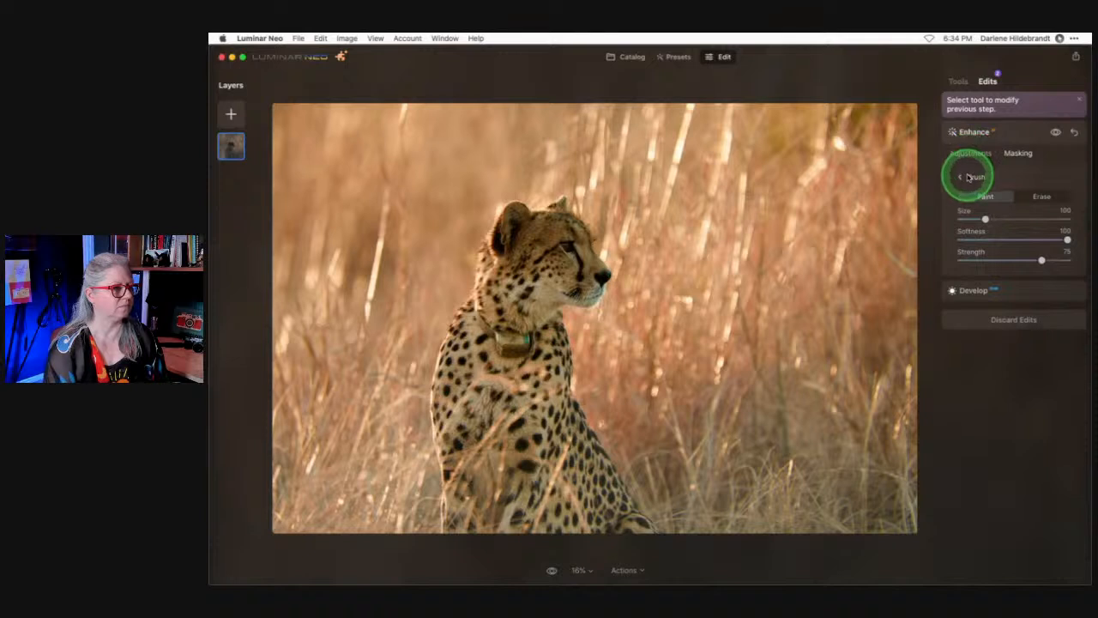
pyautogui.click(1055, 132)
pyautogui.click(1055, 133)
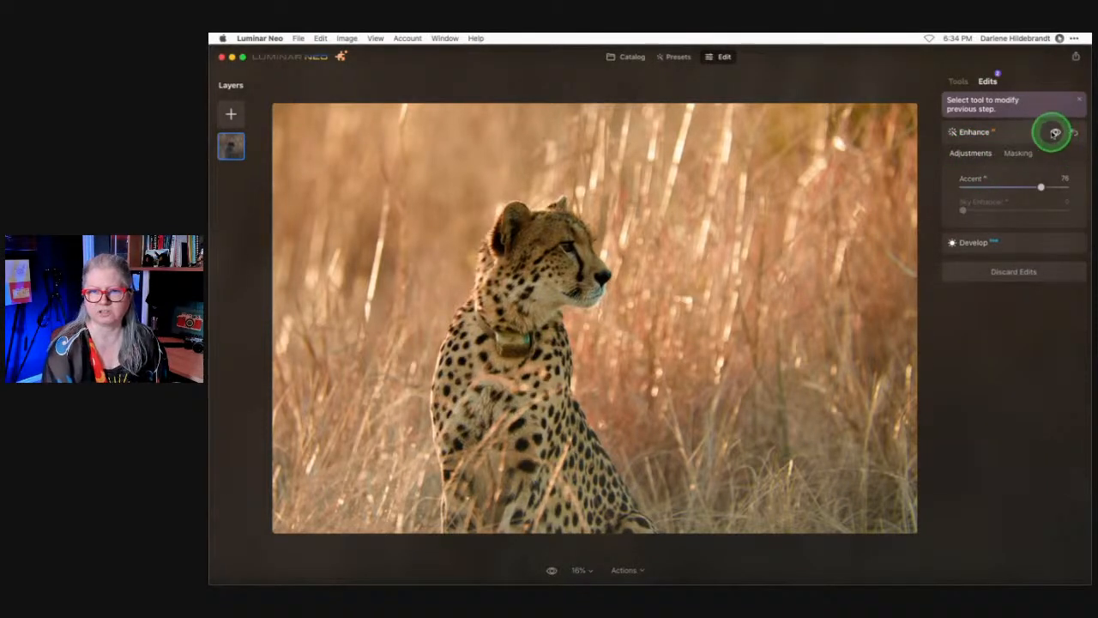
pyautogui.click(1055, 133)
pyautogui.click(1055, 133)
pyautogui.click(1055, 133)
pyautogui.click(1055, 133)
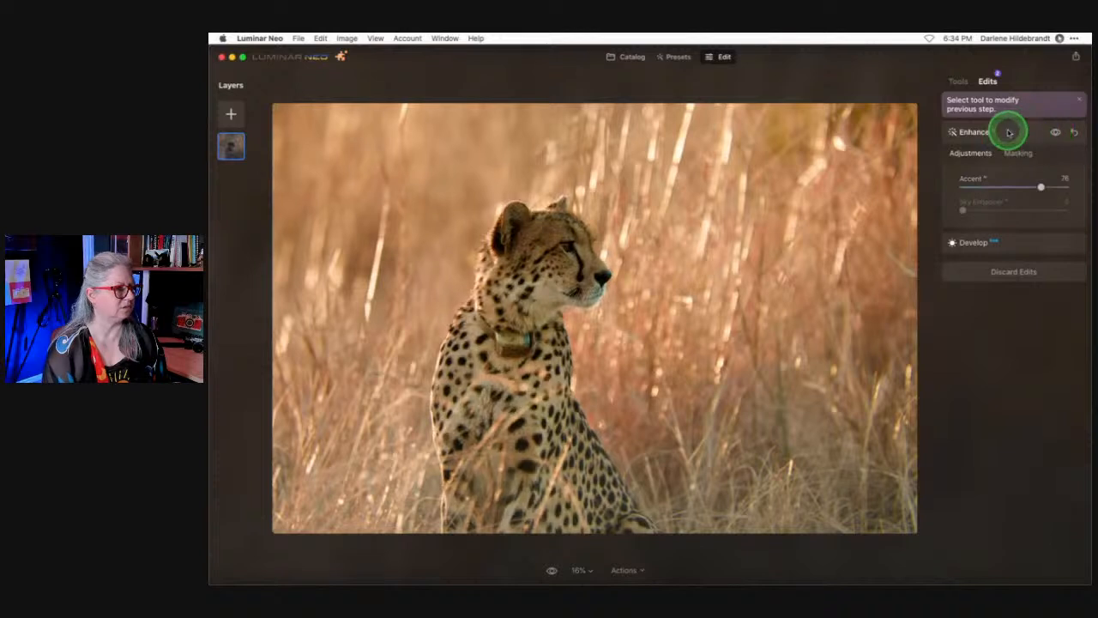
# Compare the edited cheetah photo with the unedited original.
pyautogui.click(1008, 131)
pyautogui.press('\\')
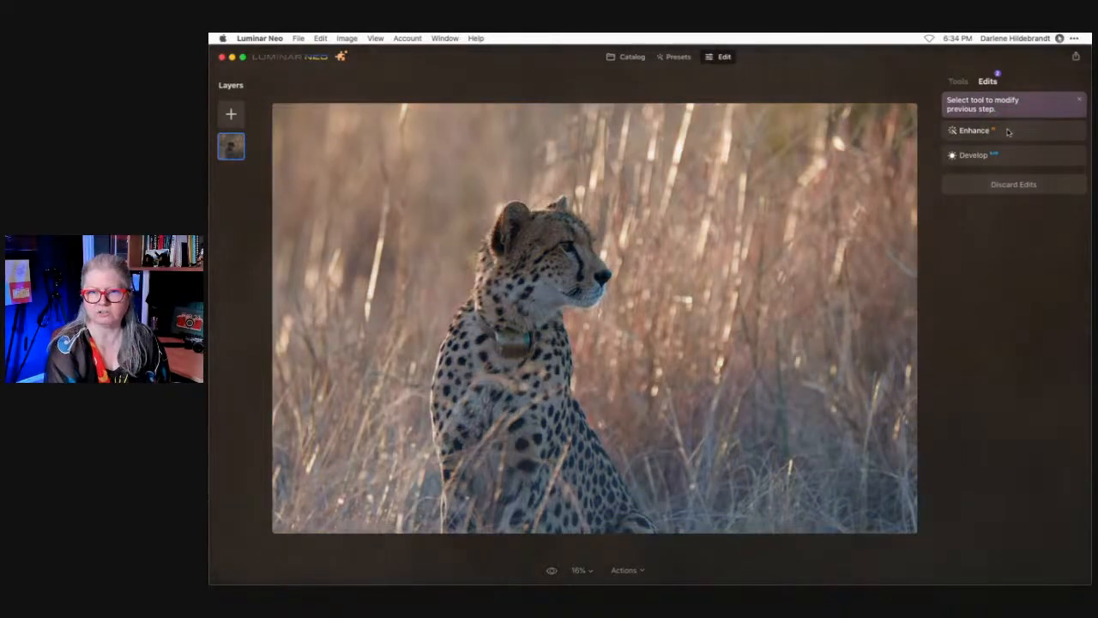
pyautogui.press('\\')
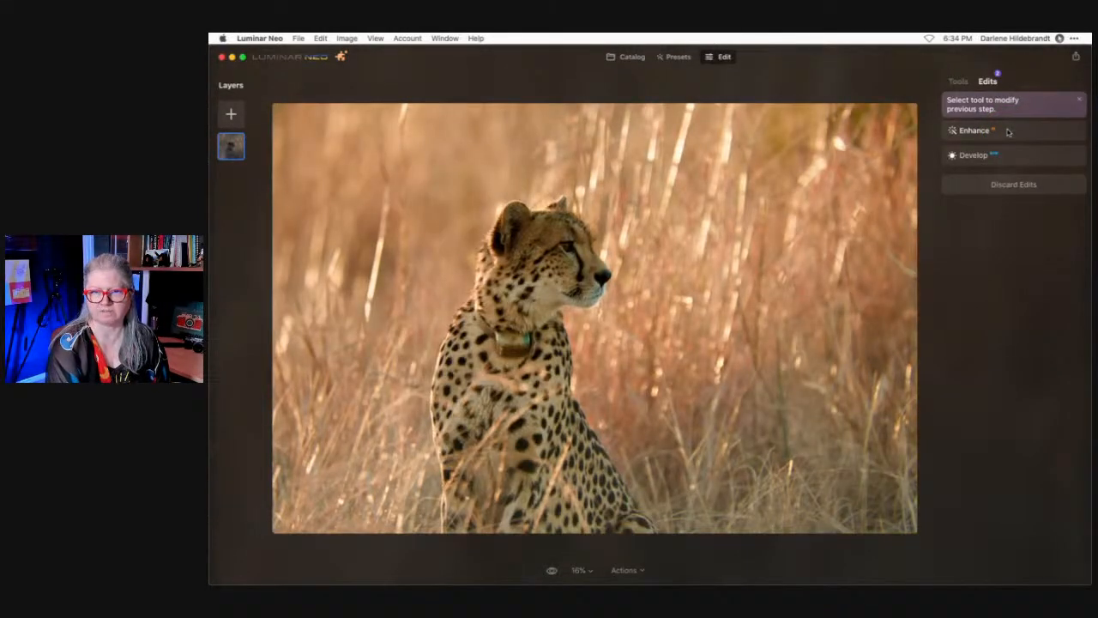
pyautogui.press('\\')
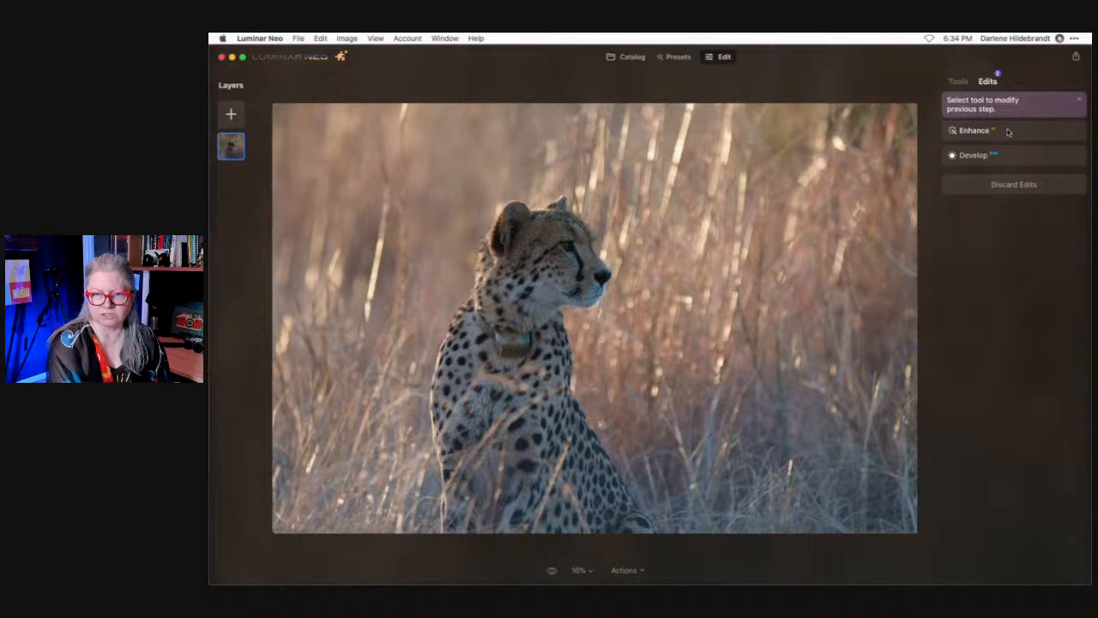
pyautogui.press('\\')
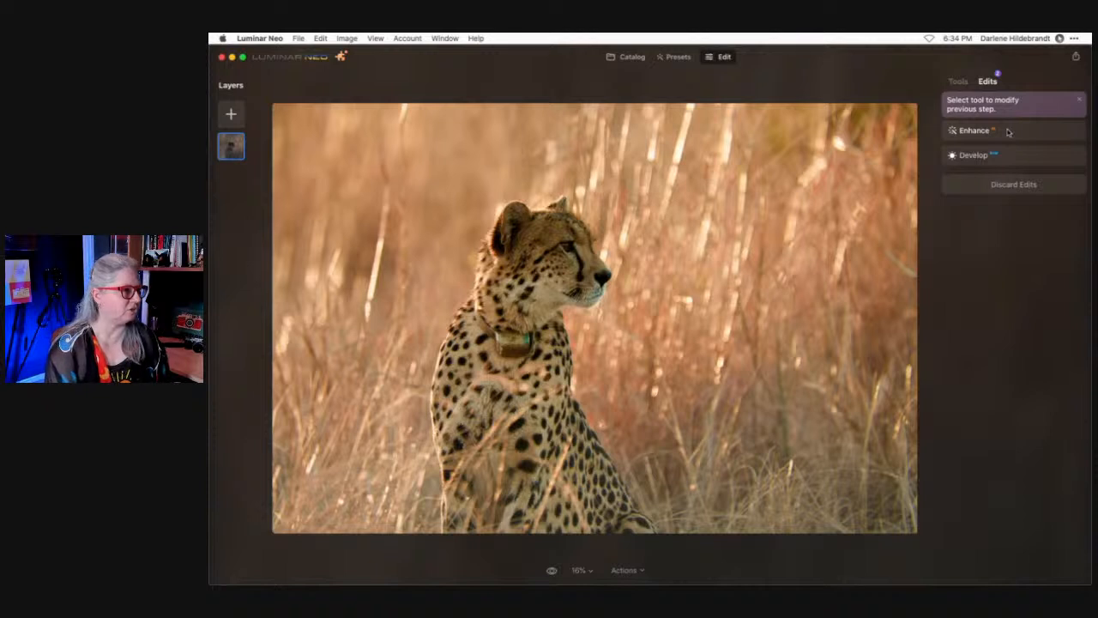
pyautogui.click(1005, 130)
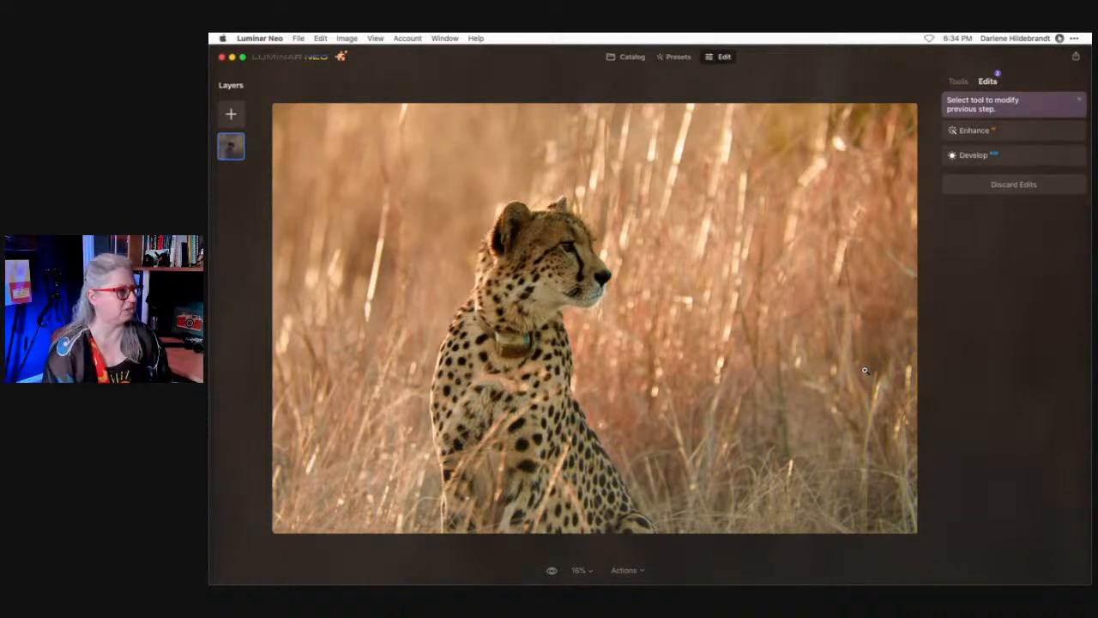
# Try Relight with Brightness Near 73, Brightness Far -46 and Depth 100, and reset the tool.
pyautogui.click(957, 81)
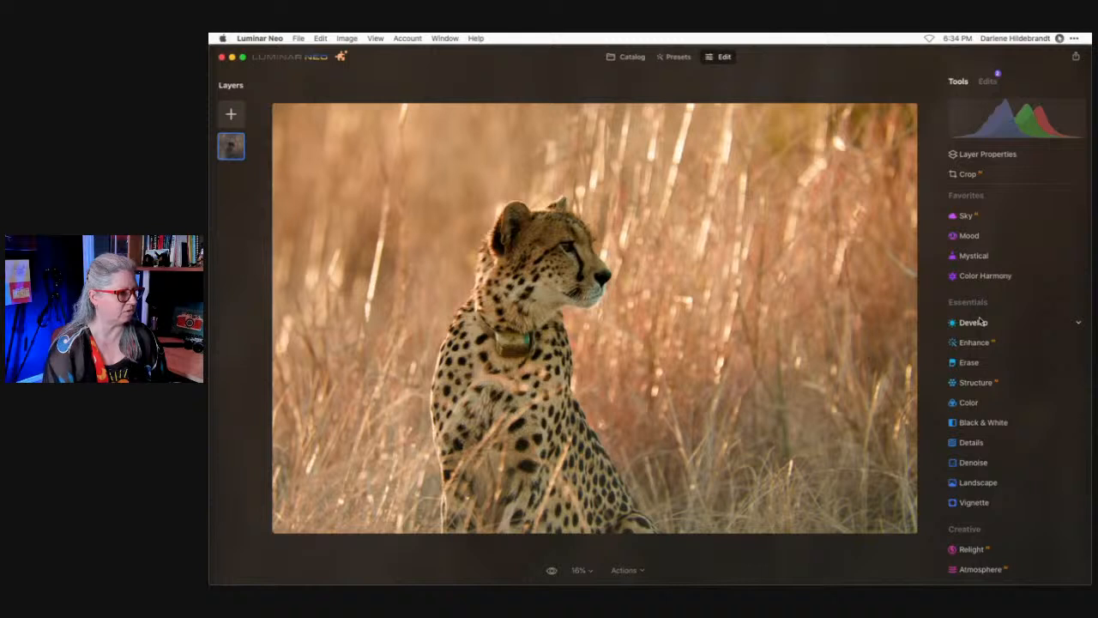
pyautogui.scroll(-3, 980, 320)
pyautogui.click(970, 370)
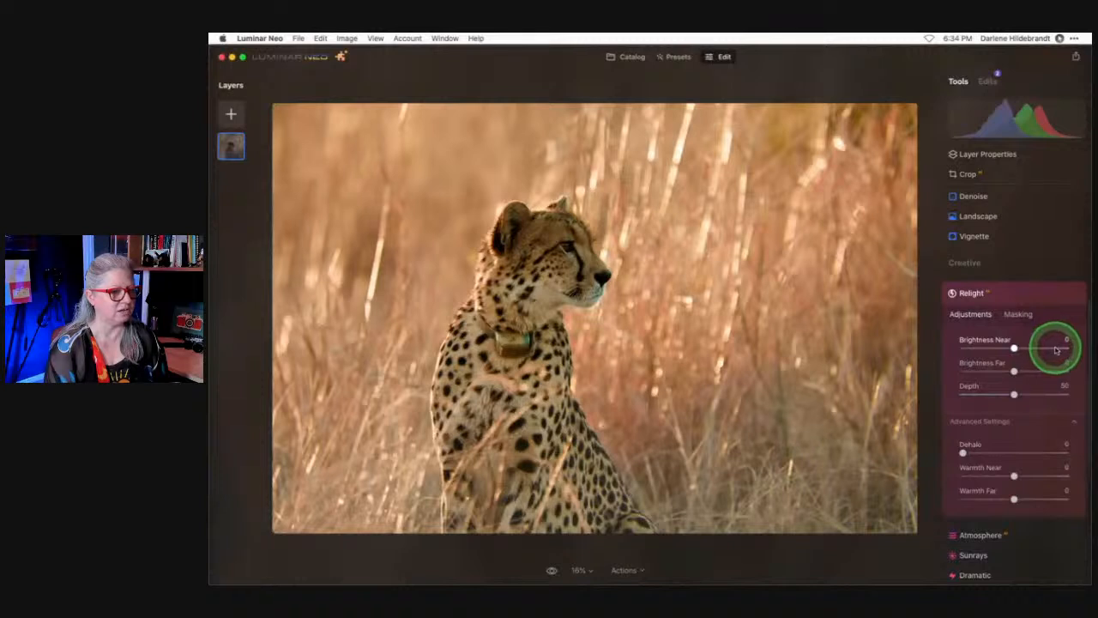
pyautogui.click(1052, 347)
pyautogui.click(975, 369)
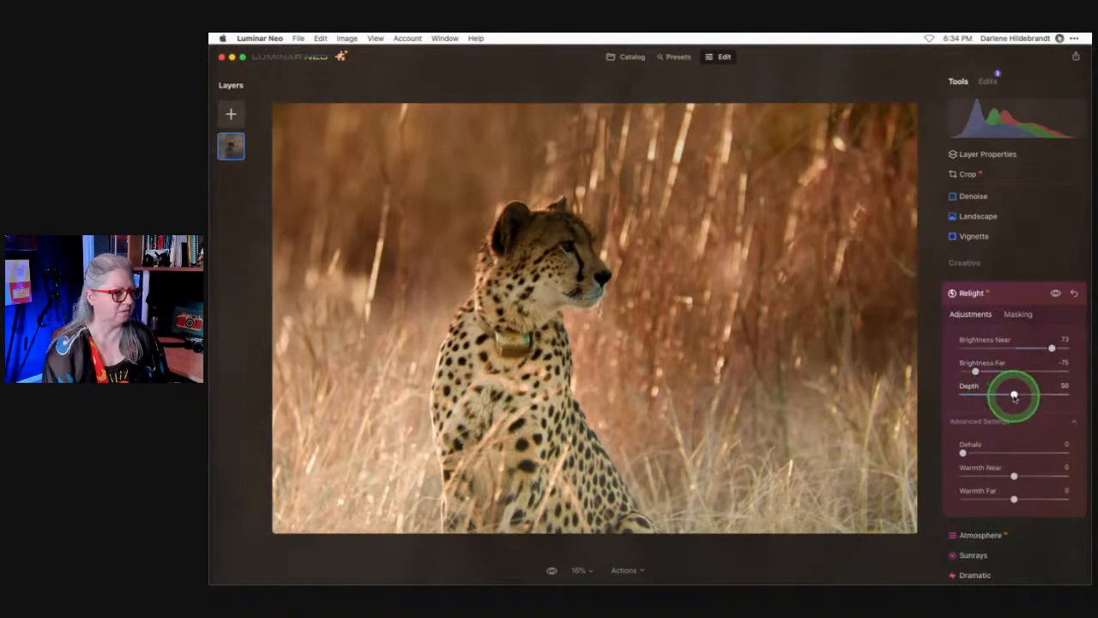
pyautogui.moveTo(1014, 394); pyautogui.dragTo(1077, 388)
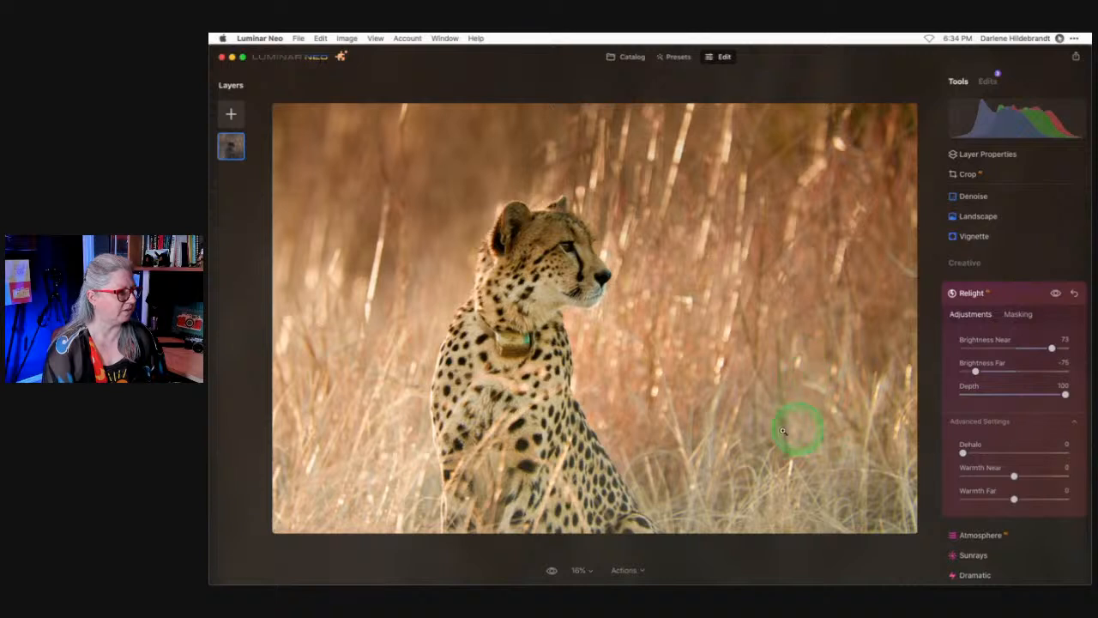
pyautogui.moveTo(976, 370); pyautogui.dragTo(989, 370)
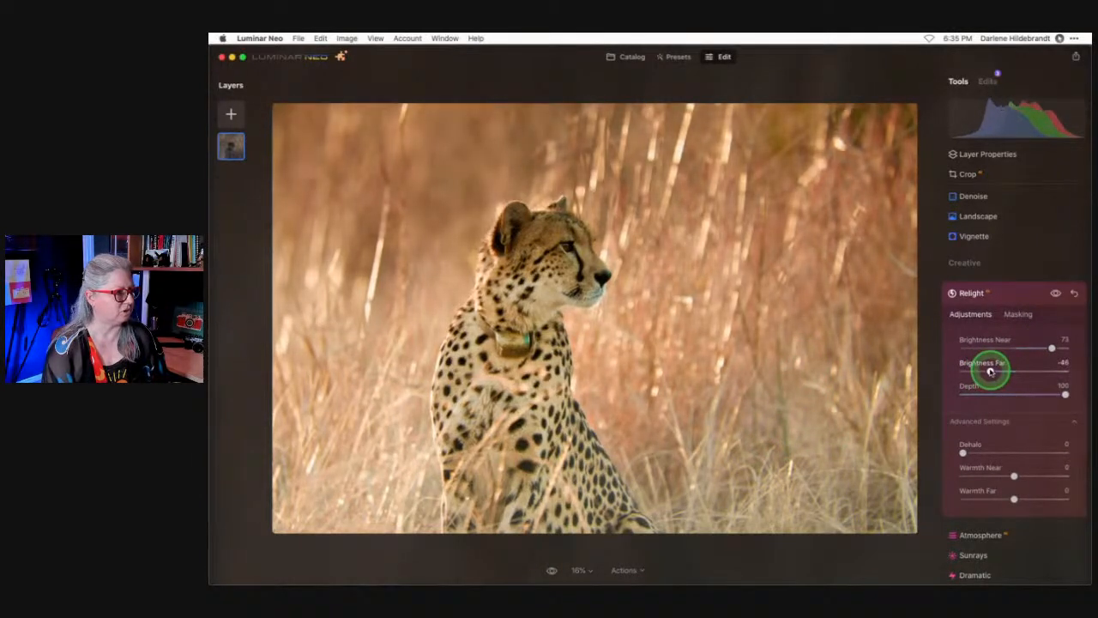
pyautogui.click(1074, 292)
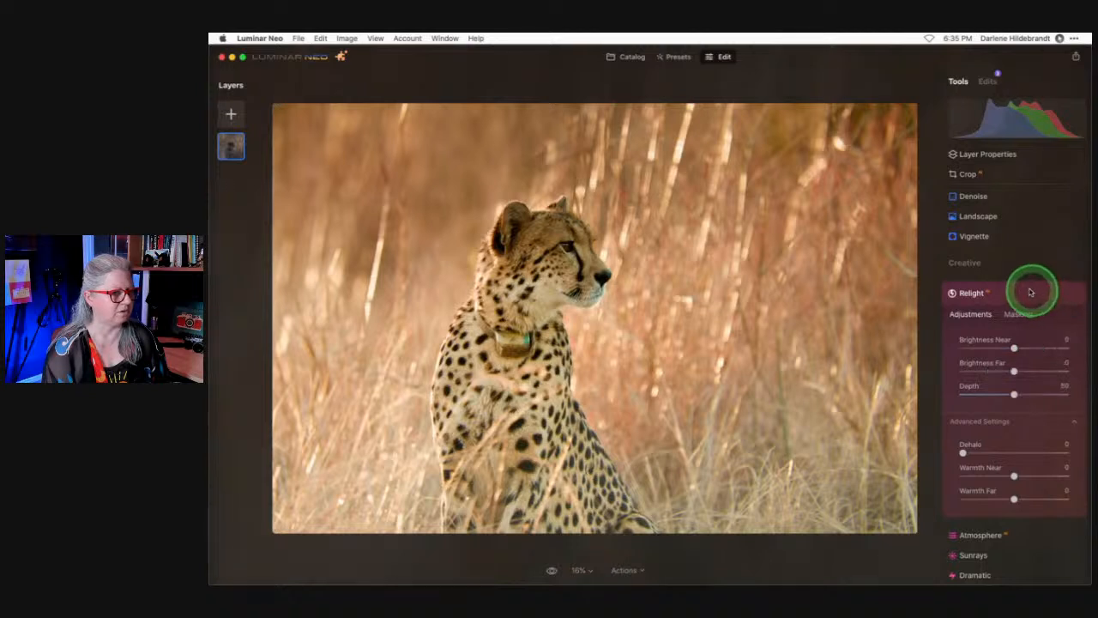
pyautogui.click(1031, 292)
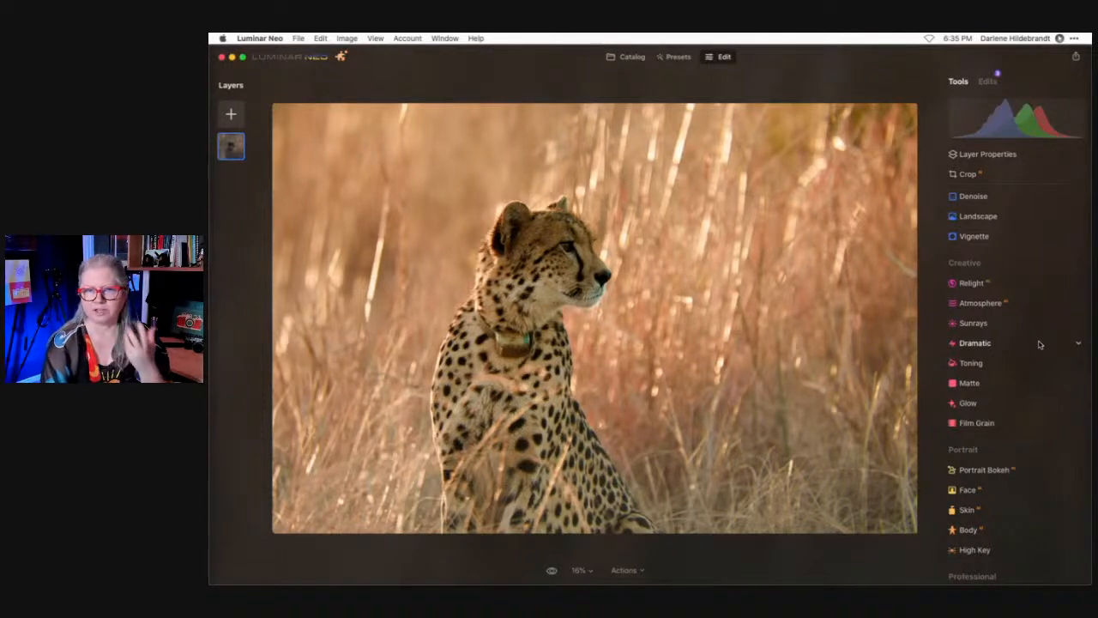
pyautogui.click(1039, 341)
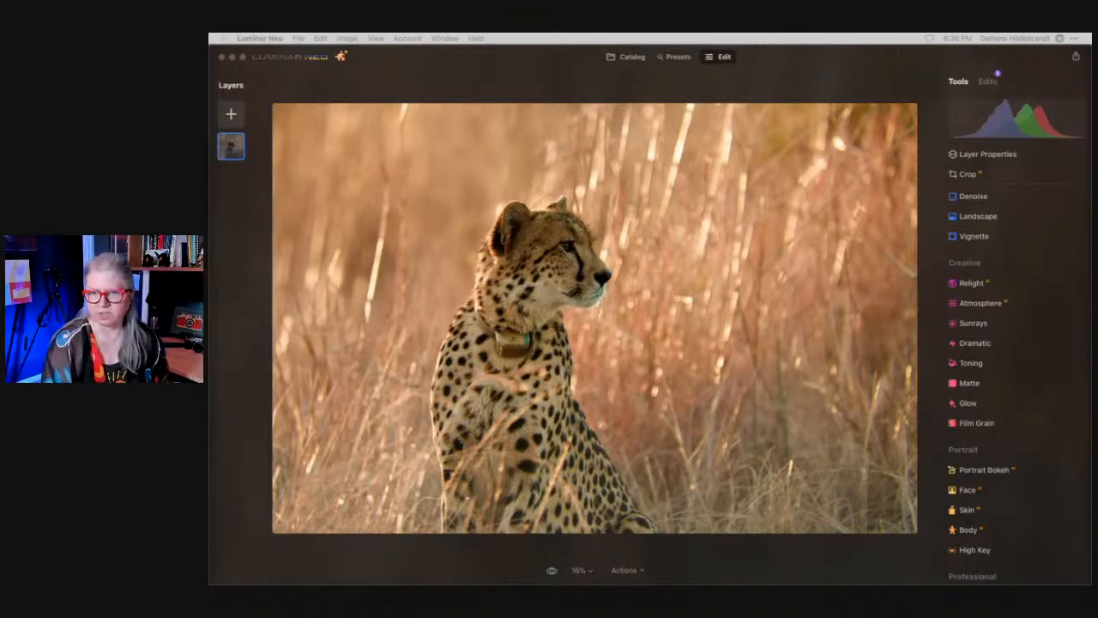
pyautogui.click(834, 84)
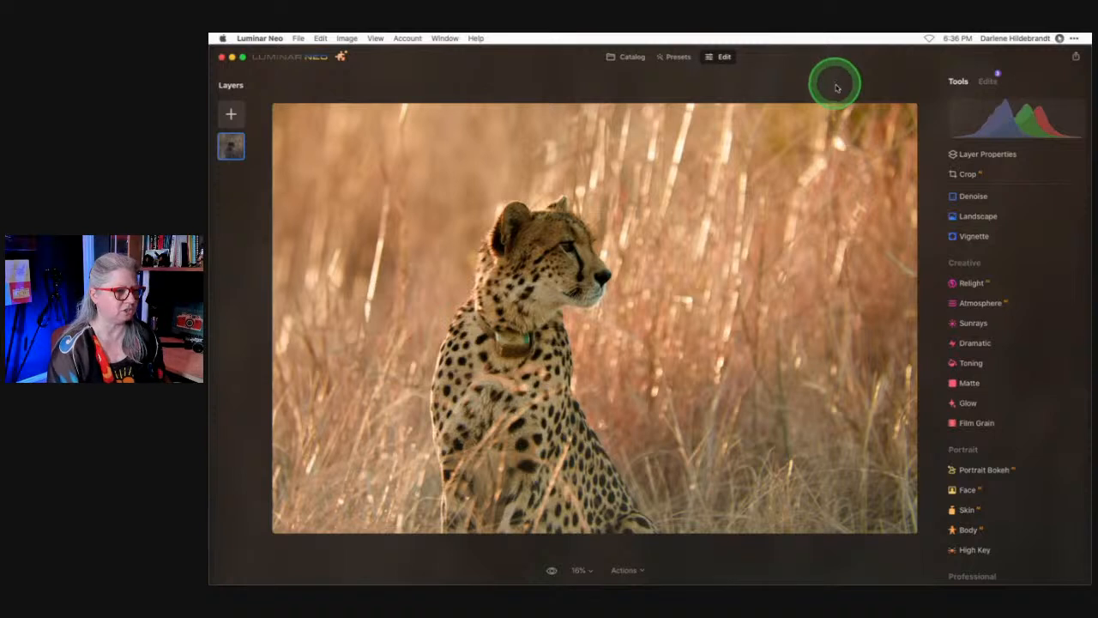
# Add a Vignette to the cheetah photo with Amount -83, Size 12, Roundness 72 and Feather -100.
pyautogui.click(978, 237)
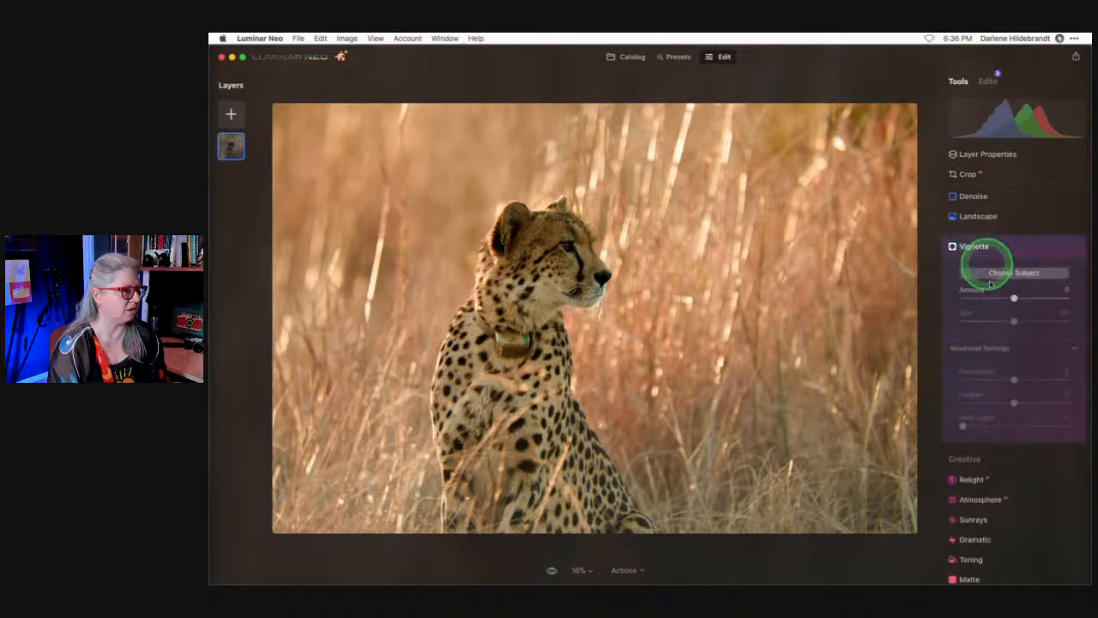
pyautogui.moveTo(984, 302); pyautogui.dragTo(969, 300)
pyautogui.moveTo(964, 393); pyautogui.dragTo(1053, 379)
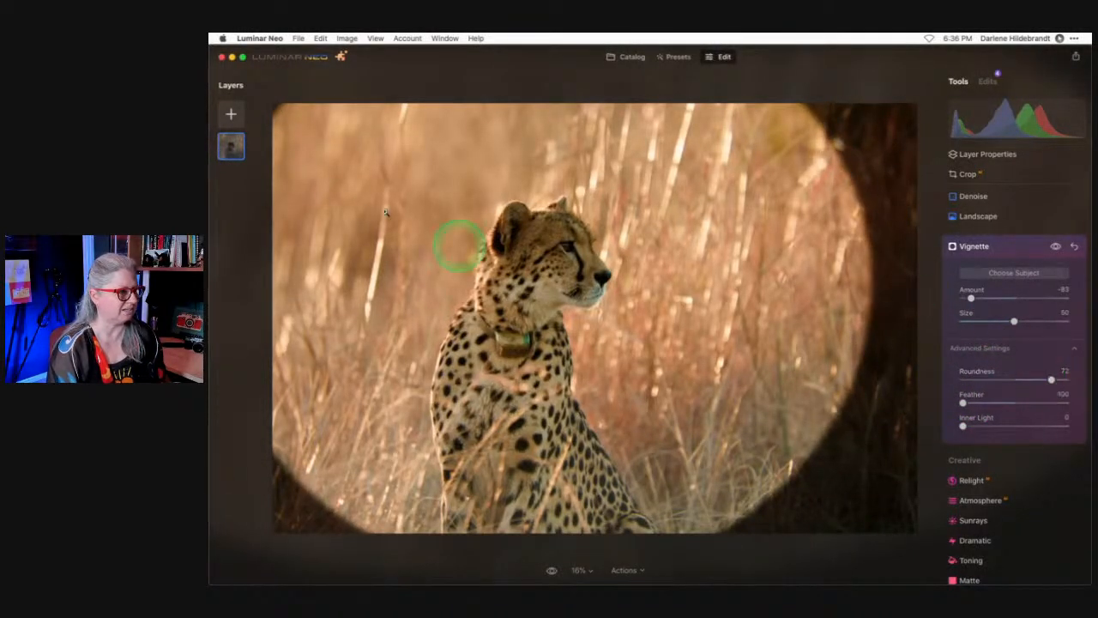
pyautogui.moveTo(977, 319); pyautogui.dragTo(974, 319)
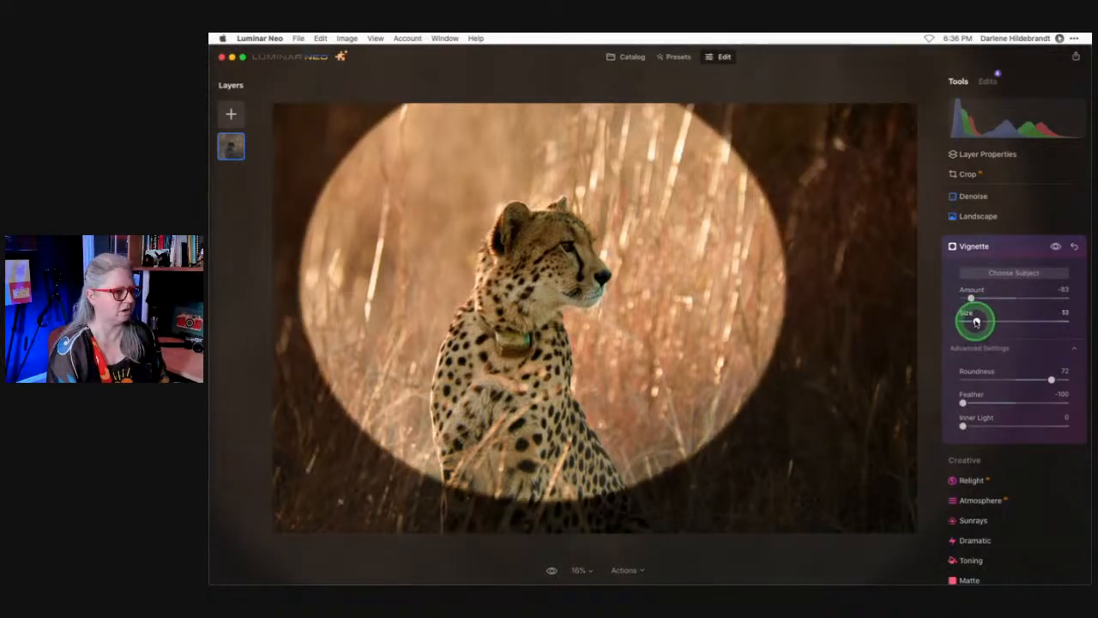
# Centre the vignette on the cheetah's neck and upper chest.
pyautogui.click(1012, 273)
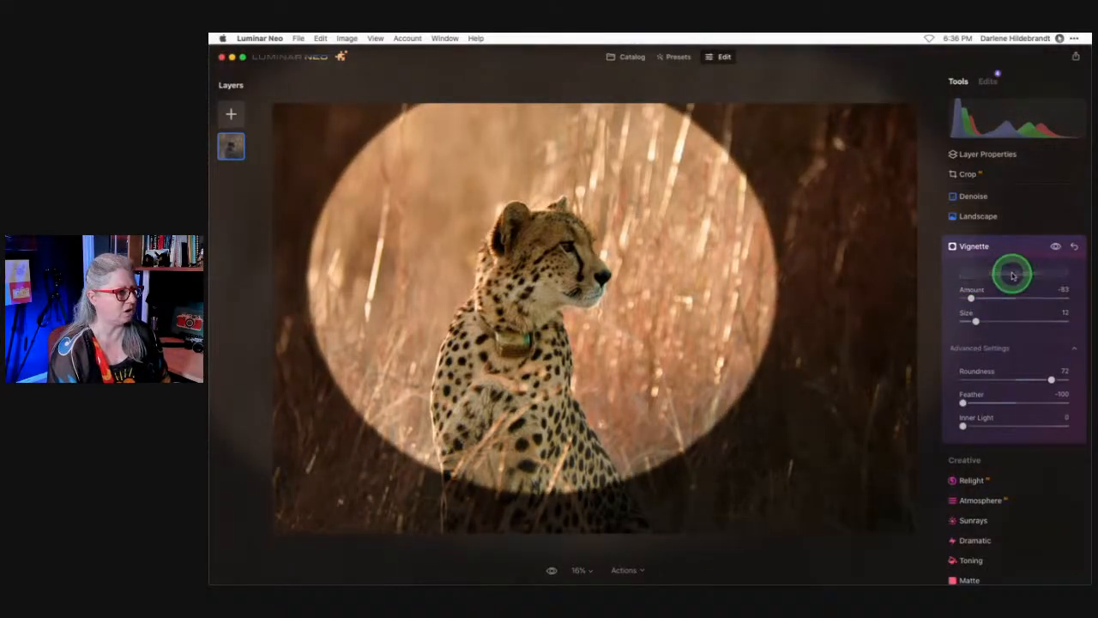
pyautogui.click(533, 316)
pyautogui.moveTo(533, 315)
pyautogui.mouseDown()
pyautogui.moveTo(540, 302)
pyautogui.moveTo(544, 321)
pyautogui.mouseUp()
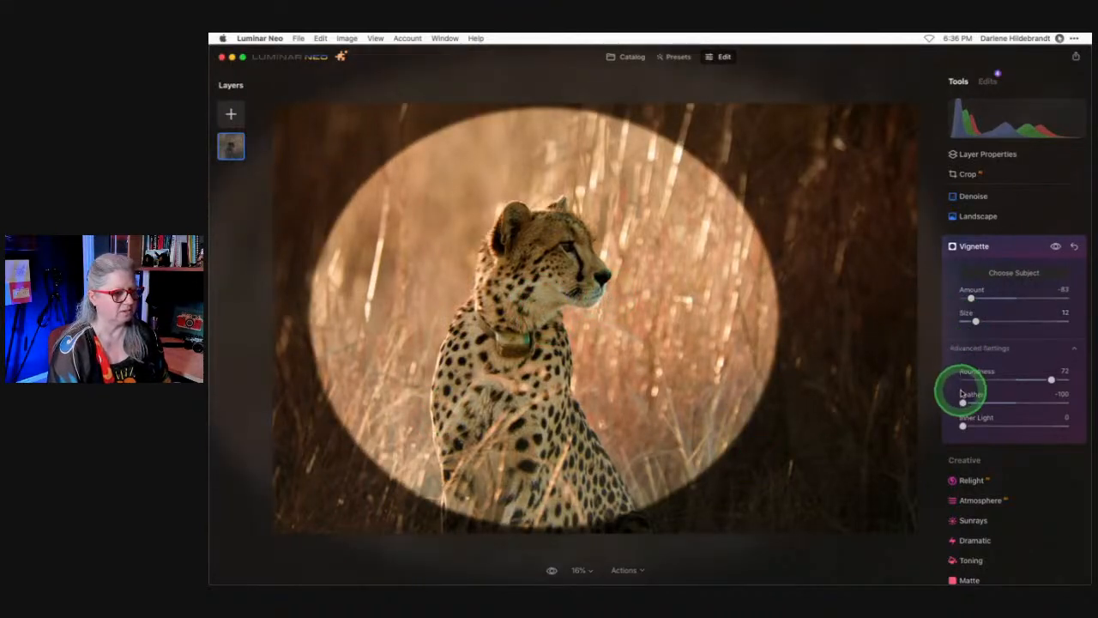
# Try Feather 64 with Amount -66 and Size 0 on the vignette, and return Feather to -100.
pyautogui.moveTo(963, 402); pyautogui.dragTo(1047, 400)
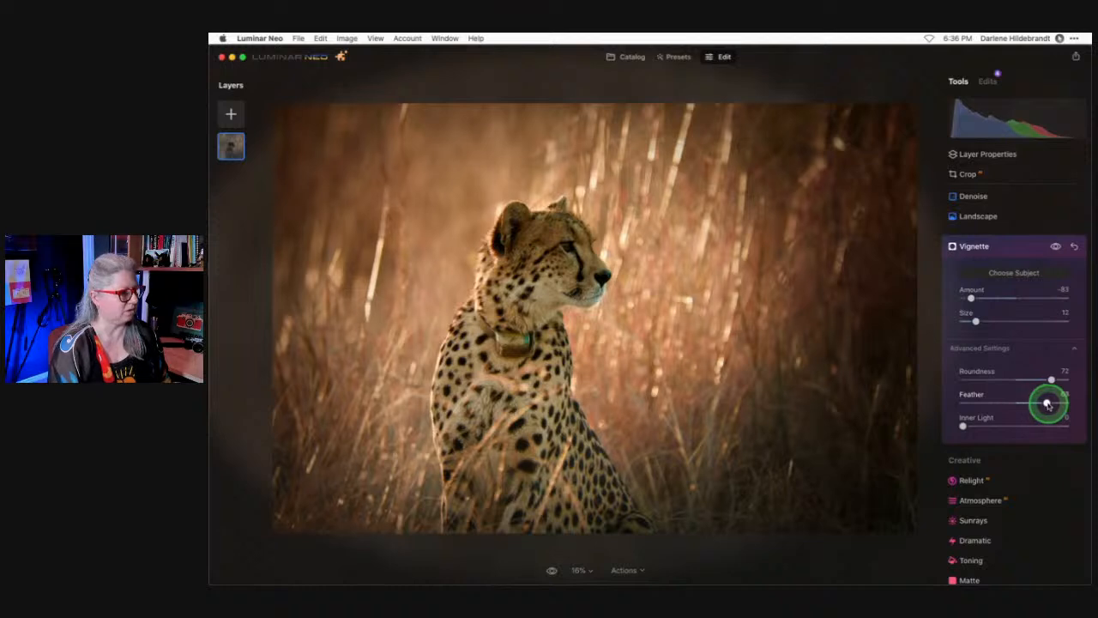
pyautogui.moveTo(972, 297)
pyautogui.mouseDown()
pyautogui.moveTo(982, 298)
pyautogui.moveTo(964, 319)
pyautogui.moveTo(983, 297)
pyautogui.moveTo(974, 299)
pyautogui.mouseUp()
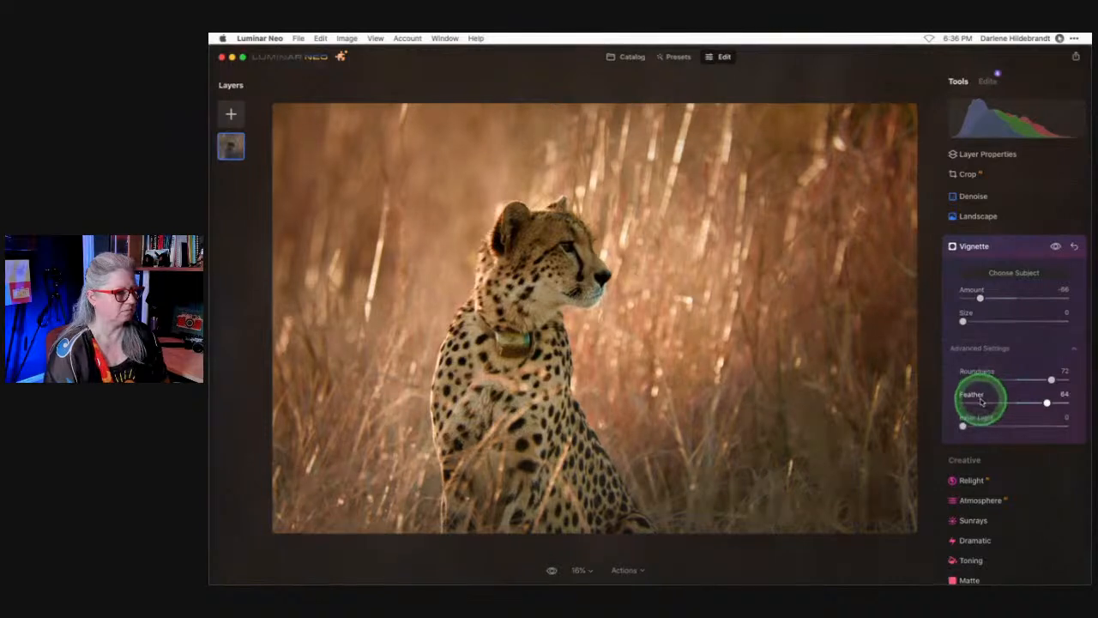
pyautogui.moveTo(981, 401); pyautogui.dragTo(887, 392)
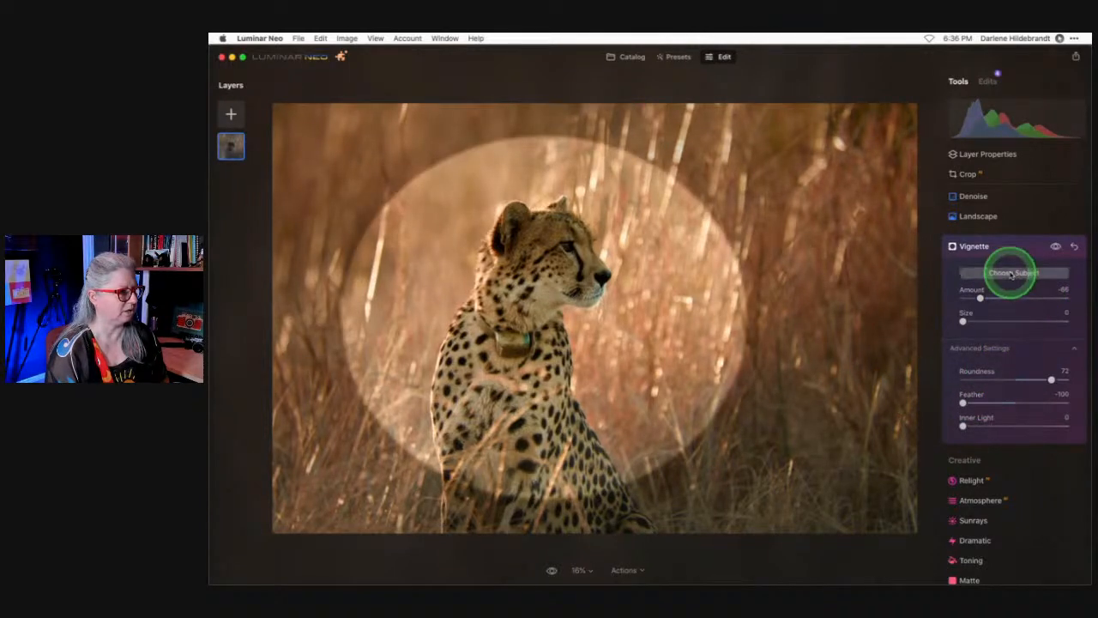
# Move the vignette's centre onto the back of the cheetah's shoulder.
pyautogui.click(1010, 274)
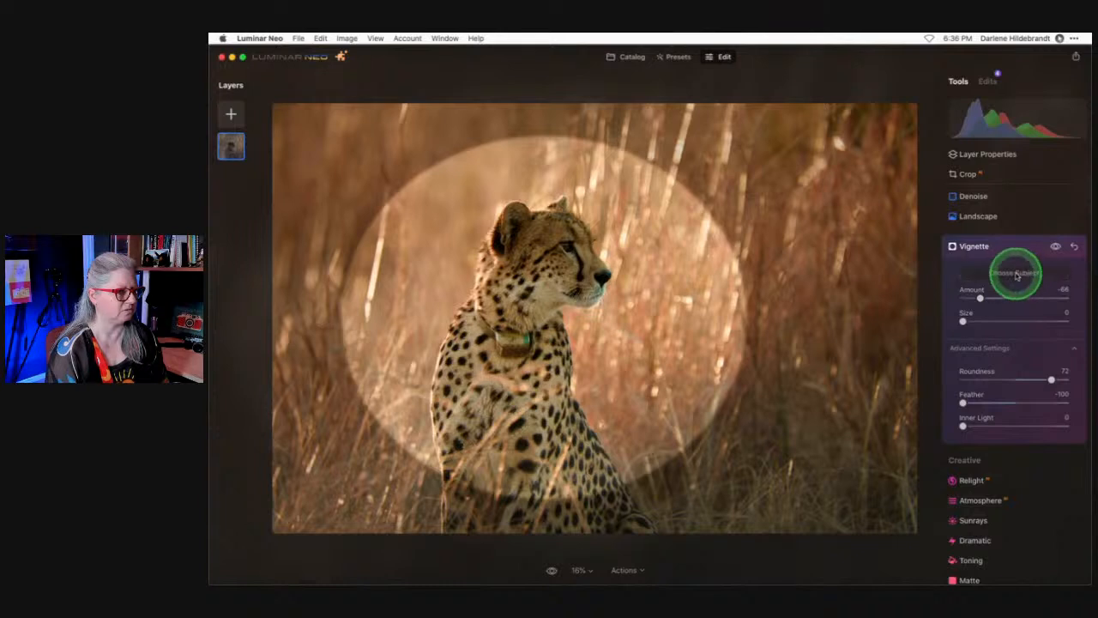
pyautogui.click(460, 321)
pyautogui.click(479, 319)
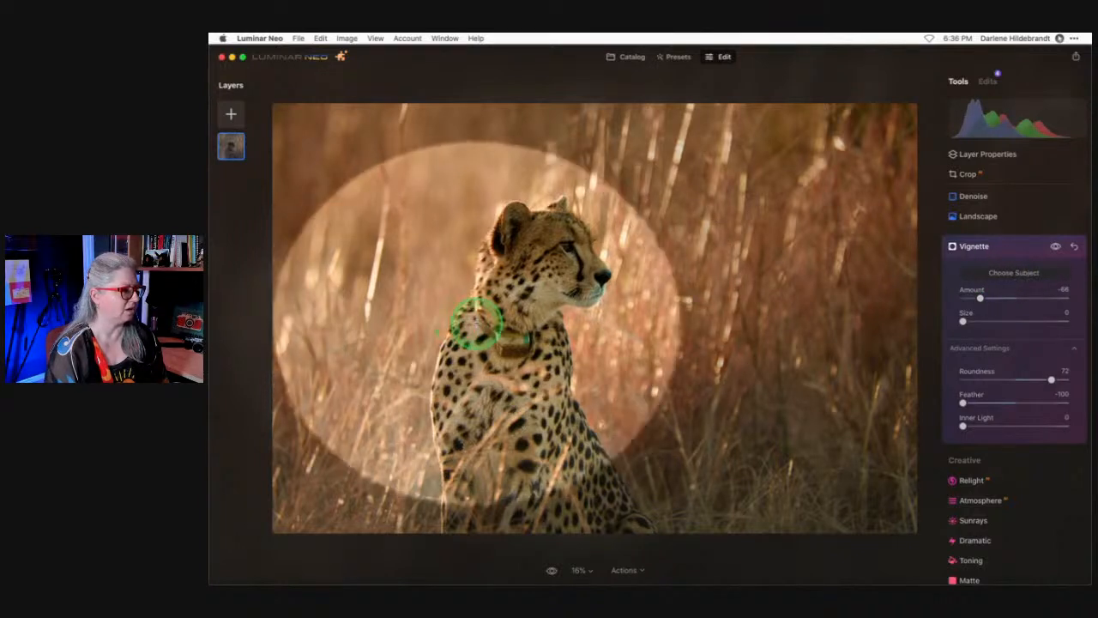
pyautogui.click(483, 321)
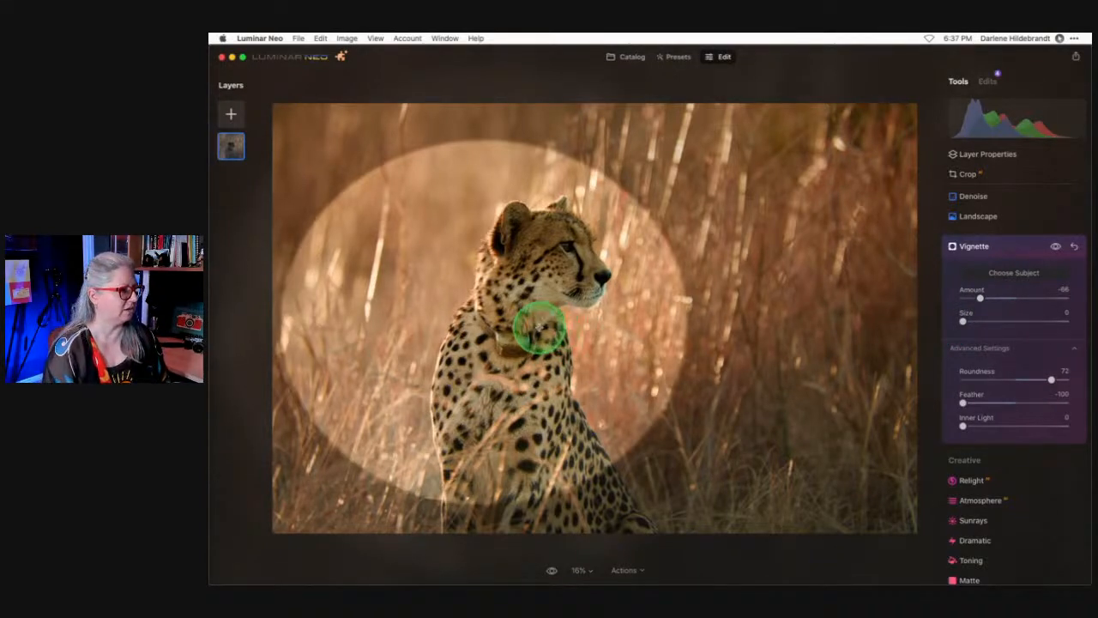
# Try a softer vignette feather, restore it to -100, and set Amount to -64 and Size to 22.
pyautogui.moveTo(962, 402); pyautogui.dragTo(1044, 402)
pyautogui.moveTo(981, 298); pyautogui.dragTo(980, 297)
pyautogui.moveTo(982, 383); pyautogui.dragTo(921, 400)
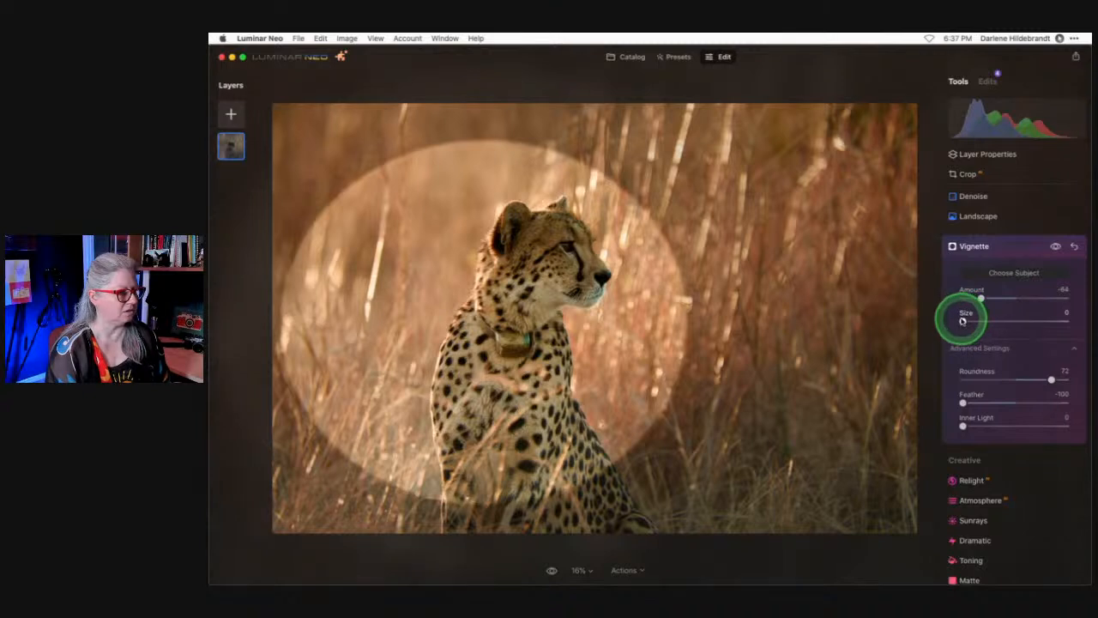
pyautogui.moveTo(963, 319); pyautogui.dragTo(985, 319)
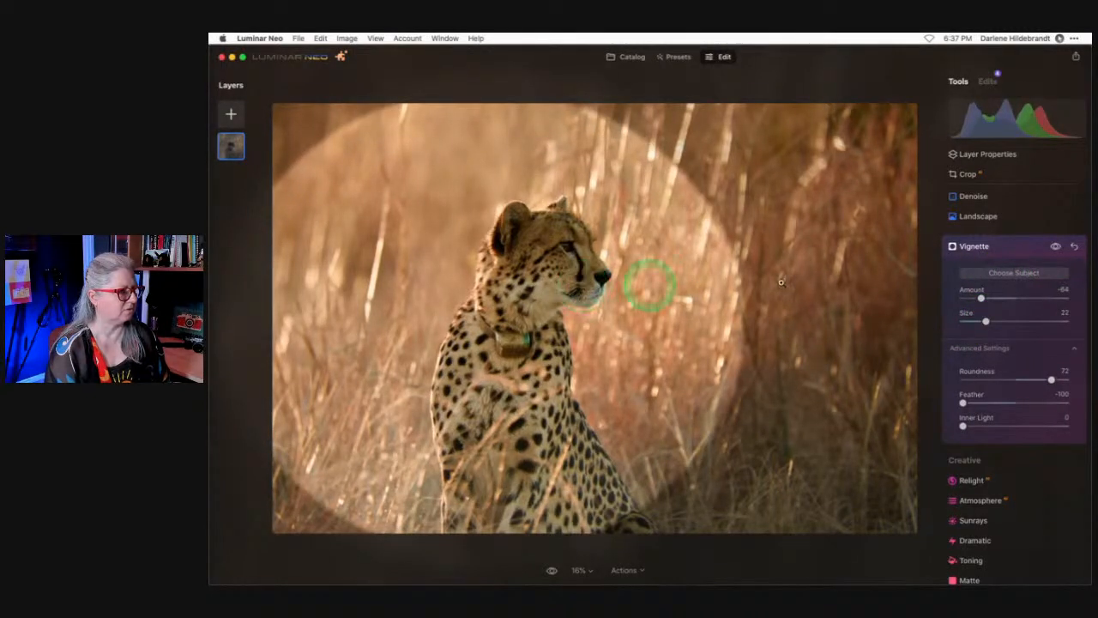
# Move the vignette's centre into the grass just behind the cheetah's shoulder.
pyautogui.click(983, 271)
pyautogui.click(431, 310)
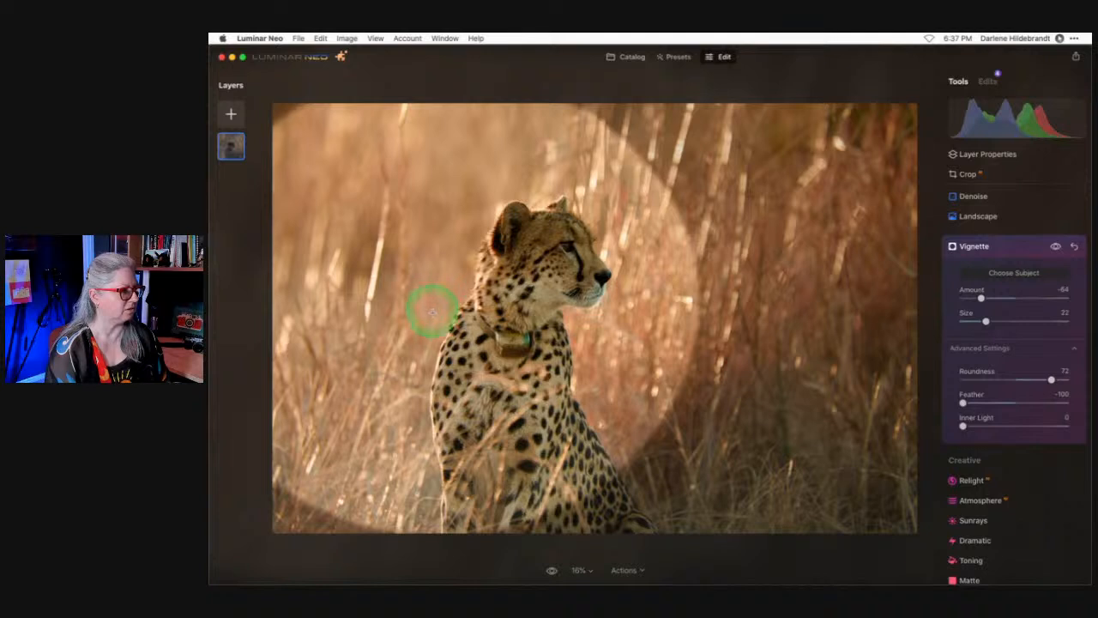
pyautogui.moveTo(431, 311)
pyautogui.mouseDown()
pyautogui.moveTo(442, 334)
pyautogui.moveTo(421, 330)
pyautogui.mouseUp()
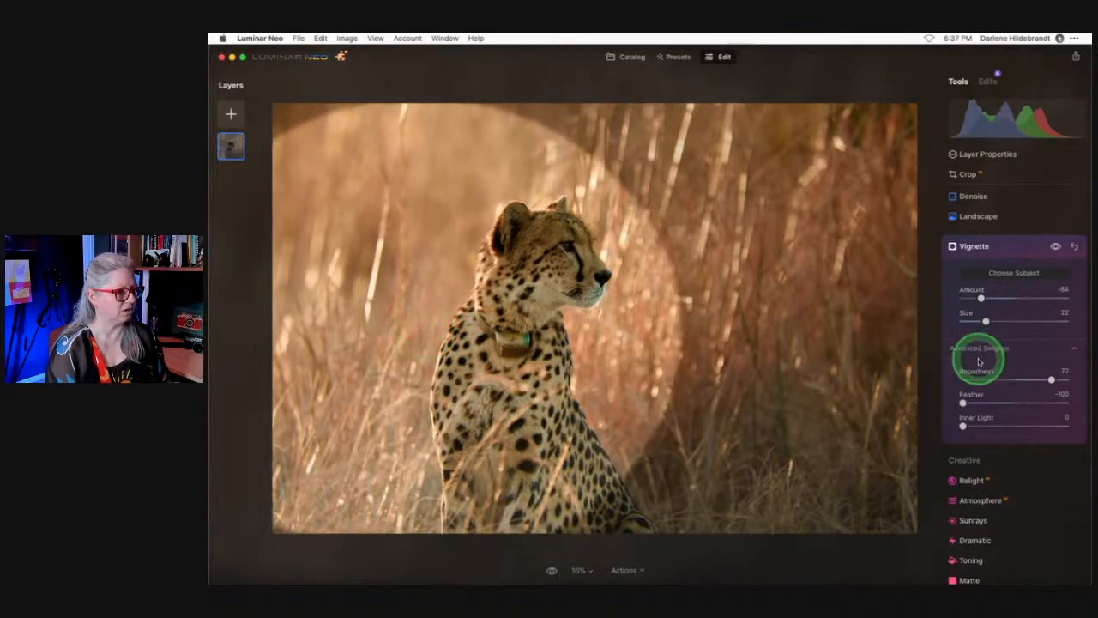
# Soften the vignette's edge with a high Feather value, fine-tune its Amount and close the tool.
pyautogui.click(1040, 403)
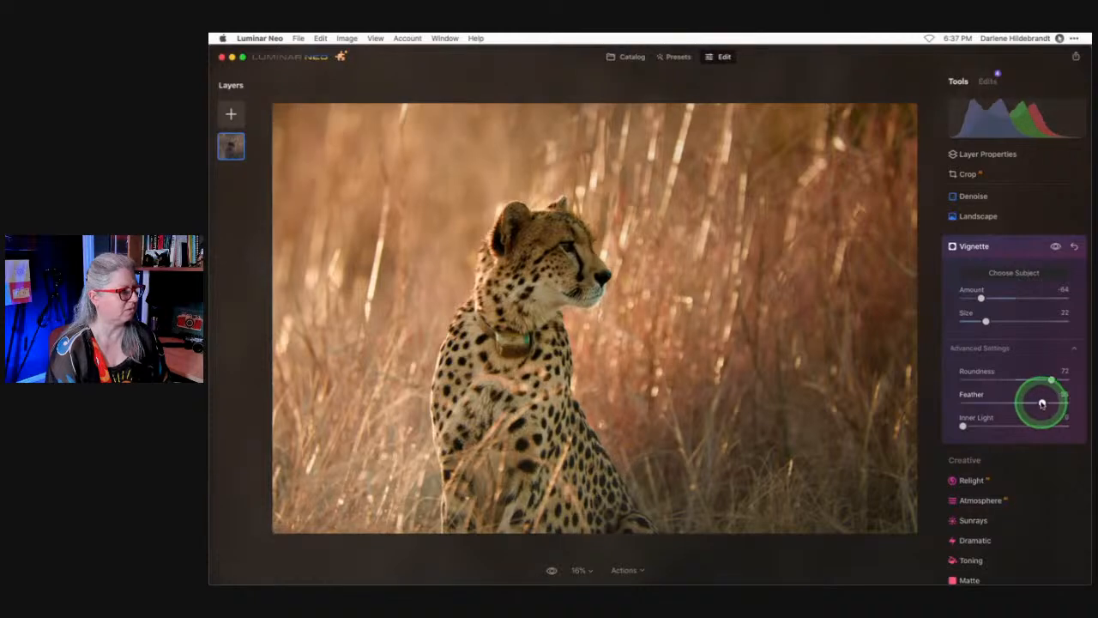
pyautogui.moveTo(983, 298)
pyautogui.mouseDown()
pyautogui.moveTo(1004, 300)
pyautogui.moveTo(968, 301)
pyautogui.moveTo(984, 304)
pyautogui.mouseUp()
pyautogui.click(1016, 248)
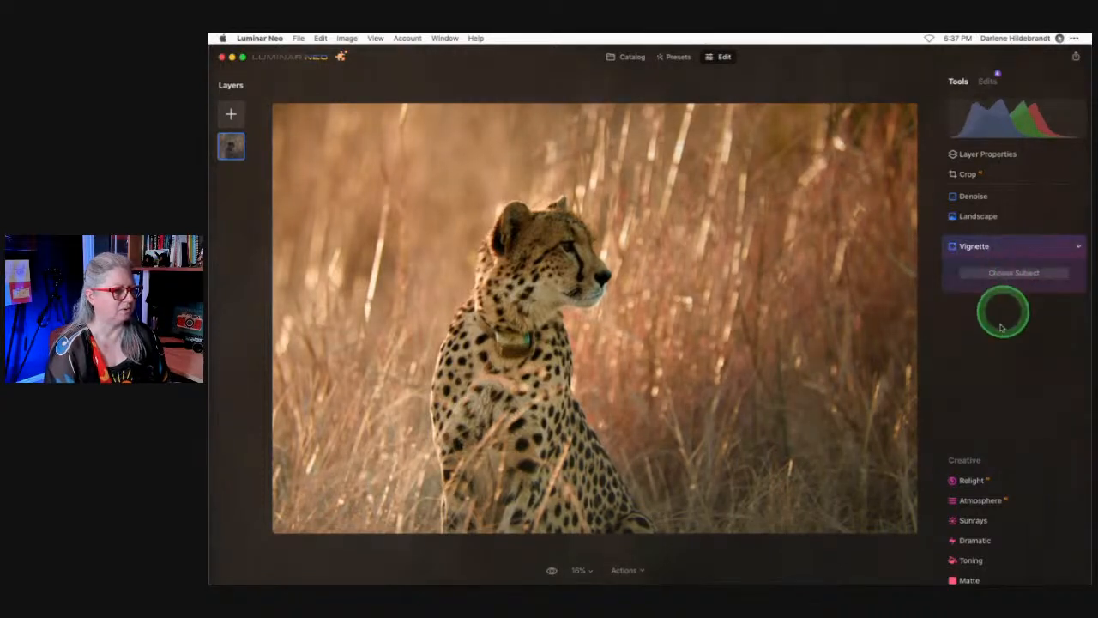
# Add a second Vignette with Amount -61, Size 27, Roundness 100 and Feather -100.
pyautogui.click(998, 241)
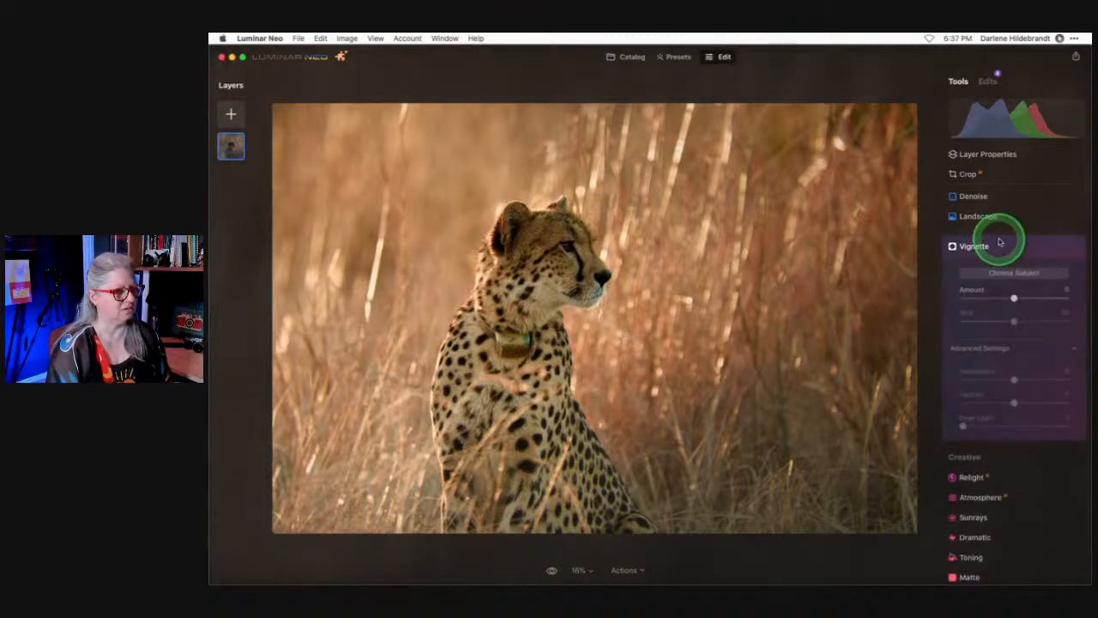
pyautogui.click(966, 403)
pyautogui.moveTo(967, 407); pyautogui.dragTo(938, 401)
pyautogui.moveTo(1014, 380); pyautogui.dragTo(1066, 380)
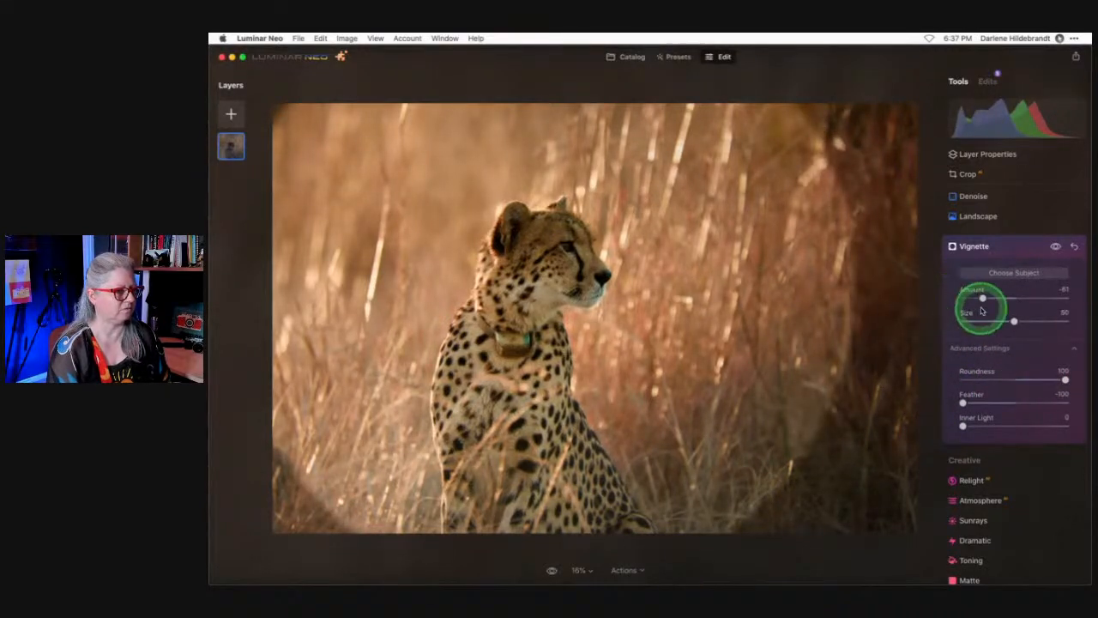
pyautogui.click(990, 320)
# Centre the second vignette on the grass in front of the cheetah.
pyautogui.click(1011, 276)
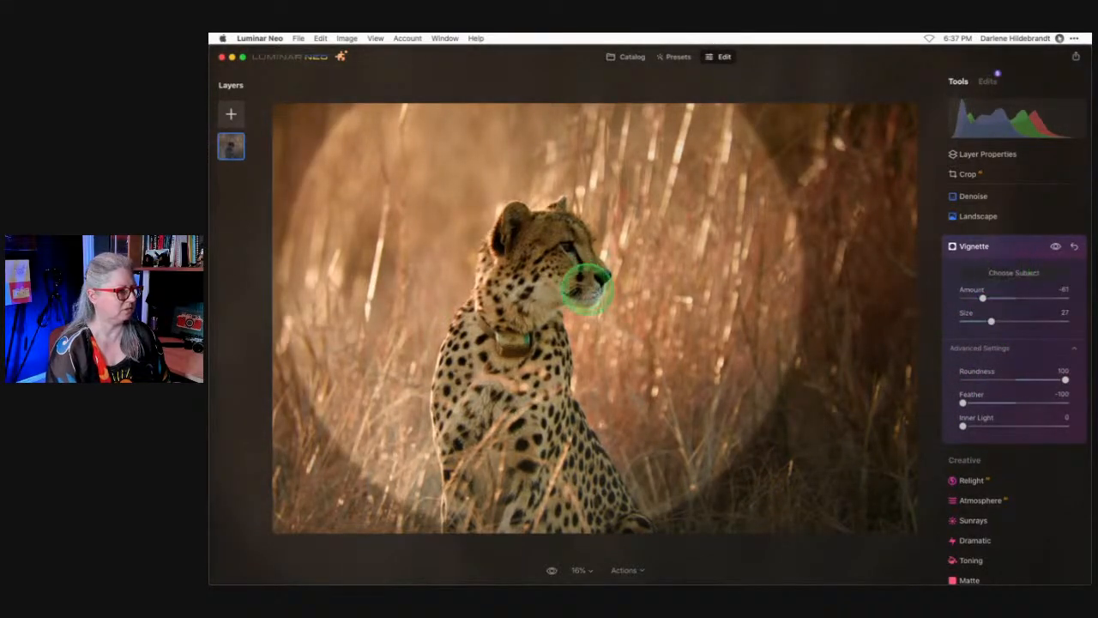
pyautogui.click(671, 314)
pyautogui.click(627, 363)
pyautogui.moveTo(667, 362); pyautogui.dragTo(719, 326)
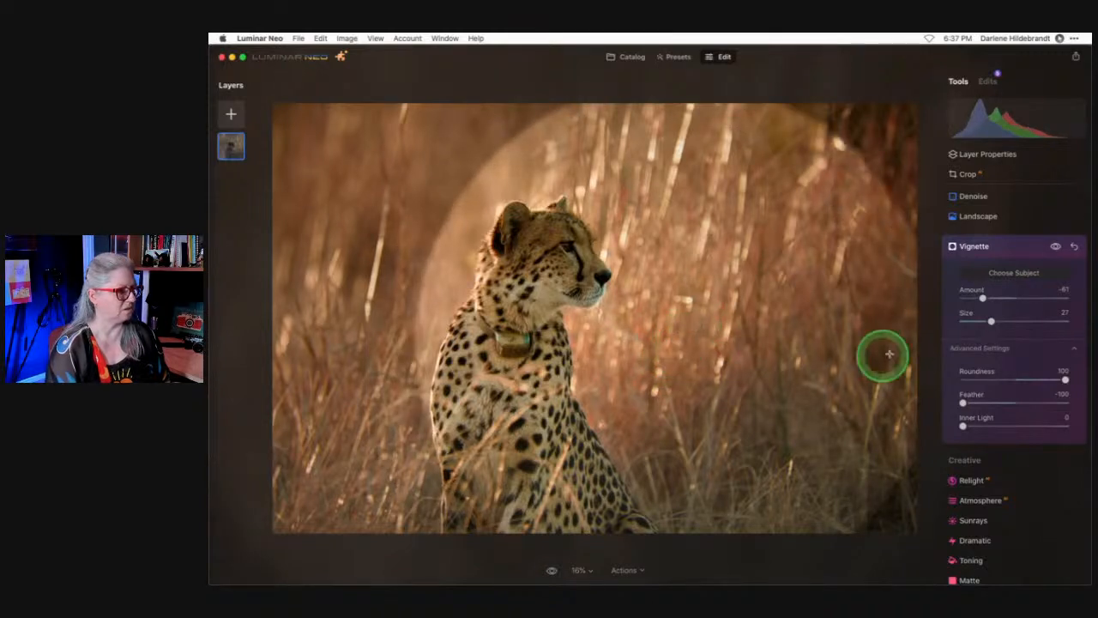
# Set the second vignette to Amount -72, Size 34 and Feather 76, and close the tool.
pyautogui.moveTo(988, 320); pyautogui.dragTo(973, 299)
pyautogui.click(1055, 401)
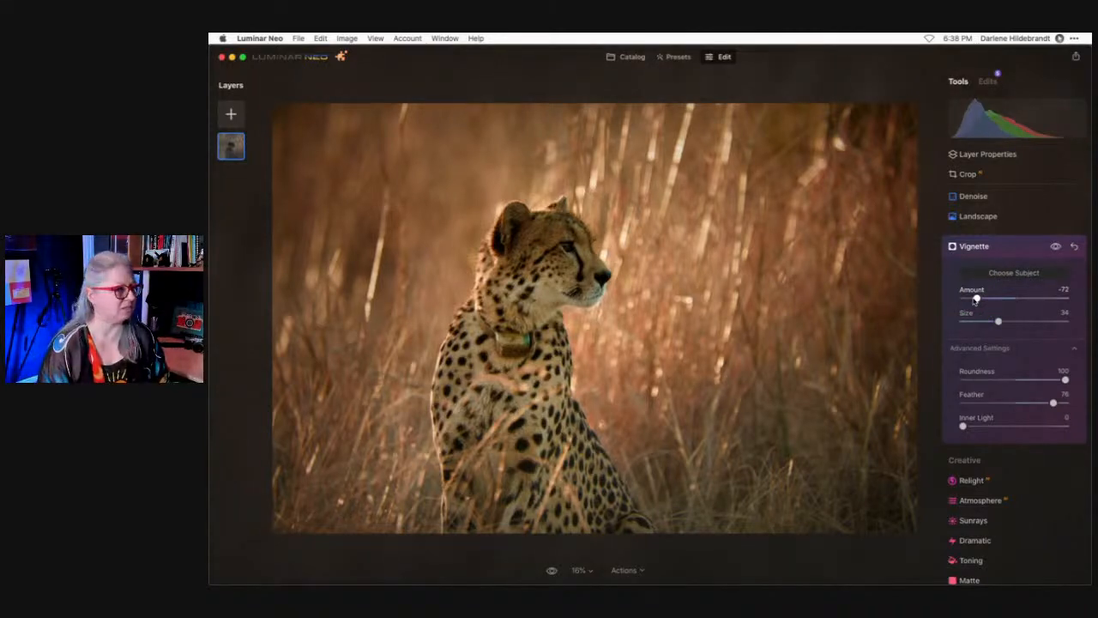
pyautogui.click(1012, 250)
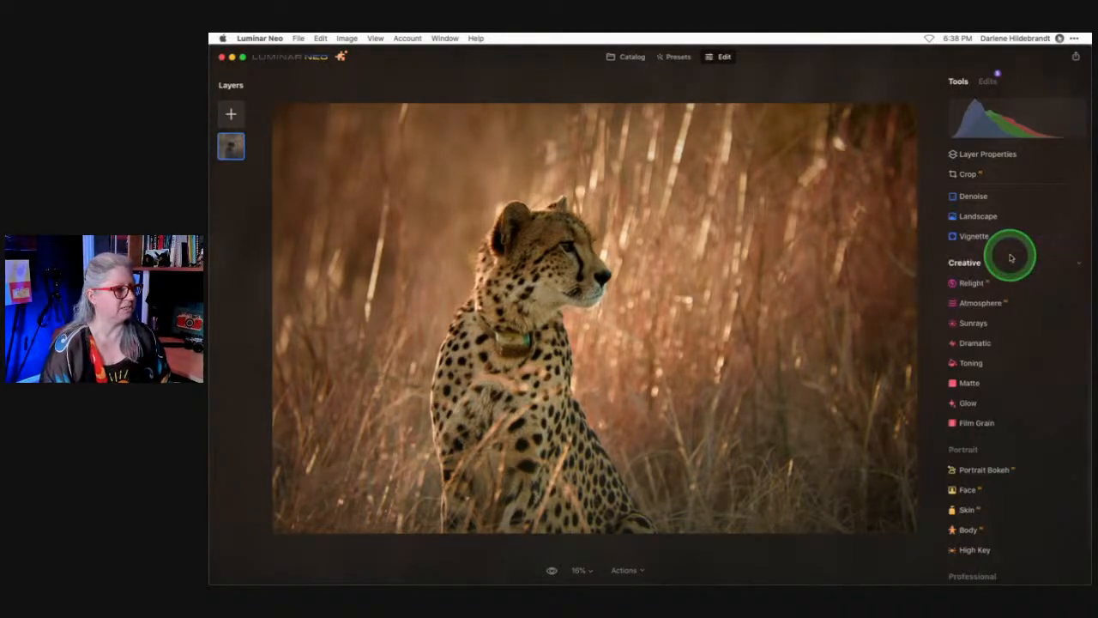
# Compare the photo carrying both vignettes with the unedited original.
pyautogui.press('\\')
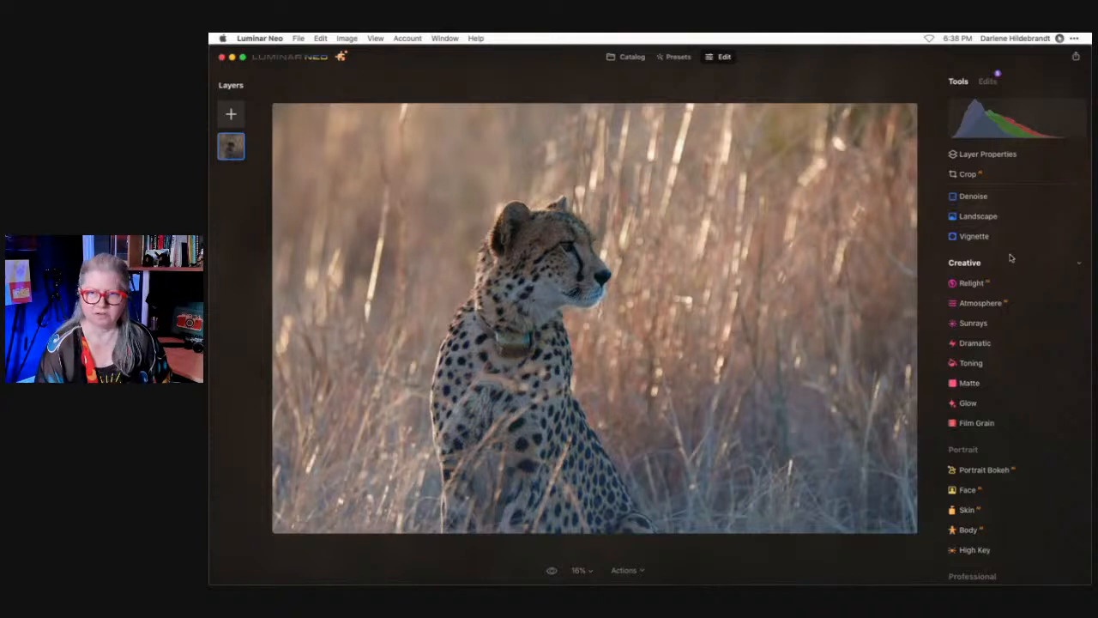
pyautogui.press('\\')
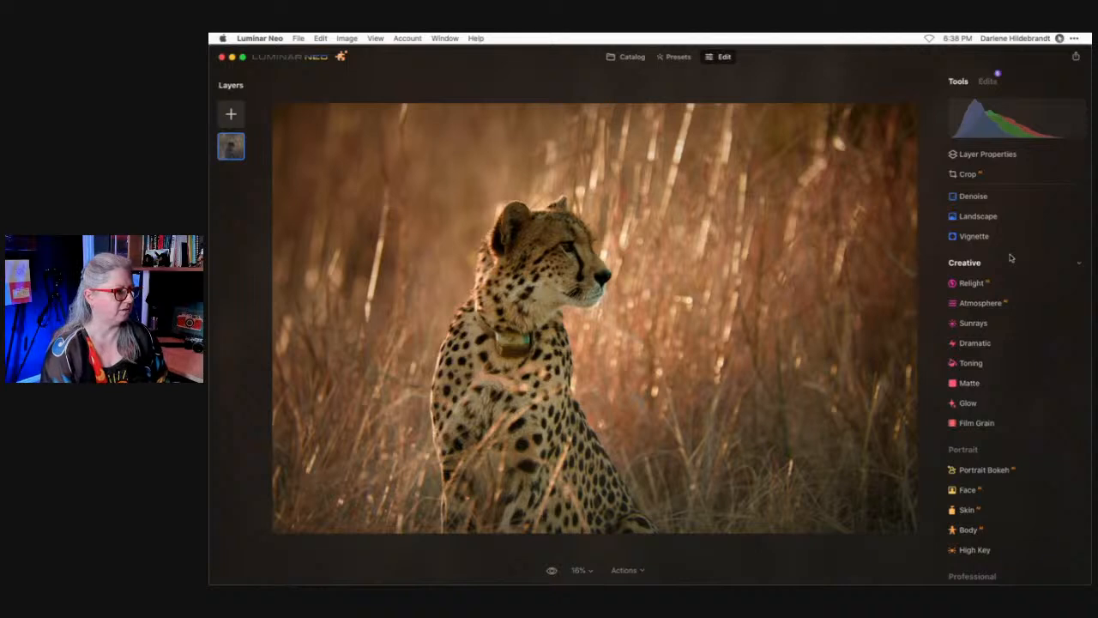
# Lighten the cheetah's collar area with Dodge & Burn, using a Lighten brush of Strength 14 and Size 172.
pyautogui.scroll(-2, 1014, 352)
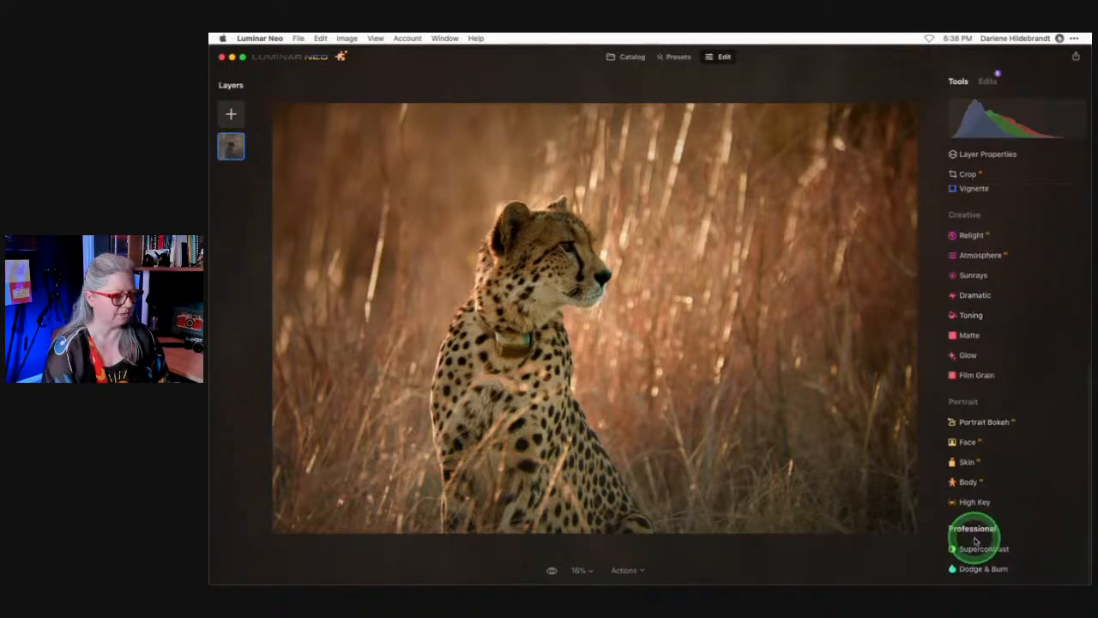
pyautogui.click(978, 567)
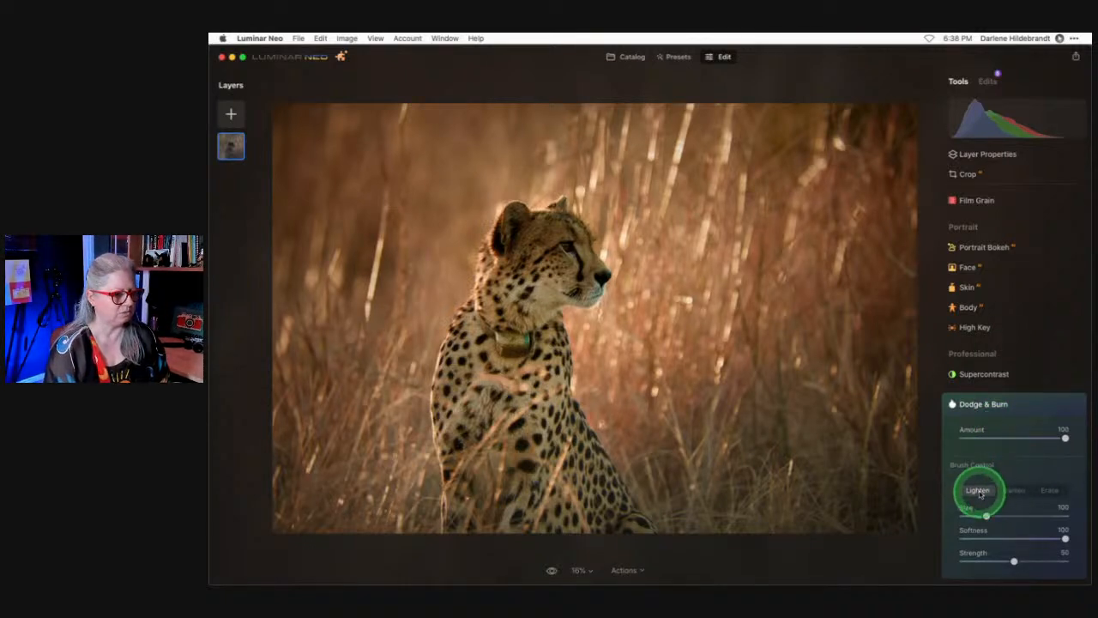
pyautogui.moveTo(975, 561); pyautogui.dragTo(1008, 551)
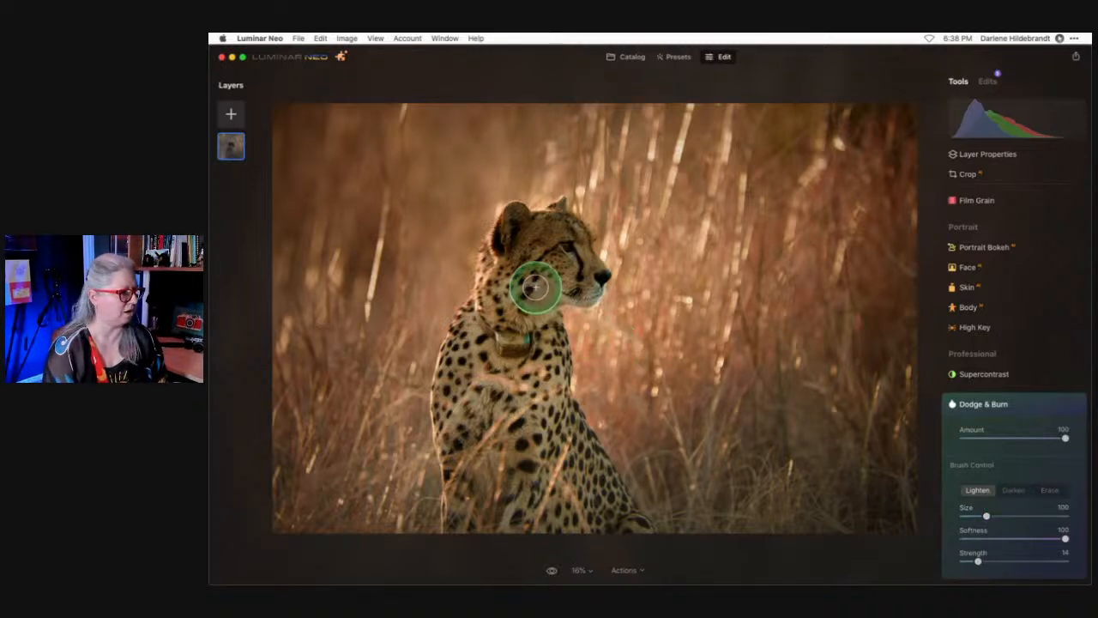
pyautogui.press(']')
pyautogui.press(']')
pyautogui.press(']')
pyautogui.press(']')
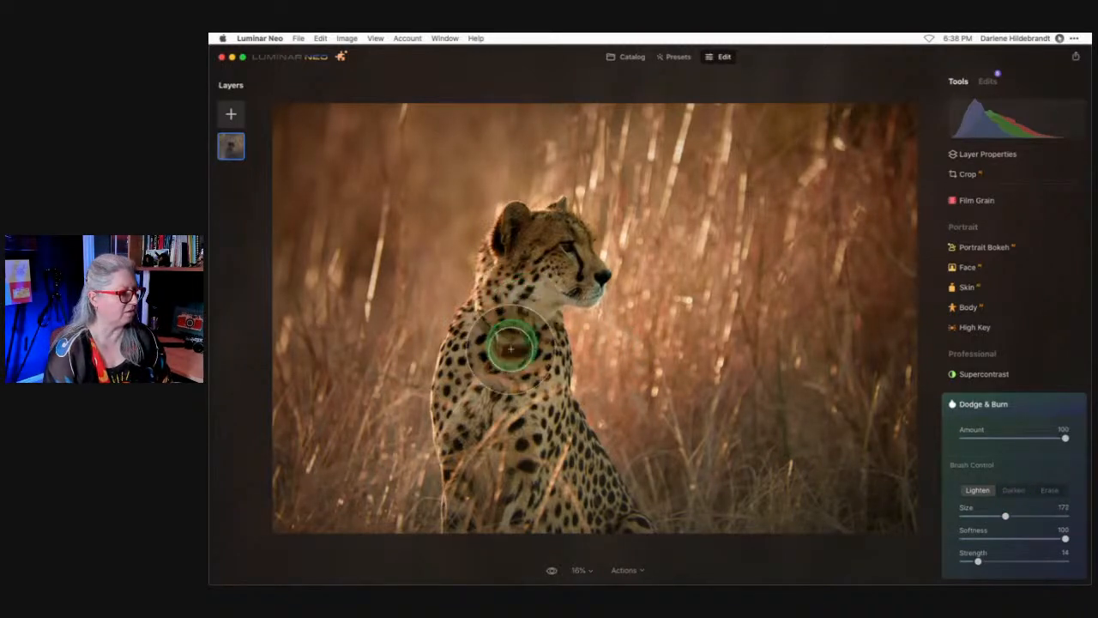
pyautogui.moveTo(510, 352); pyautogui.dragTo(510, 335)
# Lighten the cheetah's face, head and shoulder with the brush reduced from Size 148 to 100.
pyautogui.press('[')
pyautogui.press('[')
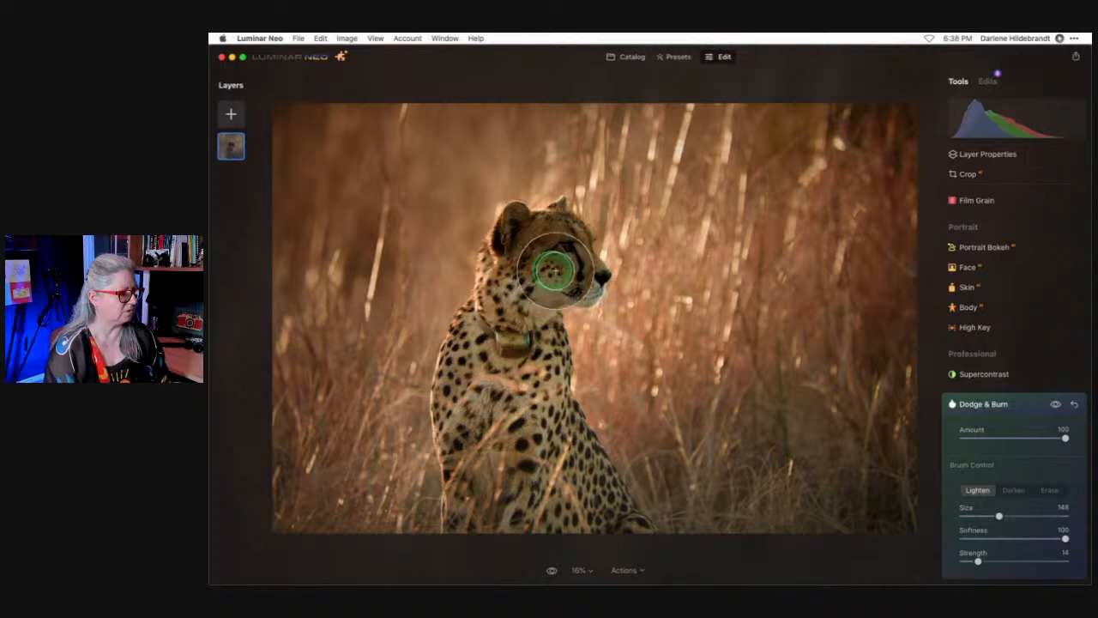
pyautogui.moveTo(573, 246)
pyautogui.mouseDown()
pyautogui.moveTo(515, 279)
pyautogui.moveTo(519, 247)
pyautogui.mouseUp()
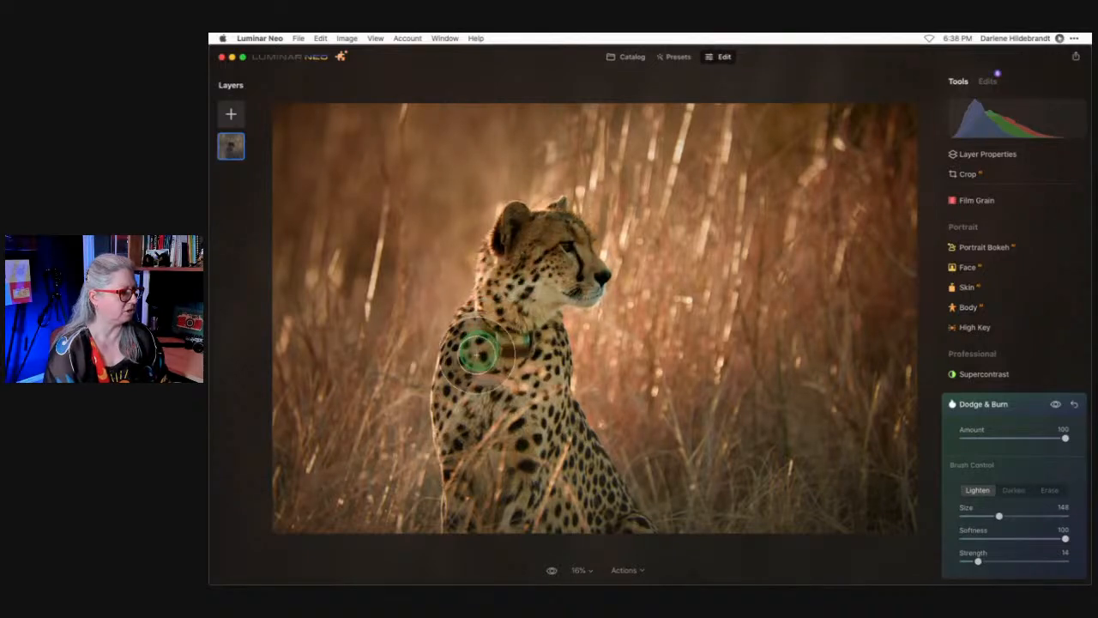
pyautogui.press('[')
pyautogui.press('[')
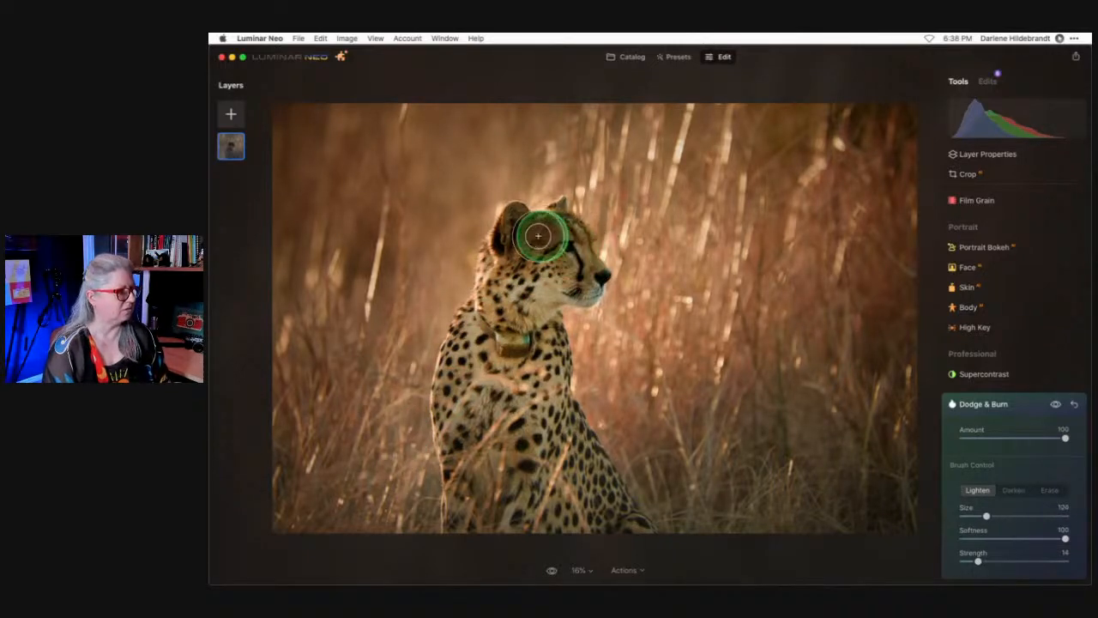
pyautogui.press('[')
pyautogui.press('[')
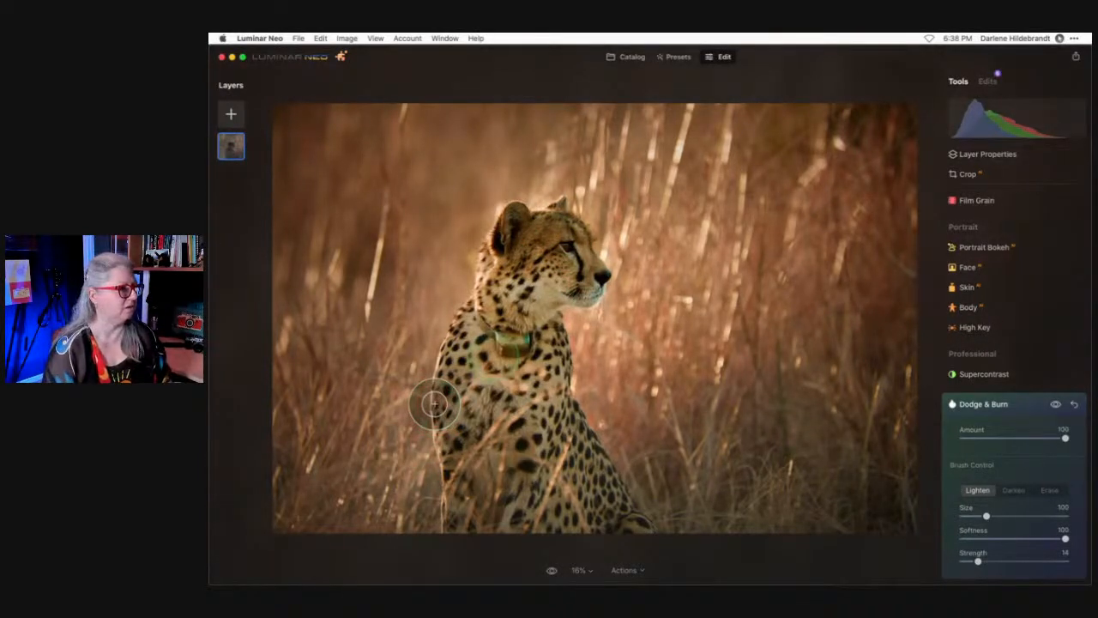
pyautogui.moveTo(556, 225)
pyautogui.mouseDown()
pyautogui.moveTo(520, 245)
pyautogui.moveTo(564, 232)
pyautogui.moveTo(591, 290)
pyautogui.moveTo(539, 249)
pyautogui.moveTo(478, 355)
pyautogui.mouseUp()
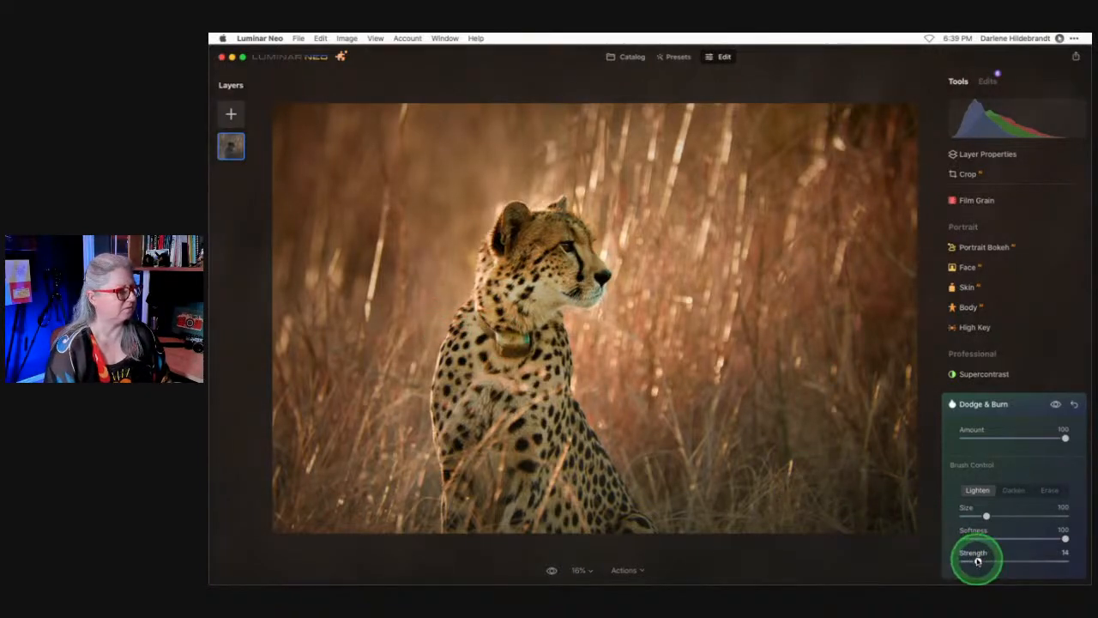
# Raise the Lighten brush Strength to 19 and brighten the cheetah's neck and head.
pyautogui.click(977, 560)
pyautogui.moveTo(982, 559); pyautogui.dragTo(983, 560)
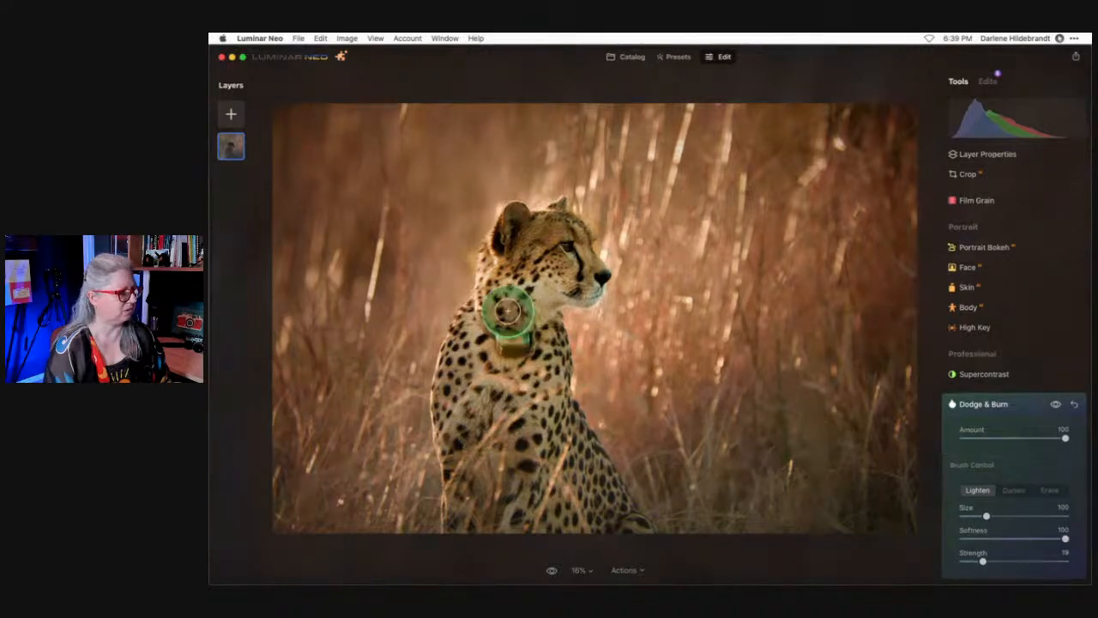
pyautogui.moveTo(505, 314)
pyautogui.mouseDown()
pyautogui.moveTo(469, 330)
pyautogui.moveTo(470, 412)
pyautogui.moveTo(475, 342)
pyautogui.moveTo(507, 422)
pyautogui.moveTo(528, 378)
pyautogui.moveTo(547, 372)
pyautogui.moveTo(529, 493)
pyautogui.moveTo(525, 510)
pyautogui.moveTo(531, 403)
pyautogui.moveTo(472, 417)
pyautogui.moveTo(475, 492)
pyautogui.moveTo(493, 397)
pyautogui.moveTo(520, 442)
pyautogui.moveTo(538, 424)
pyautogui.moveTo(586, 485)
pyautogui.moveTo(567, 420)
pyautogui.moveTo(608, 501)
pyautogui.moveTo(555, 482)
pyautogui.moveTo(478, 479)
pyautogui.moveTo(471, 463)
pyautogui.moveTo(499, 422)
pyautogui.moveTo(541, 275)
pyautogui.moveTo(532, 235)
pyautogui.moveTo(556, 232)
pyautogui.moveTo(582, 277)
pyautogui.moveTo(544, 233)
pyautogui.mouseUp()
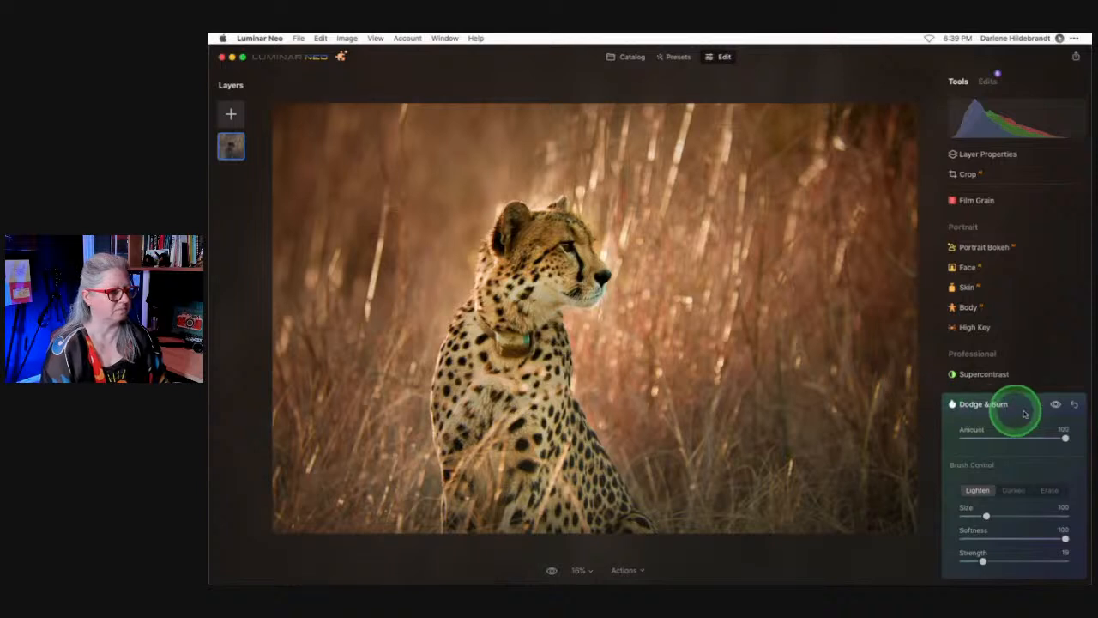
# Compare the photo with and without the Dodge & Burn lightening.
pyautogui.click(1055, 405)
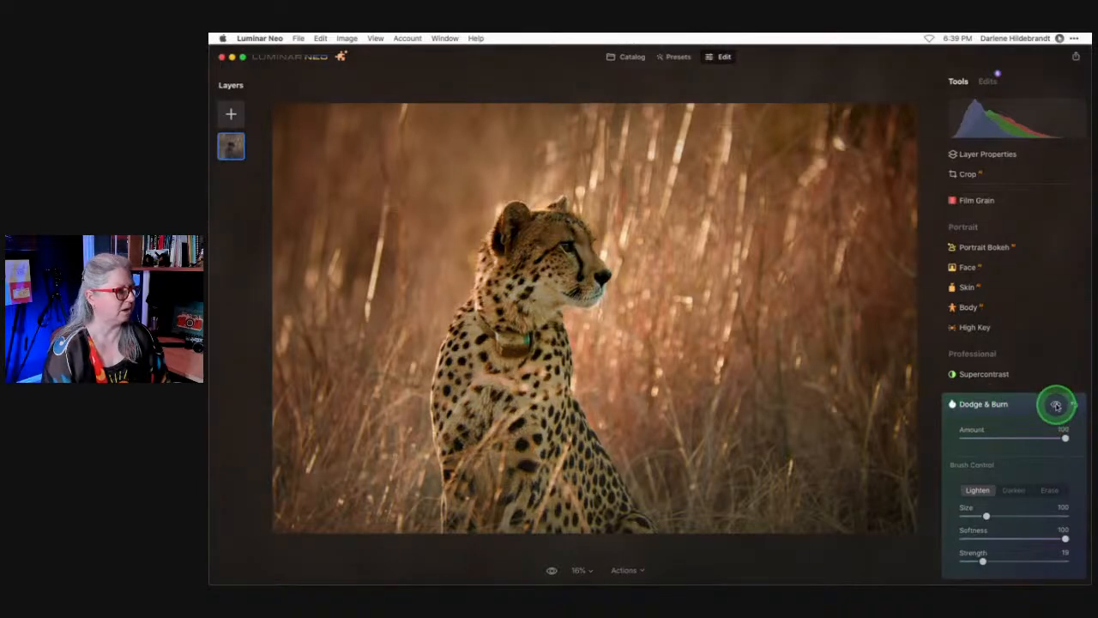
pyautogui.click(1055, 405)
pyautogui.click(1055, 405)
pyautogui.click(1055, 405)
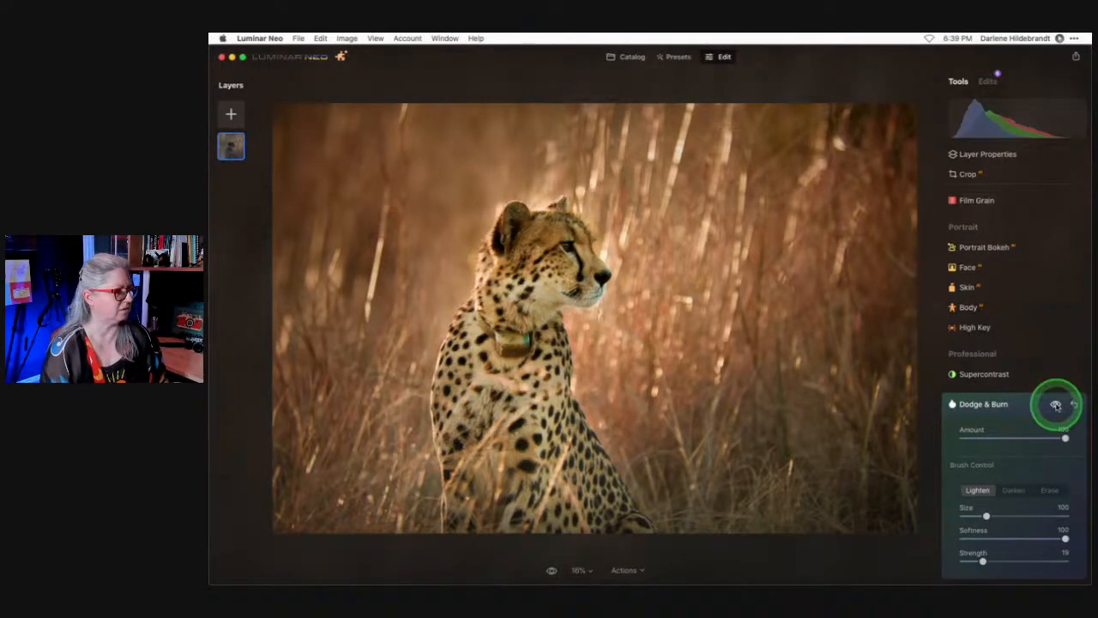
pyautogui.click(1055, 405)
pyautogui.click(1055, 405)
pyautogui.click(1055, 405)
pyautogui.click(1055, 404)
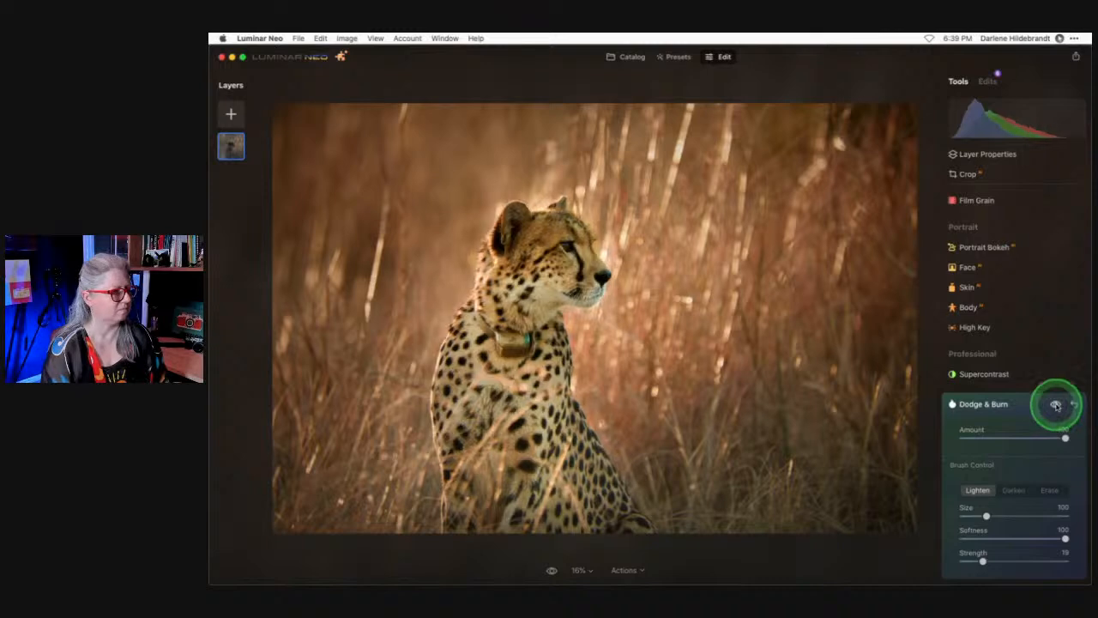
# Erase the lightening that spilled around the cheetah's outline with a Size 100 brush, check the result, and close Dodge & Burn.
pyautogui.click(1049, 487)
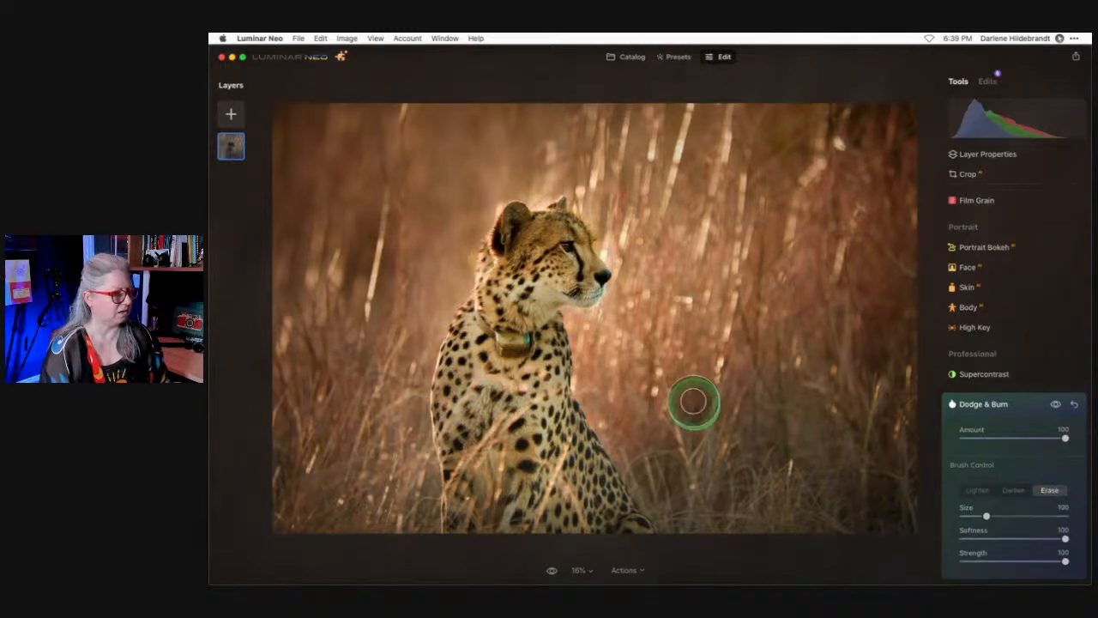
pyautogui.moveTo(601, 397)
pyautogui.mouseDown()
pyautogui.moveTo(589, 337)
pyautogui.moveTo(635, 336)
pyautogui.moveTo(638, 272)
pyautogui.moveTo(617, 248)
pyautogui.moveTo(600, 174)
pyautogui.moveTo(536, 168)
pyautogui.moveTo(539, 184)
pyautogui.moveTo(490, 185)
pyautogui.mouseUp()
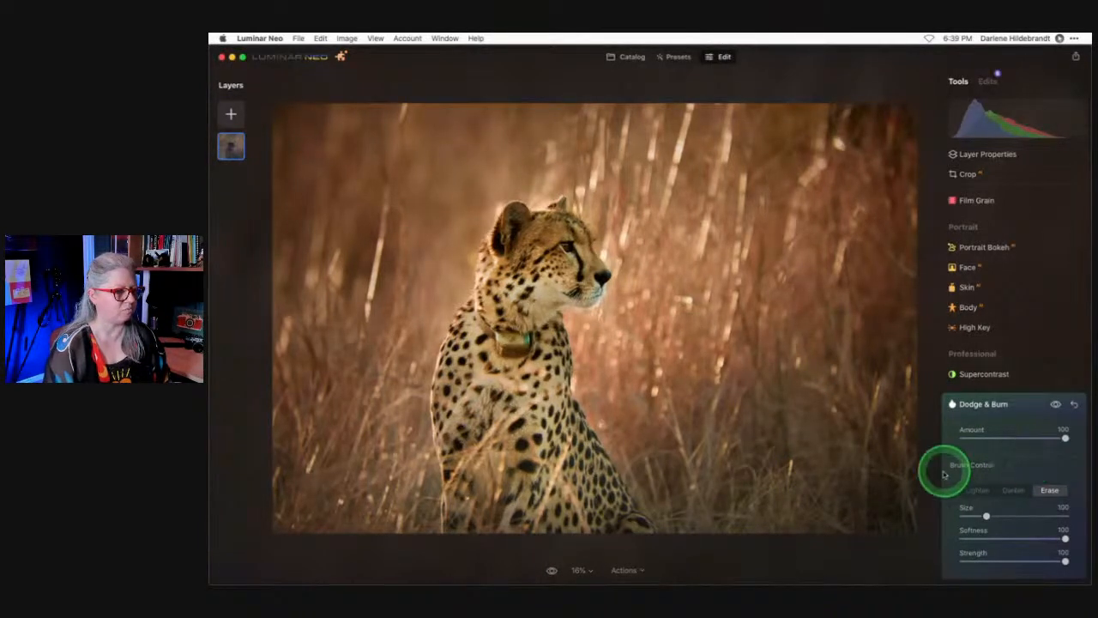
pyautogui.click(1055, 405)
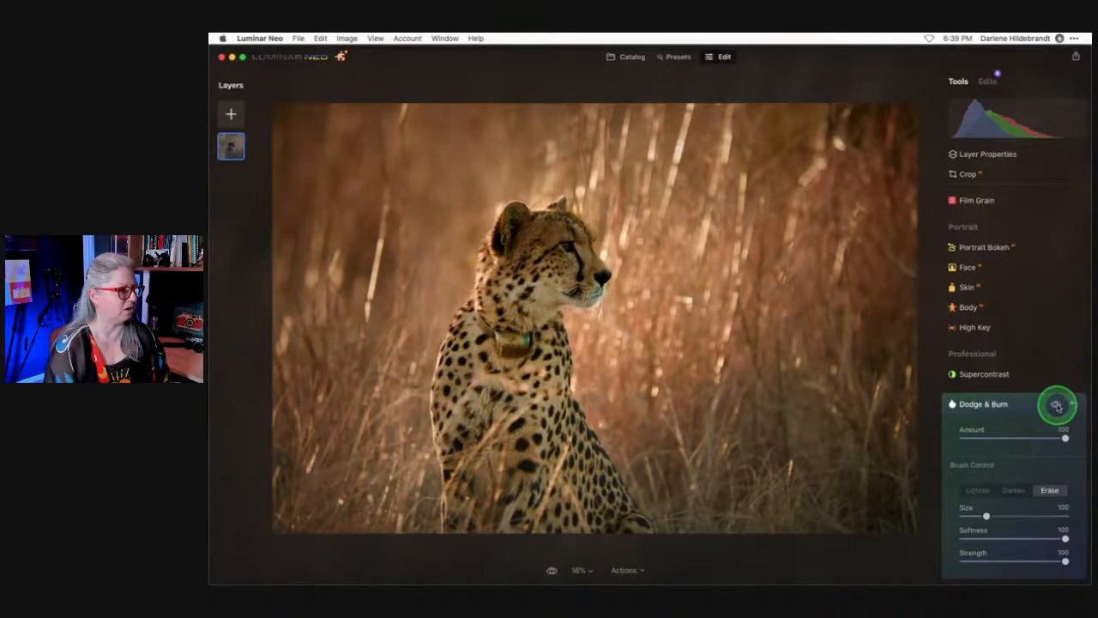
pyautogui.click(1055, 405)
pyautogui.click(1056, 405)
pyautogui.click(1056, 406)
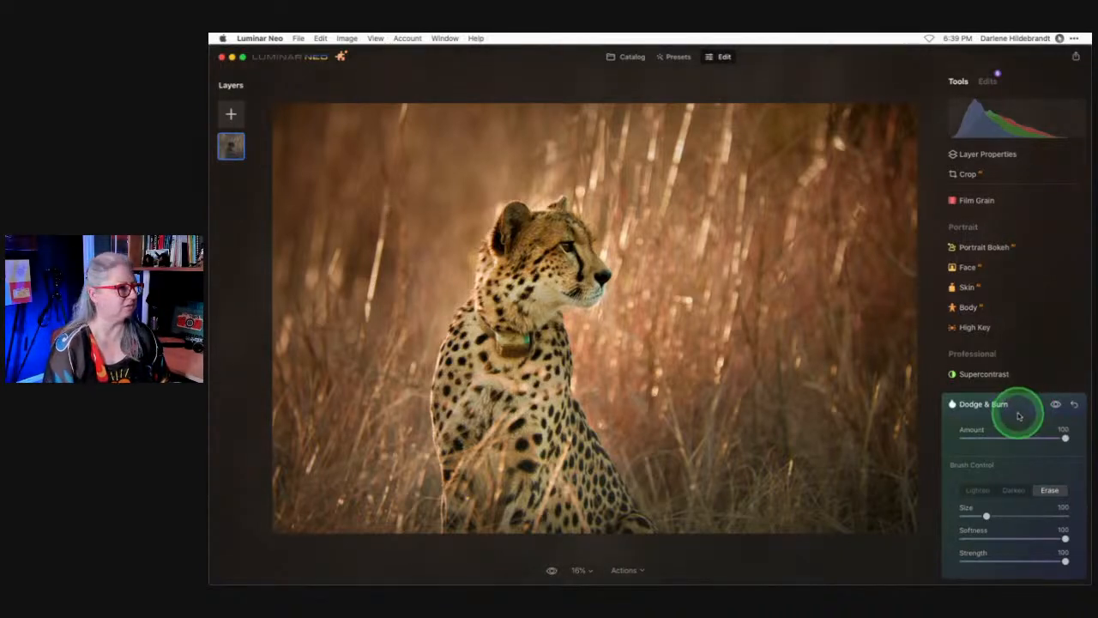
pyautogui.click(1023, 409)
# In Develop, pull the curve's white point slightly inward until few highlights clip and set Exposure to 0.32.
pyautogui.scroll(10, 1004, 249)
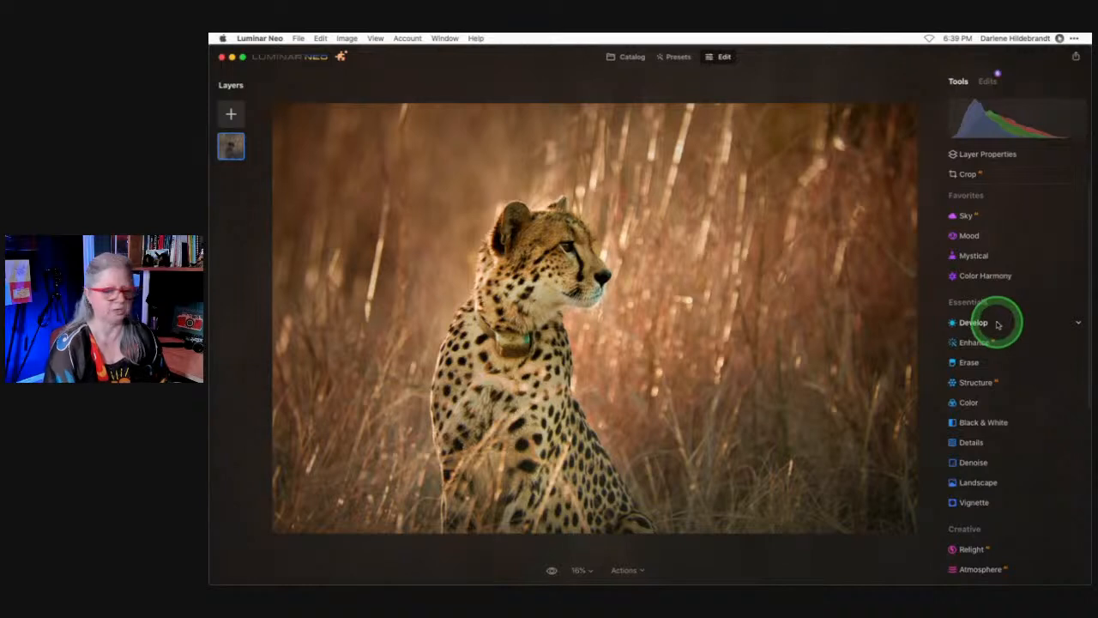
pyautogui.click(997, 323)
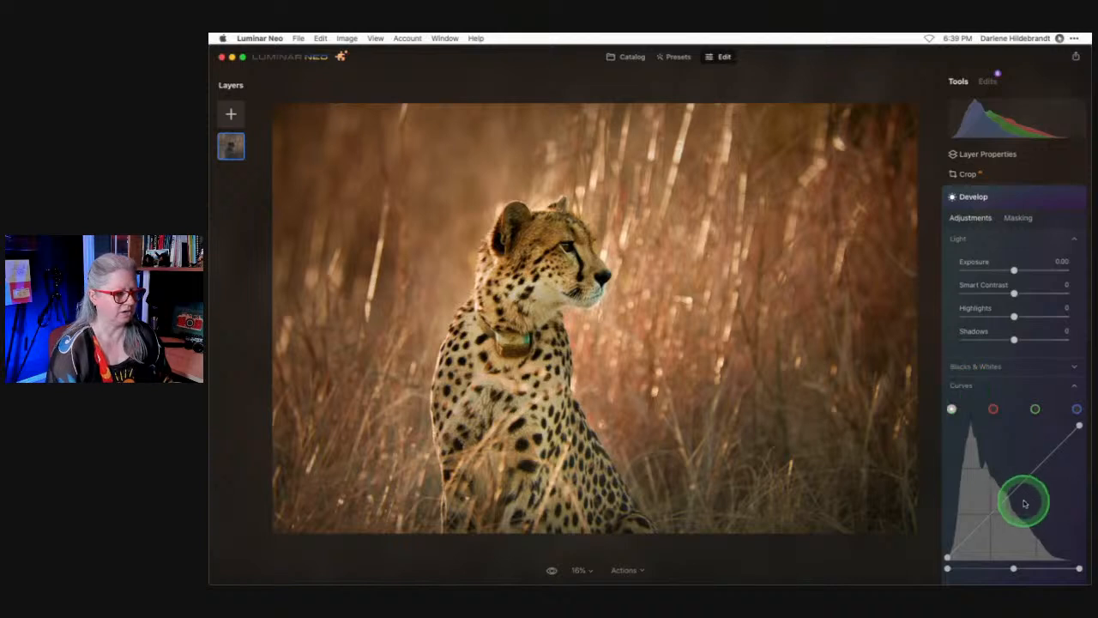
pyautogui.moveTo(1078, 568); pyautogui.dragTo(1055, 567)
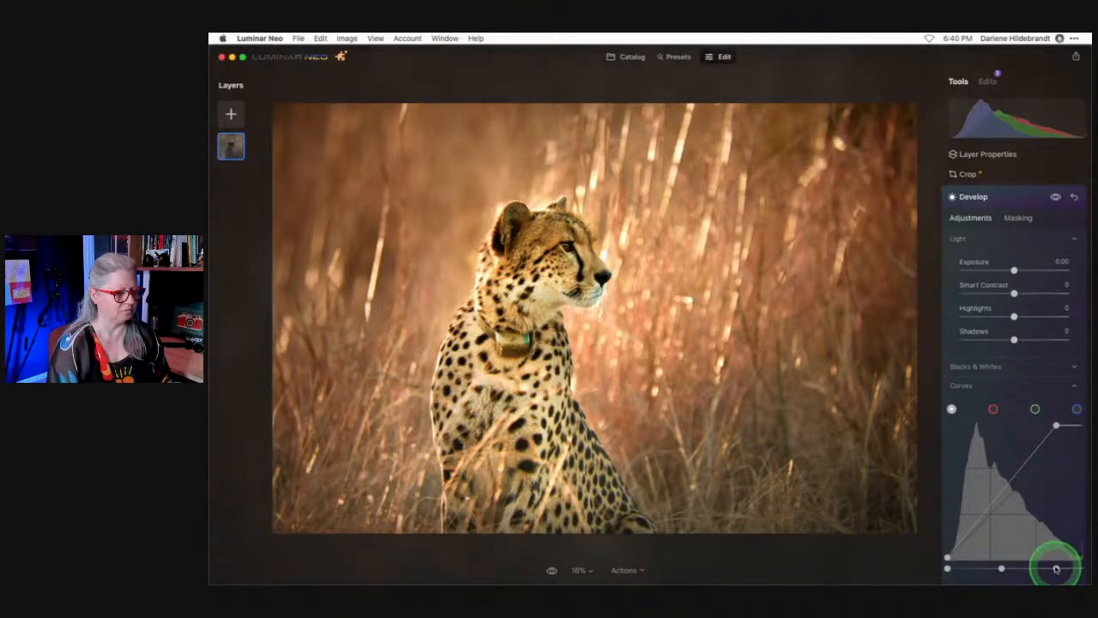
pyautogui.moveTo(1055, 567); pyautogui.dragTo(1068, 567)
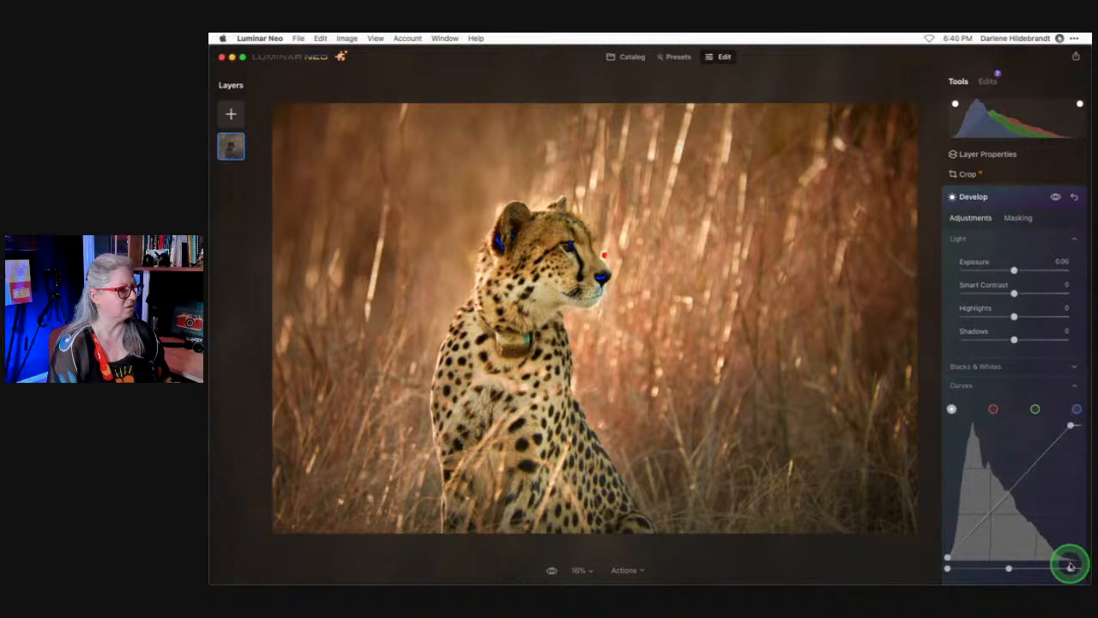
pyautogui.moveTo(1015, 270); pyautogui.dragTo(1018, 271)
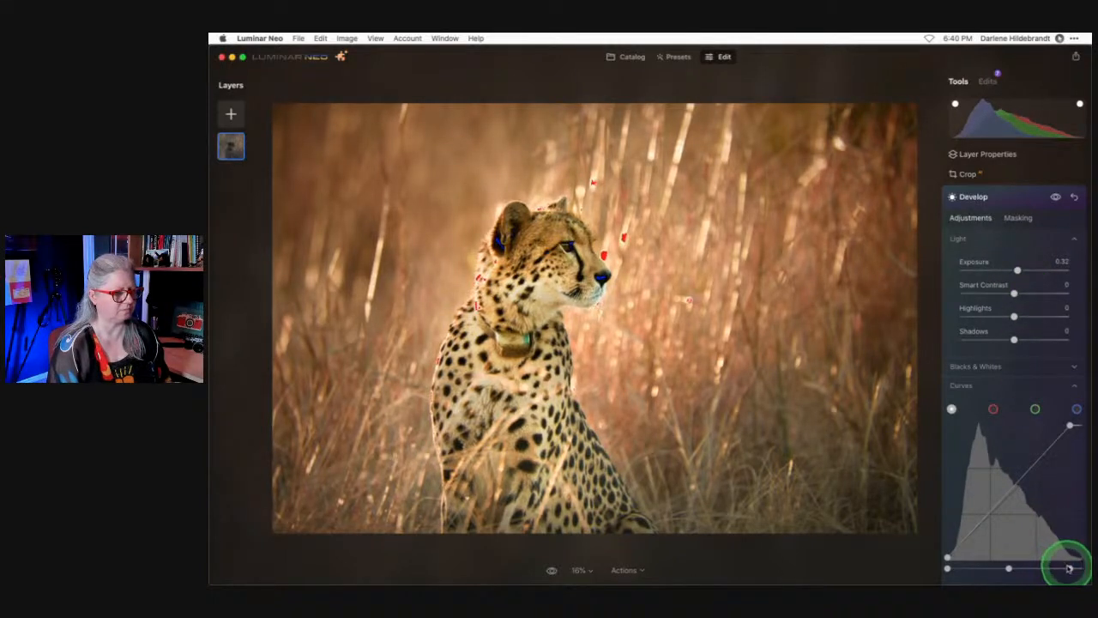
pyautogui.moveTo(1069, 568); pyautogui.dragTo(1074, 566)
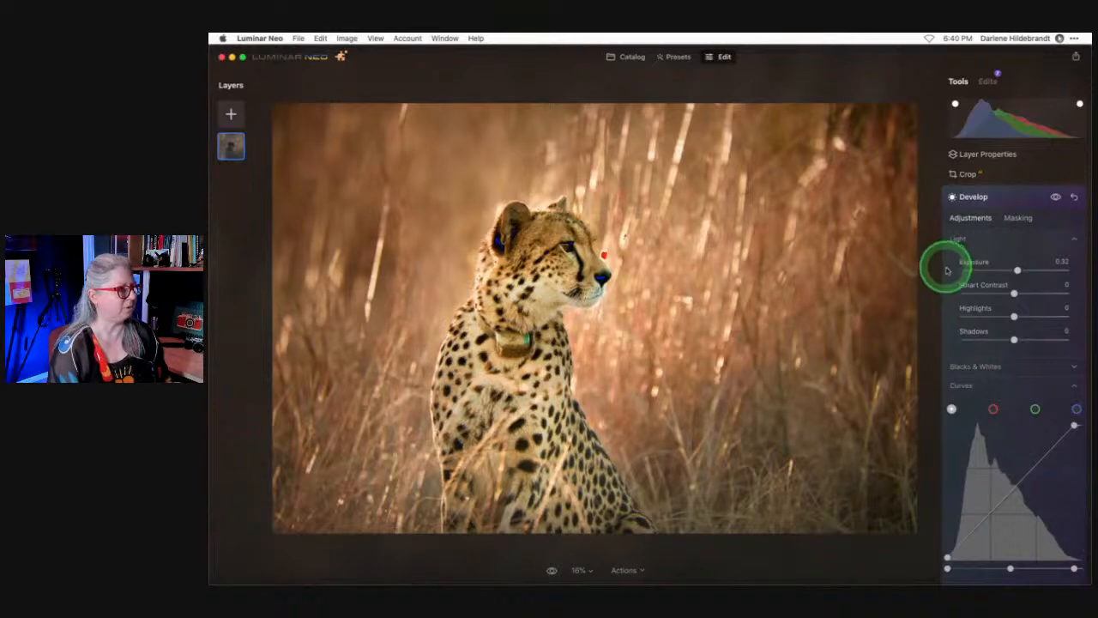
# Set Develop's Highlights to -20, Blacks to -17 and Exposure to 0.53.
pyautogui.click(1014, 316)
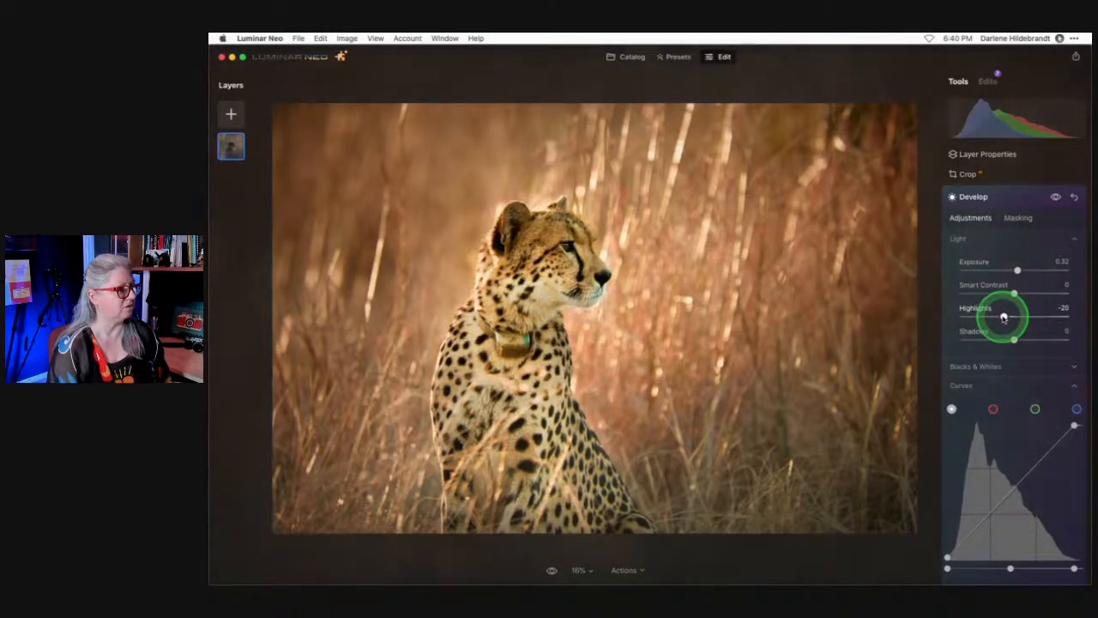
pyautogui.click(969, 369)
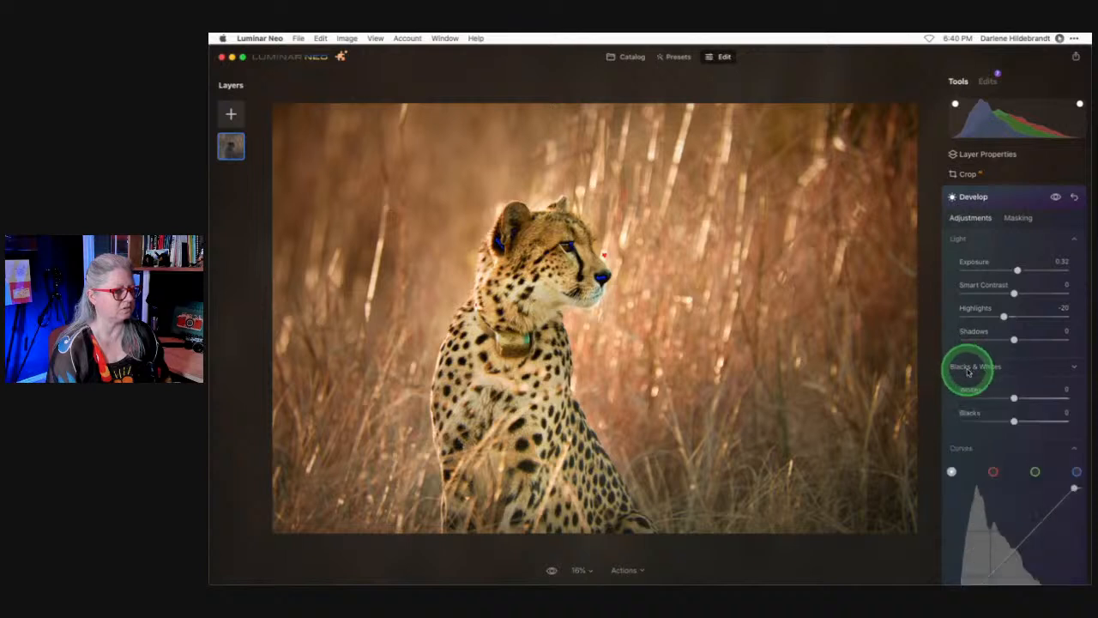
pyautogui.moveTo(1014, 422); pyautogui.dragTo(1005, 421)
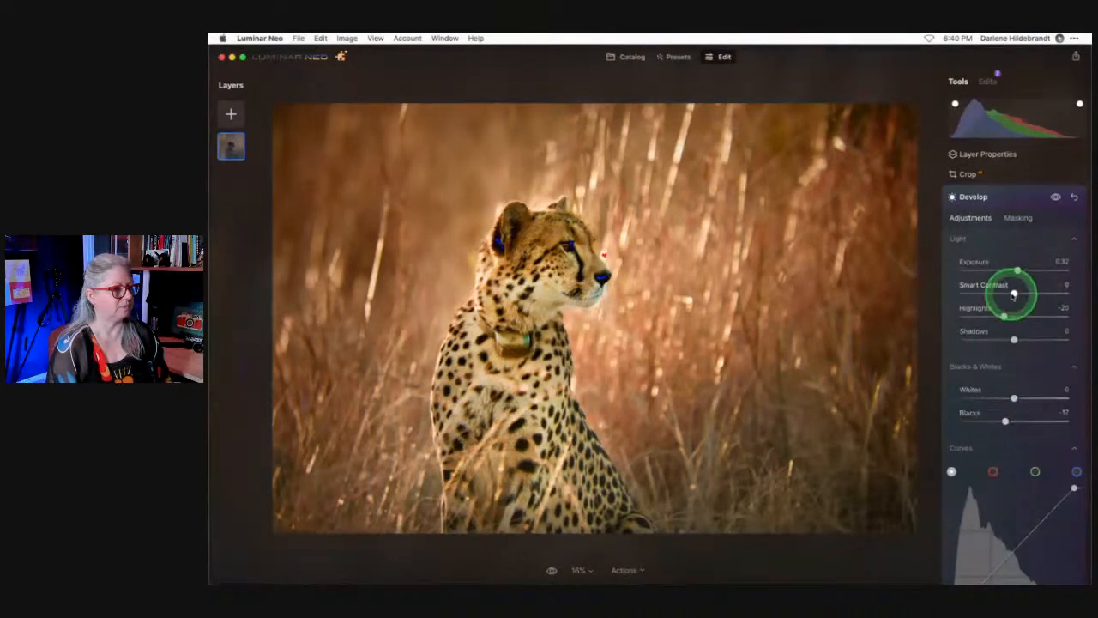
pyautogui.moveTo(1017, 269); pyautogui.dragTo(1018, 271)
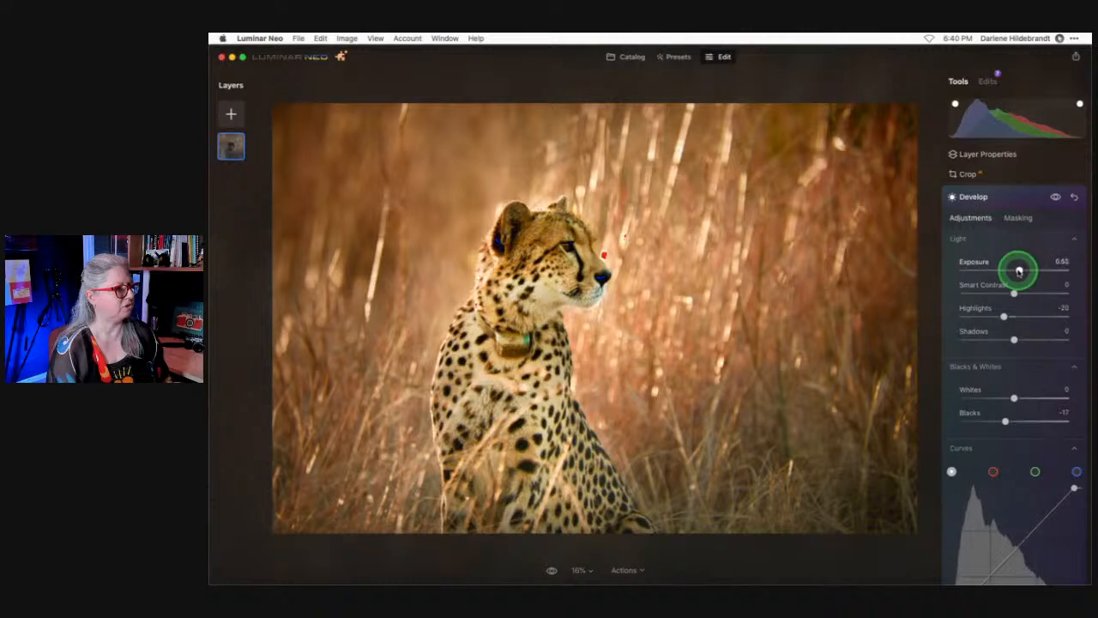
pyautogui.moveTo(1019, 271); pyautogui.dragTo(1018, 269)
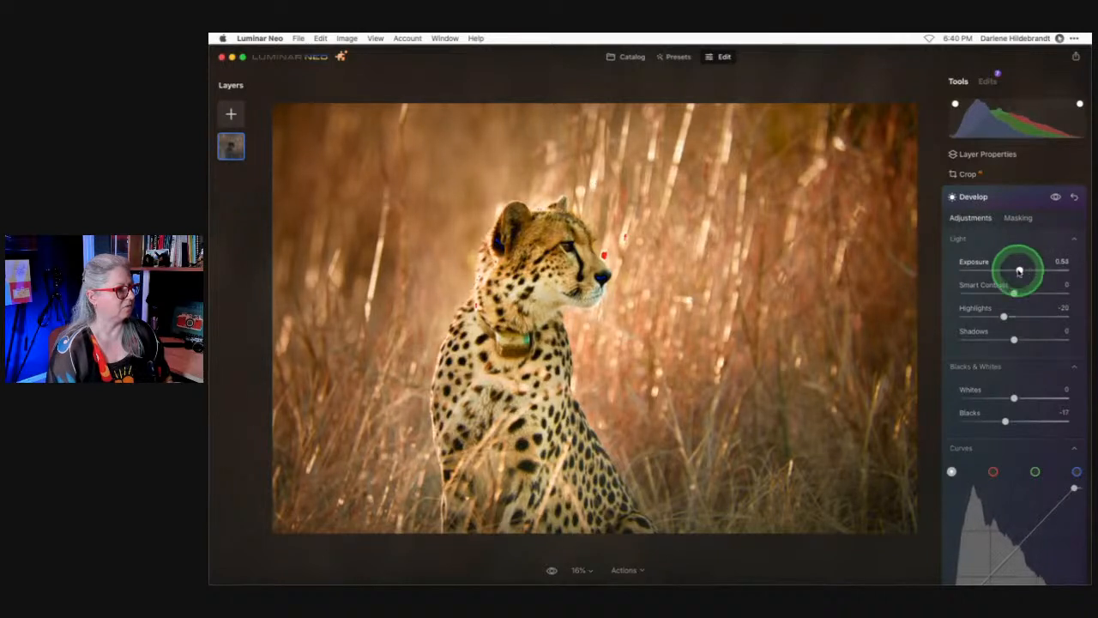
# Add a radial gradient mask to Develop, shaped as a tall ellipse over the cheetah's chest and lower body.
pyautogui.click(1010, 218)
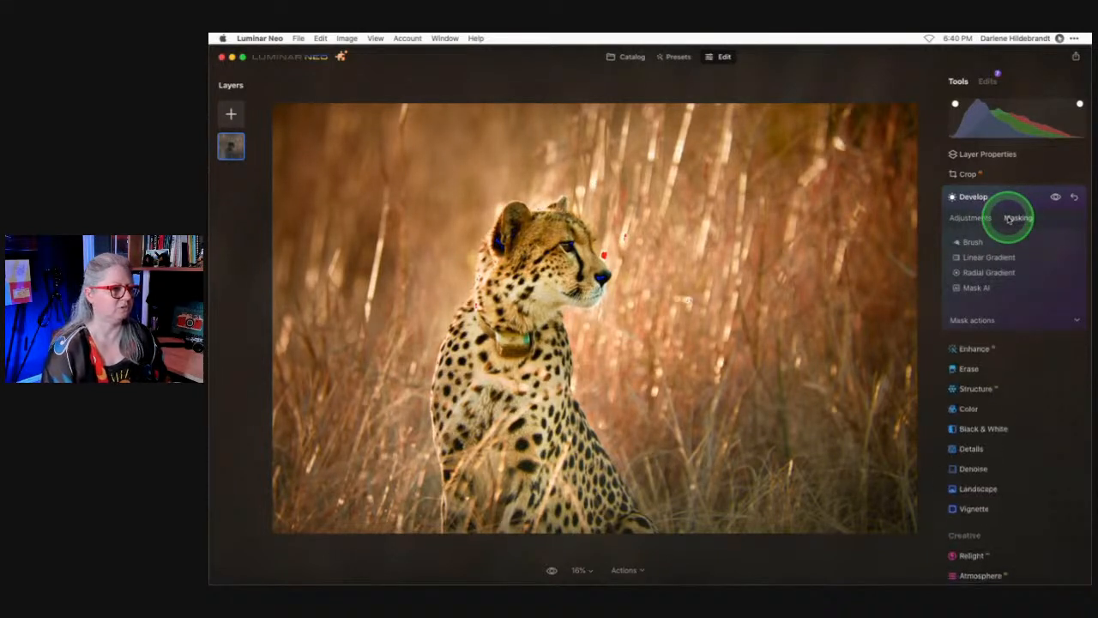
pyautogui.click(984, 274)
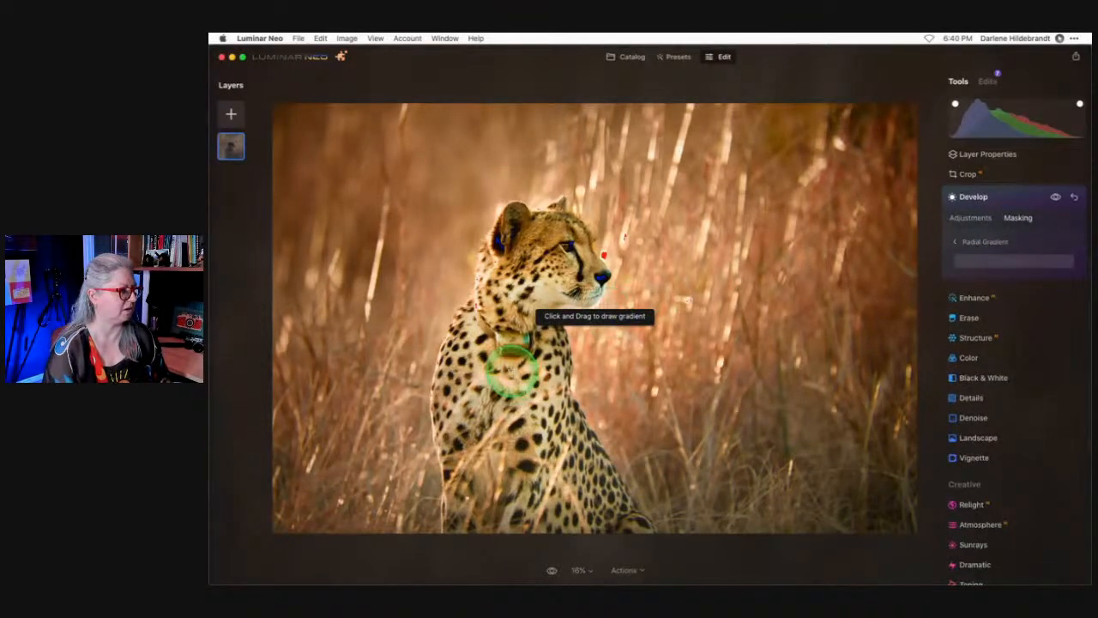
pyautogui.moveTo(504, 352)
pyautogui.mouseDown()
pyautogui.moveTo(502, 392)
pyautogui.moveTo(483, 368)
pyautogui.mouseUp()
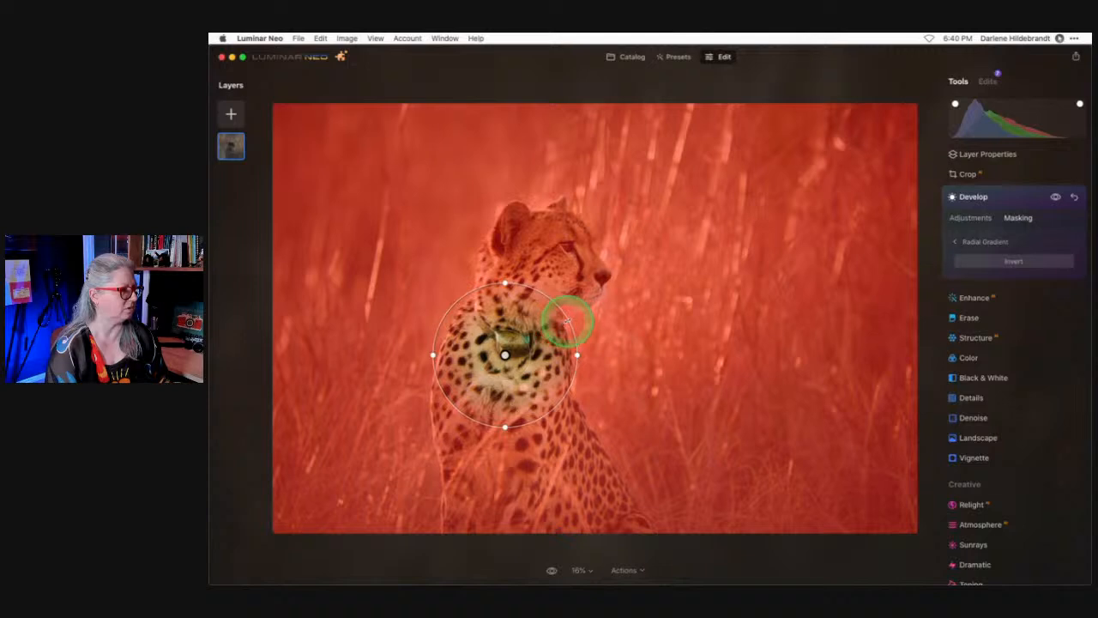
pyautogui.moveTo(566, 319); pyautogui.dragTo(505, 229)
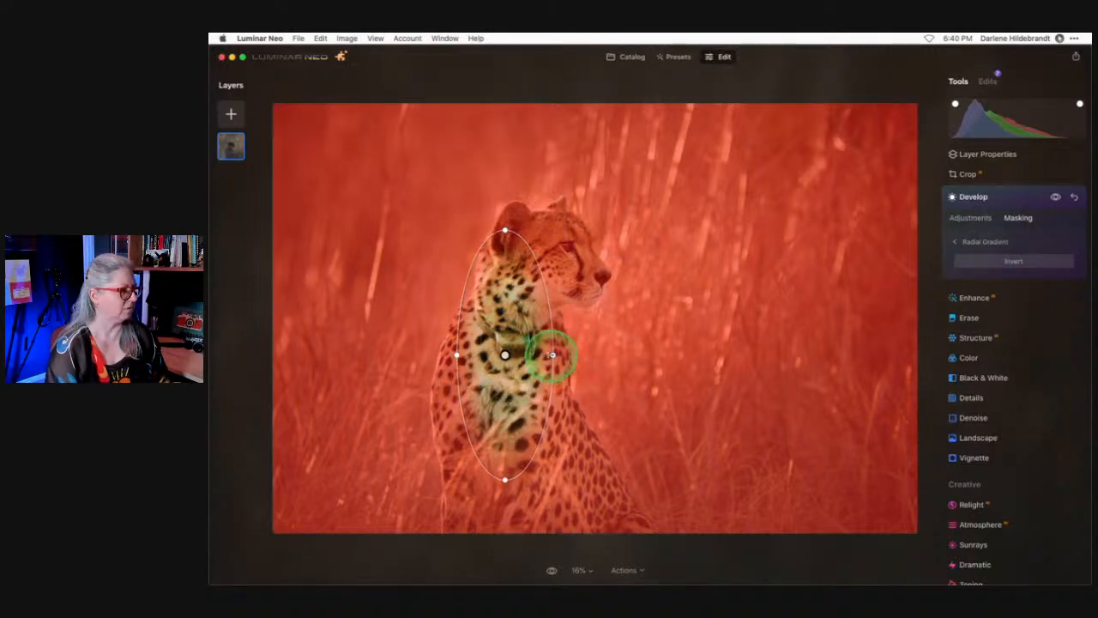
pyautogui.moveTo(552, 354); pyautogui.dragTo(578, 355)
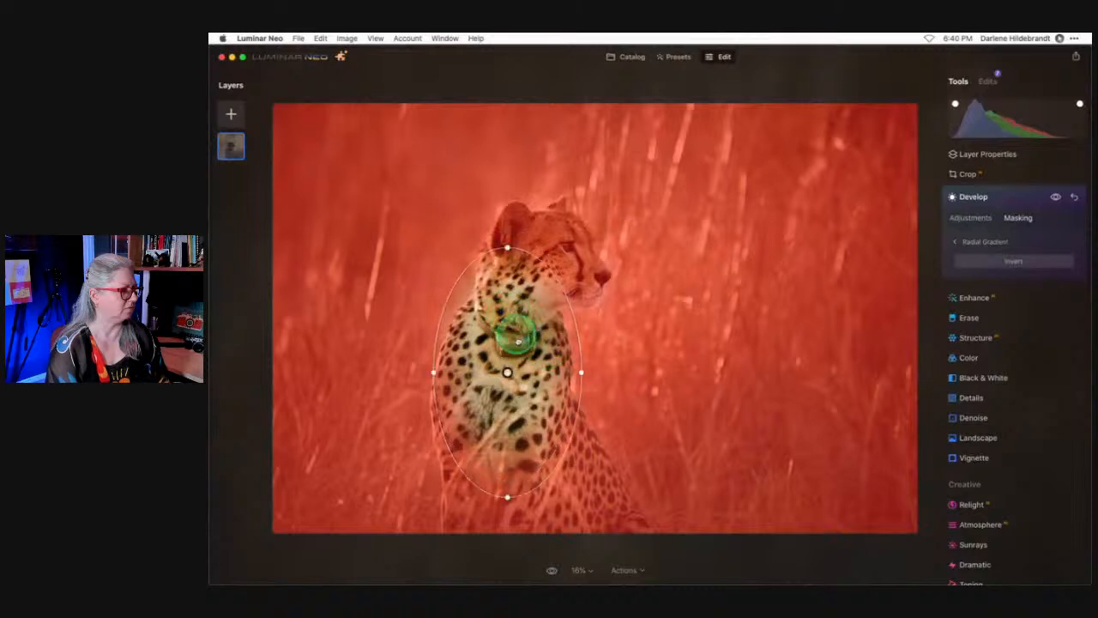
pyautogui.moveTo(512, 326); pyautogui.dragTo(513, 417)
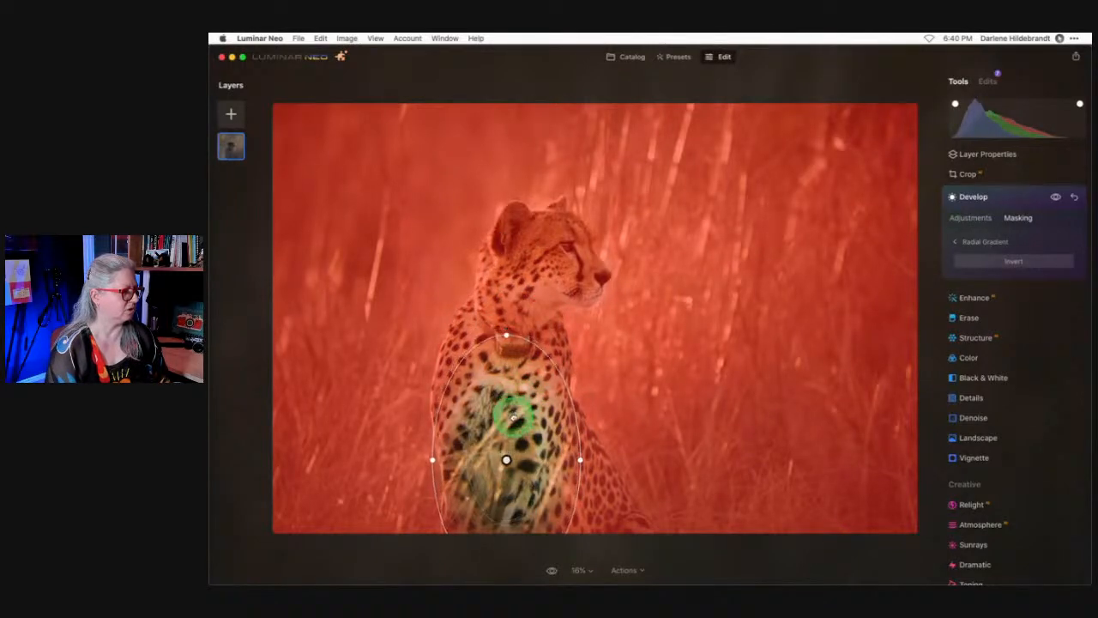
# Widen and tilt the radial mask to fit the cheetah's body from neck to haunches, and invert it to affect the inside.
pyautogui.moveTo(579, 428); pyautogui.dragTo(557, 433)
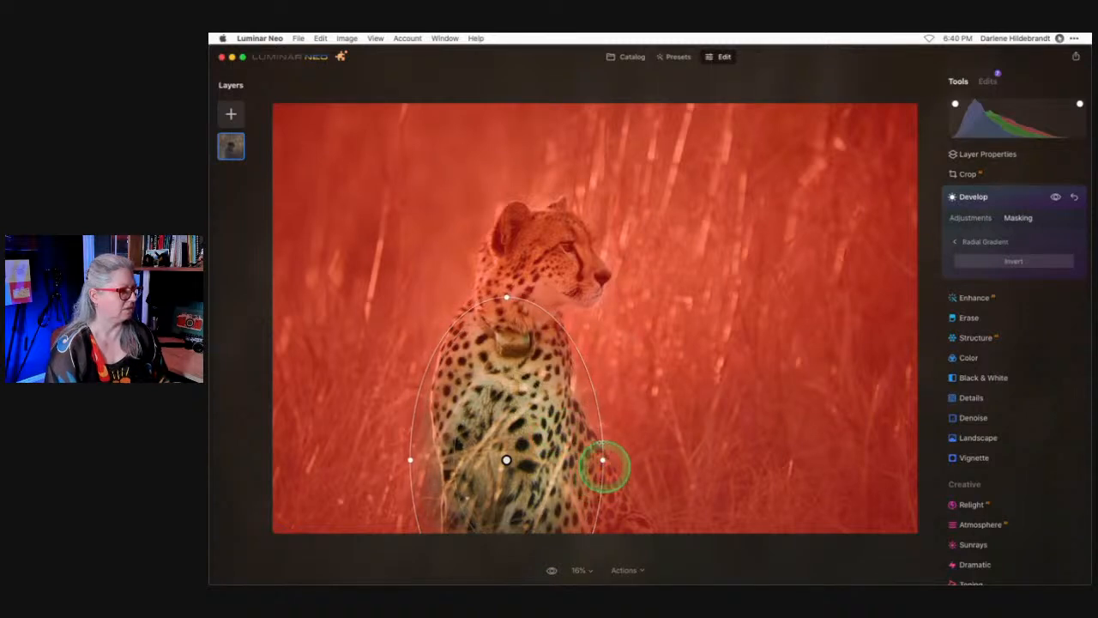
pyautogui.moveTo(592, 375); pyautogui.dragTo(587, 363)
pyautogui.moveTo(523, 412); pyautogui.dragTo(533, 401)
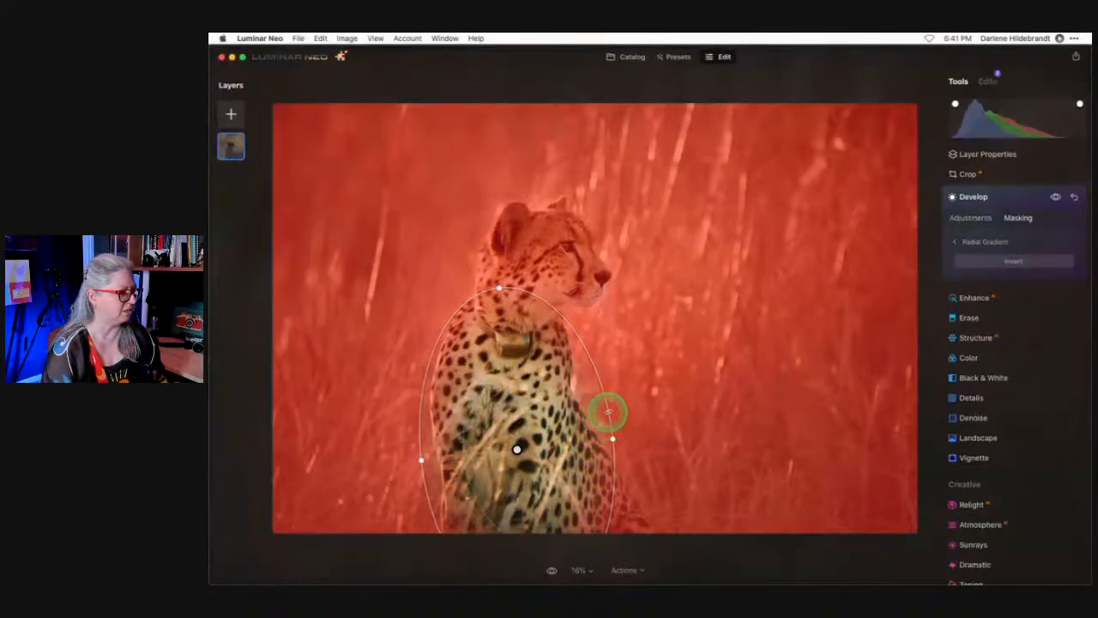
pyautogui.moveTo(608, 412); pyautogui.dragTo(598, 415)
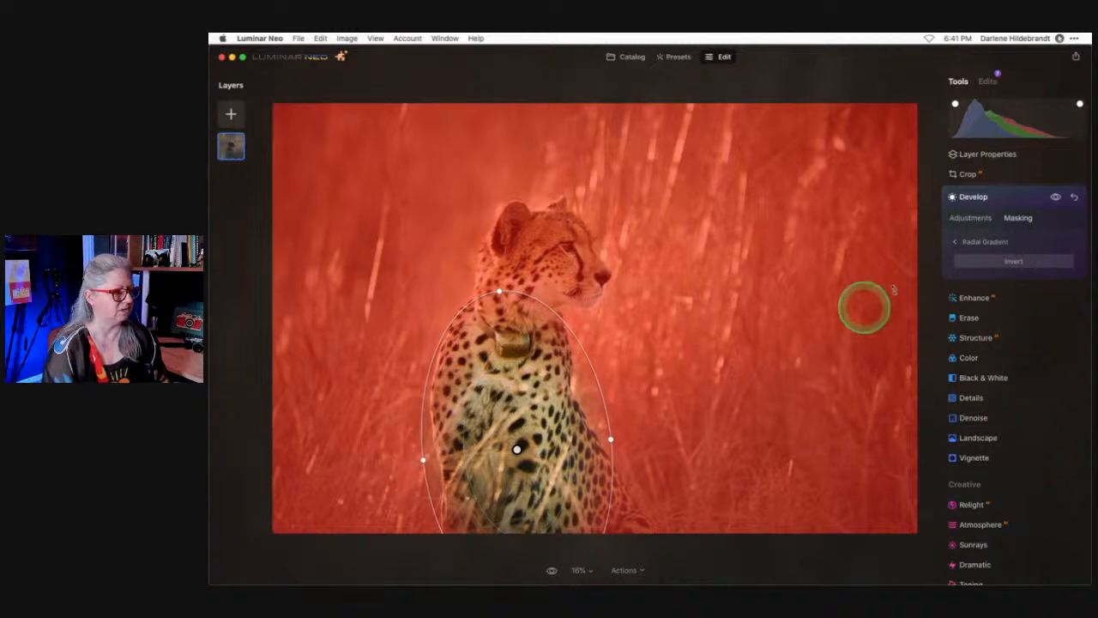
pyautogui.click(1025, 262)
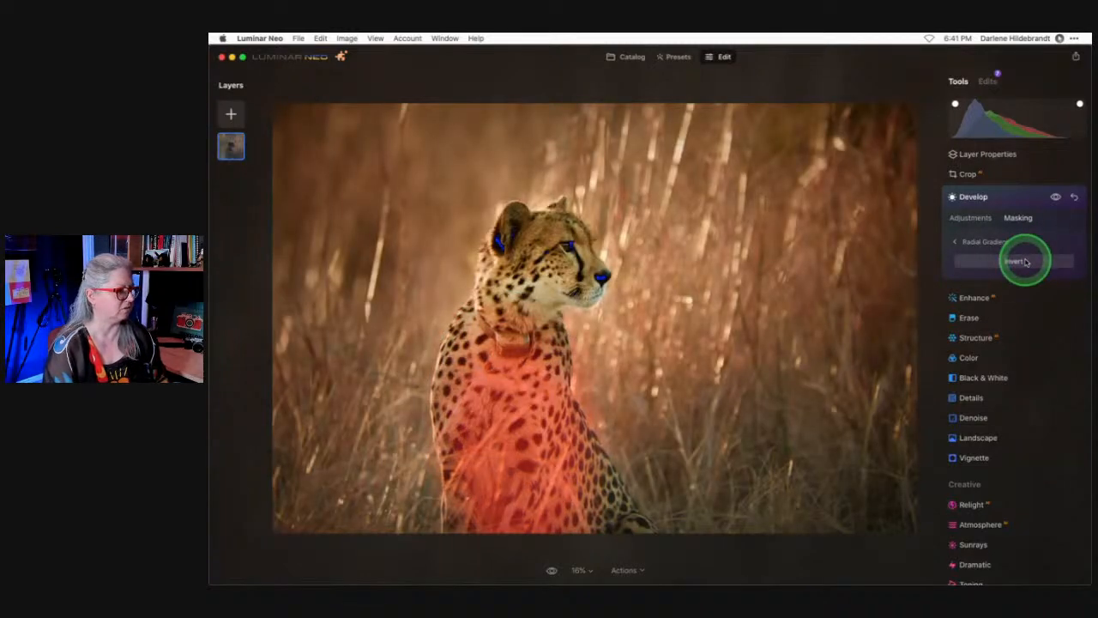
# Paint the Develop mask over more of the cheetah's neck and body using a Size 100, Strength 40 brush.
pyautogui.click(976, 243)
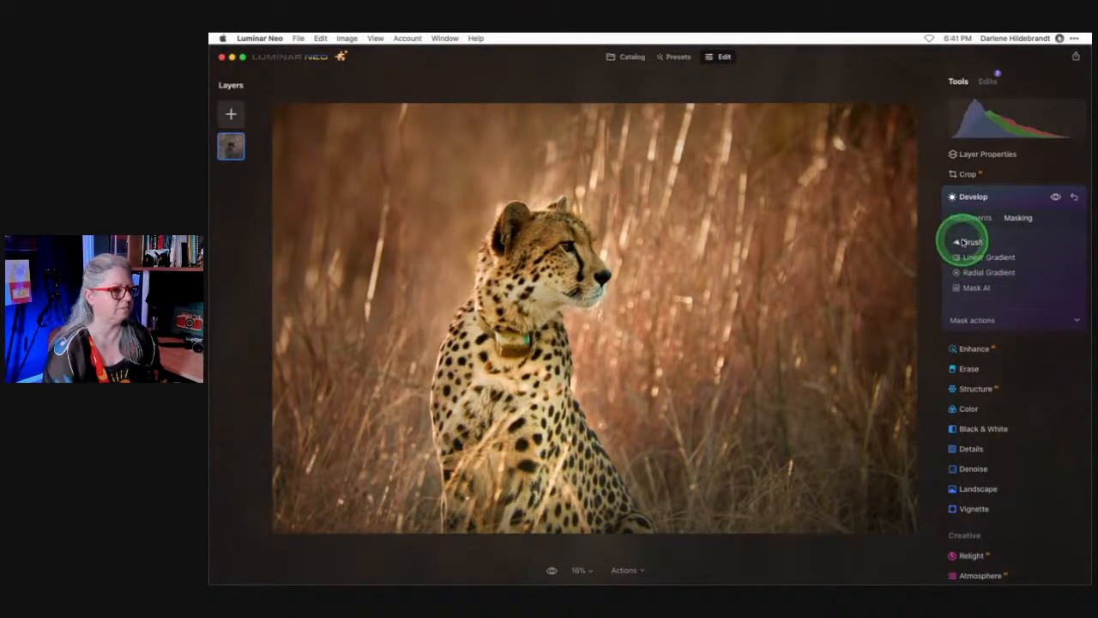
pyautogui.click(970, 241)
pyautogui.click(1004, 325)
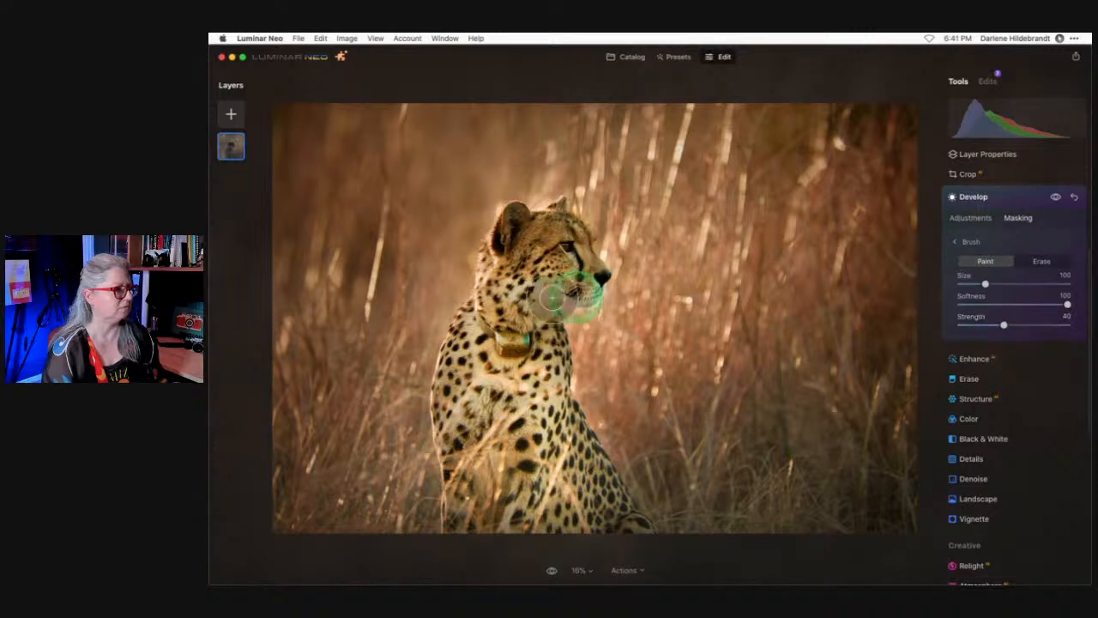
pyautogui.moveTo(503, 286)
pyautogui.mouseDown()
pyautogui.moveTo(524, 229)
pyautogui.moveTo(515, 292)
pyautogui.moveTo(547, 241)
pyautogui.moveTo(574, 273)
pyautogui.moveTo(597, 275)
pyautogui.moveTo(561, 229)
pyautogui.moveTo(534, 270)
pyautogui.moveTo(581, 267)
pyautogui.moveTo(569, 237)
pyautogui.moveTo(505, 267)
pyautogui.moveTo(482, 326)
pyautogui.moveTo(503, 256)
pyautogui.moveTo(513, 289)
pyautogui.moveTo(553, 279)
pyautogui.moveTo(589, 288)
pyautogui.moveTo(558, 234)
pyautogui.moveTo(538, 288)
pyautogui.moveTo(529, 252)
pyautogui.moveTo(473, 322)
pyautogui.moveTo(525, 270)
pyautogui.moveTo(474, 360)
pyautogui.moveTo(505, 325)
pyautogui.moveTo(538, 321)
pyautogui.moveTo(542, 405)
pyautogui.moveTo(615, 518)
pyautogui.moveTo(570, 442)
pyautogui.mouseUp()
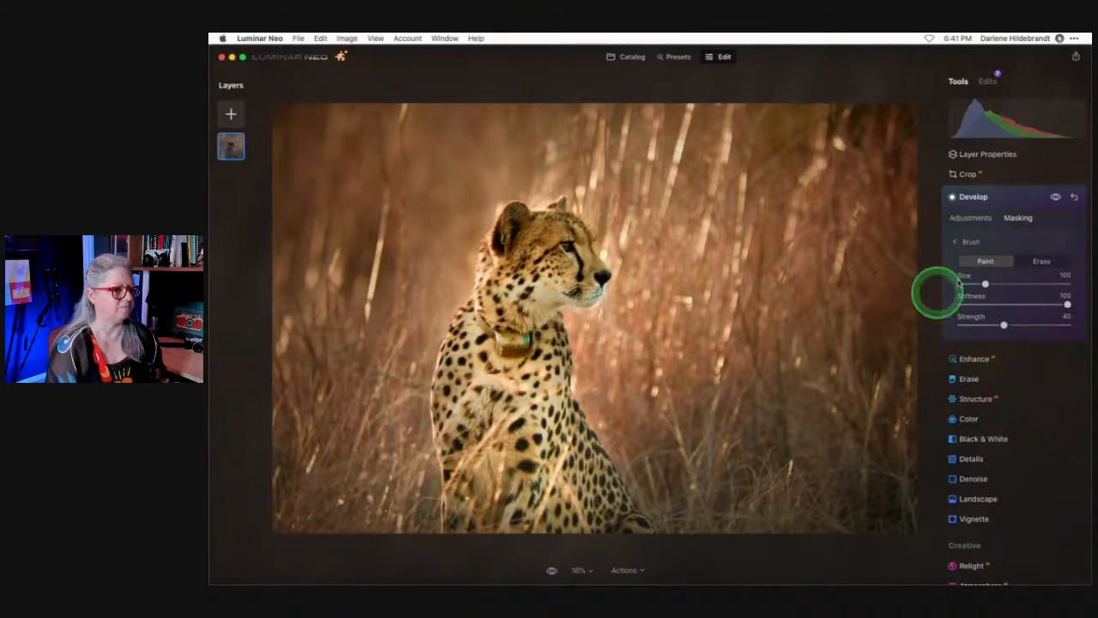
# Leave the mask brush and raise Smart Contrast to 18 in the masked Develop adjustments.
pyautogui.click(976, 241)
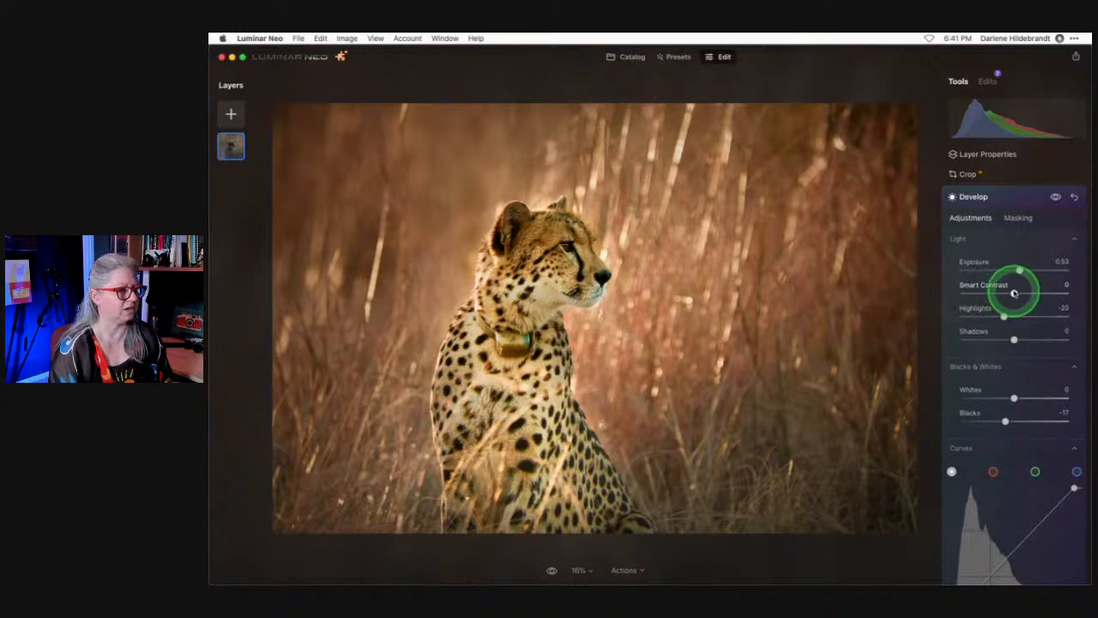
pyautogui.moveTo(1029, 293)
pyautogui.mouseDown()
pyautogui.moveTo(1054, 293)
pyautogui.moveTo(914, 294)
pyautogui.moveTo(1015, 296)
pyautogui.mouseUp()
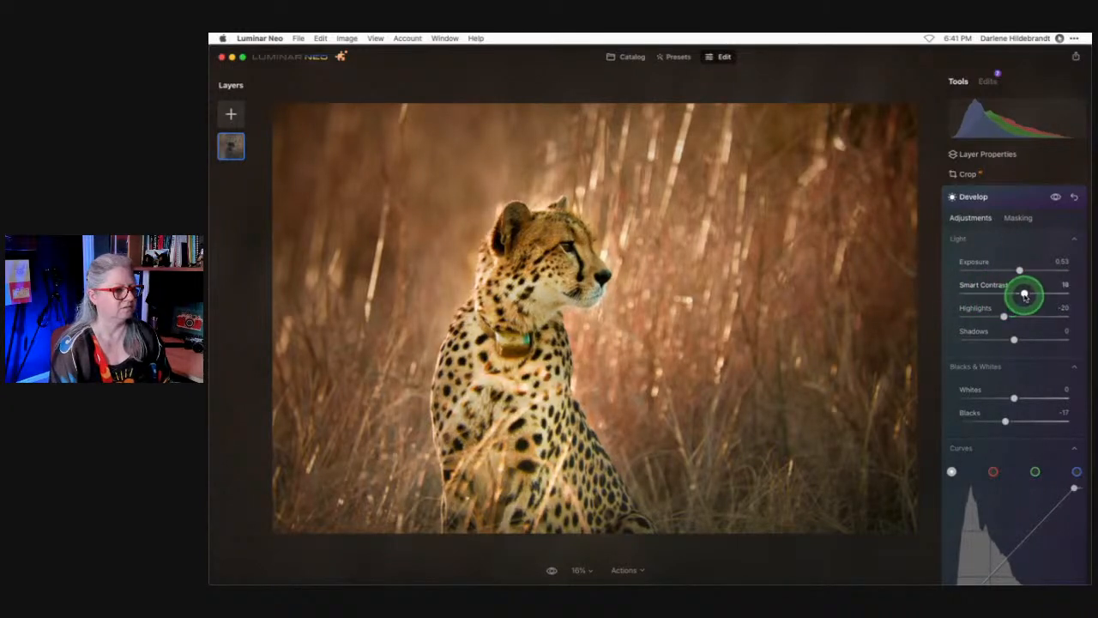
# Lower Saturation to -11 in the masked Develop adjustments.
pyautogui.click(965, 447)
pyautogui.scroll(-1, 975, 347)
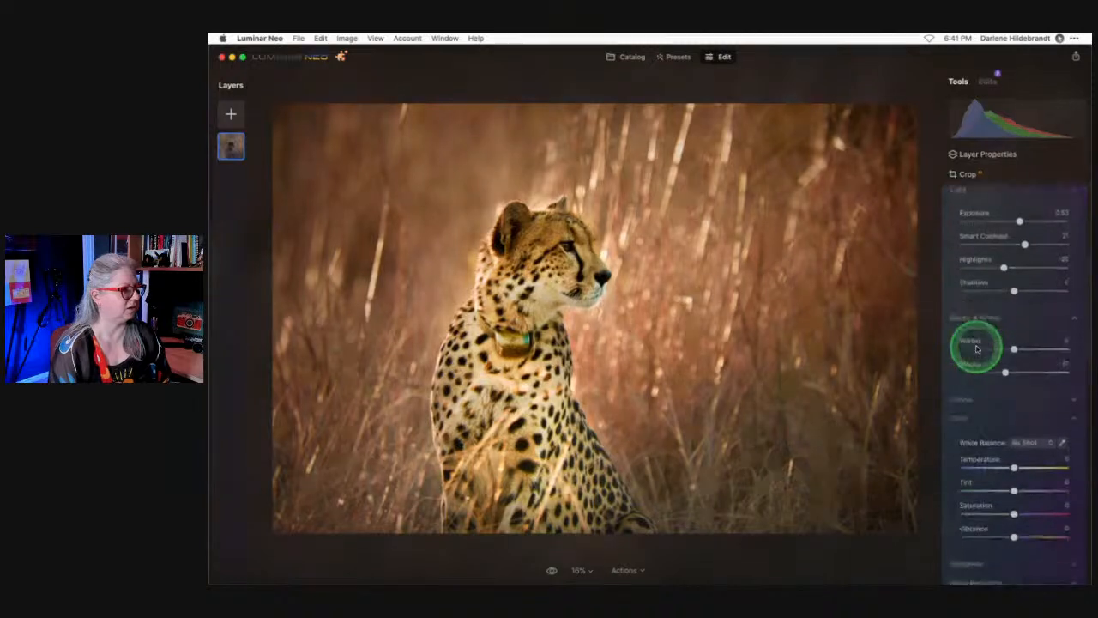
pyautogui.scroll(-2, 976, 348)
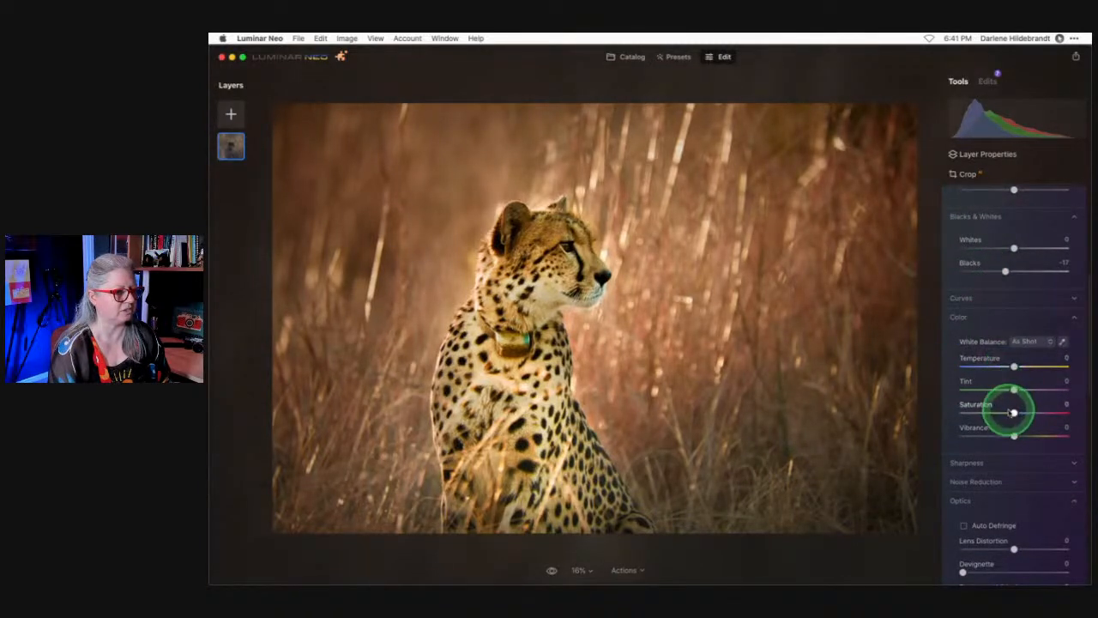
pyautogui.moveTo(1015, 413); pyautogui.dragTo(1011, 414)
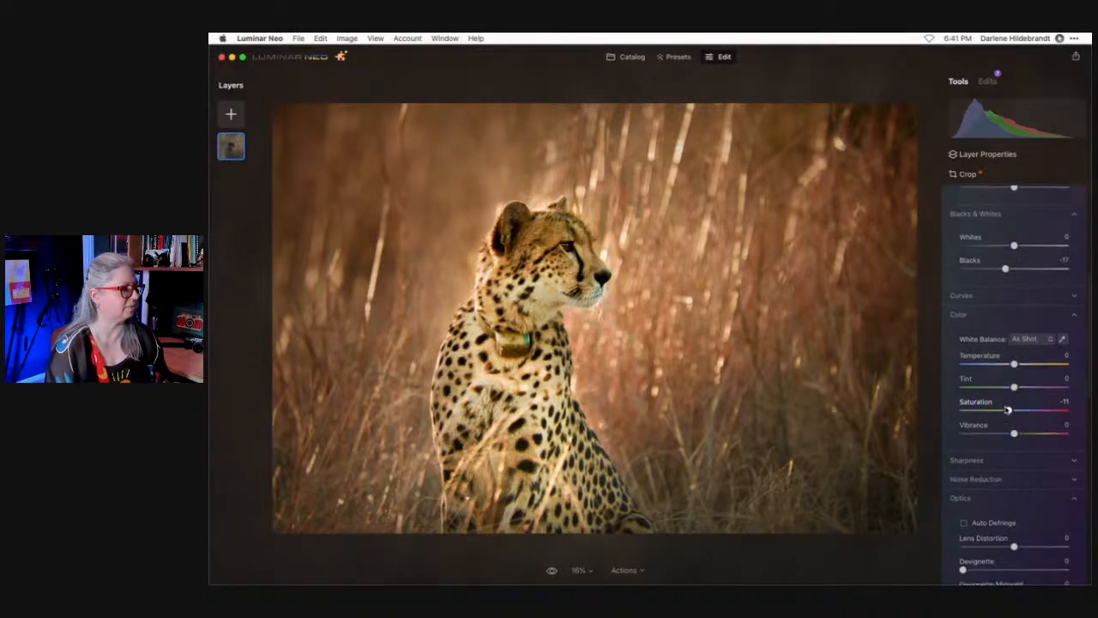
pyautogui.scroll(3, 1008, 410)
# Examine the Develop tone curve and compare the photo with and without the masked Develop adjustment.
pyautogui.click(970, 415)
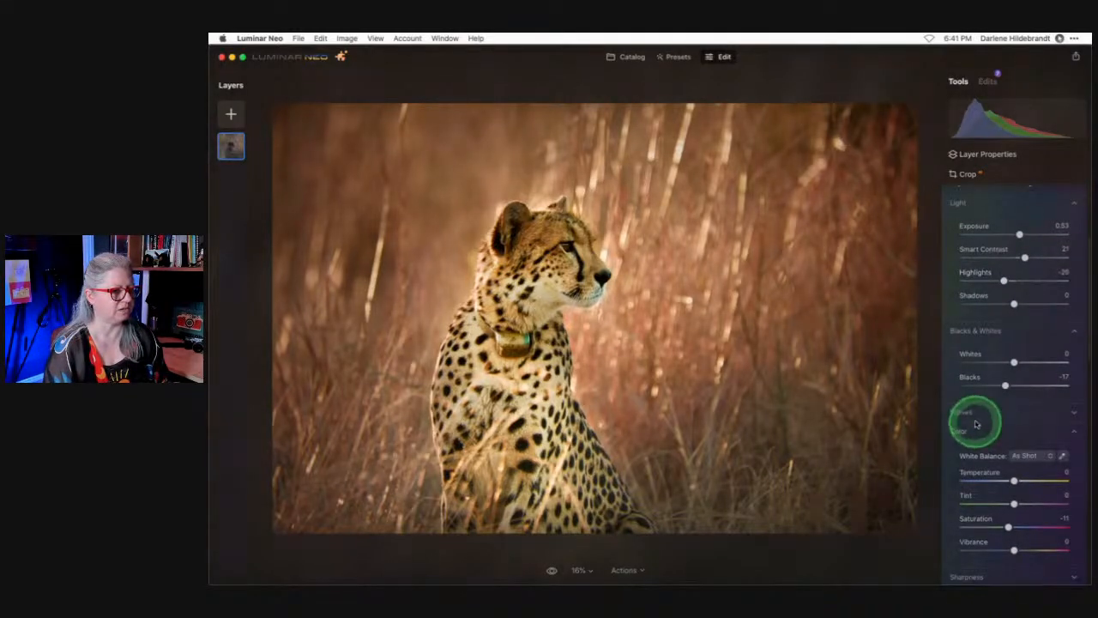
pyautogui.scroll(-2, 975, 417)
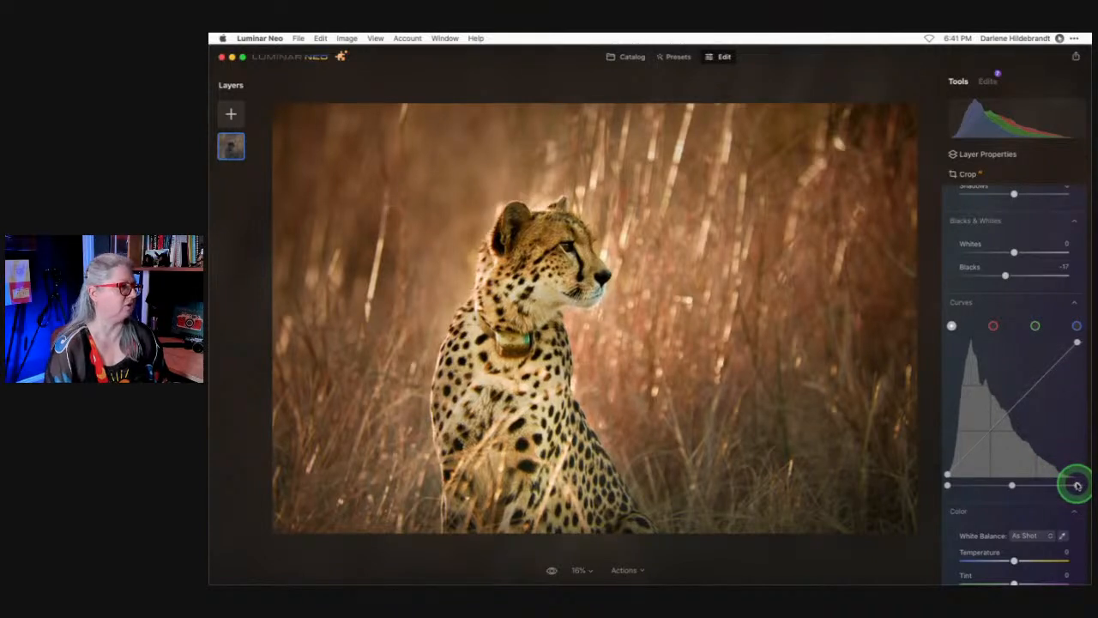
pyautogui.scroll(5, 990, 347)
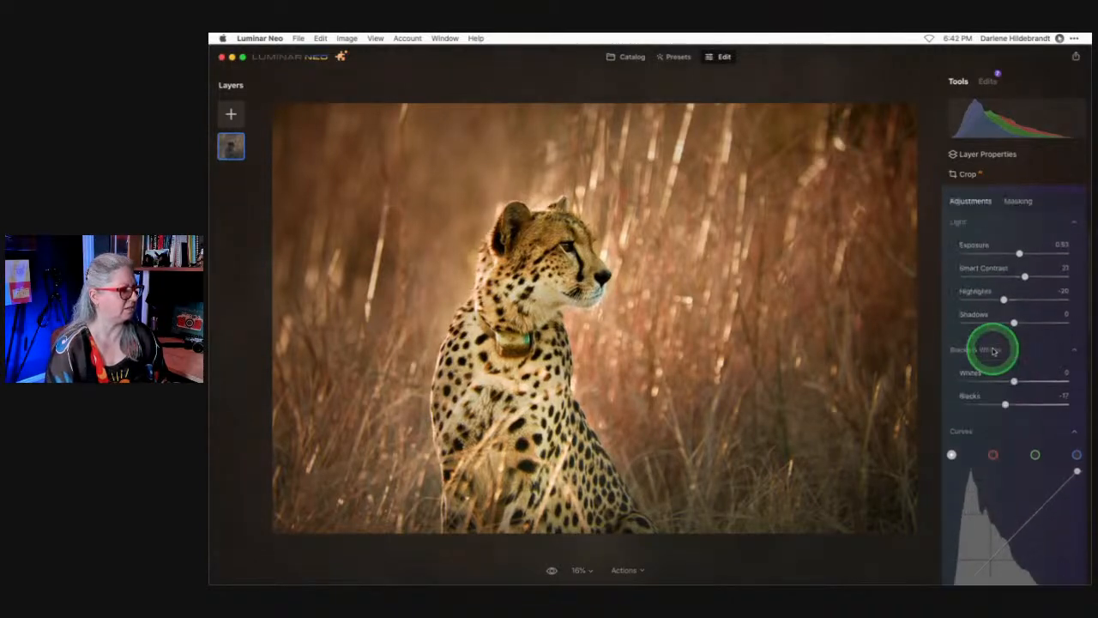
pyautogui.click(1055, 284)
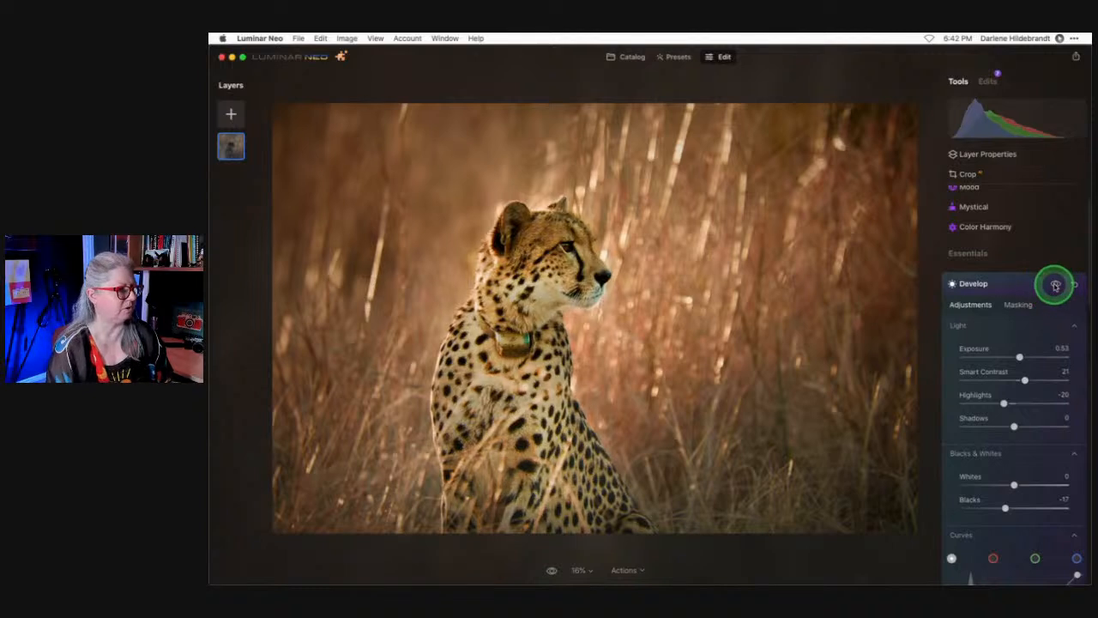
pyautogui.click(1055, 284)
pyautogui.click(1055, 284)
pyautogui.click(1055, 284)
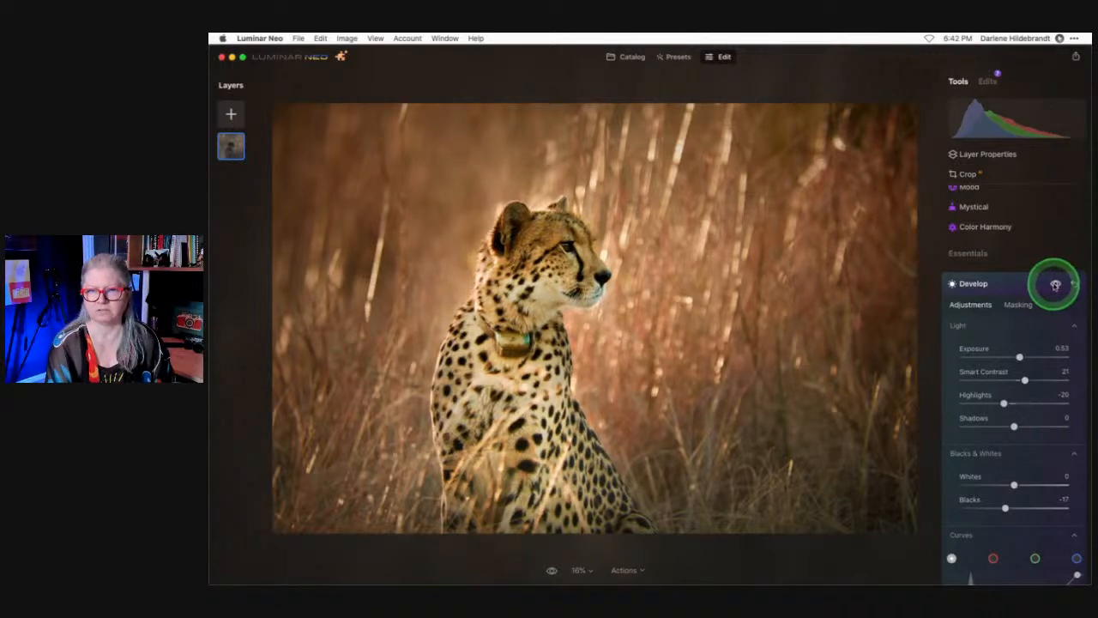
pyautogui.click(1010, 287)
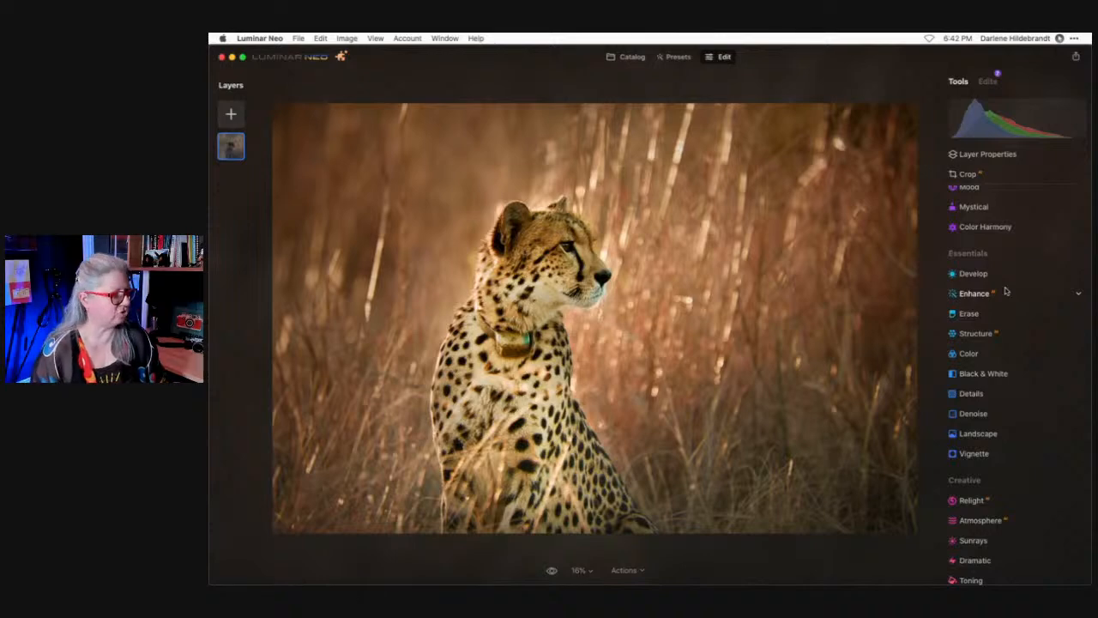
# Compare the whole edited cheetah photo with its original version several times.
pyautogui.press('\\')
pyautogui.press('\\')
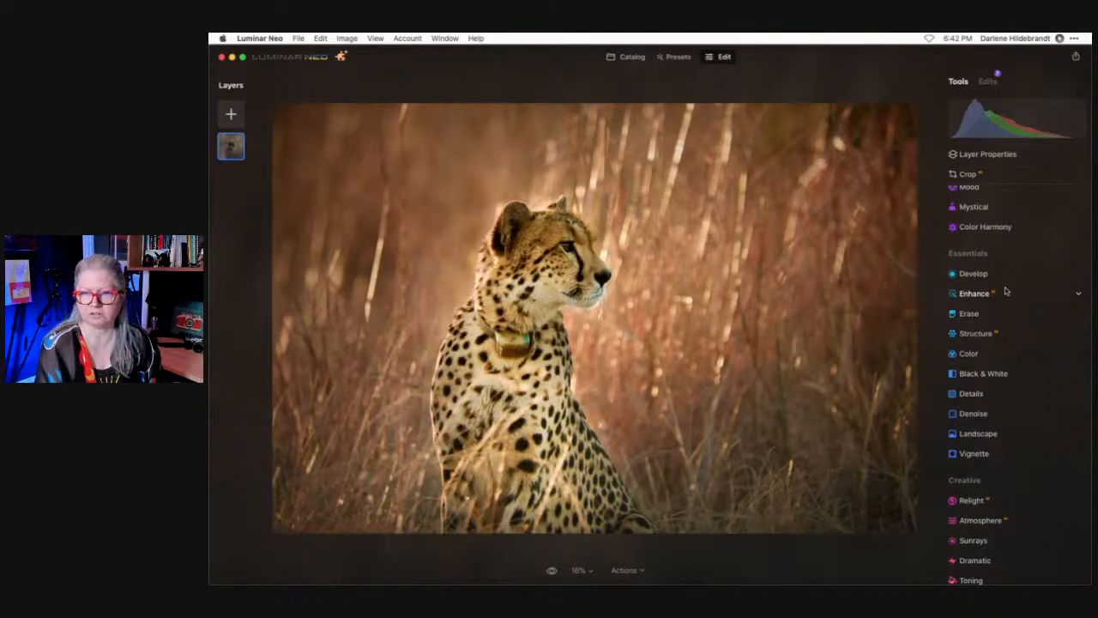
pyautogui.press('\\')
pyautogui.press('\\')
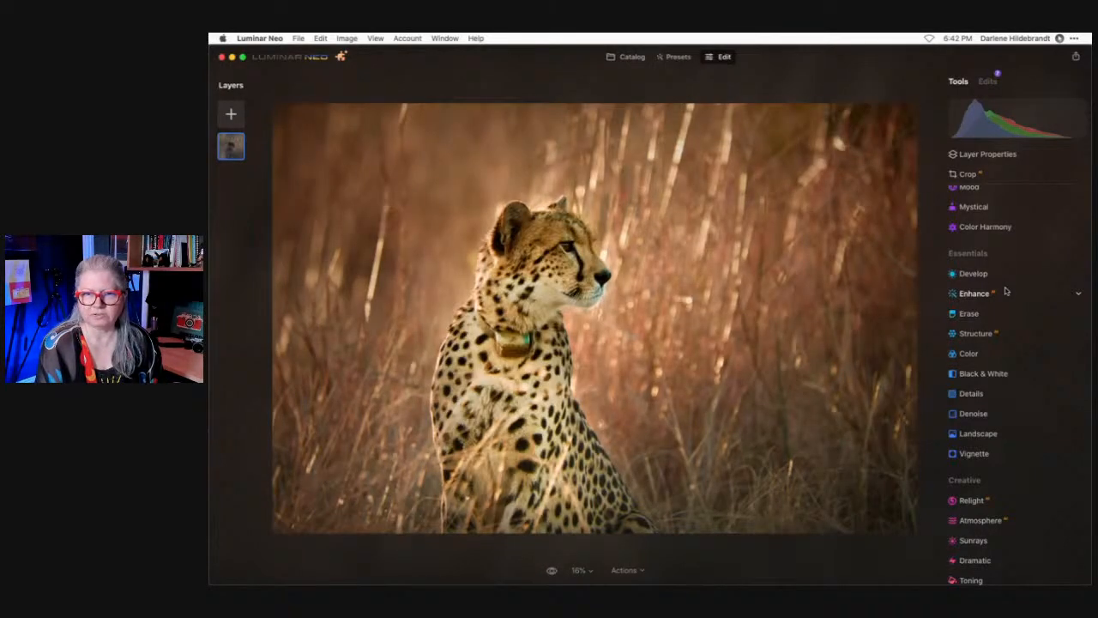
pyautogui.press('\\')
pyautogui.press('\\')
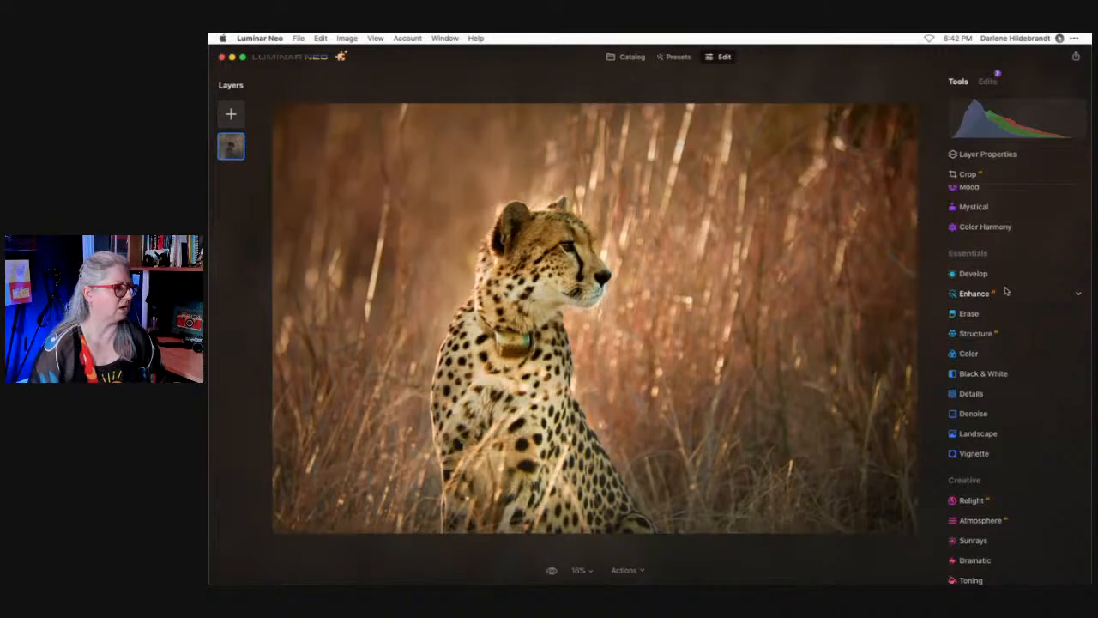
# Apply Supercontrast with Highlights Contrast at 64 and Highlights Balance at 33.
pyautogui.scroll(-5, 1004, 291)
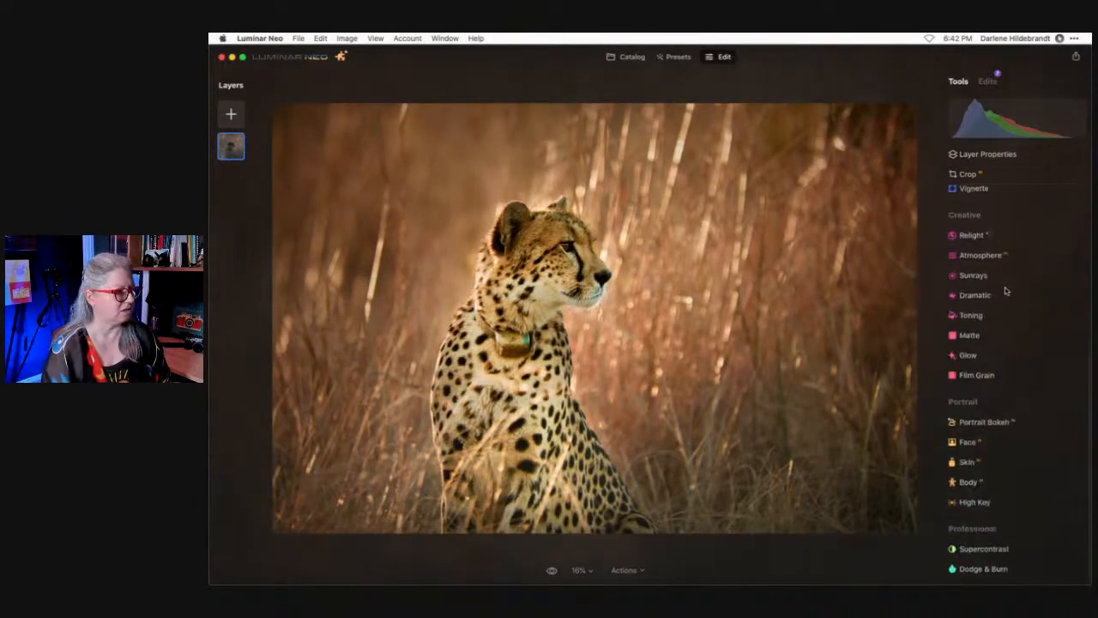
pyautogui.click(984, 554)
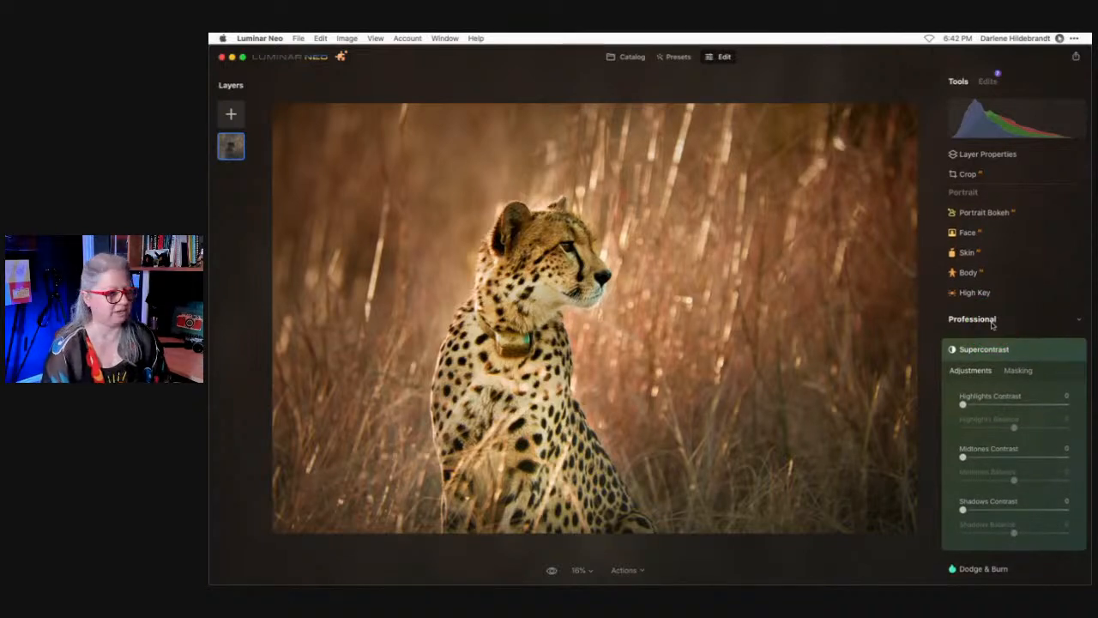
pyautogui.click(1009, 404)
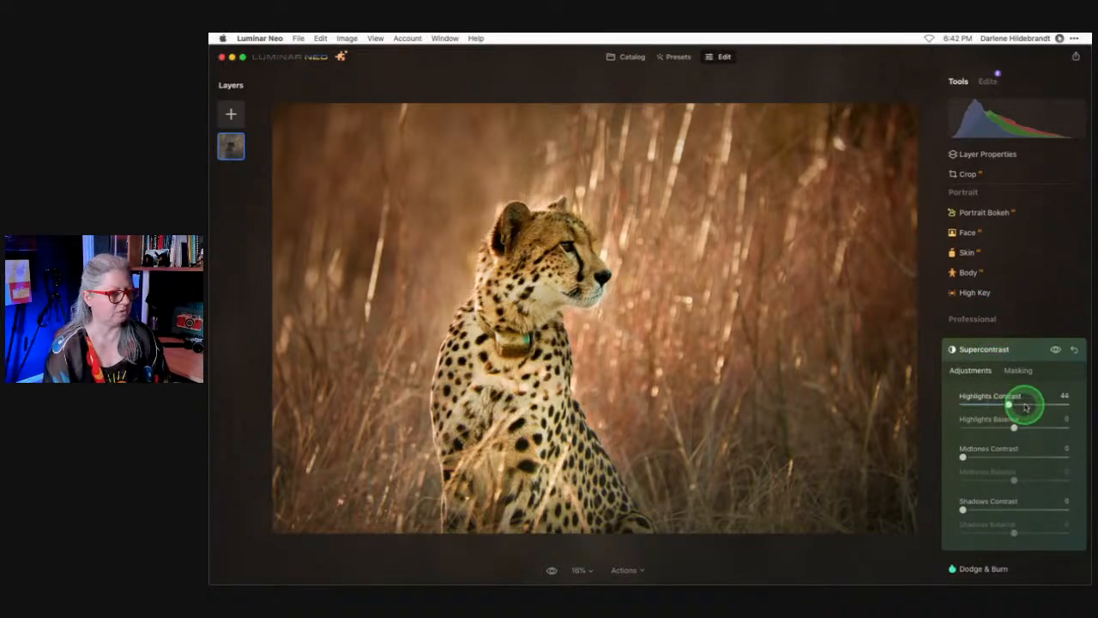
pyautogui.moveTo(1017, 405); pyautogui.dragTo(1046, 406)
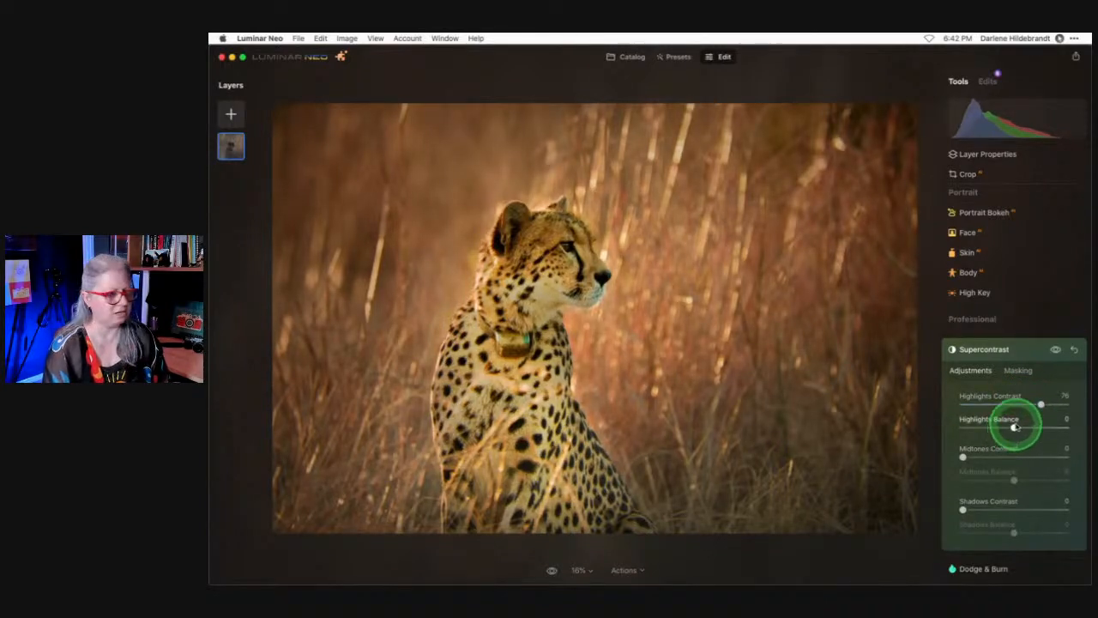
pyautogui.moveTo(1015, 427); pyautogui.dragTo(1038, 429)
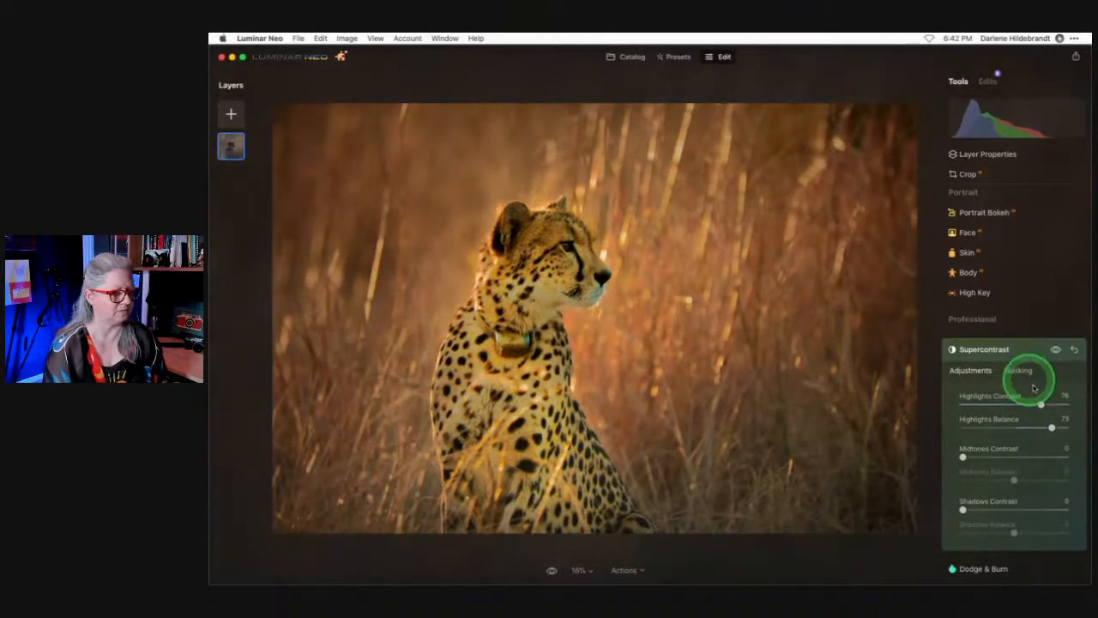
pyautogui.moveTo(1040, 404)
pyautogui.mouseDown()
pyautogui.moveTo(982, 407)
pyautogui.moveTo(1041, 405)
pyautogui.mouseUp()
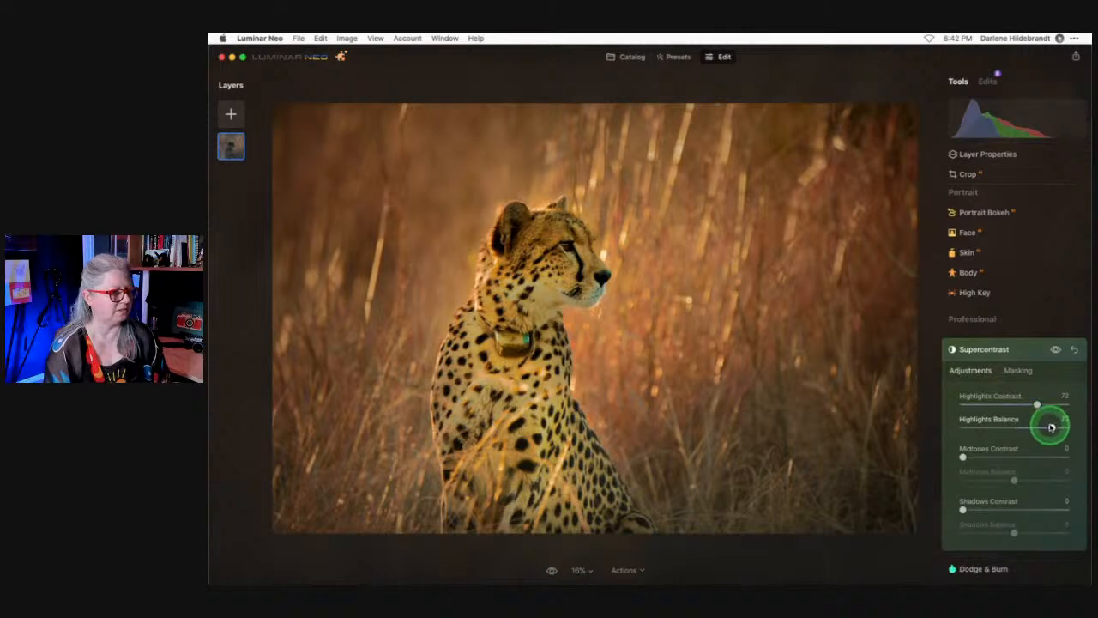
pyautogui.moveTo(1051, 426); pyautogui.dragTo(1021, 407)
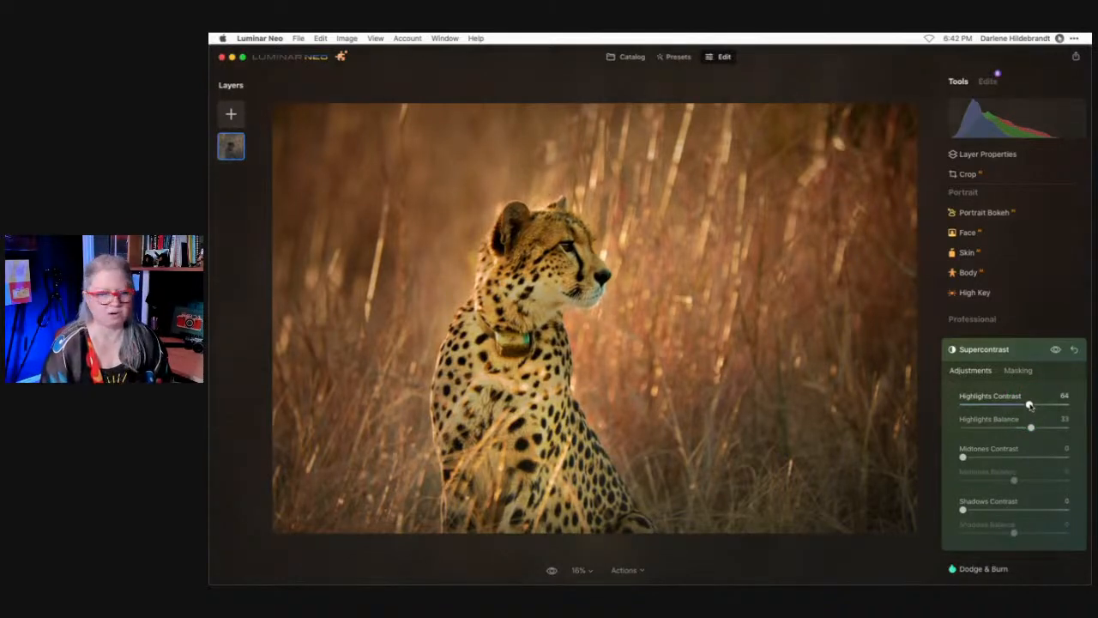
pyautogui.click(1022, 350)
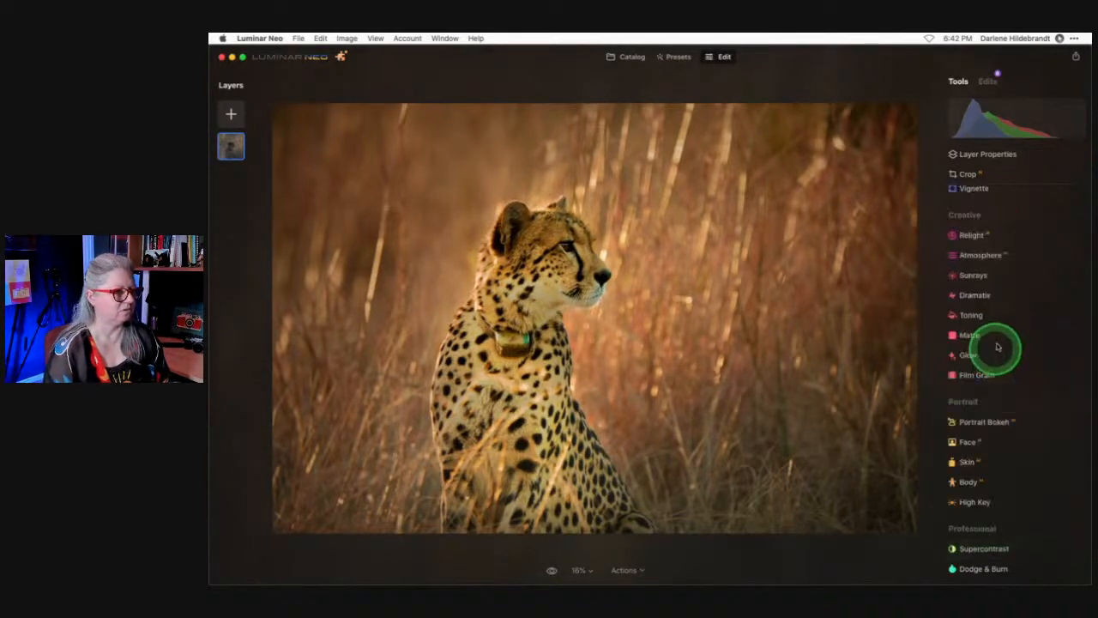
# Reopen the most recent Develop edit, preview its cheetah mask, and copy that mask.
pyautogui.click(988, 83)
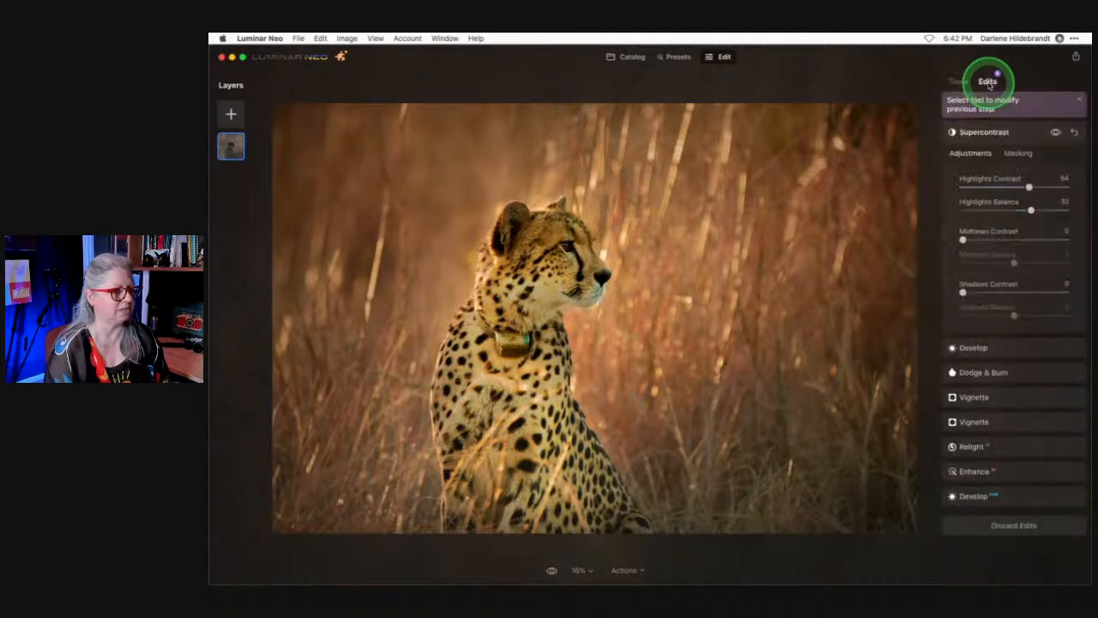
pyautogui.click(1012, 347)
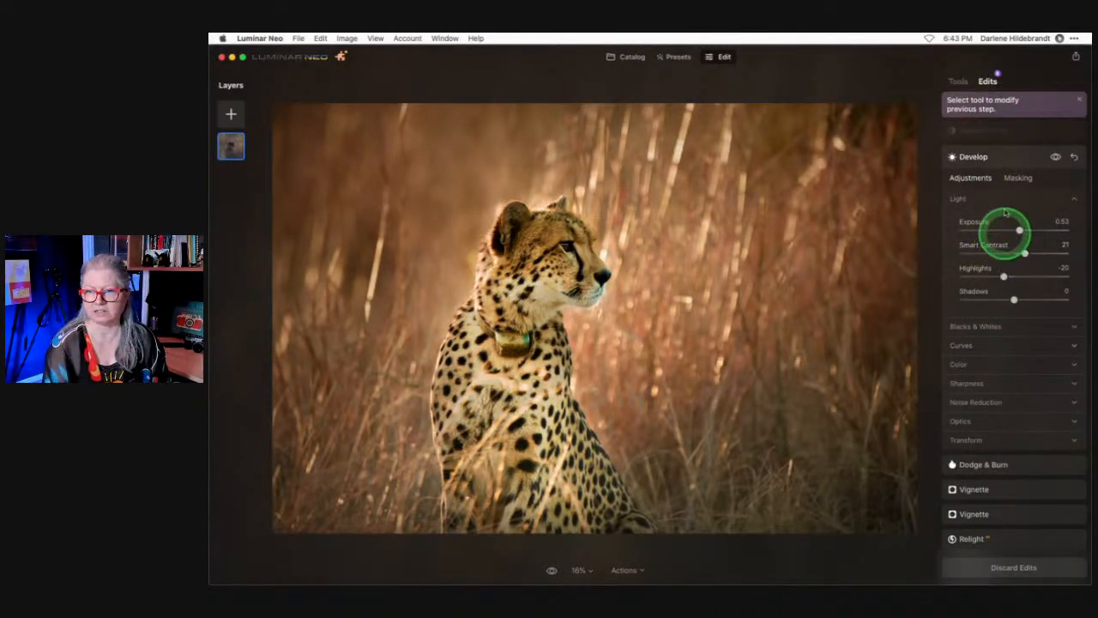
pyautogui.click(1012, 178)
pyautogui.click(979, 246)
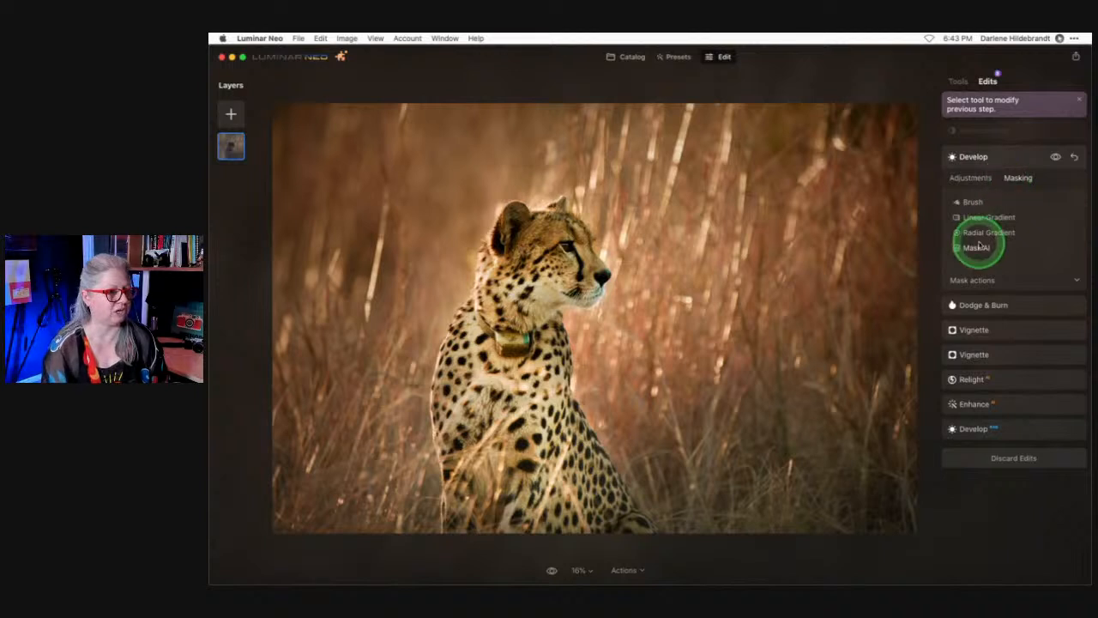
pyautogui.click(978, 279)
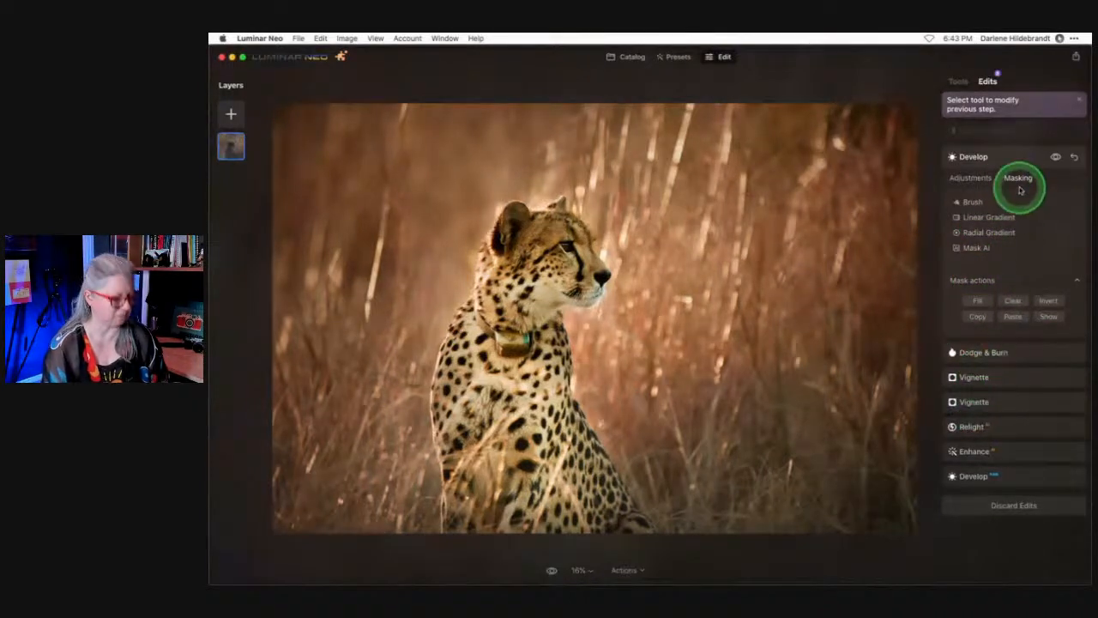
pyautogui.click(1045, 317)
pyautogui.click(1043, 318)
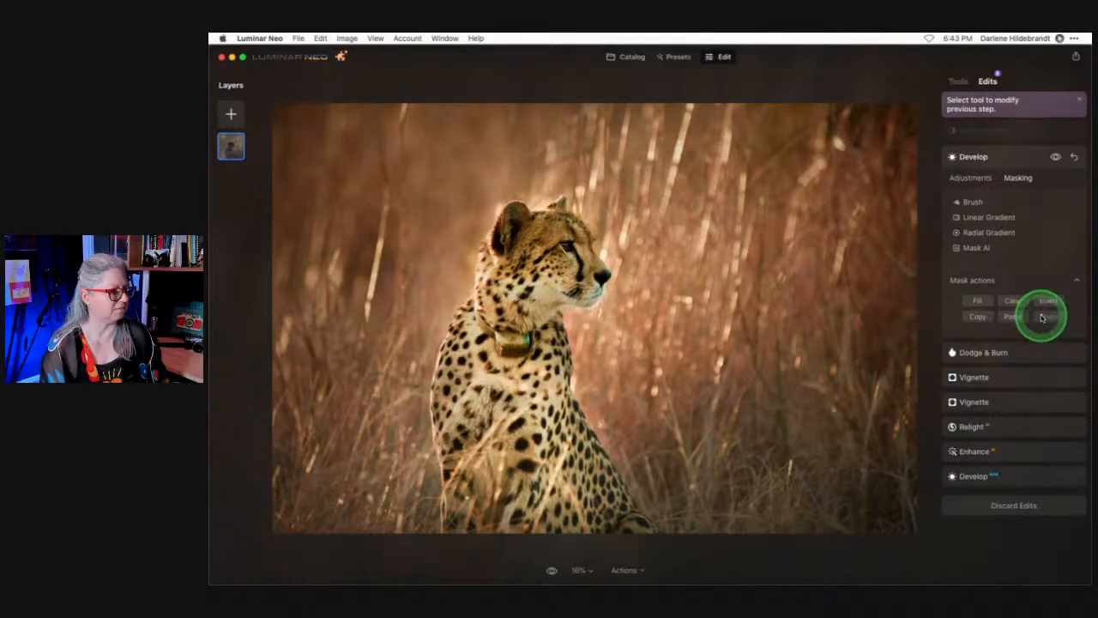
pyautogui.click(1043, 317)
# Paste the copied cheetah mask into the Supercontrast edit, show it, and invert it to cover the background.
pyautogui.click(996, 130)
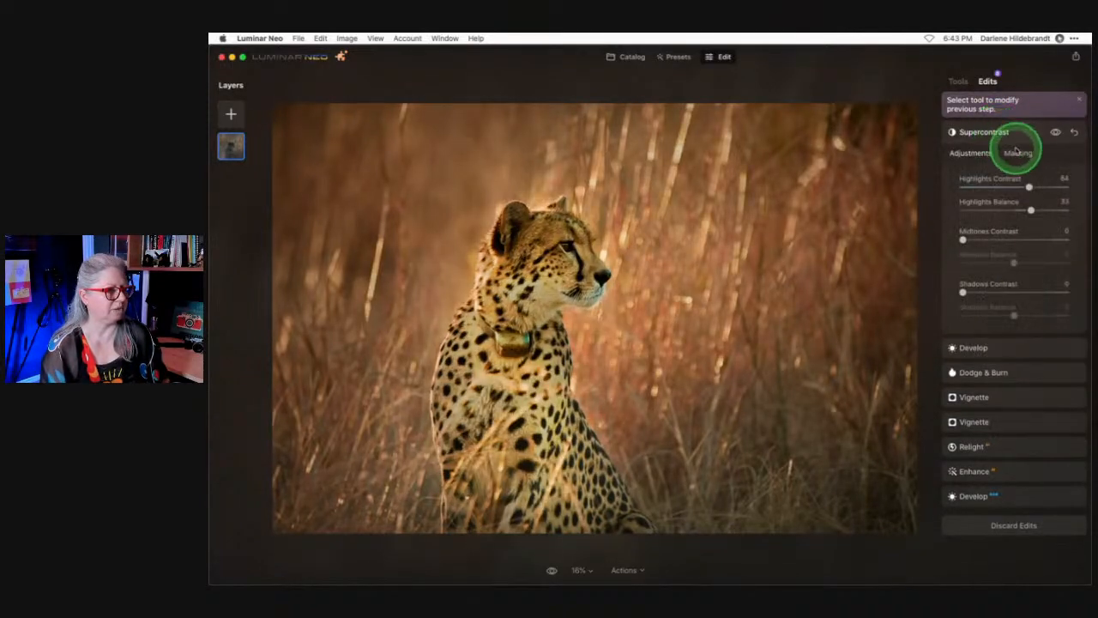
pyautogui.click(1017, 151)
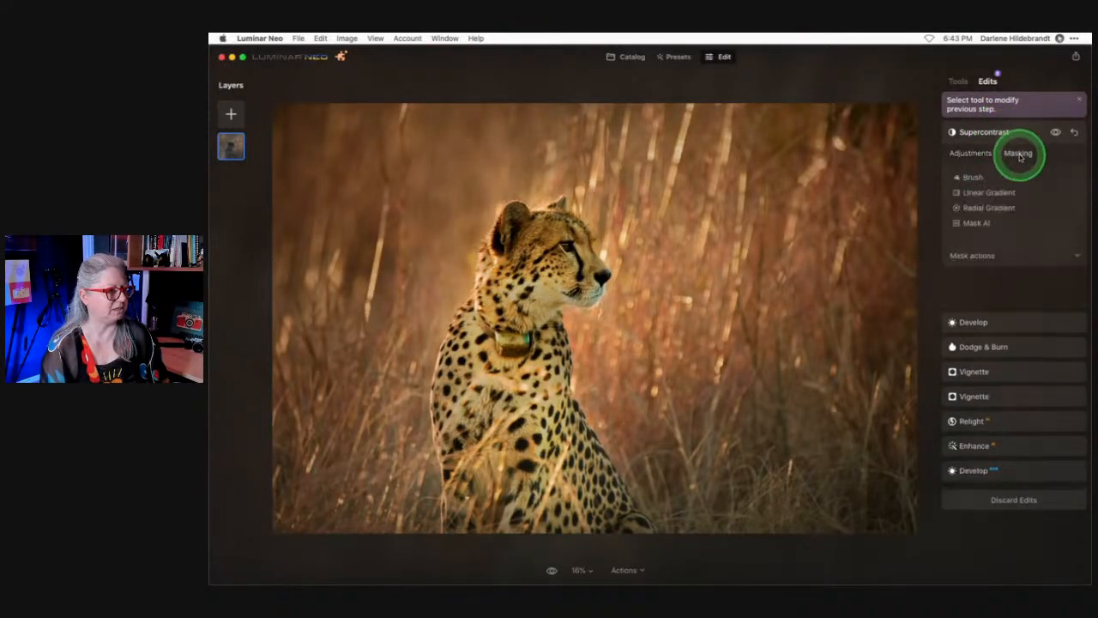
pyautogui.click(969, 258)
pyautogui.click(1013, 293)
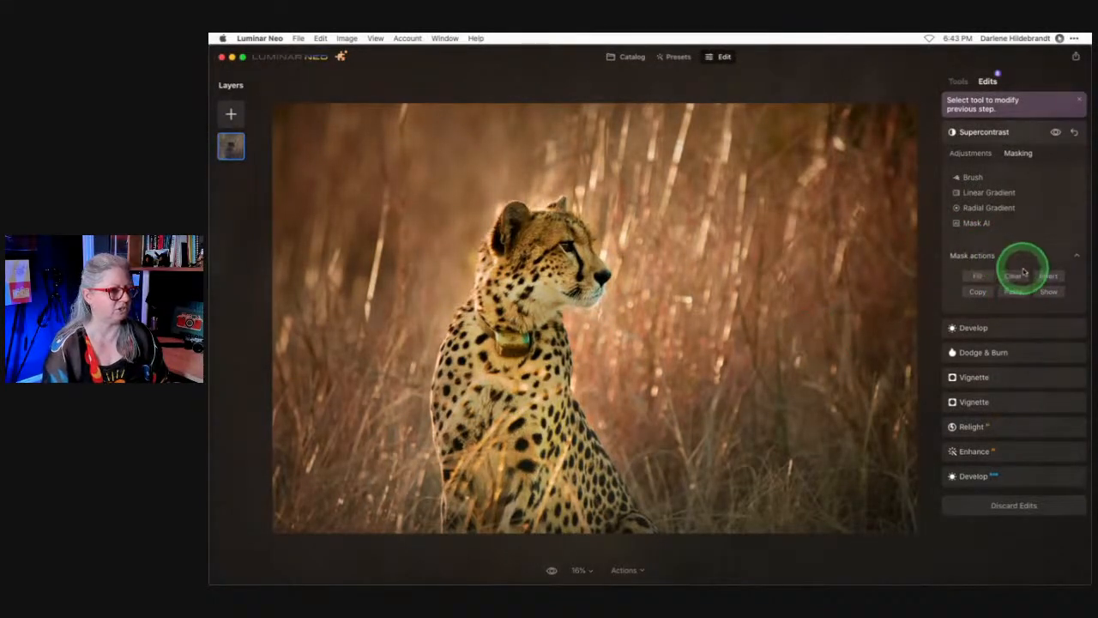
pyautogui.click(1045, 290)
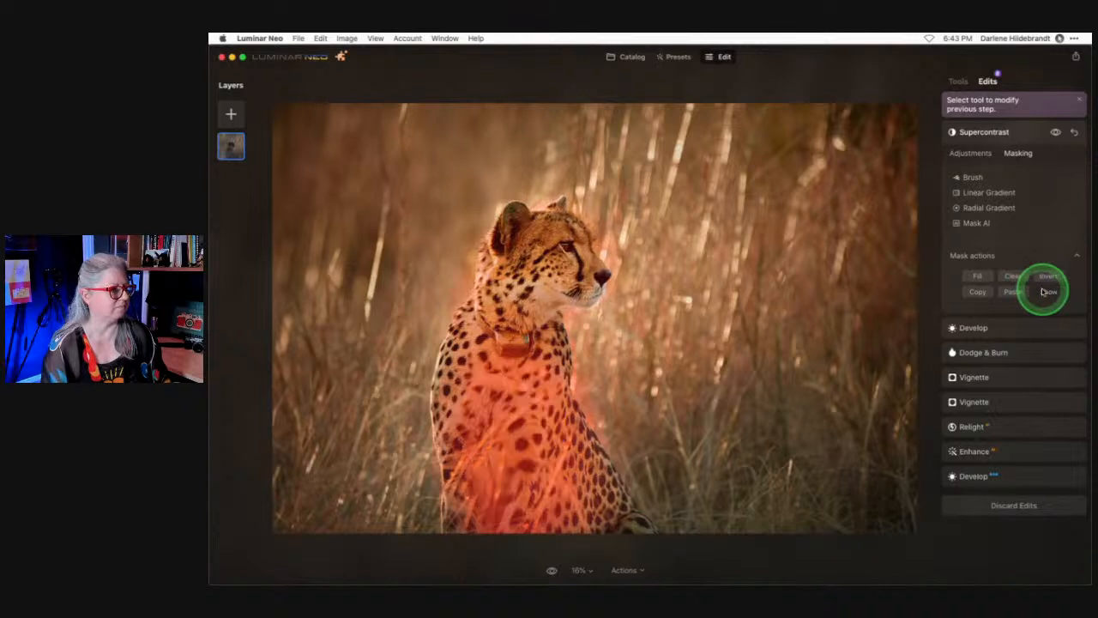
pyautogui.click(1048, 275)
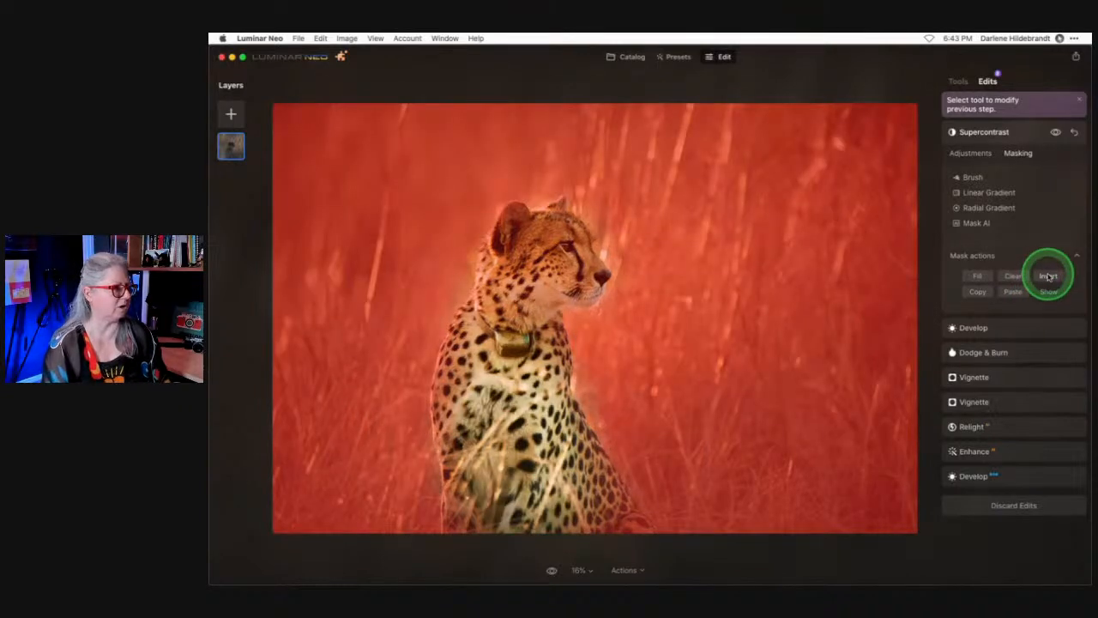
# Erase the Supercontrast mask from the cheetah's head, neck and lower body with a Size 100, Strength 100 brush.
pyautogui.click(973, 177)
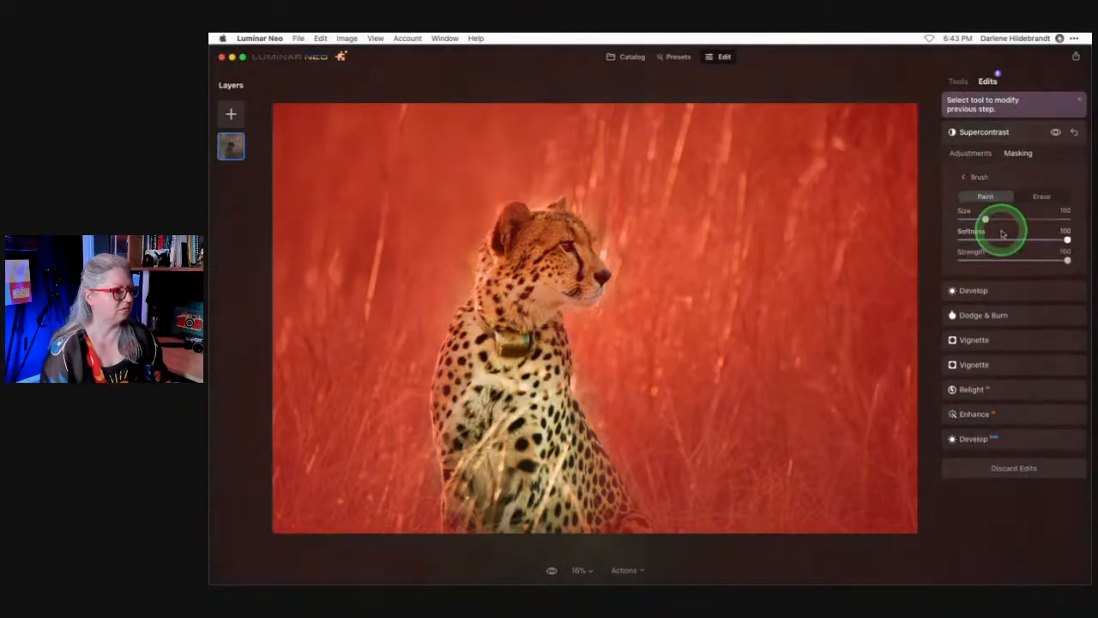
pyautogui.click(1040, 196)
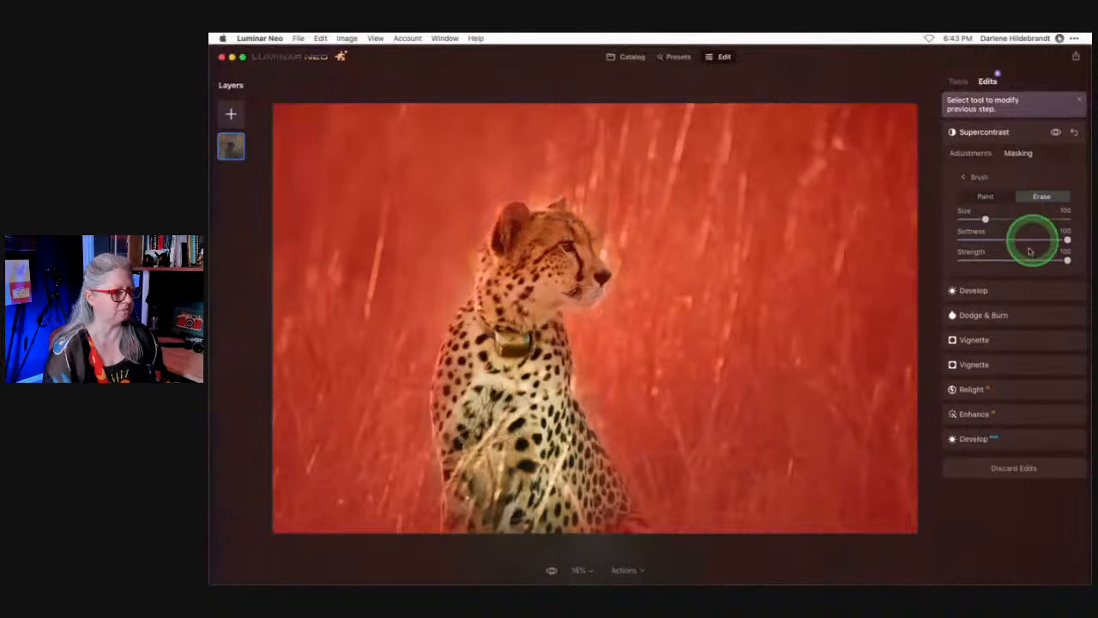
pyautogui.moveTo(527, 286)
pyautogui.mouseDown()
pyautogui.moveTo(526, 251)
pyautogui.moveTo(548, 240)
pyautogui.moveTo(580, 277)
pyautogui.moveTo(554, 226)
pyautogui.moveTo(523, 235)
pyautogui.moveTo(511, 224)
pyautogui.moveTo(517, 285)
pyautogui.moveTo(459, 396)
pyautogui.moveTo(471, 355)
pyautogui.moveTo(479, 484)
pyautogui.moveTo(608, 520)
pyautogui.moveTo(497, 376)
pyautogui.moveTo(483, 515)
pyautogui.mouseUp()
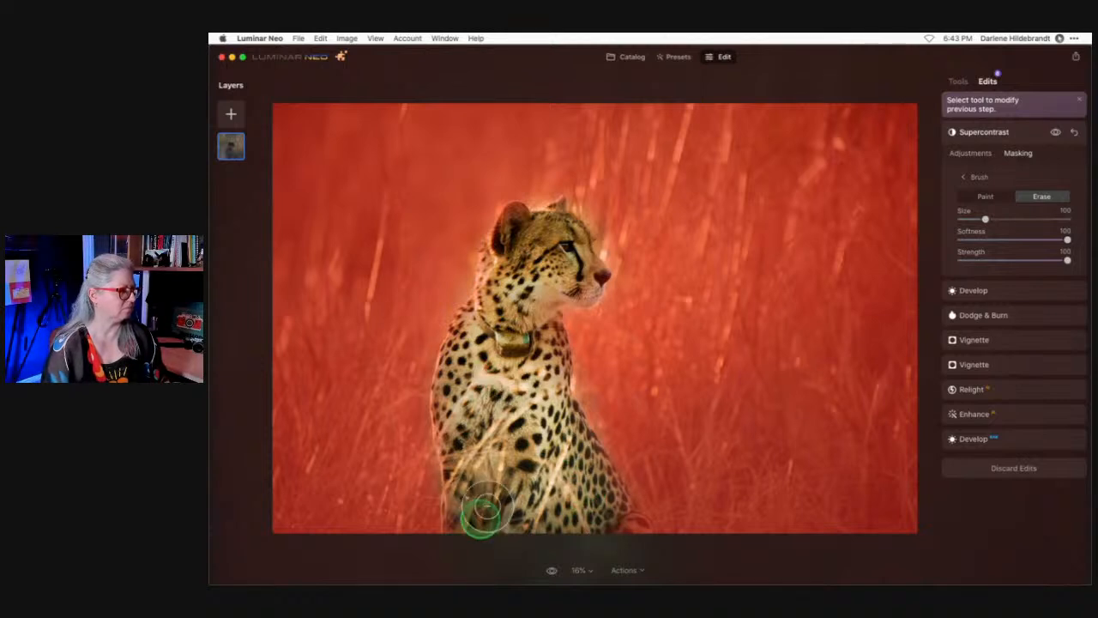
# Paint the Supercontrast mask lightly back over the cheetah's chest and shoulder using brush Strength 27.
pyautogui.click(982, 196)
pyautogui.click(988, 260)
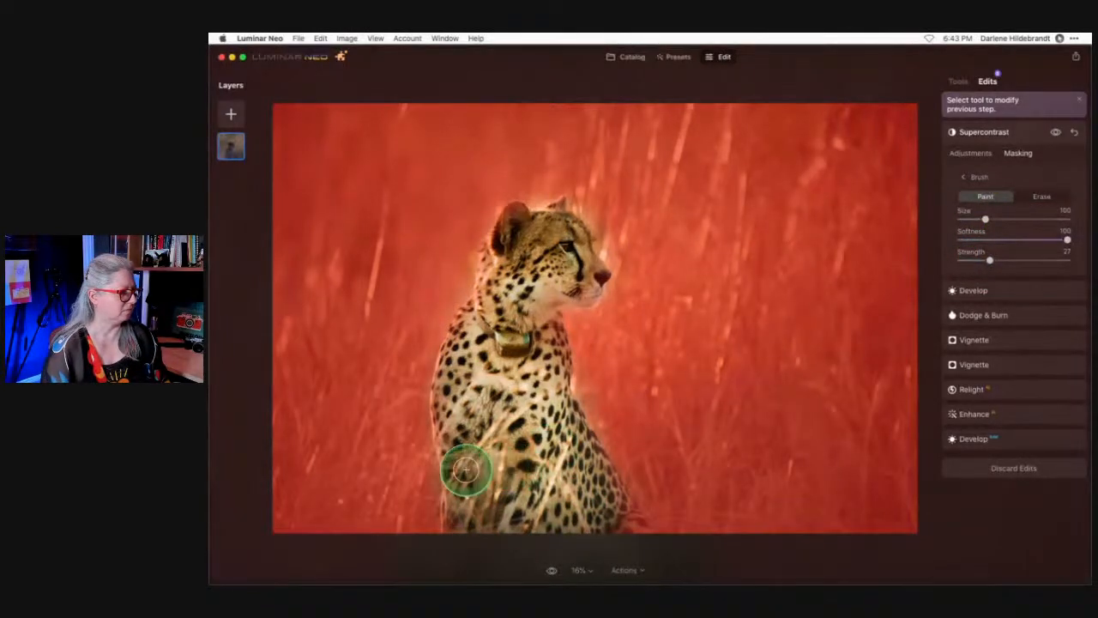
pyautogui.moveTo(471, 464)
pyautogui.mouseDown()
pyautogui.moveTo(510, 427)
pyautogui.moveTo(513, 502)
pyautogui.moveTo(565, 502)
pyautogui.moveTo(534, 423)
pyautogui.moveTo(544, 400)
pyautogui.moveTo(485, 420)
pyautogui.moveTo(456, 485)
pyautogui.moveTo(513, 393)
pyautogui.moveTo(448, 404)
pyautogui.mouseUp()
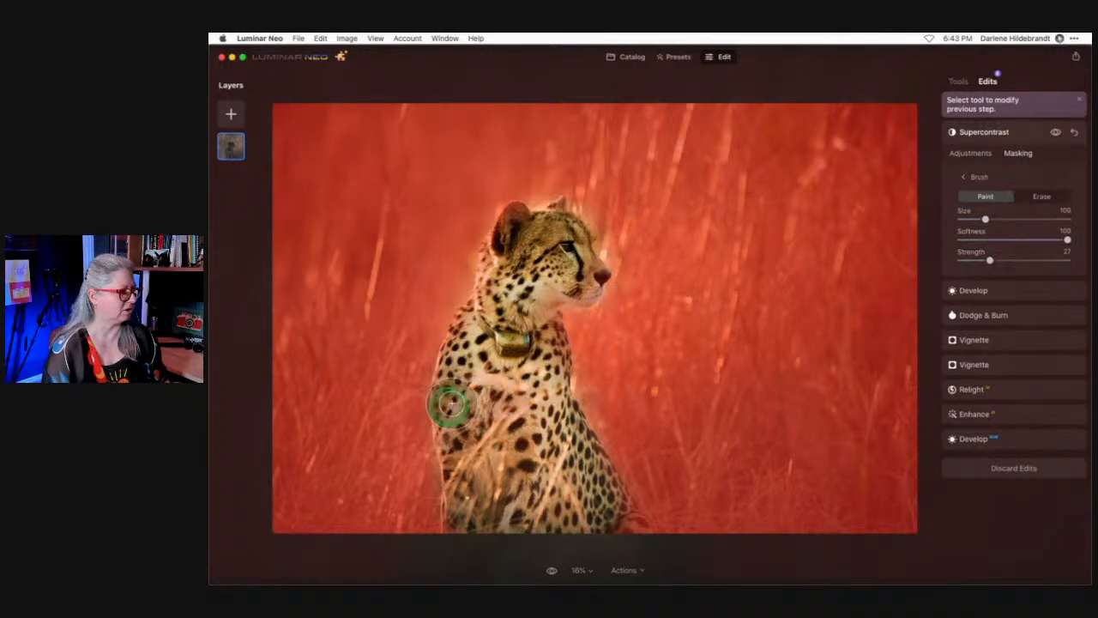
# Leave the mask brush and compare the photo with and without the Supercontrast adjustment.
pyautogui.click(980, 177)
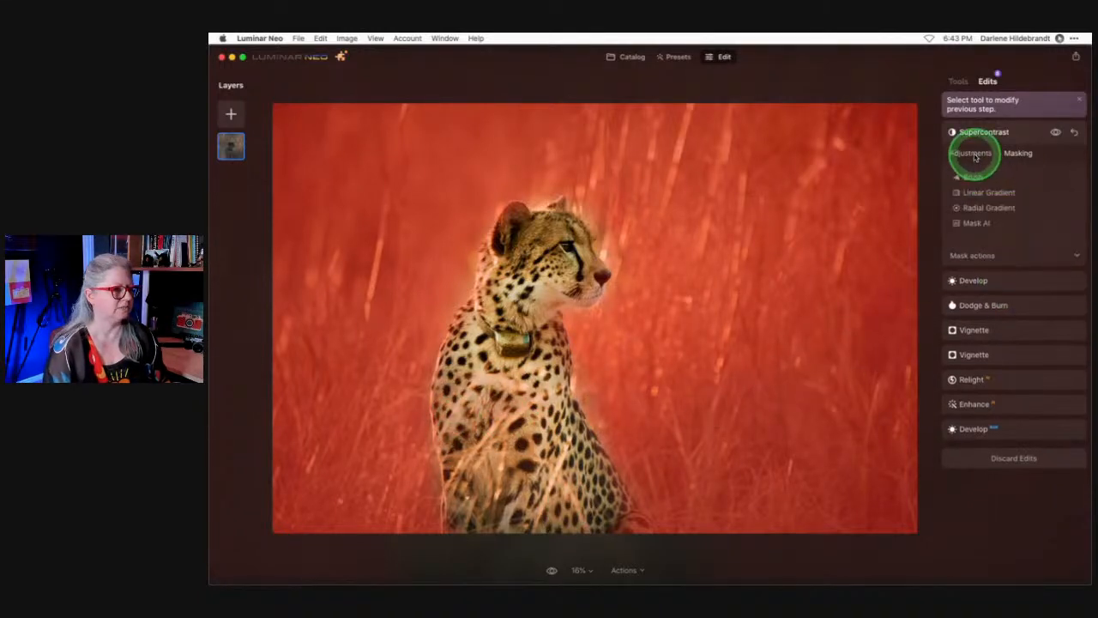
pyautogui.click(970, 153)
pyautogui.click(1055, 132)
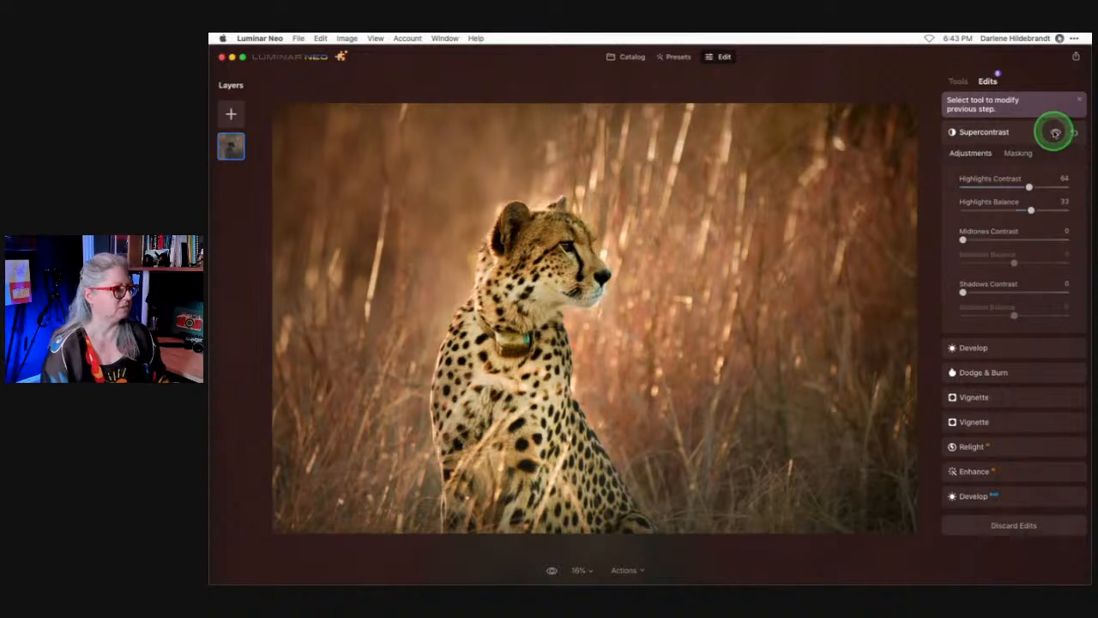
pyautogui.click(1055, 132)
pyautogui.click(1055, 132)
pyautogui.click(1055, 132)
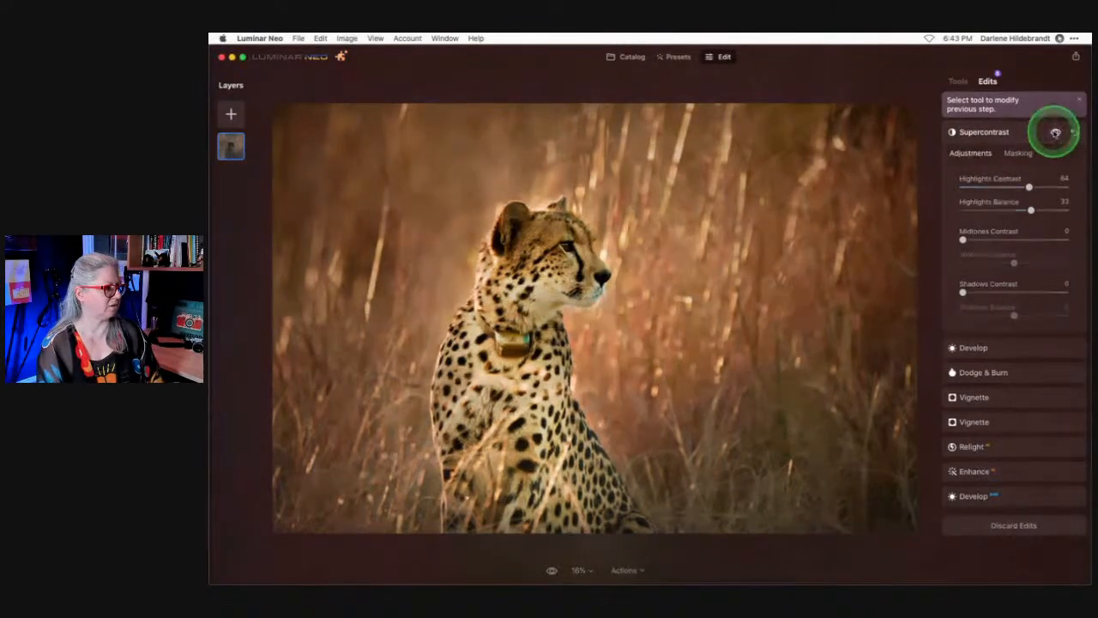
pyautogui.click(1055, 133)
pyautogui.click(1055, 132)
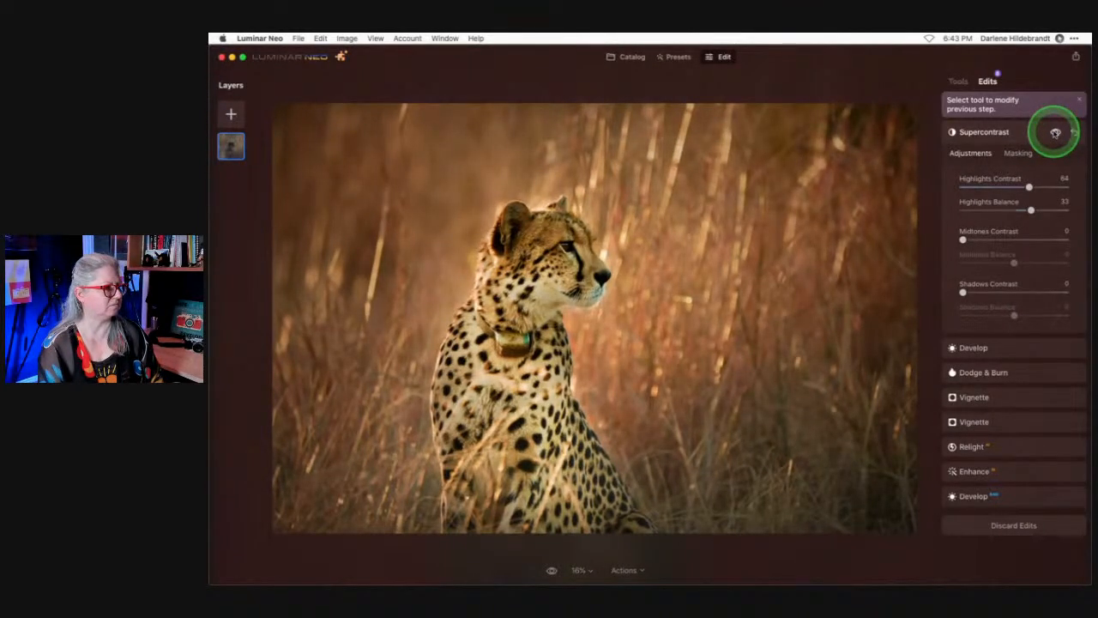
# Copy the background mask from the Supercontrast edit and collapse that edit.
pyautogui.click(1018, 153)
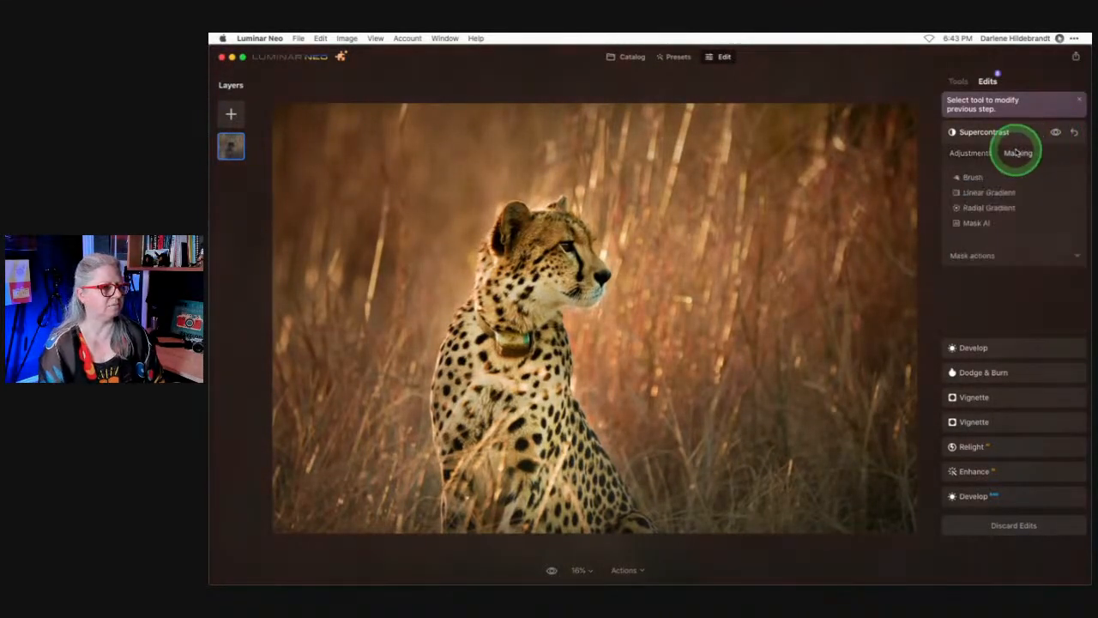
pyautogui.click(1007, 255)
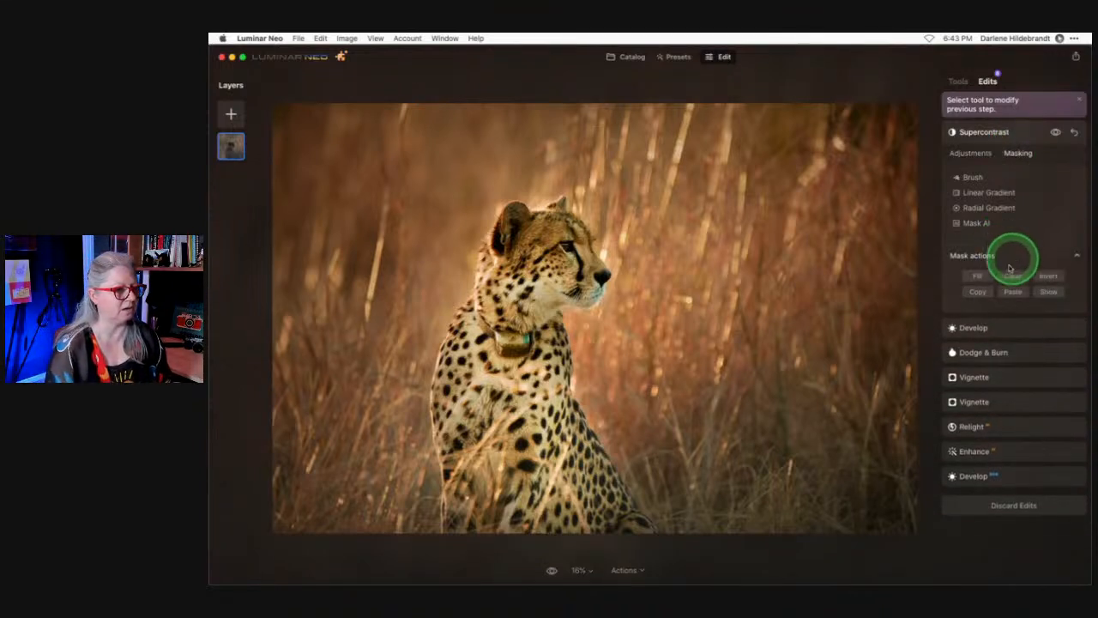
pyautogui.click(1008, 133)
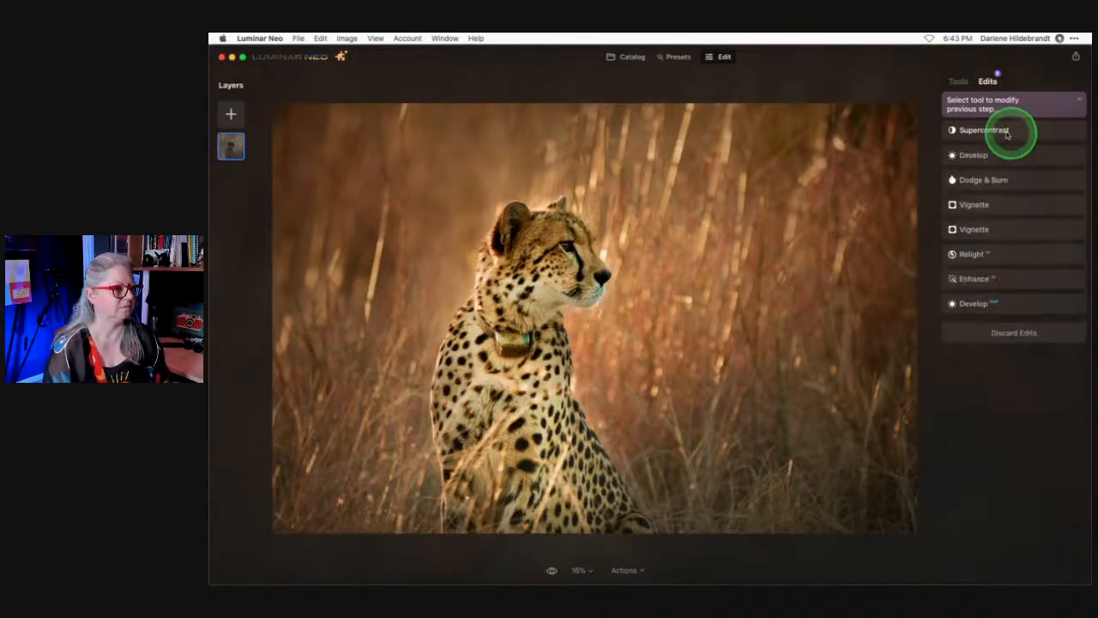
# Open the Color tool, try a lower overall Saturation, and reset it to 0.
pyautogui.click(959, 81)
pyautogui.click(1026, 326)
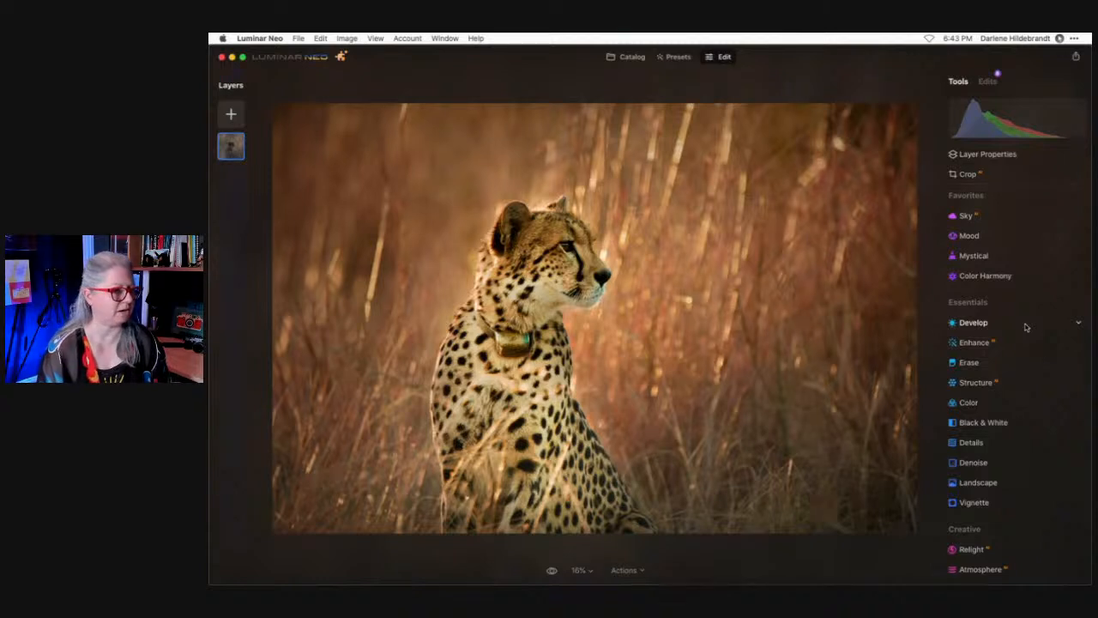
pyautogui.click(984, 401)
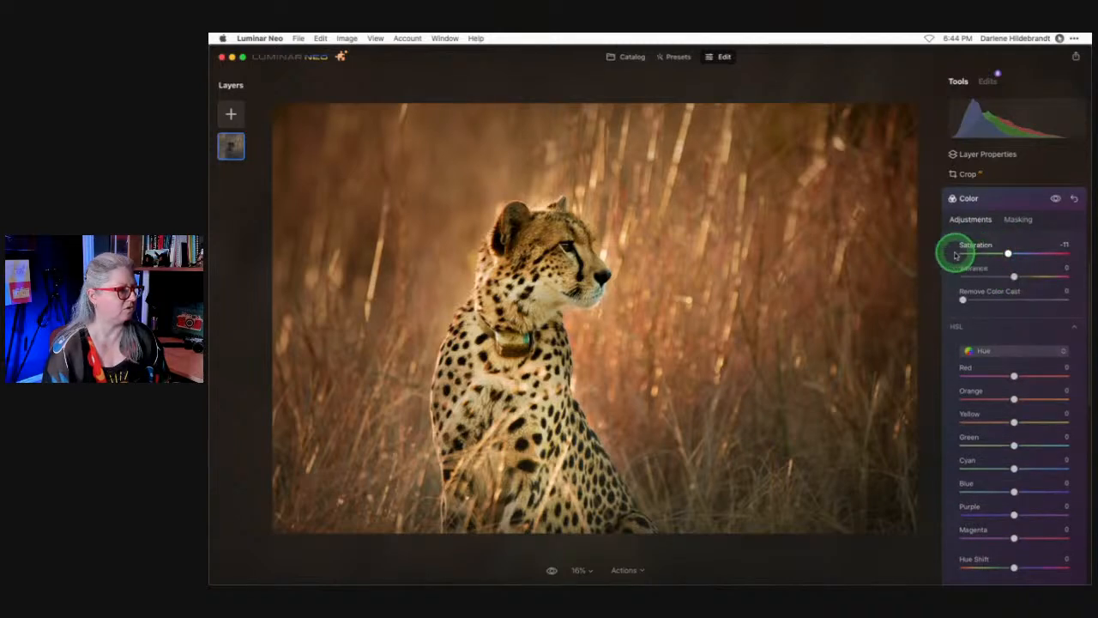
pyautogui.moveTo(954, 255); pyautogui.dragTo(1001, 254)
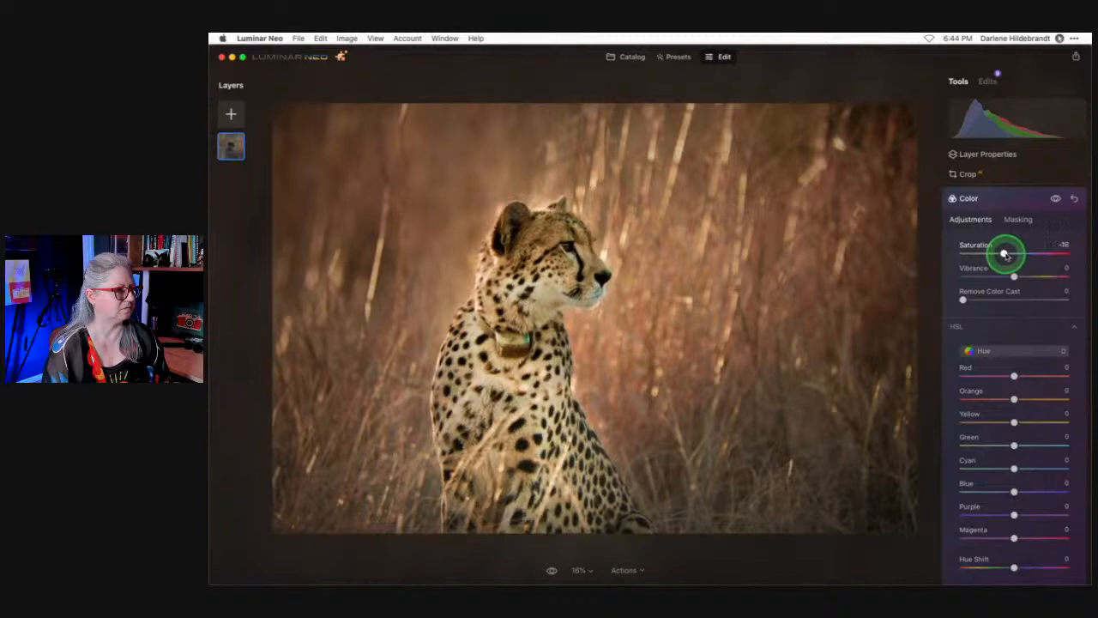
pyautogui.doubleClick(1007, 254)
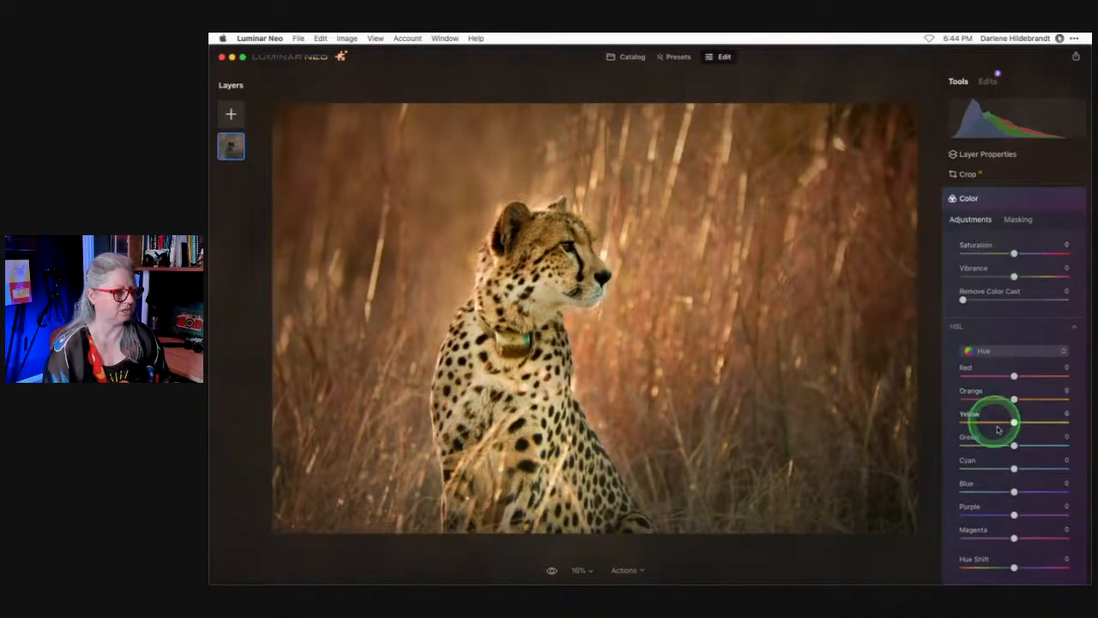
# Lower the HSL Saturation of Yellow to -37 in the Color tool.
pyautogui.click(1000, 351)
pyautogui.click(998, 377)
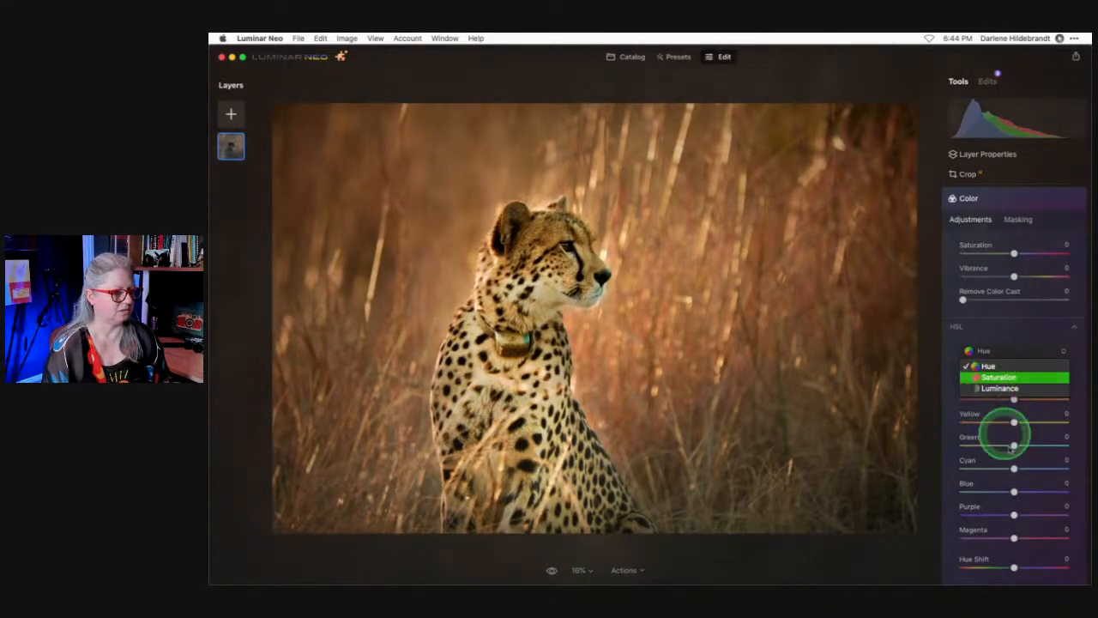
pyautogui.moveTo(1014, 422); pyautogui.dragTo(1010, 422)
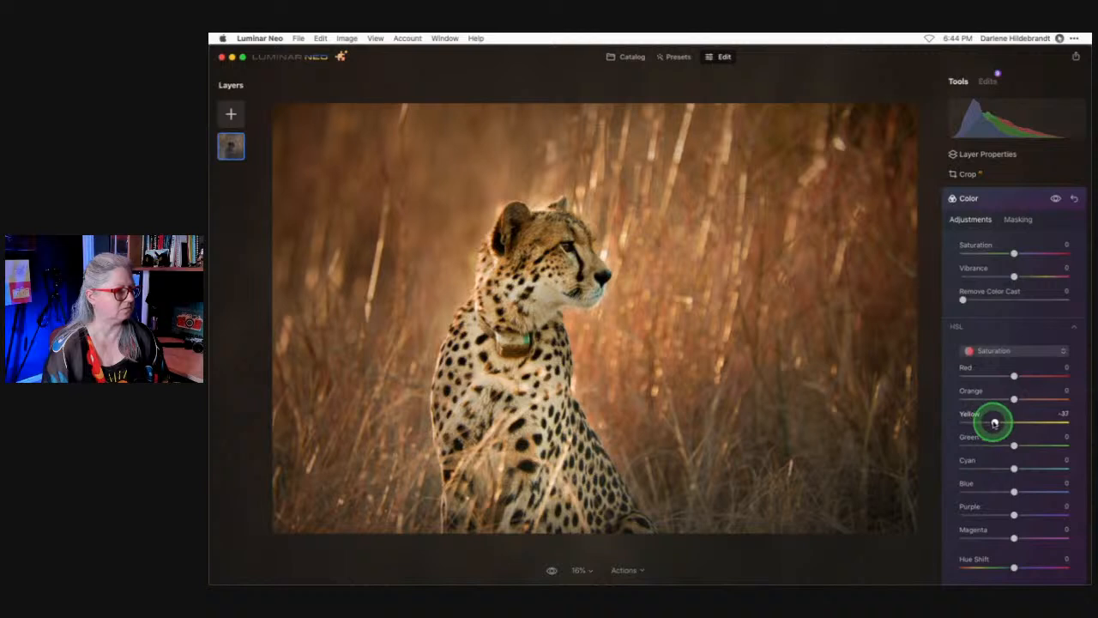
# Adjust the HSL Hue values in the Color tool, setting Red to 68 and Magenta to 33.
pyautogui.click(993, 351)
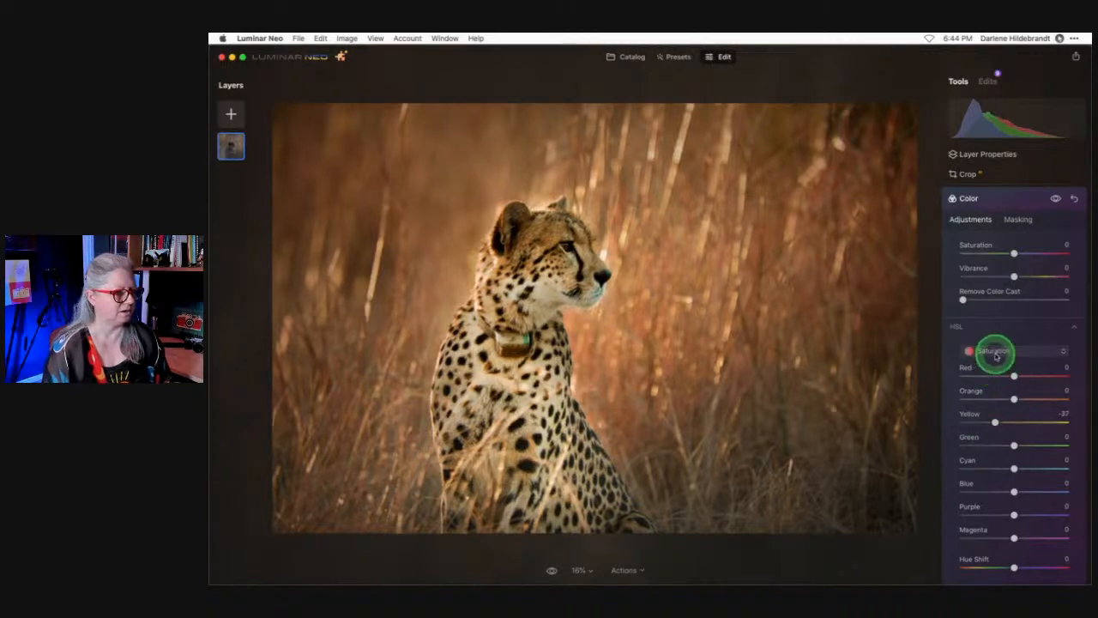
pyautogui.click(991, 366)
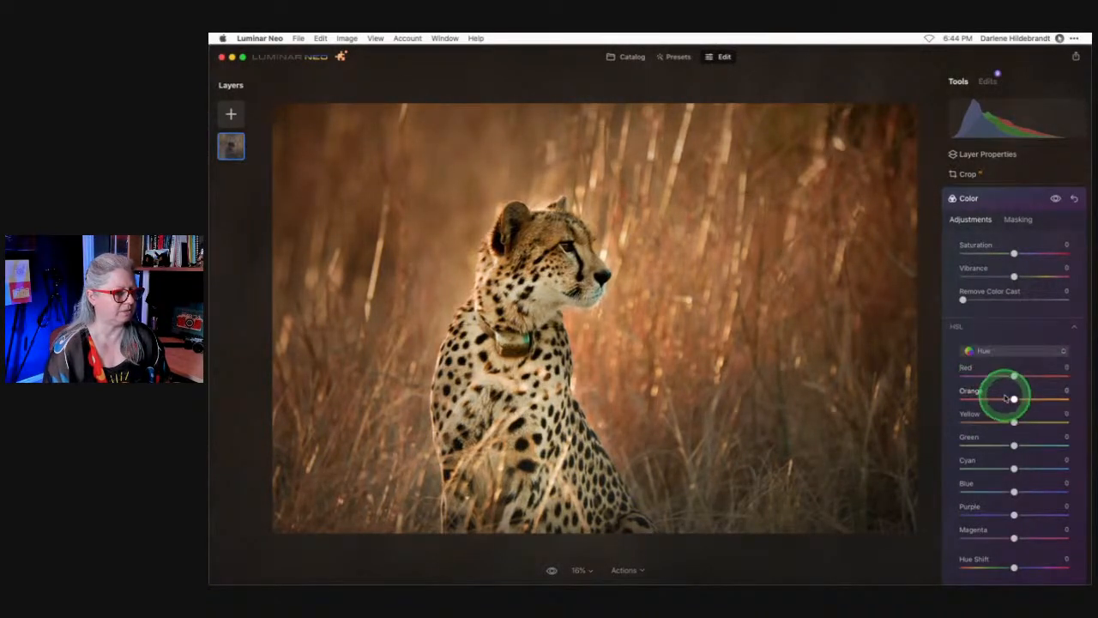
pyautogui.moveTo(1015, 376)
pyautogui.mouseDown()
pyautogui.moveTo(1045, 377)
pyautogui.moveTo(978, 377)
pyautogui.moveTo(1035, 378)
pyautogui.mouseUp()
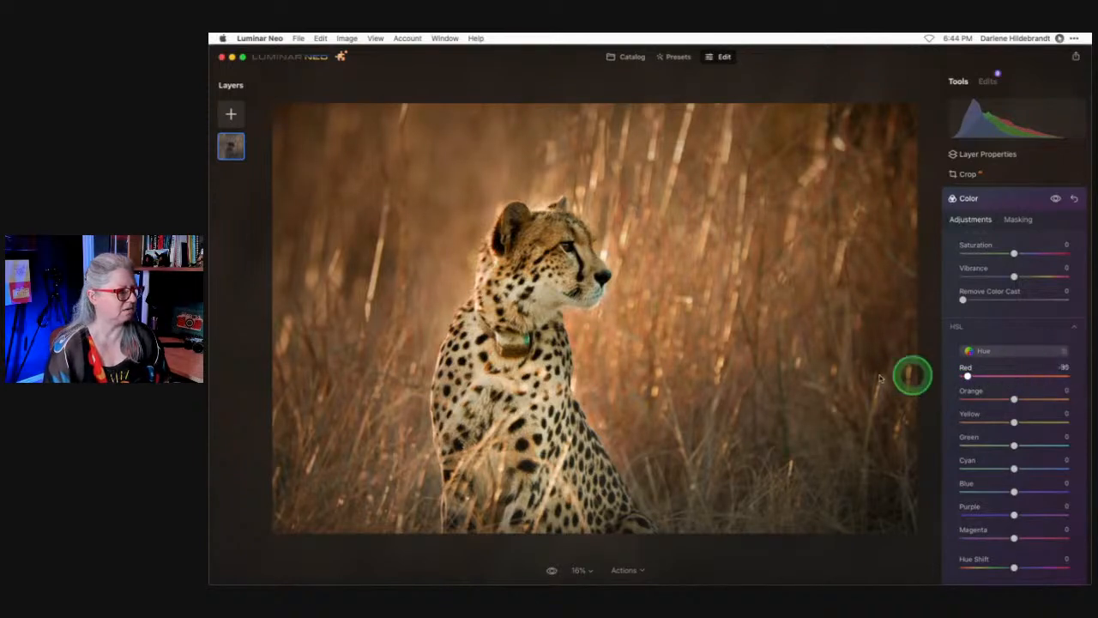
pyautogui.moveTo(879, 377); pyautogui.dragTo(822, 382)
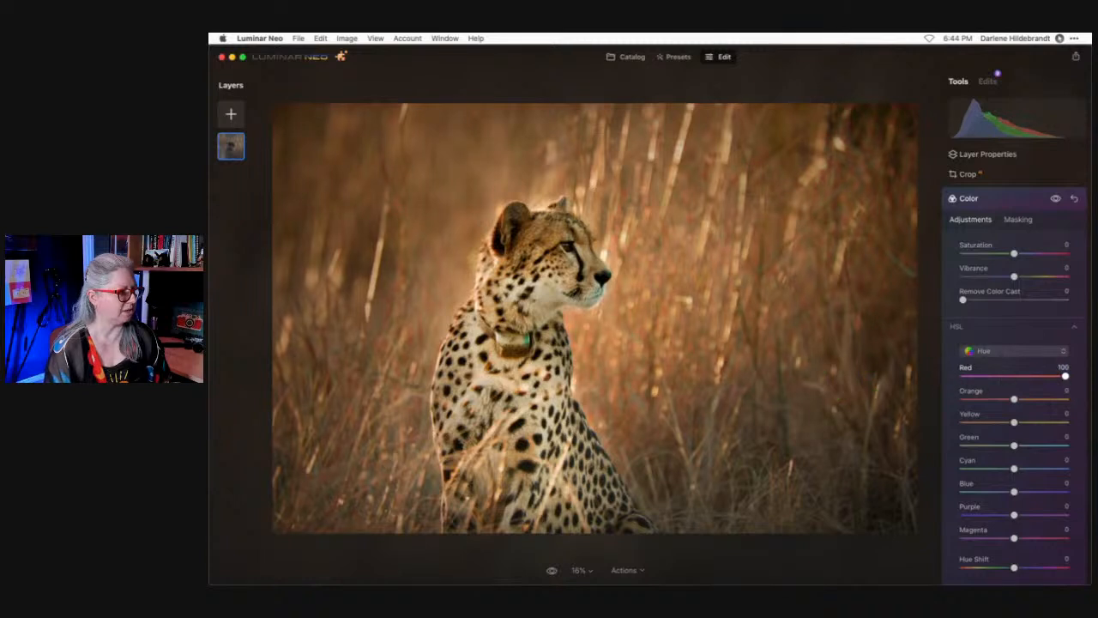
pyautogui.moveTo(1067, 377); pyautogui.dragTo(920, 376)
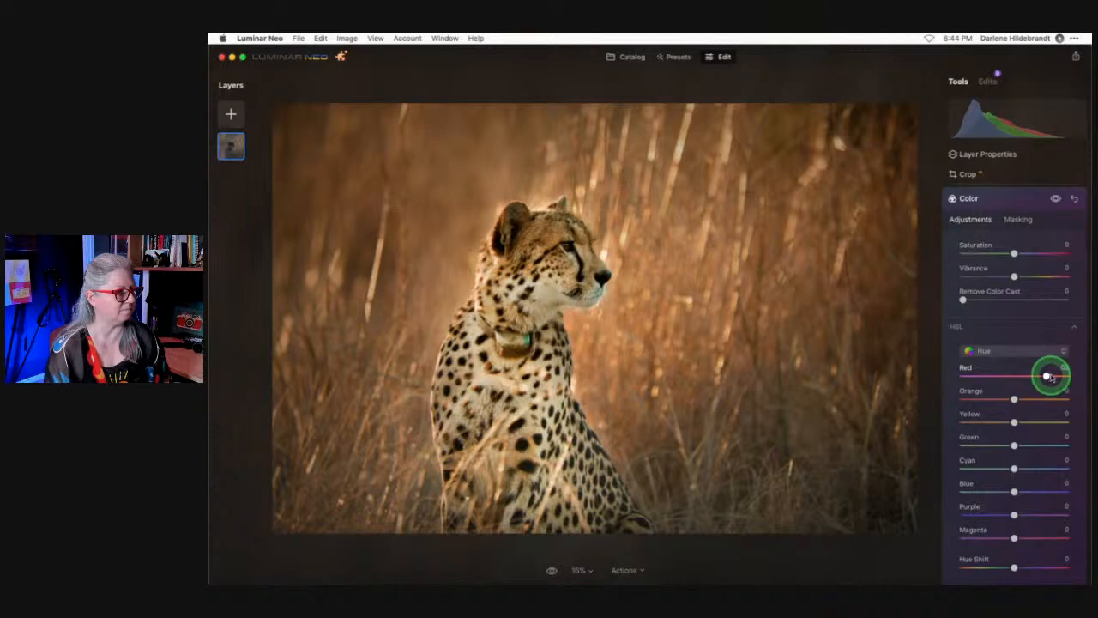
pyautogui.scroll(-1, 1024, 419)
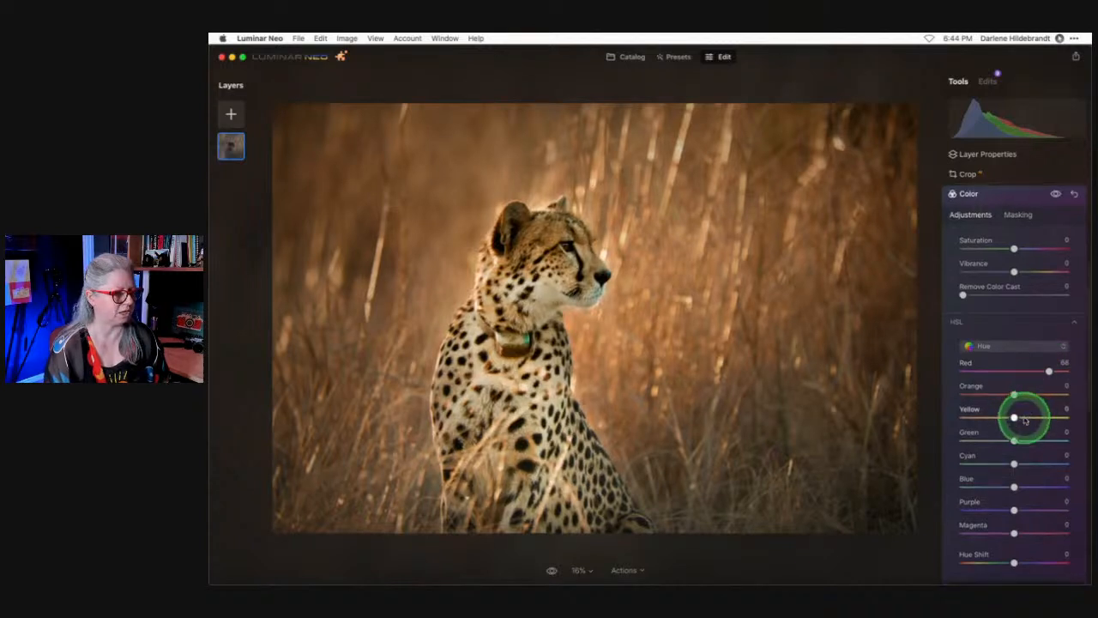
pyautogui.moveTo(1013, 531)
pyautogui.mouseDown()
pyautogui.moveTo(1078, 531)
pyautogui.moveTo(969, 531)
pyautogui.moveTo(1031, 531)
pyautogui.mouseUp()
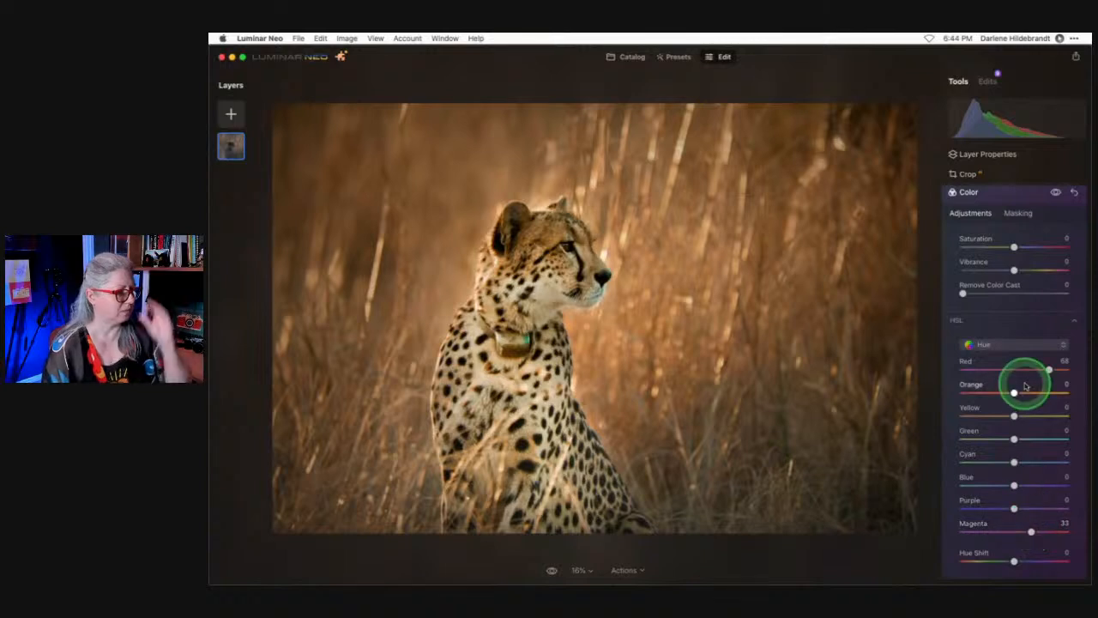
# Paste the copied background mask into the Color tool and preview its coverage.
pyautogui.click(1018, 243)
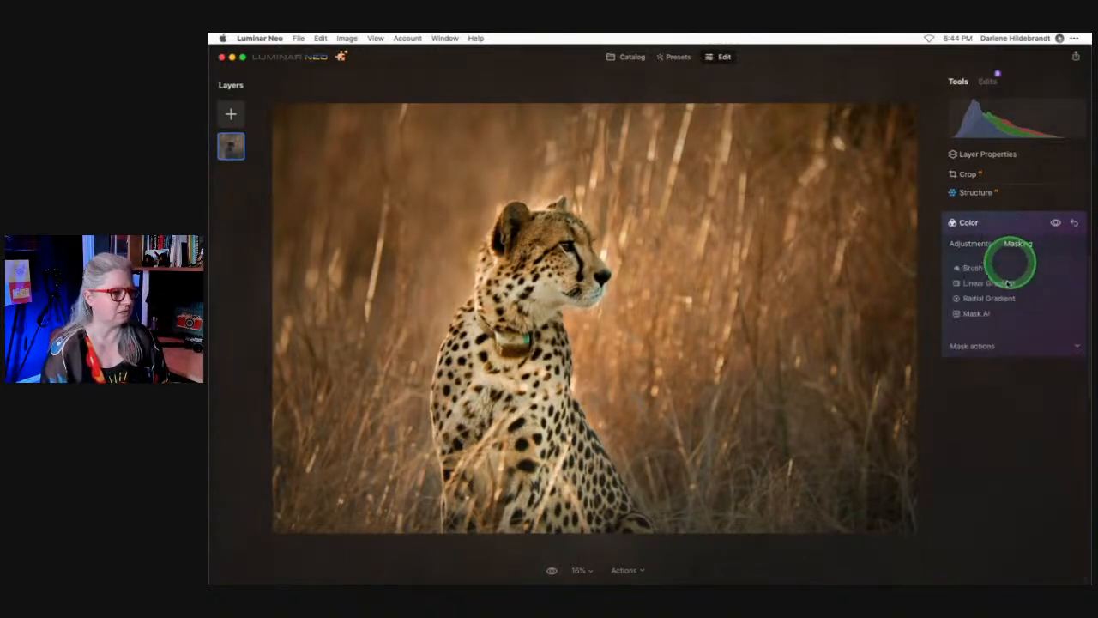
pyautogui.click(978, 346)
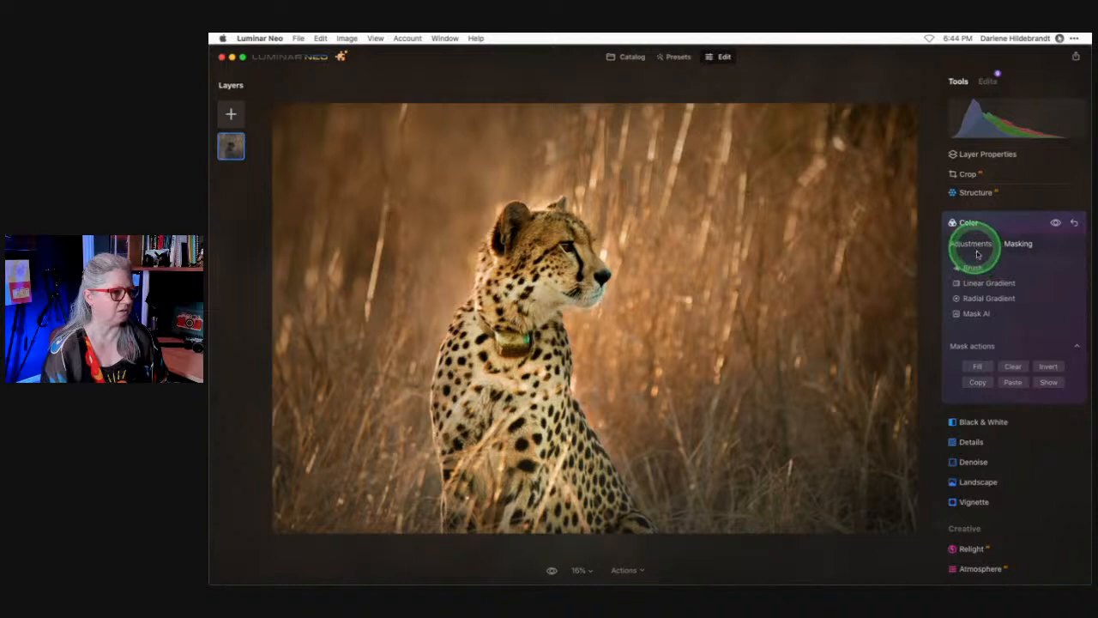
pyautogui.click(1047, 383)
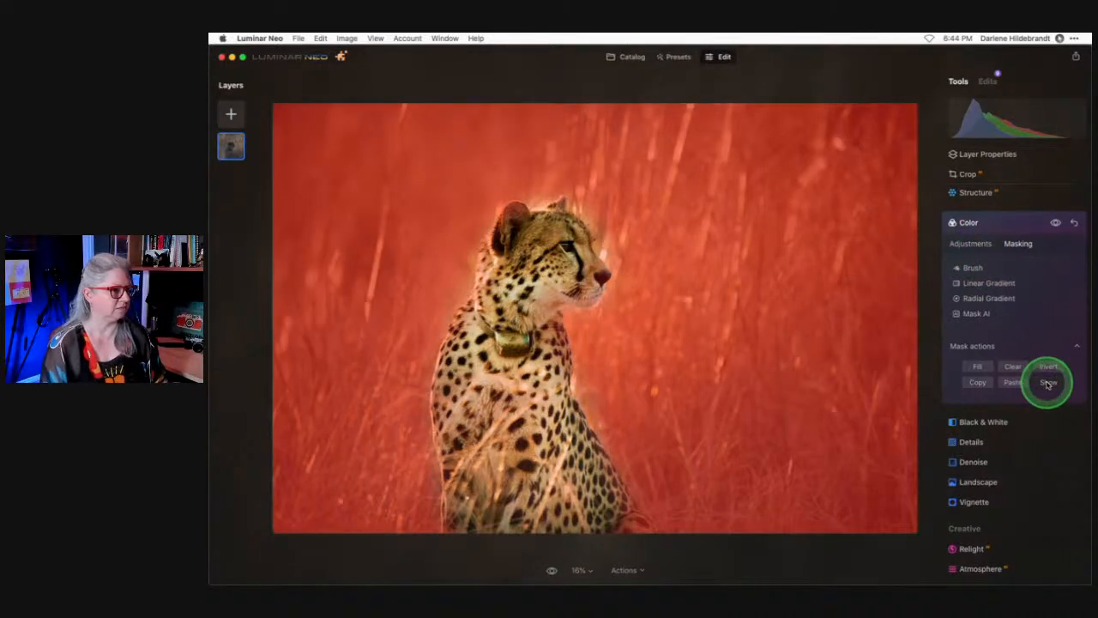
pyautogui.click(1047, 383)
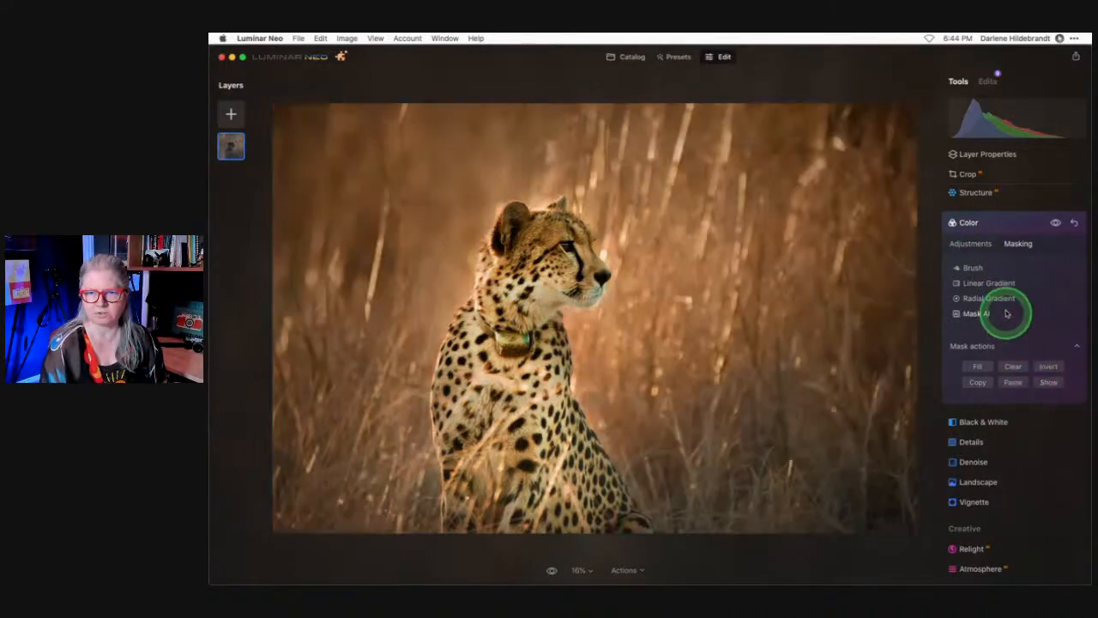
# Compare the photo with and without the masked Color adjustments and close the Color tool.
pyautogui.click(978, 245)
pyautogui.scroll(-1, 973, 252)
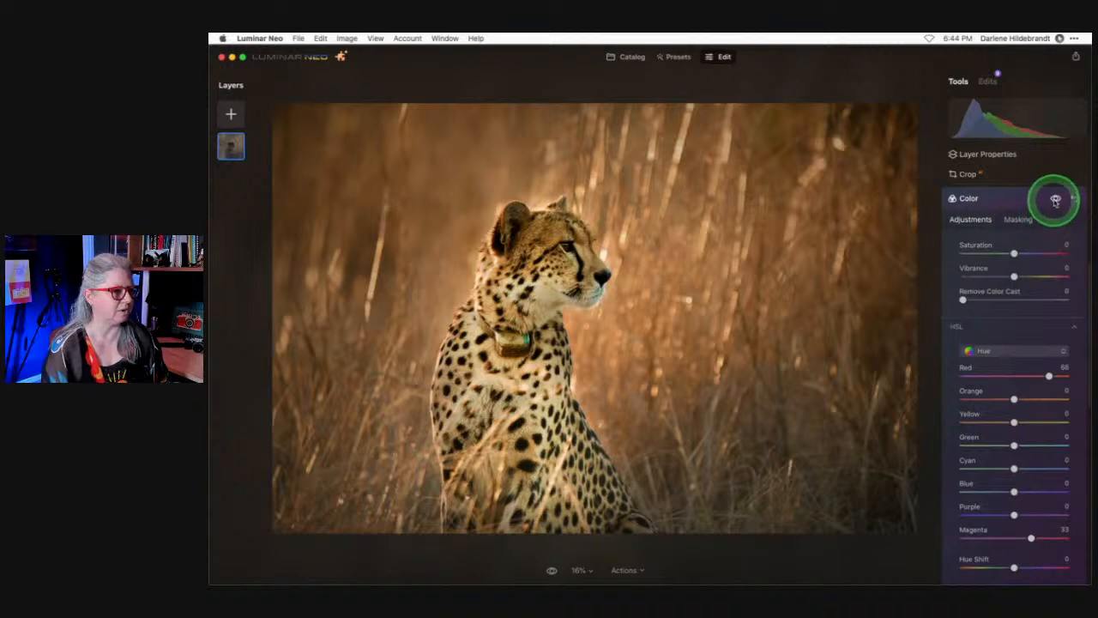
pyautogui.click(1055, 201)
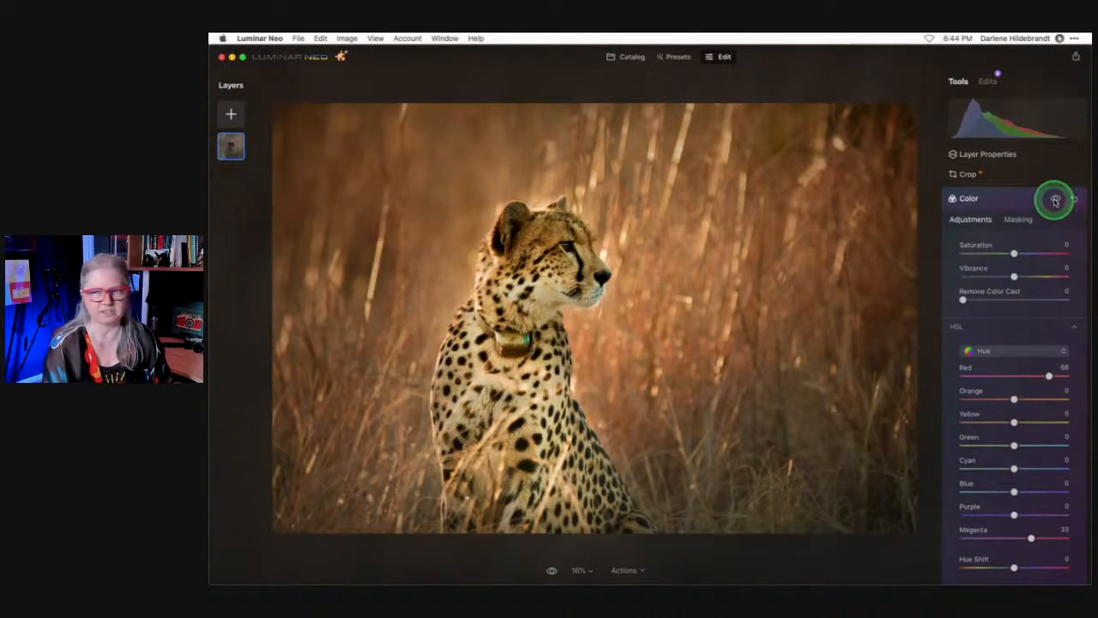
pyautogui.click(995, 198)
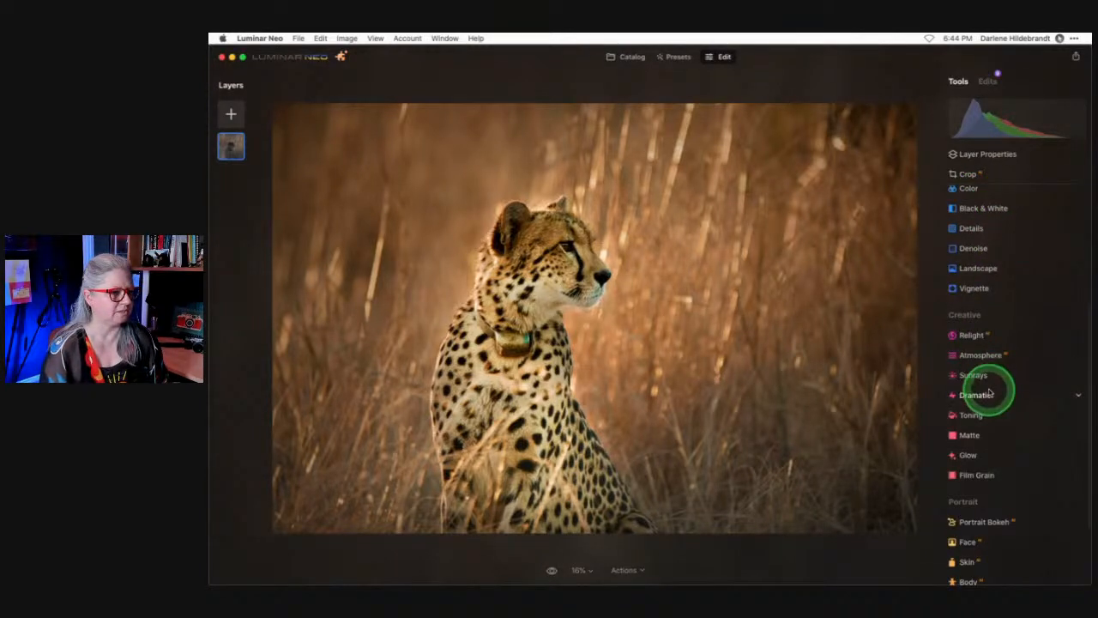
# Soften the photo's detail with the Structure tool, using Amount -59 and Boost 76.
pyautogui.scroll(3, 989, 392)
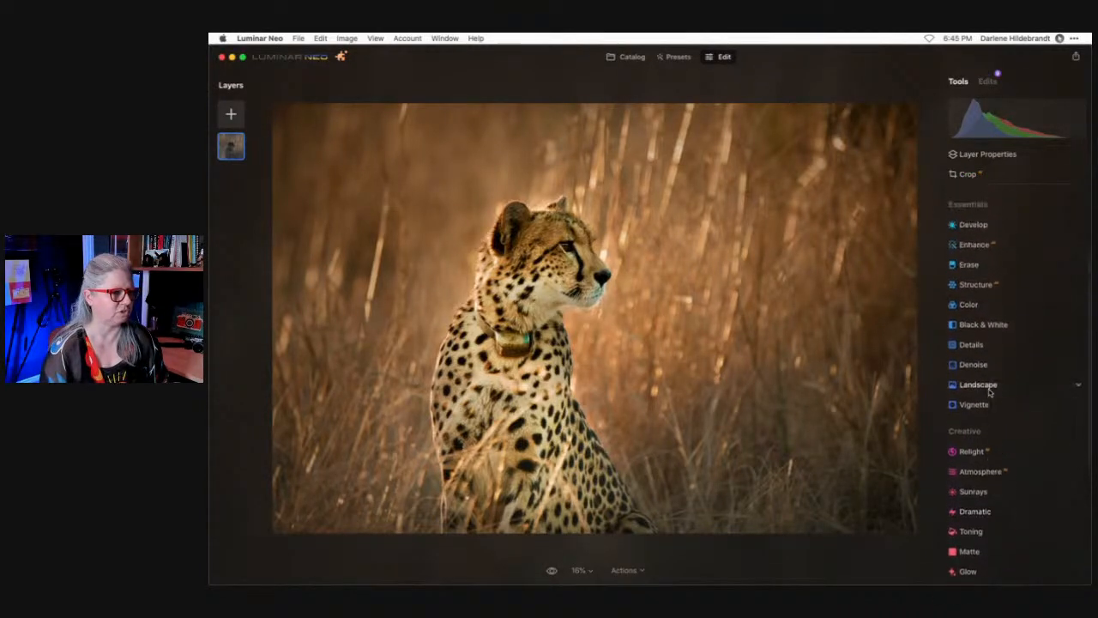
pyautogui.click(987, 286)
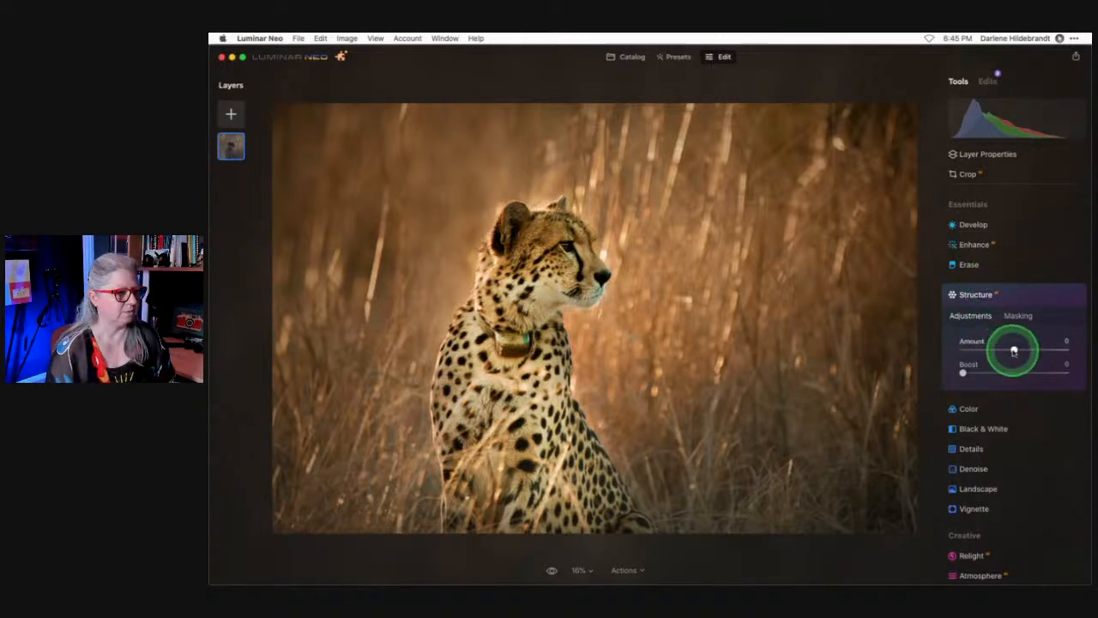
pyautogui.moveTo(1014, 349); pyautogui.dragTo(977, 349)
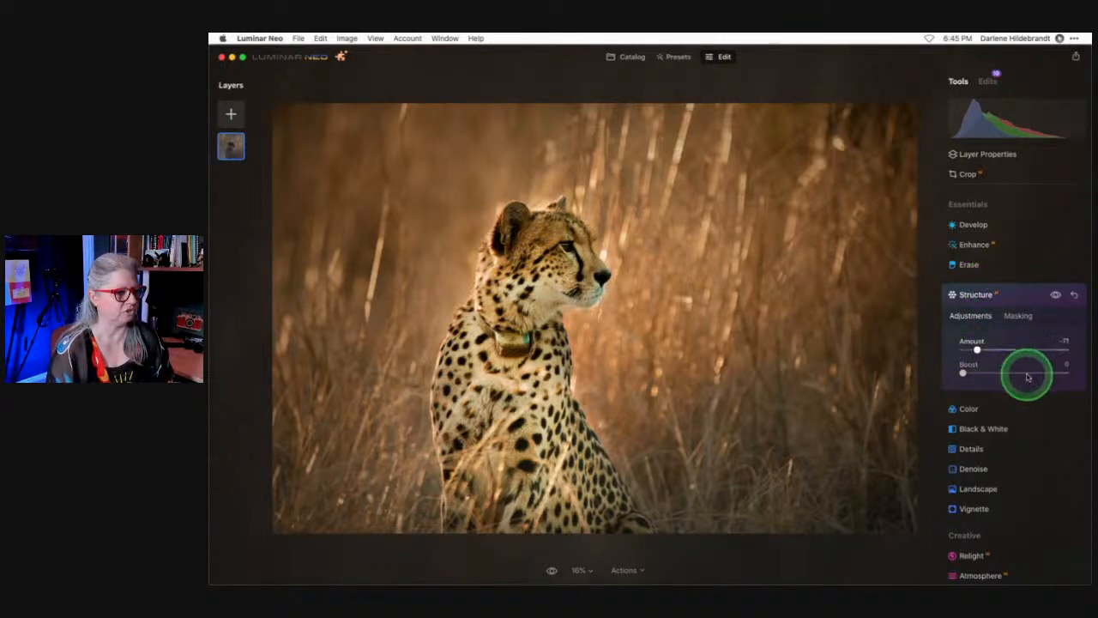
pyautogui.click(1045, 371)
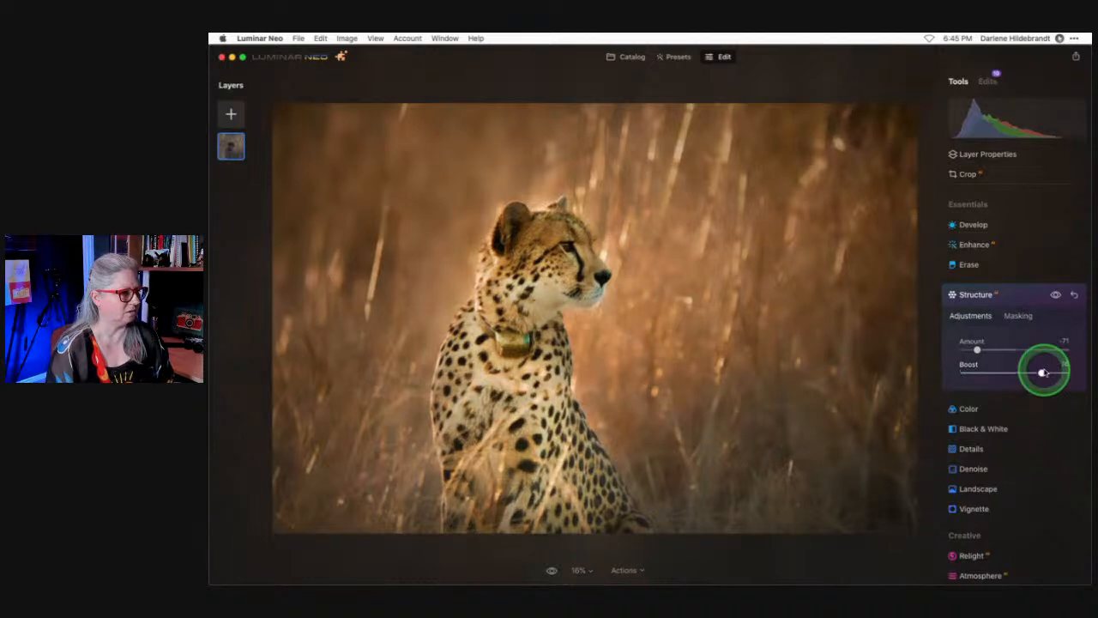
pyautogui.moveTo(977, 349); pyautogui.dragTo(983, 349)
# Paste the copied background mask into the Structure tool and return to its adjustments.
pyautogui.click(1014, 316)
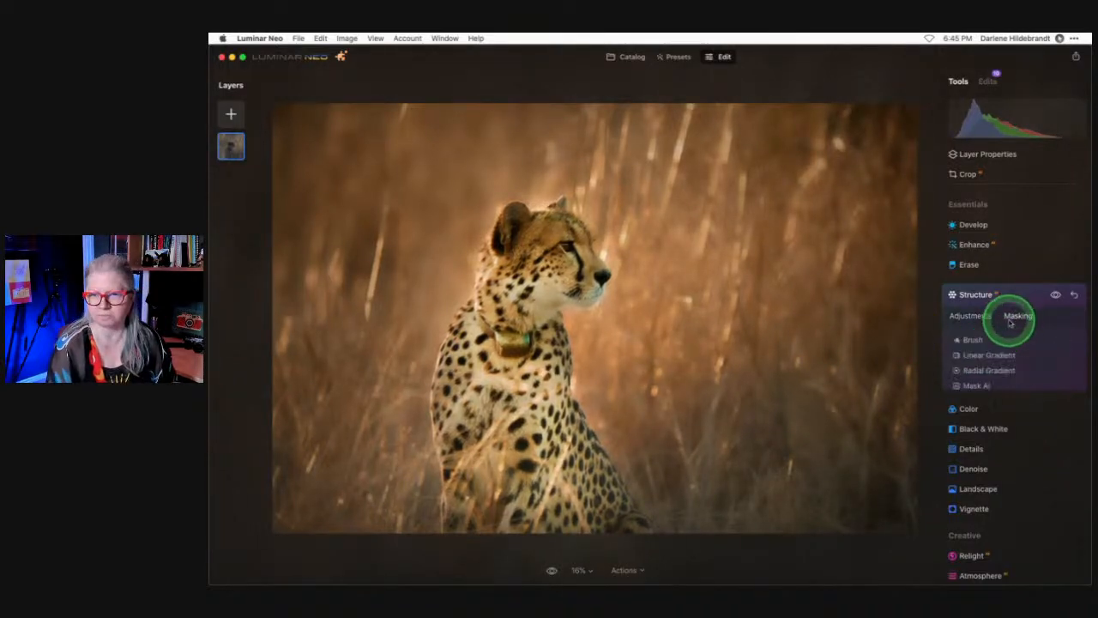
pyautogui.click(990, 415)
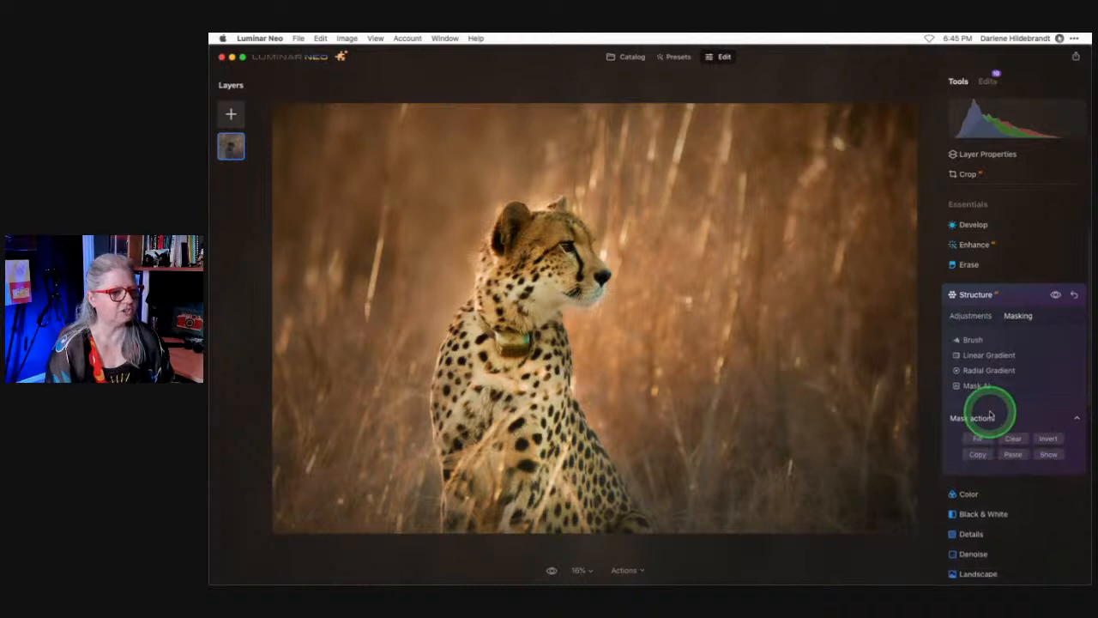
pyautogui.click(975, 315)
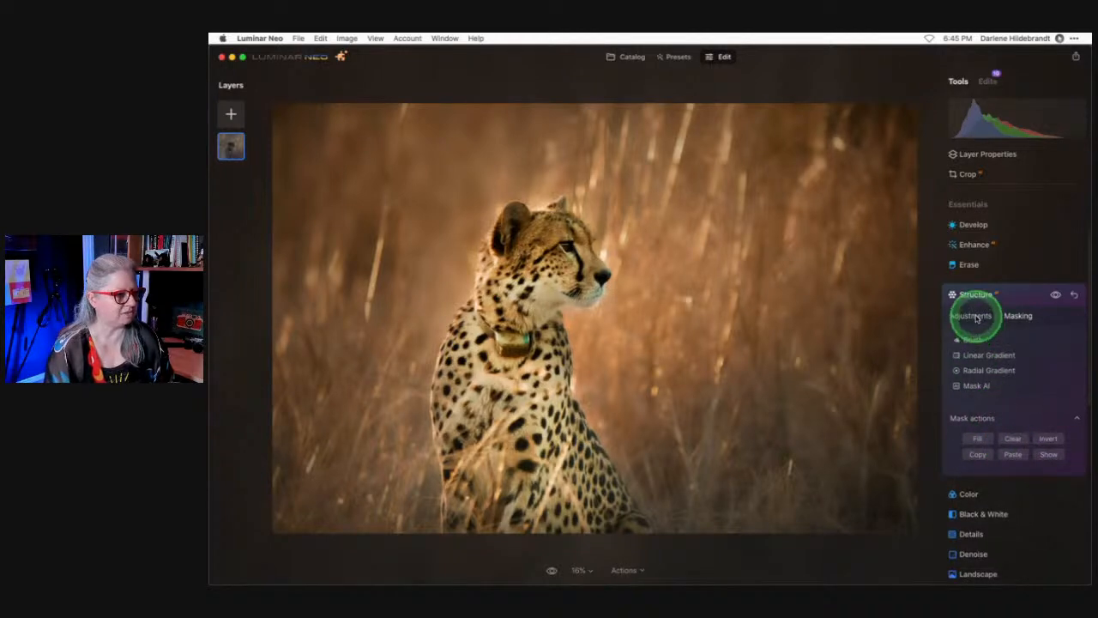
pyautogui.click(975, 315)
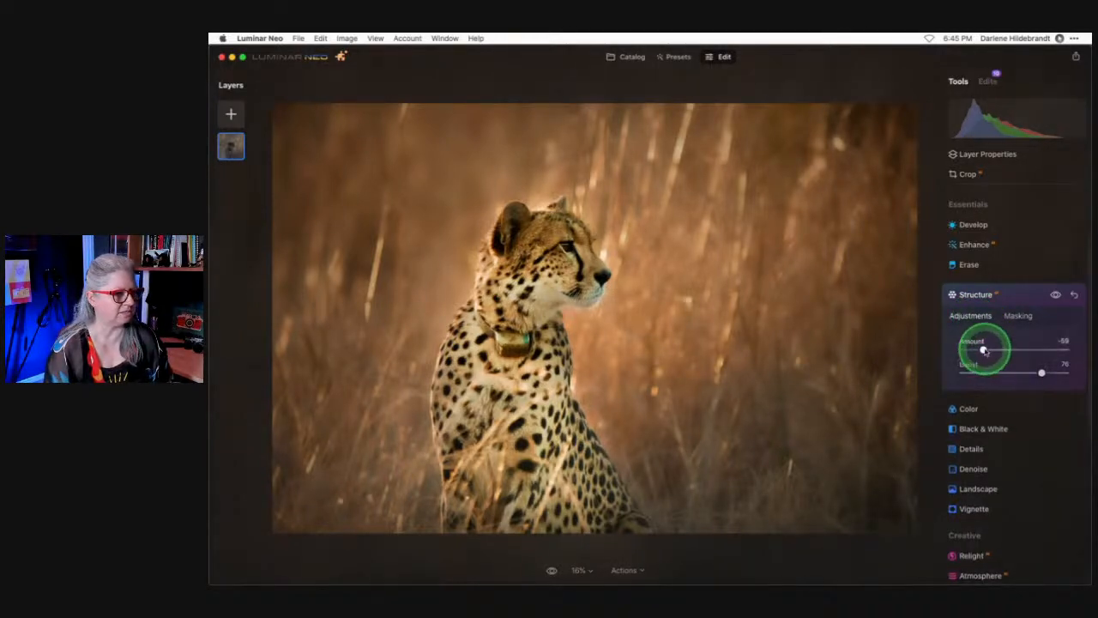
# Soften the background's detail with the Structure tool, setting Amount to -33 and Boost to 82.
pyautogui.click(975, 369)
pyautogui.moveTo(983, 351); pyautogui.dragTo(1006, 350)
pyautogui.moveTo(974, 372); pyautogui.dragTo(1047, 373)
pyautogui.moveTo(1007, 350); pyautogui.dragTo(998, 350)
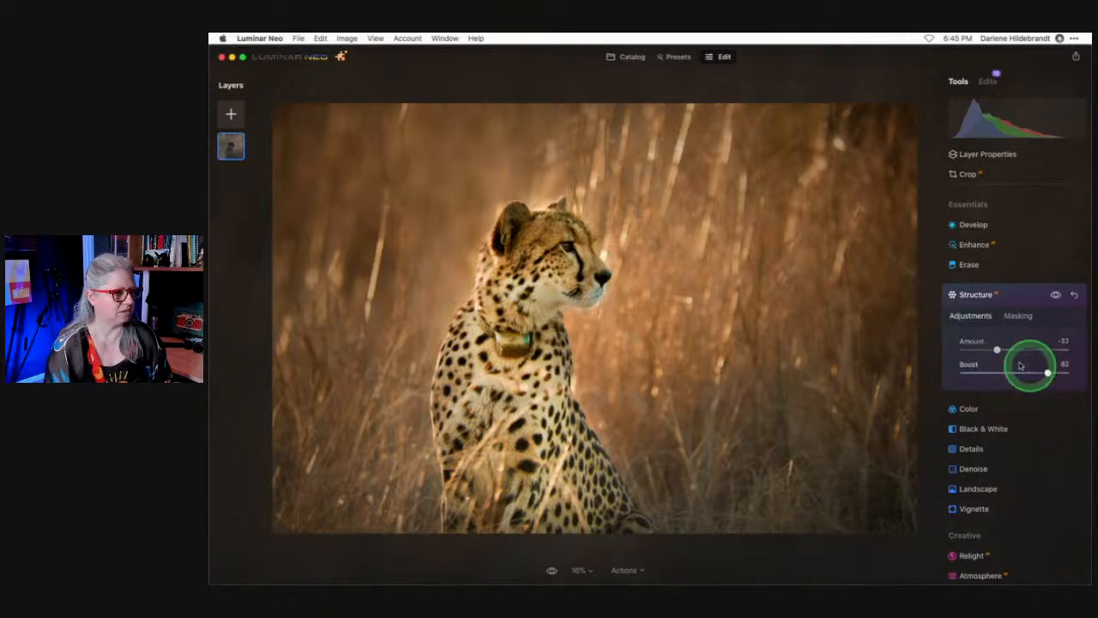
# Erase the Structure mask over the cheetah's lower body with a size 100 brush at full softness and strength, and close the tool.
pyautogui.click(1030, 316)
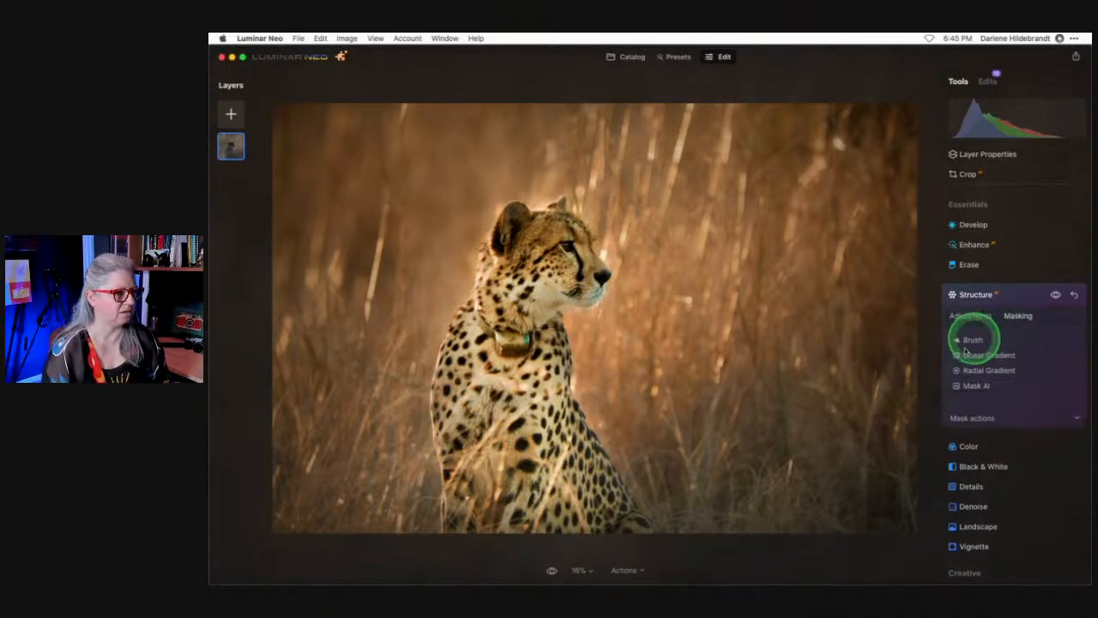
pyautogui.click(972, 339)
pyautogui.click(1028, 361)
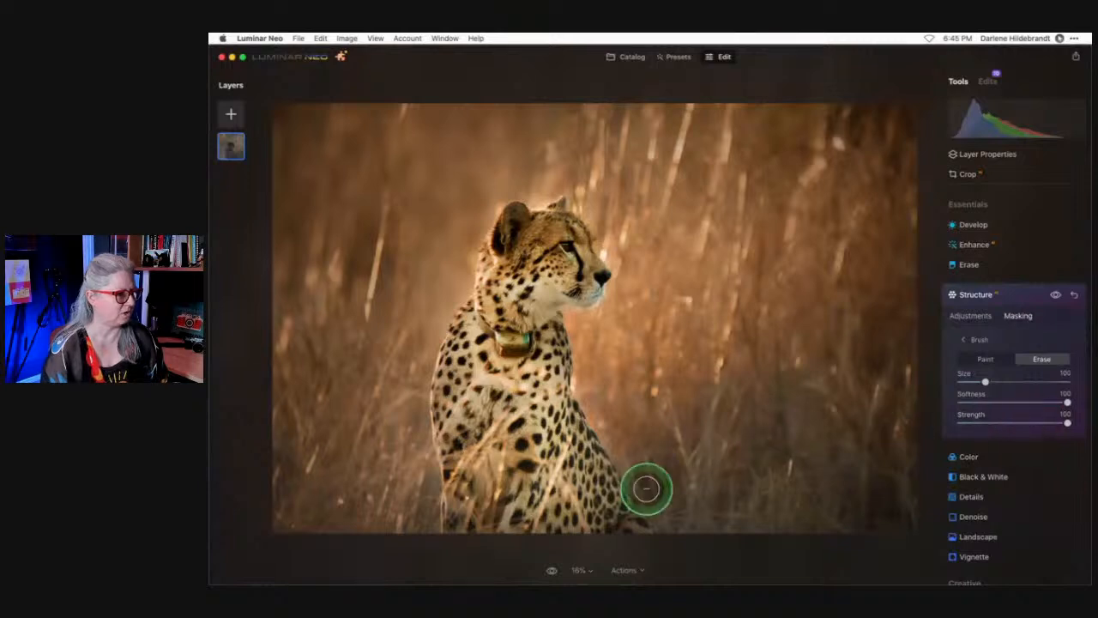
pyautogui.moveTo(621, 463)
pyautogui.mouseDown()
pyautogui.moveTo(713, 514)
pyautogui.moveTo(841, 496)
pyautogui.moveTo(772, 546)
pyautogui.moveTo(534, 443)
pyautogui.moveTo(492, 514)
pyautogui.moveTo(453, 481)
pyautogui.moveTo(284, 522)
pyautogui.moveTo(604, 525)
pyautogui.moveTo(911, 489)
pyautogui.moveTo(277, 500)
pyautogui.moveTo(343, 492)
pyautogui.moveTo(427, 440)
pyautogui.moveTo(441, 492)
pyautogui.mouseUp()
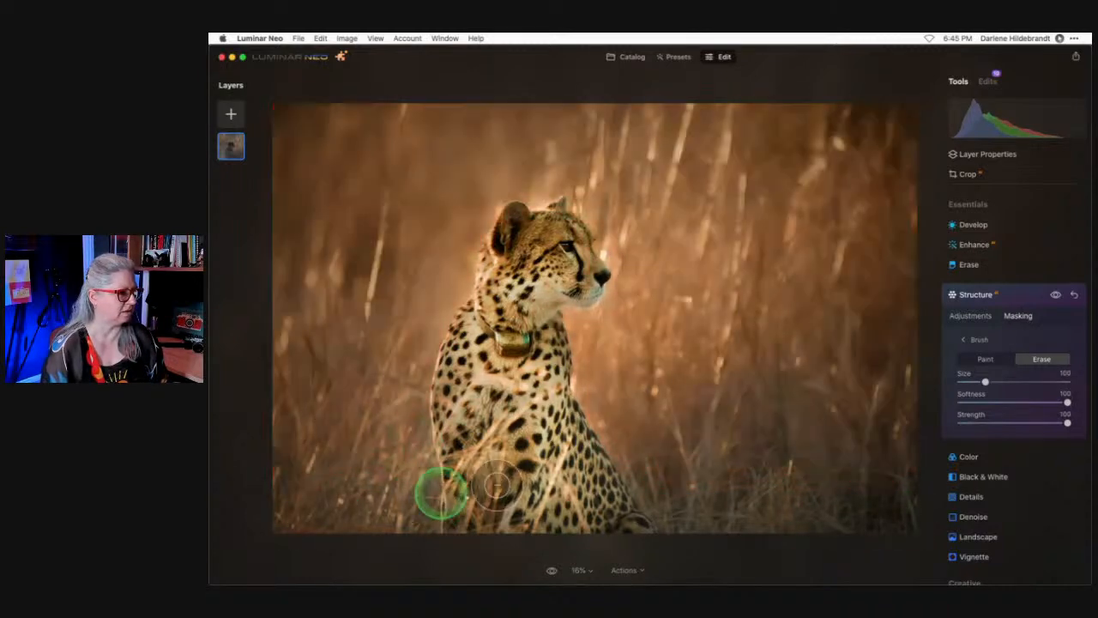
pyautogui.click(975, 343)
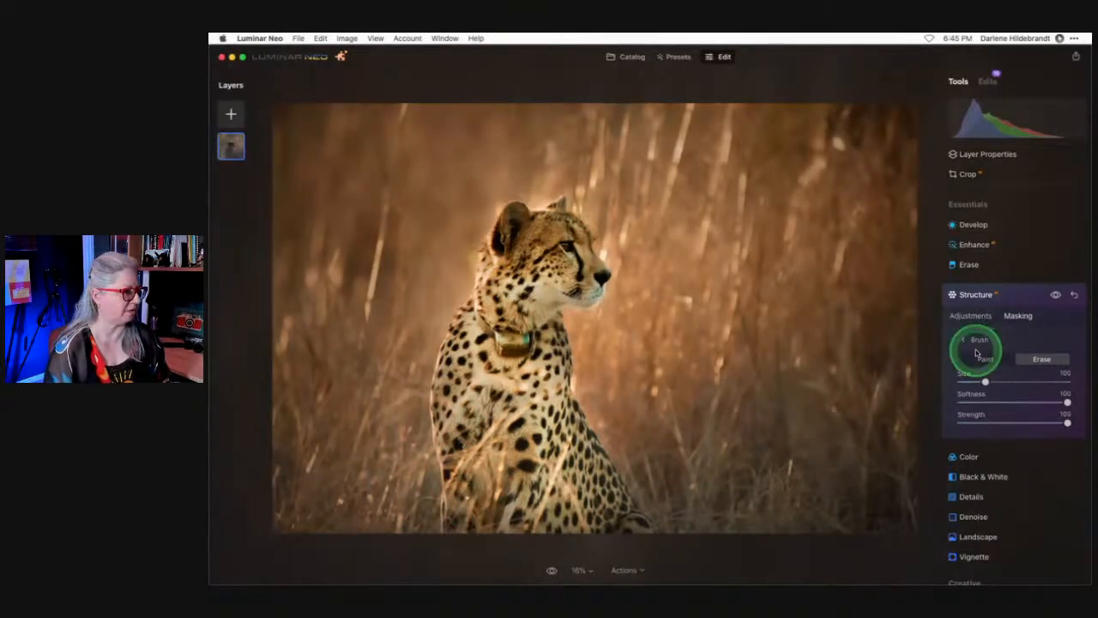
pyautogui.click(995, 470)
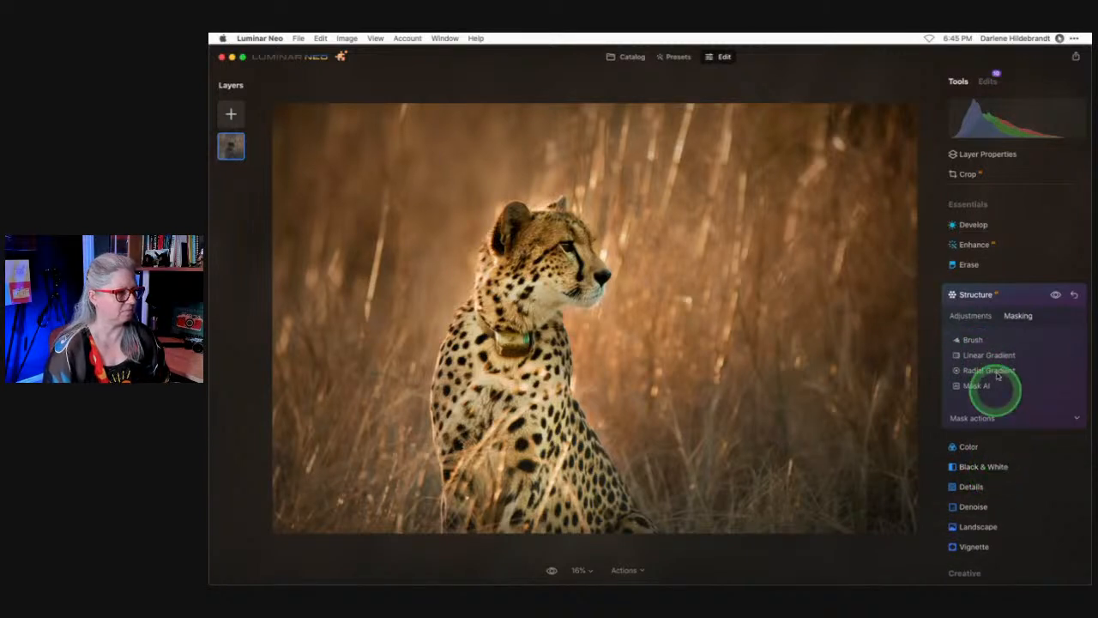
pyautogui.click(1027, 294)
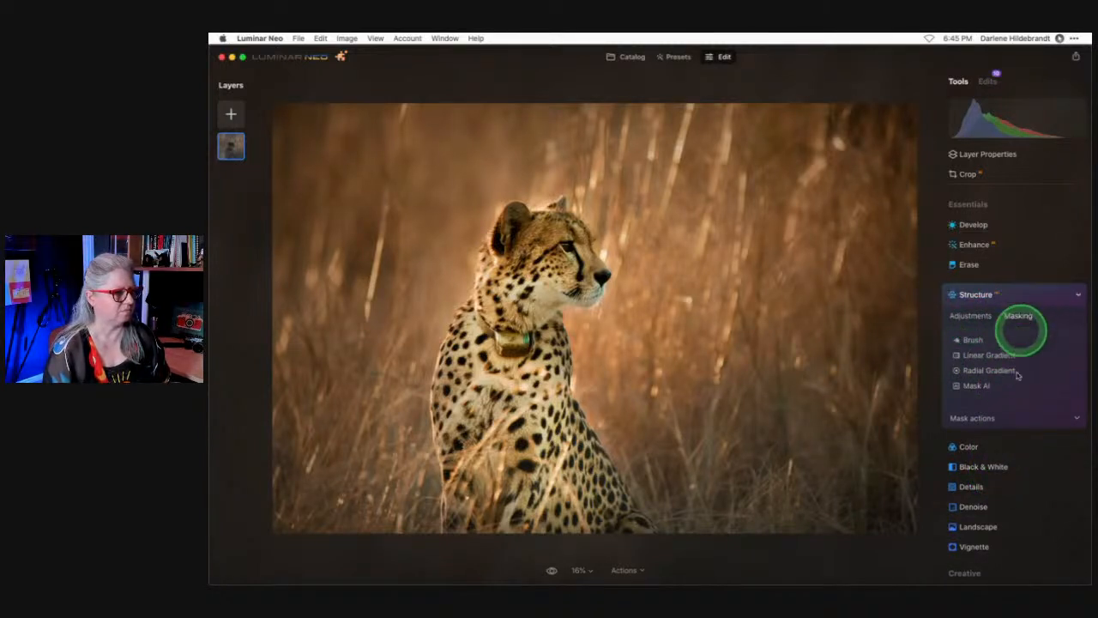
# Add a second Structure adjustment with Amount 46 and Boost 20.
pyautogui.click(978, 284)
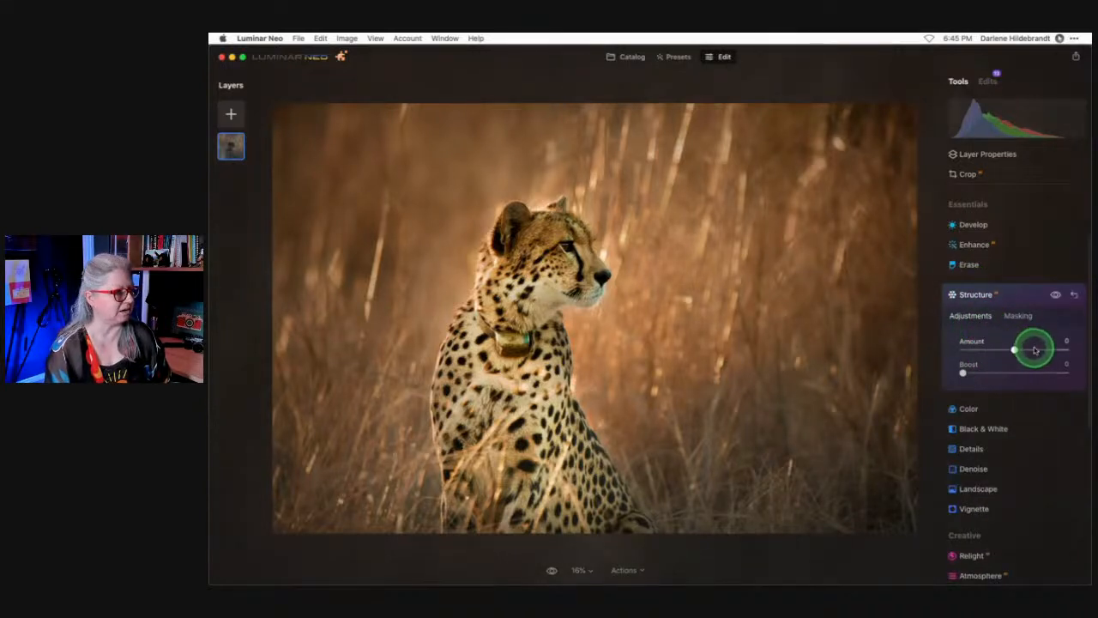
pyautogui.click(1038, 349)
pyautogui.moveTo(962, 372); pyautogui.dragTo(982, 372)
# Paste the copied background mask into the new Structure adjustment and invert it to cover the cheetah, checking its coverage.
pyautogui.click(1021, 318)
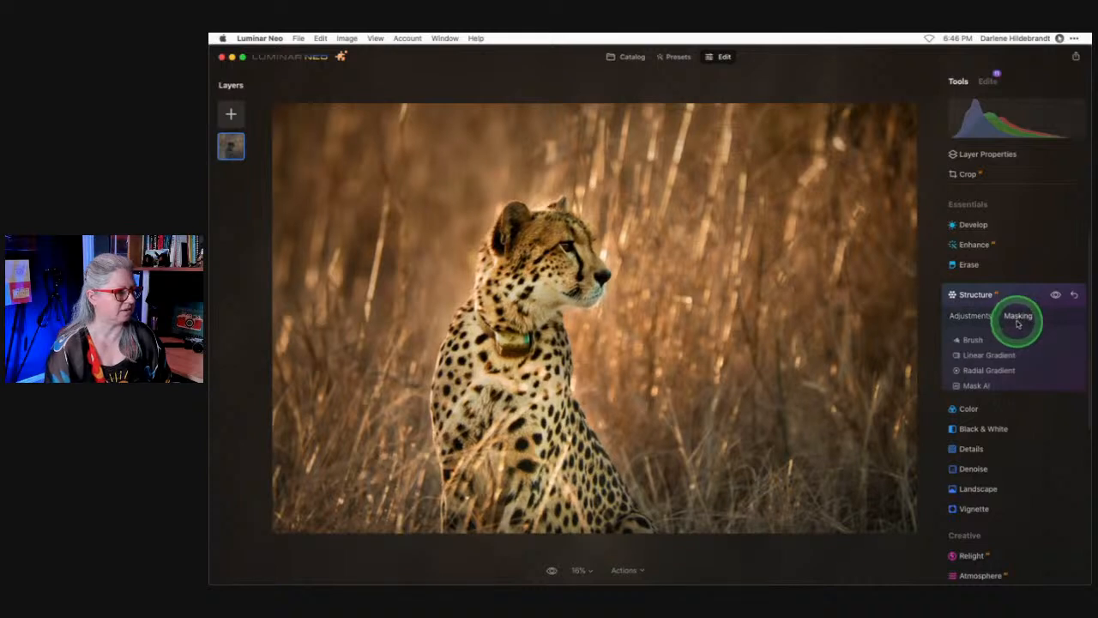
pyautogui.click(970, 418)
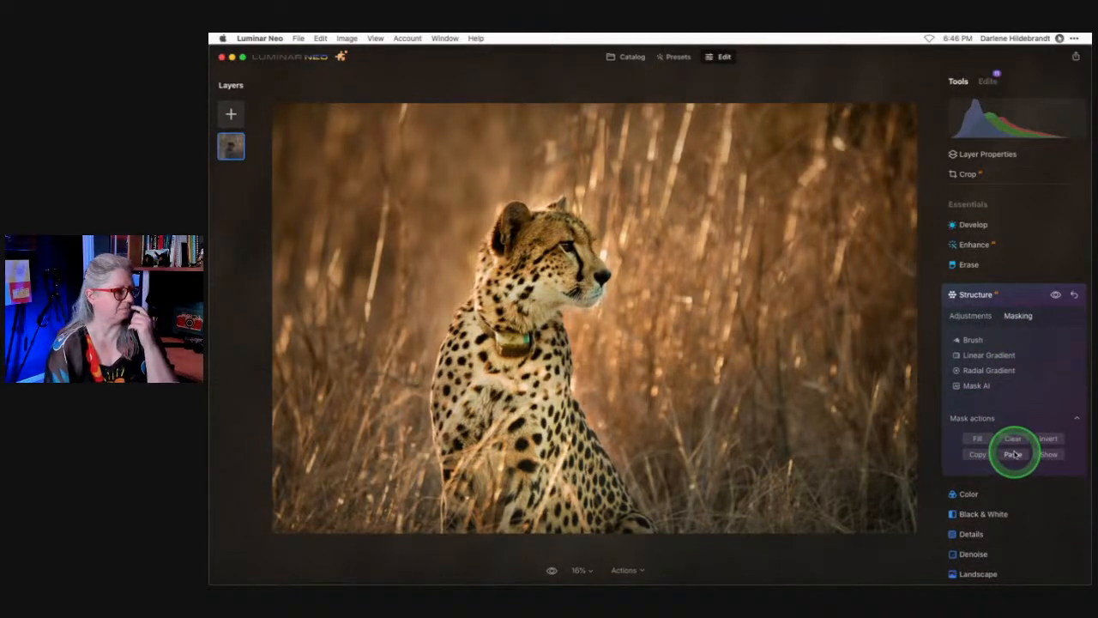
pyautogui.click(1049, 455)
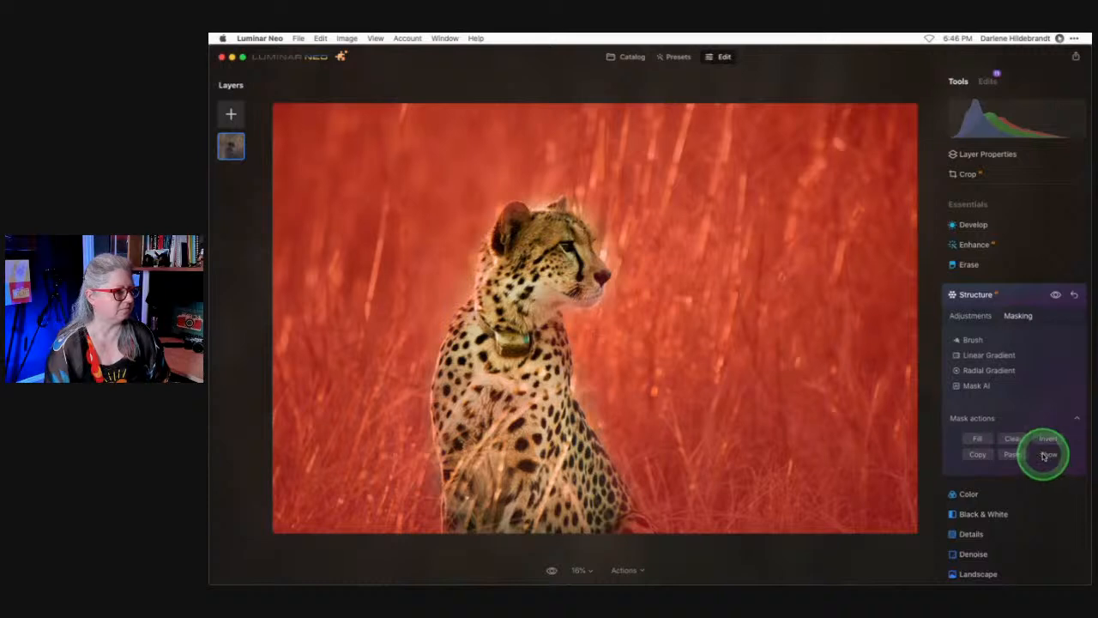
pyautogui.click(1047, 438)
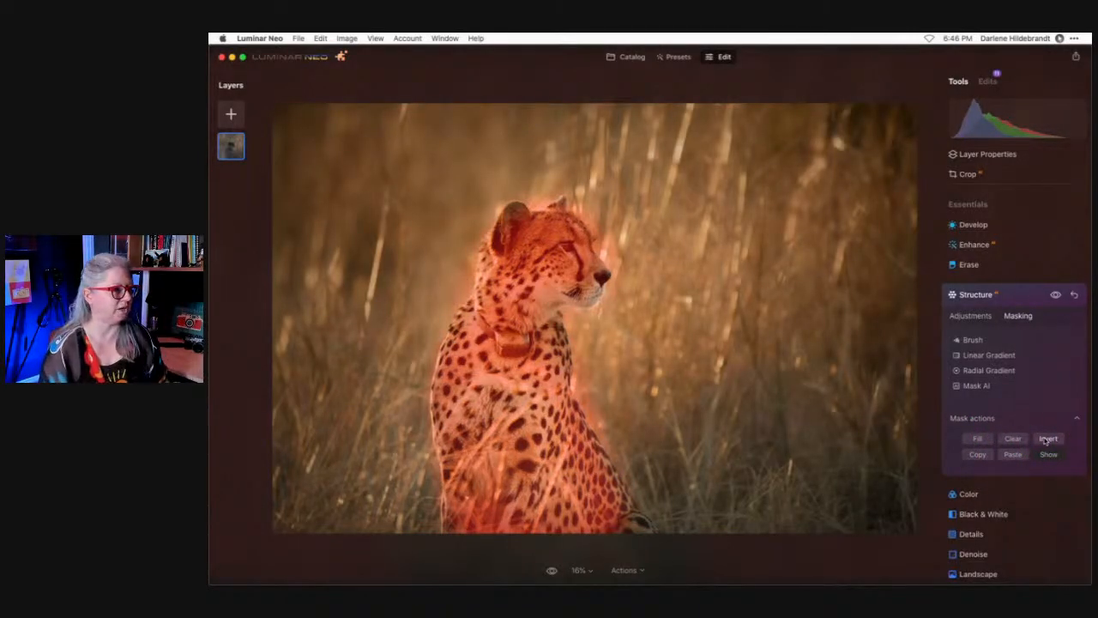
pyautogui.click(984, 319)
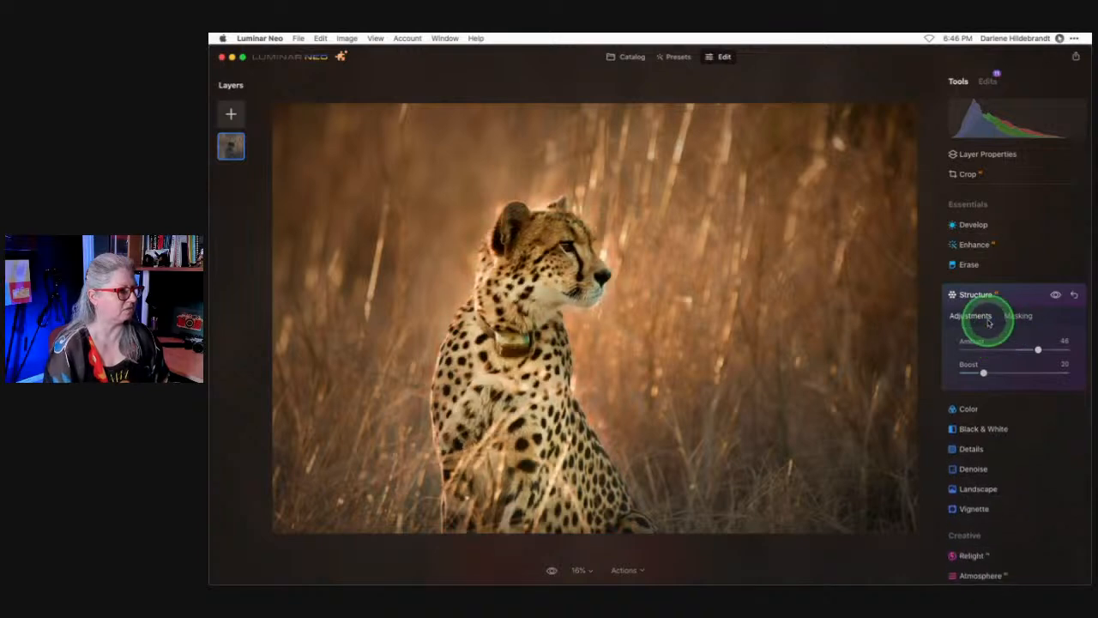
# Compare the photo with and without the cheetah's Structure adjustment and close the tool.
pyautogui.click(1055, 295)
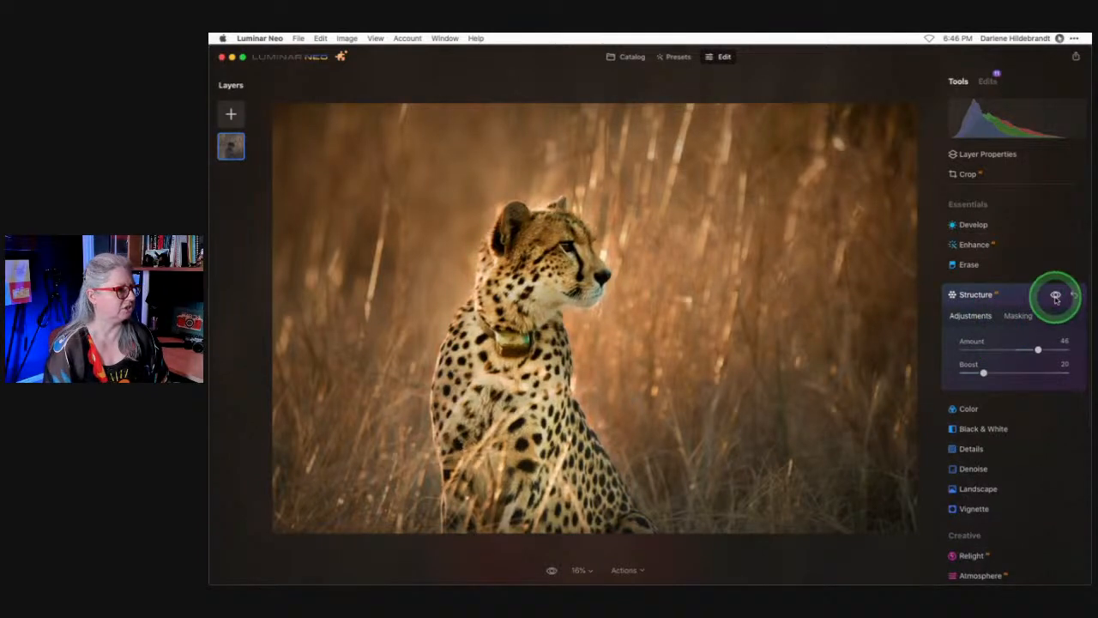
pyautogui.click(1055, 295)
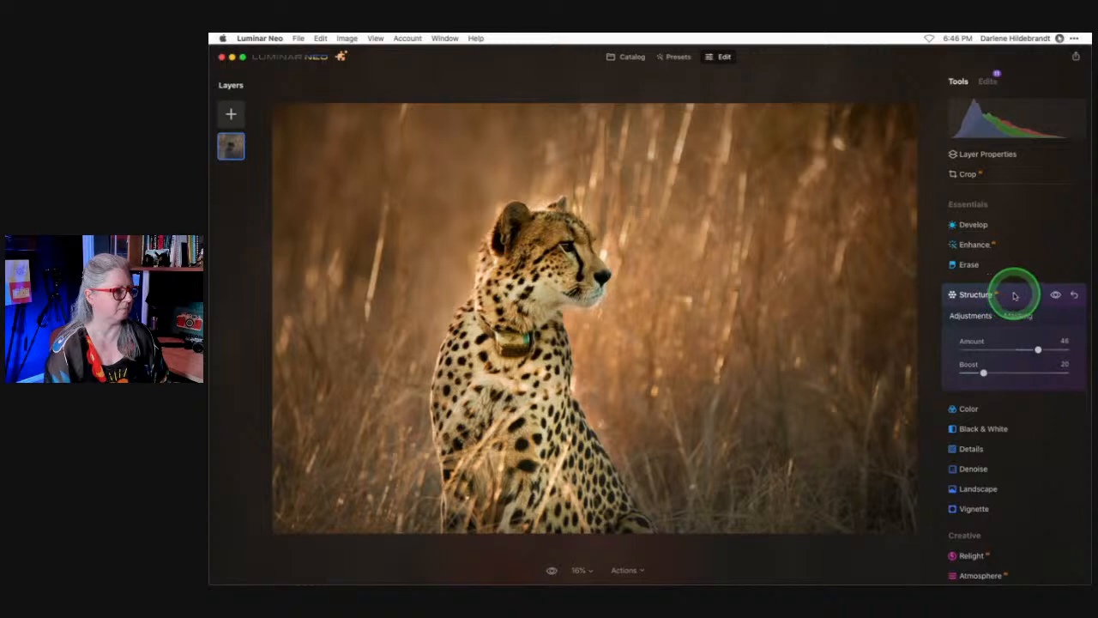
pyautogui.click(1014, 295)
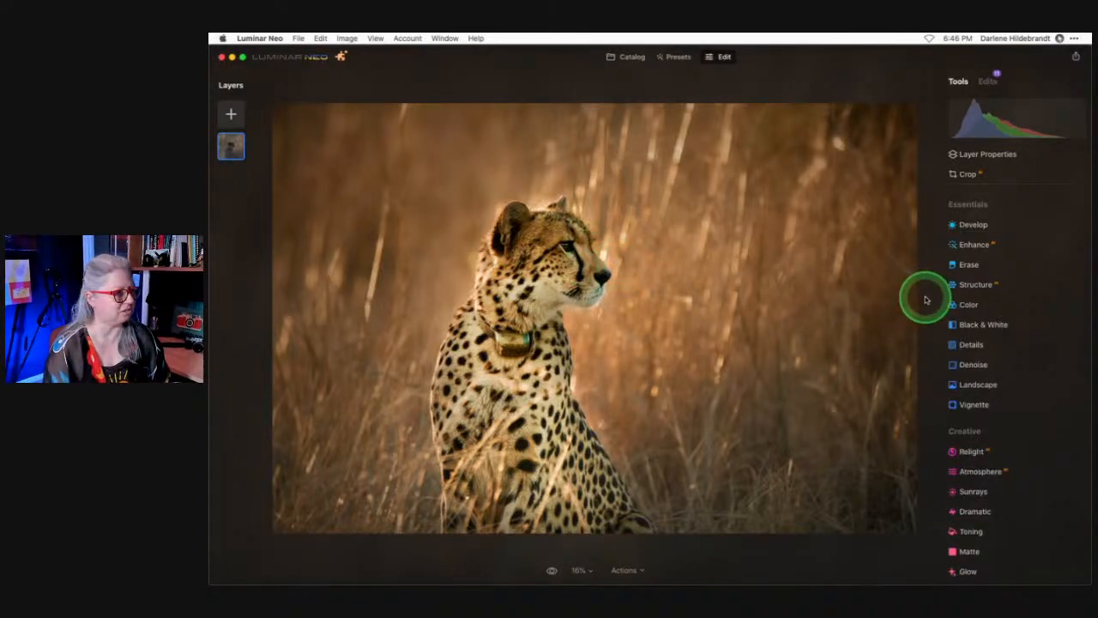
# Compare the fully edited photo with the original.
pyautogui.click(952, 307)
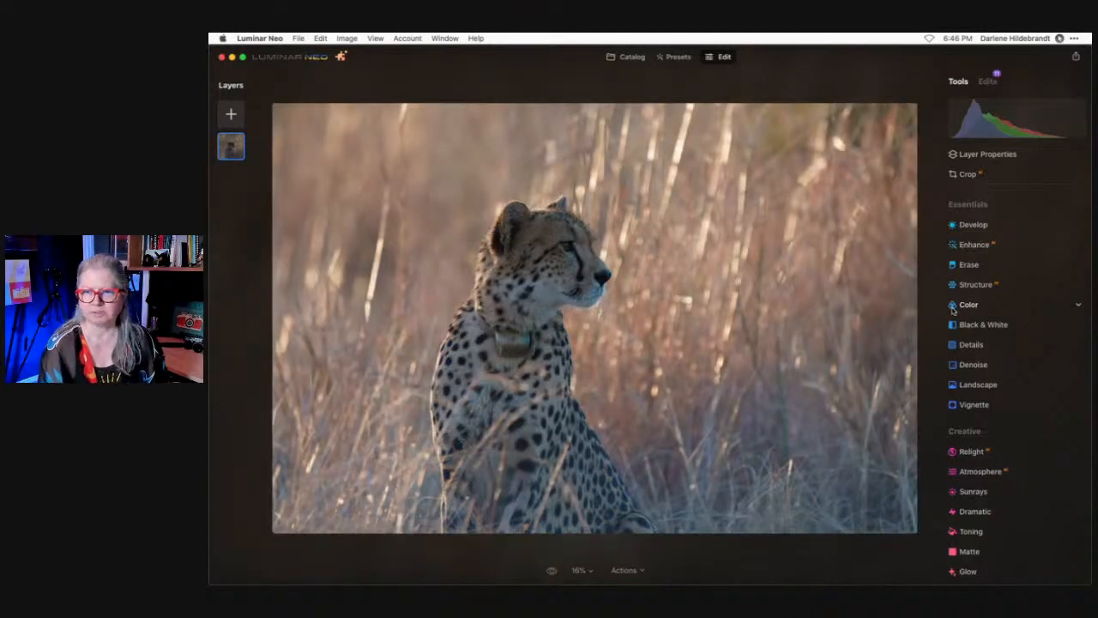
pyautogui.click(952, 306)
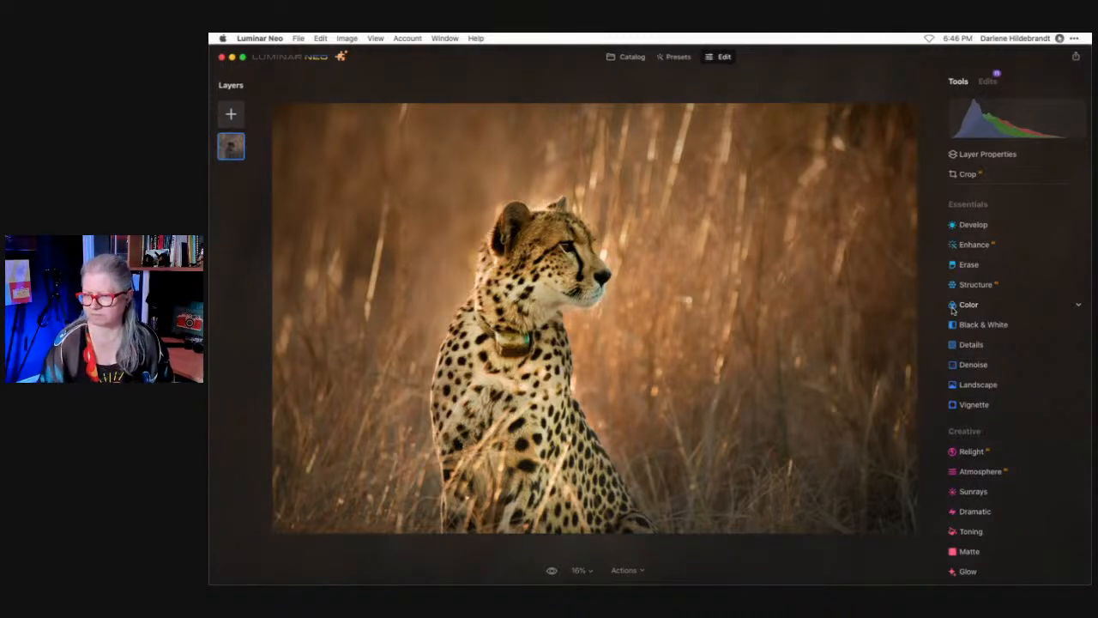
pyautogui.click(952, 306)
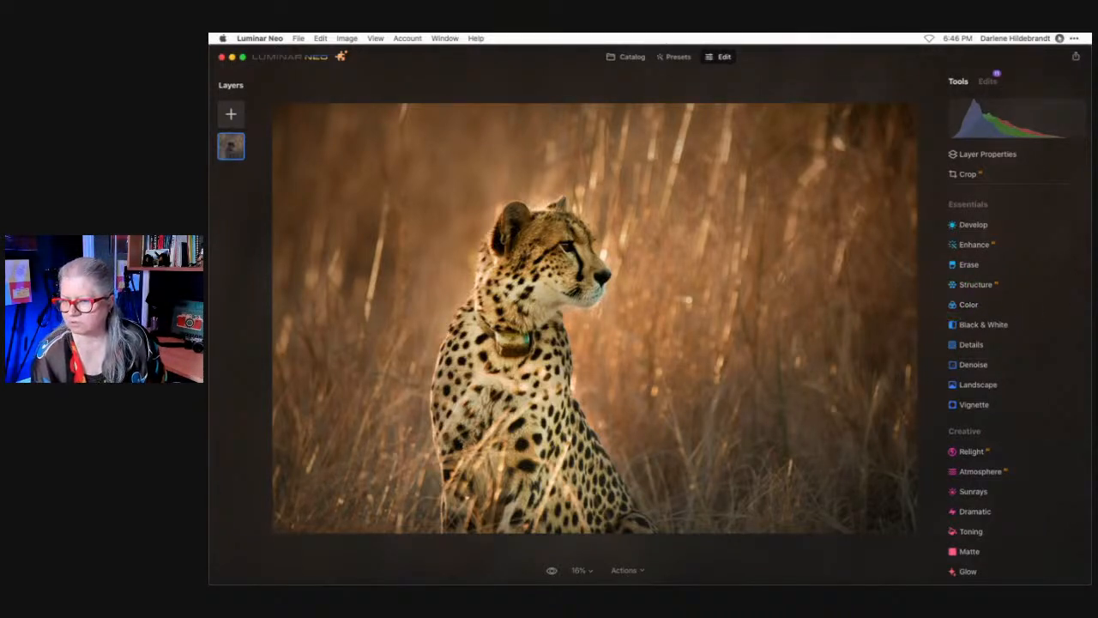
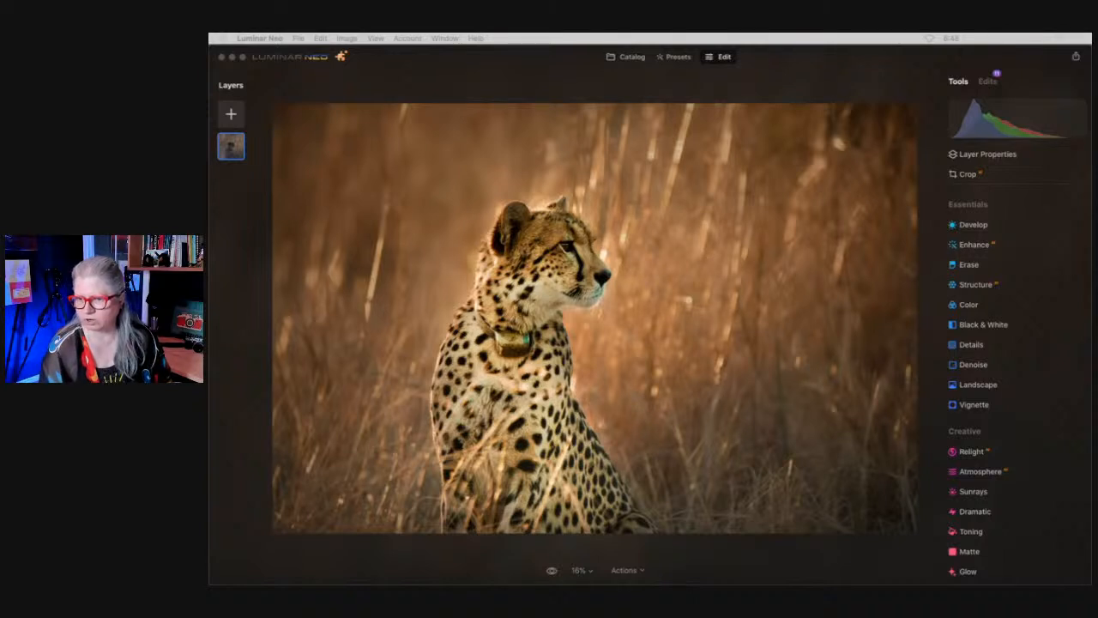
# Add a Sunrays effect to the photo with Amount 32.
pyautogui.scroll(-3, 1036, 289)
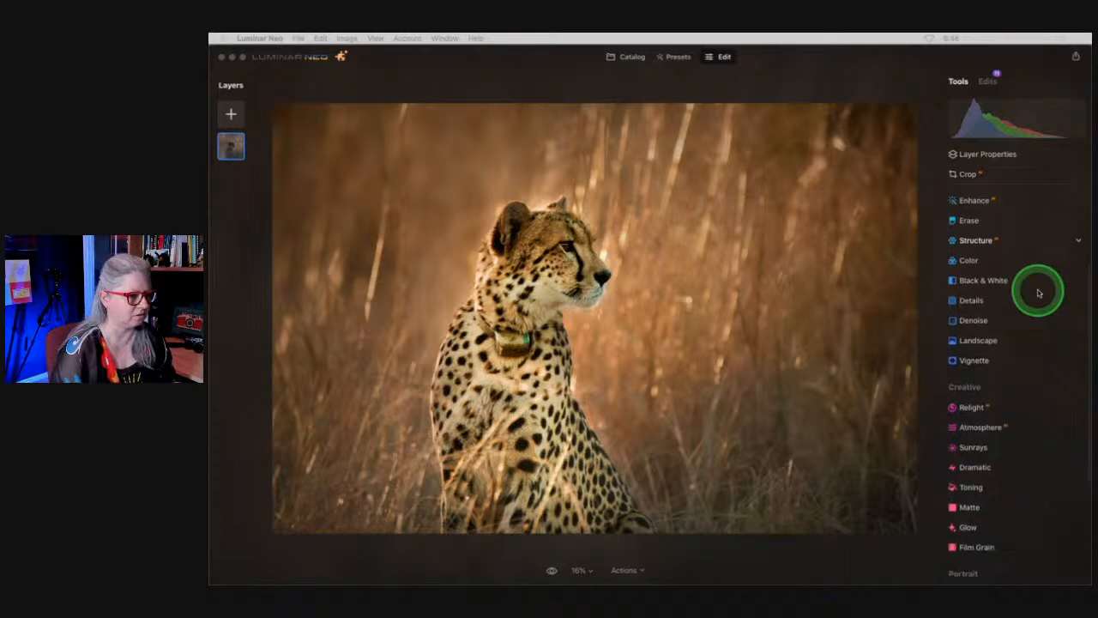
pyautogui.click(988, 391)
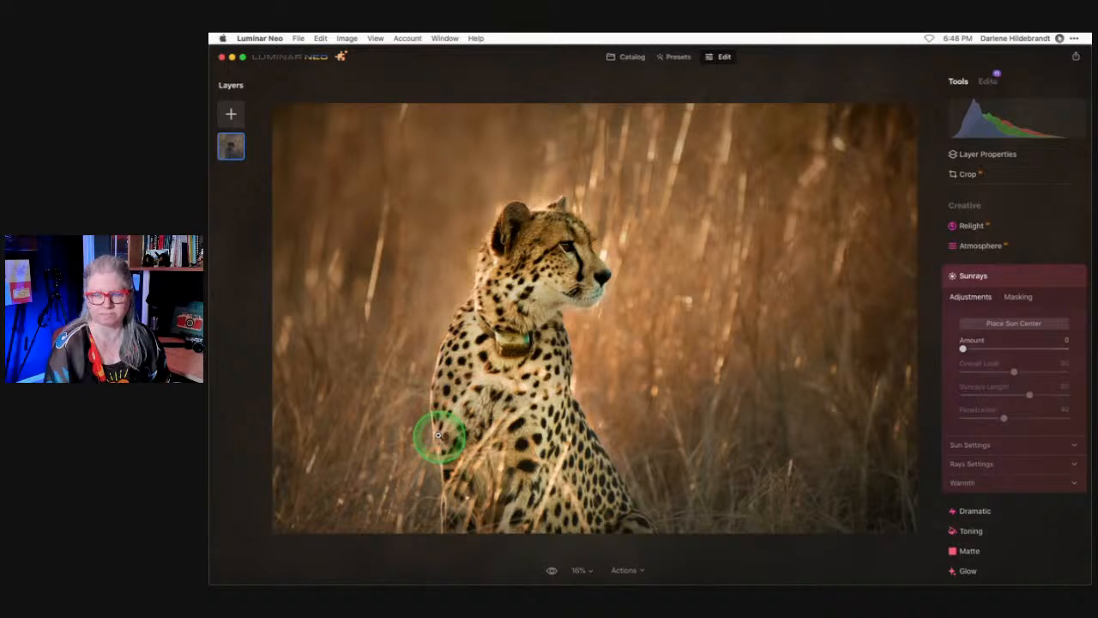
pyautogui.moveTo(992, 344); pyautogui.dragTo(996, 347)
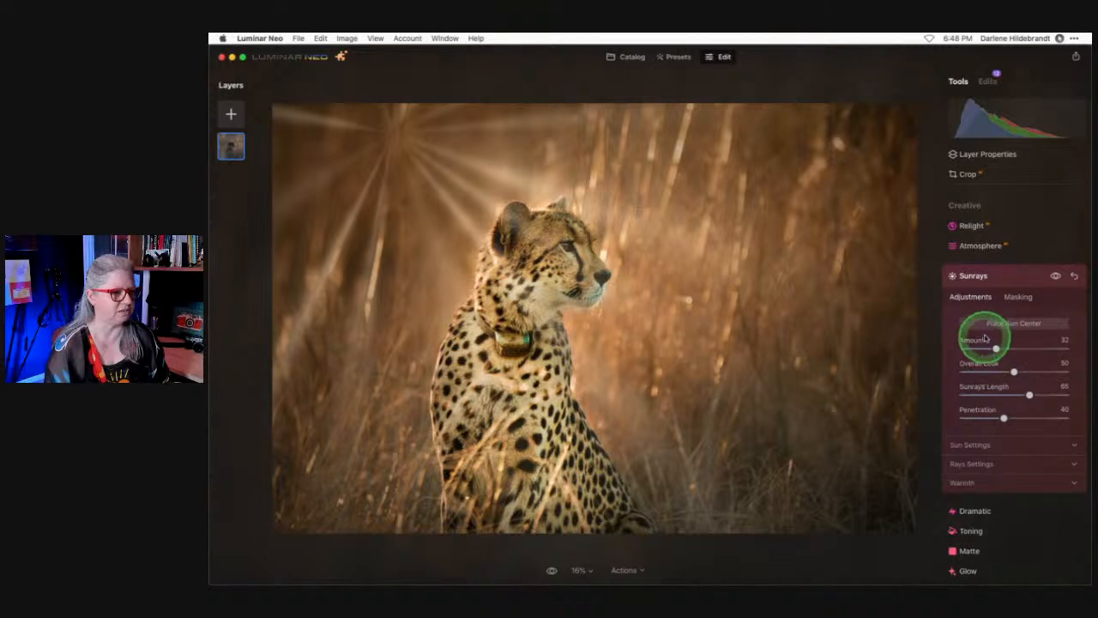
# Place the sun center just outside the photo's left edge, near its upper corner.
pyautogui.click(1006, 325)
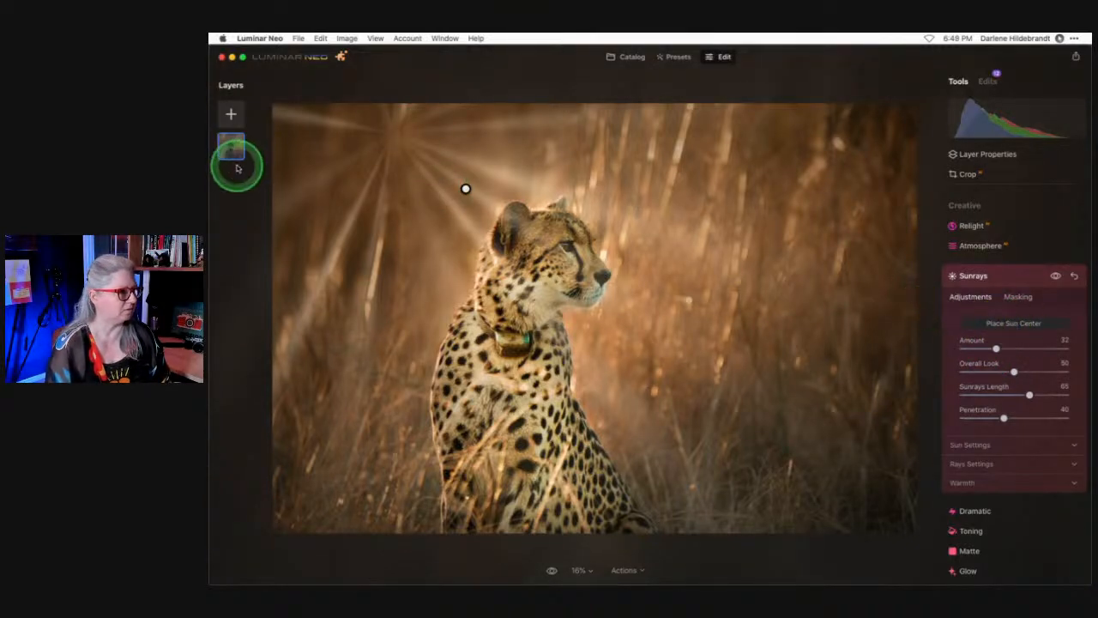
pyautogui.moveTo(465, 188)
pyautogui.mouseDown()
pyautogui.moveTo(338, 164)
pyautogui.moveTo(370, 274)
pyautogui.moveTo(356, 278)
pyautogui.mouseUp()
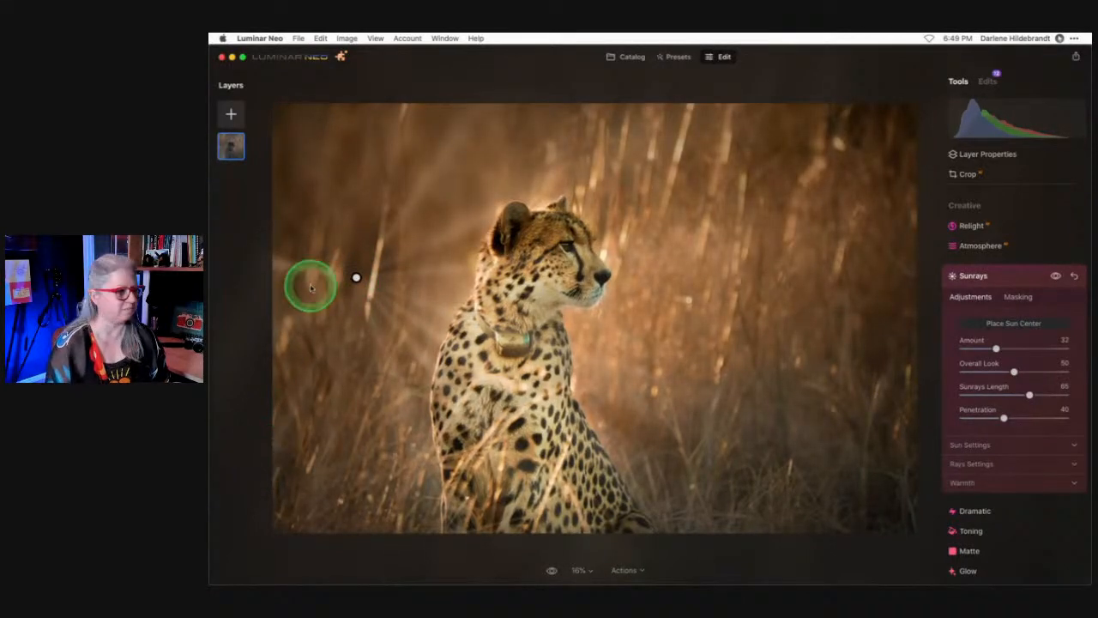
pyautogui.moveTo(355, 277)
pyautogui.mouseDown()
pyautogui.moveTo(277, 98)
pyautogui.moveTo(262, 109)
pyautogui.moveTo(263, 130)
pyautogui.moveTo(295, 90)
pyautogui.moveTo(274, 120)
pyautogui.moveTo(257, 245)
pyautogui.moveTo(267, 118)
pyautogui.mouseUp()
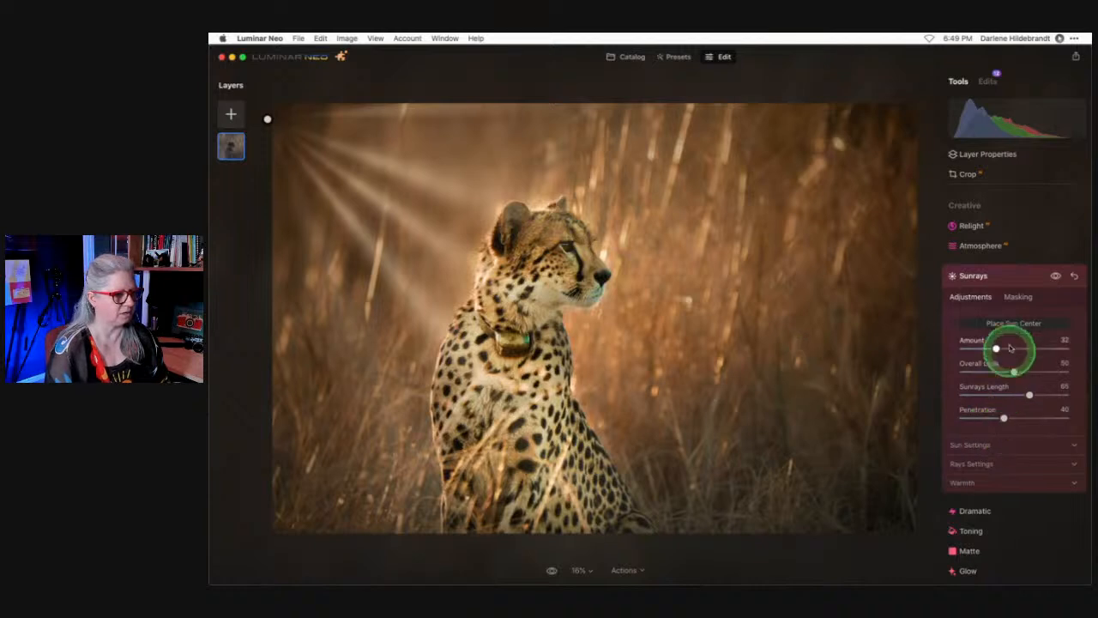
# Reduce the Number of Sunrays to 10 and set Sunrays Warmth to 49.
pyautogui.click(975, 463)
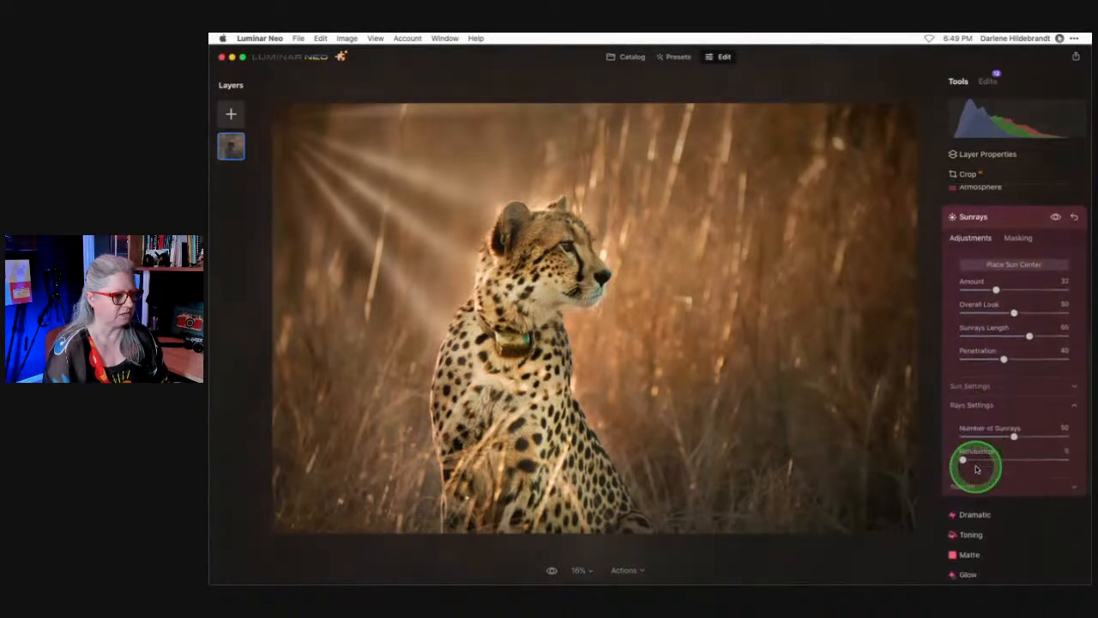
pyautogui.click(974, 393)
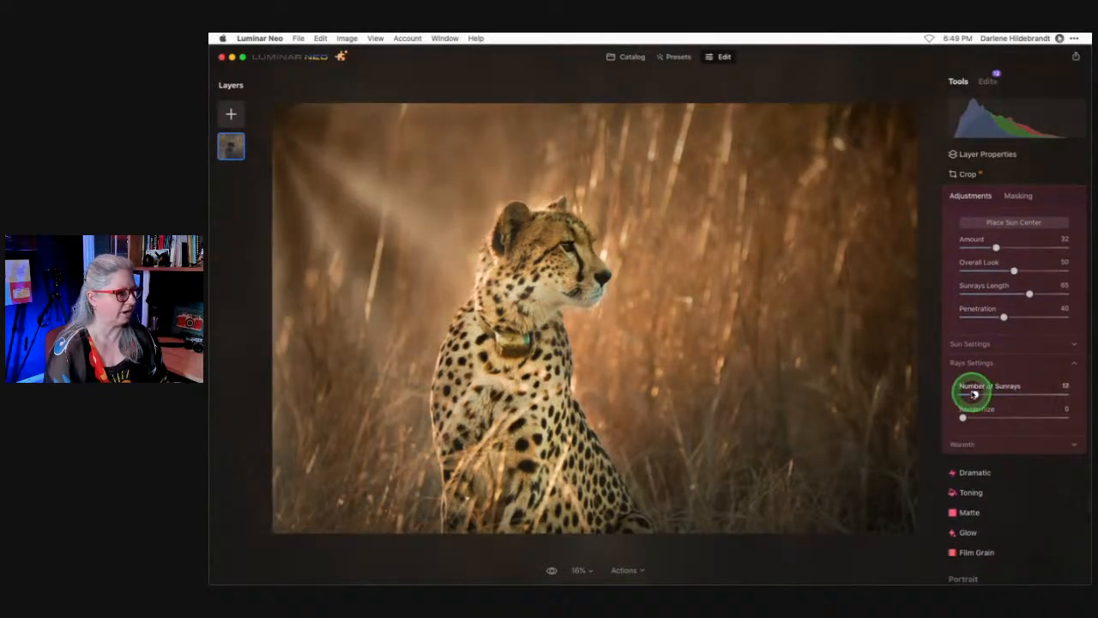
pyautogui.moveTo(975, 393); pyautogui.dragTo(972, 393)
pyautogui.click(967, 448)
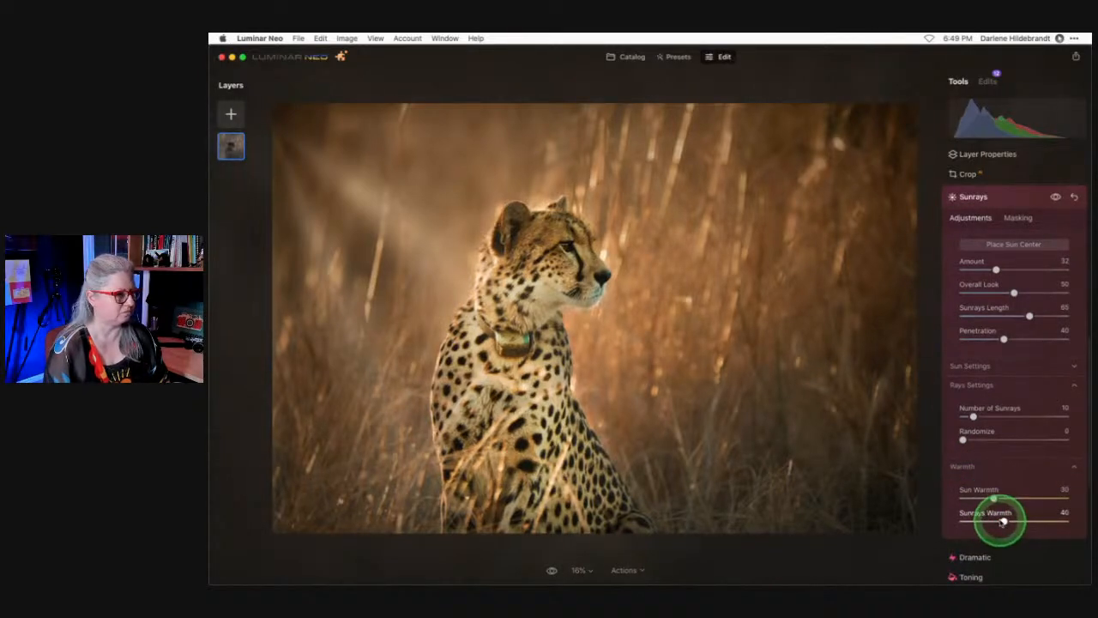
pyautogui.moveTo(1003, 522)
pyautogui.mouseDown()
pyautogui.moveTo(1069, 520)
pyautogui.moveTo(1013, 521)
pyautogui.mouseUp()
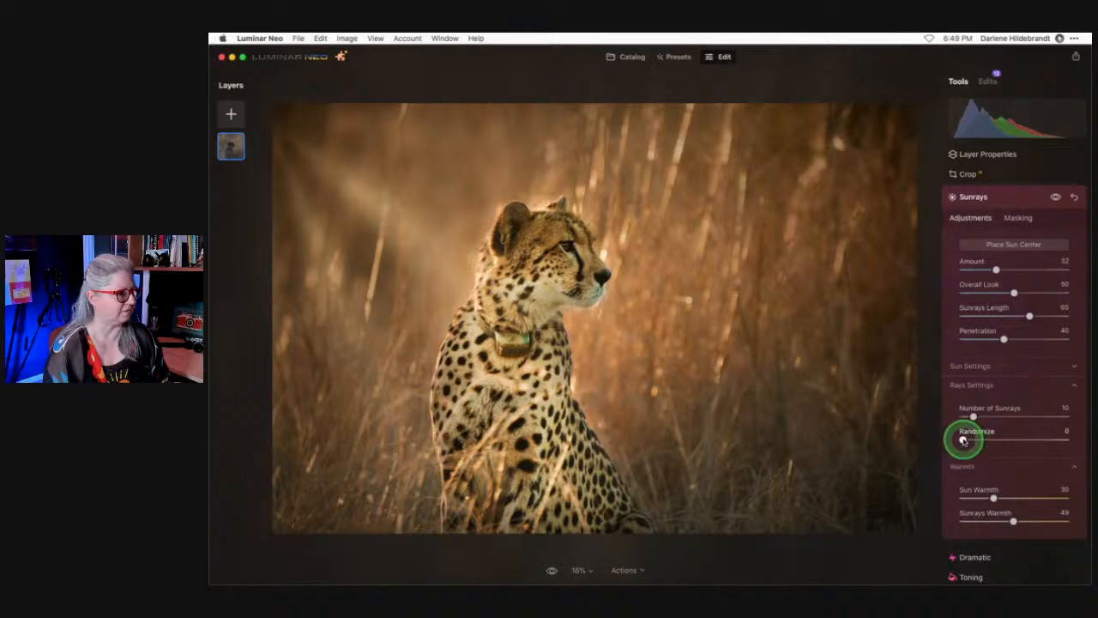
# Refine the rays with Randomize 32, Number of Sunrays 4, Sunrays Length 36 and Overall Look 32.
pyautogui.moveTo(963, 440); pyautogui.dragTo(997, 441)
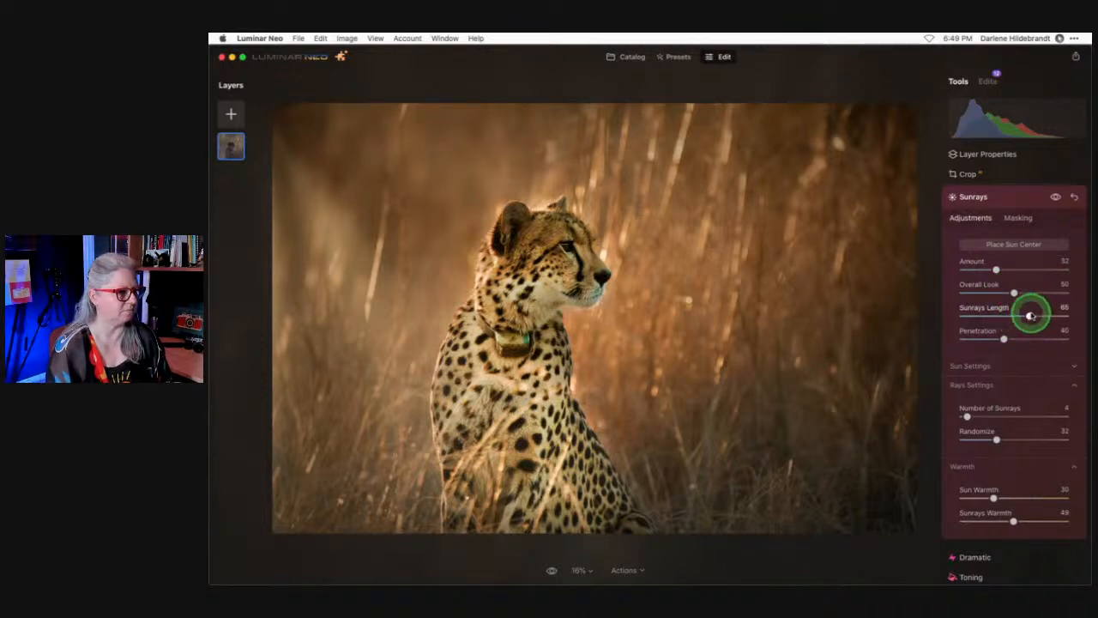
pyautogui.moveTo(1029, 315); pyautogui.dragTo(1052, 294)
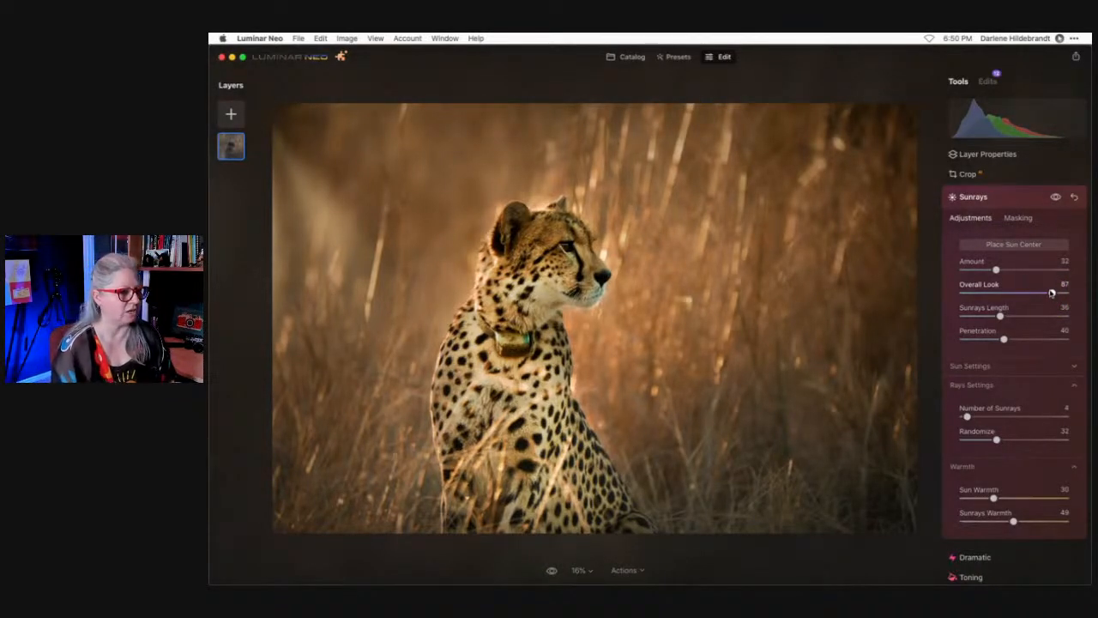
pyautogui.moveTo(1056, 292); pyautogui.dragTo(995, 292)
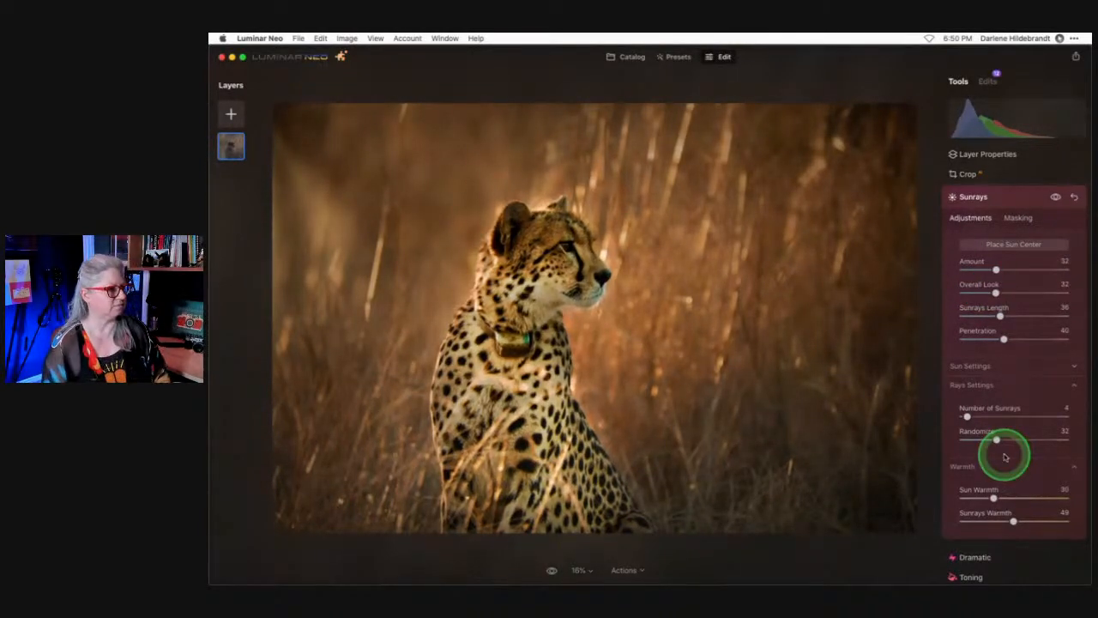
# Compare the photo with and without the Sunrays effect.
pyautogui.click(1055, 196)
pyautogui.click(1055, 197)
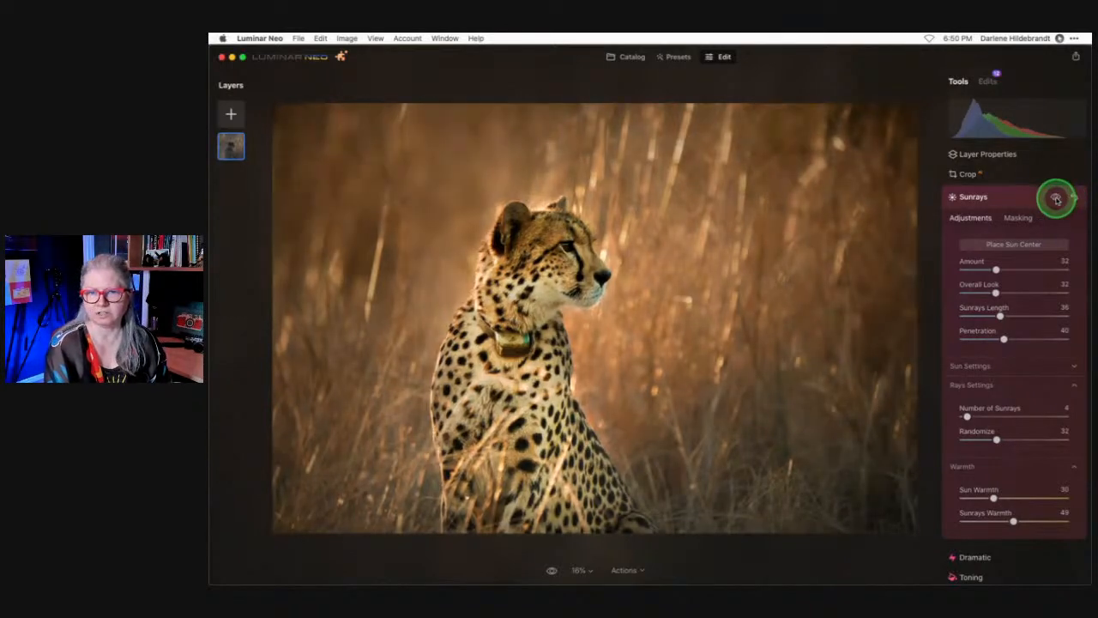
pyautogui.click(1055, 197)
pyautogui.click(1055, 197)
pyautogui.click(1055, 197)
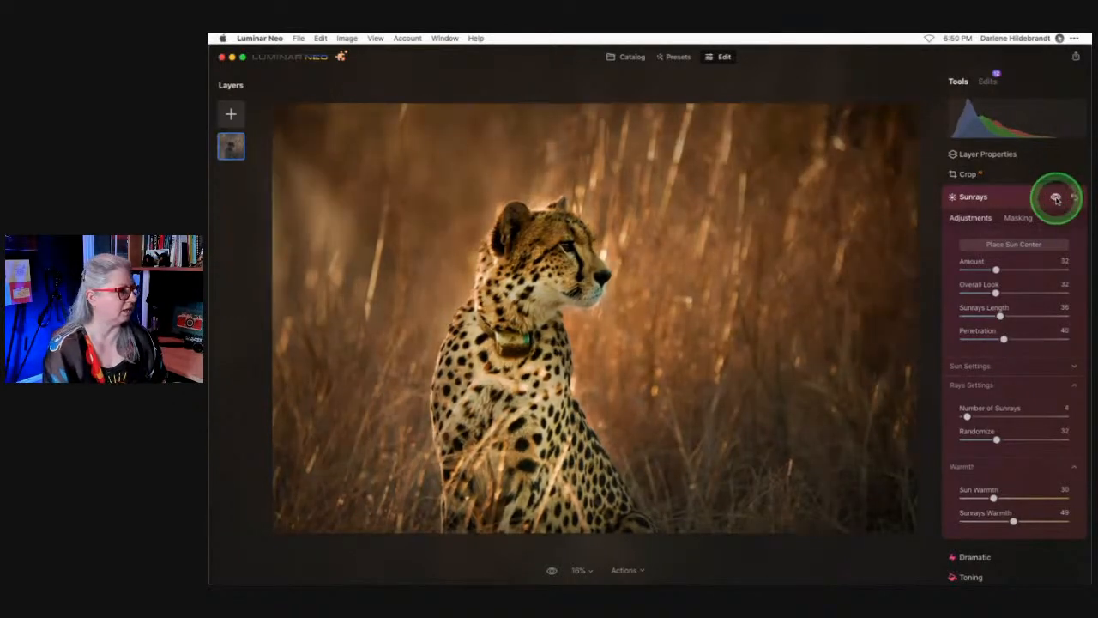
# Set the Sunrays Amount to 29 and erase the effect from the cheetah's head and neck using a mask brush at Strength 65.
pyautogui.moveTo(989, 442)
pyautogui.mouseDown()
pyautogui.moveTo(1058, 438)
pyautogui.moveTo(960, 441)
pyautogui.moveTo(996, 439)
pyautogui.mouseUp()
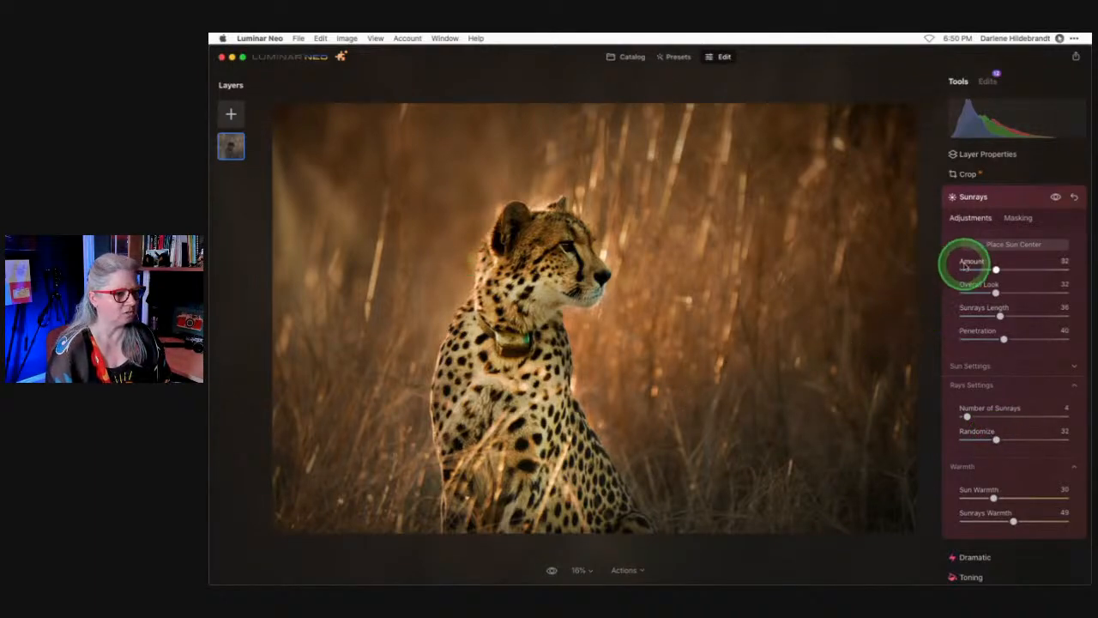
pyautogui.moveTo(995, 271)
pyautogui.mouseDown()
pyautogui.moveTo(952, 267)
pyautogui.moveTo(1039, 269)
pyautogui.moveTo(949, 270)
pyautogui.moveTo(974, 271)
pyautogui.mouseUp()
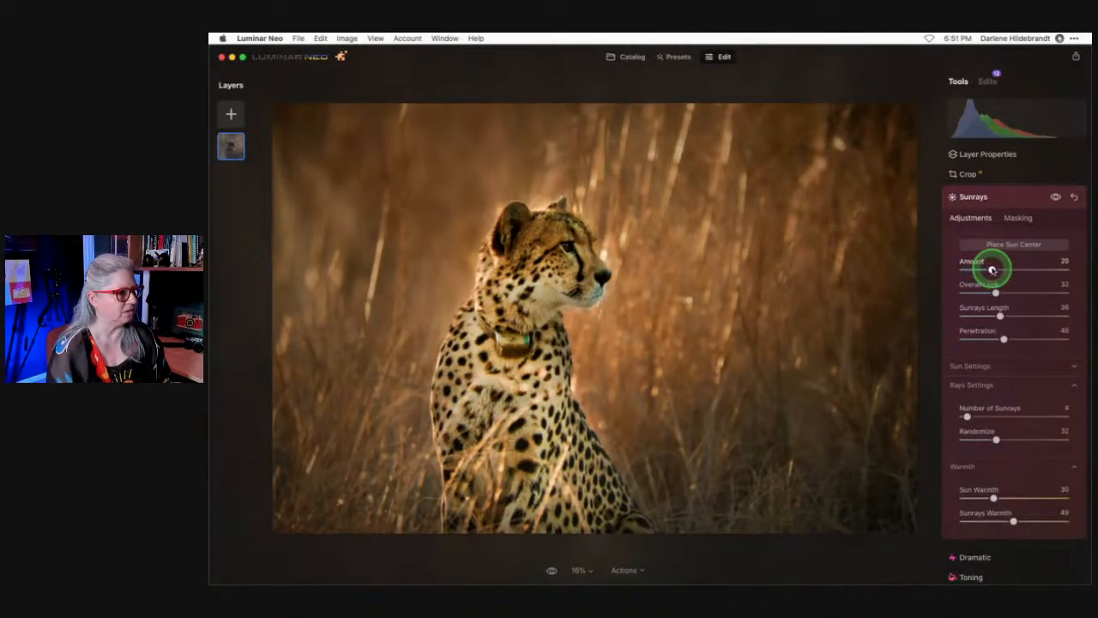
pyautogui.click(1009, 217)
pyautogui.click(970, 241)
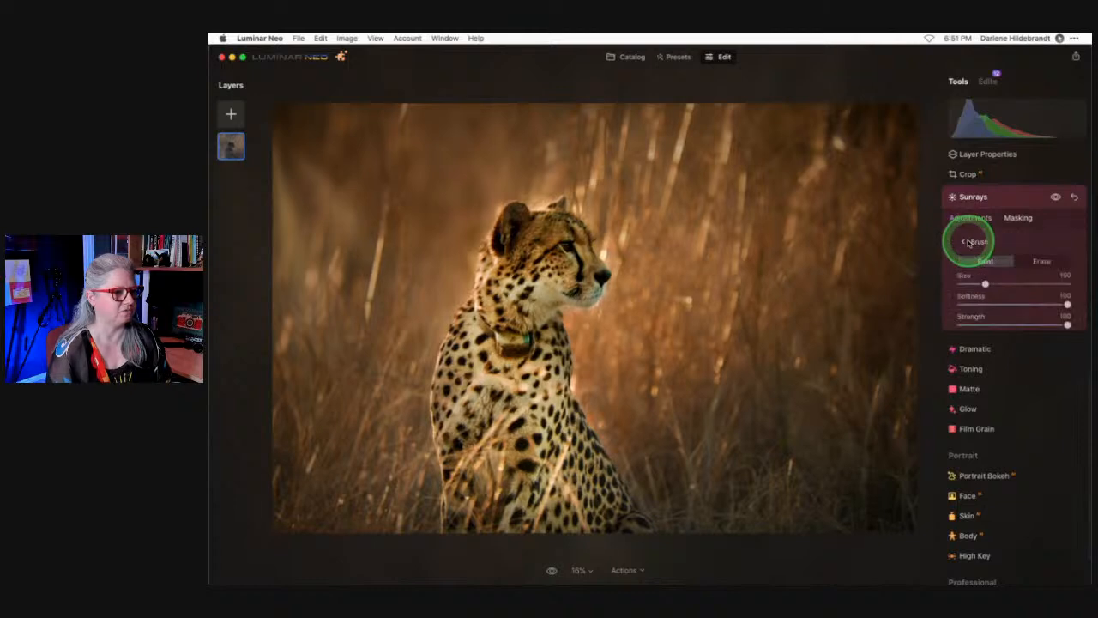
pyautogui.click(1041, 260)
pyautogui.click(1035, 323)
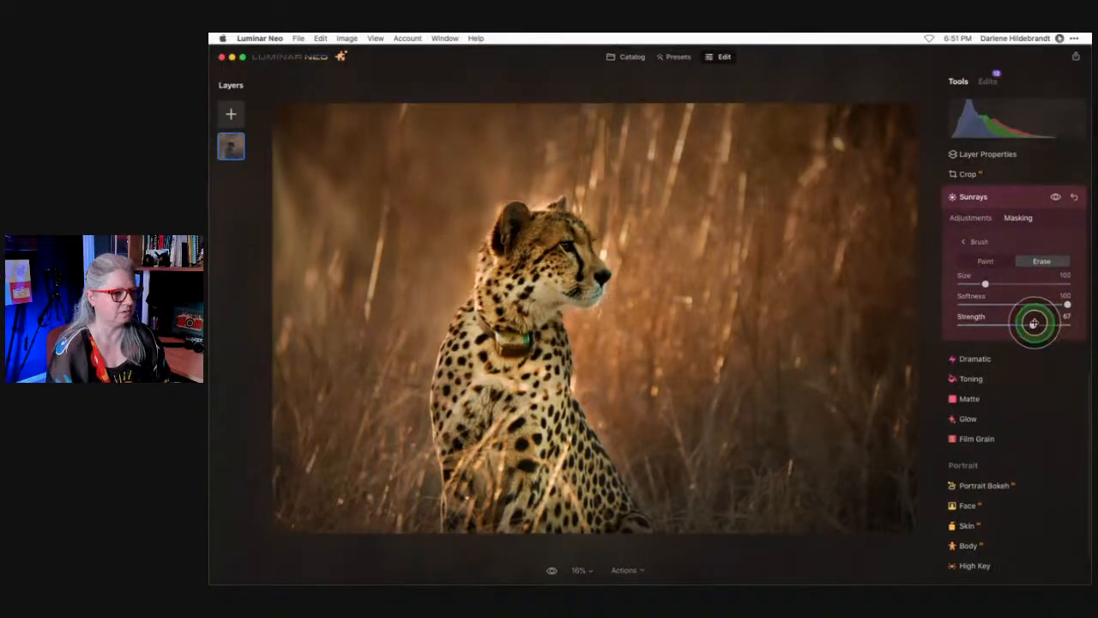
pyautogui.moveTo(1034, 323); pyautogui.dragTo(1031, 324)
pyautogui.moveTo(520, 254)
pyautogui.mouseDown()
pyautogui.moveTo(538, 281)
pyautogui.moveTo(547, 248)
pyautogui.moveTo(581, 294)
pyautogui.moveTo(587, 279)
pyautogui.moveTo(566, 238)
pyautogui.moveTo(523, 234)
pyautogui.moveTo(479, 307)
pyautogui.moveTo(515, 240)
pyautogui.moveTo(549, 219)
pyautogui.moveTo(588, 261)
pyautogui.moveTo(548, 231)
pyautogui.moveTo(499, 324)
pyautogui.moveTo(527, 300)
pyautogui.mouseUp()
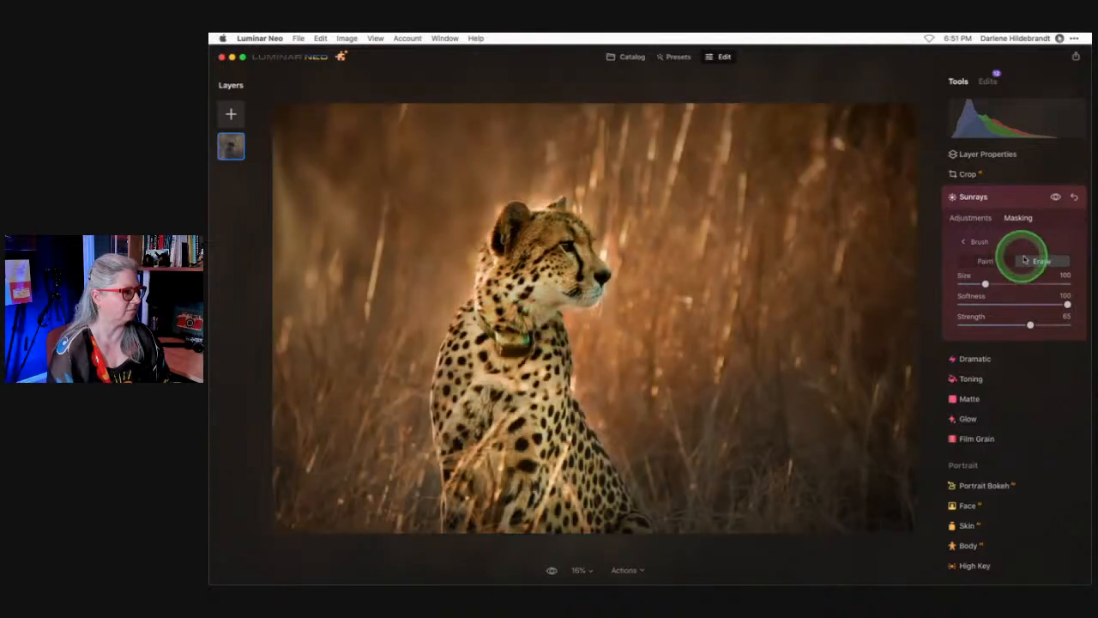
# Compare the photo with and without the masked Sunrays effect and close the Sunrays tool.
pyautogui.click(975, 218)
pyautogui.click(1055, 197)
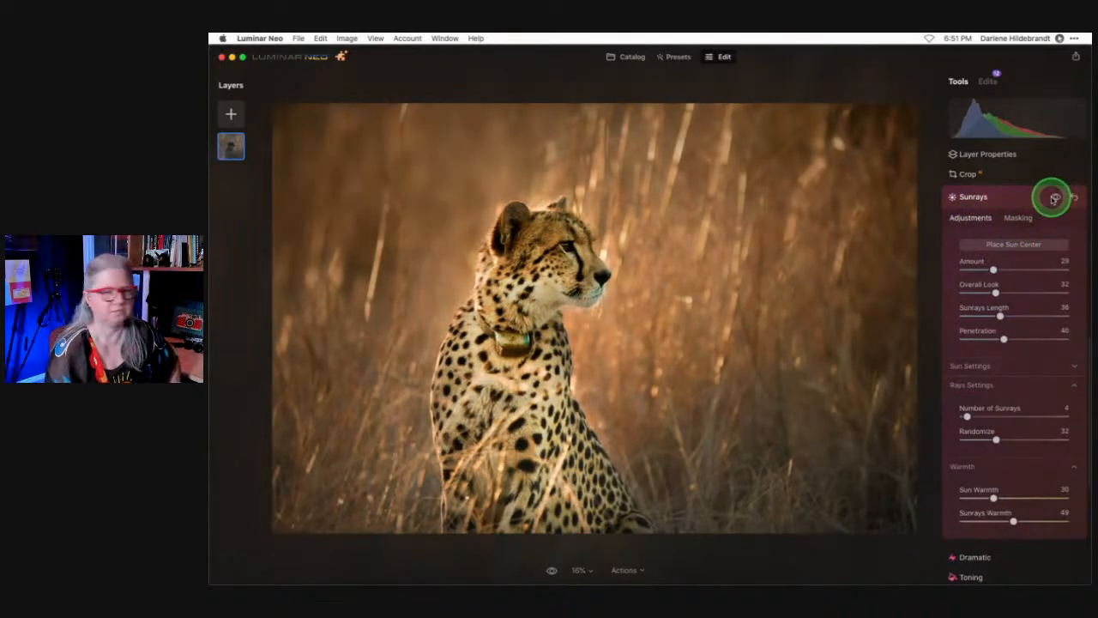
pyautogui.click(1054, 198)
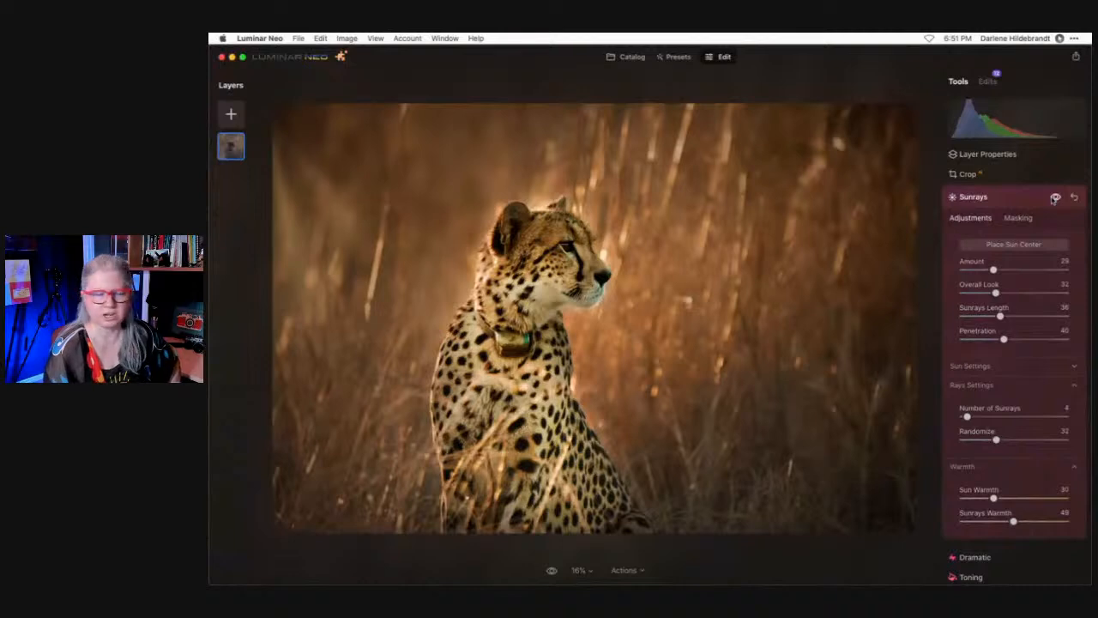
pyautogui.click(1055, 198)
pyautogui.click(1055, 198)
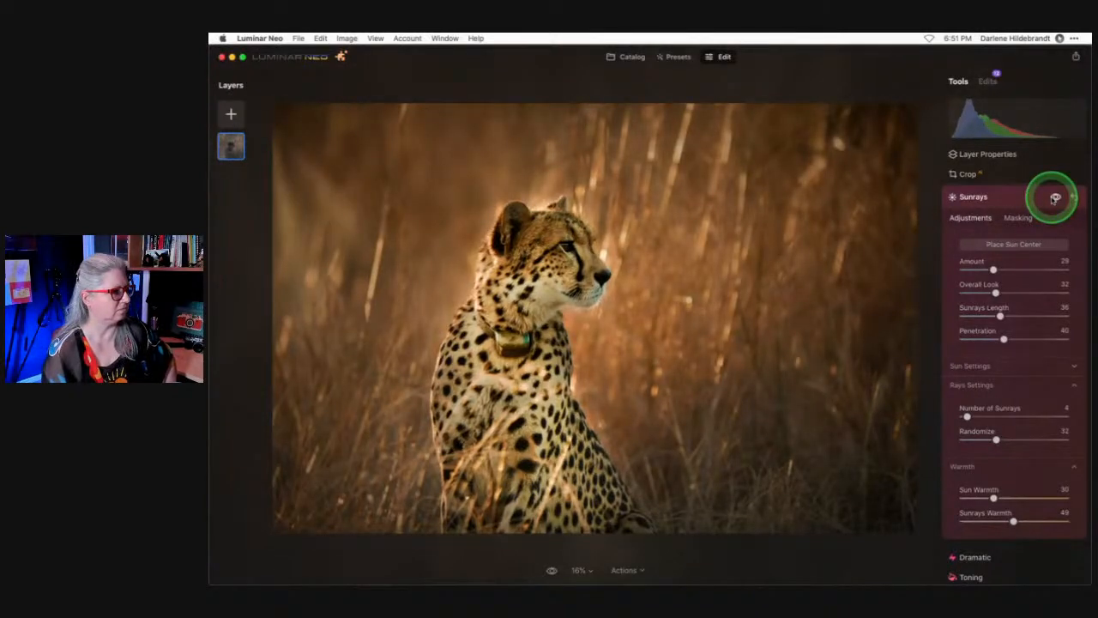
pyautogui.click(1030, 246)
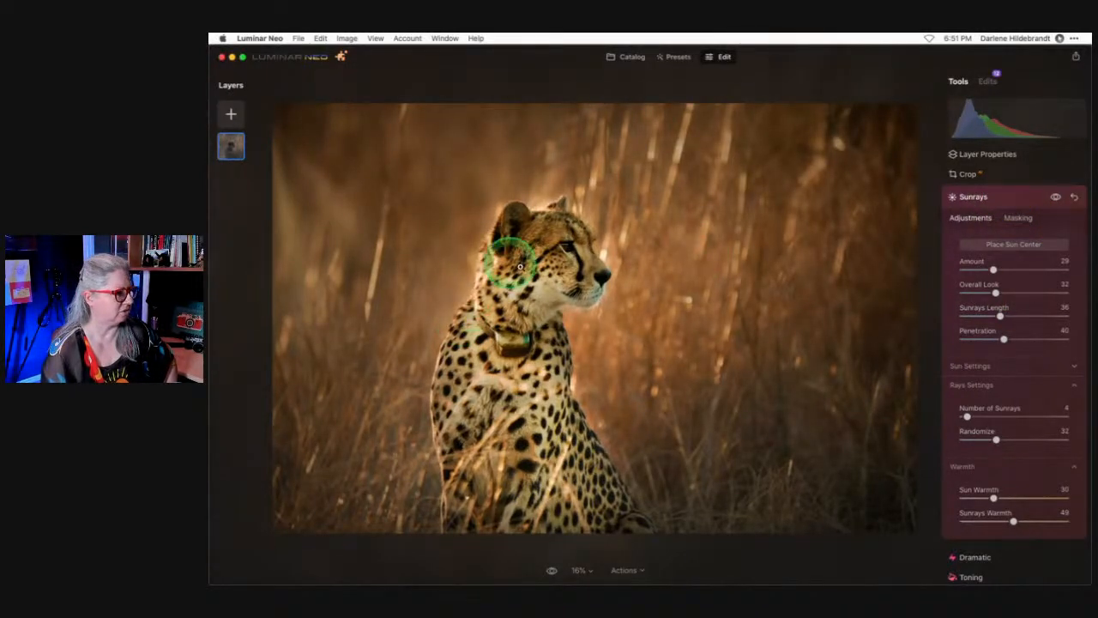
pyautogui.click(1012, 202)
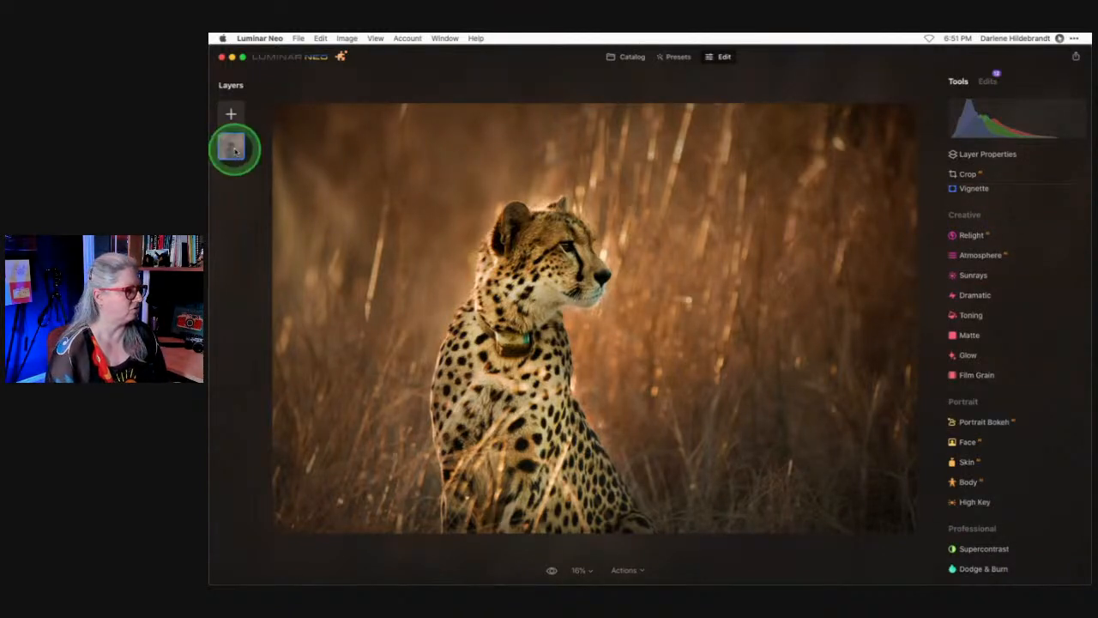
# Erase the bright slanted grass stalk in the background left of the cheetah with the Erase tool at size 20.
pyautogui.scroll(5, 1012, 283)
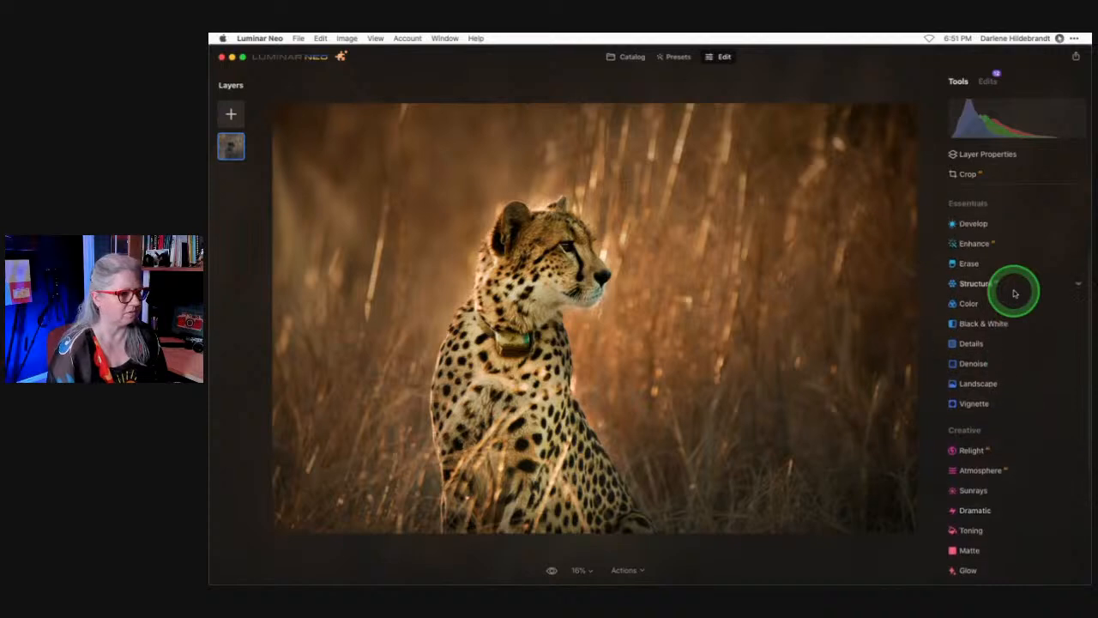
pyautogui.click(984, 263)
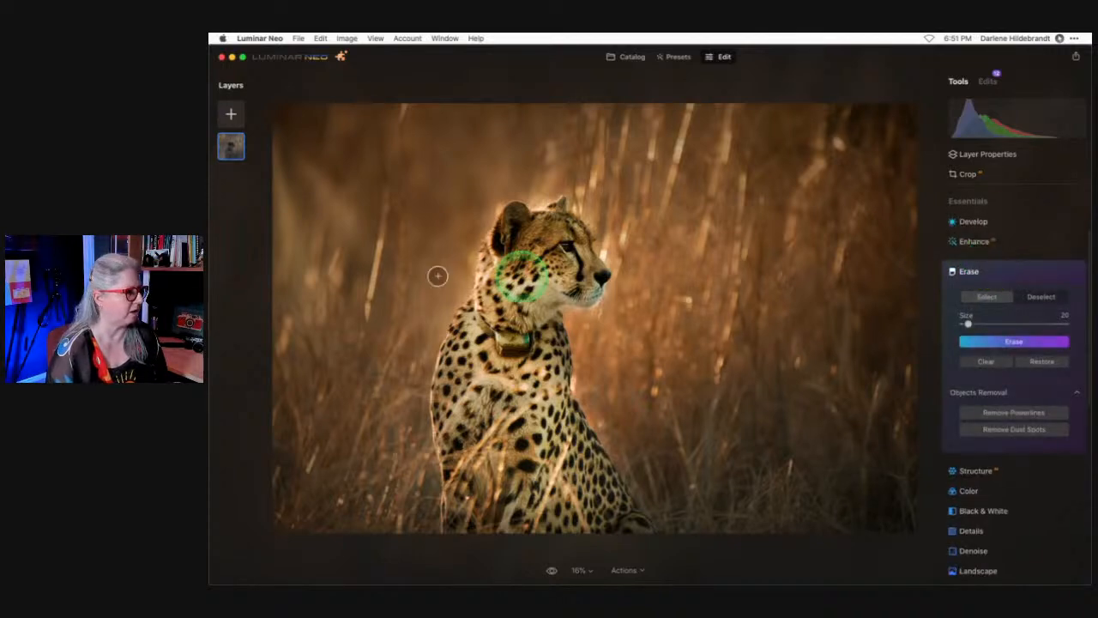
pyautogui.moveTo(367, 319); pyautogui.dragTo(380, 204)
pyautogui.click(988, 339)
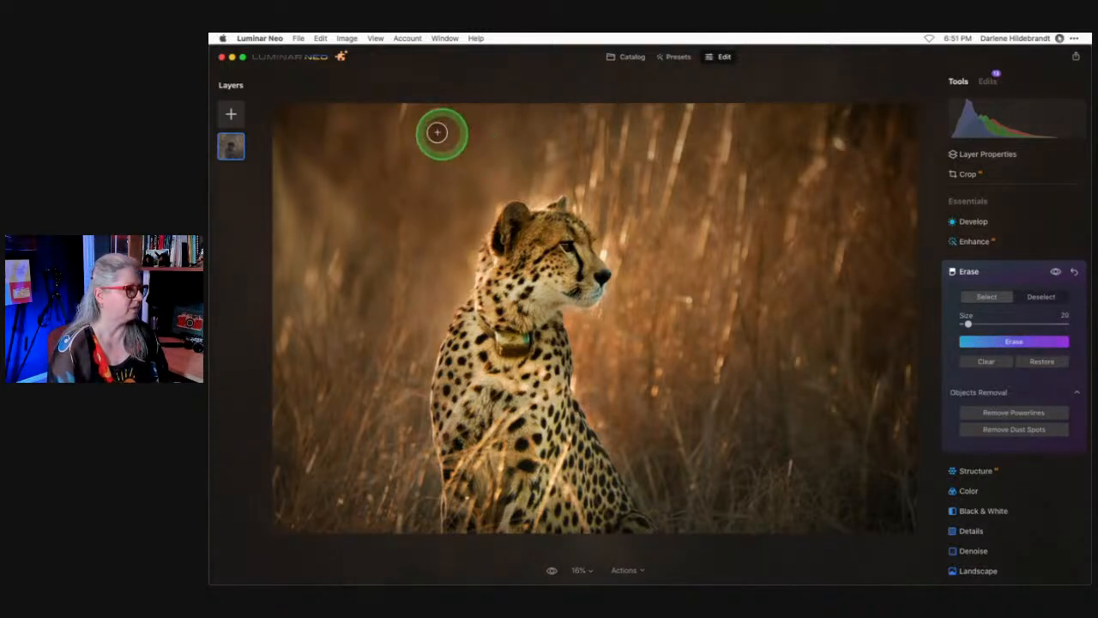
# Erase the grass tip at the photo's top edge and the bright spot near its upper-right corner.
pyautogui.click(403, 103)
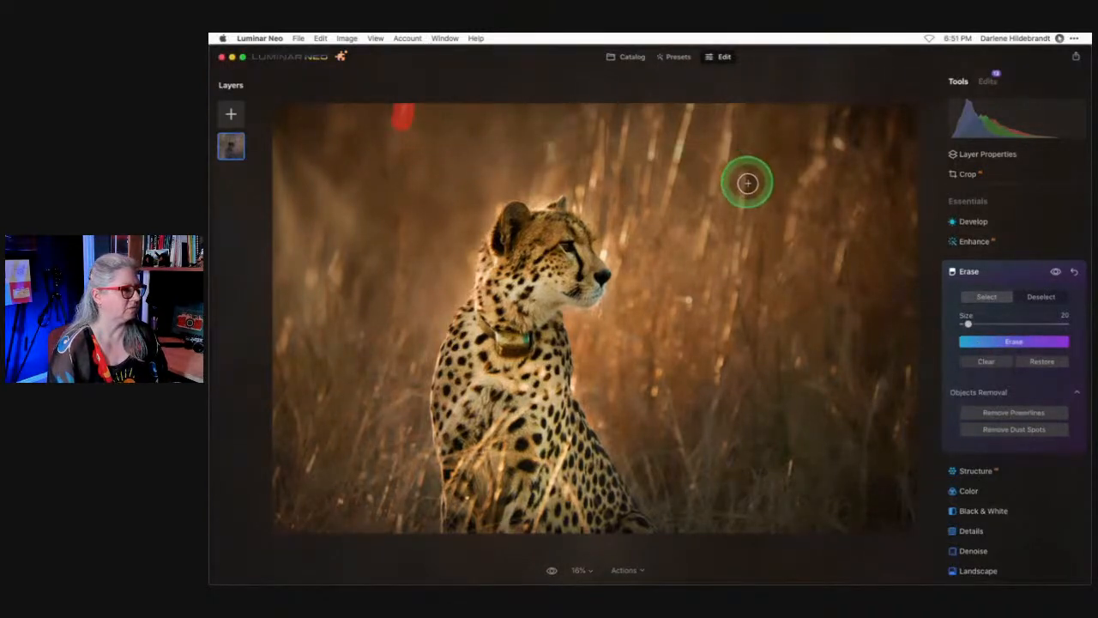
pyautogui.click(834, 141)
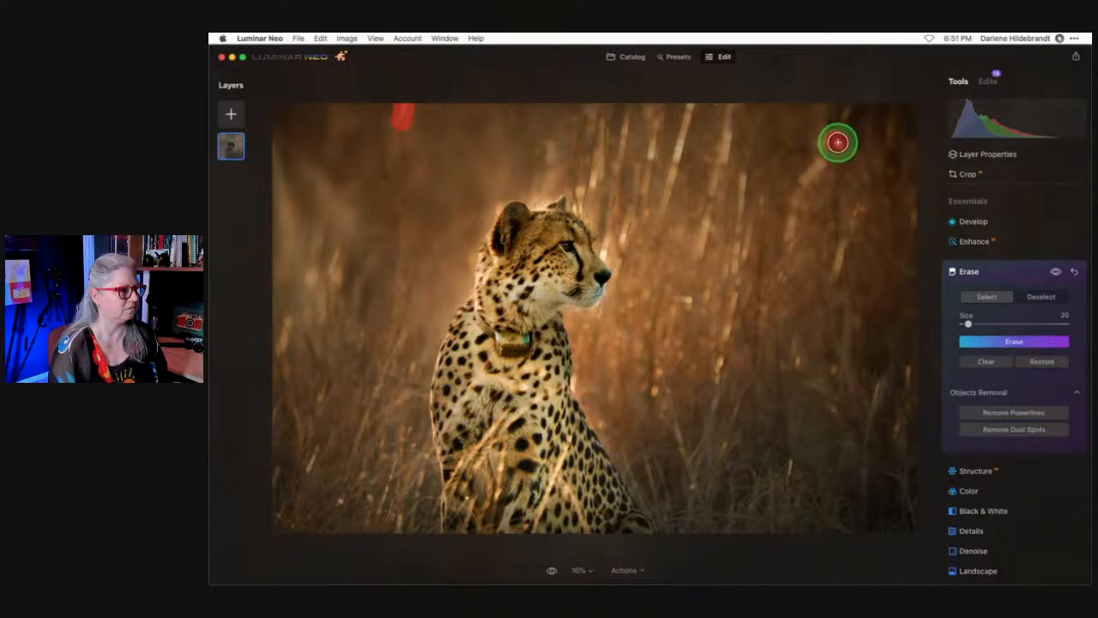
pyautogui.click(994, 342)
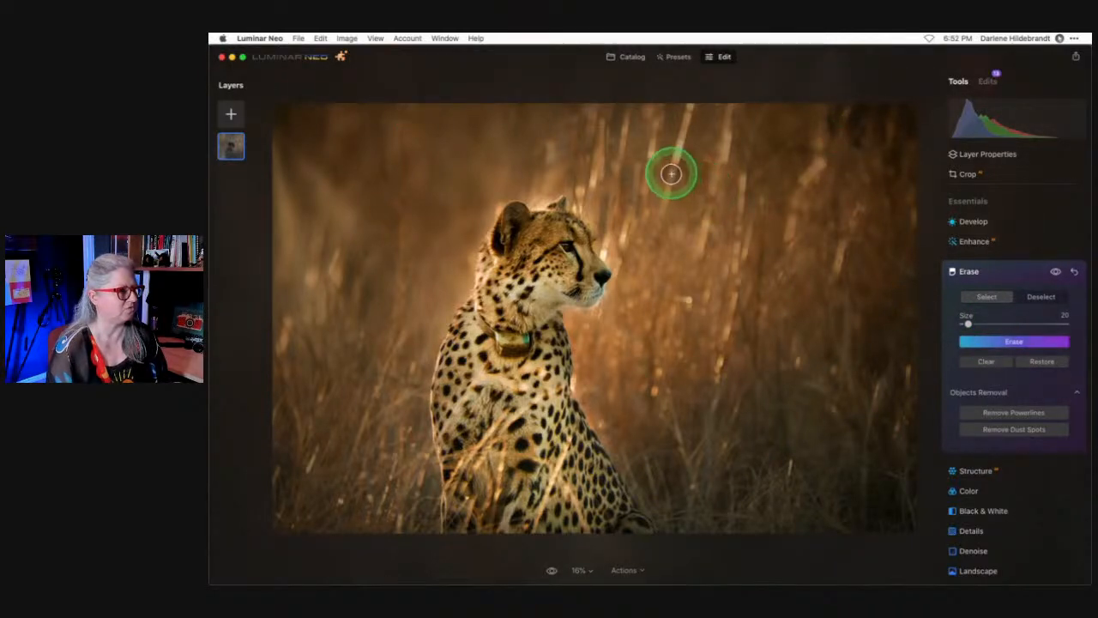
# Erase the bright grass stalk above and right of the cheetah's head and the light spot right of its muzzle.
pyautogui.moveTo(671, 175)
pyautogui.mouseDown()
pyautogui.moveTo(662, 214)
pyautogui.moveTo(690, 108)
pyautogui.mouseUp()
pyautogui.click(1014, 341)
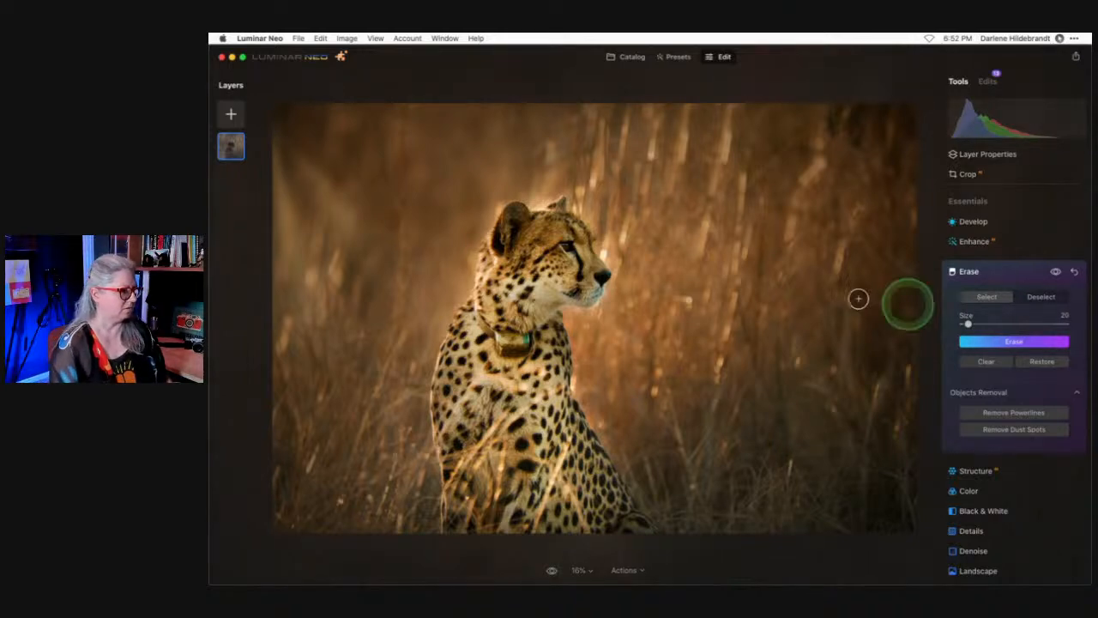
pyautogui.click(688, 300)
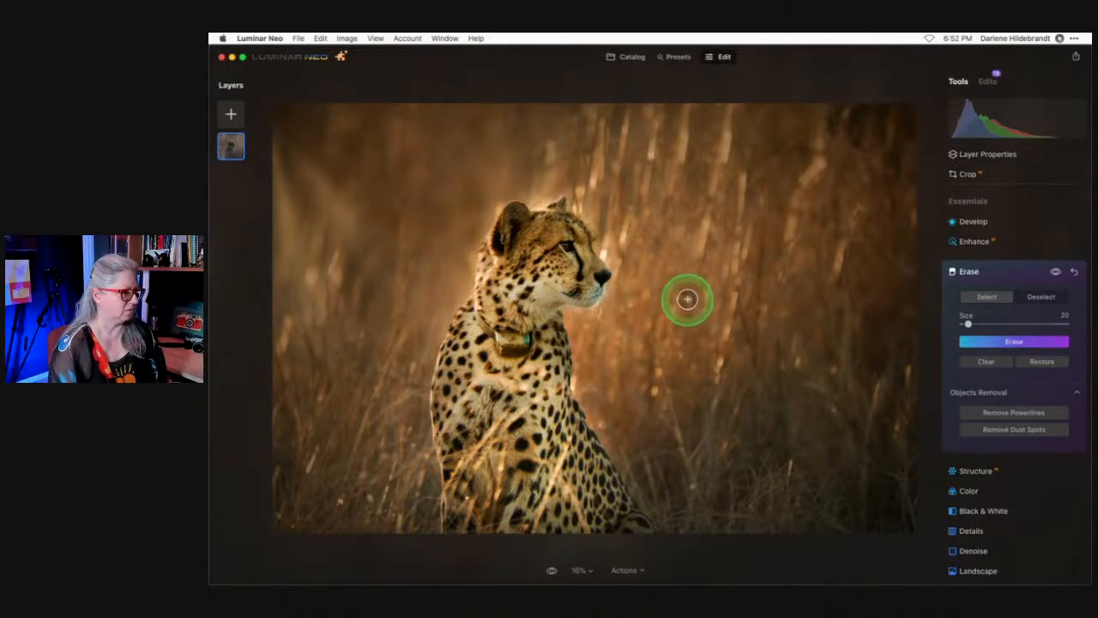
pyautogui.click(1010, 342)
# Erase the bright highlight in the background just above the cheetah's nose.
pyautogui.press('super+=')
pyautogui.press('super+=')
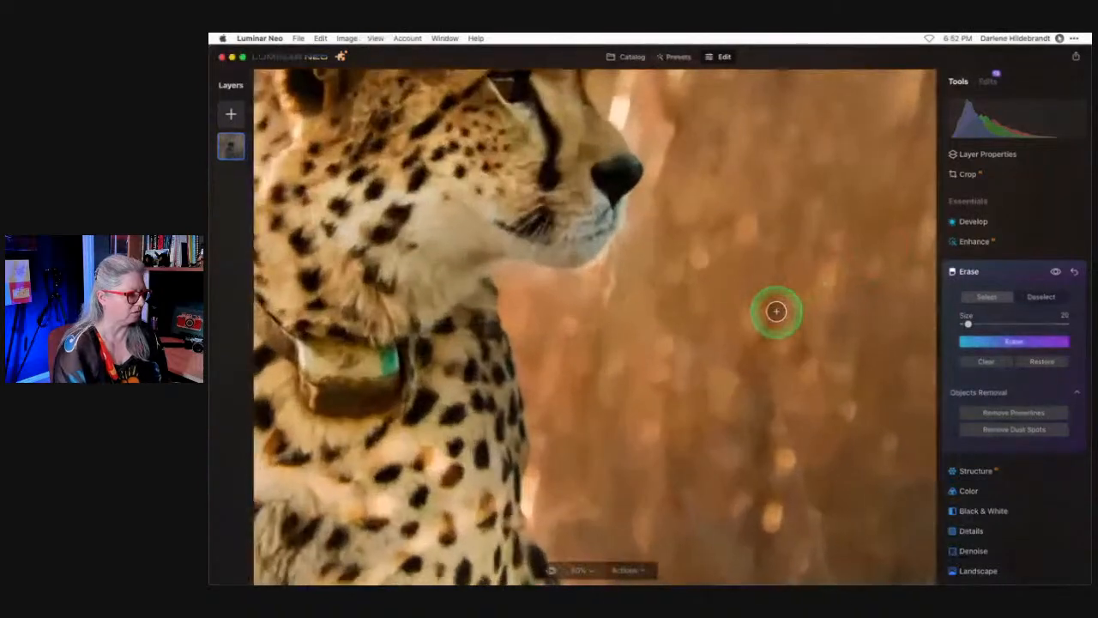
pyautogui.scroll(5, 671, 310)
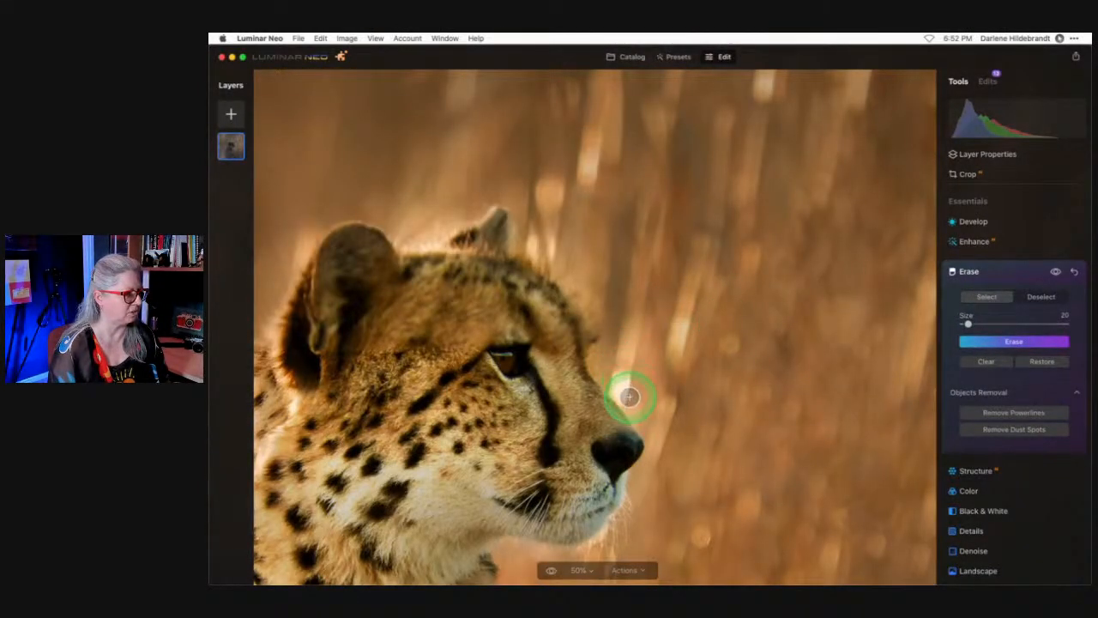
pyautogui.moveTo(628, 378)
pyautogui.mouseDown()
pyautogui.moveTo(610, 390)
pyautogui.moveTo(613, 372)
pyautogui.moveTo(633, 380)
pyautogui.mouseUp()
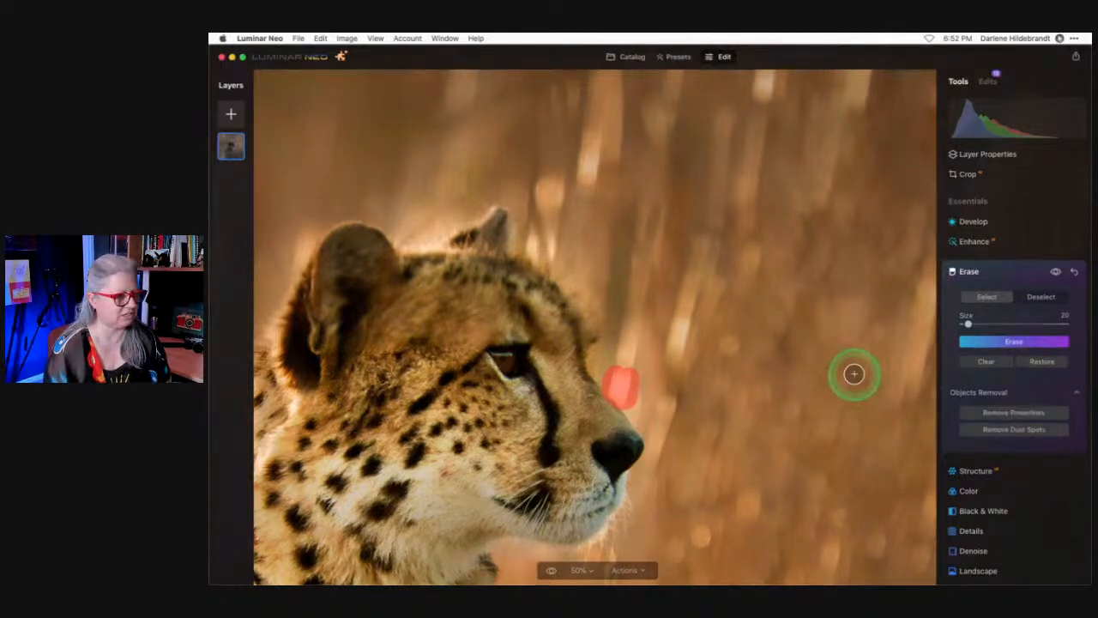
pyautogui.click(994, 341)
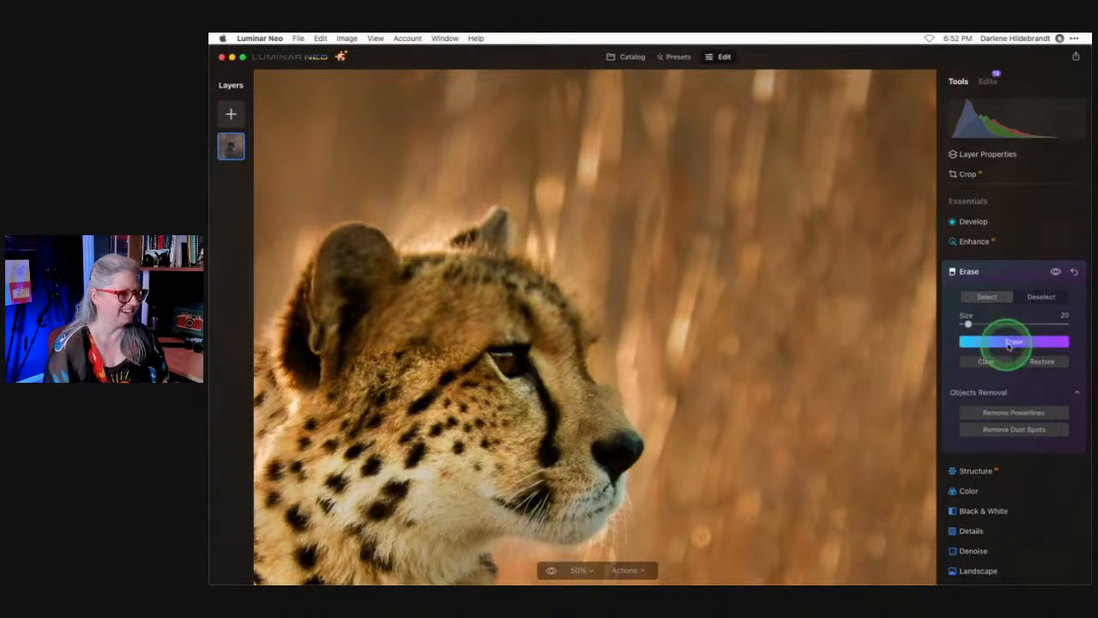
# Erase the leftover pieces of the highlight along the bridge of the cheetah's nose.
pyautogui.moveTo(629, 351)
pyautogui.mouseDown()
pyautogui.moveTo(627, 397)
pyautogui.moveTo(587, 345)
pyautogui.moveTo(608, 384)
pyautogui.moveTo(624, 373)
pyautogui.moveTo(595, 347)
pyautogui.moveTo(612, 404)
pyautogui.mouseUp()
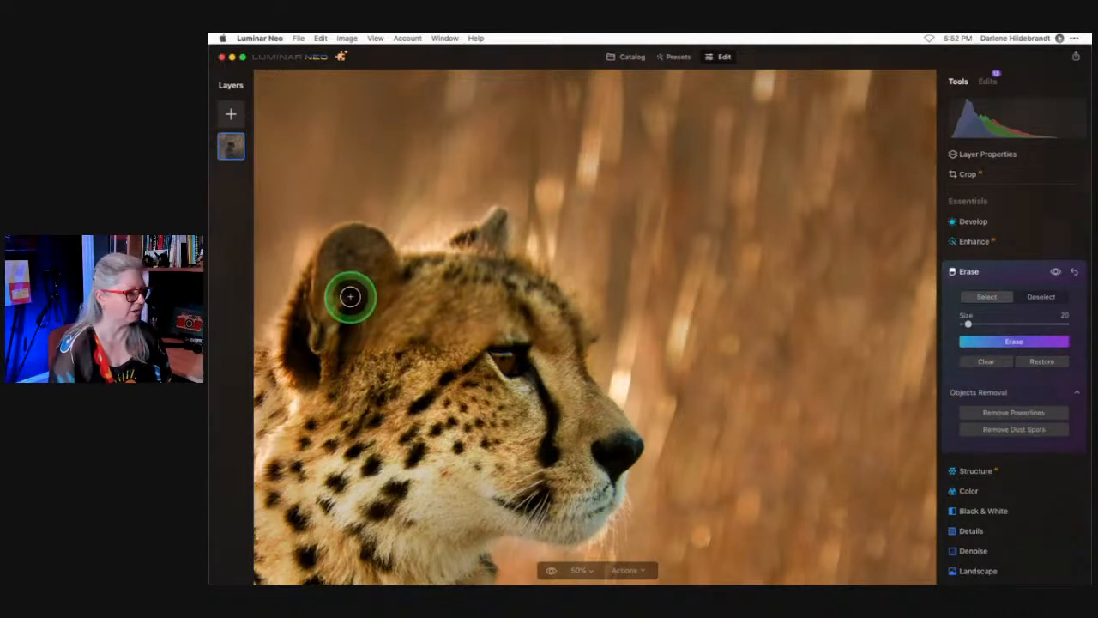
pyautogui.moveTo(629, 367)
pyautogui.mouseDown()
pyautogui.moveTo(626, 387)
pyautogui.moveTo(625, 375)
pyautogui.mouseUp()
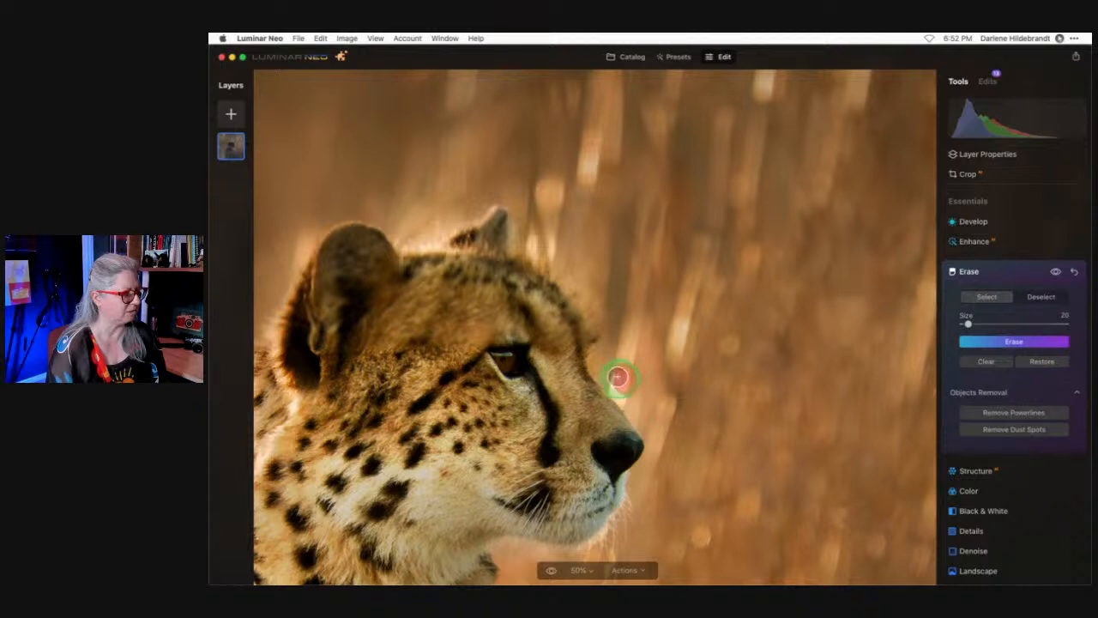
pyautogui.click(973, 343)
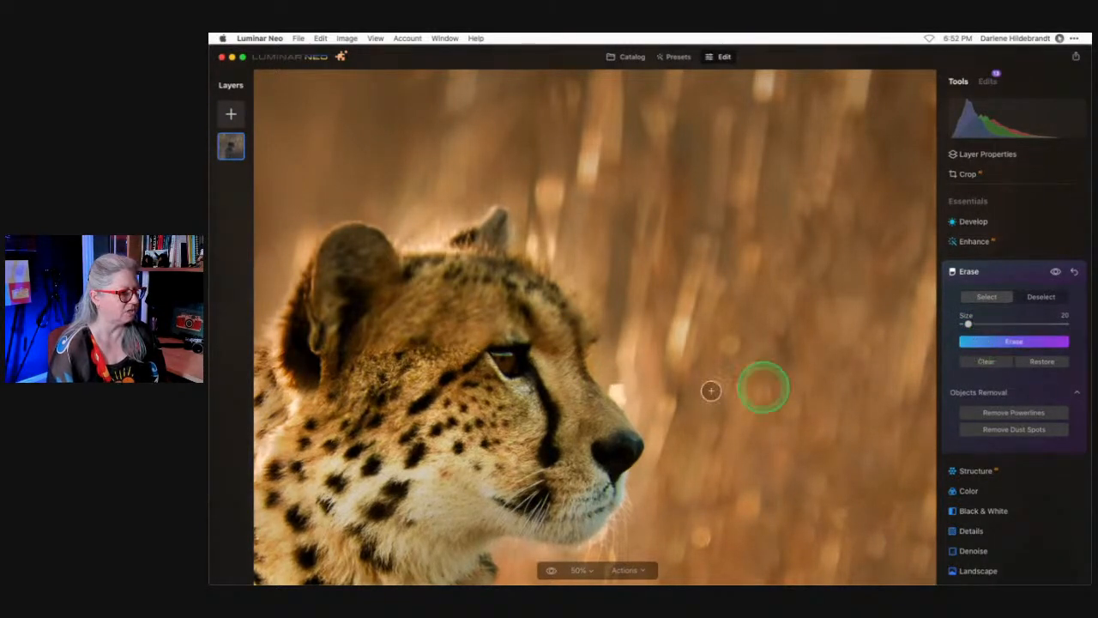
pyautogui.moveTo(608, 385); pyautogui.dragTo(626, 399)
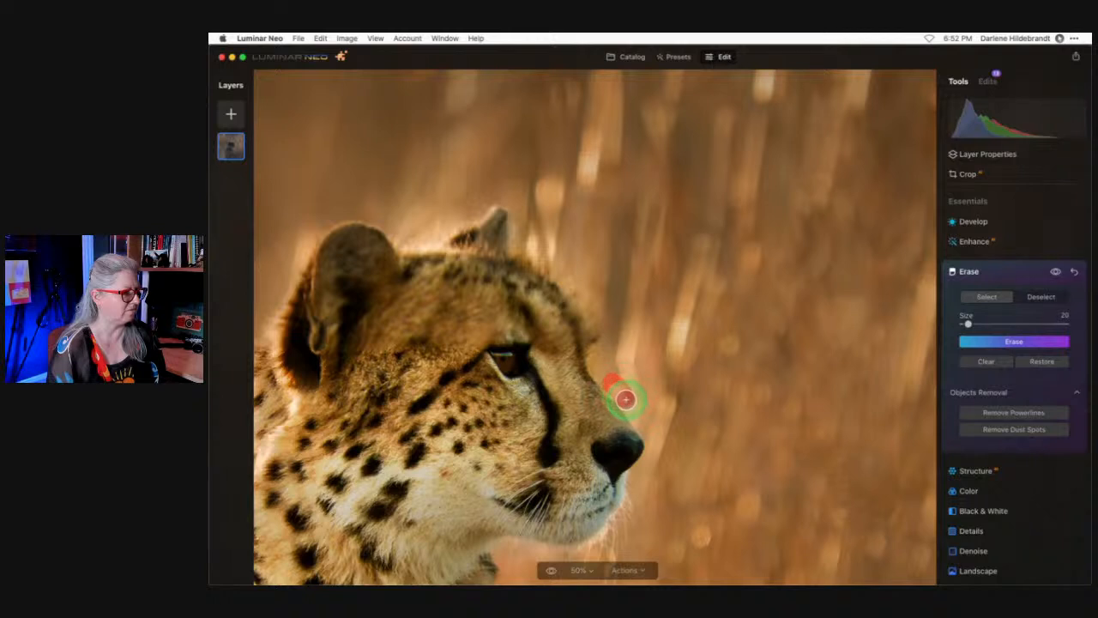
pyautogui.click(1022, 342)
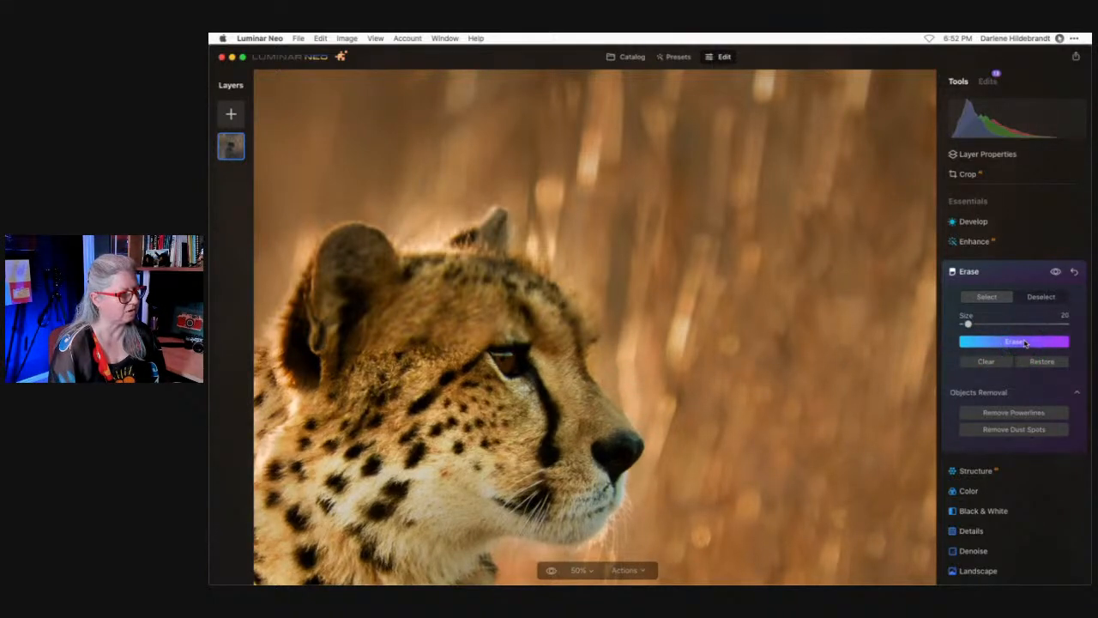
# Erase the remaining light patches in the background beside the cheetah's forehead and nose.
pyautogui.moveTo(635, 365)
pyautogui.mouseDown()
pyautogui.moveTo(619, 356)
pyautogui.moveTo(633, 358)
pyautogui.mouseUp()
pyautogui.click(642, 389)
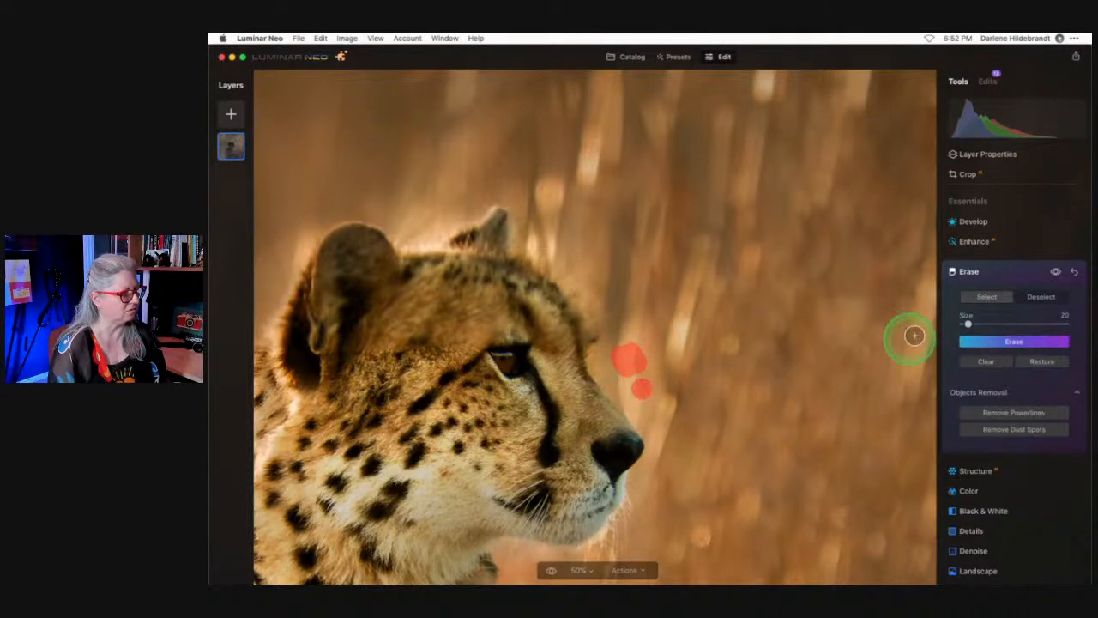
pyautogui.click(965, 341)
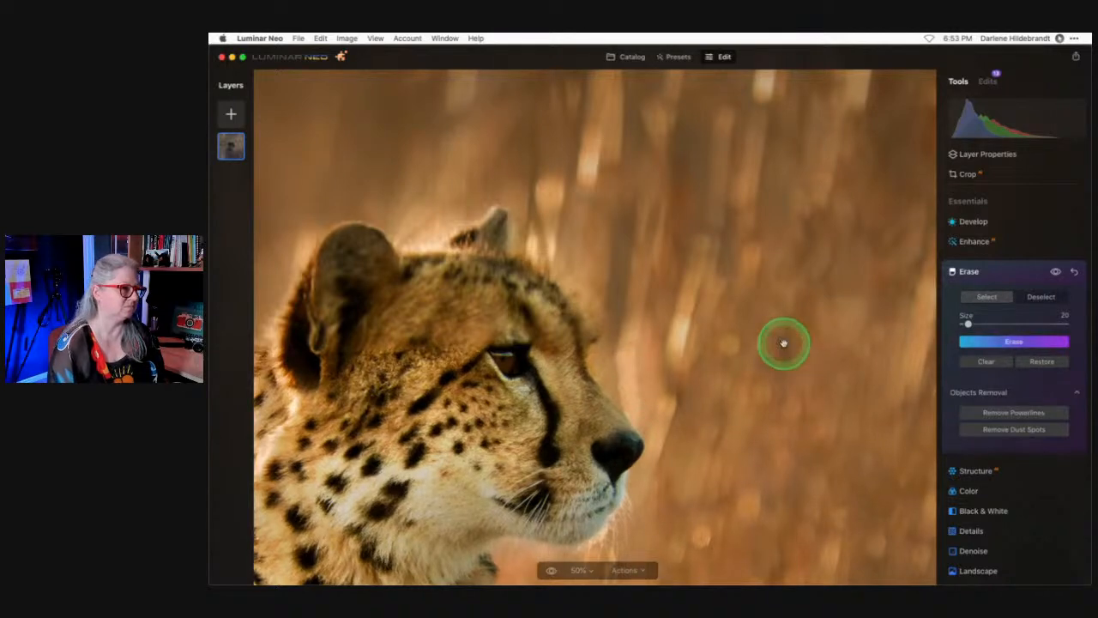
pyautogui.press('super+0')
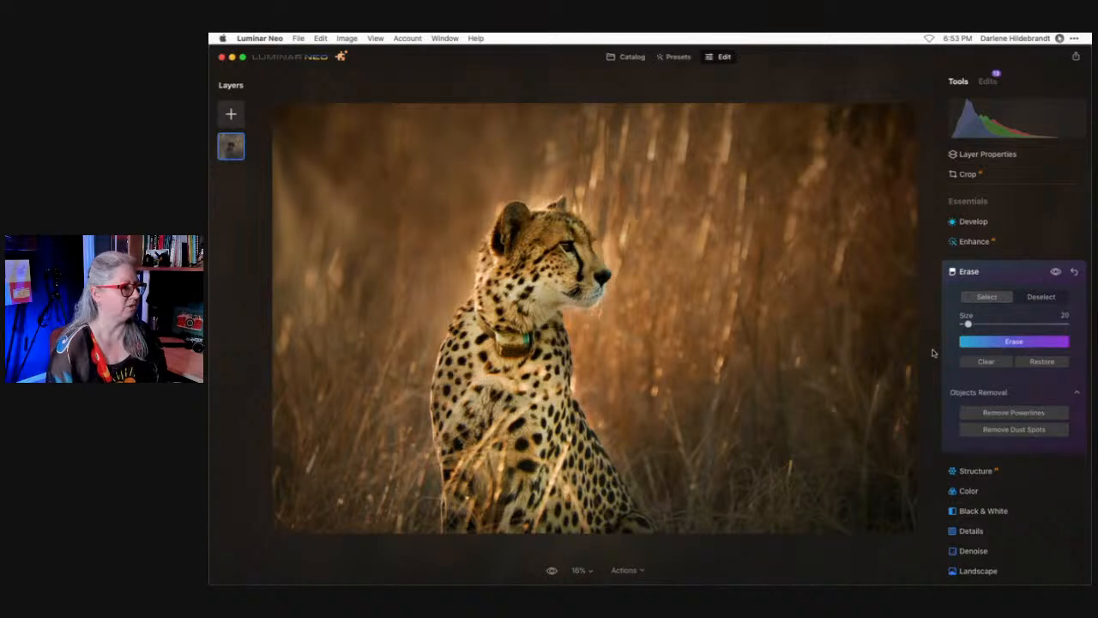
# Erase the bright grass streak in front of the cheetah's forehead and close the Erase tool.
pyautogui.moveTo(608, 252); pyautogui.dragTo(622, 230)
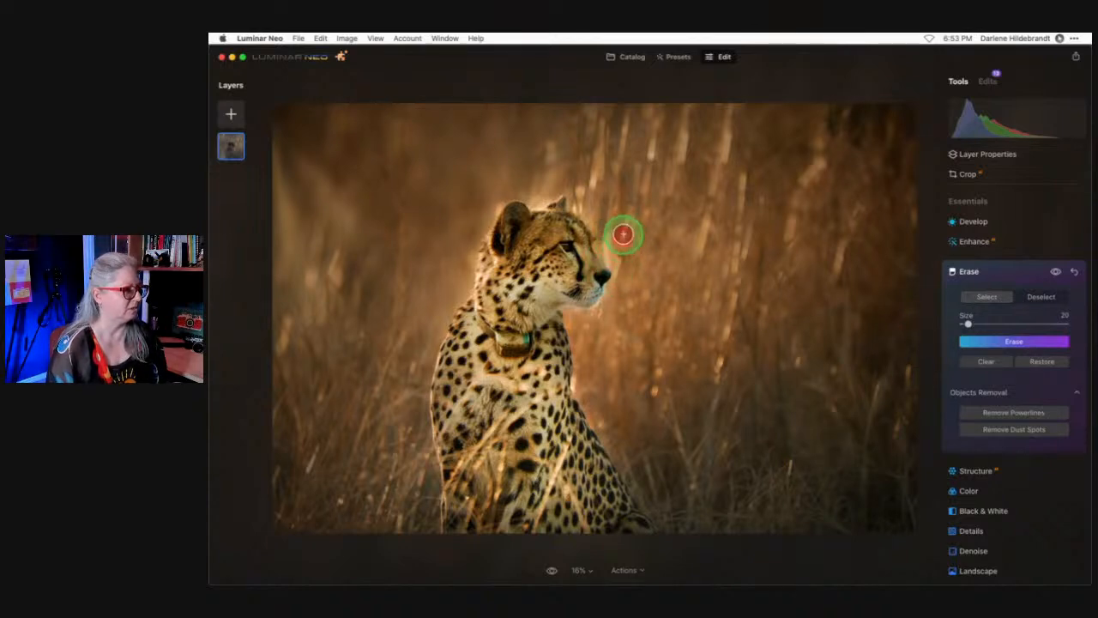
pyautogui.click(1002, 361)
pyautogui.click(1009, 343)
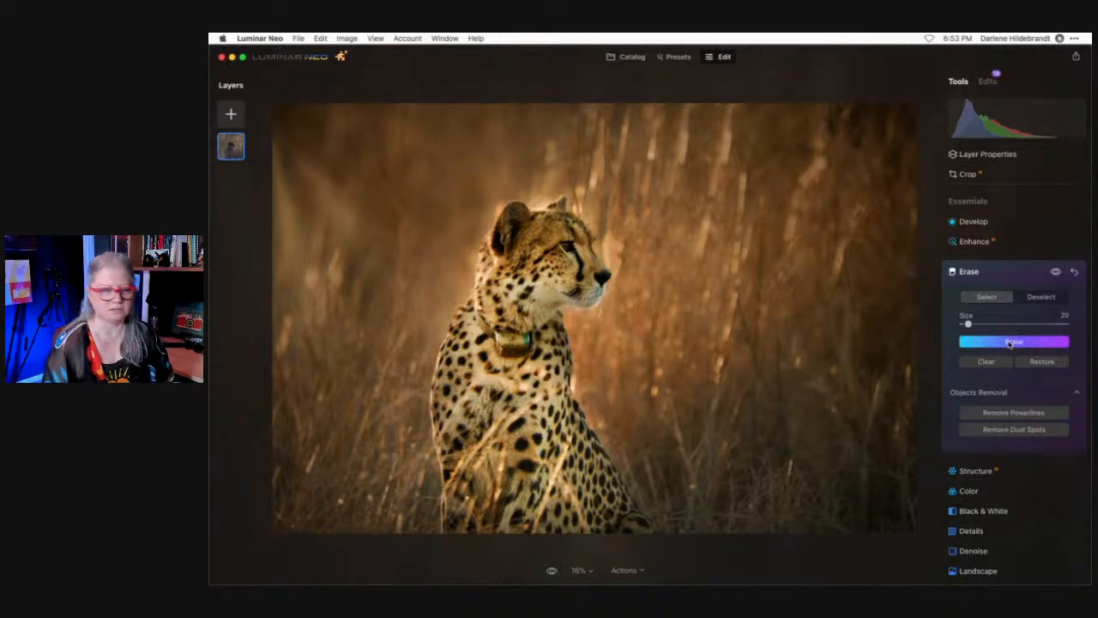
pyautogui.click(1004, 275)
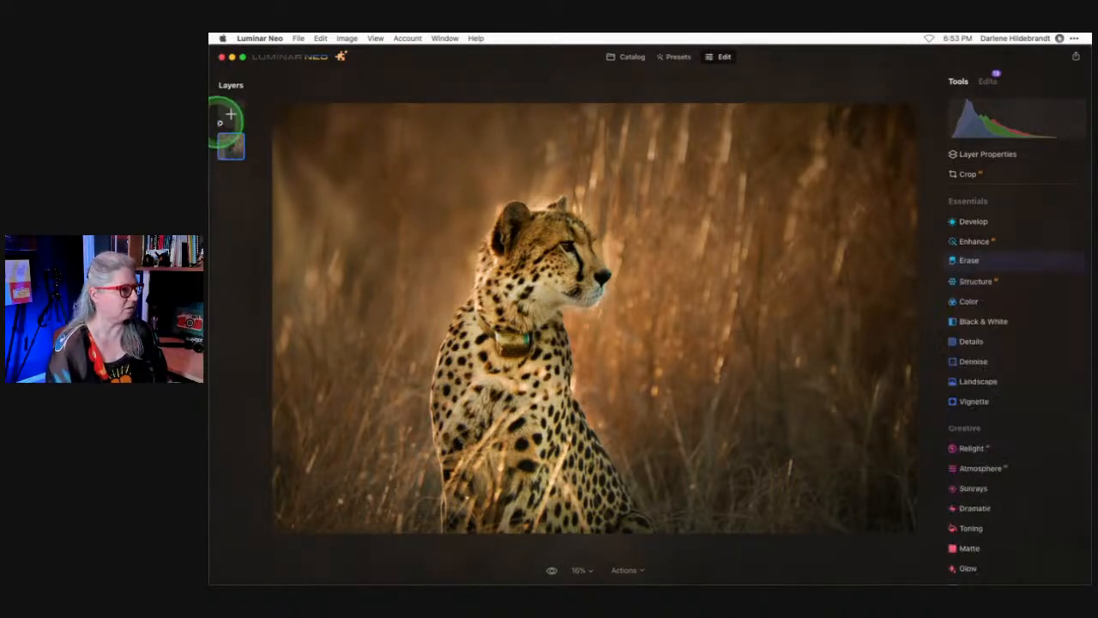
# Duplicate the cheetah photo layer.
pyautogui.click(230, 148)
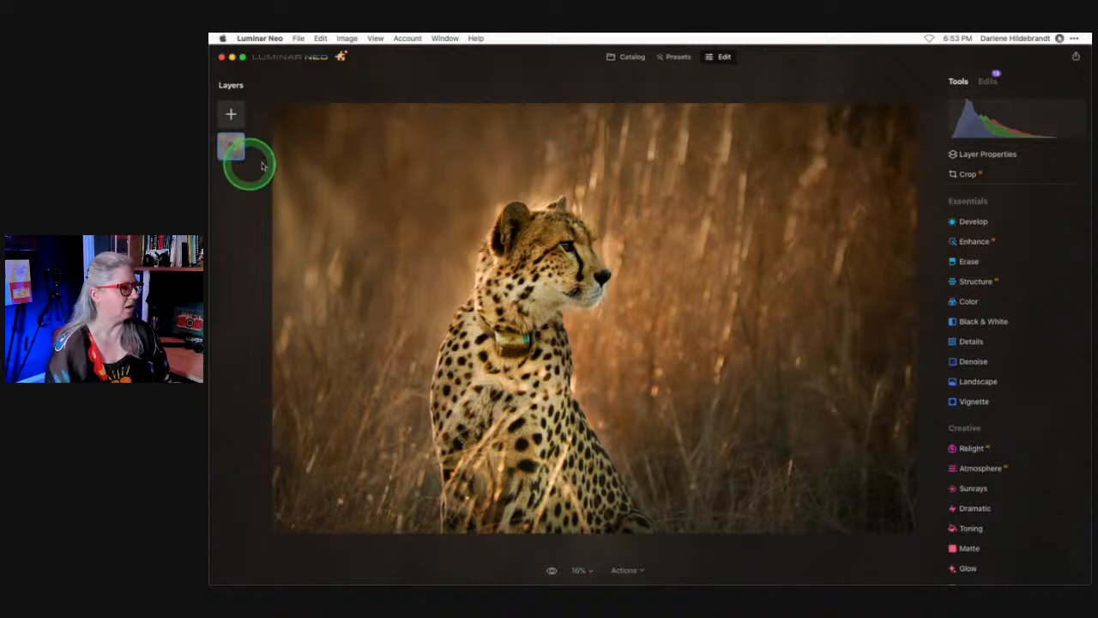
pyautogui.click(782, 192)
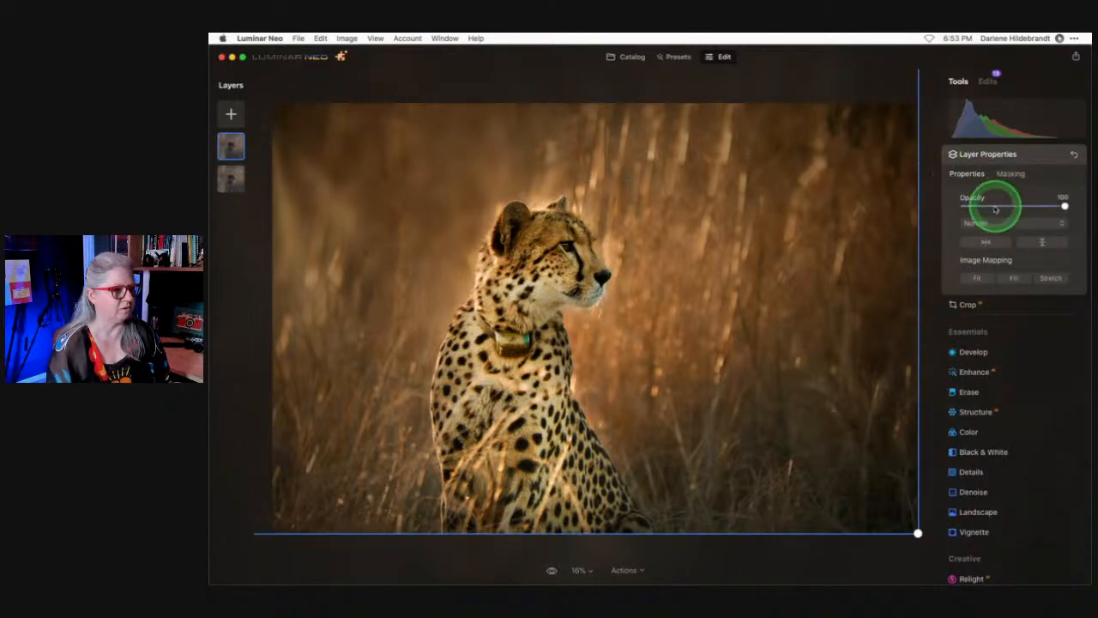
# Set the duplicate layer's blend mode to Multiply and its opacity to 61.
pyautogui.click(987, 222)
pyautogui.click(983, 248)
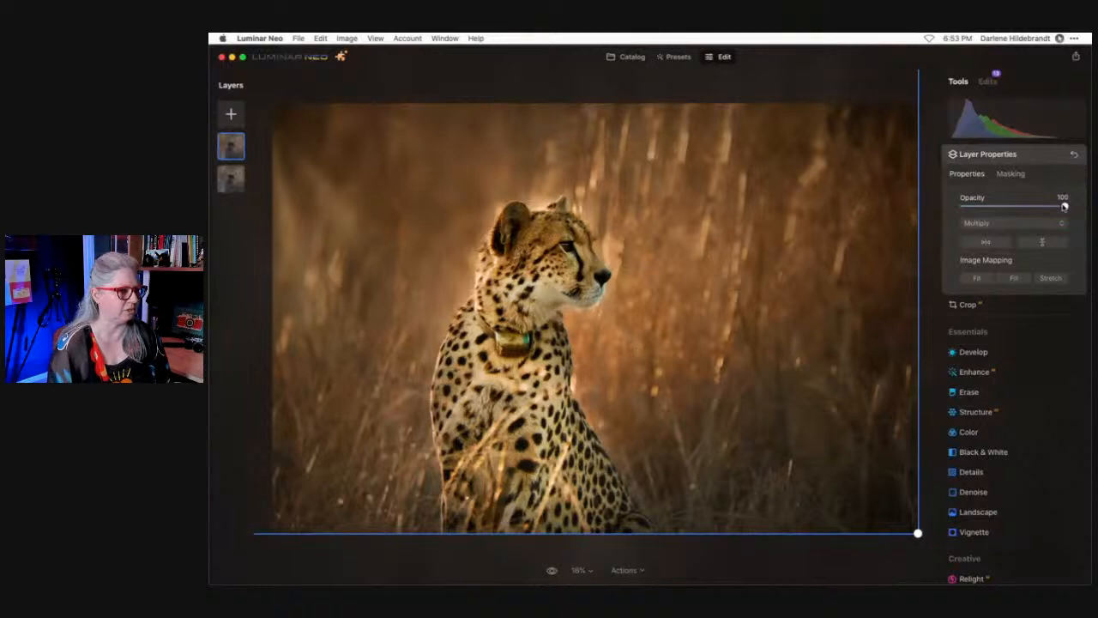
pyautogui.click(1063, 206)
pyautogui.moveTo(1063, 206); pyautogui.dragTo(999, 203)
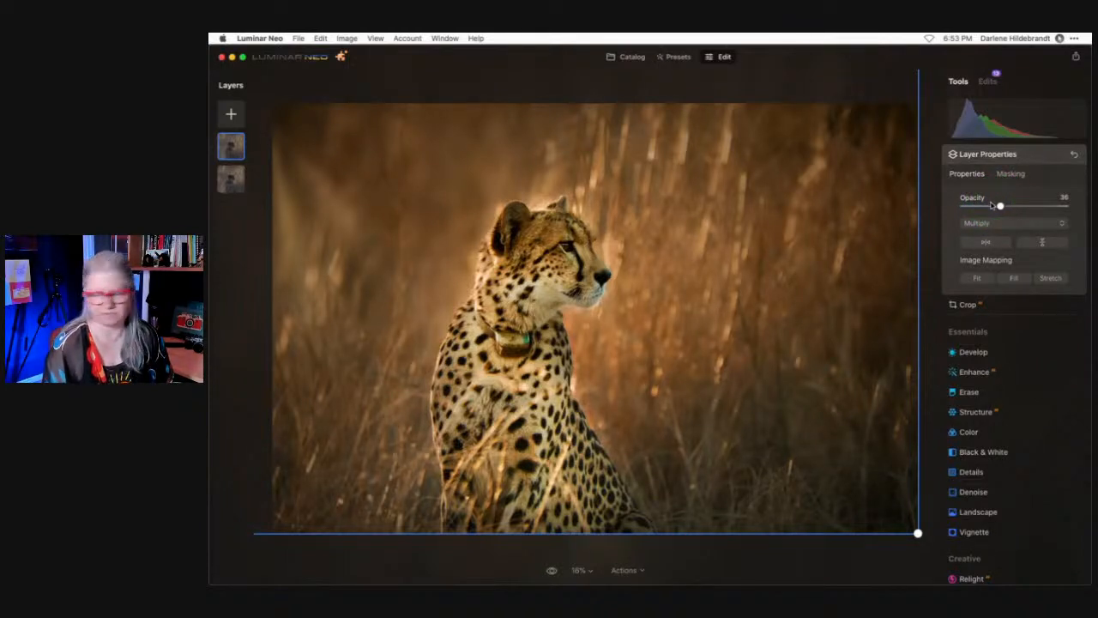
pyautogui.moveTo(999, 206); pyautogui.dragTo(1025, 206)
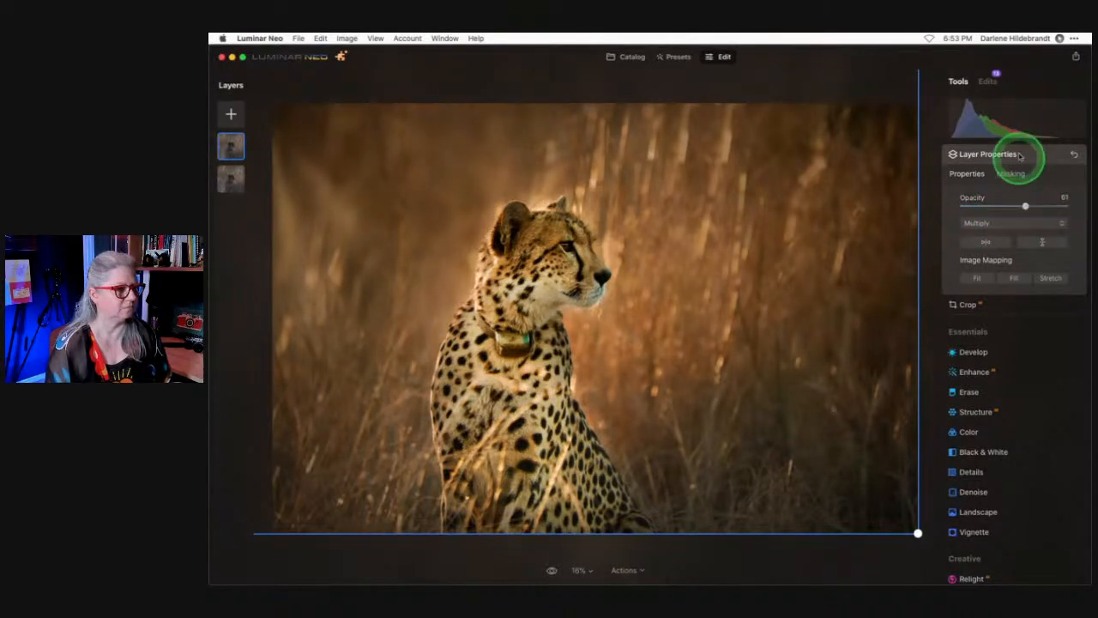
pyautogui.click(1030, 159)
# Reselect the duplicate layer and reduce its opacity to 18.
pyautogui.click(222, 182)
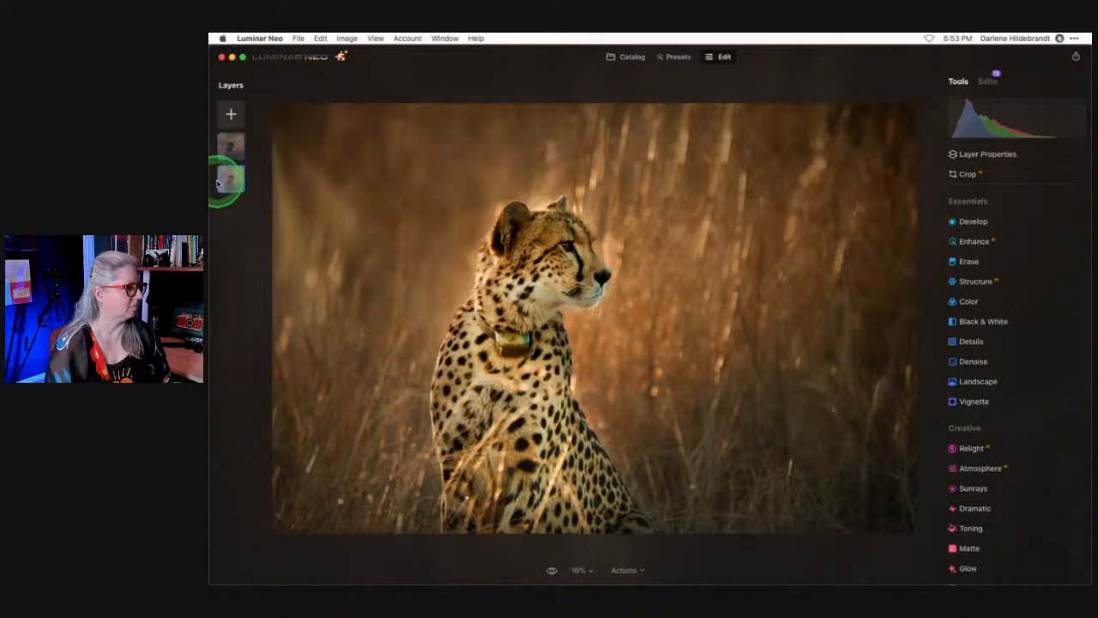
pyautogui.click(223, 152)
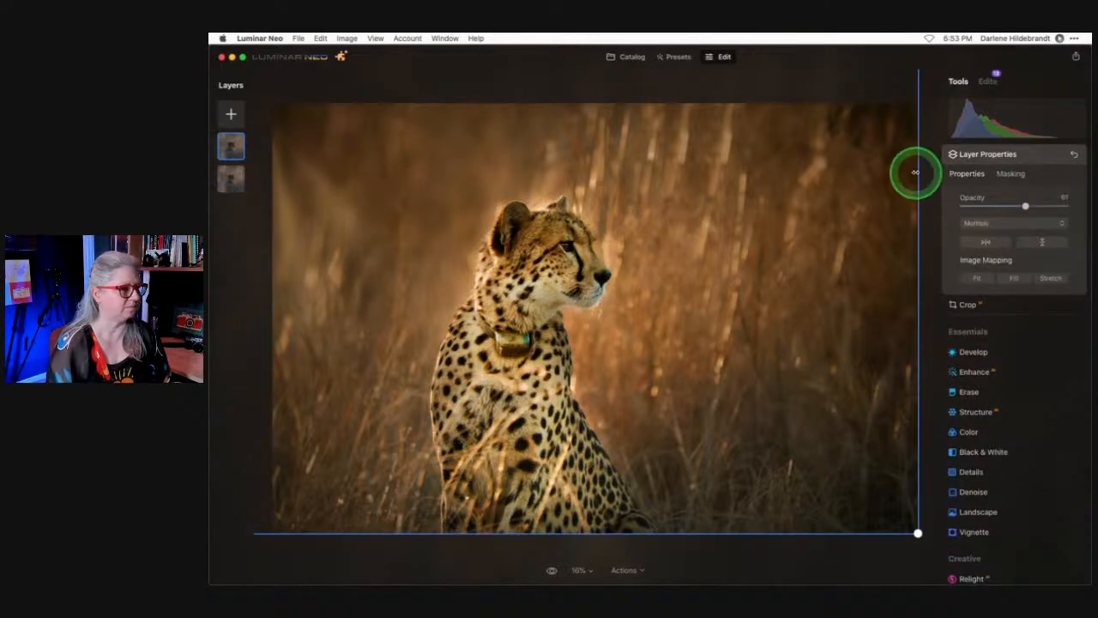
pyautogui.moveTo(1024, 206)
pyautogui.mouseDown()
pyautogui.moveTo(1061, 204)
pyautogui.moveTo(1012, 206)
pyautogui.moveTo(1037, 212)
pyautogui.mouseUp()
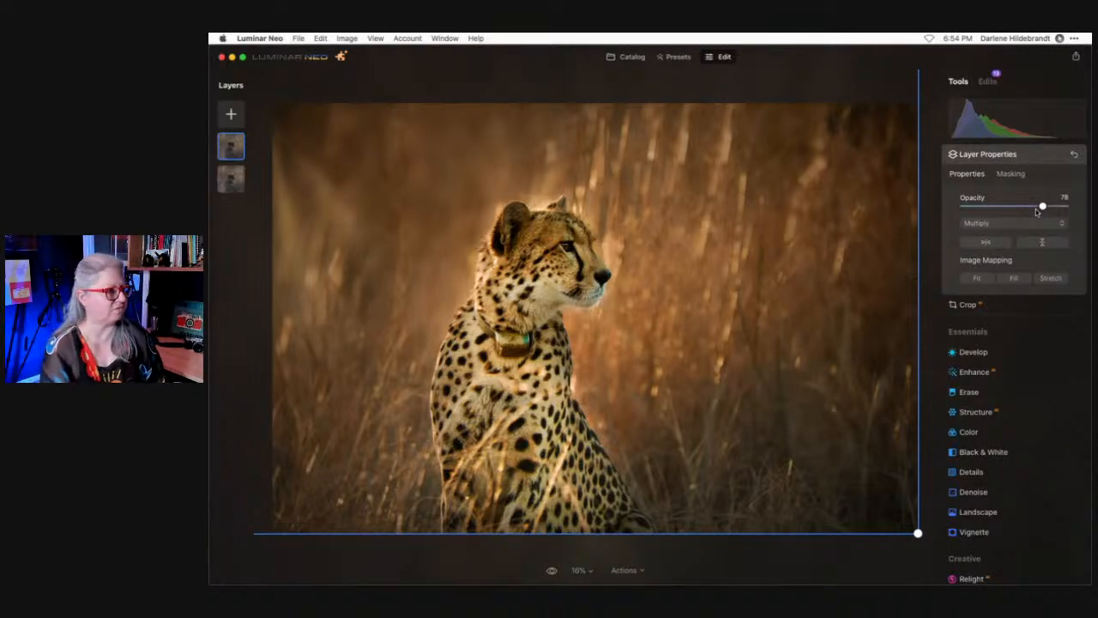
pyautogui.moveTo(1038, 208); pyautogui.dragTo(982, 205)
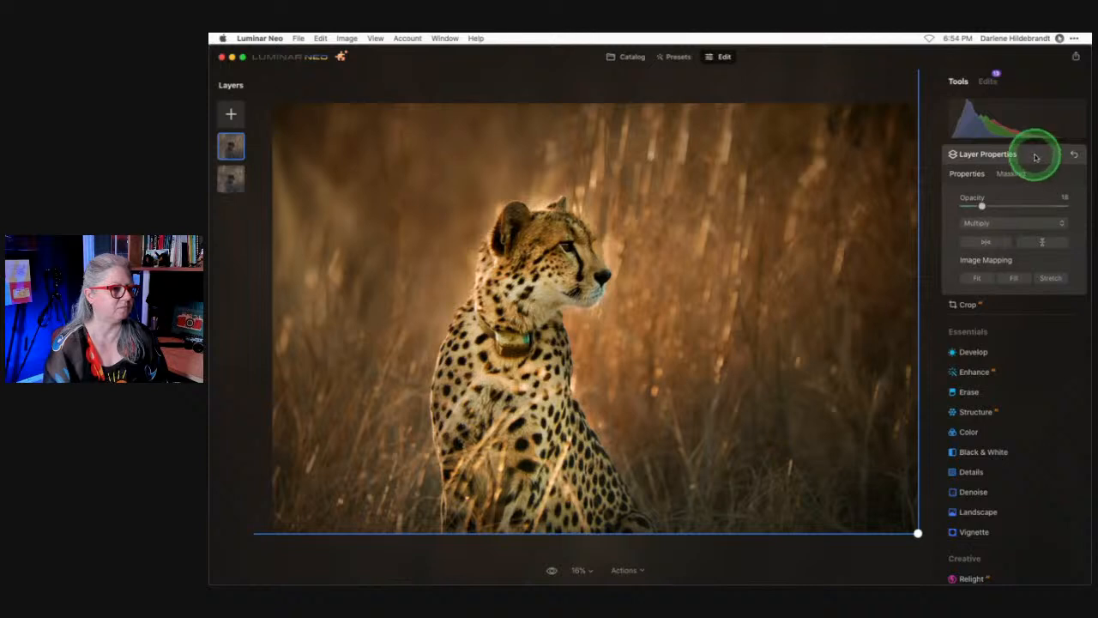
pyautogui.click(1037, 155)
# Remove the duplicate layer, leaving only the original cheetah photo, and collapse its layer properties.
pyautogui.rightClick(231, 148)
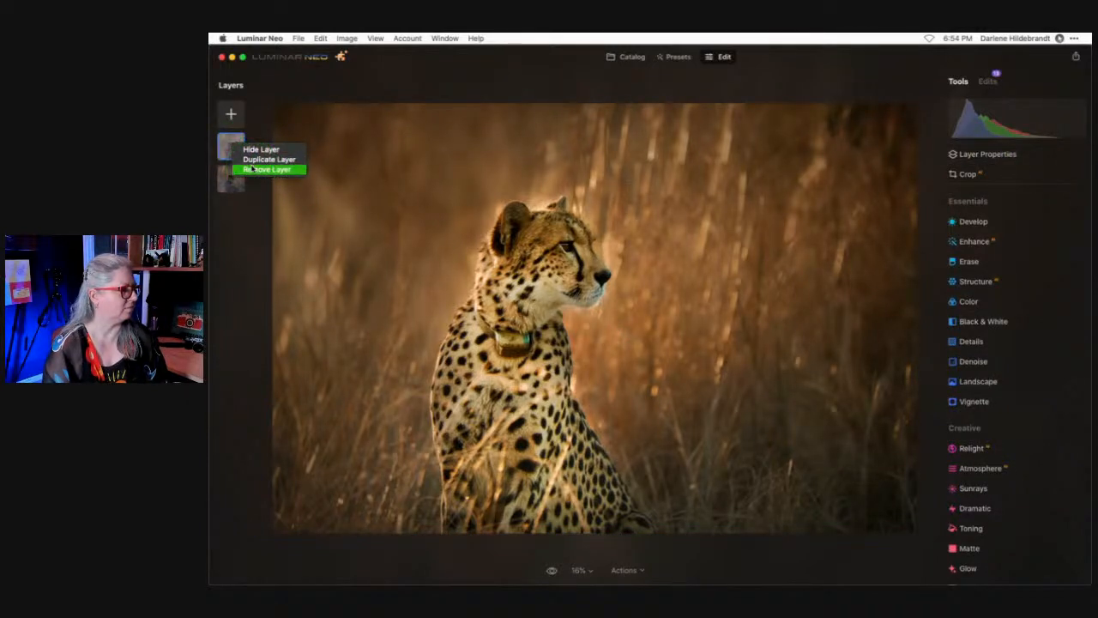
pyautogui.click(252, 169)
pyautogui.click(246, 215)
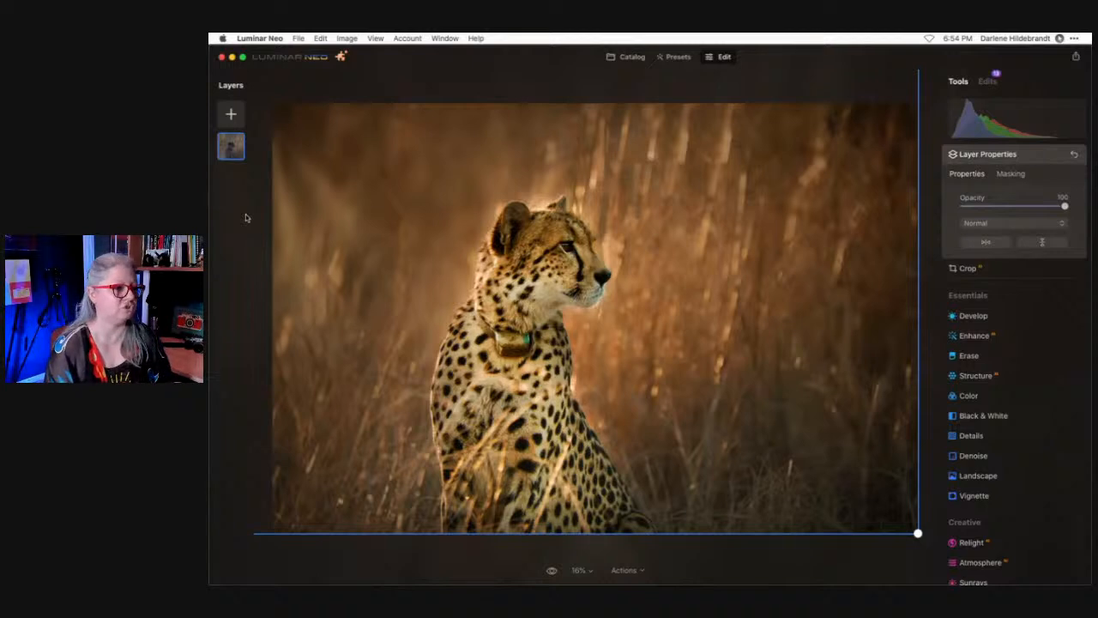
pyautogui.click(1035, 159)
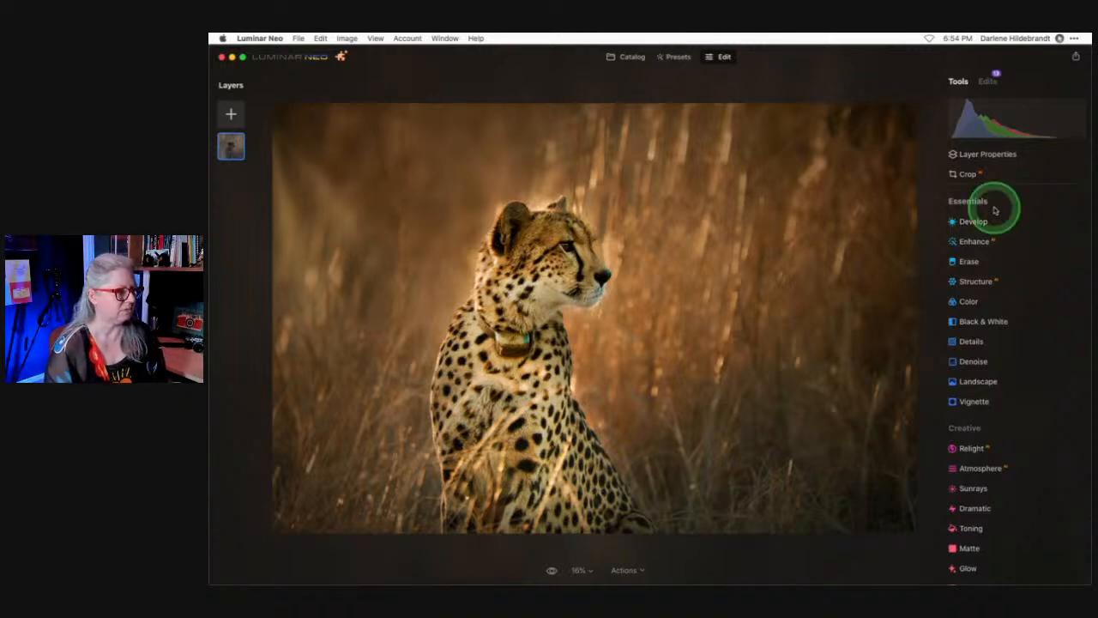
# Return to the catalog and browse the favorite photos in the To edit live folder.
pyautogui.click(1077, 58)
pyautogui.click(893, 75)
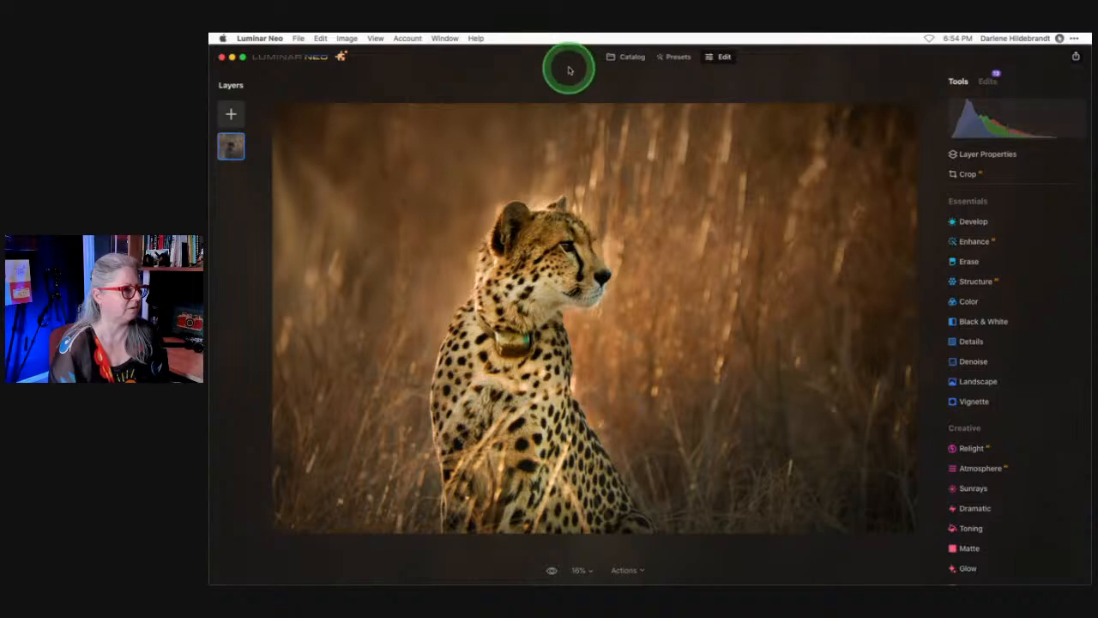
pyautogui.click(629, 58)
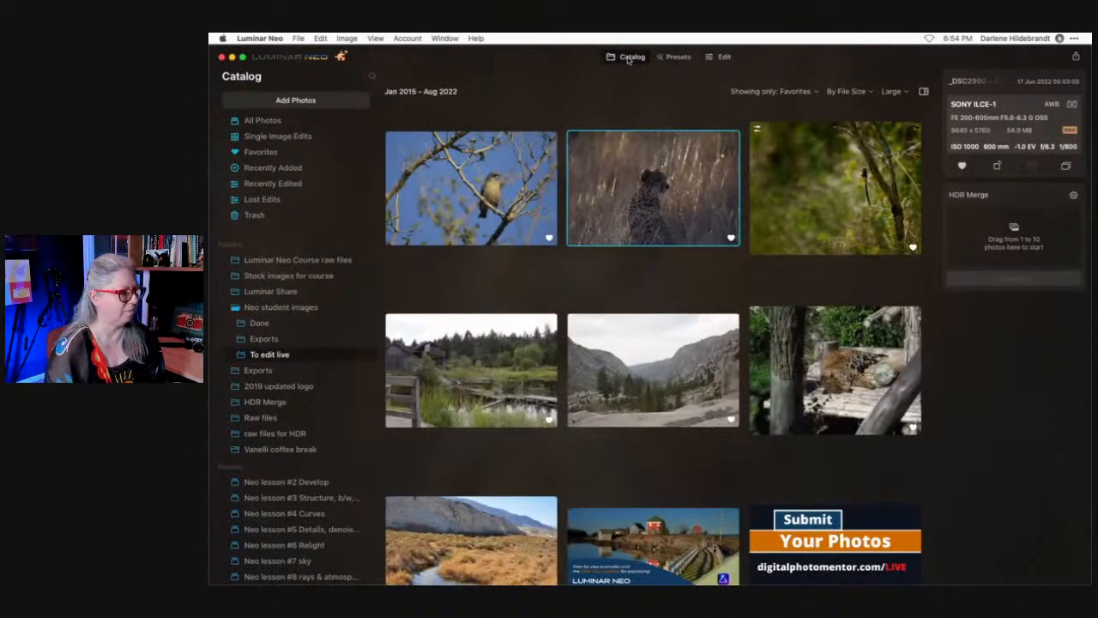
pyautogui.scroll(-2, 625, 215)
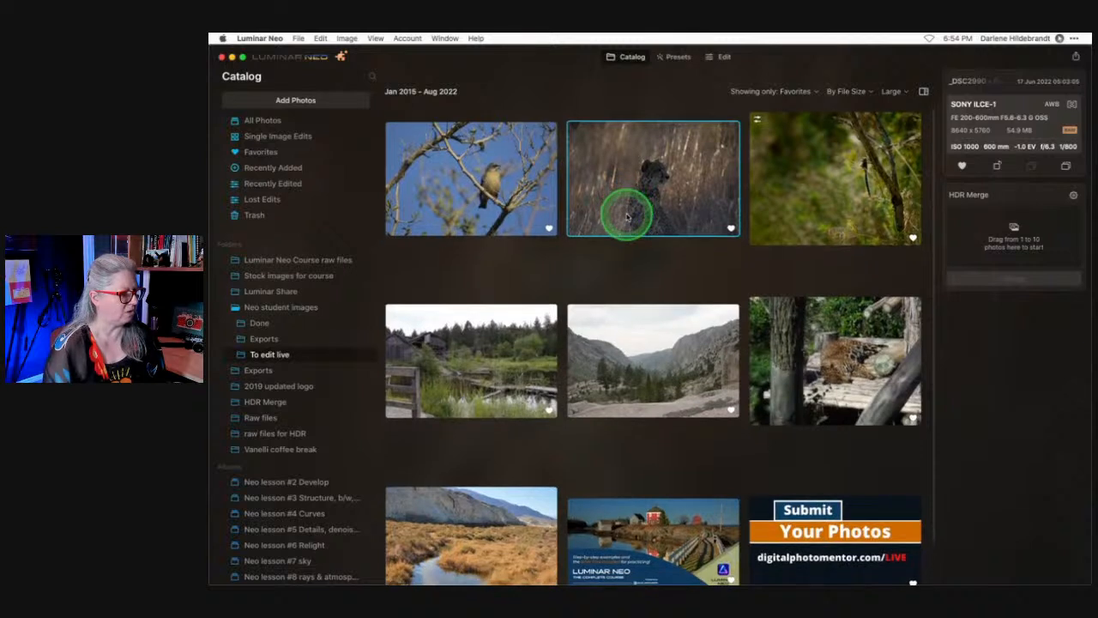
pyautogui.scroll(2, 626, 217)
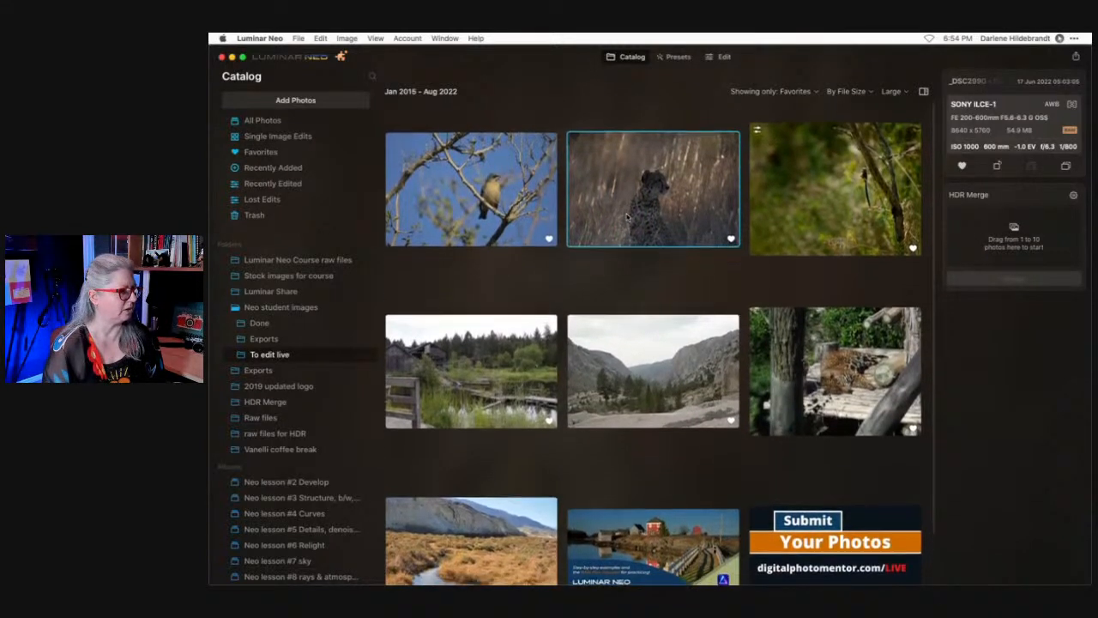
pyautogui.scroll(-1, 627, 216)
# Preview the pond photo with the old wooden sheds enlarged and return to the thumbnail grid.
pyautogui.click(469, 348)
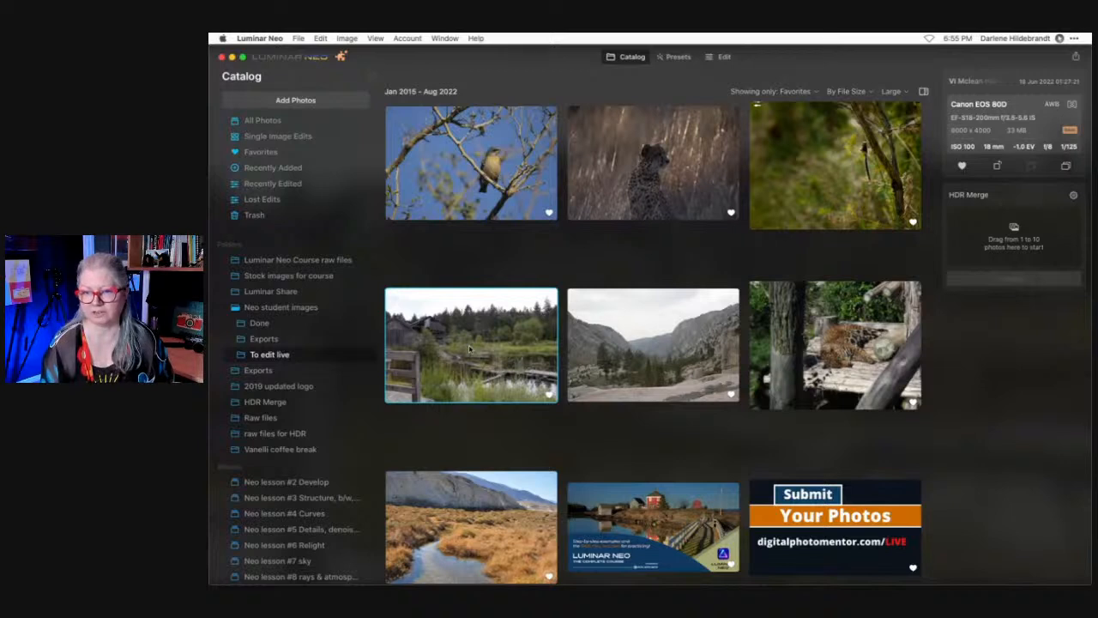
pyautogui.click(468, 346)
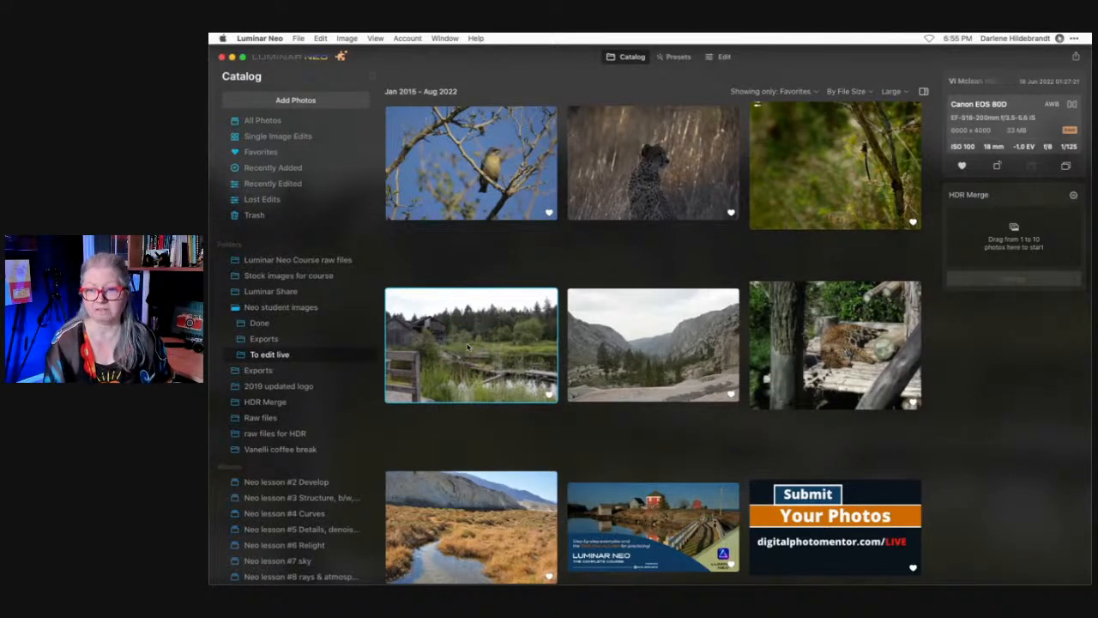
pyautogui.click(469, 346)
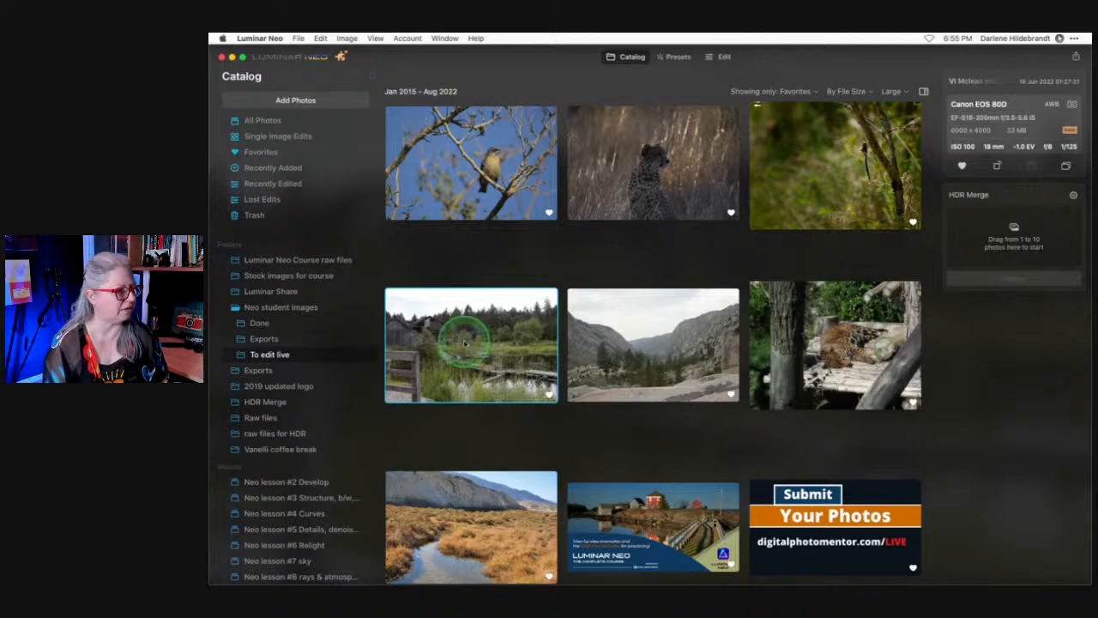
pyautogui.doubleClick(468, 346)
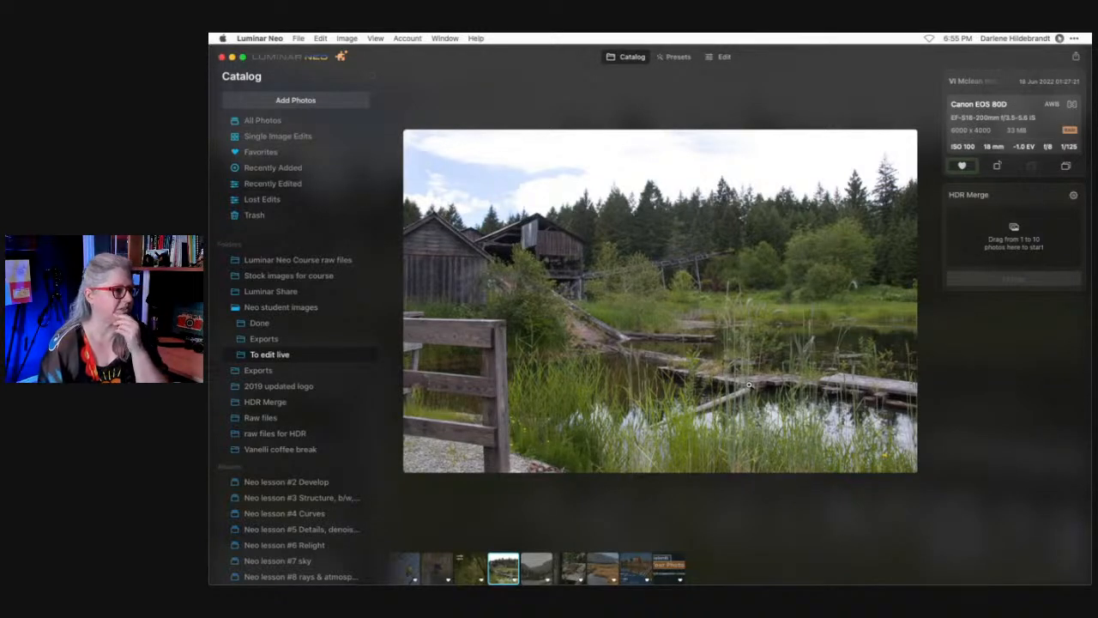
pyautogui.click(752, 372)
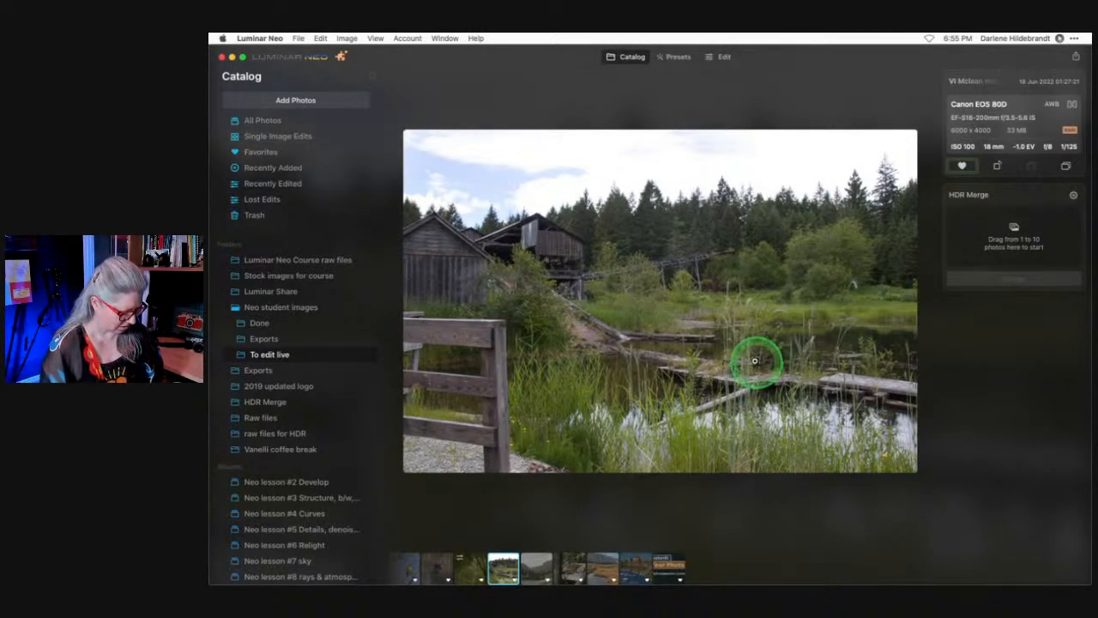
pyautogui.doubleClick(735, 336)
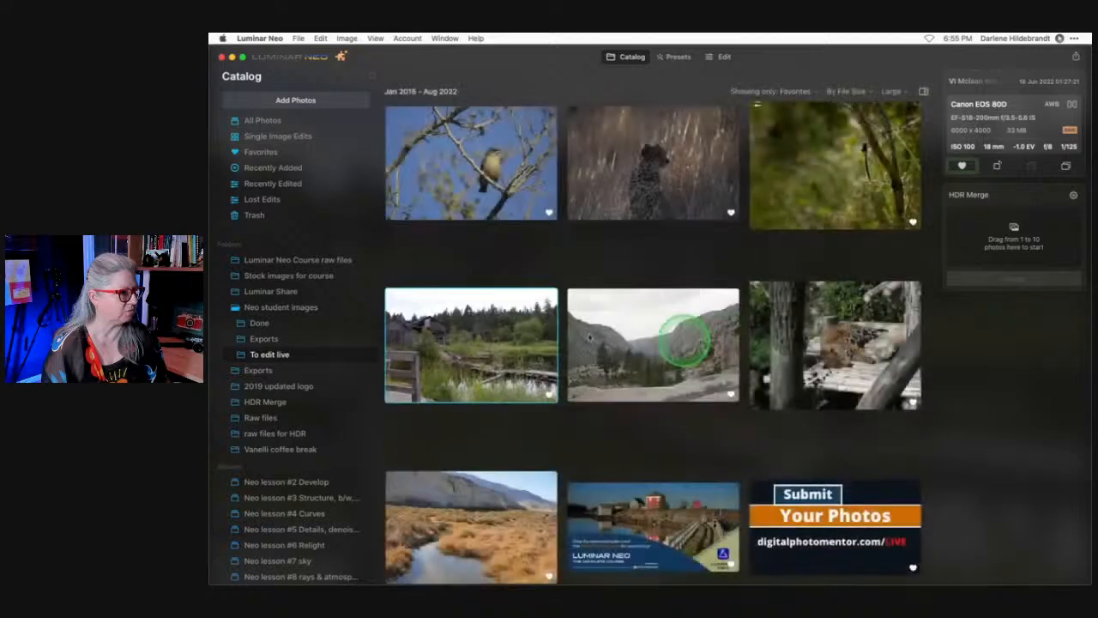
# Run an HDR Merge using only the pond photo with the old wooden sheds.
pyautogui.moveTo(487, 333); pyautogui.dragTo(998, 380)
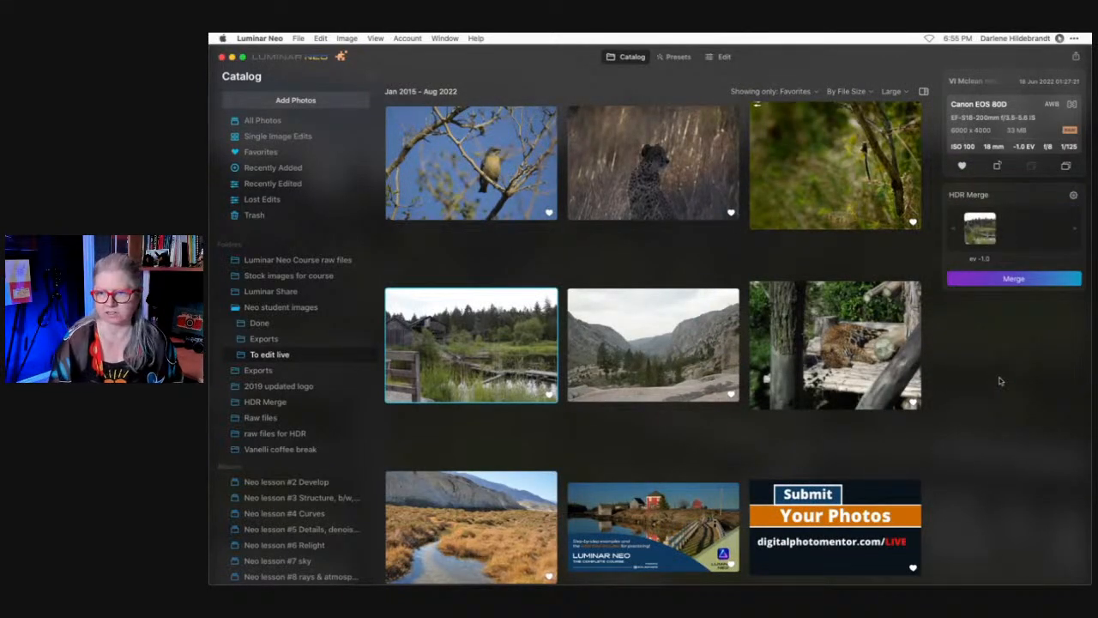
pyautogui.click(1008, 282)
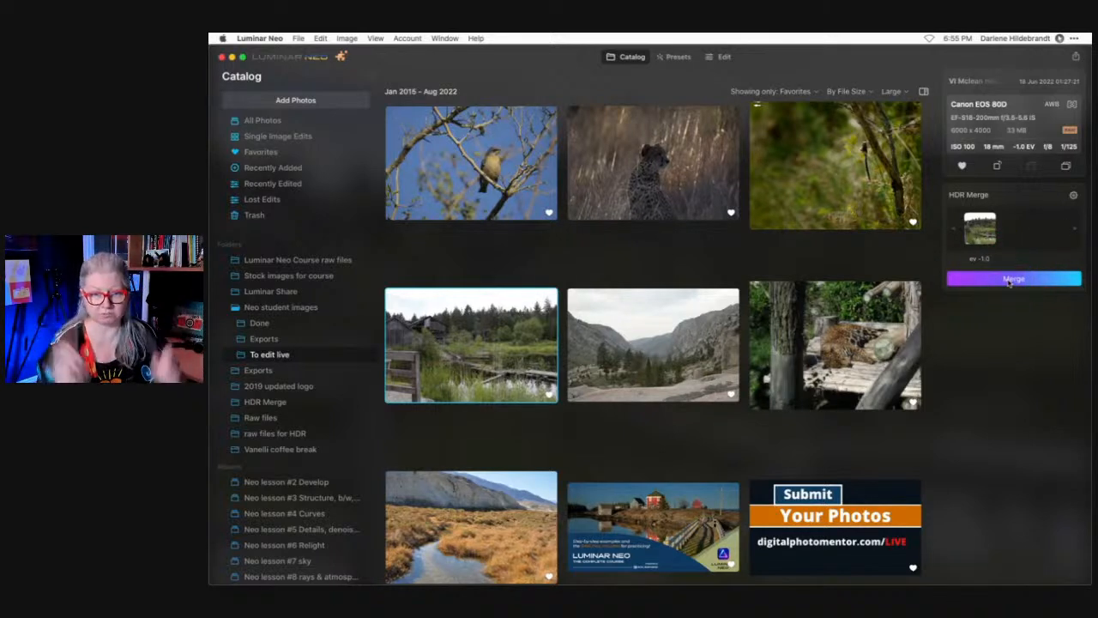
pyautogui.click(1009, 282)
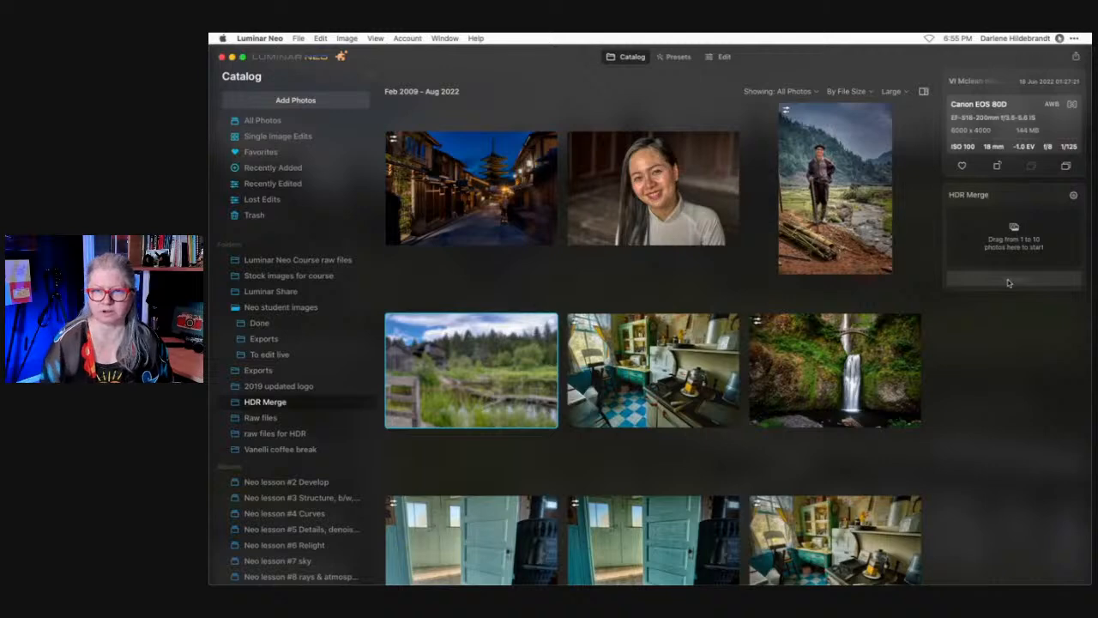
# Open the merged pond photo for editing and set Sky Enhancer to 31 in the Enhance tool.
pyautogui.click(717, 56)
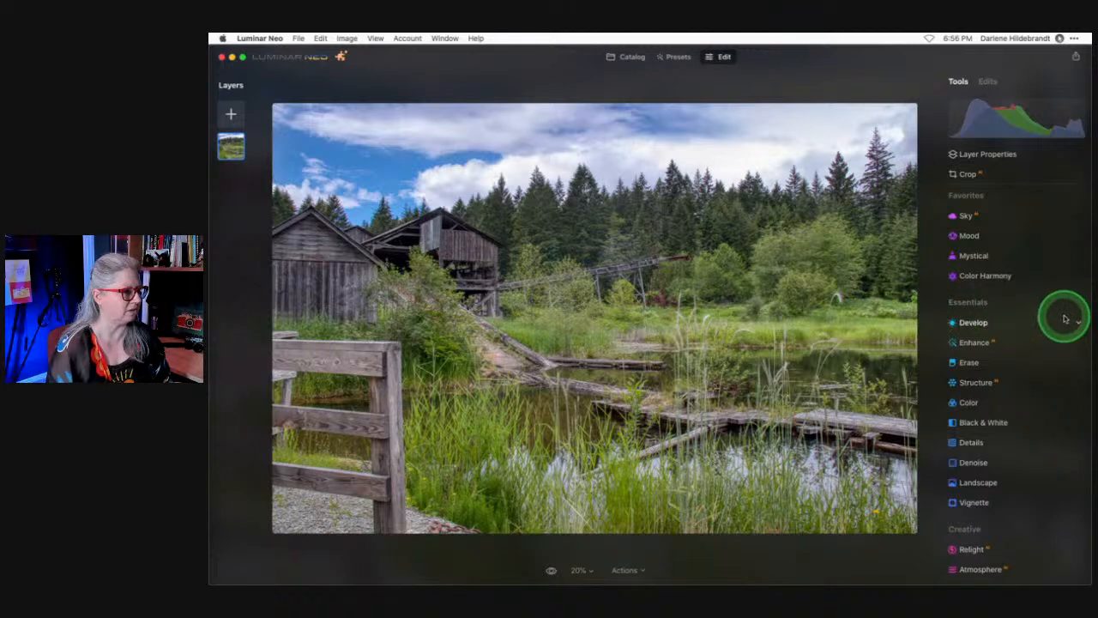
pyautogui.click(982, 343)
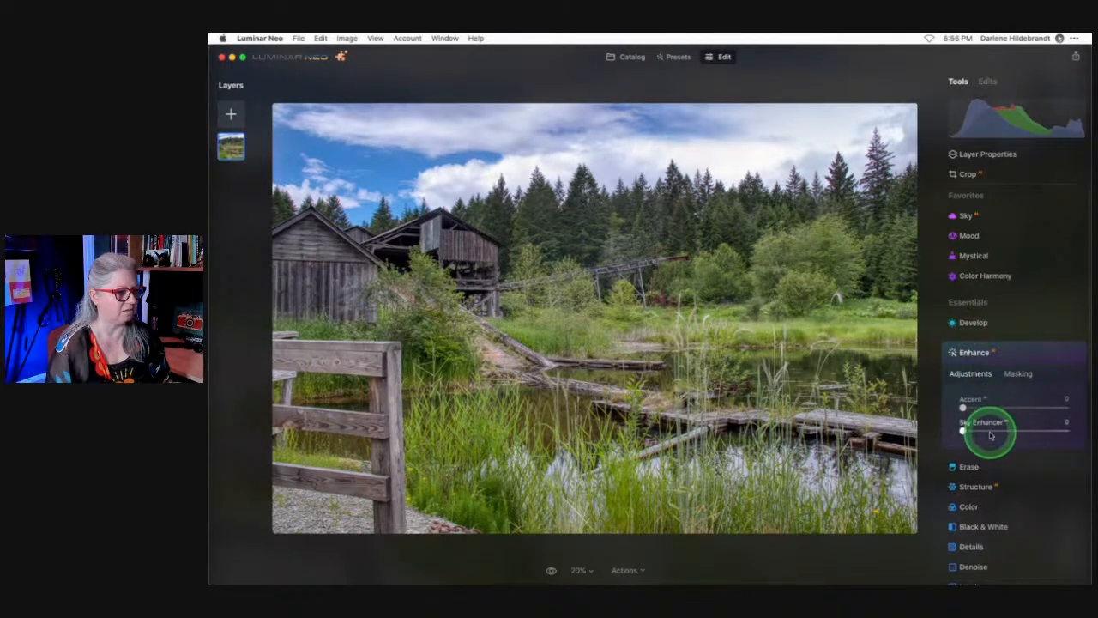
pyautogui.moveTo(995, 431)
pyautogui.mouseDown()
pyautogui.moveTo(978, 412)
pyautogui.moveTo(997, 436)
pyautogui.mouseUp()
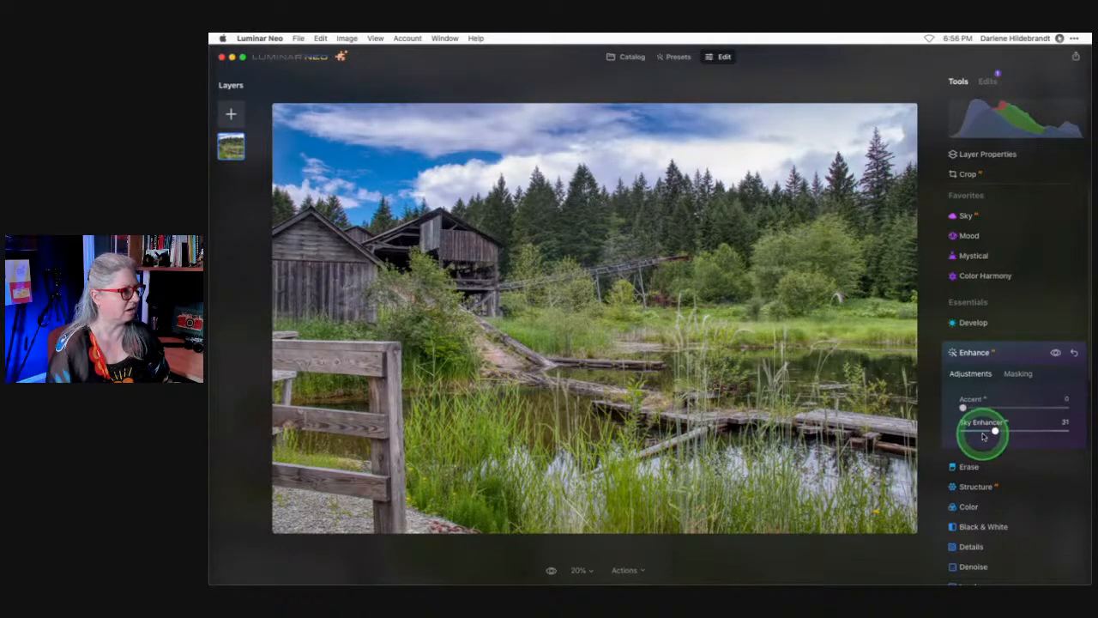
pyautogui.click(1004, 350)
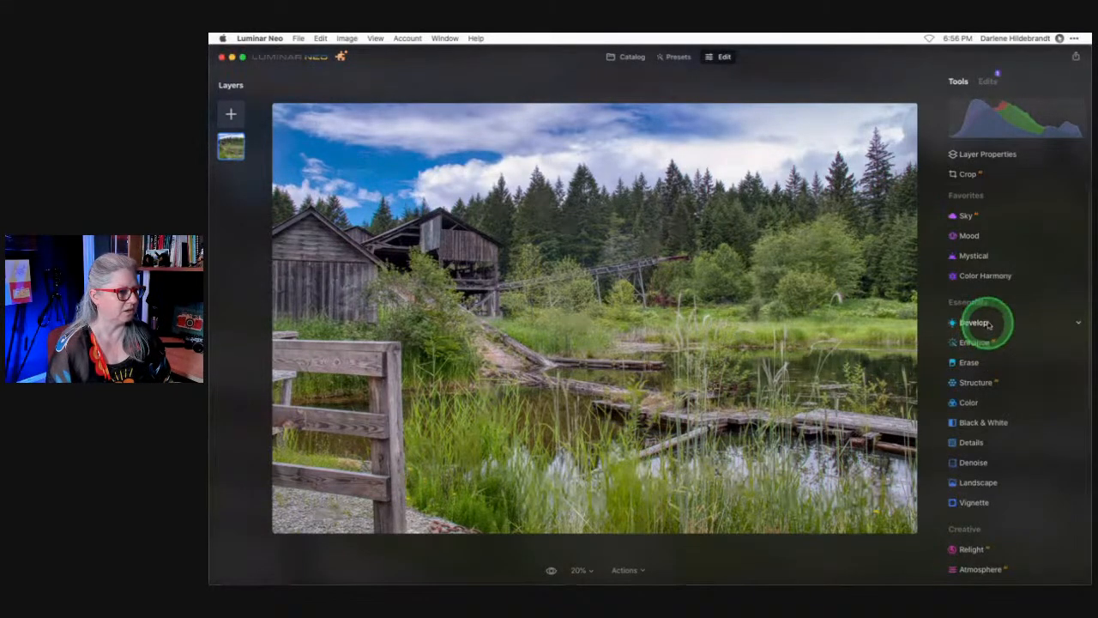
# Lower Highlights to -59 in the Develop tool for the pond photo.
pyautogui.click(985, 326)
pyautogui.scroll(-5, 988, 325)
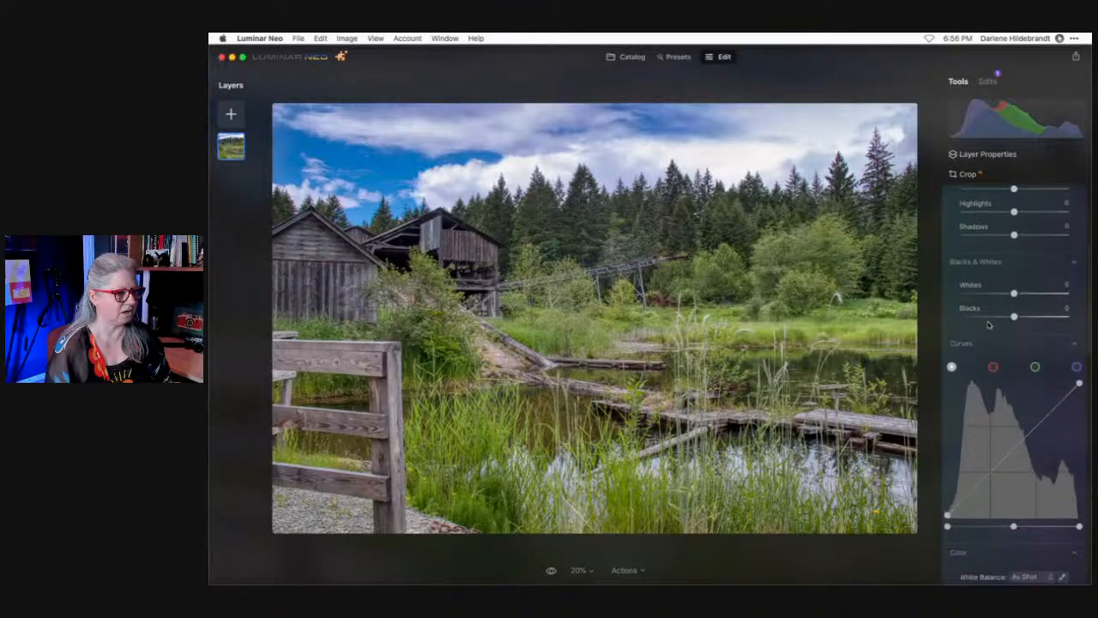
pyautogui.click(986, 298)
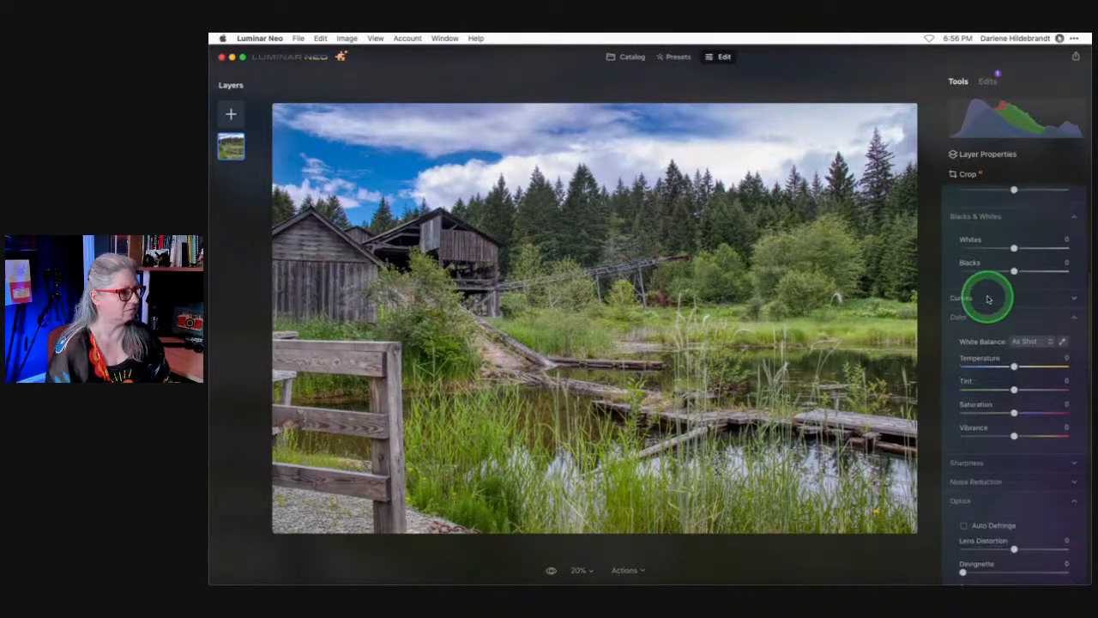
pyautogui.scroll(4, 982, 290)
pyautogui.click(983, 254)
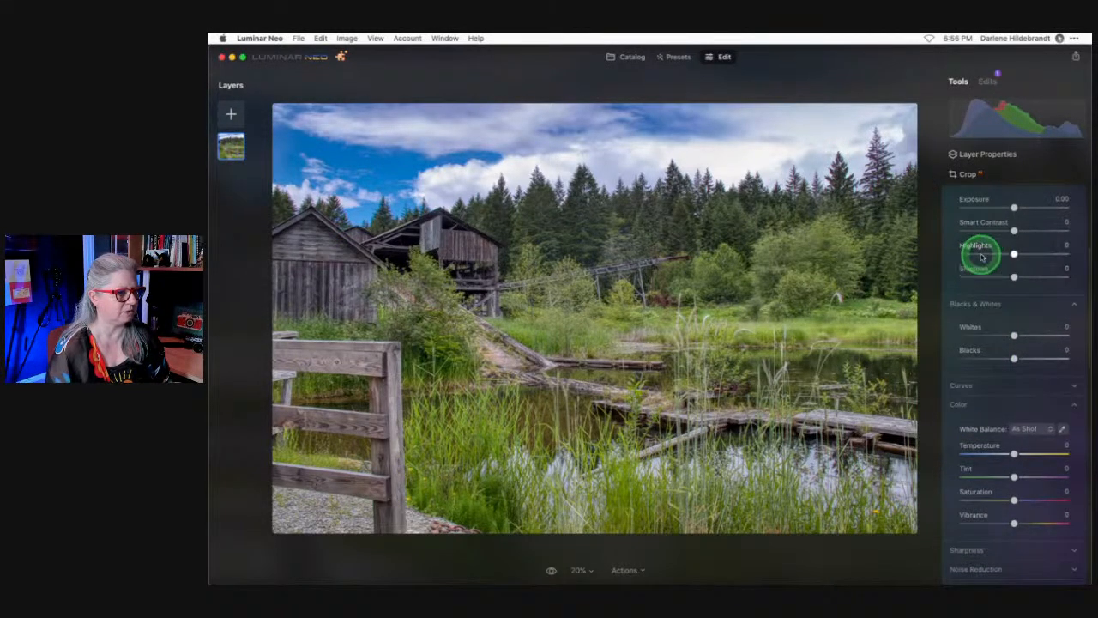
# Pull the white point of the Develop tone curve slightly inward and collapse the curves section.
pyautogui.click(963, 389)
pyautogui.scroll(-2, 963, 387)
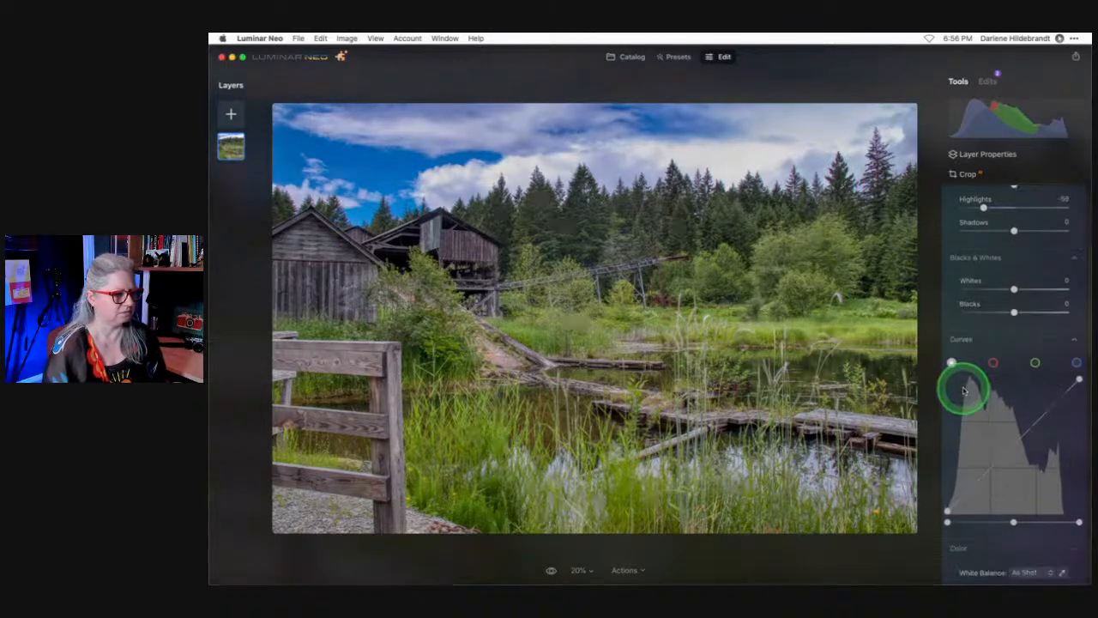
pyautogui.moveTo(1077, 512)
pyautogui.mouseDown()
pyautogui.moveTo(1054, 509)
pyautogui.moveTo(1075, 511)
pyautogui.mouseUp()
pyautogui.click(1014, 419)
pyautogui.click(997, 333)
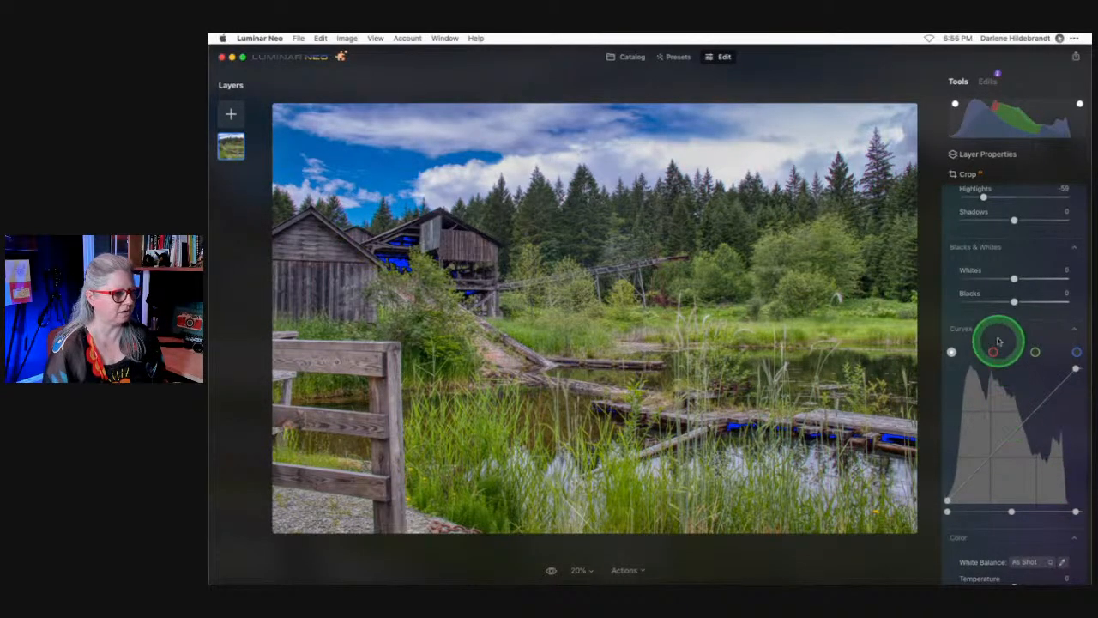
# Set the pond photo's white balance to Daylight in the Develop tool.
pyautogui.scroll(-3, 1003, 360)
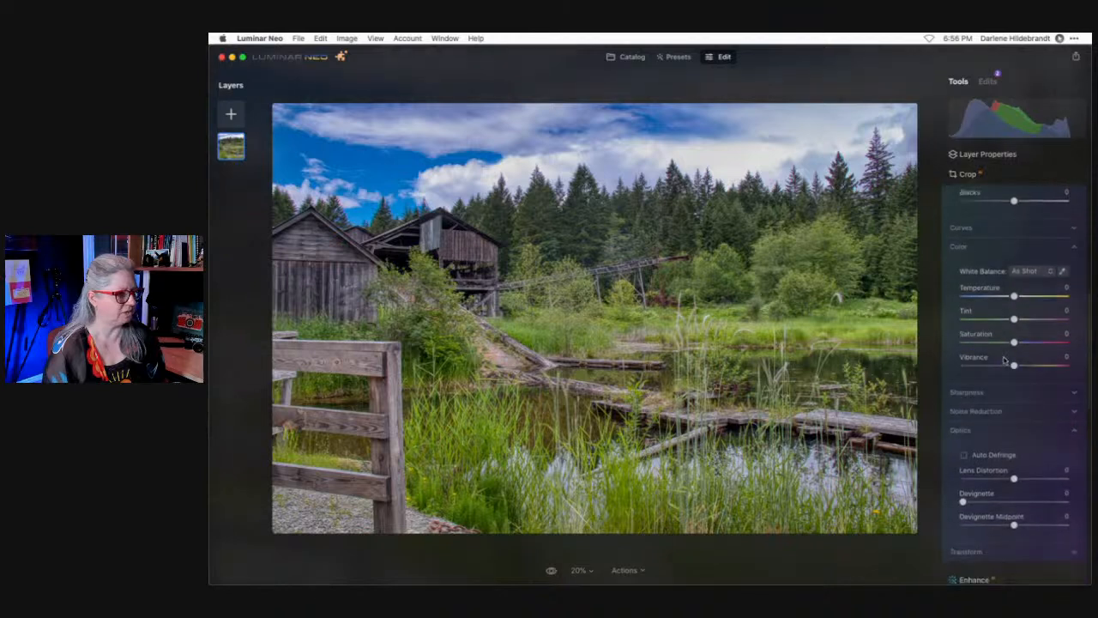
pyautogui.click(1025, 271)
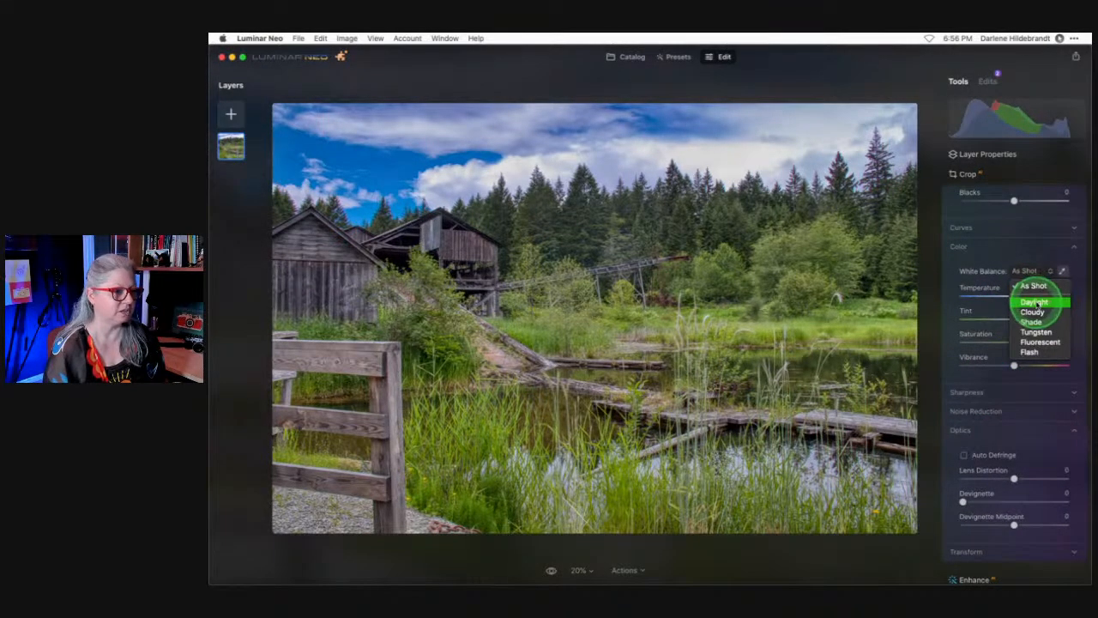
pyautogui.click(1037, 303)
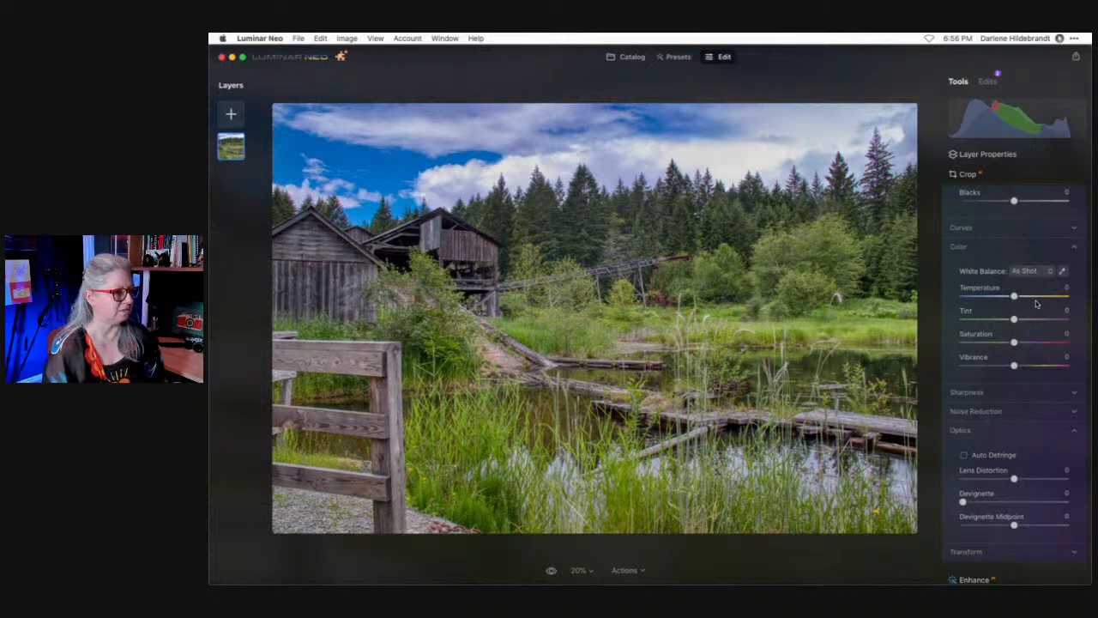
# Warm the pond photo with Temperature at 10 and reduce Saturation to -11 in the Develop tool.
pyautogui.moveTo(1013, 295); pyautogui.dragTo(1018, 296)
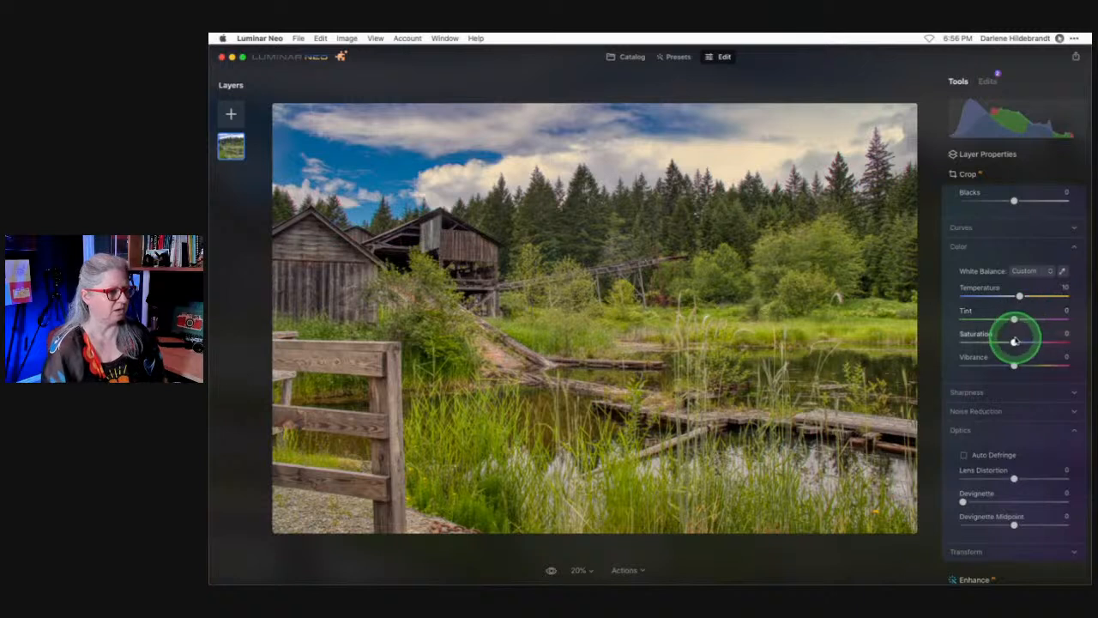
pyautogui.moveTo(1013, 343); pyautogui.dragTo(1005, 342)
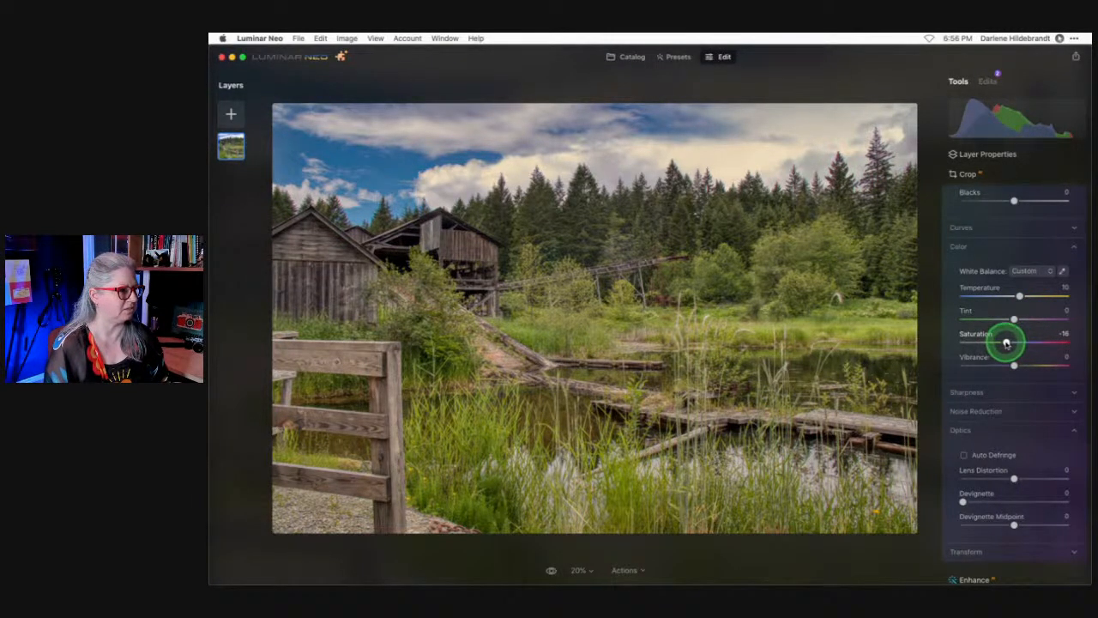
pyautogui.scroll(3, 1005, 341)
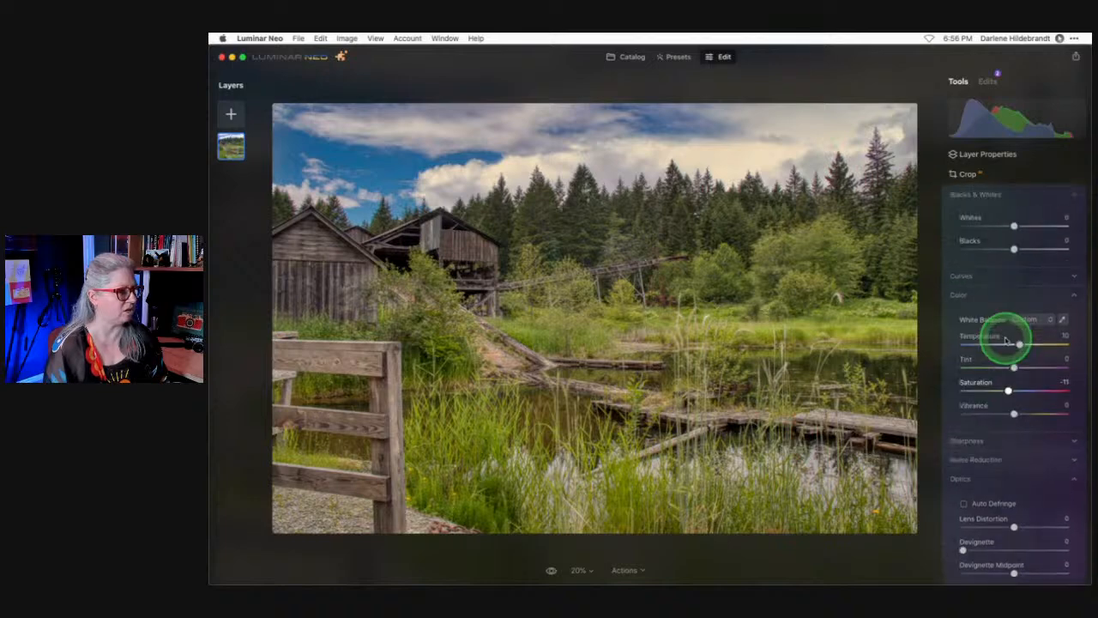
# Lower Blacks to -36 for the pond photo and collapse the Develop tool.
pyautogui.moveTo(1013, 299); pyautogui.dragTo(994, 298)
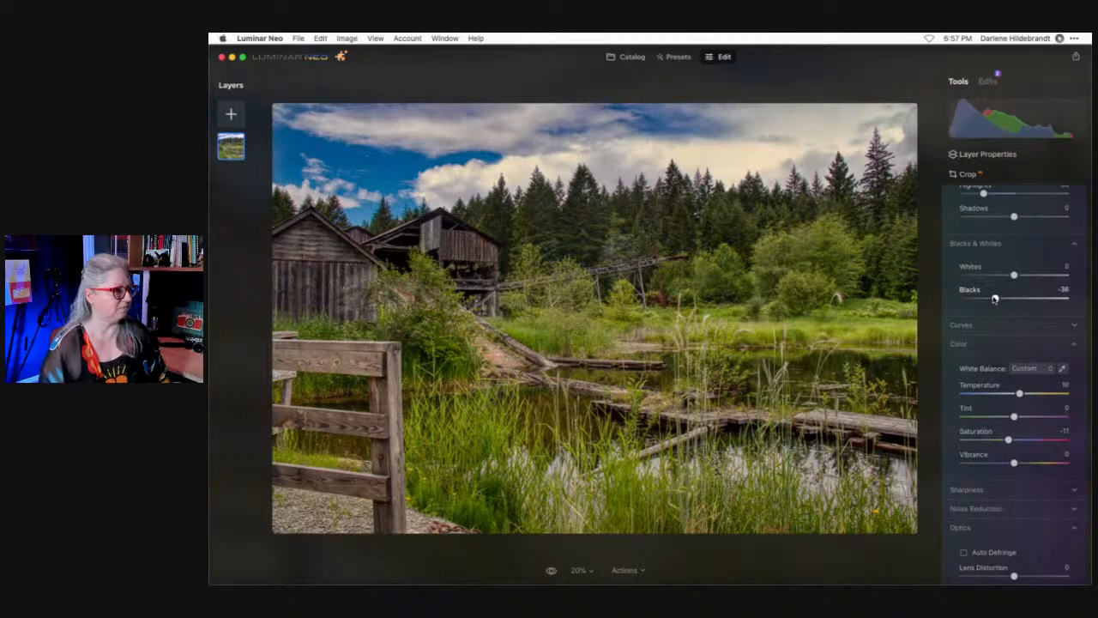
pyautogui.scroll(5, 1004, 183)
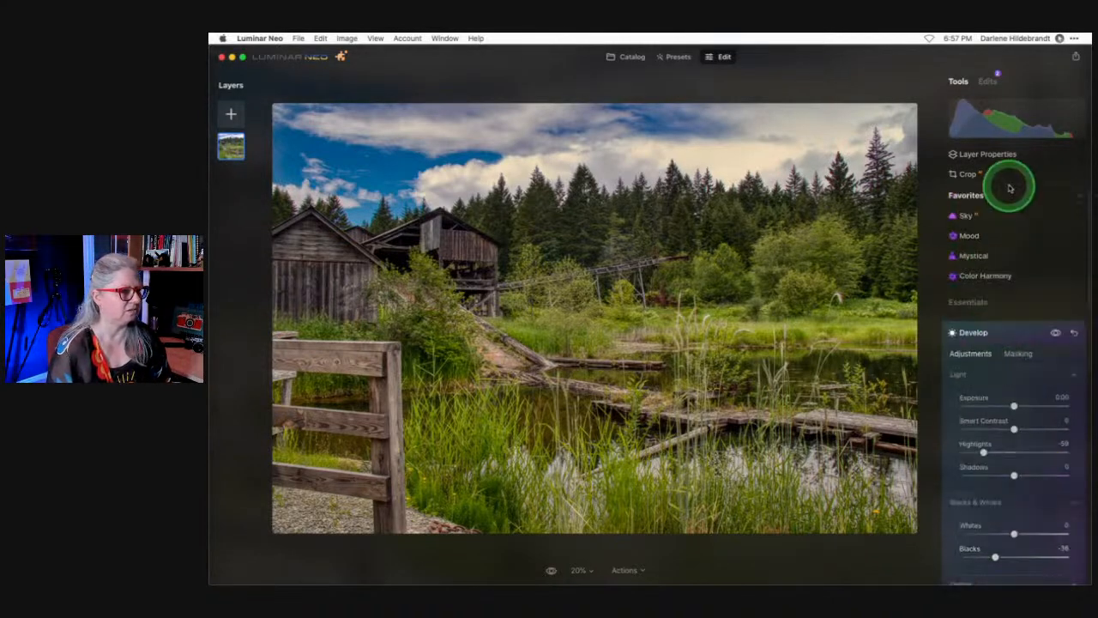
pyautogui.click(1003, 332)
# Return to the catalog, move the merged pond photo from HDR Merge into the To edit live folder, and open that folder.
pyautogui.click(633, 57)
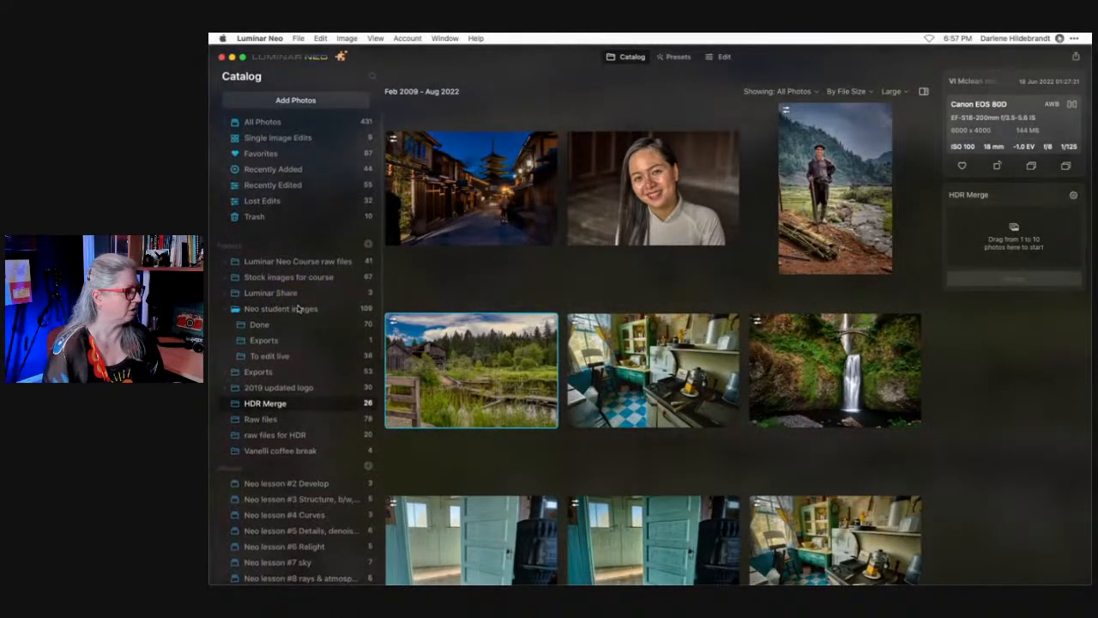
pyautogui.moveTo(461, 369); pyautogui.dragTo(265, 355)
pyautogui.click(268, 354)
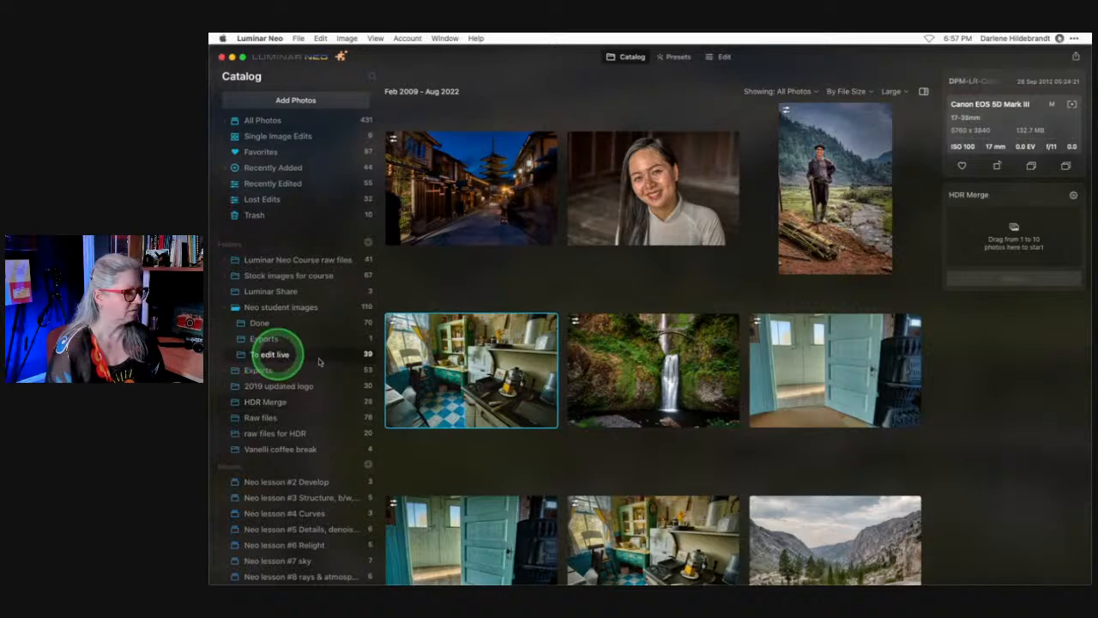
pyautogui.scroll(-1, 607, 370)
pyautogui.scroll(1, 607, 370)
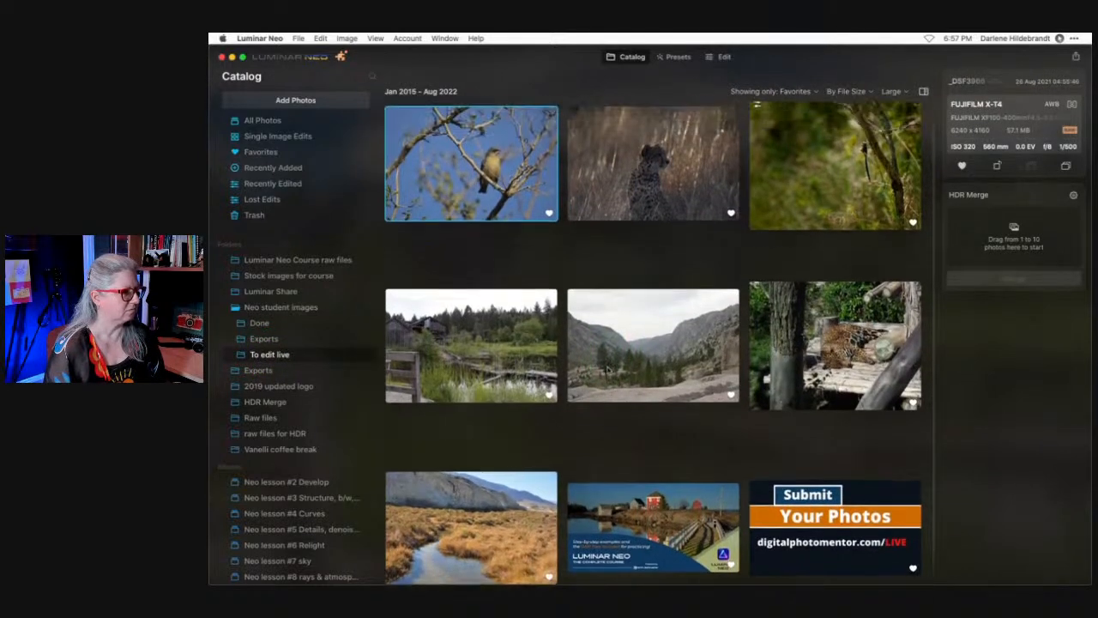
# Show all photos in the To edit live folder and sort them by file name.
pyautogui.click(800, 93)
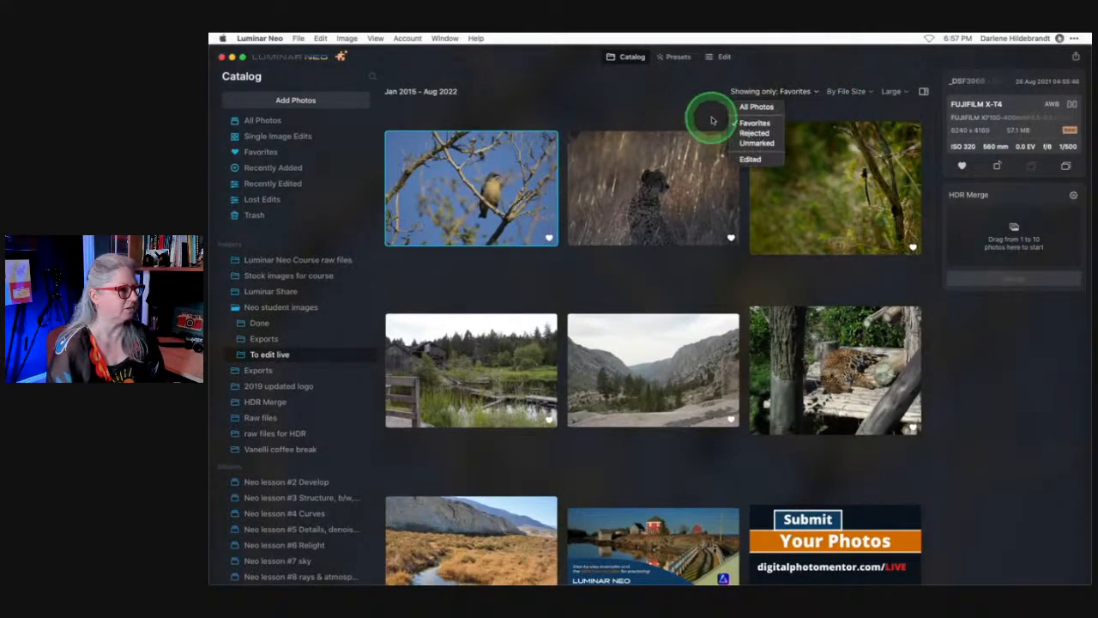
pyautogui.click(751, 106)
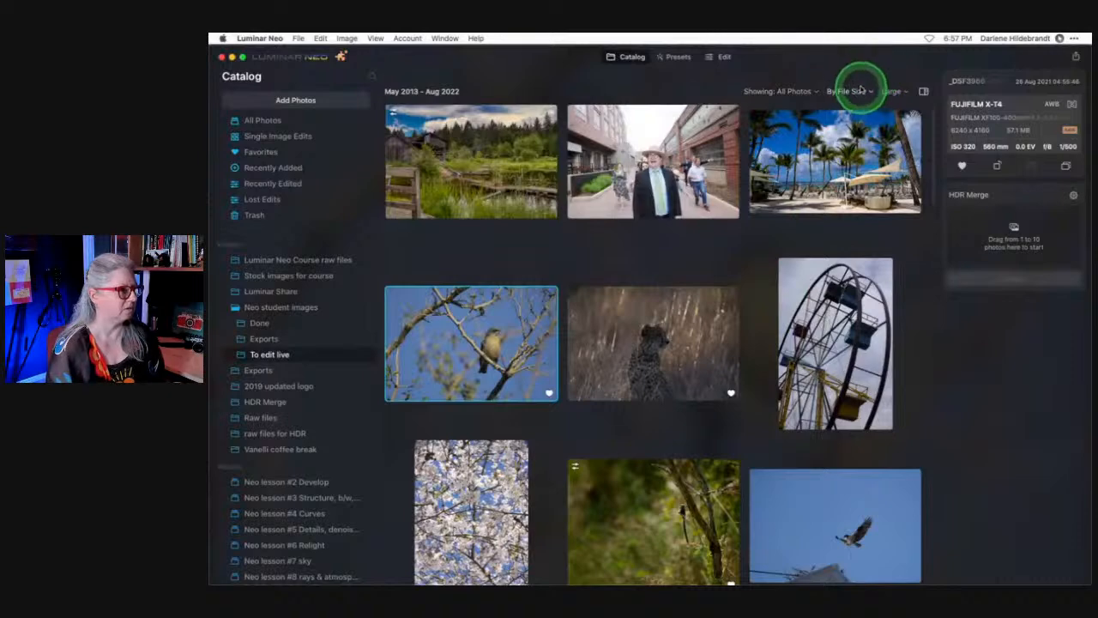
pyautogui.click(851, 91)
pyautogui.click(856, 136)
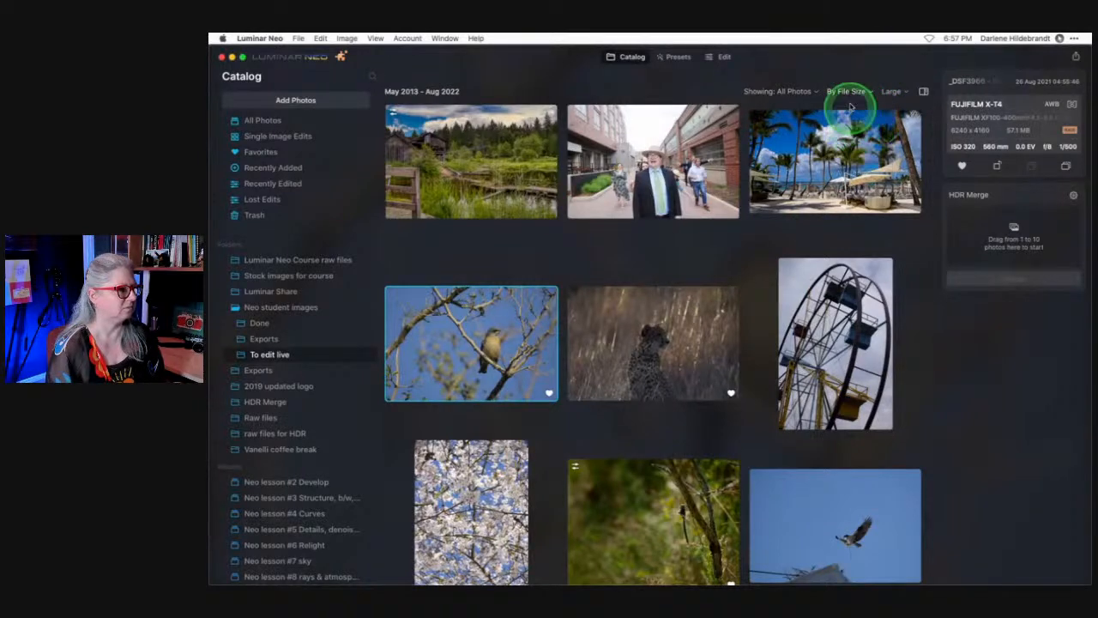
pyautogui.click(848, 91)
pyautogui.click(849, 91)
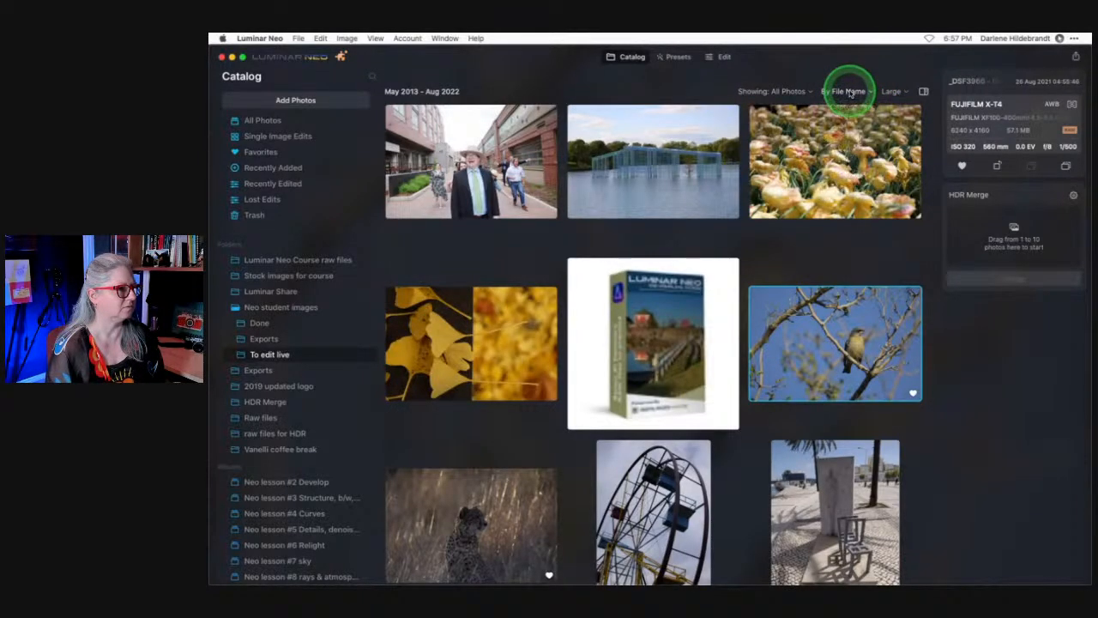
pyautogui.scroll(5, 729, 273)
pyautogui.scroll(10, 729, 274)
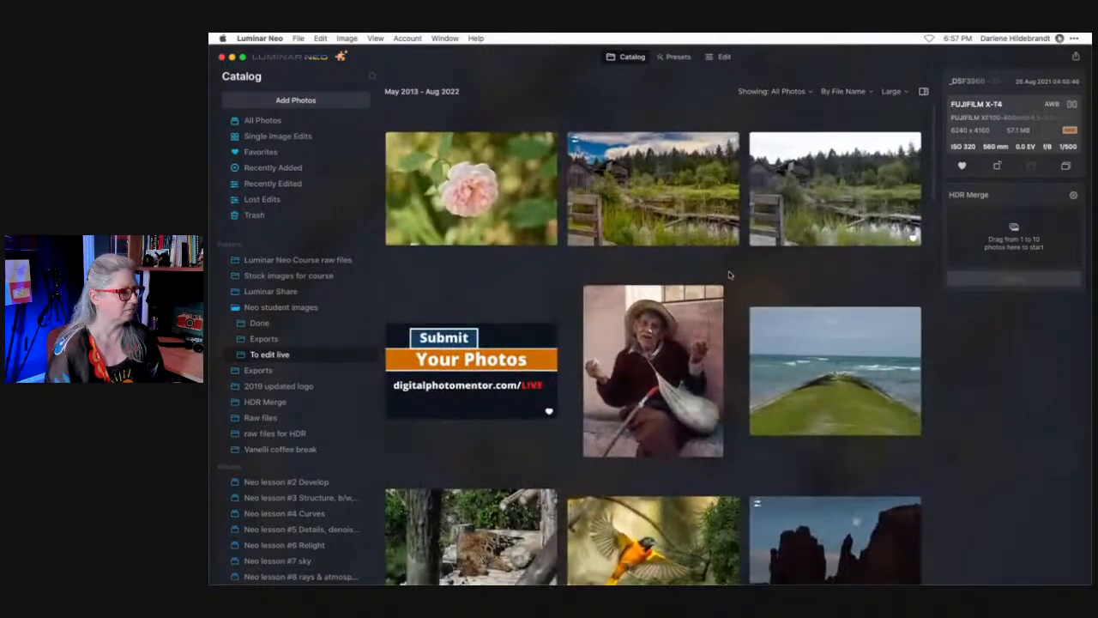
# Compare the original pond photo with its edited HDR version in the single-photo view.
pyautogui.doubleClick(793, 192)
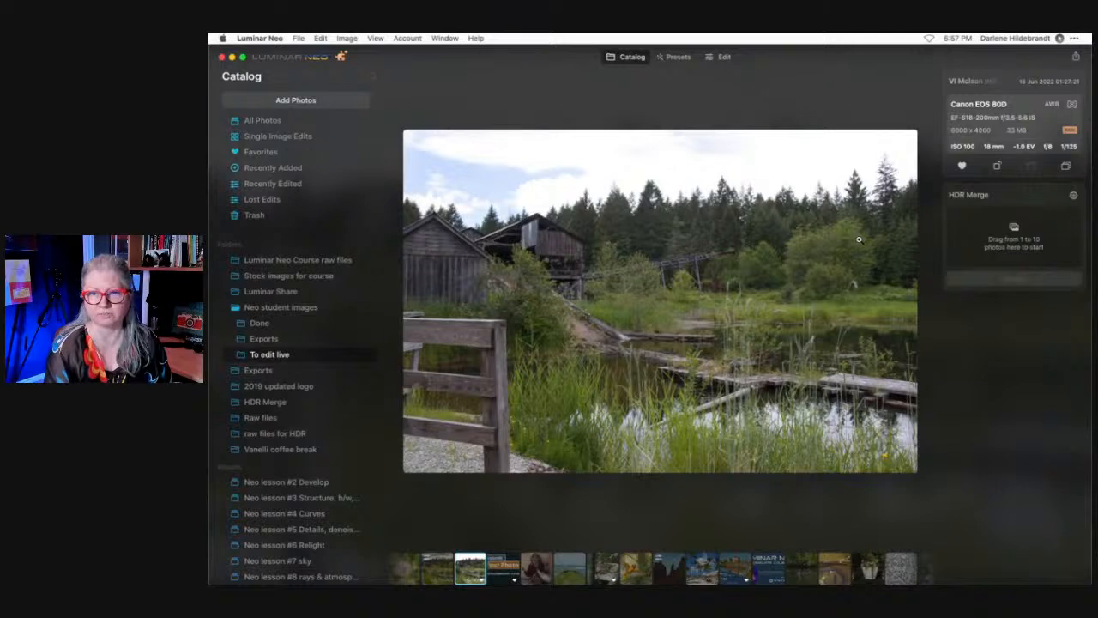
pyautogui.press('Left')
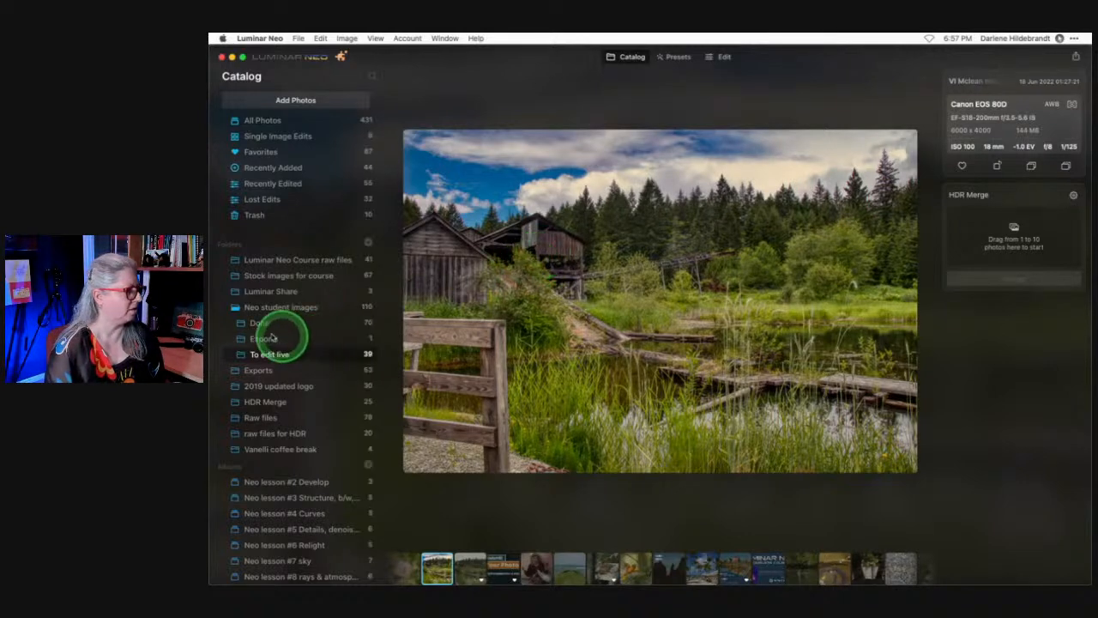
# Return to the photo grid, mark the edited pond photo as a favorite, and show only favorites.
pyautogui.doubleClick(733, 294)
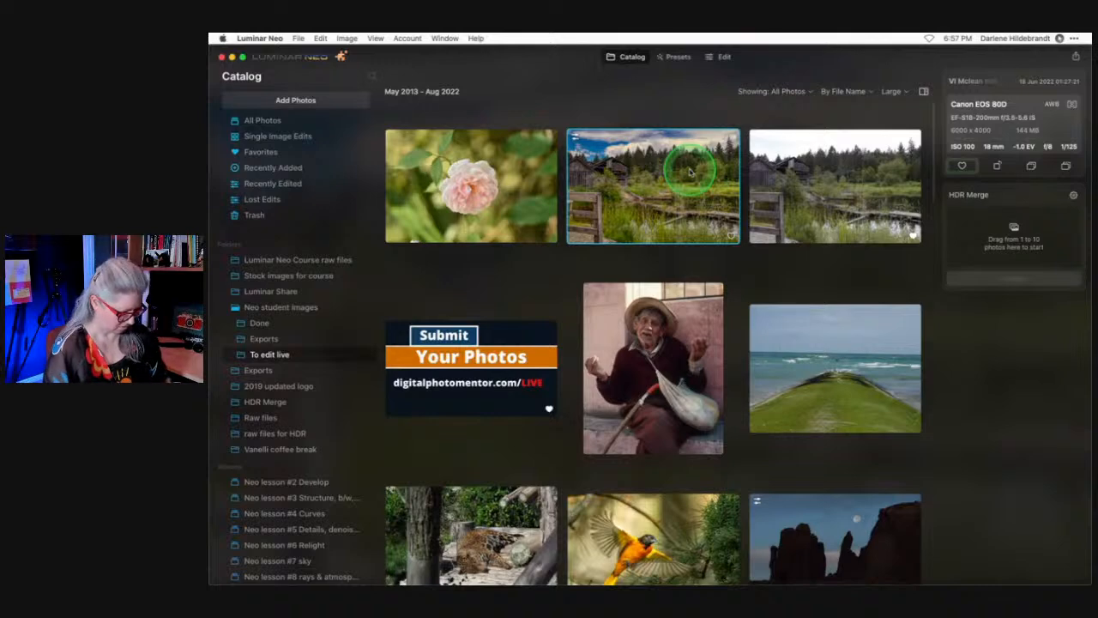
pyautogui.click(785, 91)
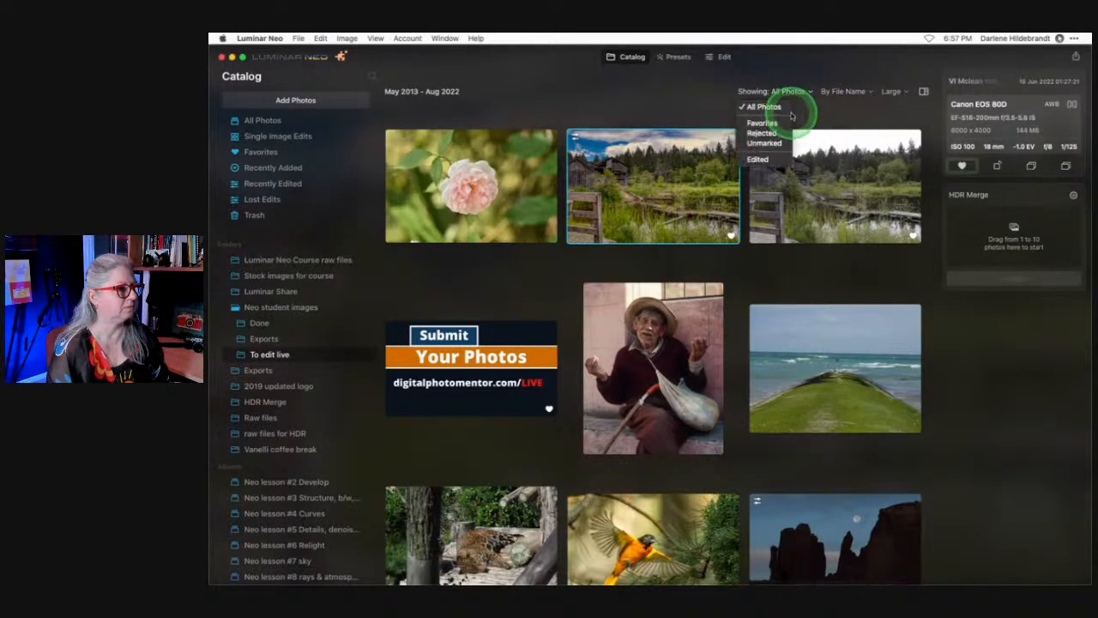
pyautogui.click(768, 108)
pyautogui.scroll(-3, 754, 326)
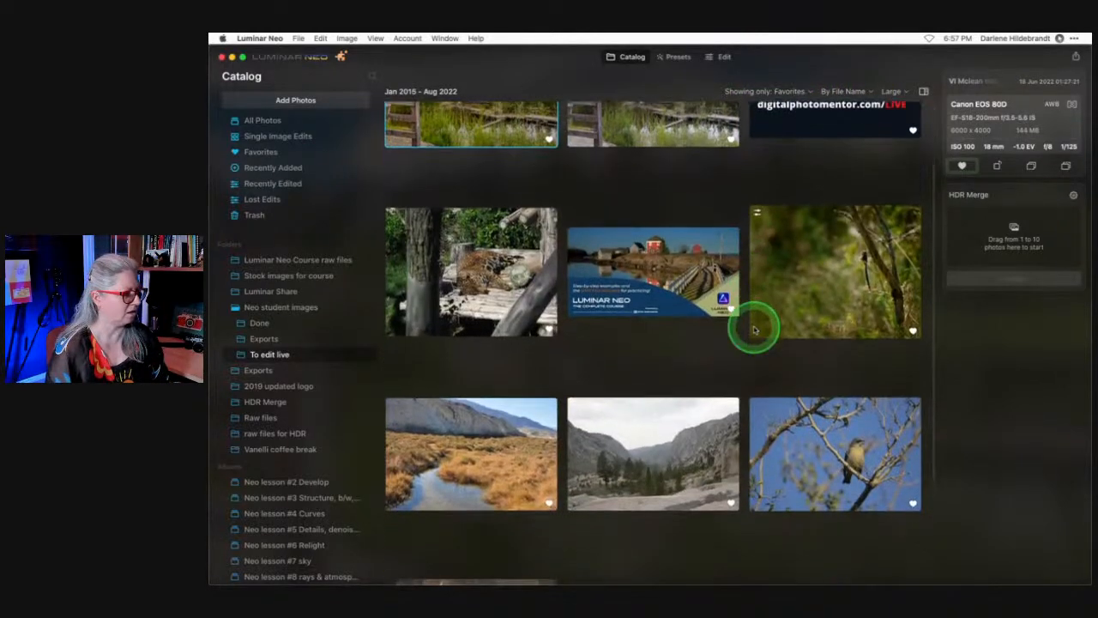
# Run HDR Merge on the single mountain valley photo from the To edit live folder.
pyautogui.click(682, 435)
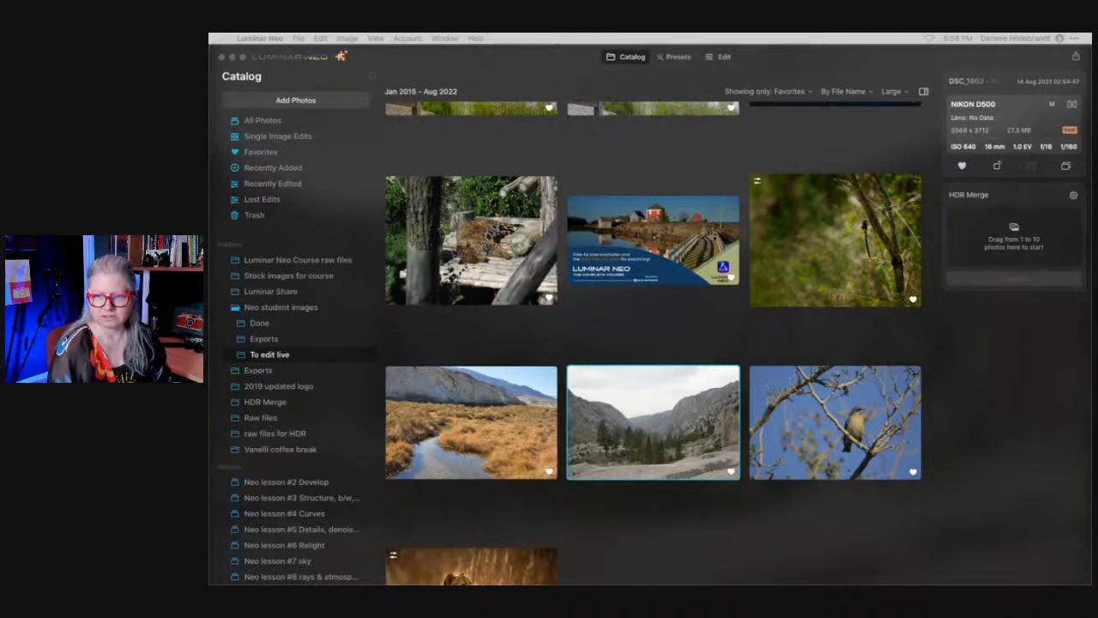
pyautogui.click(799, 336)
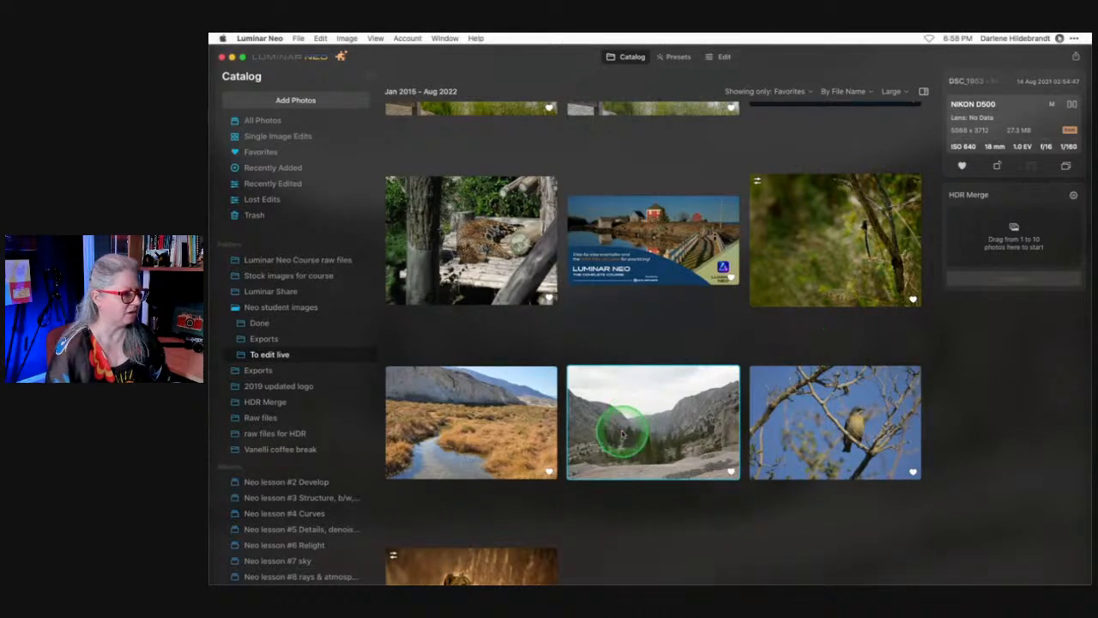
pyautogui.moveTo(625, 433); pyautogui.dragTo(983, 240)
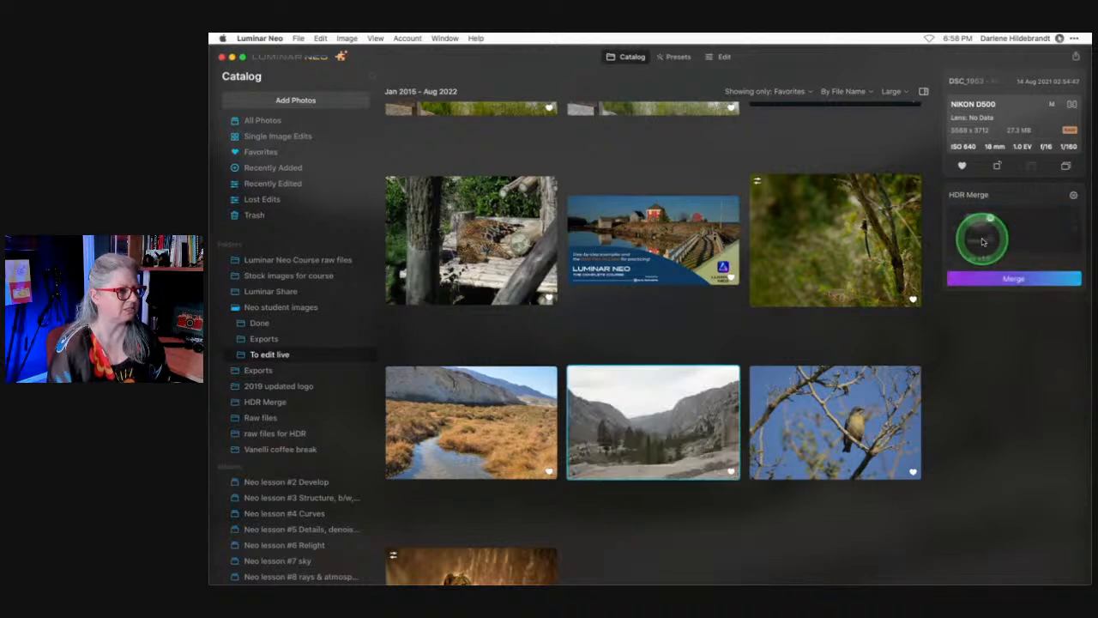
pyautogui.click(1003, 277)
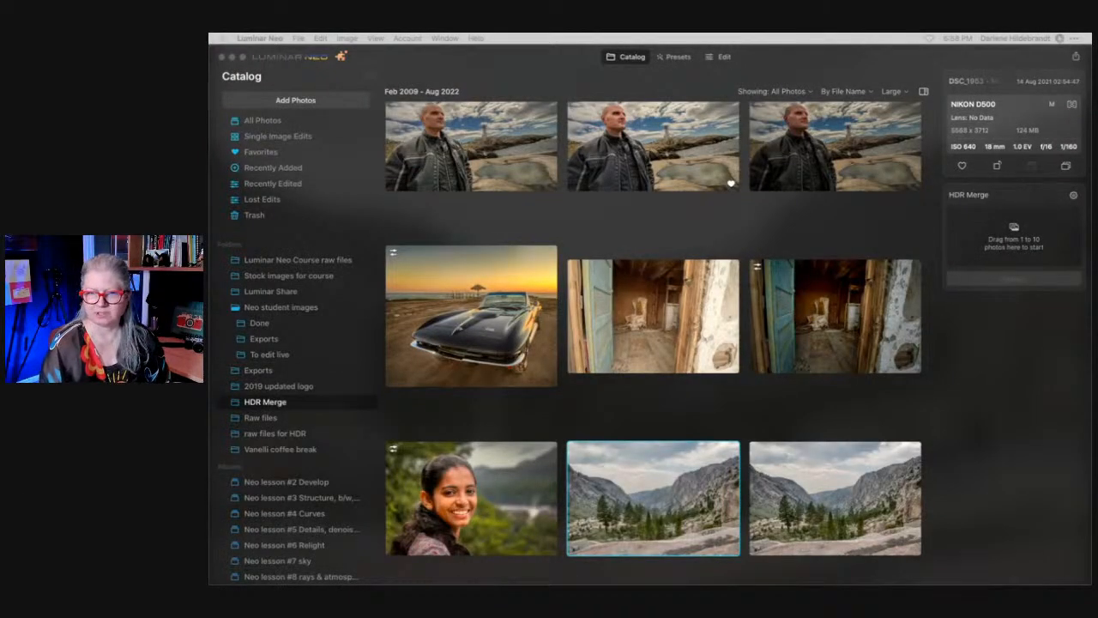
# Open the merged mountain valley photo from the HDR Merge folder for editing.
pyautogui.scroll(-2, 760, 269)
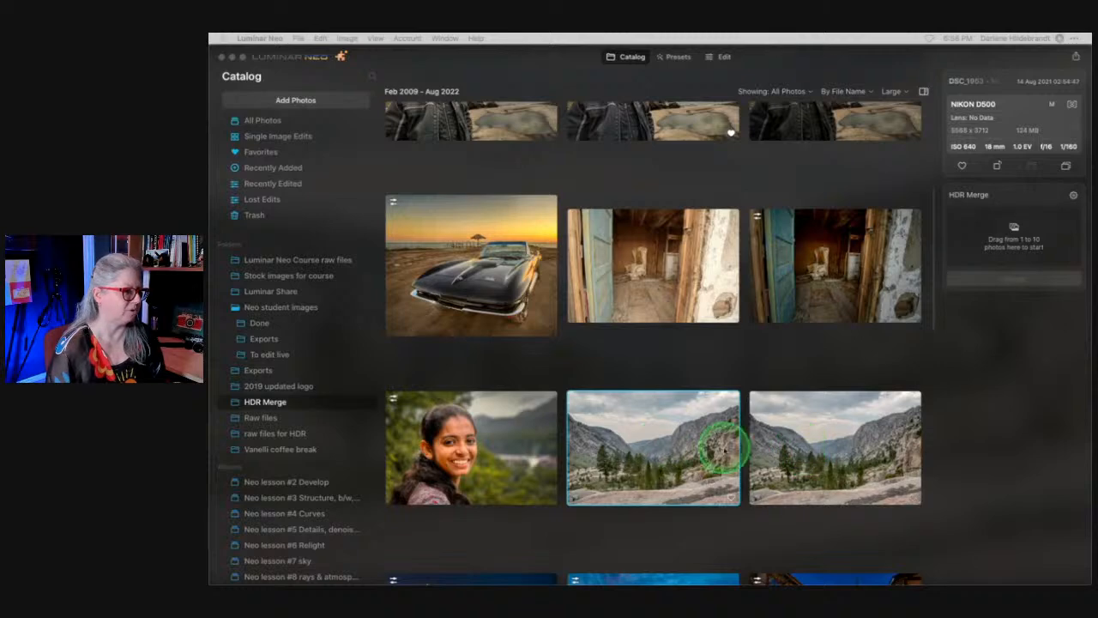
pyautogui.click(661, 449)
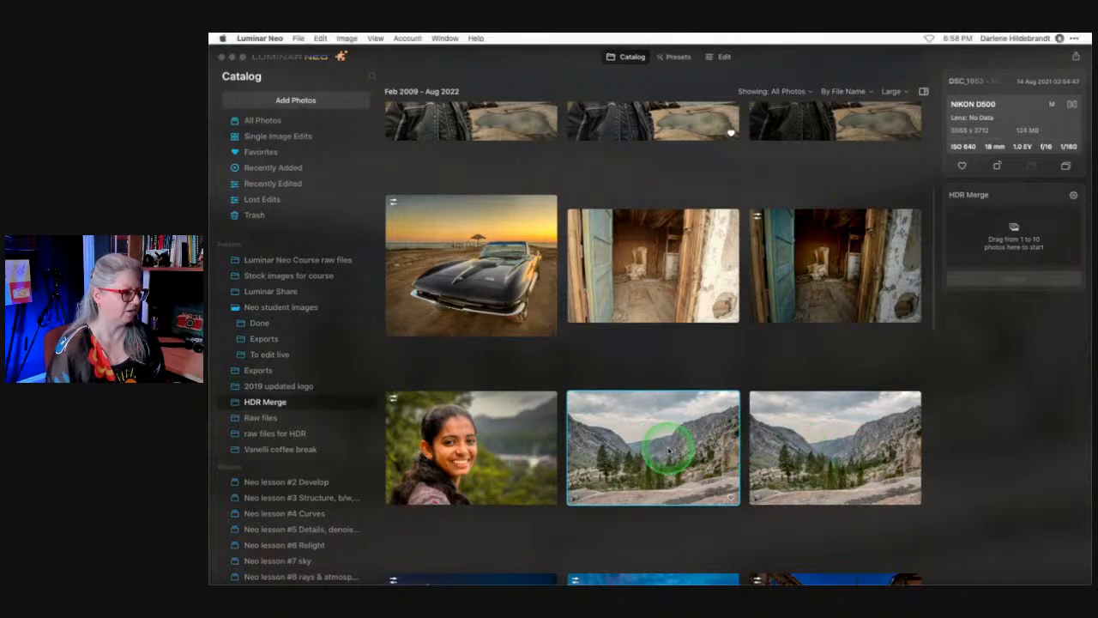
pyautogui.click(721, 56)
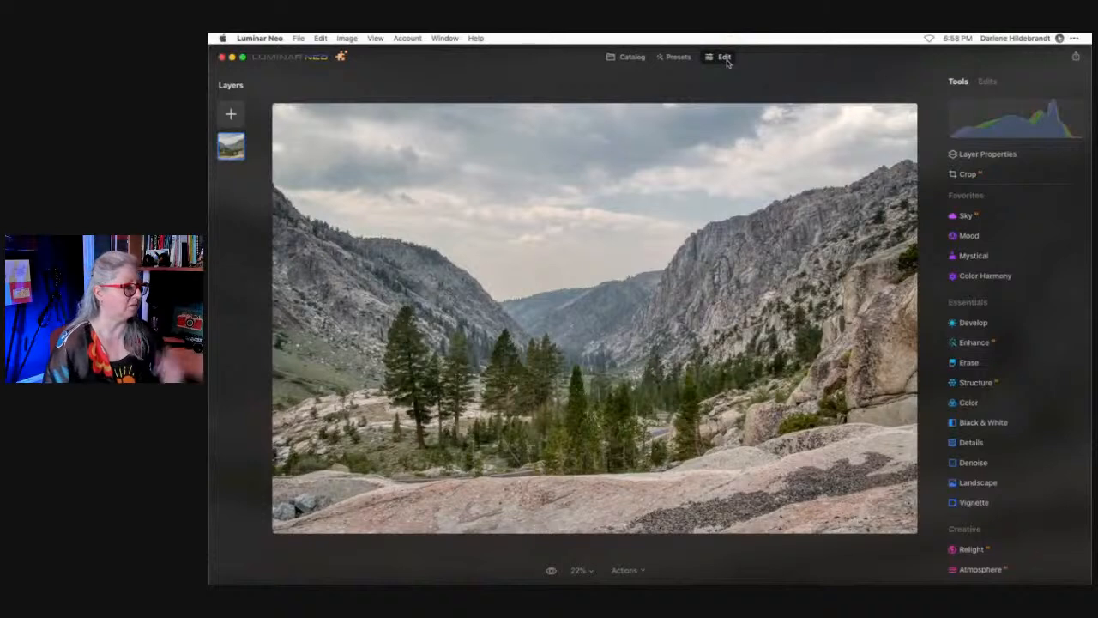
# Turn on the clipping warnings and pull the black point of the Develop tone curve inward for the valley photo.
pyautogui.click(986, 323)
pyautogui.scroll(-5, 978, 324)
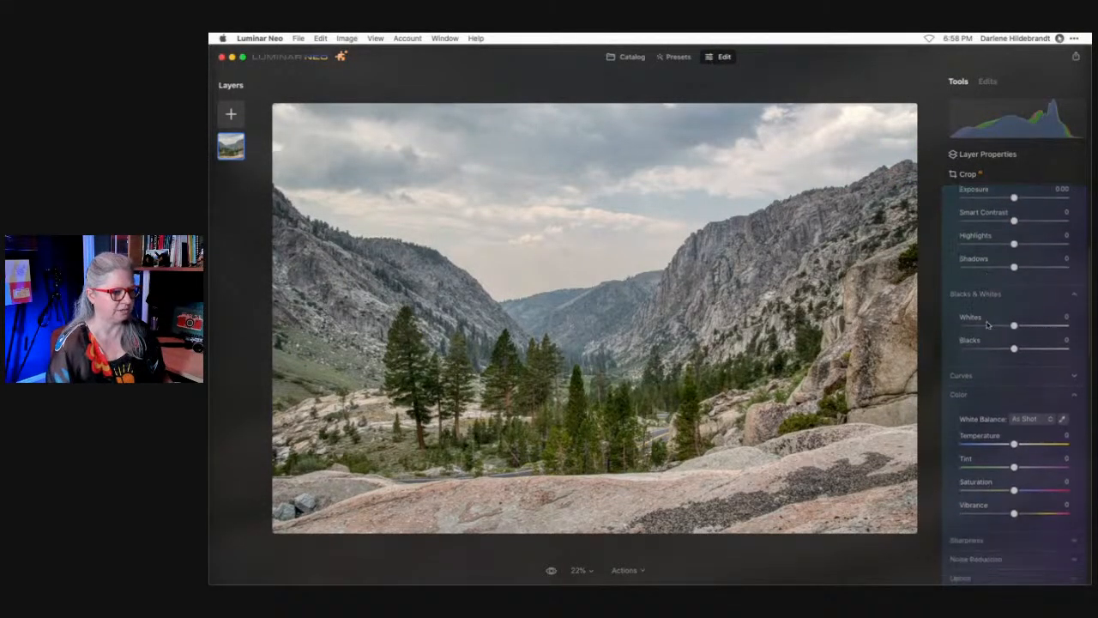
pyautogui.click(965, 324)
pyautogui.scroll(-2, 965, 324)
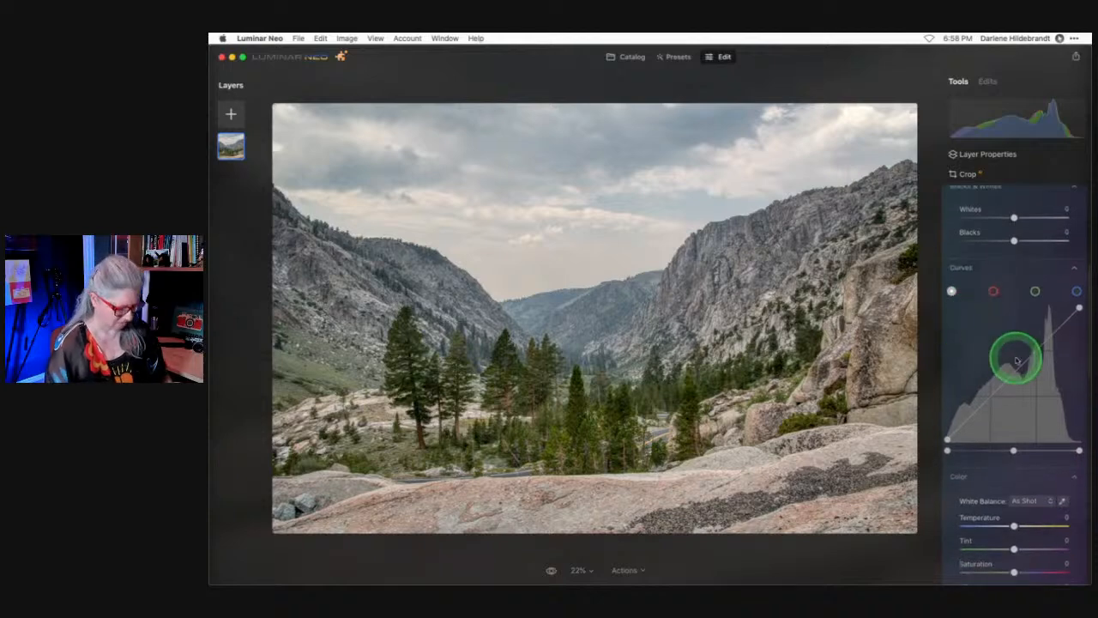
pyautogui.press('j')
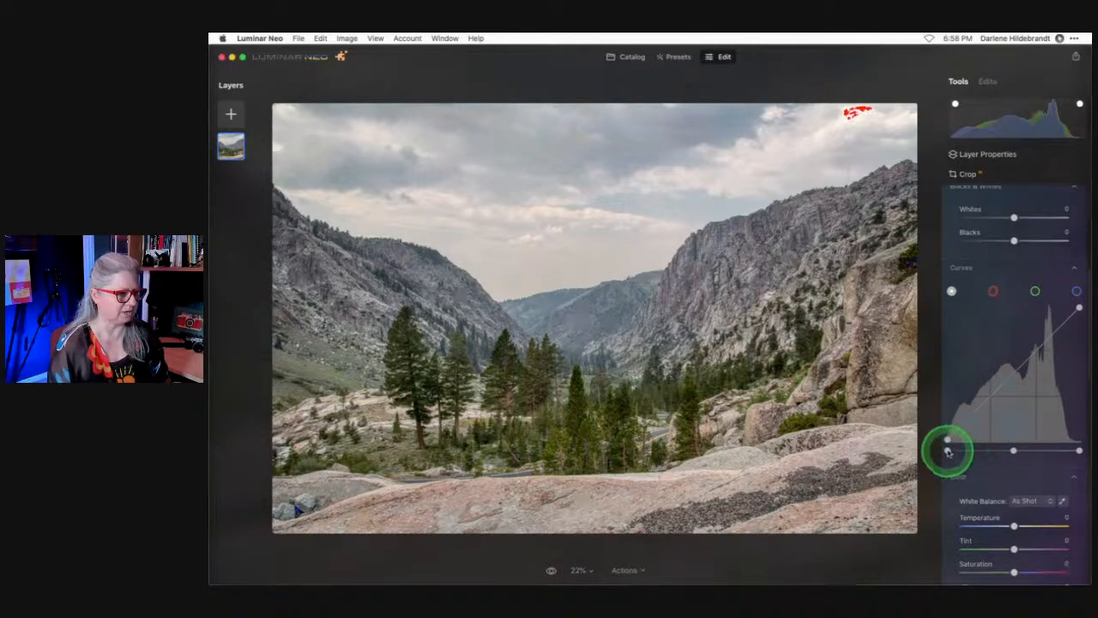
pyautogui.moveTo(964, 451)
pyautogui.mouseDown()
pyautogui.moveTo(951, 448)
pyautogui.moveTo(964, 450)
pyautogui.mouseUp()
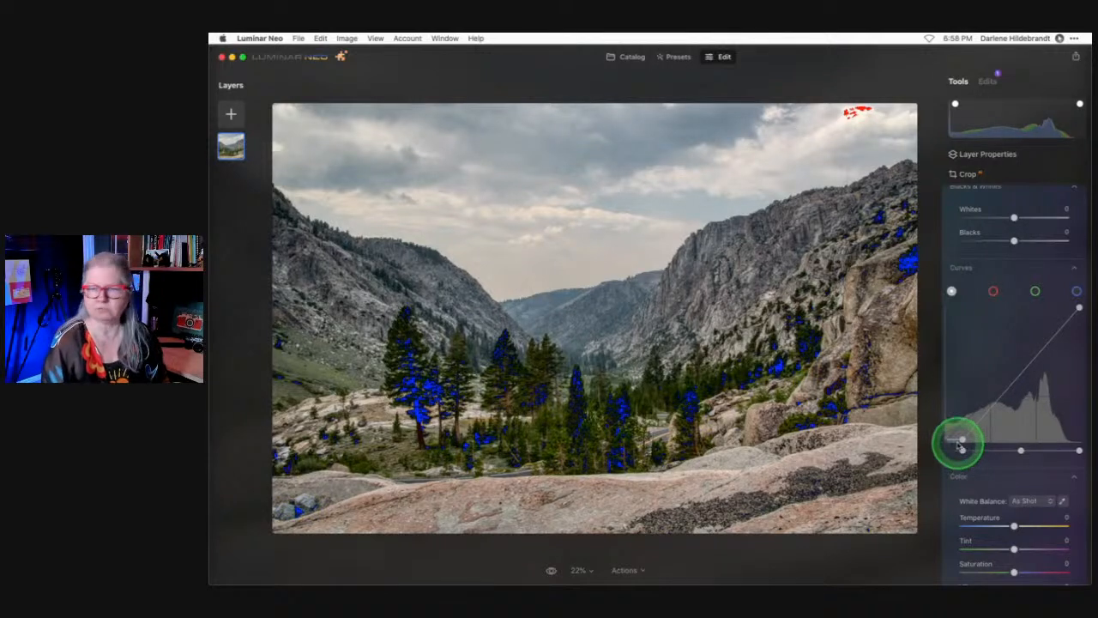
# Lower Highlights to -30 for the valley photo and turn off the clipping warnings.
pyautogui.scroll(5, 995, 358)
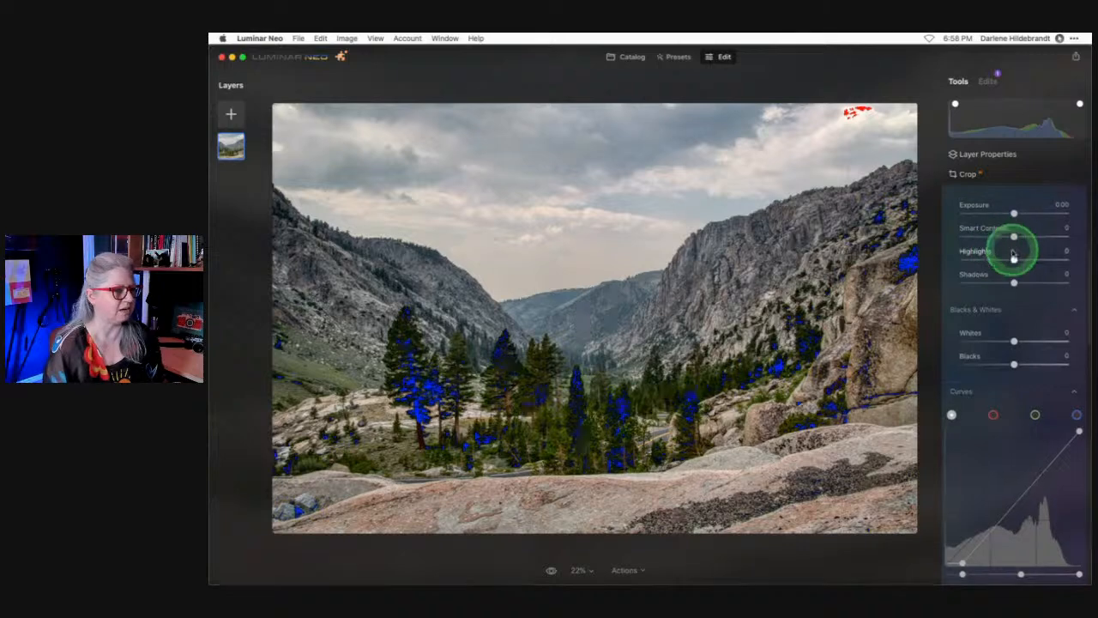
pyautogui.moveTo(1013, 256); pyautogui.dragTo(990, 262)
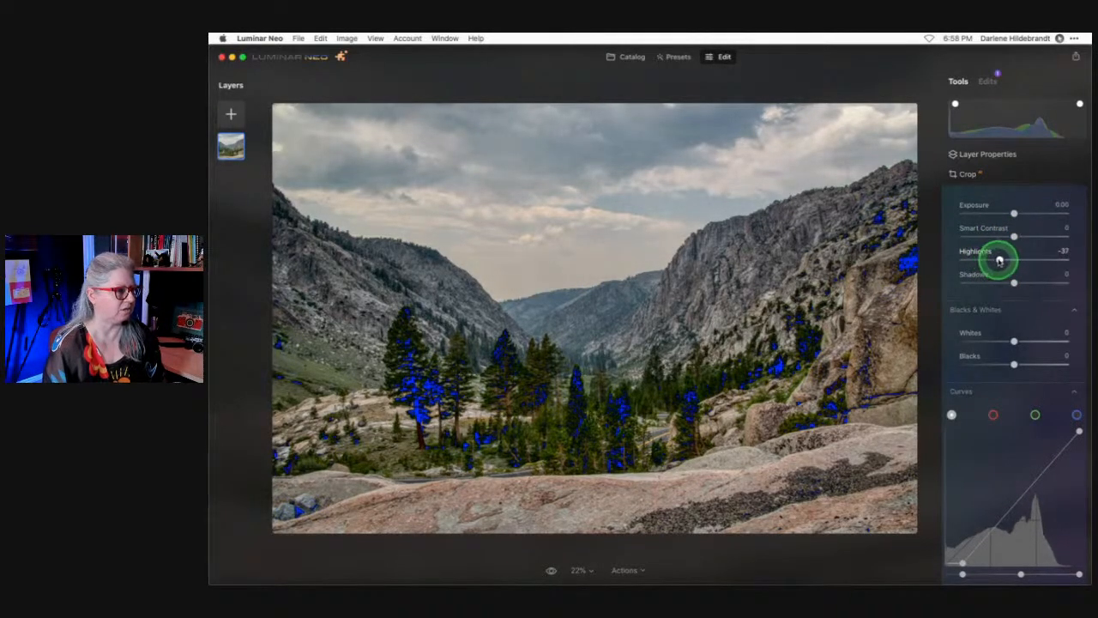
pyautogui.moveTo(998, 261); pyautogui.dragTo(998, 259)
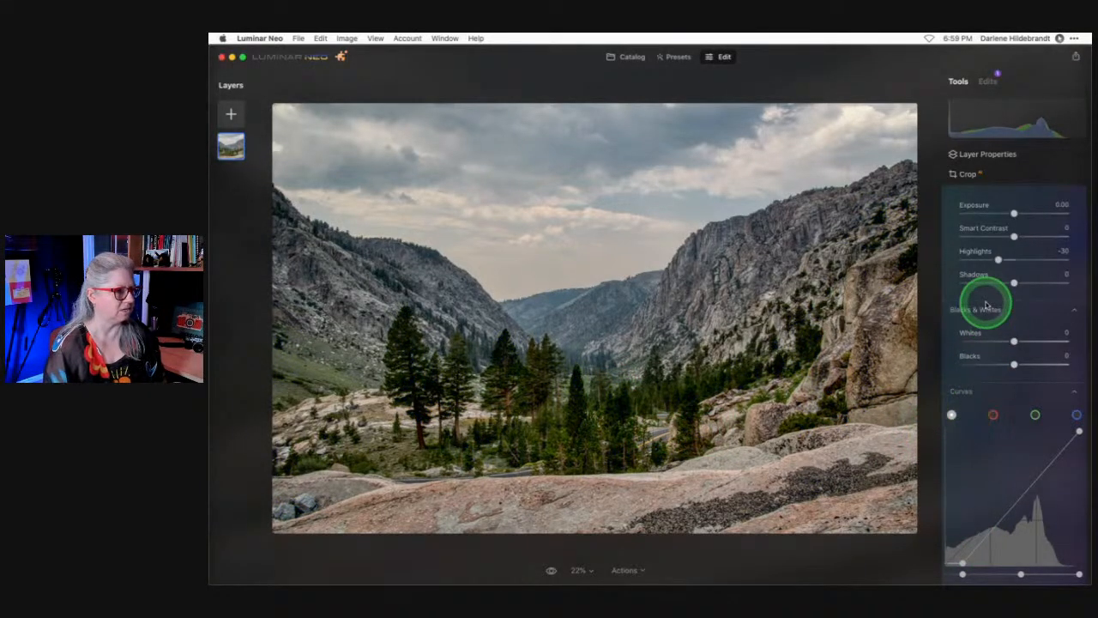
# Reduce the valley photo's Exposure to -0.24 in the Develop tool.
pyautogui.scroll(1, 995, 292)
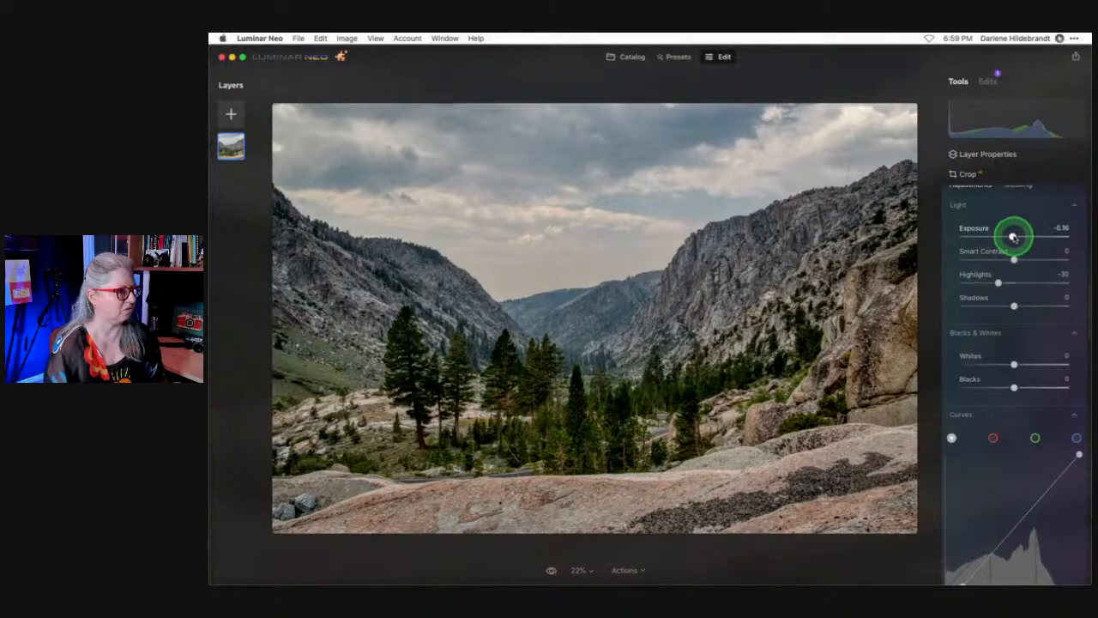
pyautogui.moveTo(1012, 237); pyautogui.dragTo(1013, 237)
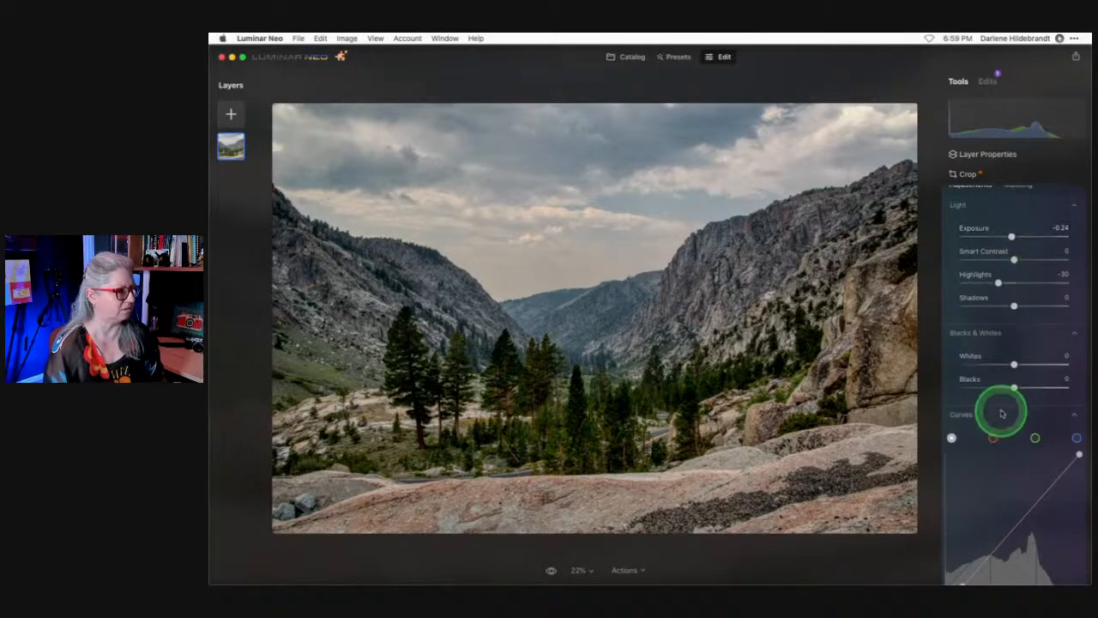
pyautogui.scroll(-5, 1001, 414)
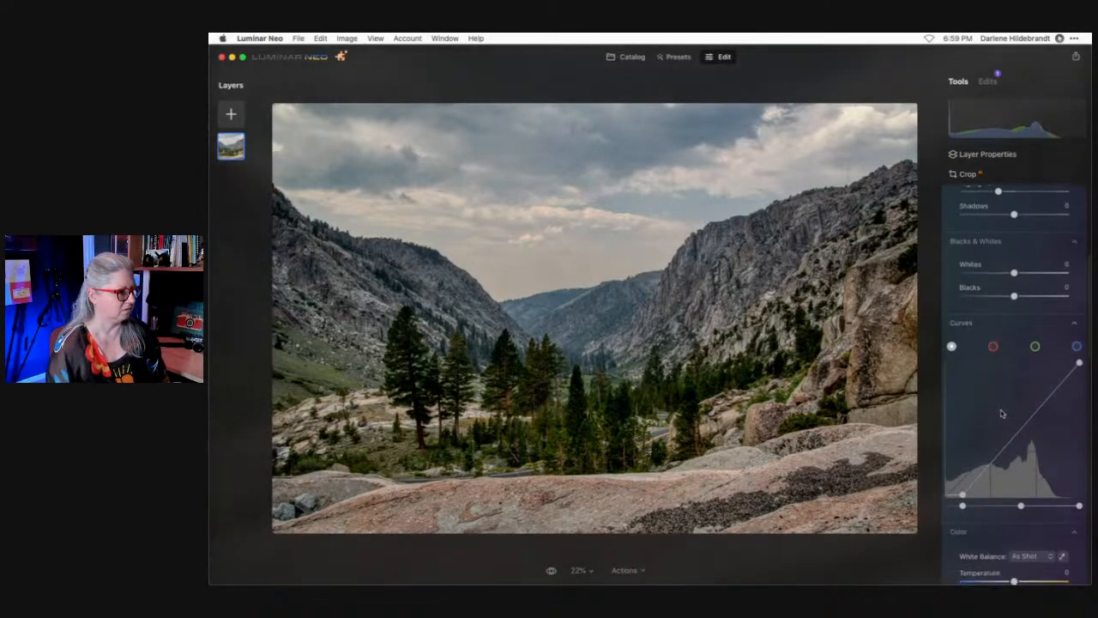
# Enhance the valley photo with Accent at 10 and Sky Enhancer at 62.
pyautogui.scroll(5, 1001, 413)
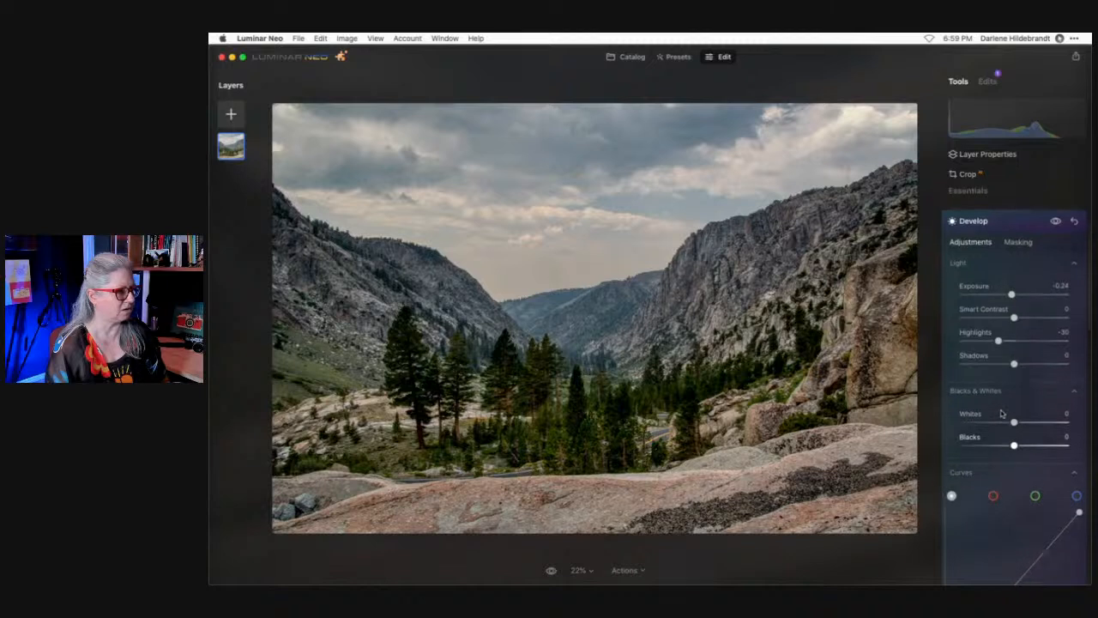
pyautogui.click(1012, 216)
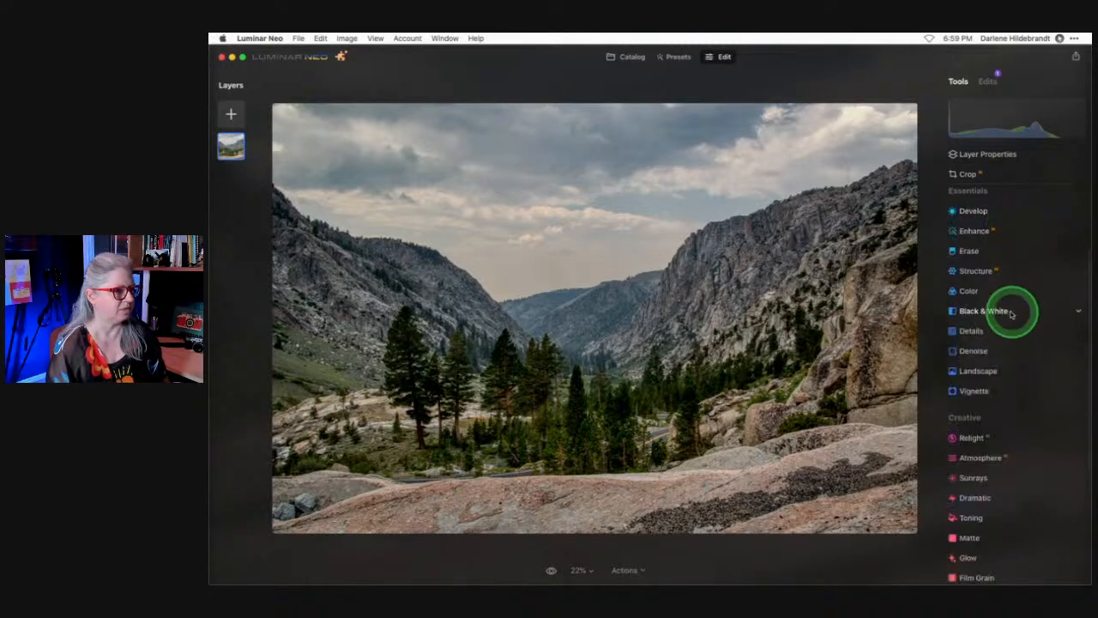
pyautogui.click(974, 231)
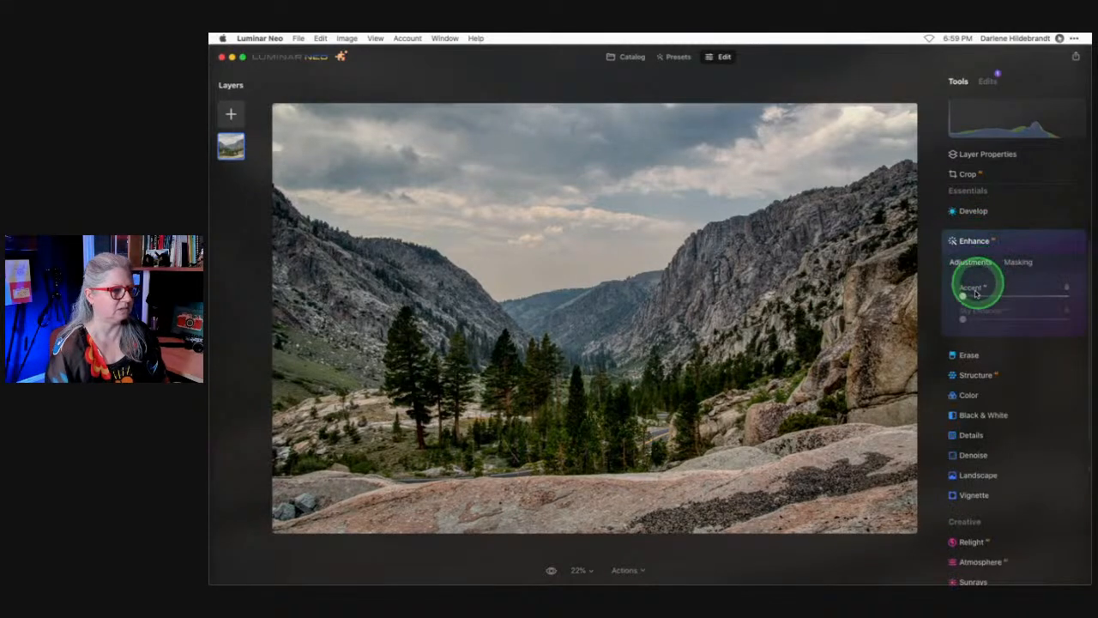
pyautogui.click(987, 296)
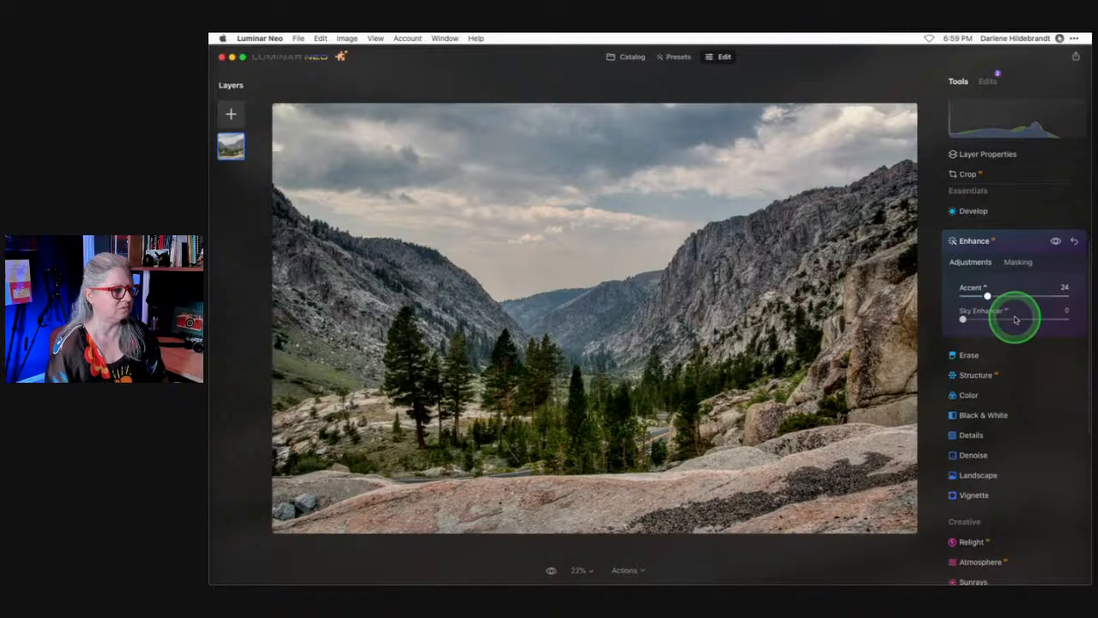
pyautogui.click(1015, 319)
pyautogui.moveTo(987, 296); pyautogui.dragTo(1017, 316)
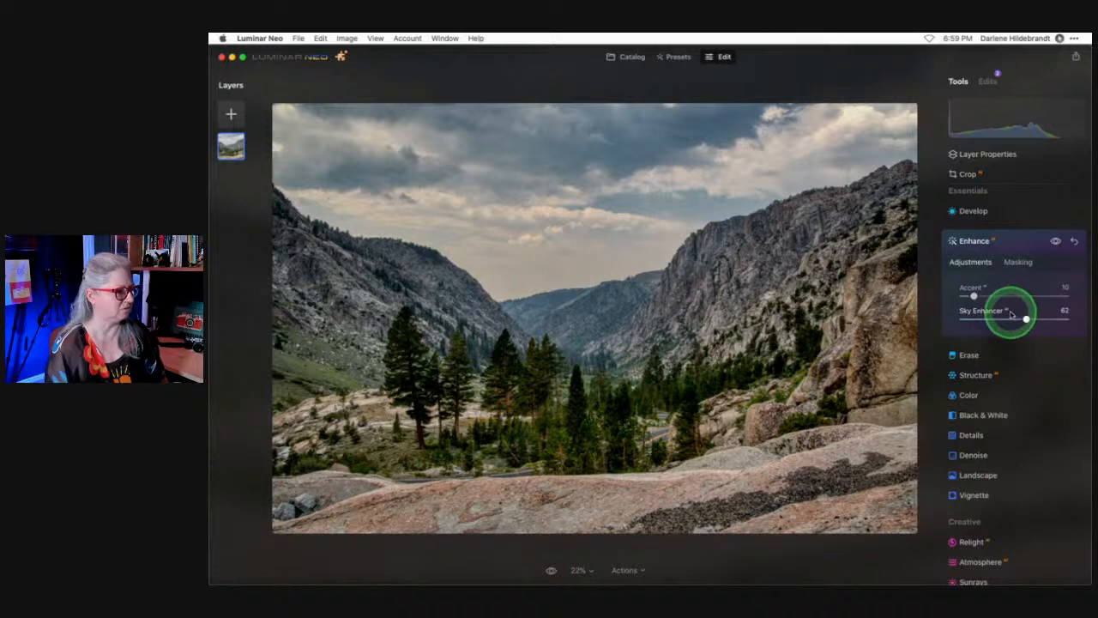
pyautogui.click(1018, 243)
# Crop the valley photo with the Free ratio, trimming most of the foreground rock along its lower edge.
pyautogui.click(999, 178)
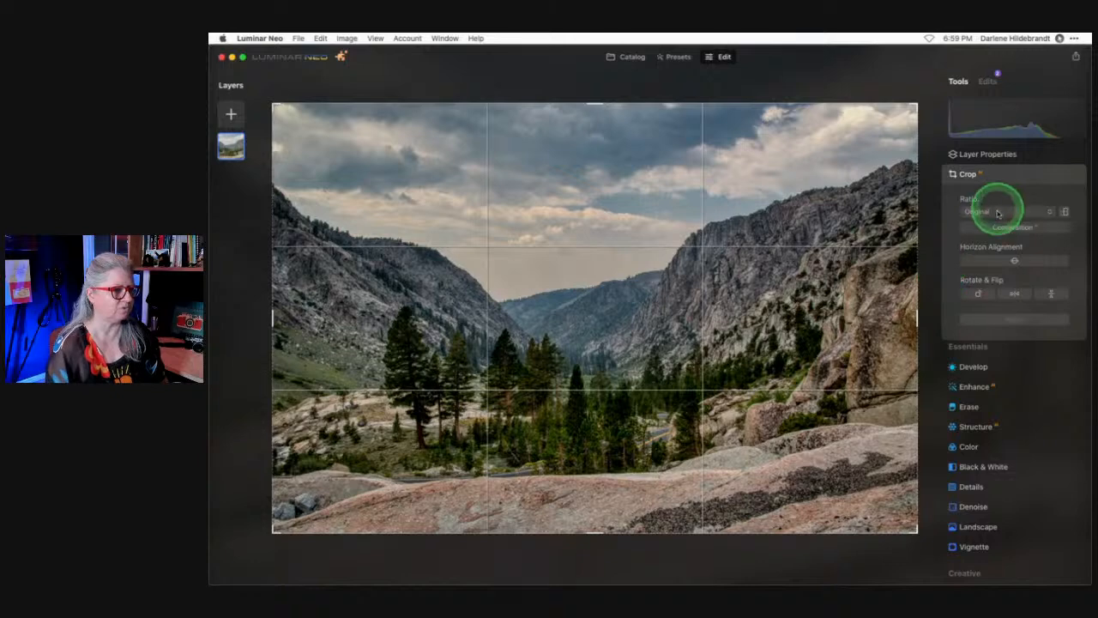
pyautogui.click(998, 211)
pyautogui.click(1001, 191)
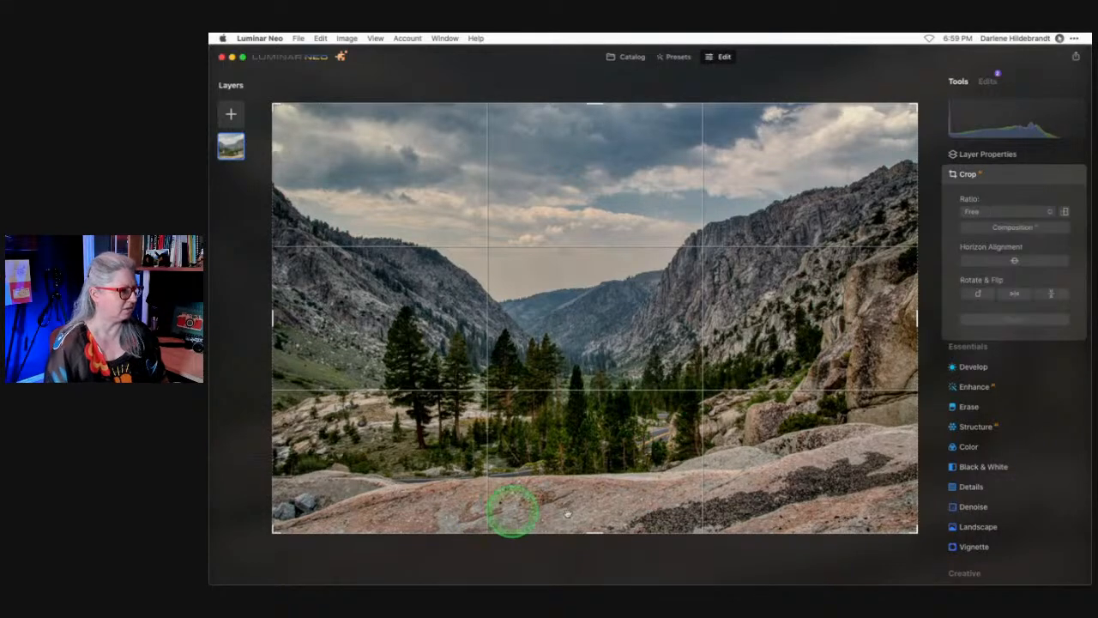
pyautogui.moveTo(638, 532); pyautogui.dragTo(639, 463)
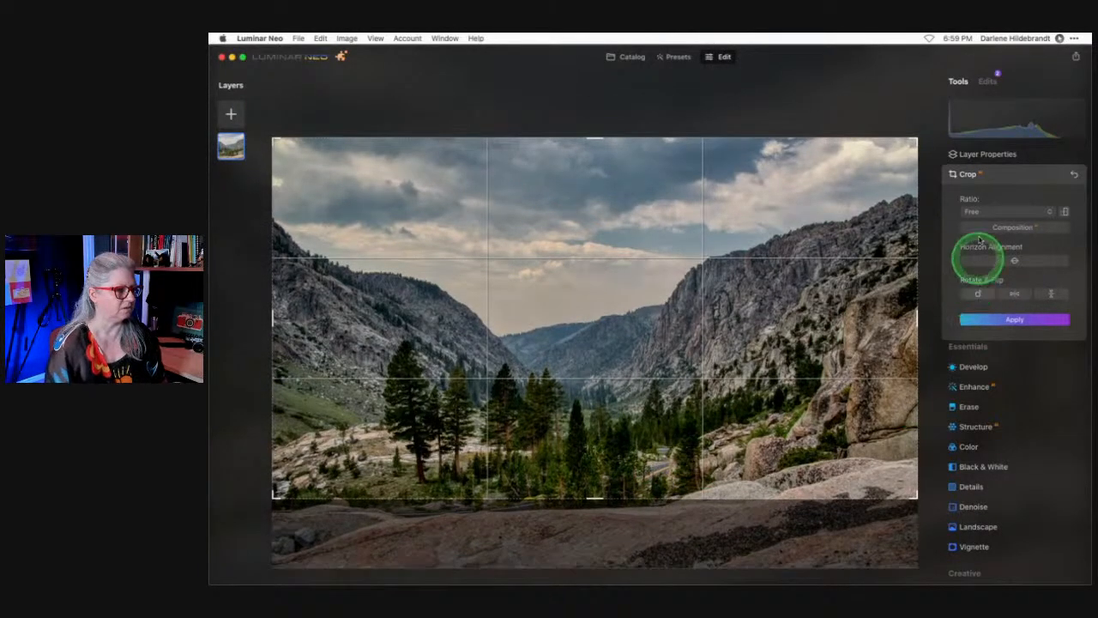
pyautogui.click(1000, 175)
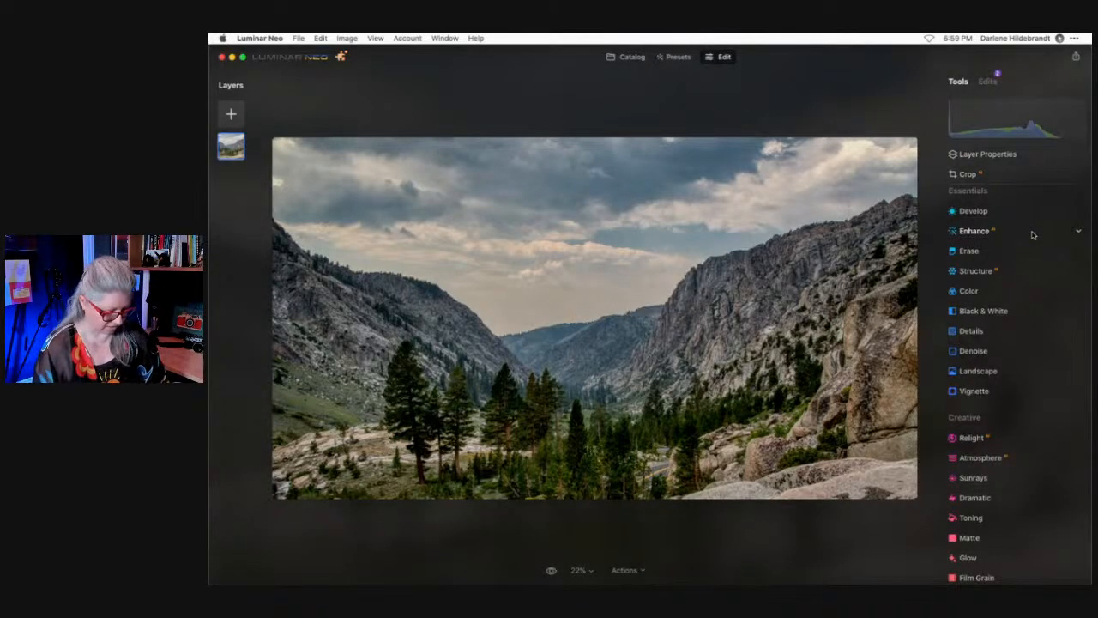
# Compare the edited valley photo with its unedited version twice.
pyautogui.press('\\')
pyautogui.press('\\')
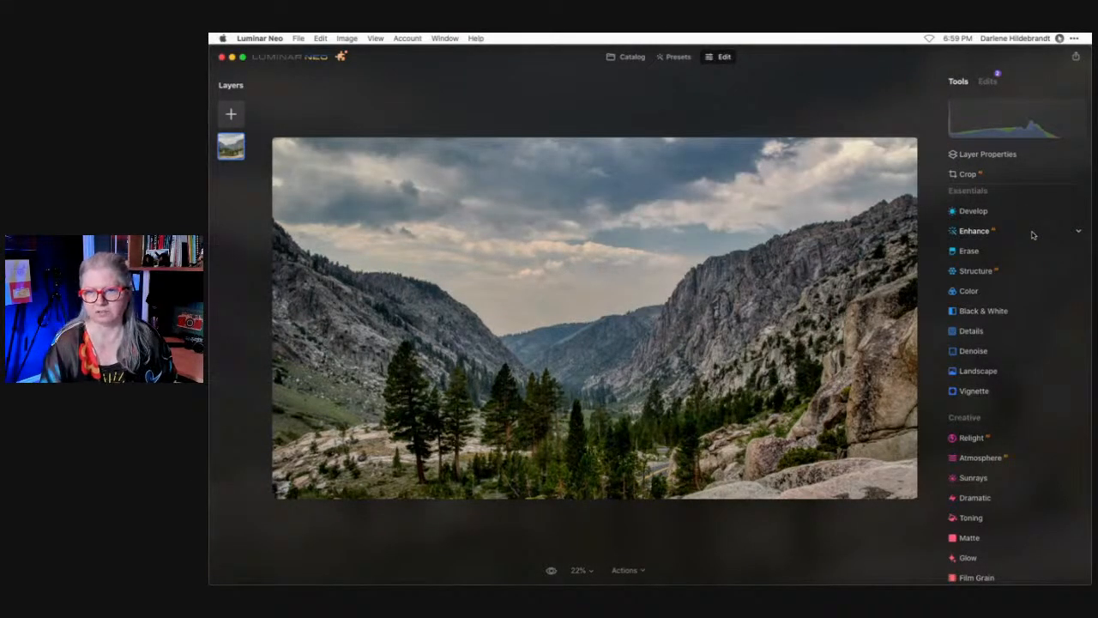
pyautogui.press('\\')
pyautogui.press('\\')
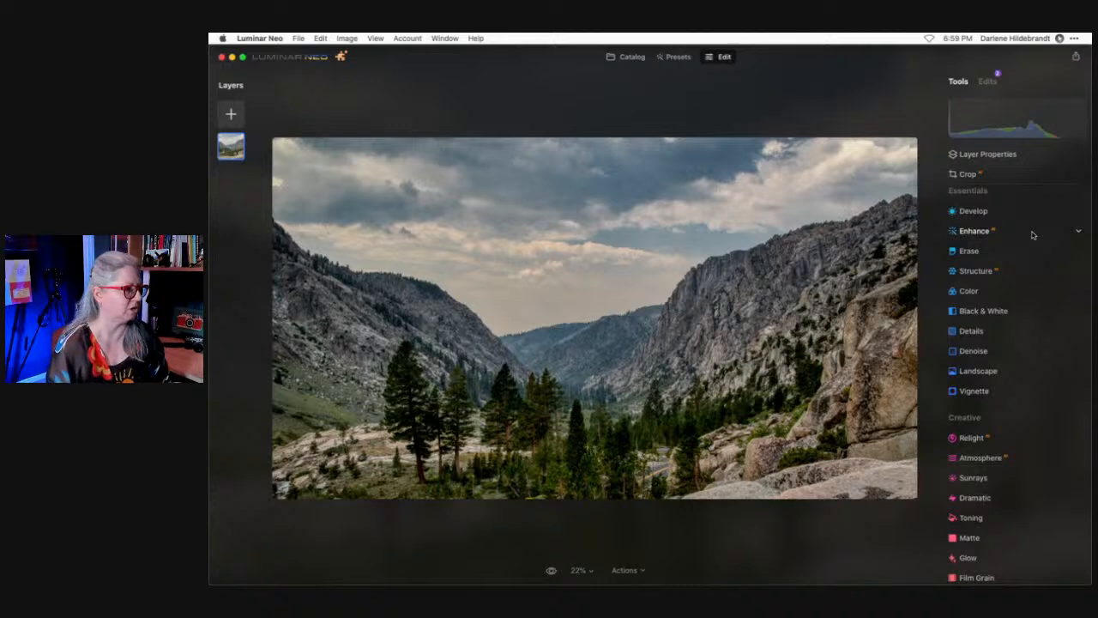
# Return to the catalog and browse the favorite photos in the To edit live folder.
pyautogui.click(625, 56)
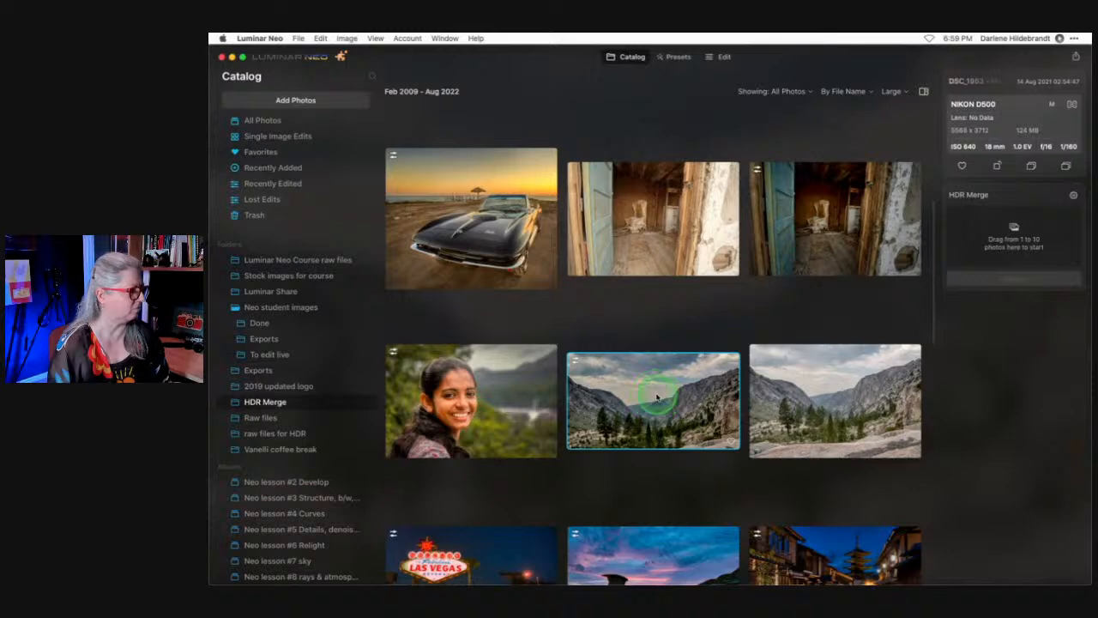
pyautogui.moveTo(656, 396); pyautogui.dragTo(274, 354)
pyautogui.click(275, 354)
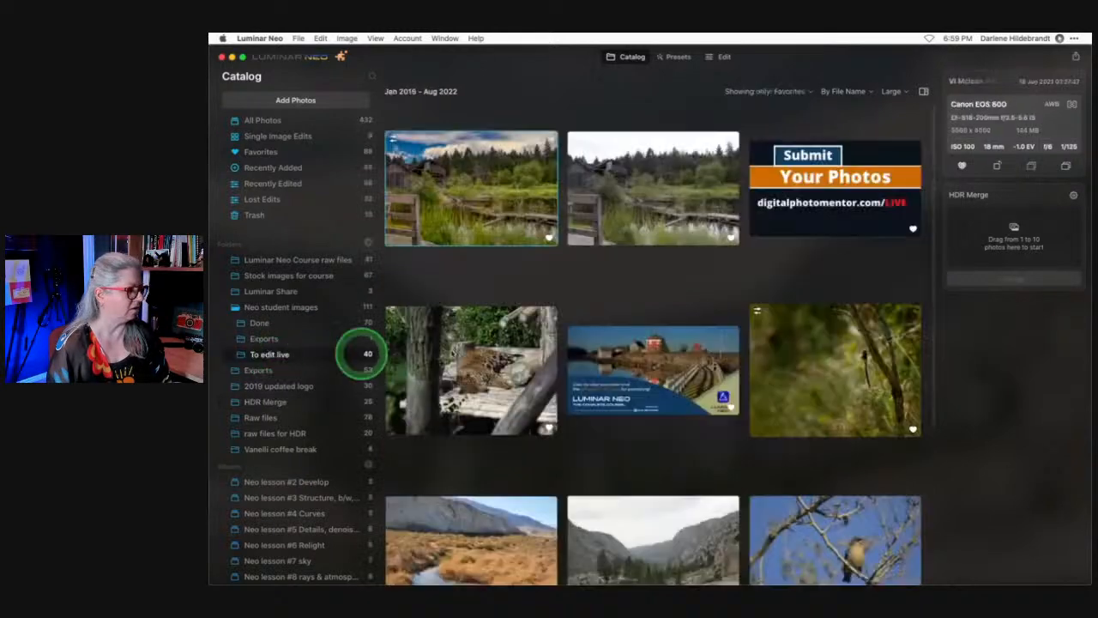
pyautogui.scroll(-3, 792, 289)
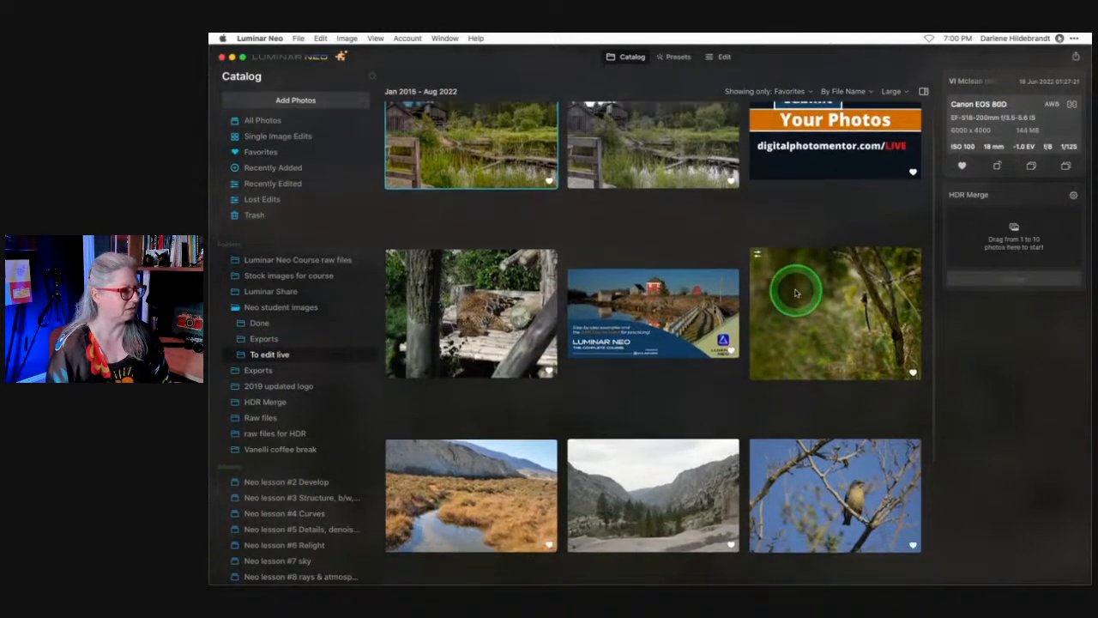
pyautogui.scroll(-2, 795, 291)
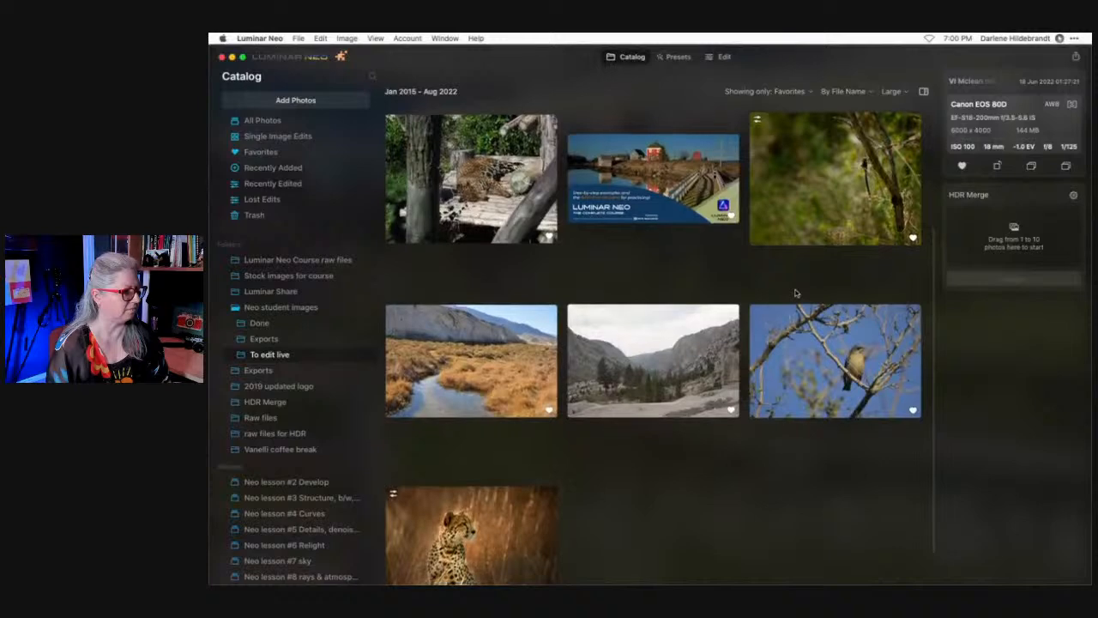
# Preview the photo of the creek through golden grassland at large size and HDR-merge it as a single image.
pyautogui.click(452, 360)
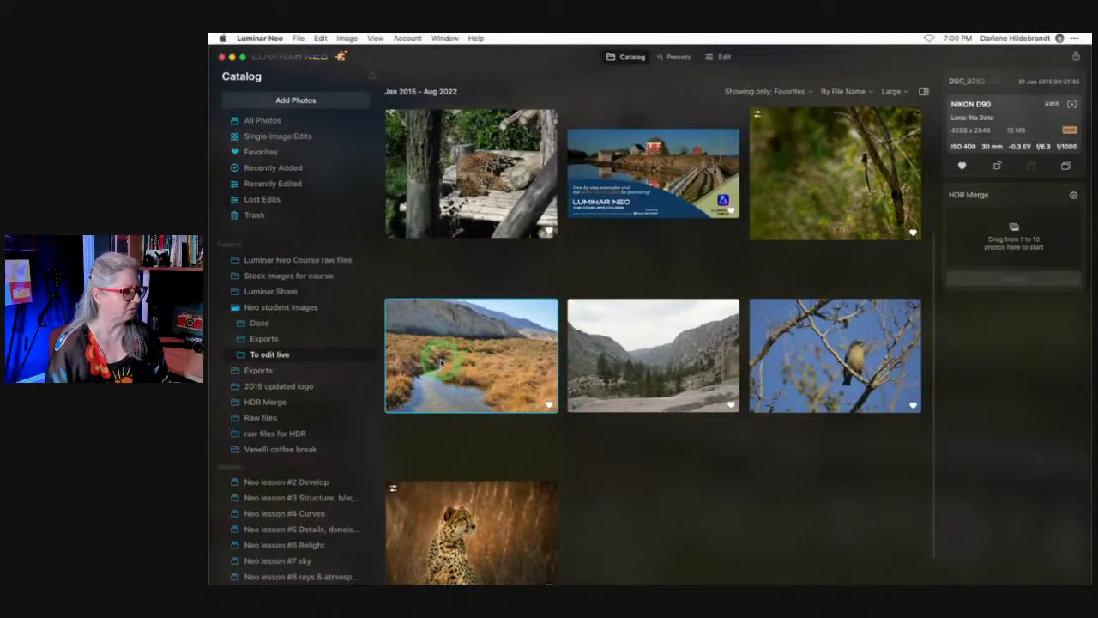
pyautogui.doubleClick(442, 361)
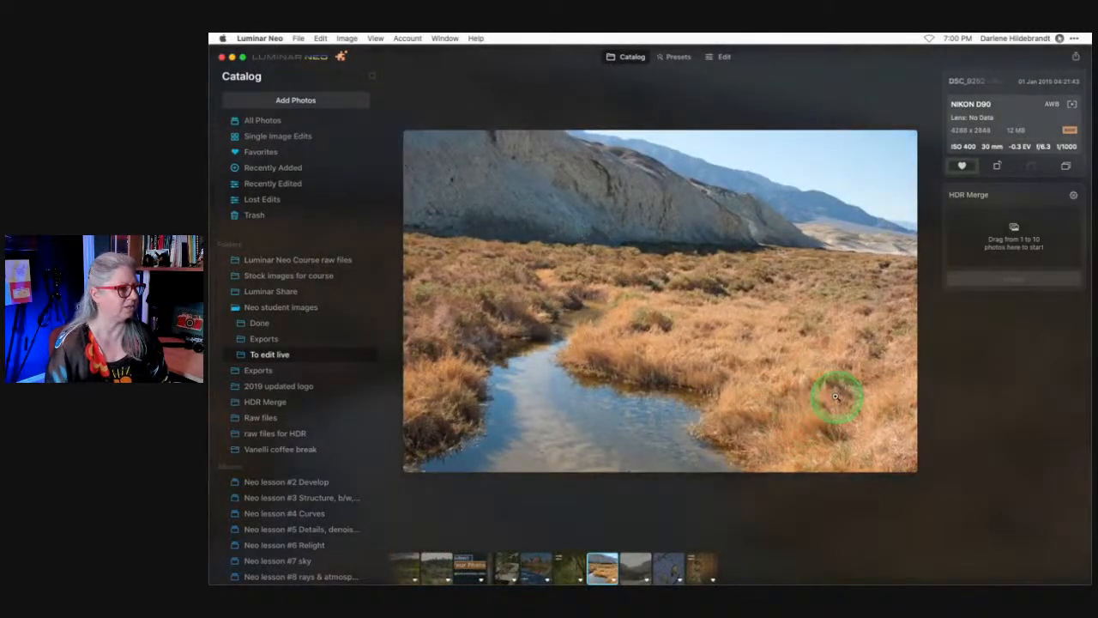
pyautogui.doubleClick(778, 336)
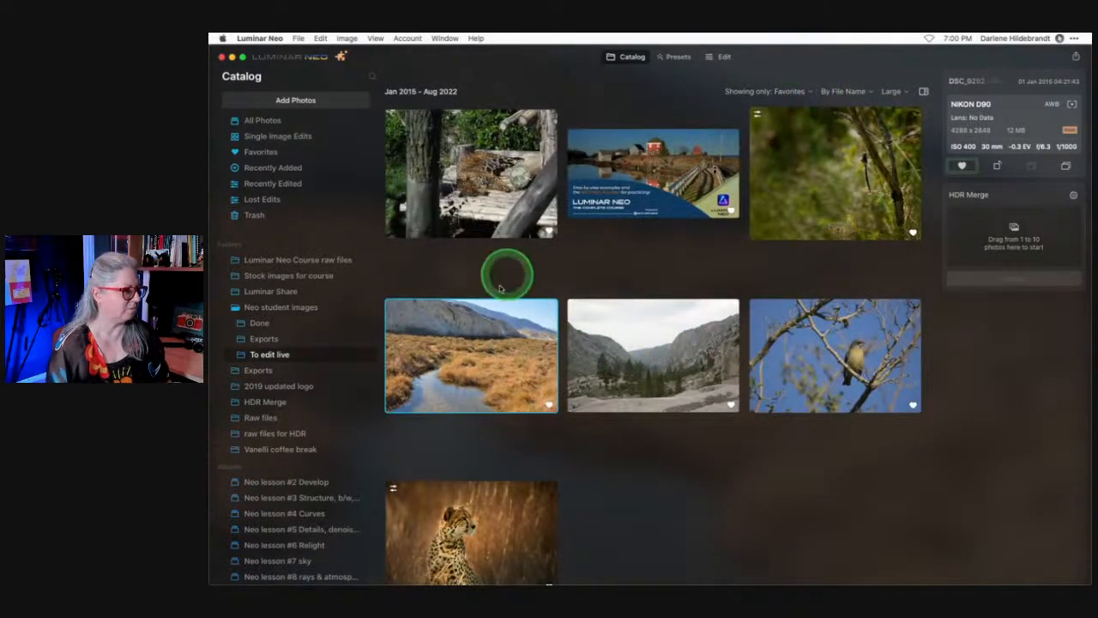
pyautogui.moveTo(463, 360); pyautogui.dragTo(982, 227)
pyautogui.click(1023, 280)
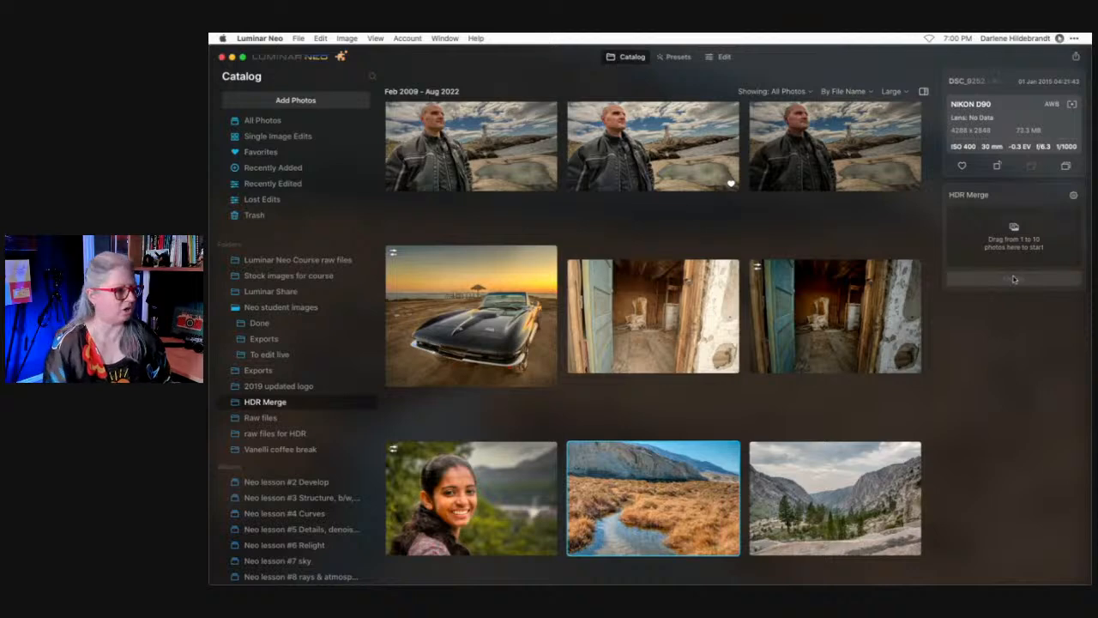
# Open the merged creek photo for editing and rotate it slightly counterclockwise with the Crop tool at the Original ratio.
pyautogui.doubleClick(626, 468)
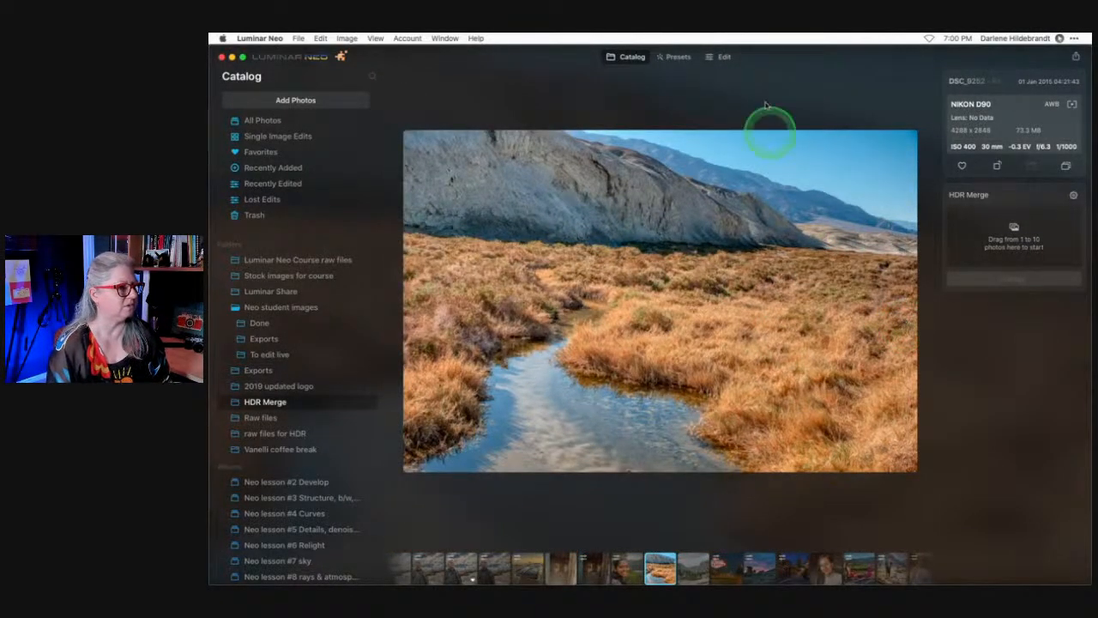
pyautogui.click(723, 57)
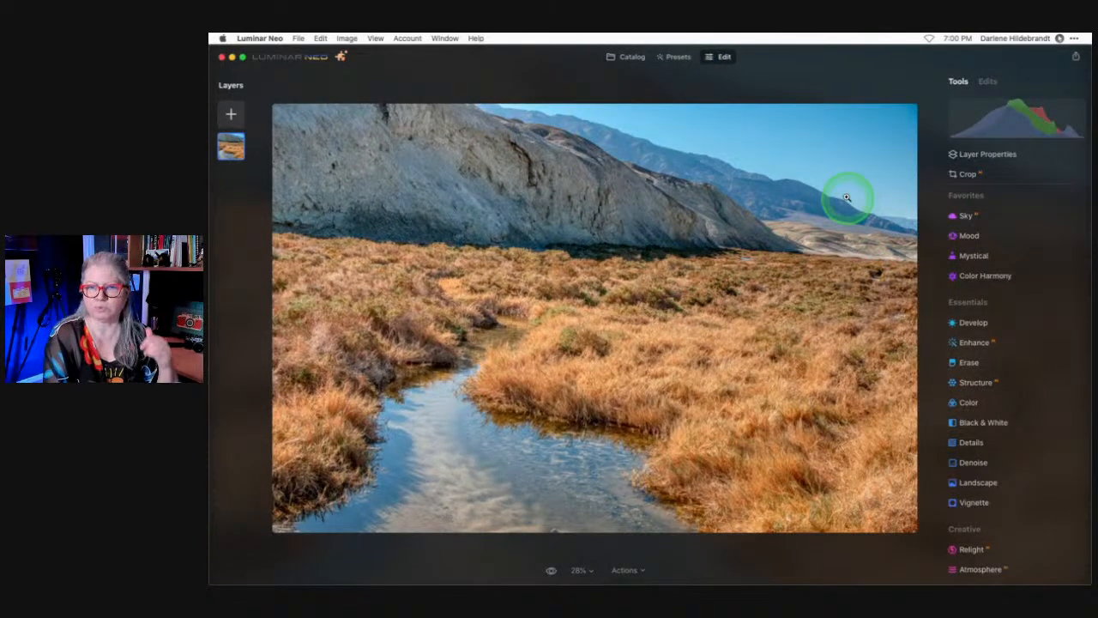
pyautogui.click(1000, 174)
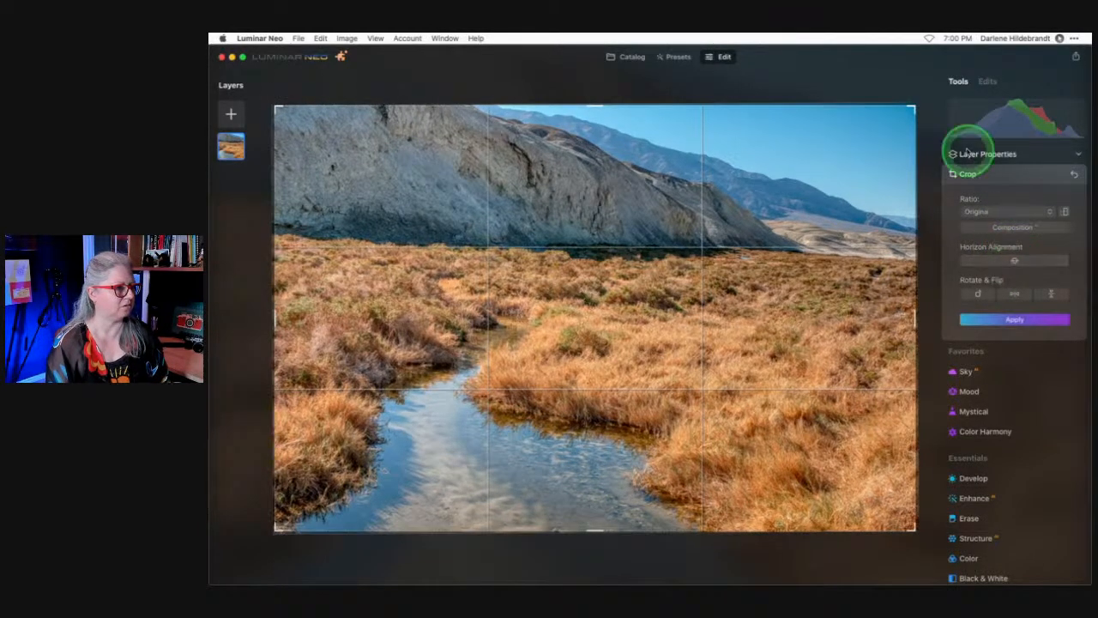
pyautogui.moveTo(931, 117); pyautogui.dragTo(926, 103)
pyautogui.click(657, 316)
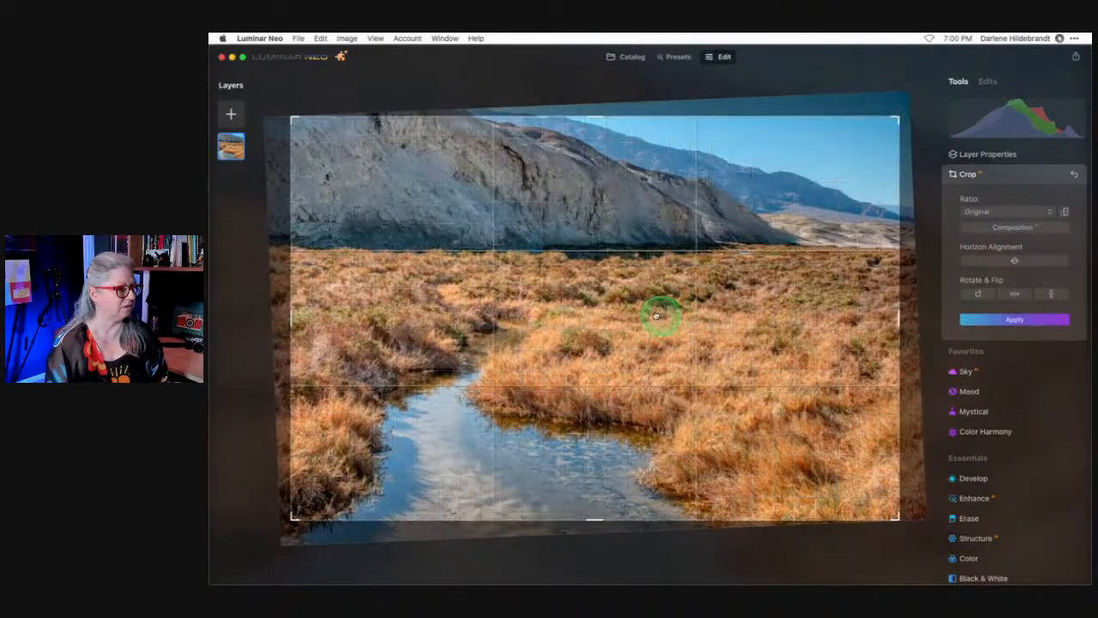
# Apply the straightening crop, then enhance the photo with Accent at 16 and Sky Enhancer at 7.
pyautogui.press('Return')
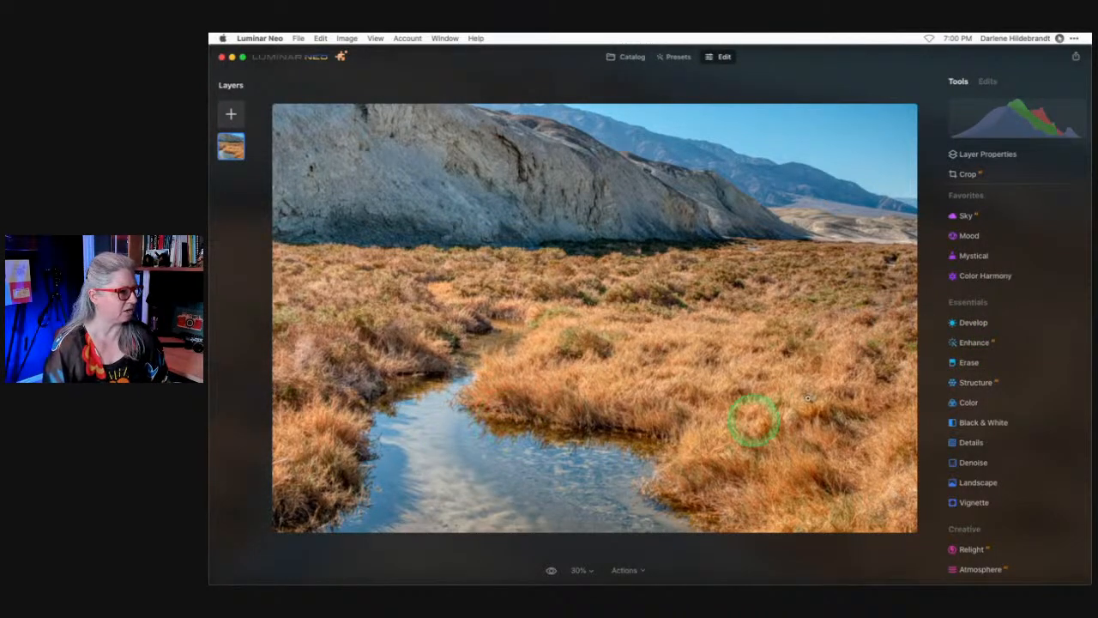
pyautogui.click(973, 342)
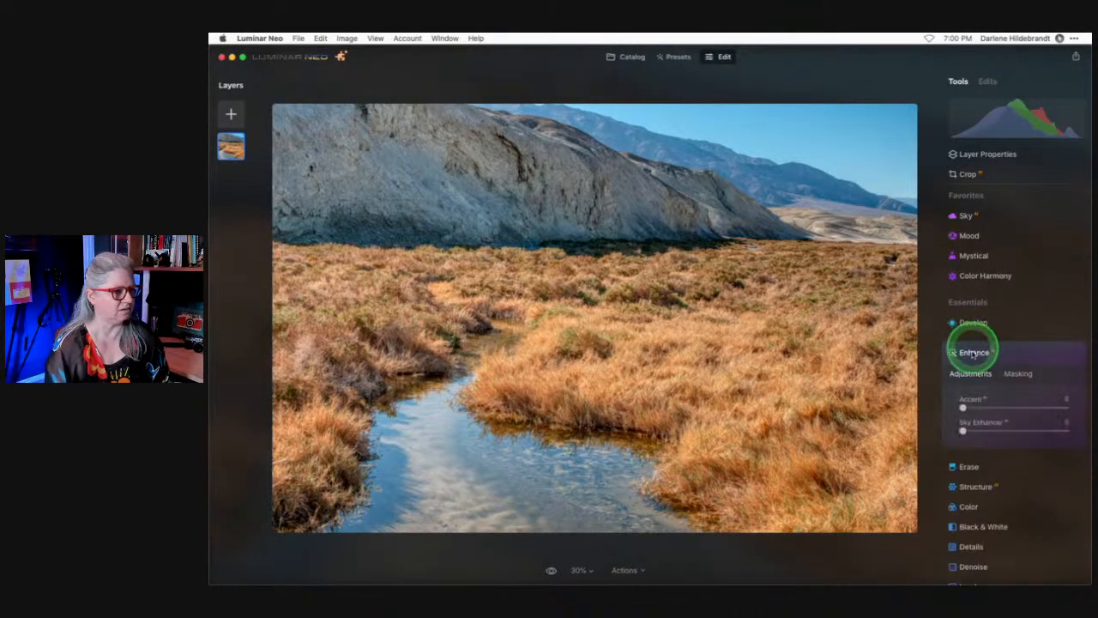
pyautogui.moveTo(963, 407); pyautogui.dragTo(970, 430)
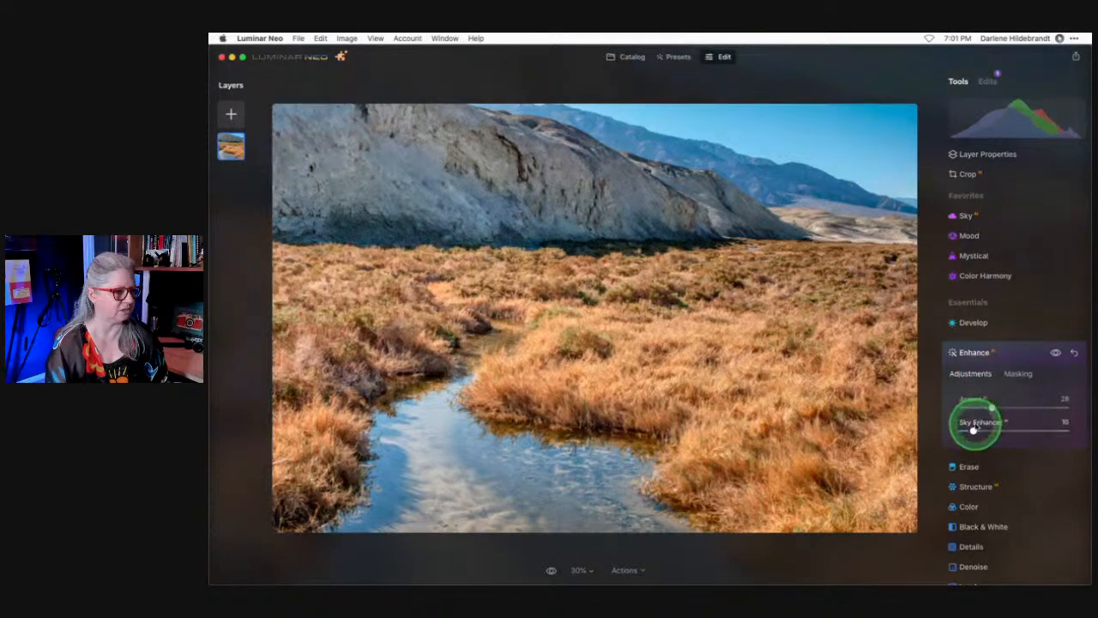
pyautogui.moveTo(974, 430); pyautogui.dragTo(971, 408)
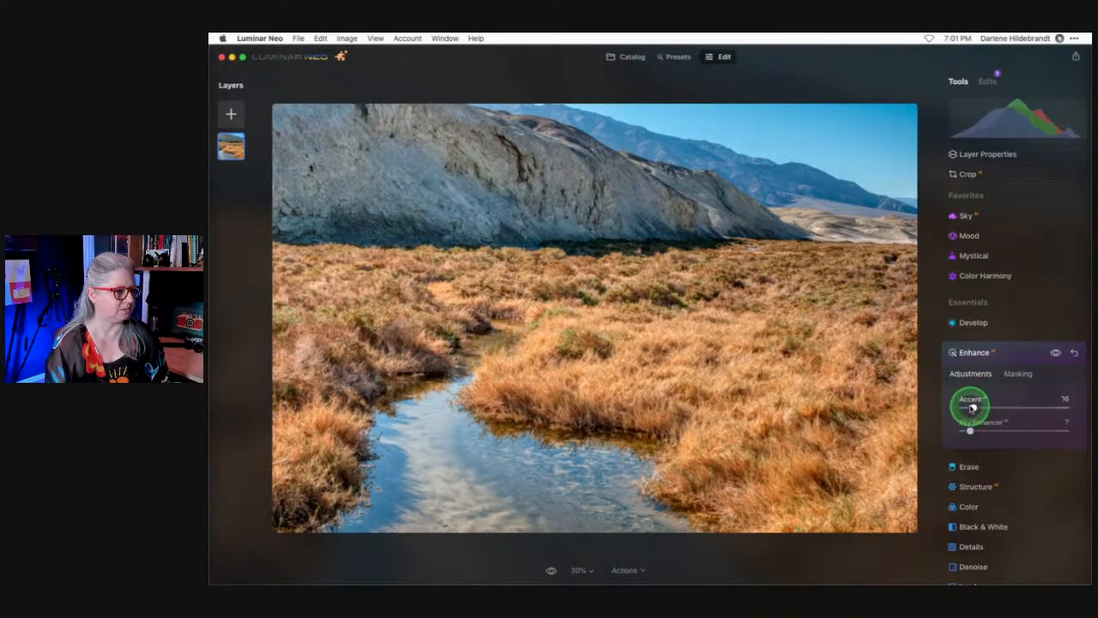
pyautogui.click(1018, 349)
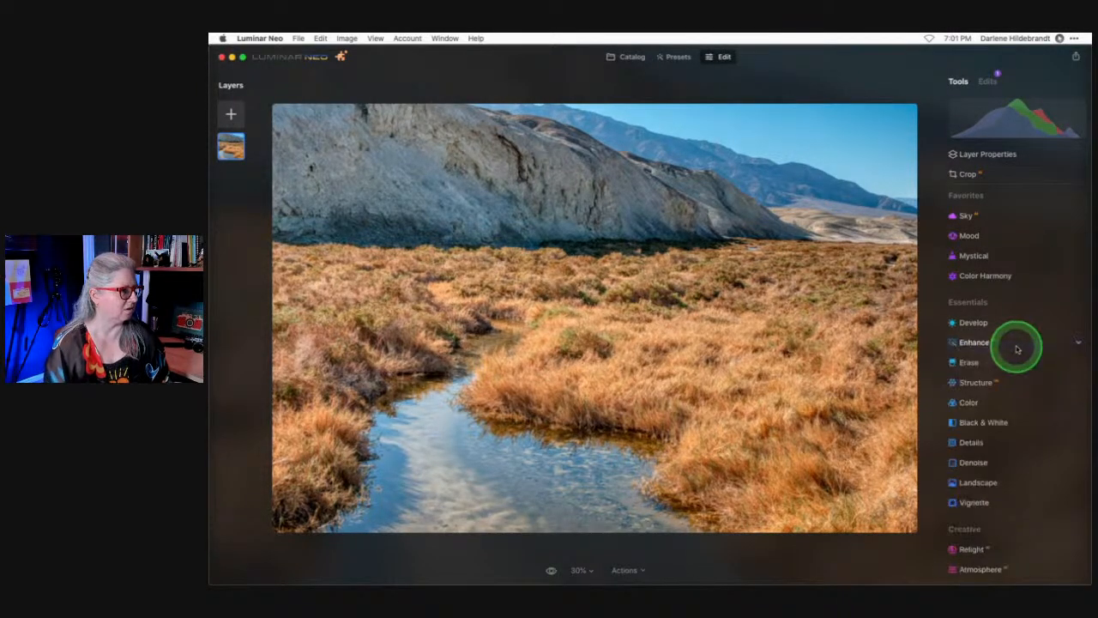
# In Develop, lower the exposure slightly and pull the curve's white and black points inward, hiding the clipping warnings when done.
pyautogui.click(997, 322)
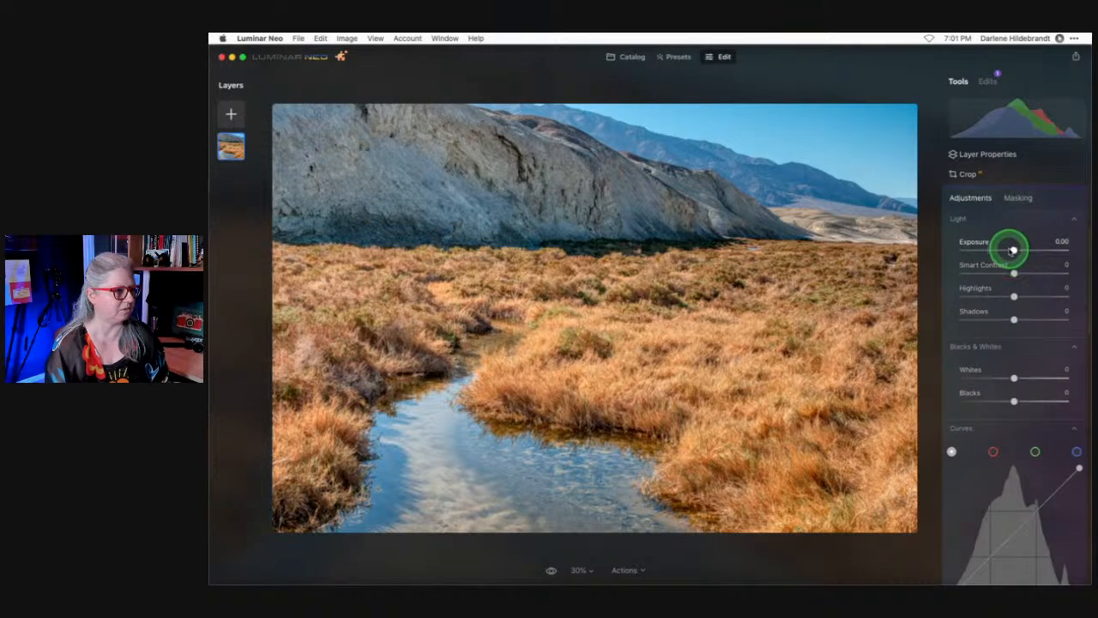
pyautogui.moveTo(1012, 249); pyautogui.dragTo(1007, 250)
pyautogui.scroll(-3, 1017, 454)
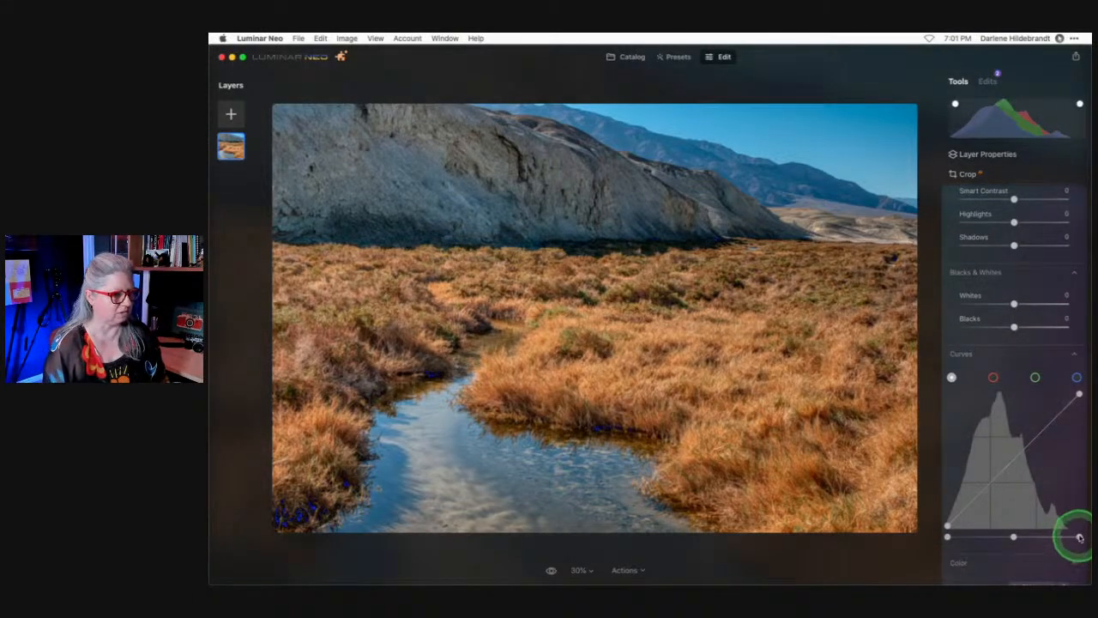
pyautogui.moveTo(1074, 536); pyautogui.dragTo(1041, 533)
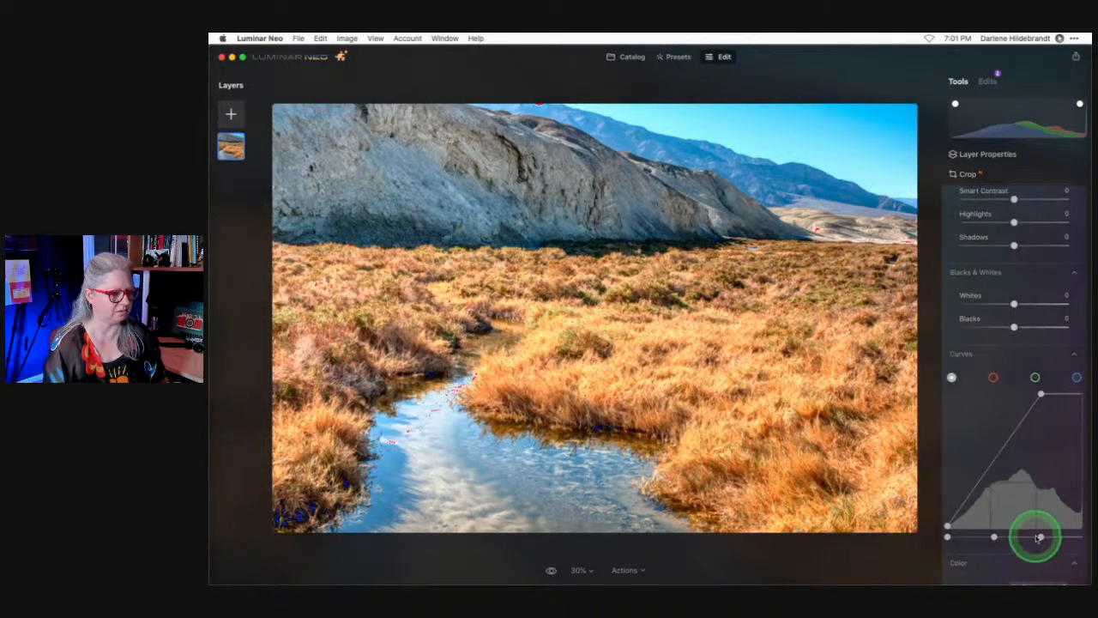
pyautogui.moveTo(1041, 537); pyautogui.dragTo(1069, 536)
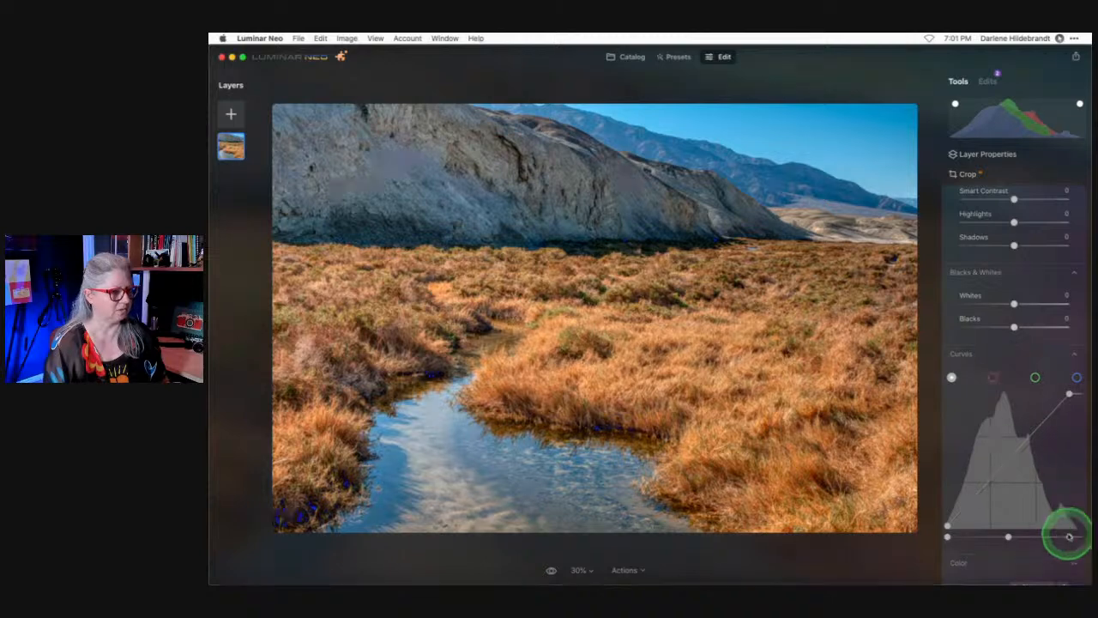
pyautogui.moveTo(947, 537); pyautogui.dragTo(957, 536)
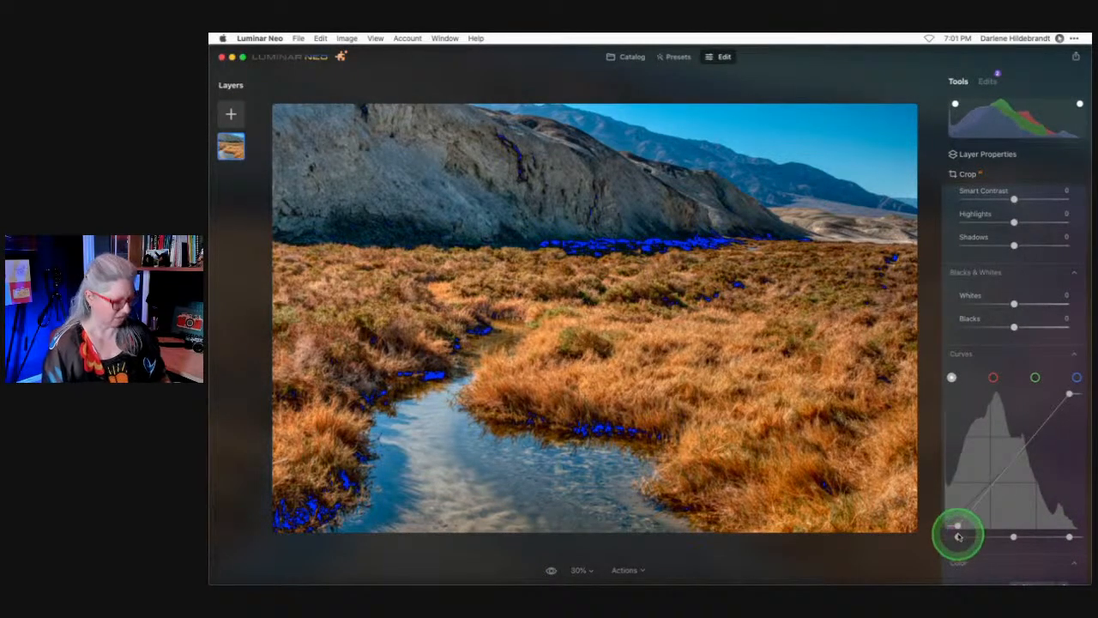
pyautogui.press('j')
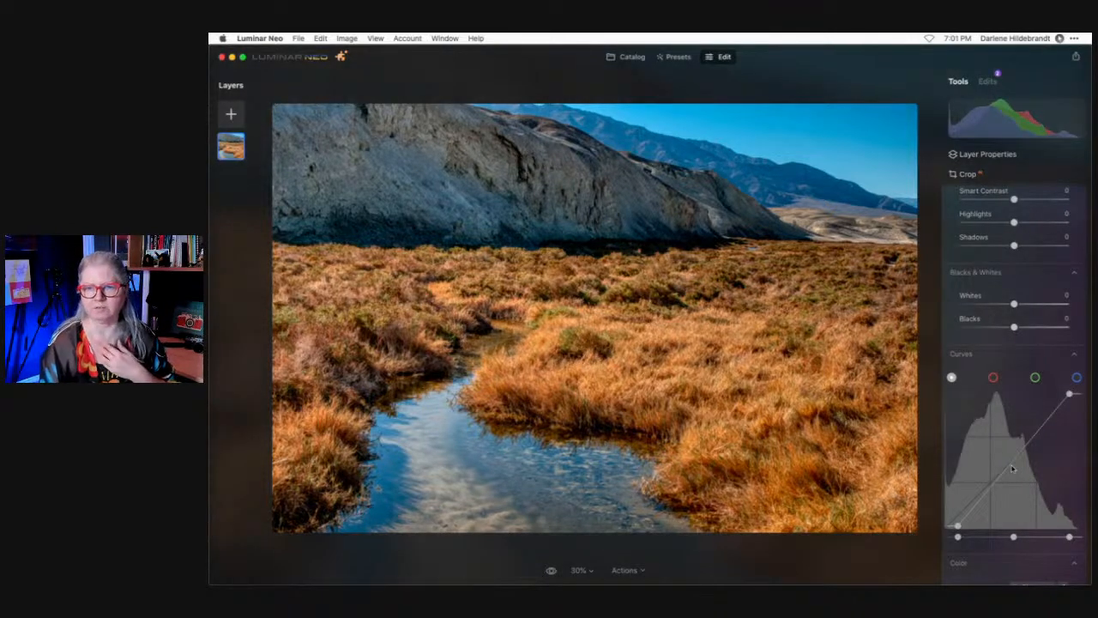
# Set the Develop color saturation to -12 and temperature to -3.
pyautogui.scroll(-3, 1015, 364)
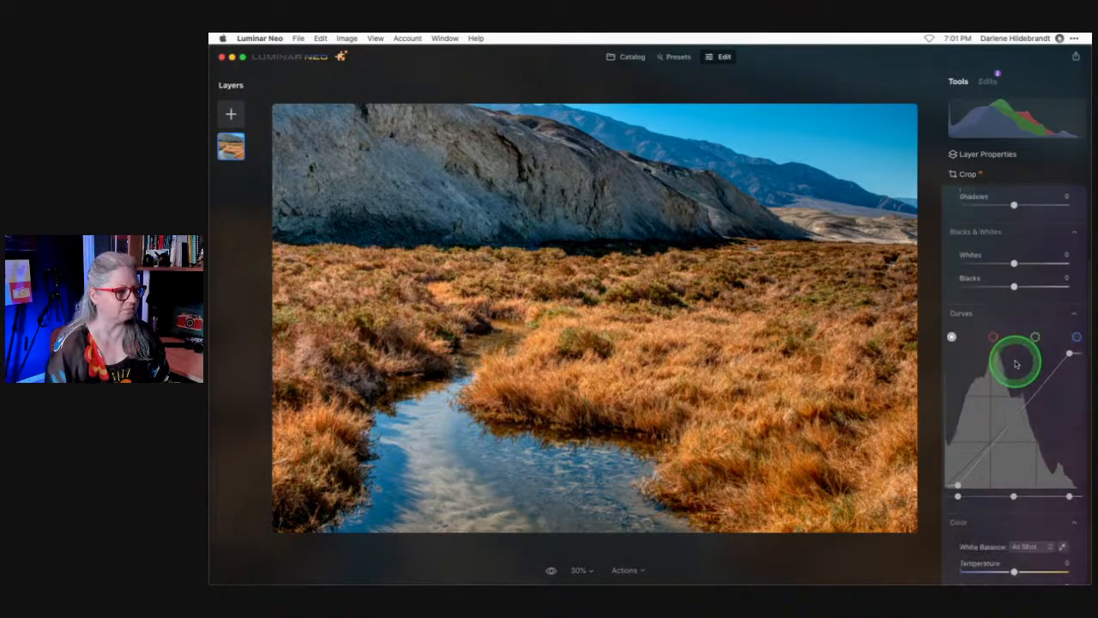
pyautogui.scroll(-2, 1016, 363)
pyautogui.click(1029, 396)
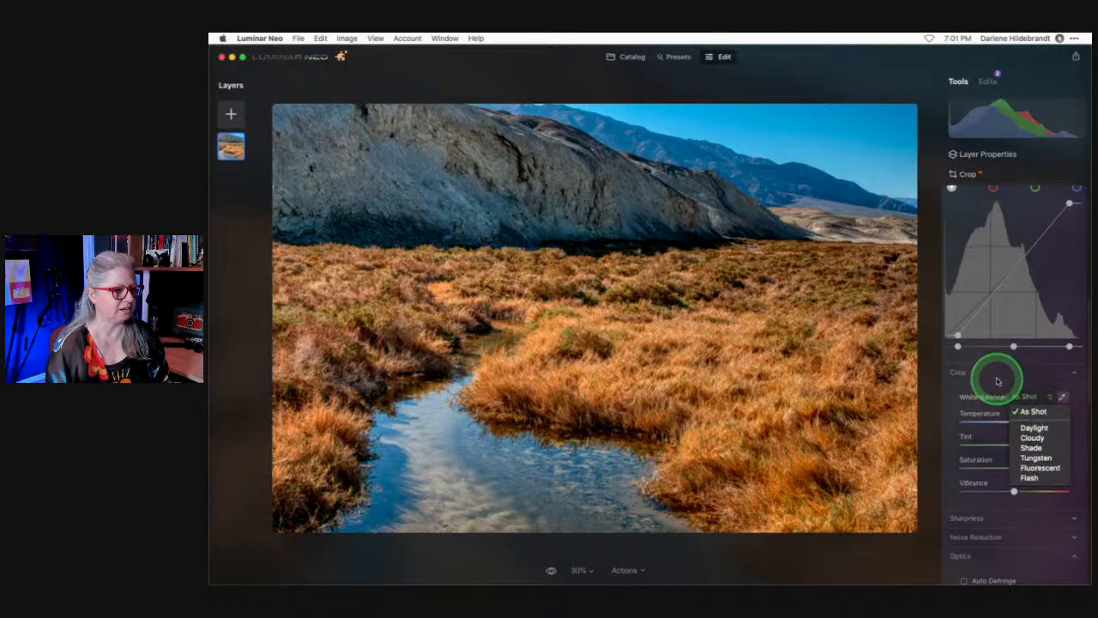
pyautogui.click(1025, 428)
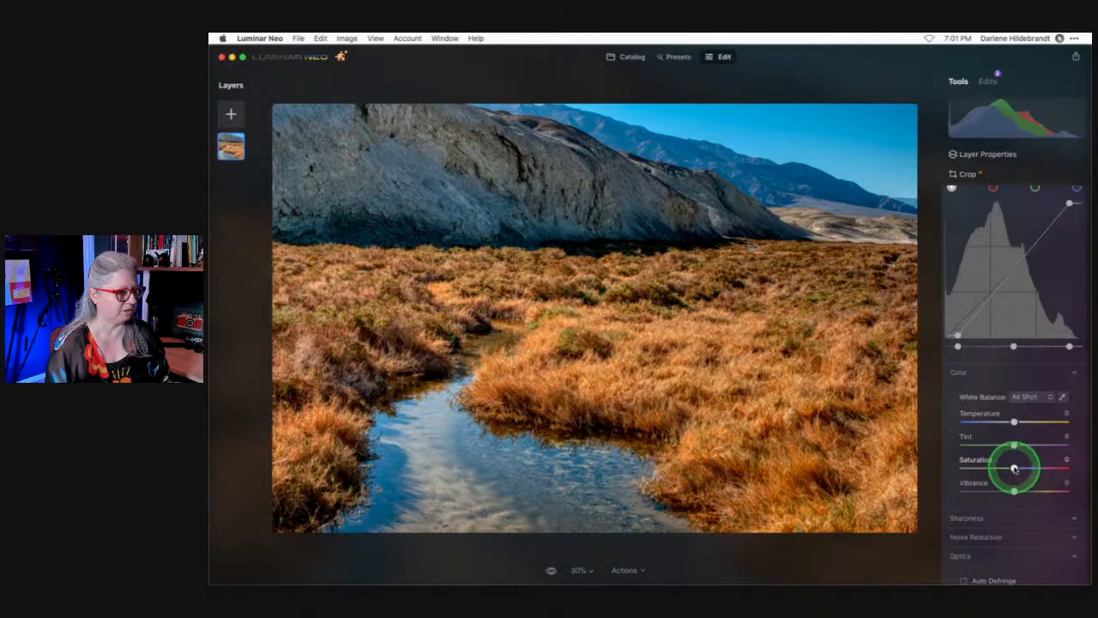
pyautogui.moveTo(1013, 467); pyautogui.dragTo(1007, 468)
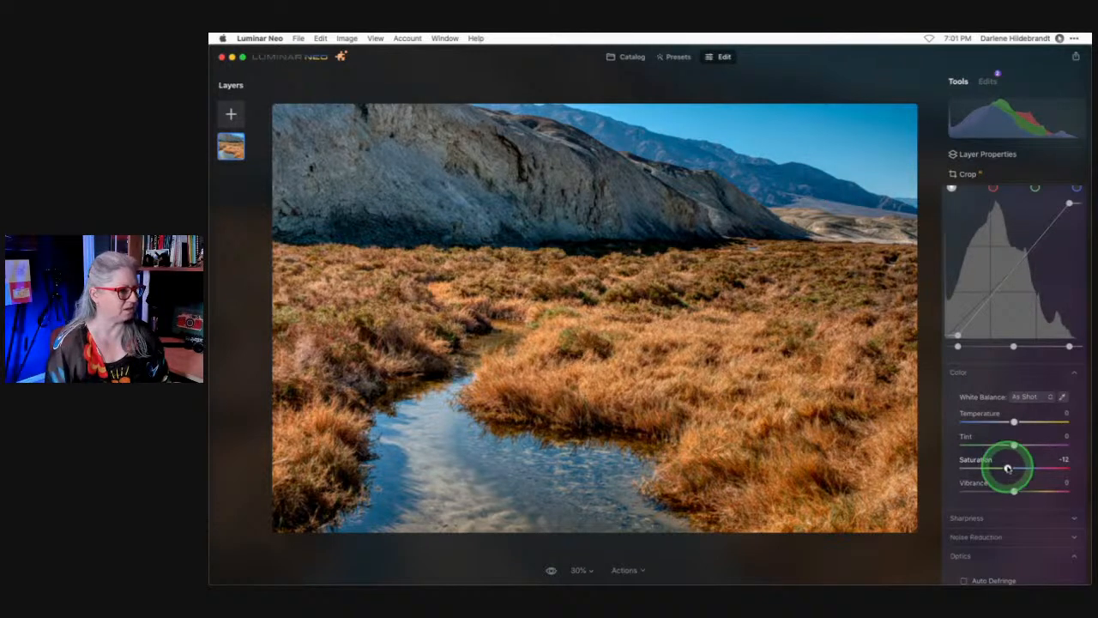
pyautogui.moveTo(1014, 420); pyautogui.dragTo(1014, 420)
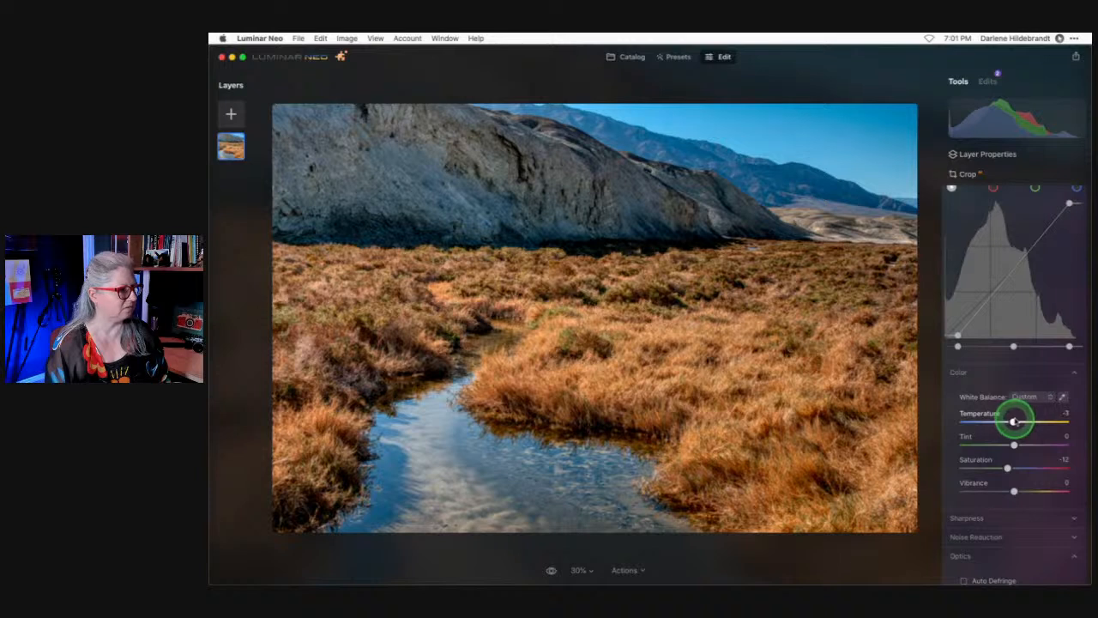
pyautogui.scroll(10, 1012, 412)
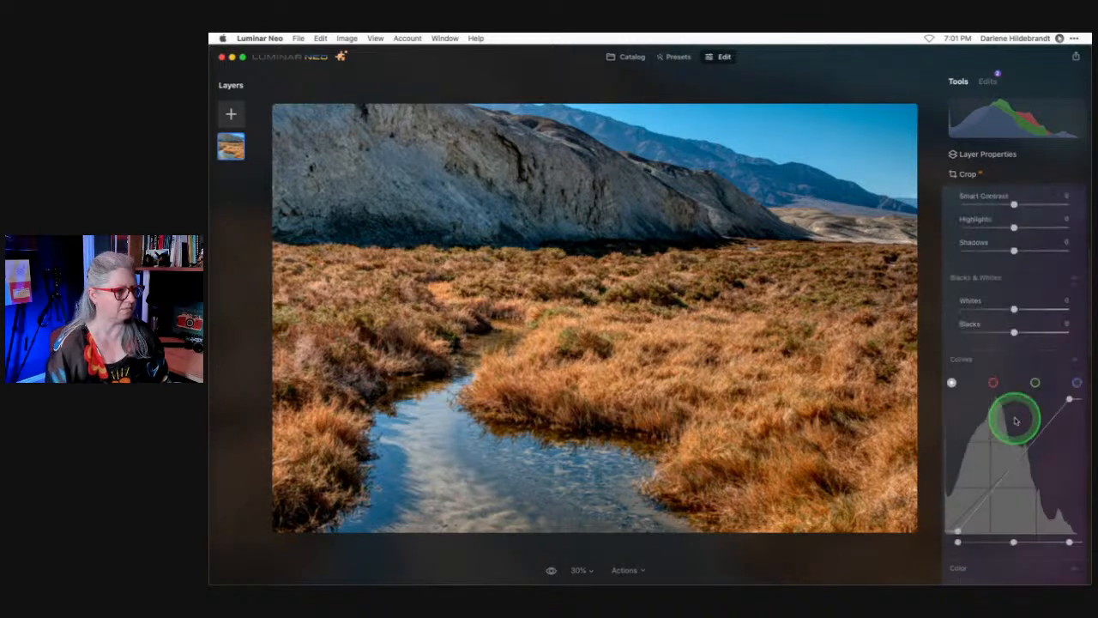
pyautogui.click(1010, 335)
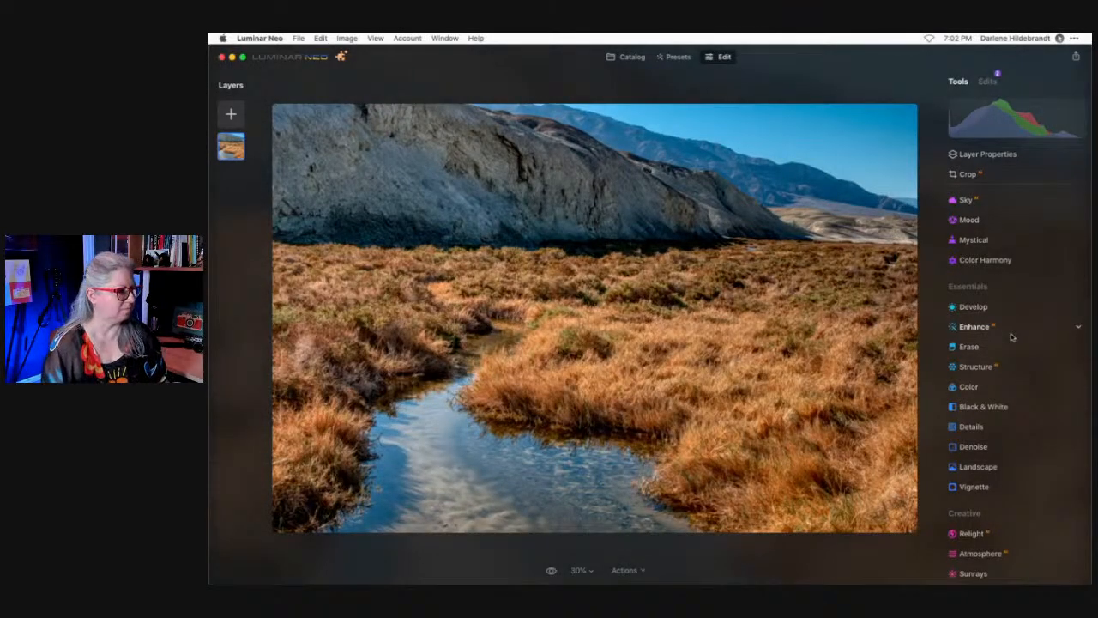
pyautogui.click(1013, 366)
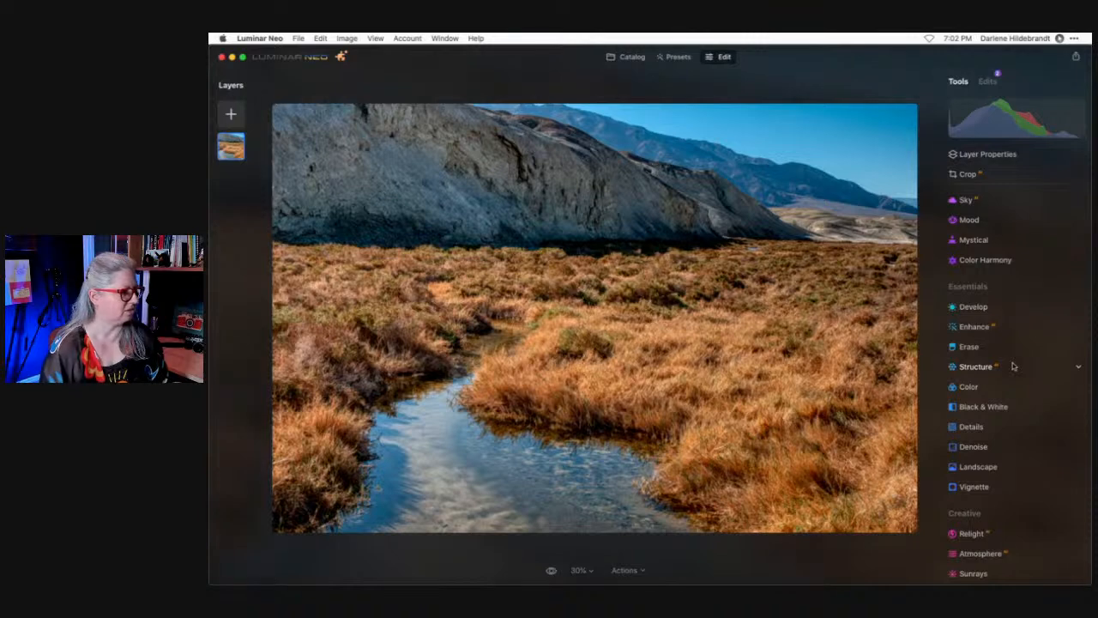
pyautogui.click(1010, 359)
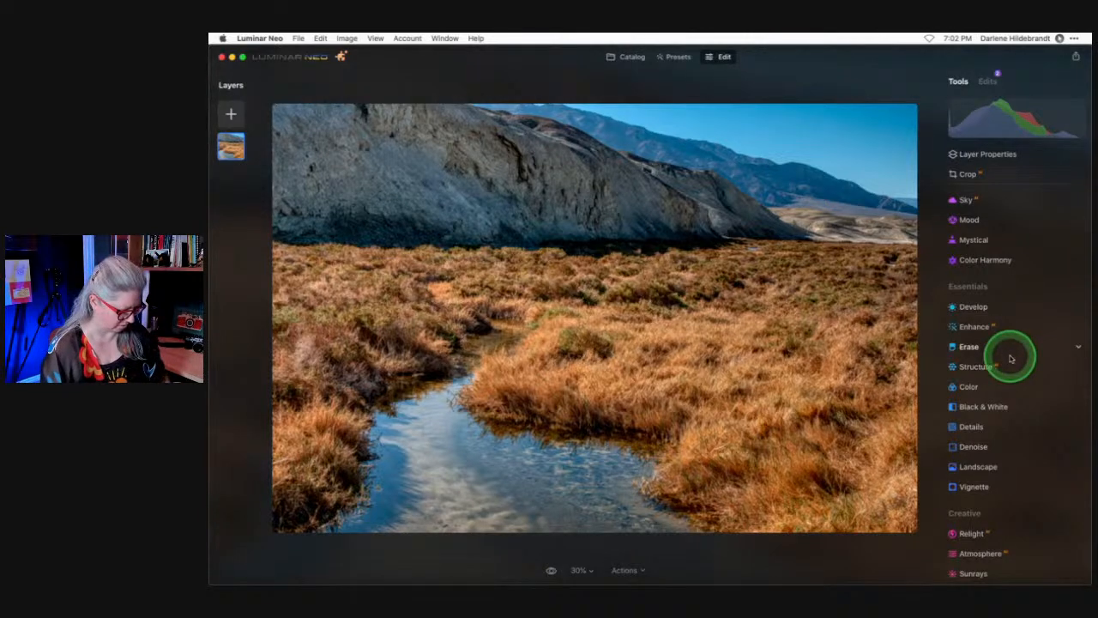
# Return to the catalog, open the To edit live folder and show all photos instead of only favorites.
pyautogui.press('g')
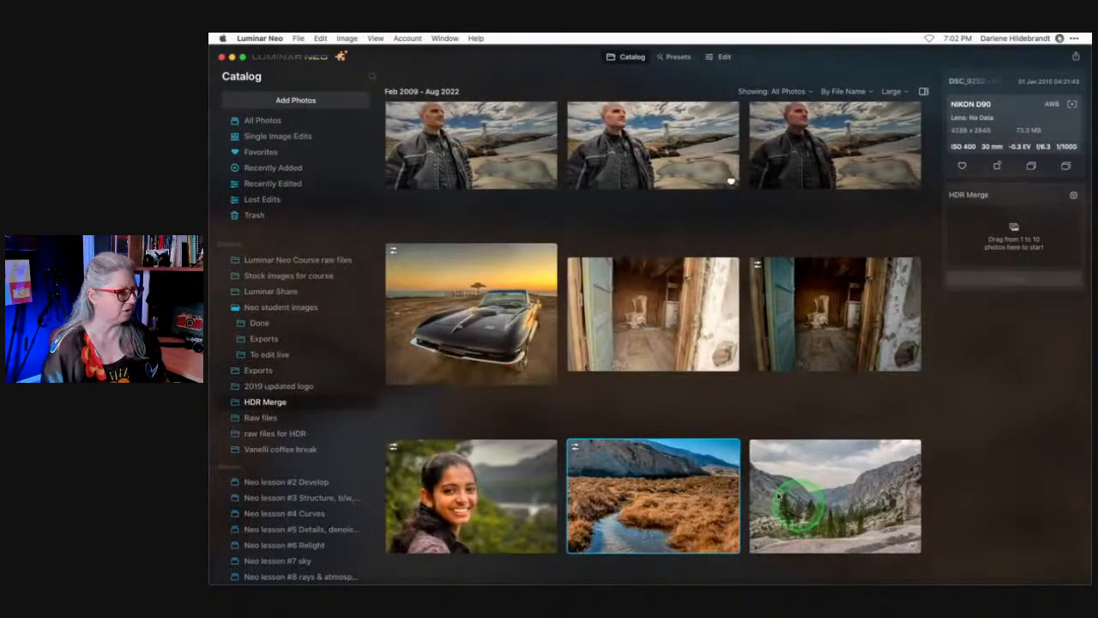
pyautogui.scroll(-5, 797, 506)
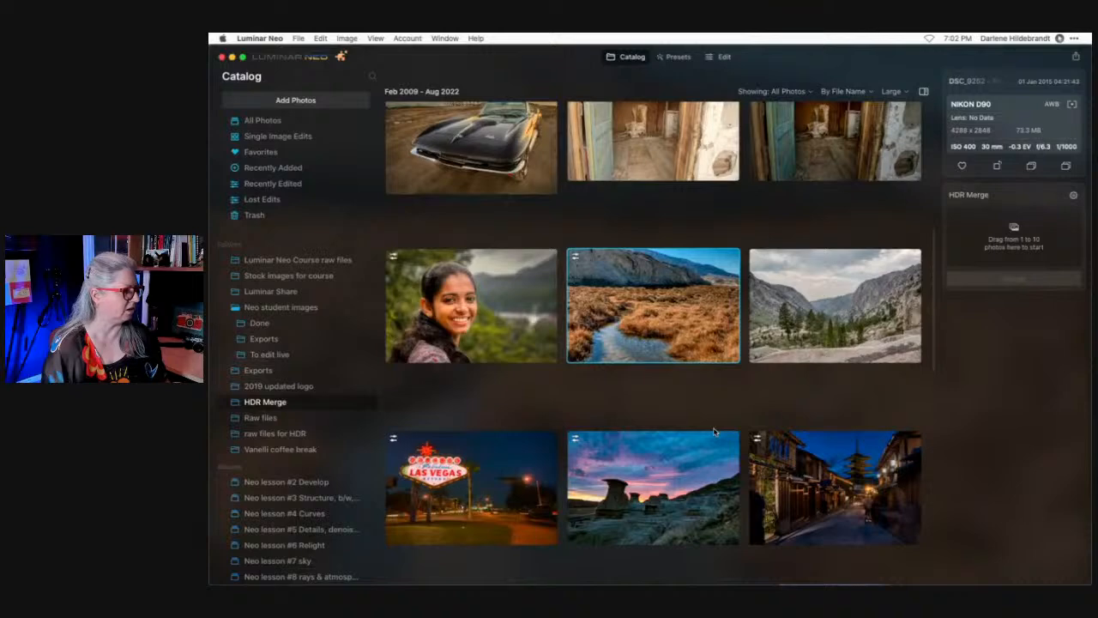
pyautogui.moveTo(558, 326); pyautogui.dragTo(283, 355)
pyautogui.click(284, 355)
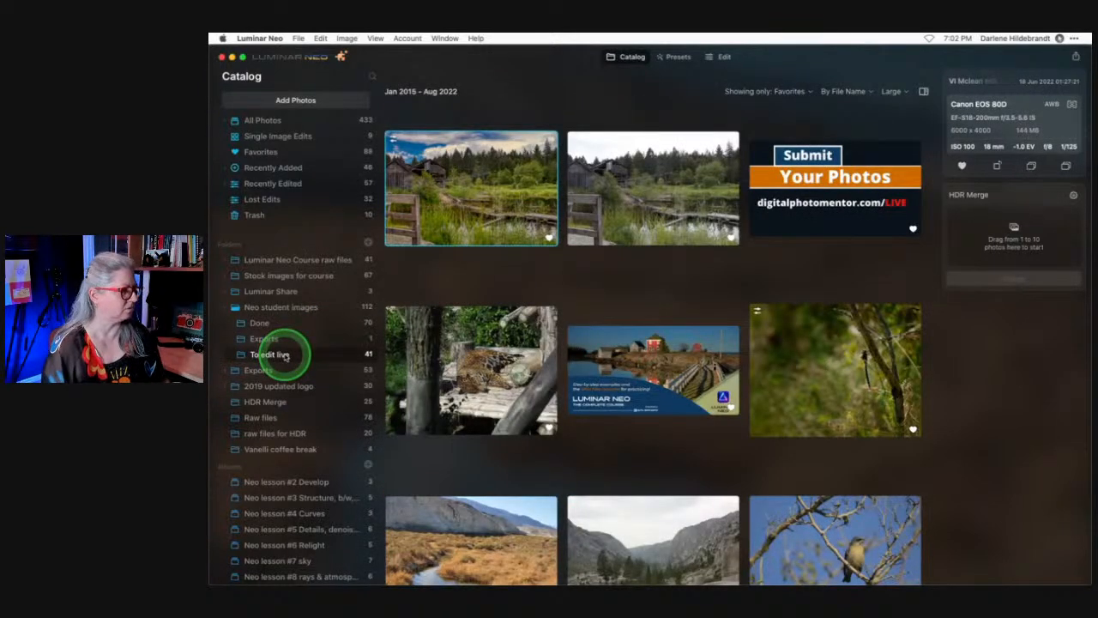
pyautogui.click(789, 91)
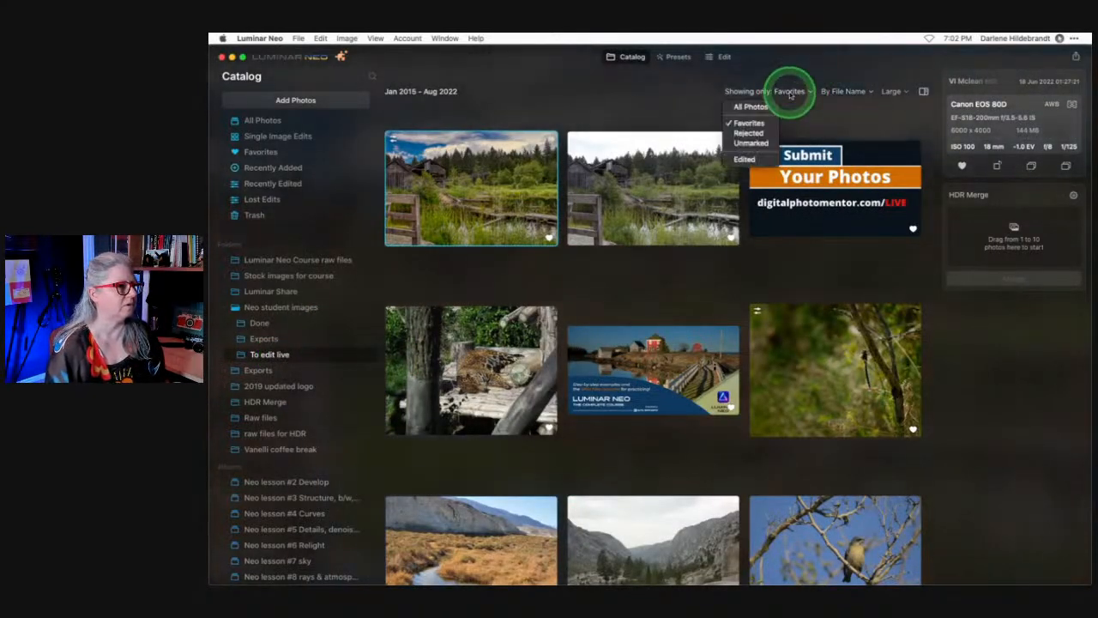
pyautogui.click(748, 106)
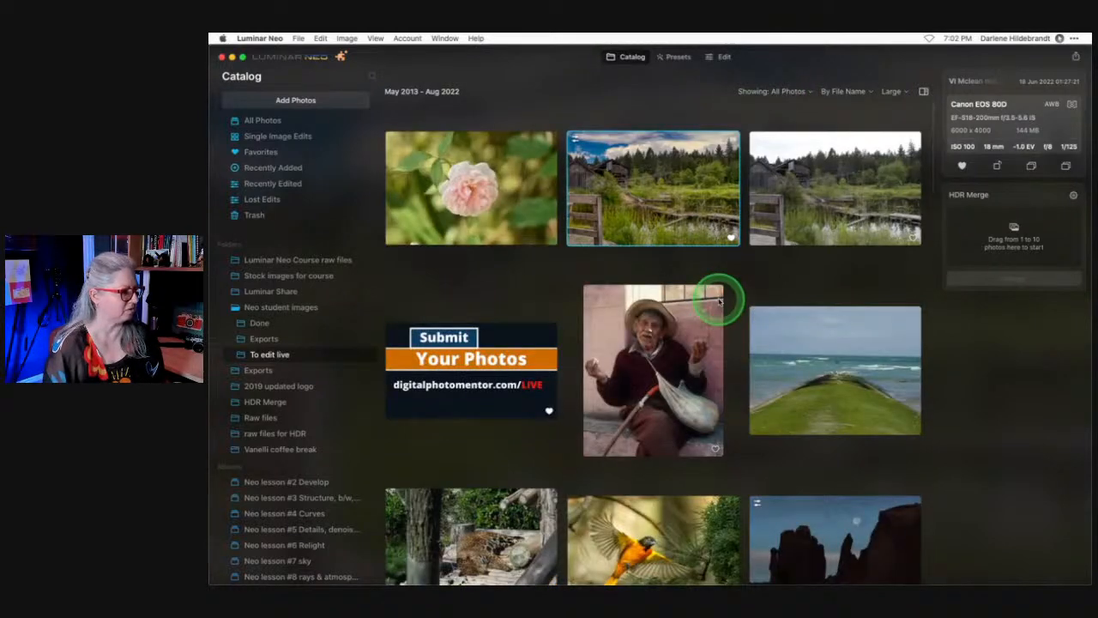
# Find the edited marsh stream photo in the folder, mark it as a favorite and view it enlarged.
pyautogui.scroll(-2, 719, 298)
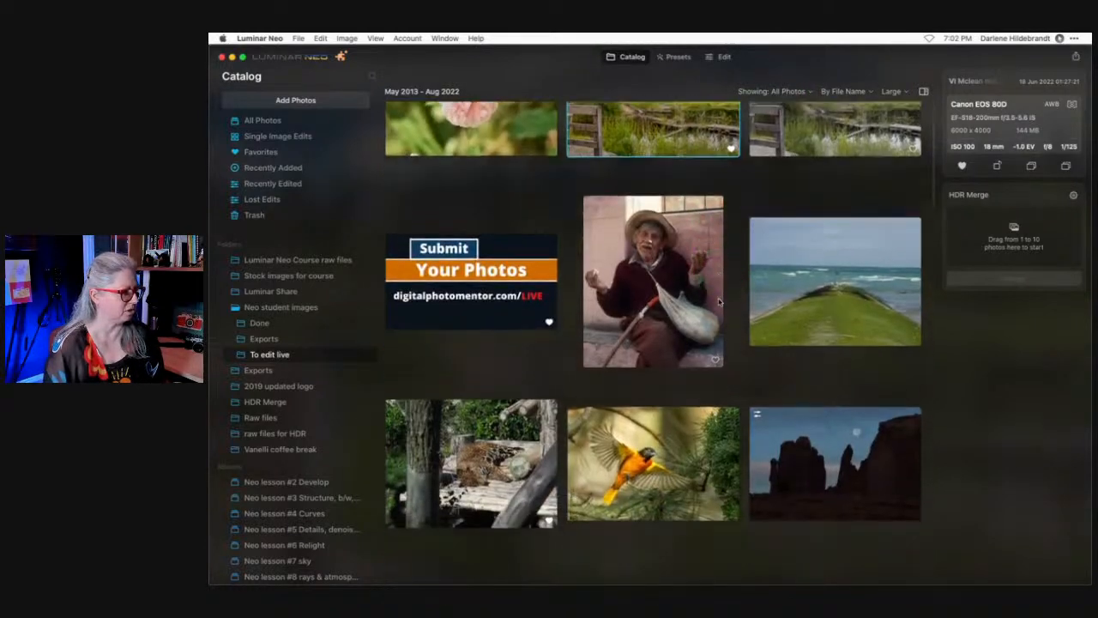
pyautogui.click(851, 92)
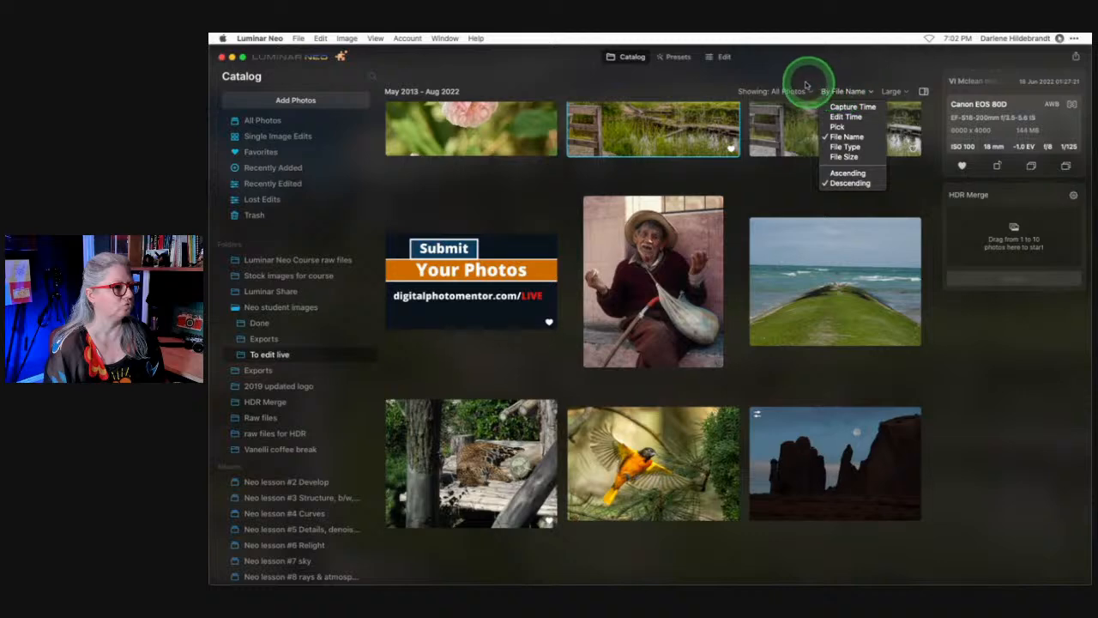
pyautogui.scroll(-5, 735, 235)
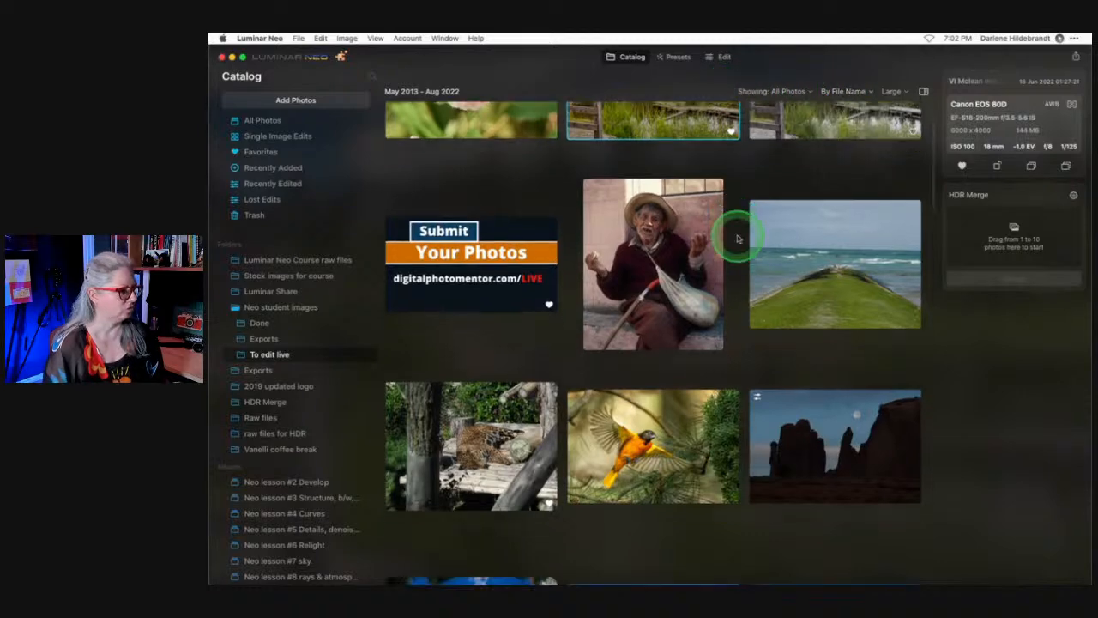
pyautogui.scroll(-10, 737, 238)
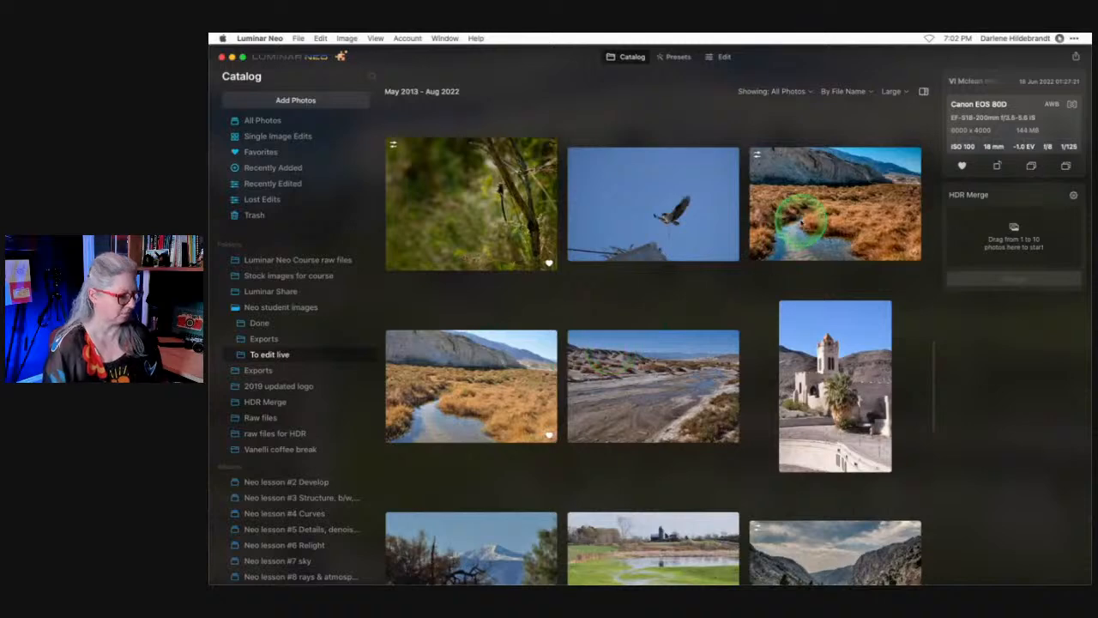
pyautogui.click(802, 222)
pyautogui.doubleClick(467, 382)
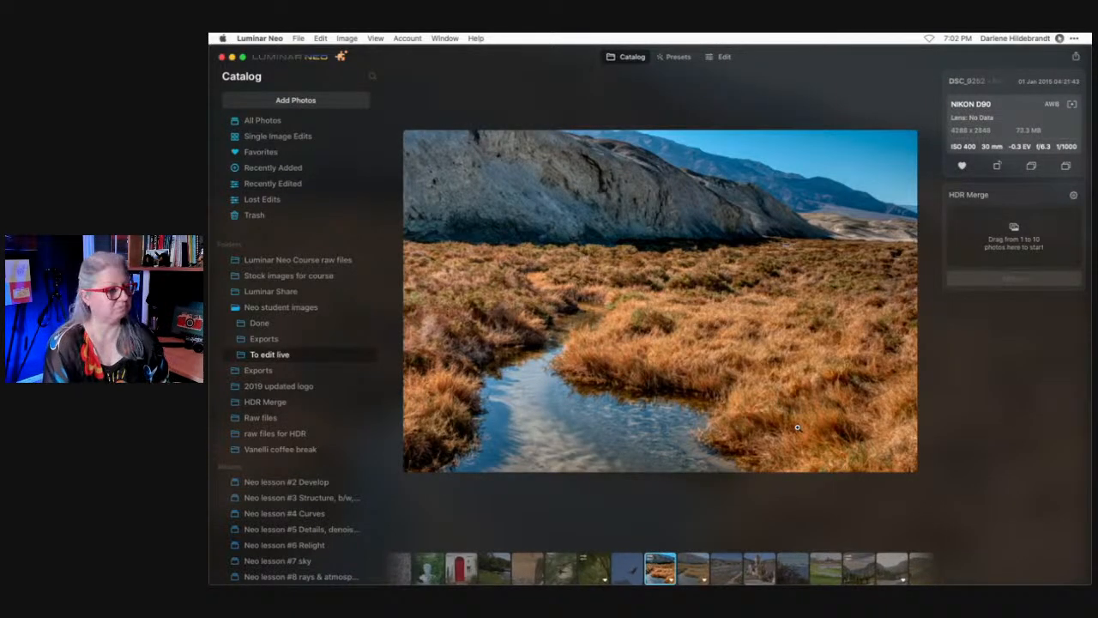
pyautogui.doubleClick(764, 391)
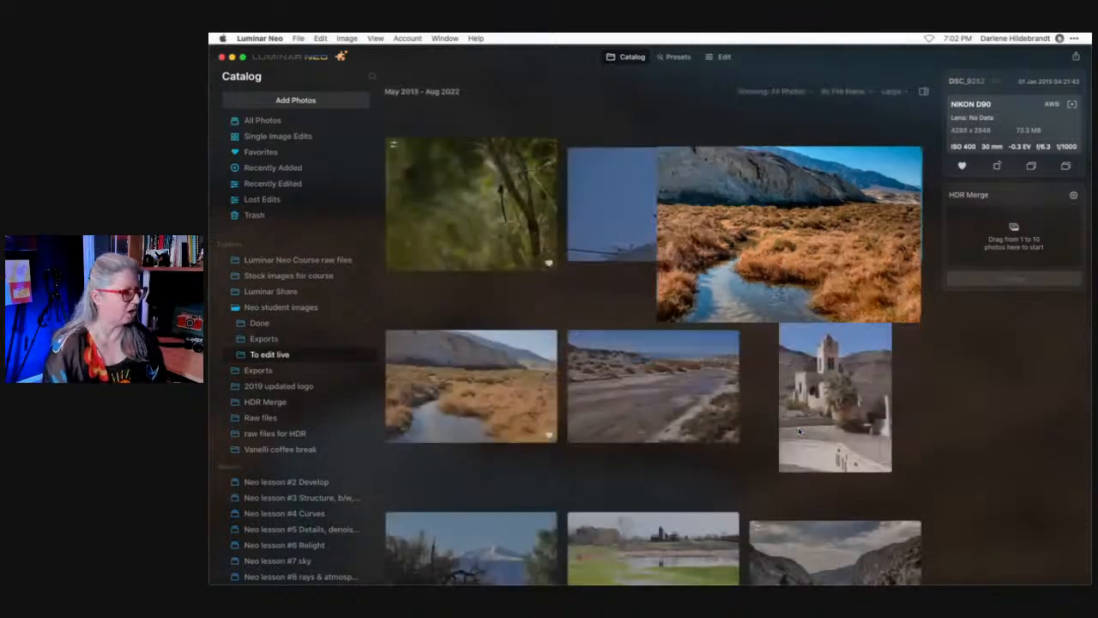
# Look through the photos in the To edit live folder, from the marsh stream shots back to its beginning.
pyautogui.scroll(-2, 762, 391)
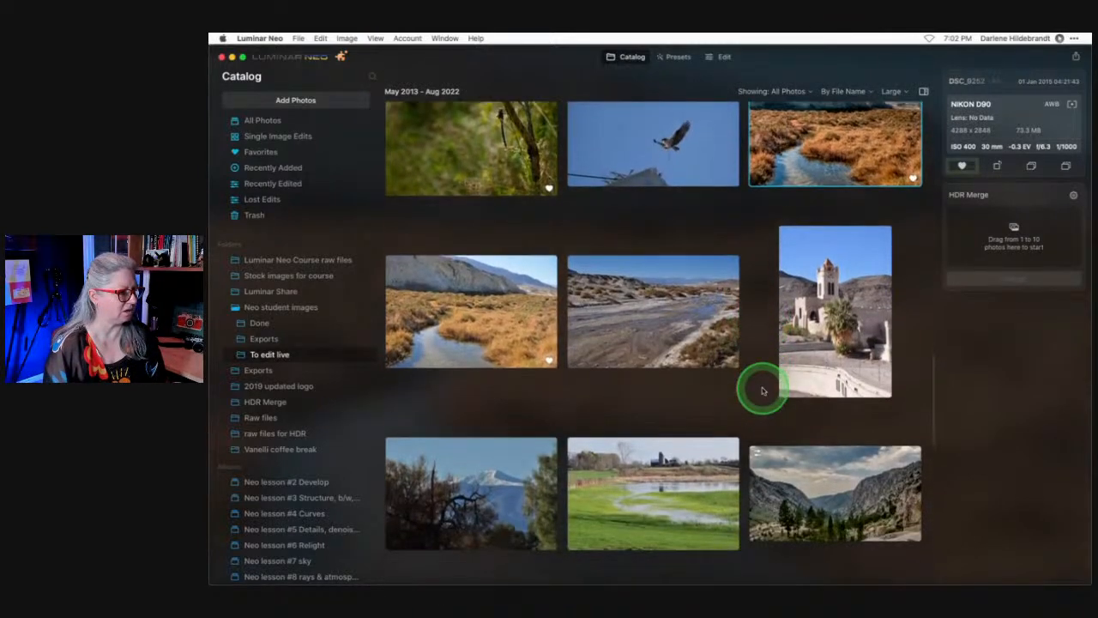
pyautogui.scroll(2, 769, 348)
pyautogui.scroll(-8, 776, 352)
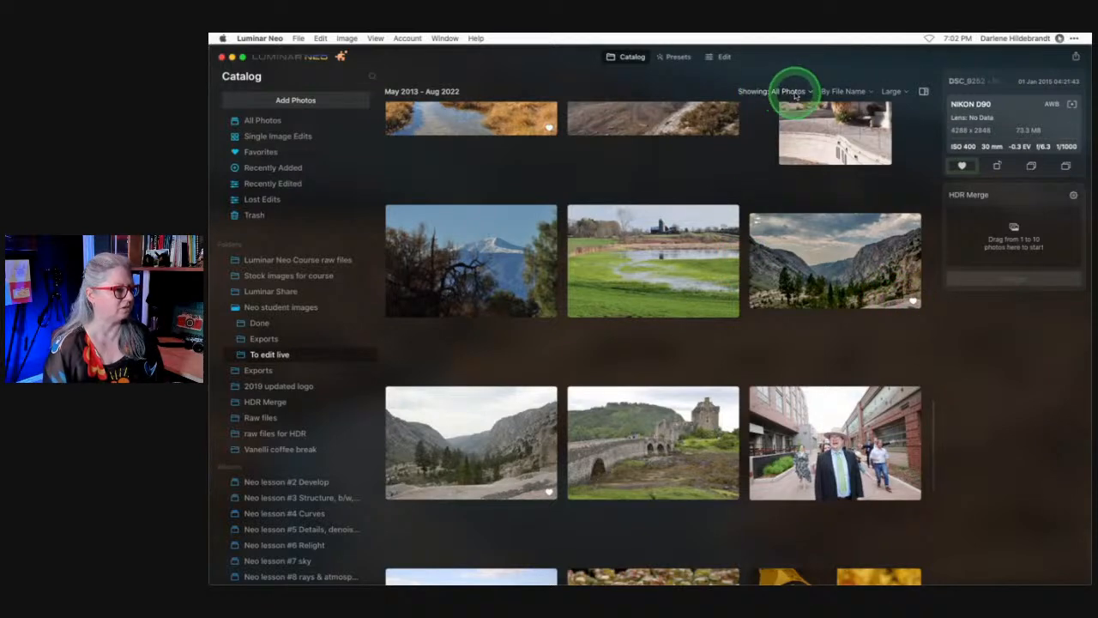
pyautogui.scroll(10, 780, 238)
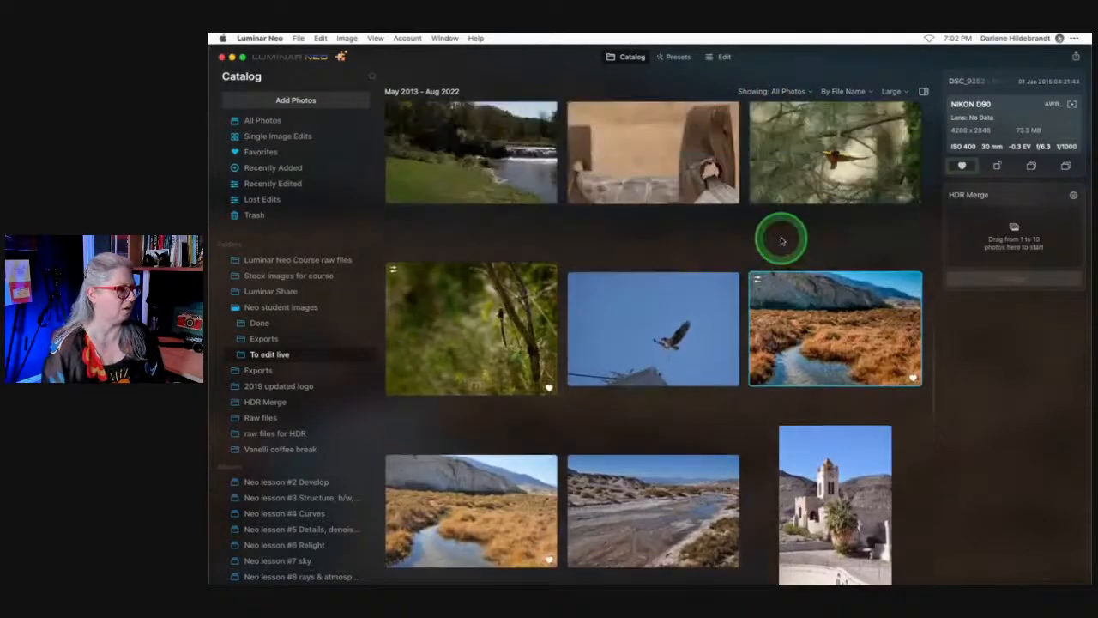
pyautogui.scroll(10, 780, 237)
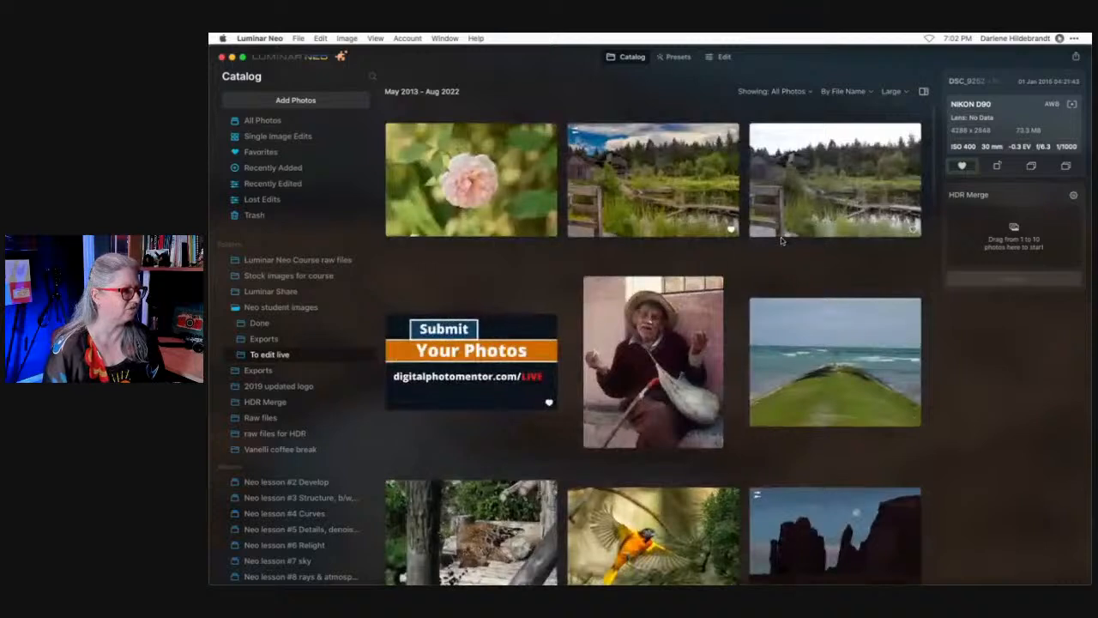
pyautogui.click(790, 89)
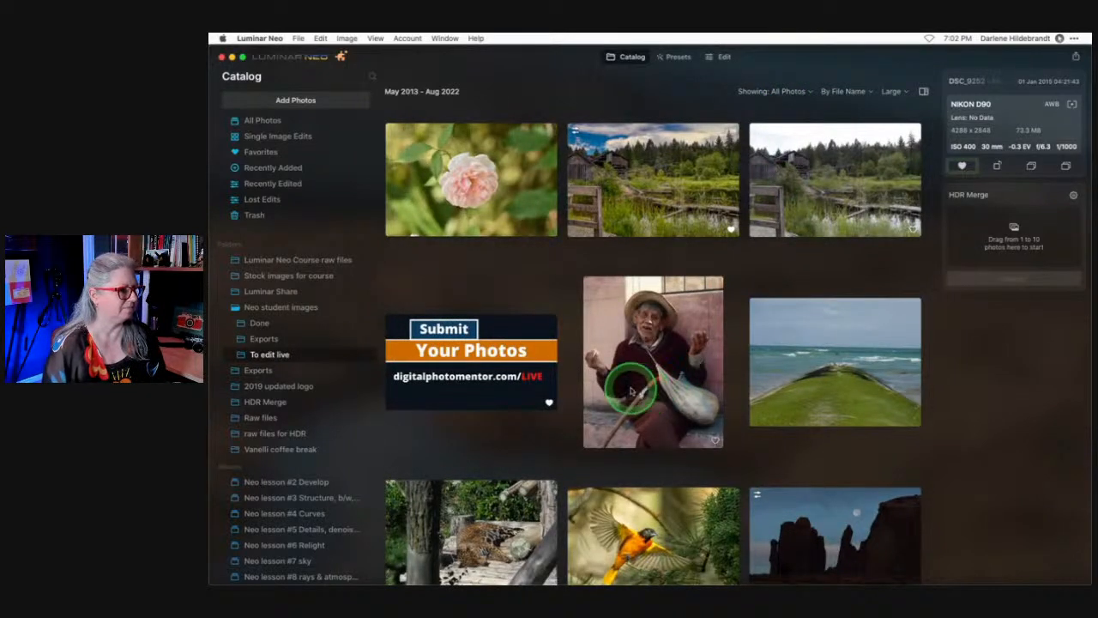
# Run HDR Merge on the photo of the seated man in a straw hat, view the merged image enlarged and return to the grid.
pyautogui.moveTo(639, 347); pyautogui.dragTo(992, 237)
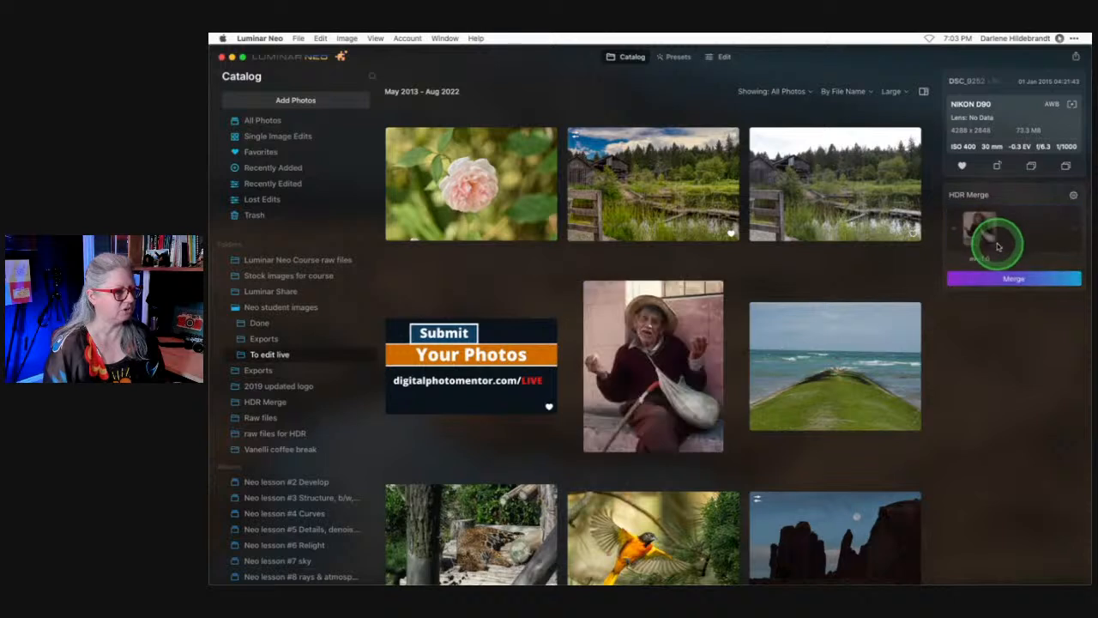
pyautogui.click(1008, 280)
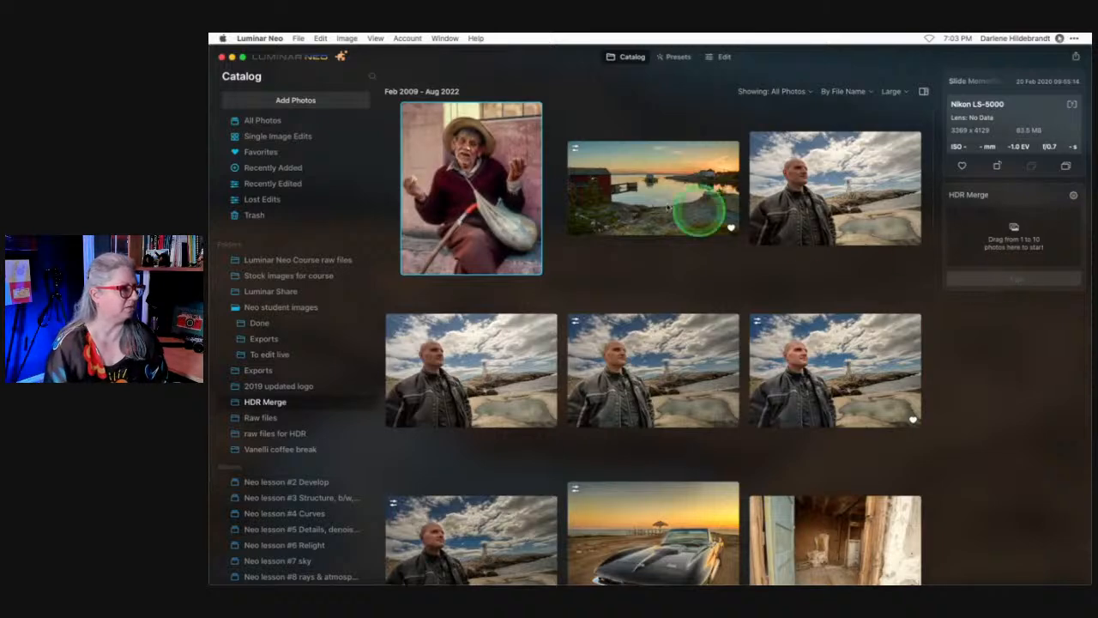
pyautogui.doubleClick(471, 192)
pyautogui.click(876, 294)
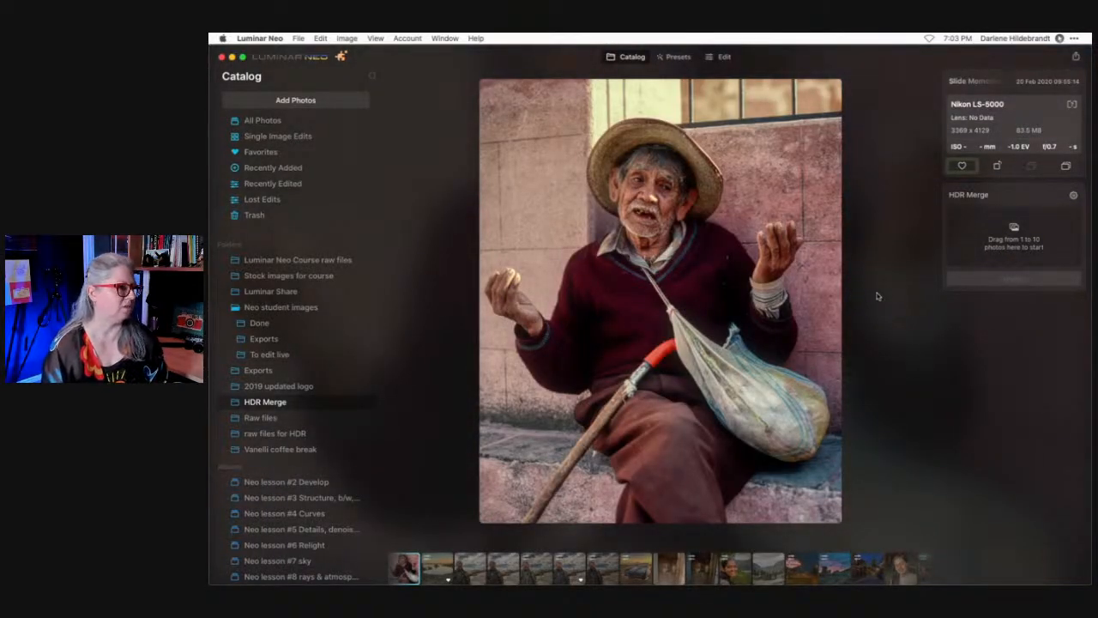
pyautogui.click(877, 295)
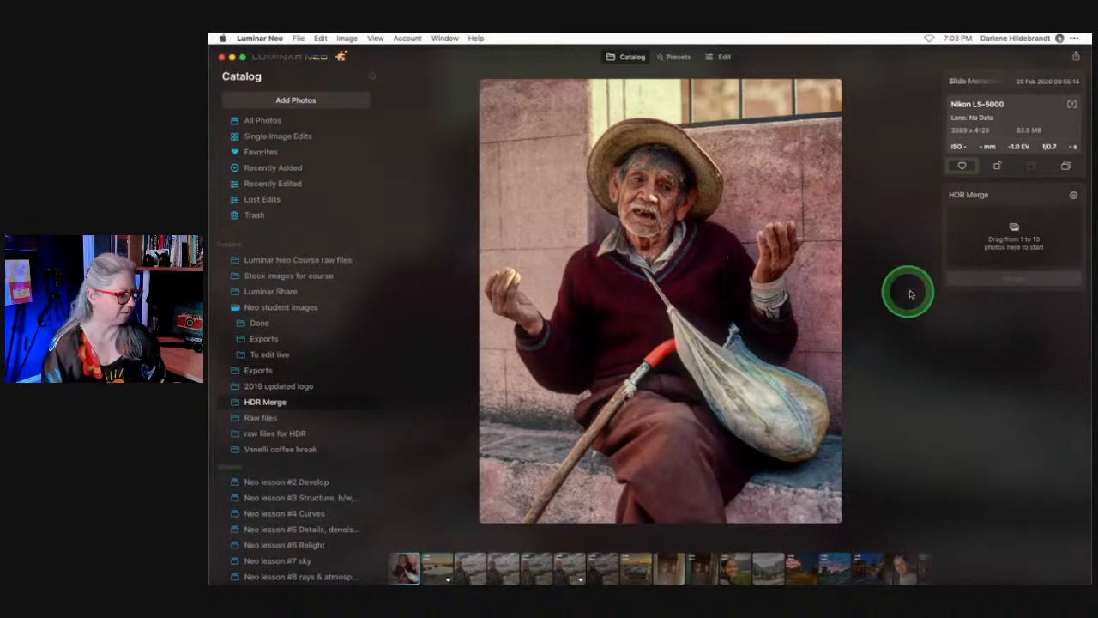
pyautogui.press('g')
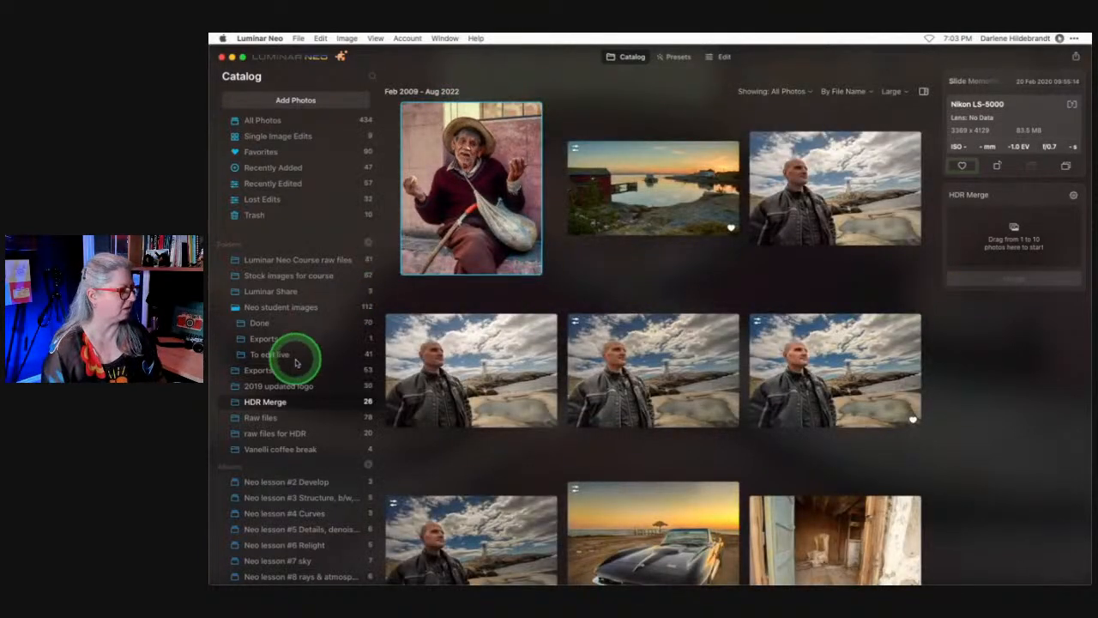
# Return to the To edit live folder and show only its favorite photos.
pyautogui.click(266, 354)
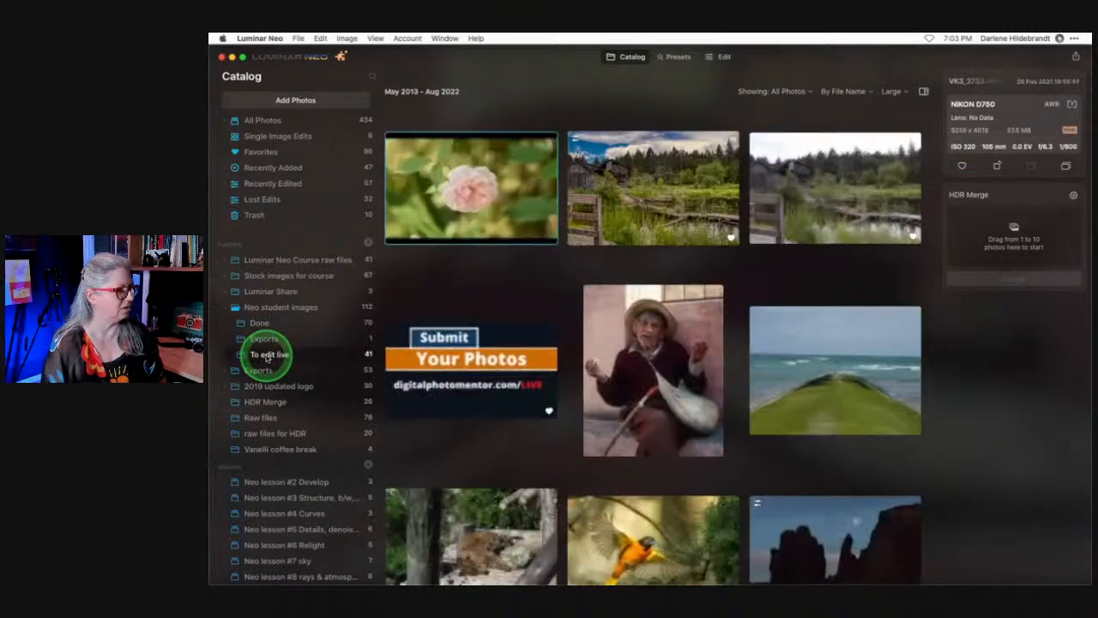
pyautogui.scroll(-1, 653, 283)
pyautogui.scroll(1, 653, 283)
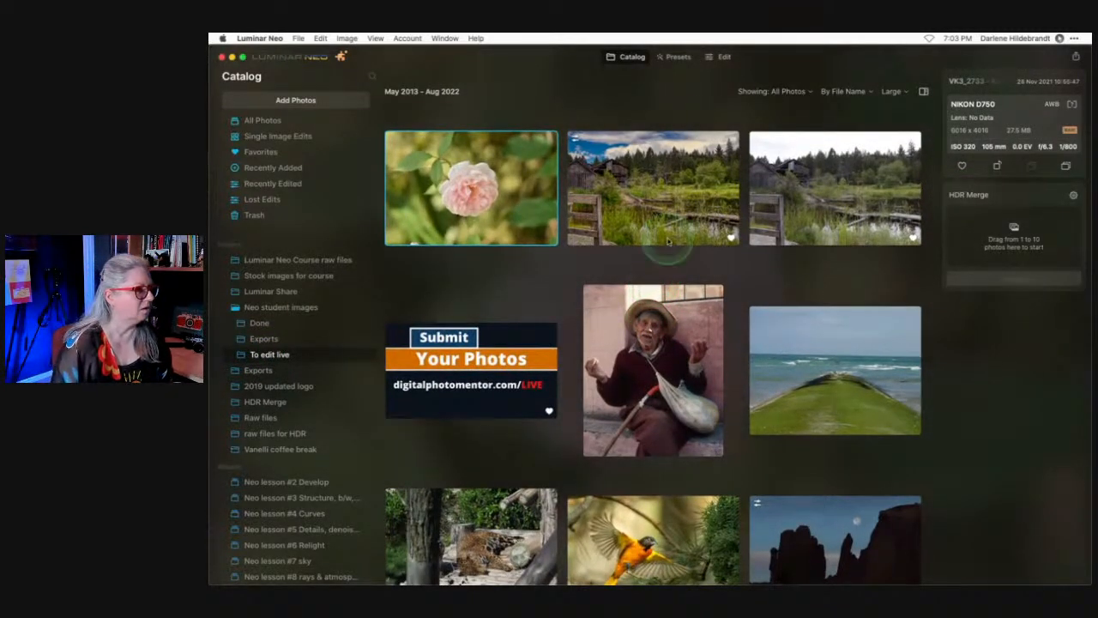
pyautogui.click(774, 91)
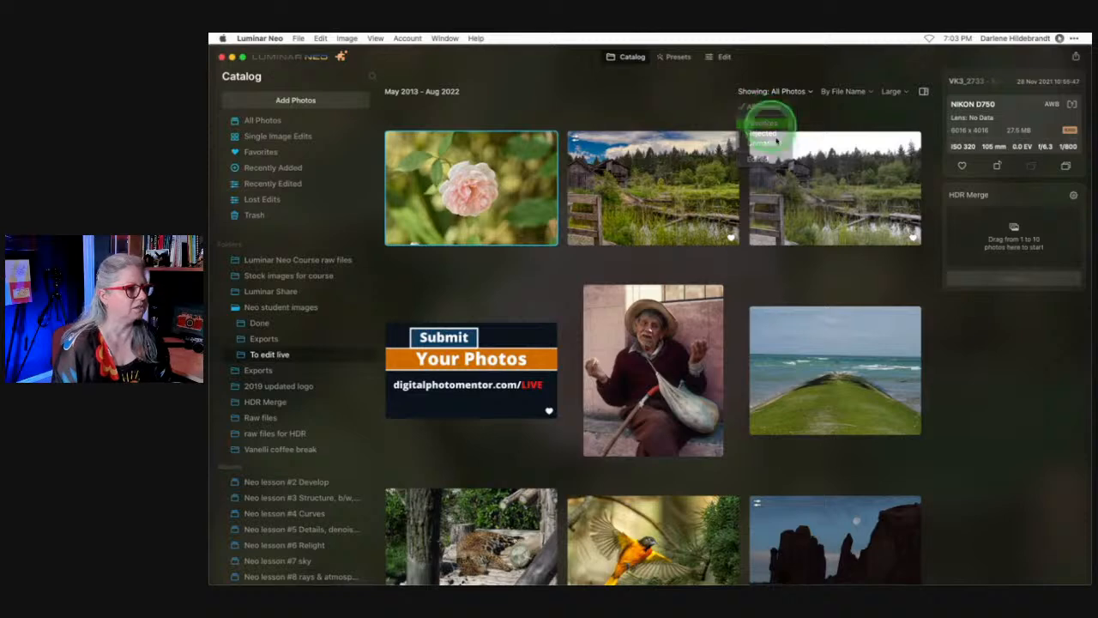
pyautogui.click(769, 123)
# Find the favorite photo of the bird on a bare branch and open it for editing with the Crop tool active.
pyautogui.scroll(-3, 755, 313)
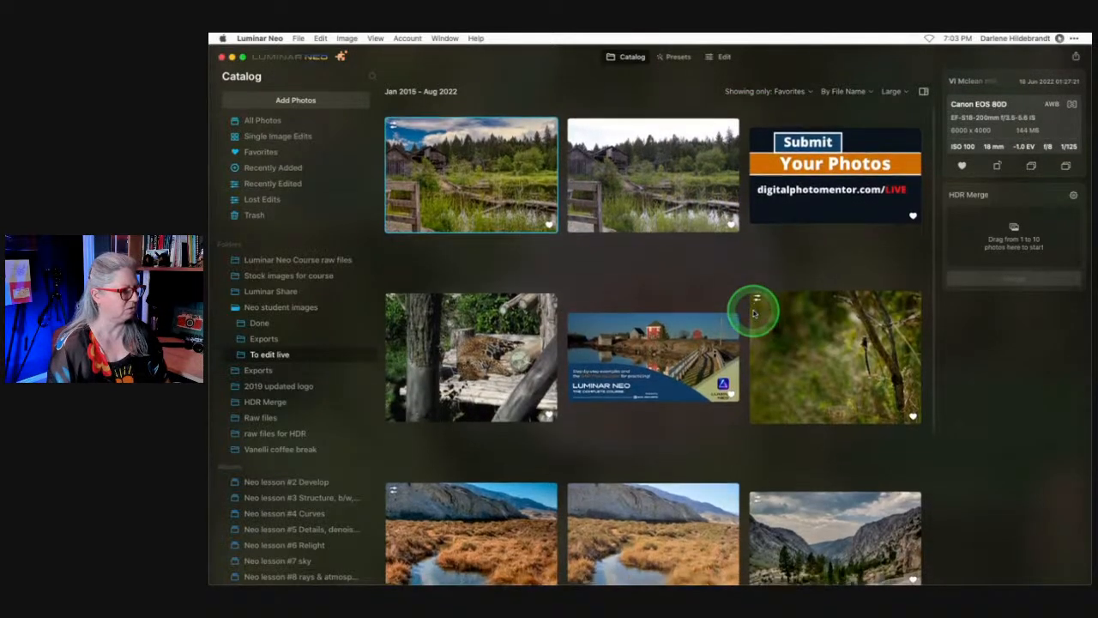
pyautogui.scroll(-5, 754, 313)
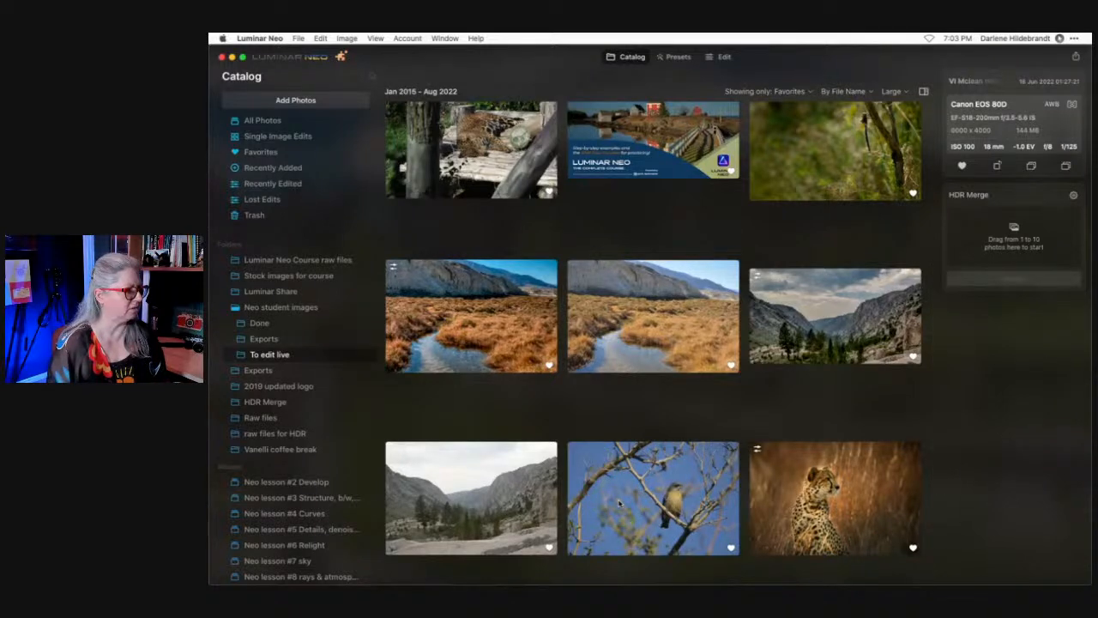
pyautogui.doubleClick(618, 504)
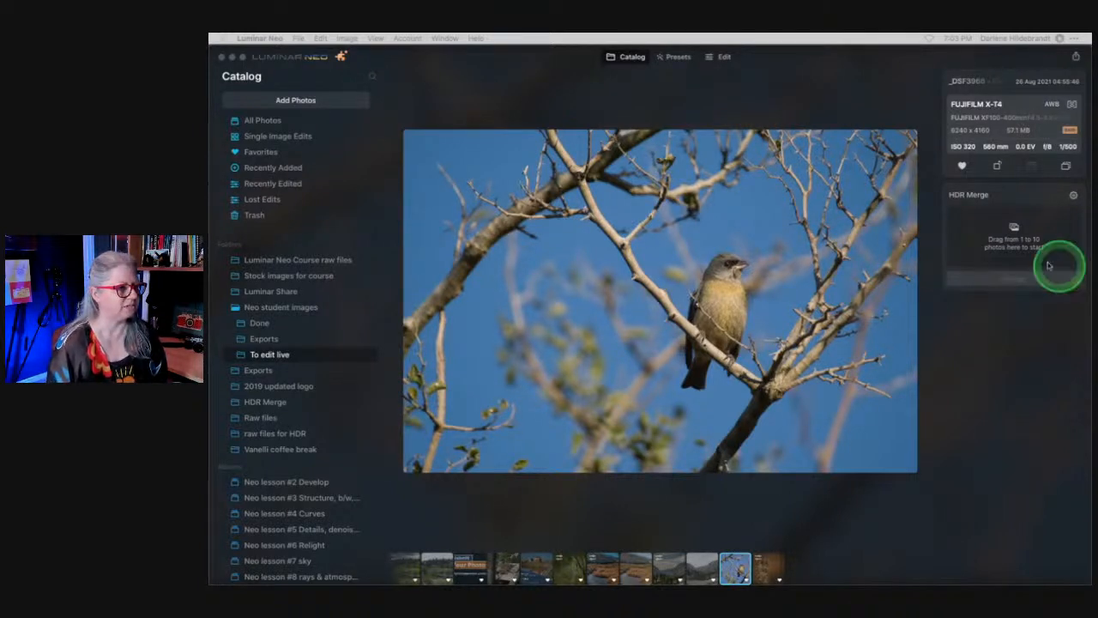
pyautogui.click(724, 60)
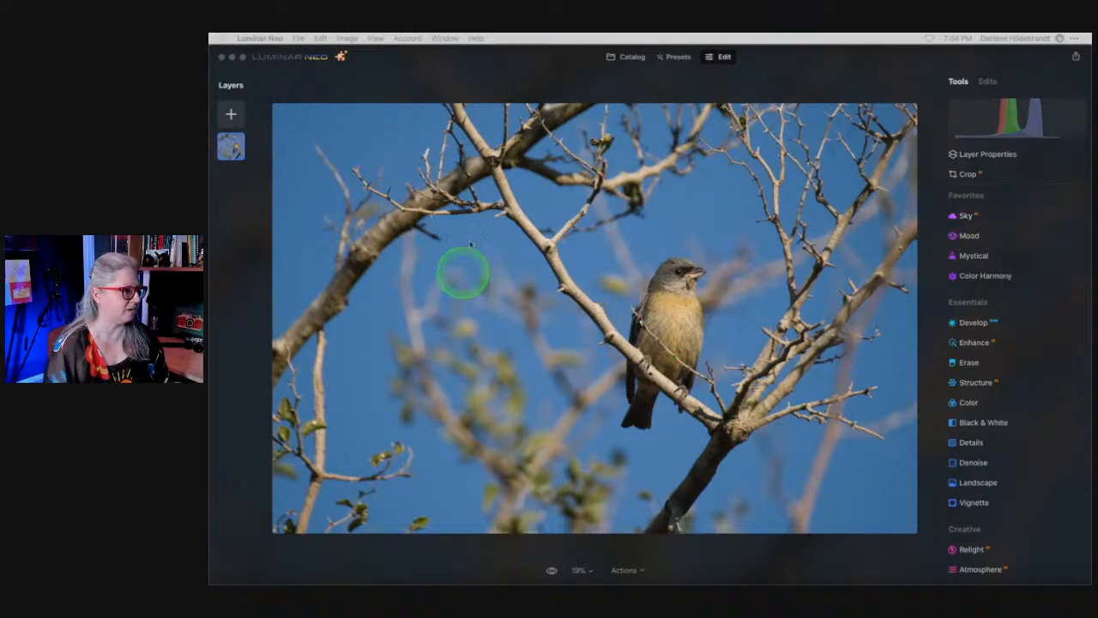
pyautogui.click(996, 176)
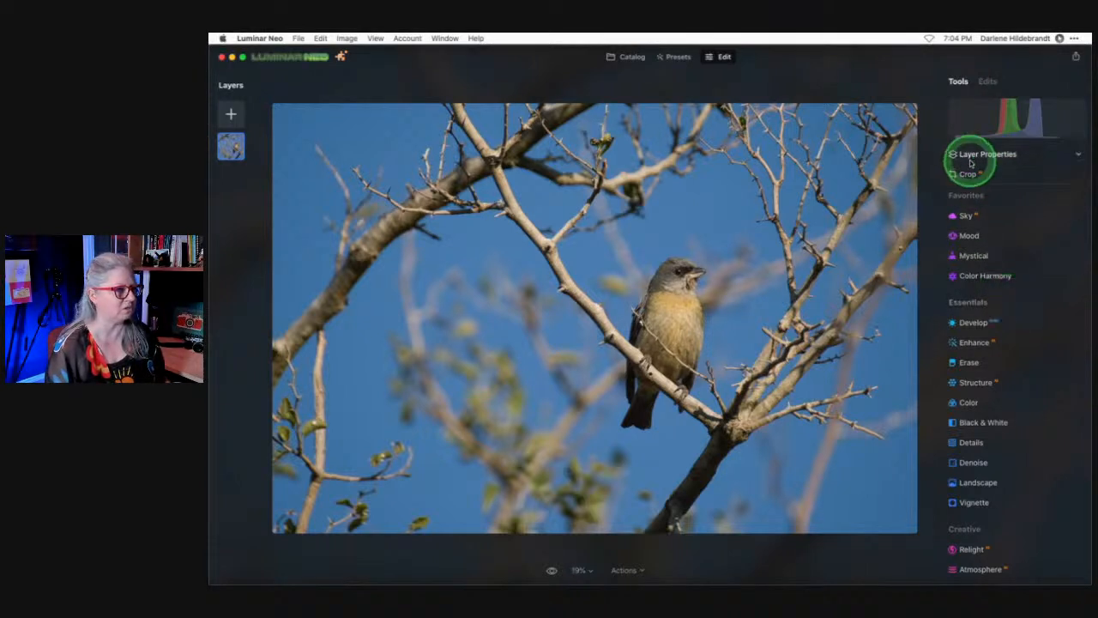
pyautogui.click(969, 170)
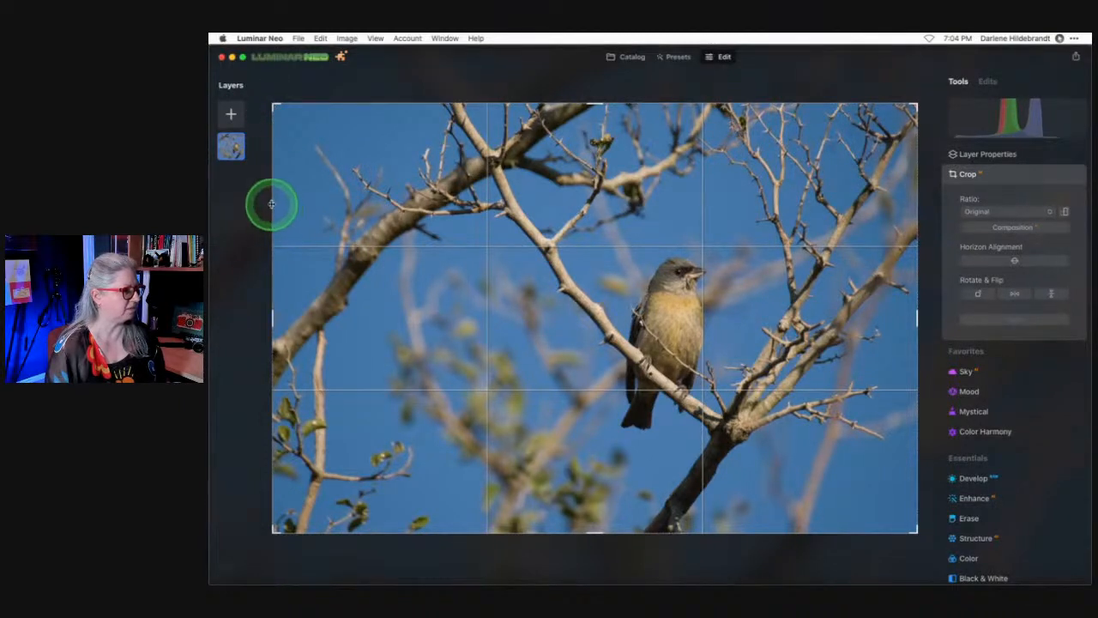
# Try a tight, nearly square crop around the bird that trims the photo's left side and lower edge, and reset the crop.
pyautogui.moveTo(273, 207); pyautogui.dragTo(534, 218)
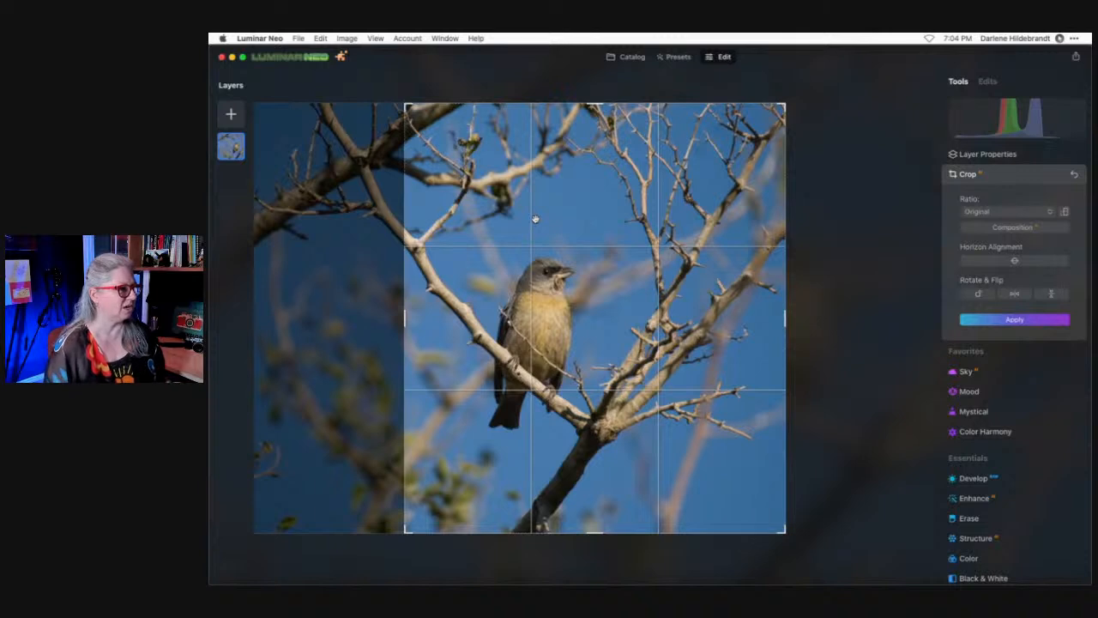
pyautogui.moveTo(569, 538); pyautogui.dragTo(571, 485)
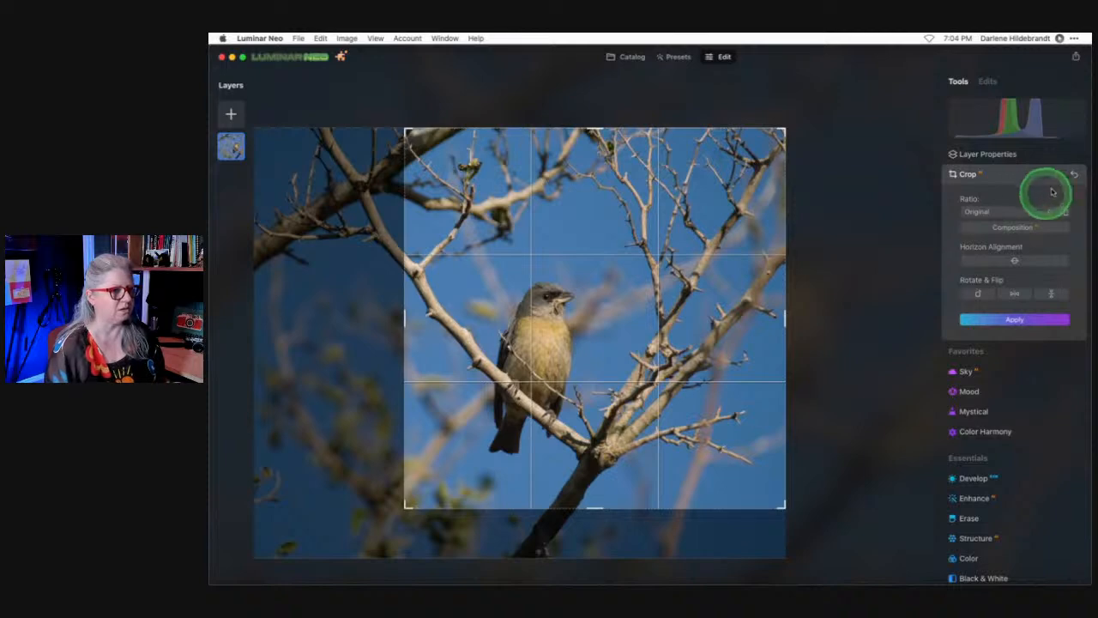
pyautogui.click(1074, 175)
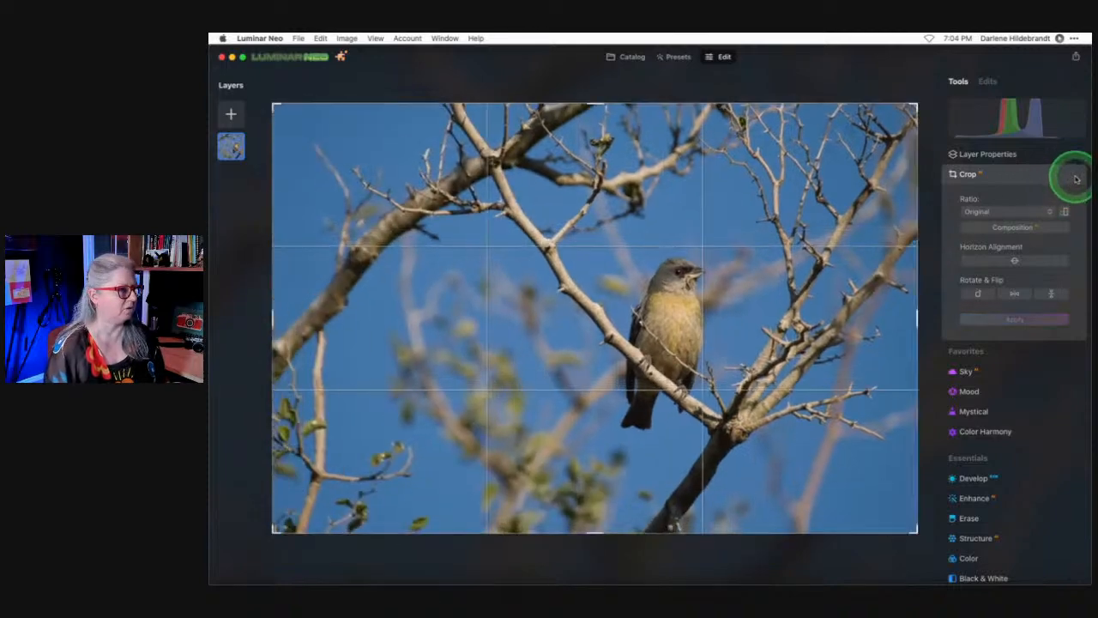
# Crop the bird photo from the automatic Composition suggestion, shifting the image within the frame and tightening the frame slightly.
pyautogui.click(1005, 229)
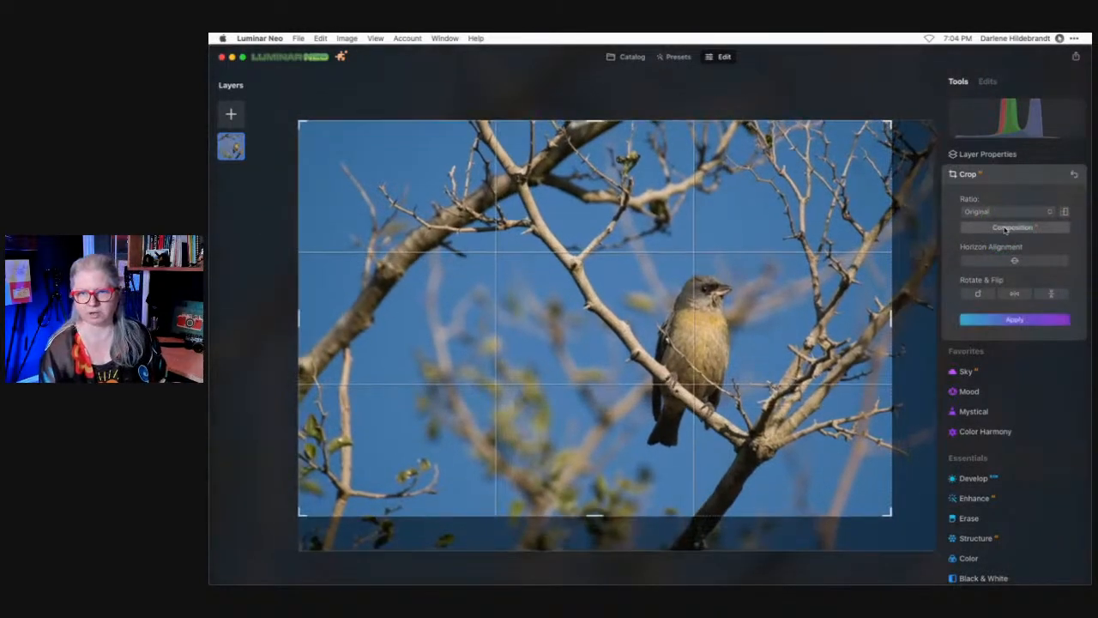
pyautogui.moveTo(767, 342); pyautogui.dragTo(769, 315)
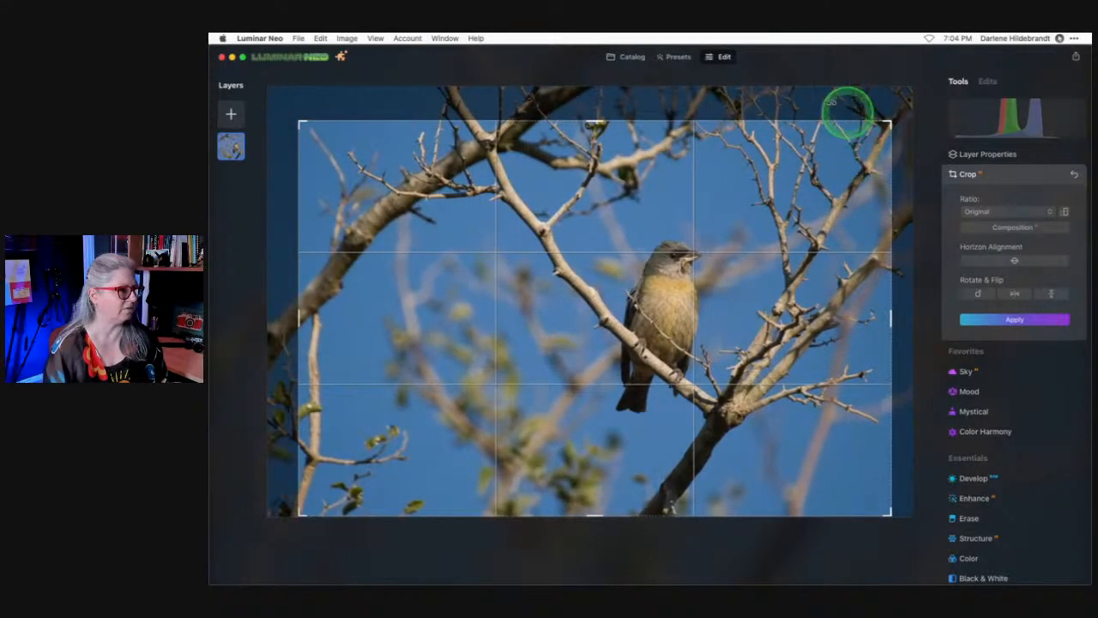
pyautogui.moveTo(709, 347); pyautogui.dragTo(683, 343)
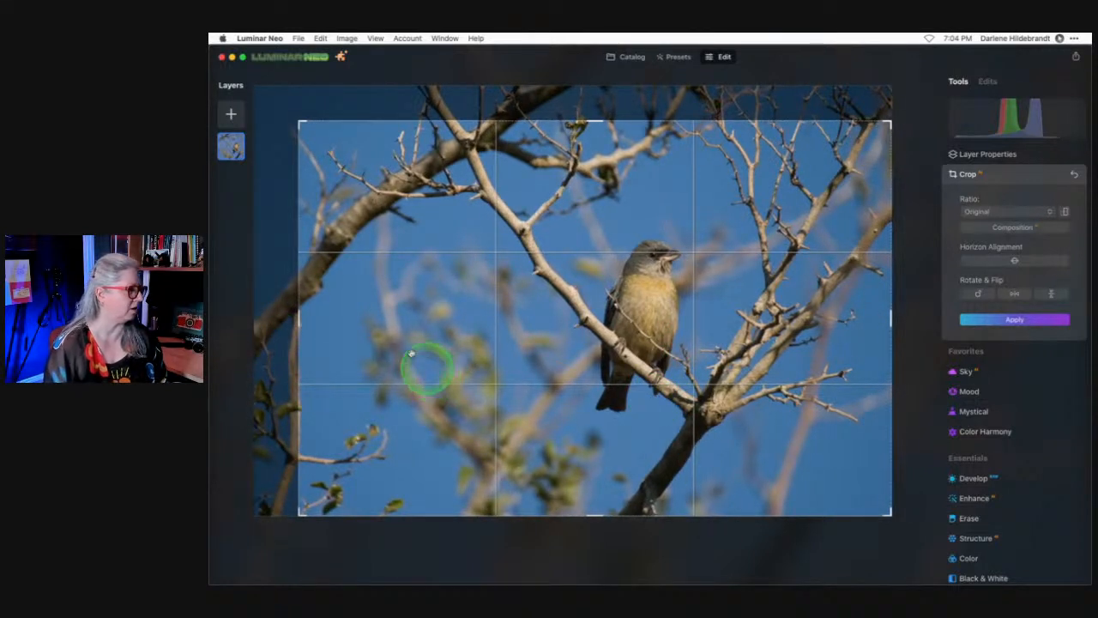
pyautogui.moveTo(299, 118); pyautogui.dragTo(310, 127)
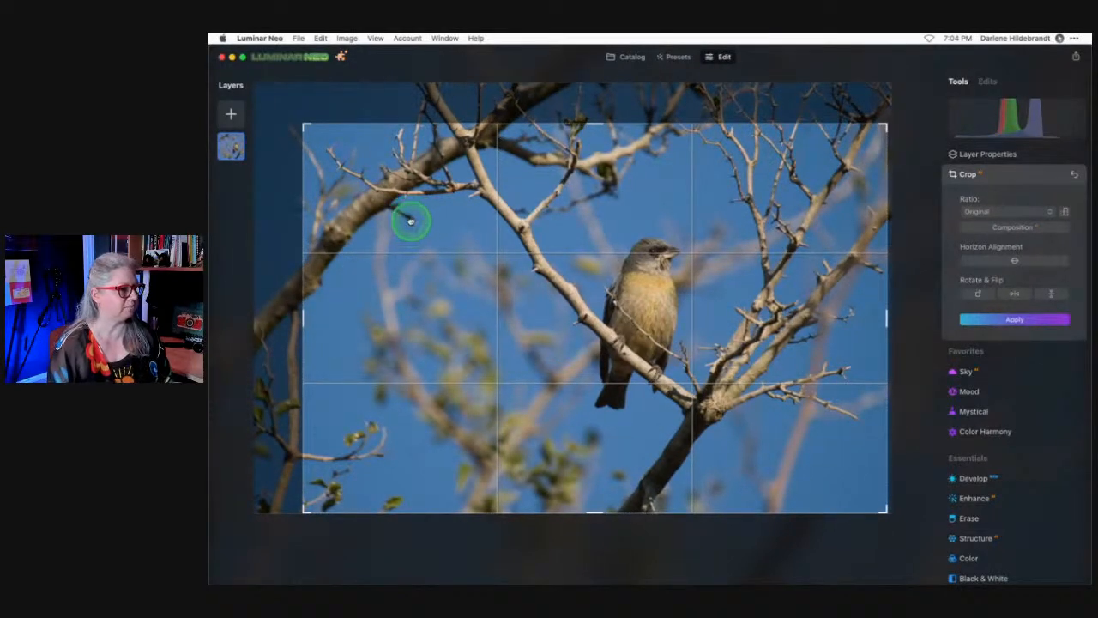
pyautogui.click(1032, 185)
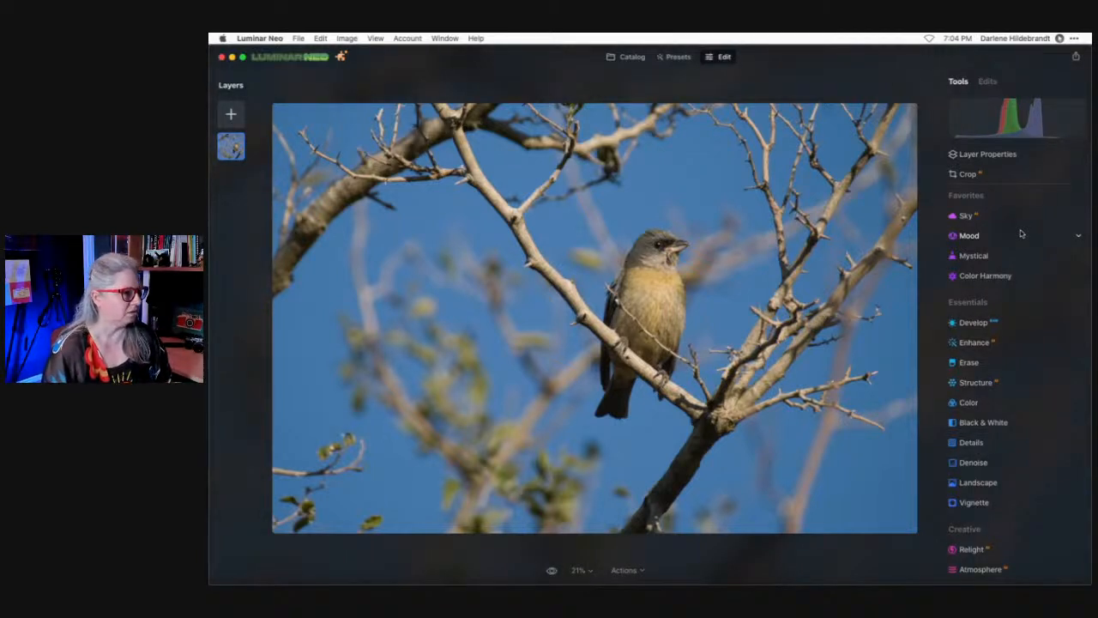
# In Develop, inspect the bird at 100% and pull the curve's white point slightly inward.
pyautogui.click(973, 323)
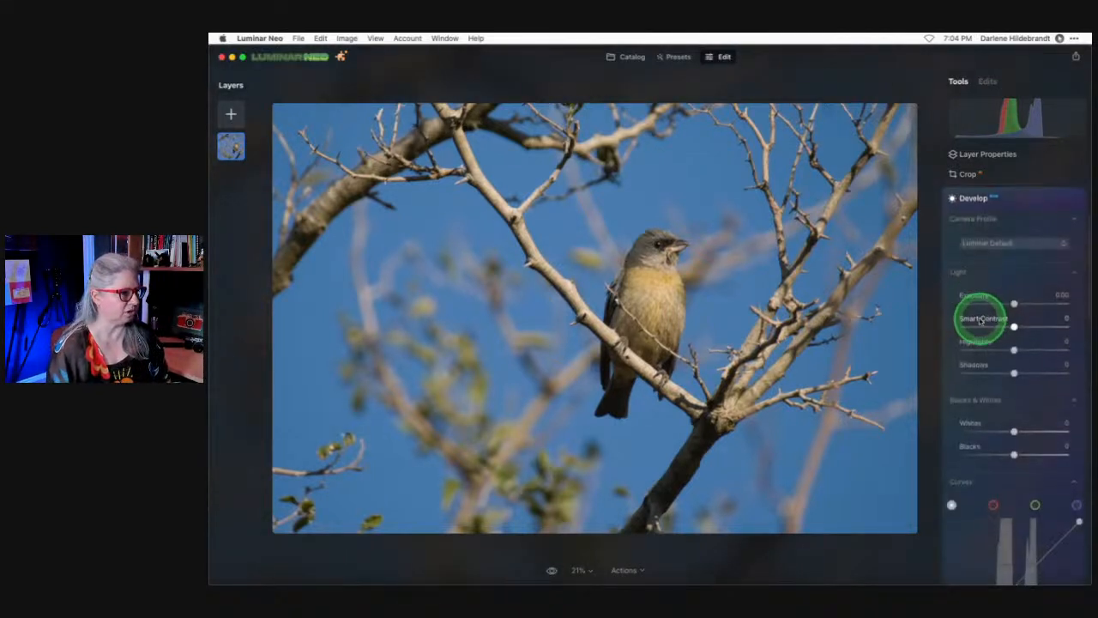
pyautogui.doubleClick(652, 277)
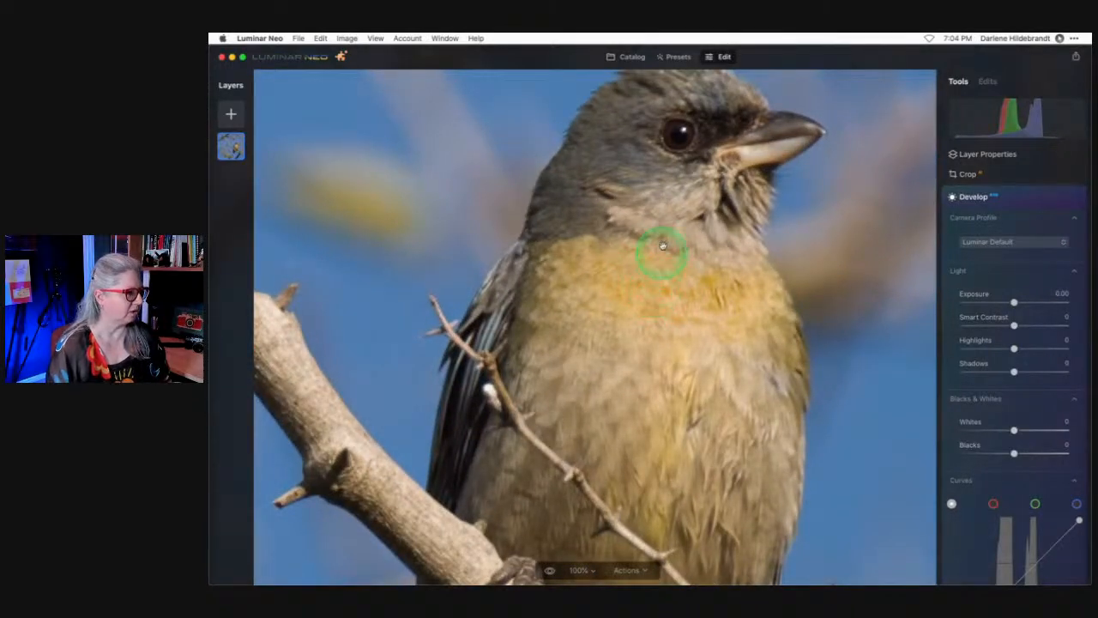
pyautogui.doubleClick(652, 315)
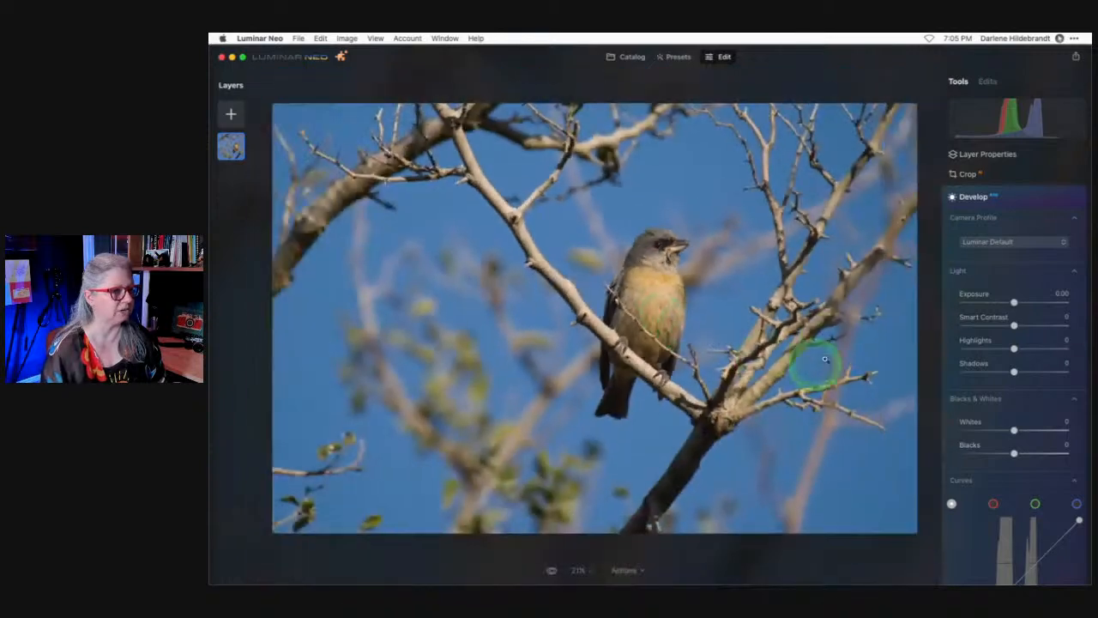
pyautogui.scroll(-3, 1019, 384)
pyautogui.scroll(-2, 1019, 384)
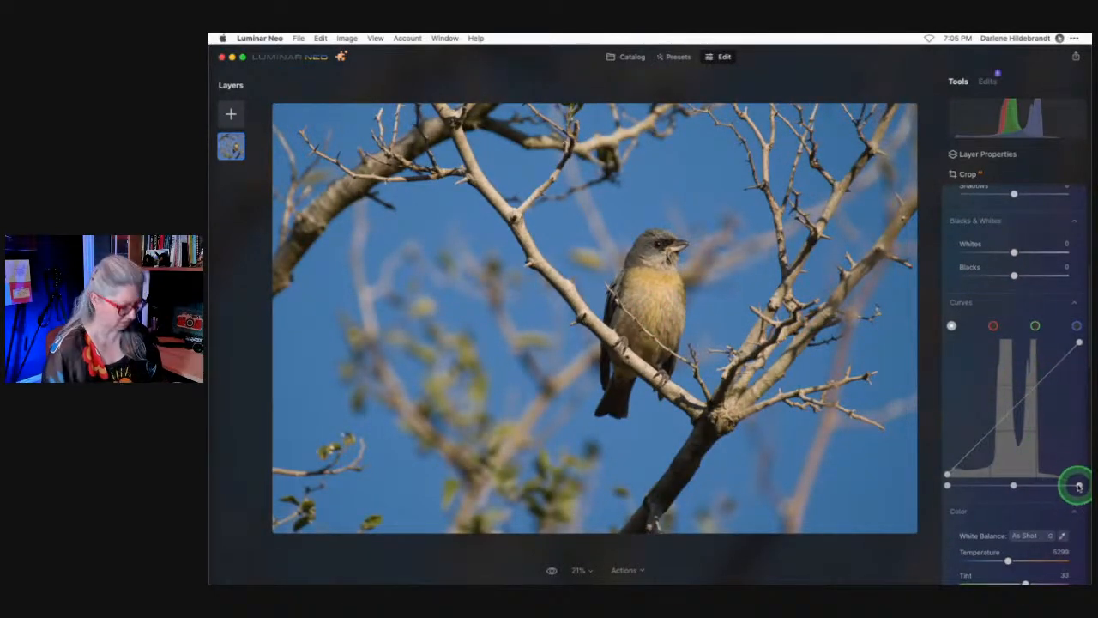
pyautogui.moveTo(1079, 487)
pyautogui.mouseDown()
pyautogui.moveTo(1047, 486)
pyautogui.moveTo(1071, 485)
pyautogui.mouseUp()
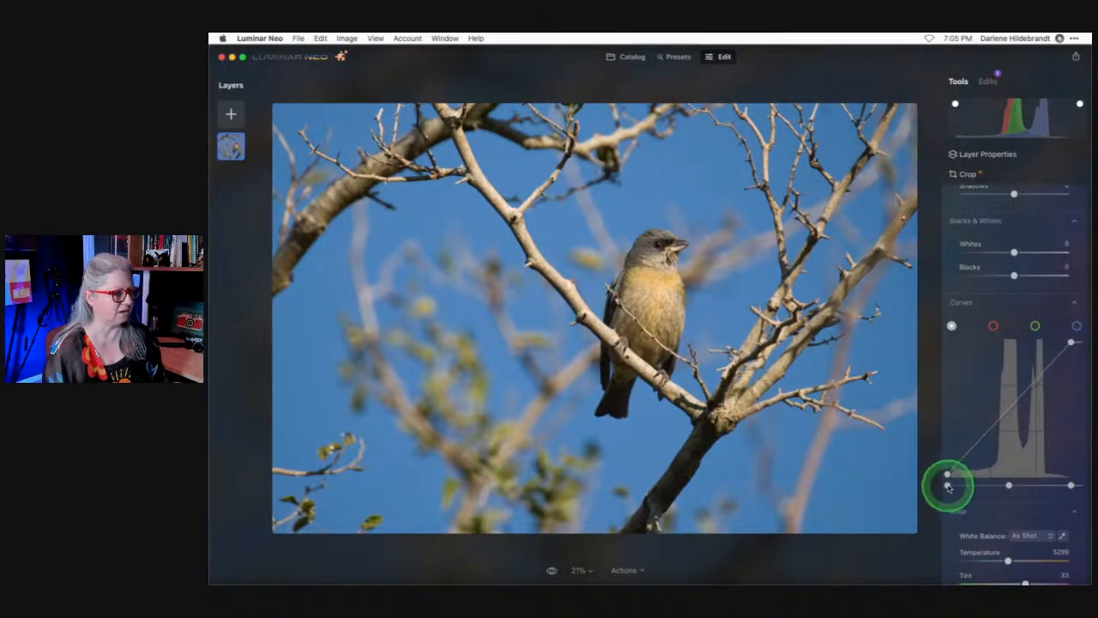
pyautogui.moveTo(951, 486); pyautogui.dragTo(940, 486)
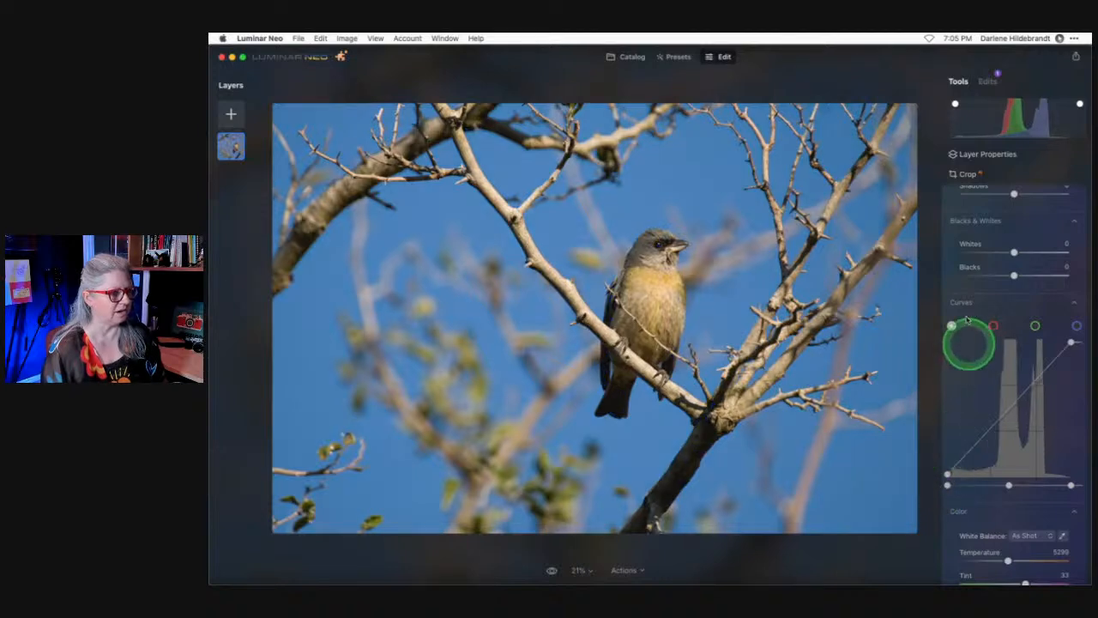
# Set the Develop whites to 21 and blacks to -31, and lower the highlights to about -34.
pyautogui.moveTo(1013, 275); pyautogui.dragTo(1027, 252)
pyautogui.click(1012, 252)
pyautogui.scroll(4, 1007, 283)
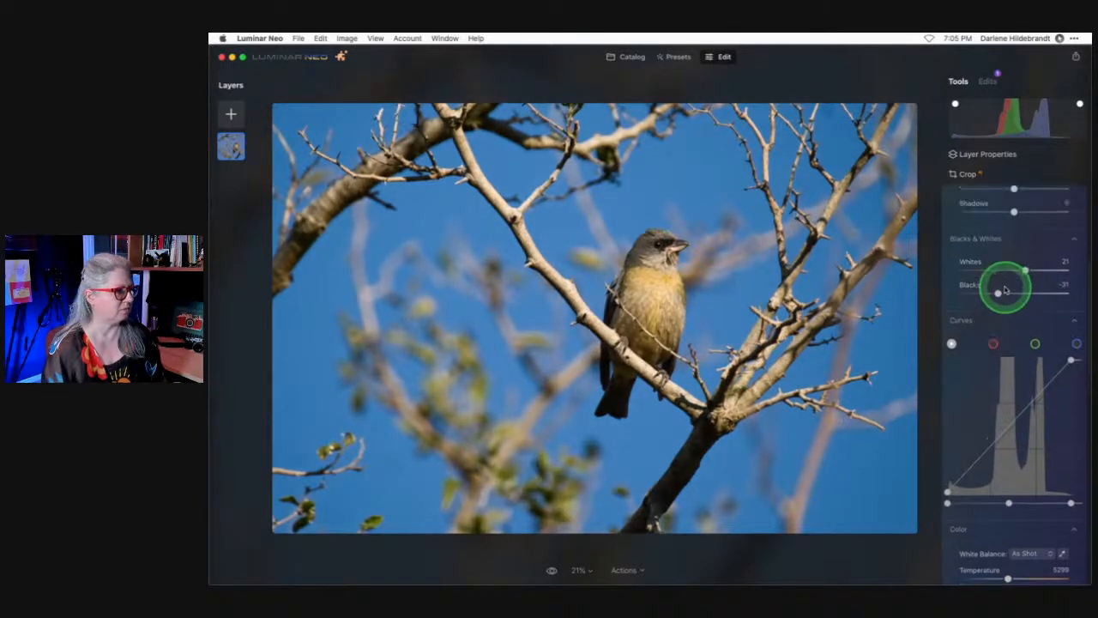
pyautogui.moveTo(1014, 306); pyautogui.dragTo(998, 305)
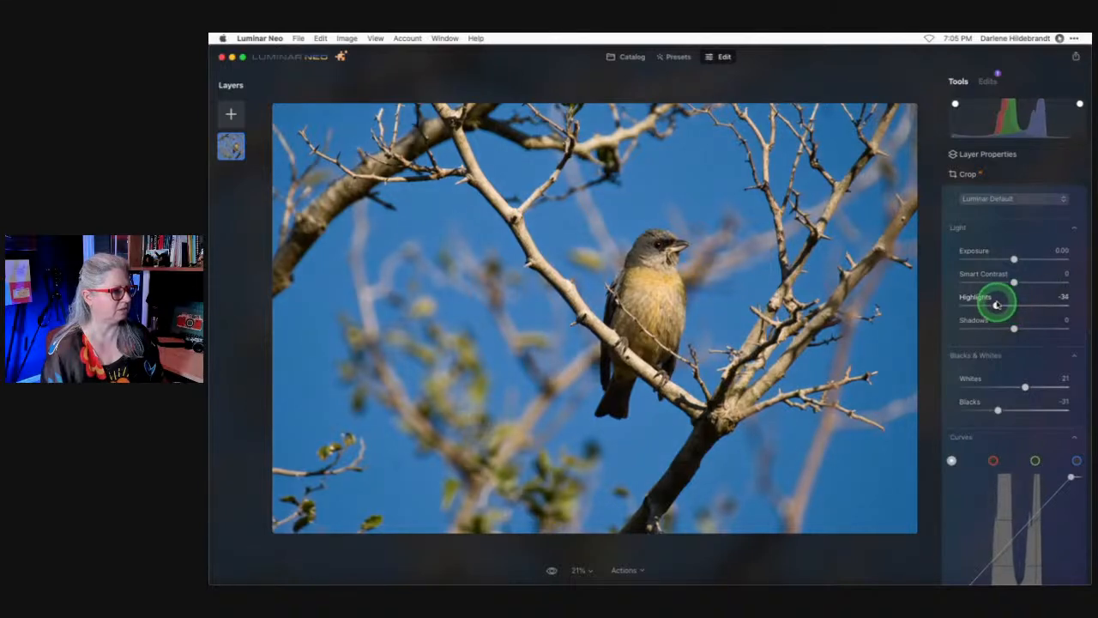
# Set the Develop exposure to 0.10 and fine-tune the curve's white point slightly inward.
pyautogui.click(1013, 258)
pyautogui.moveTo(1014, 258); pyautogui.dragTo(1014, 258)
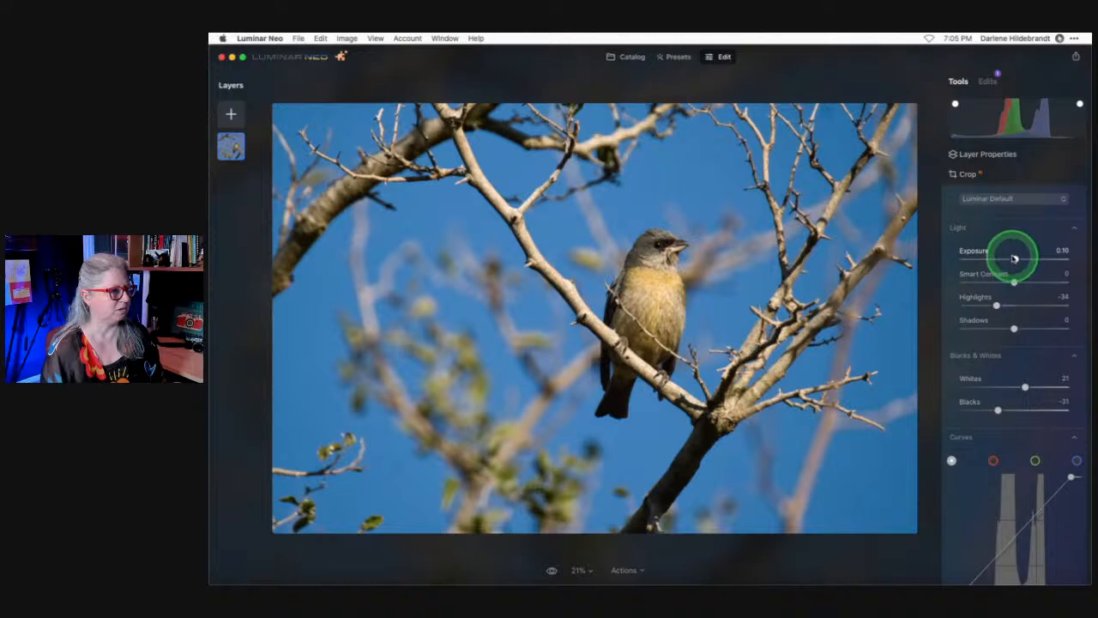
pyautogui.scroll(-3, 1012, 343)
pyautogui.click(1077, 520)
pyautogui.moveTo(1085, 524); pyautogui.dragTo(1072, 520)
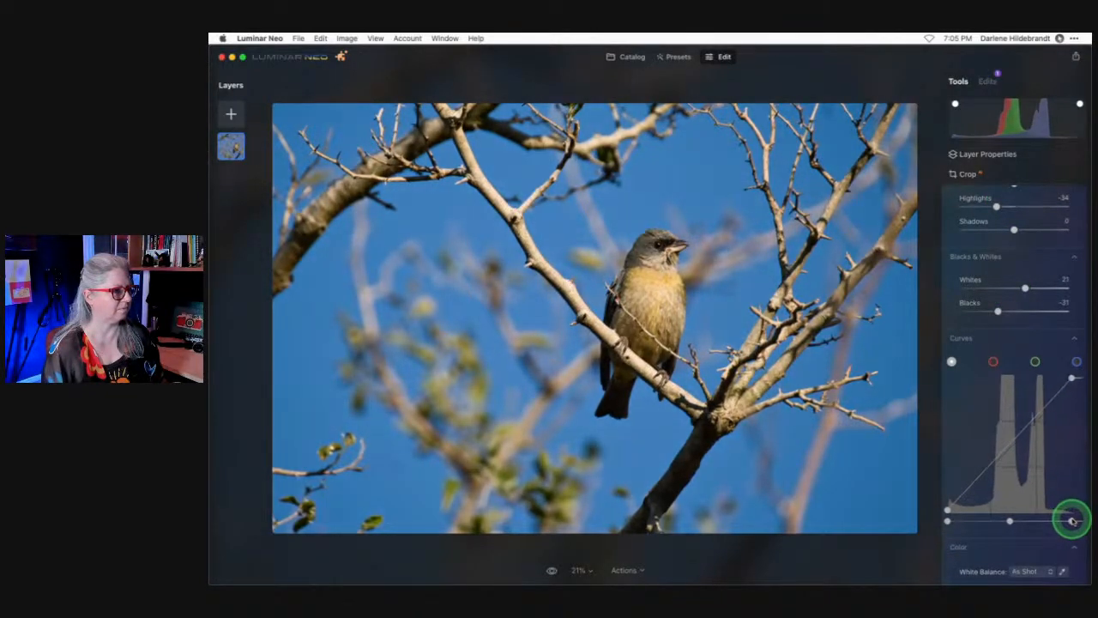
# Inspect the thorny branches at 100% and enable Auto Defringe and Auto Fix Chromatic Aberrations in the optics corrections.
pyautogui.scroll(-1, 1033, 401)
pyautogui.scroll(-10, 1034, 400)
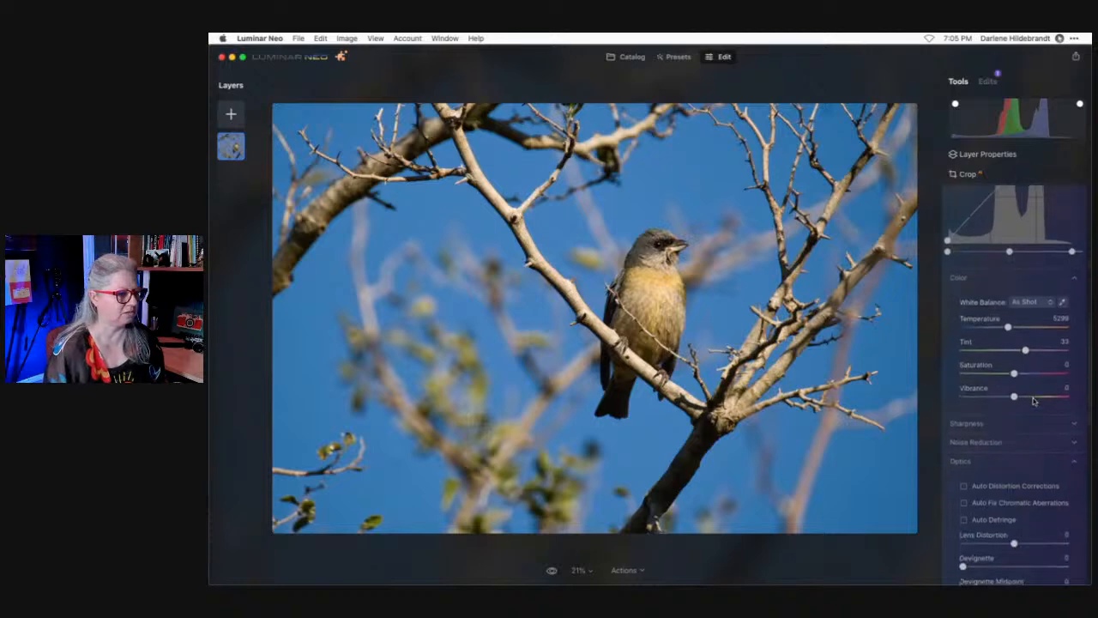
pyautogui.scroll(3, 1027, 400)
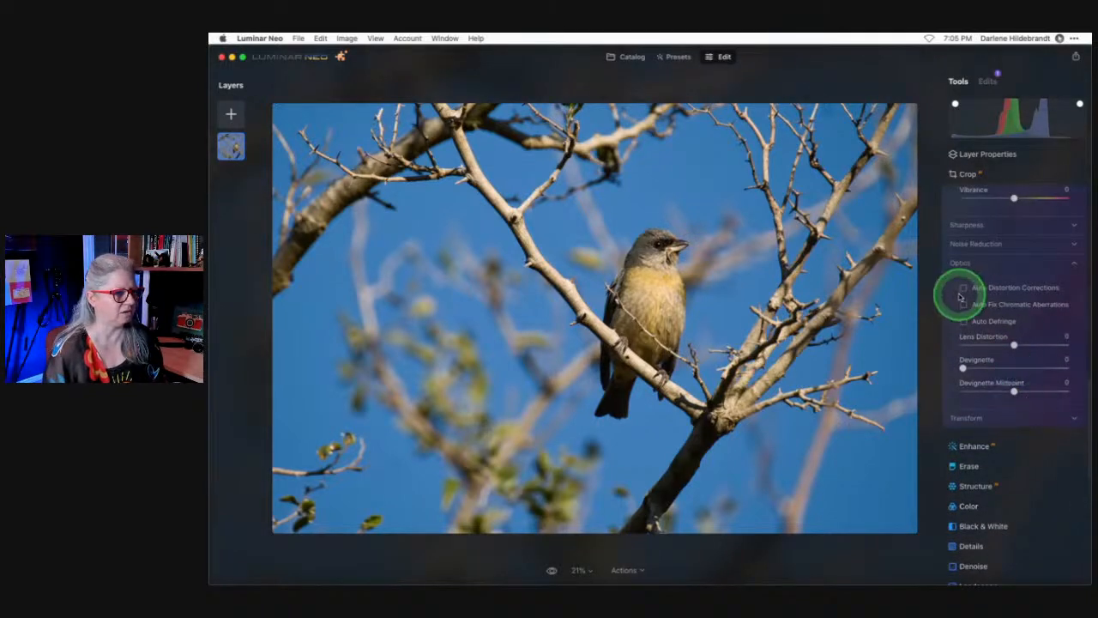
pyautogui.click(827, 198)
pyautogui.click(831, 201)
pyautogui.click(822, 194)
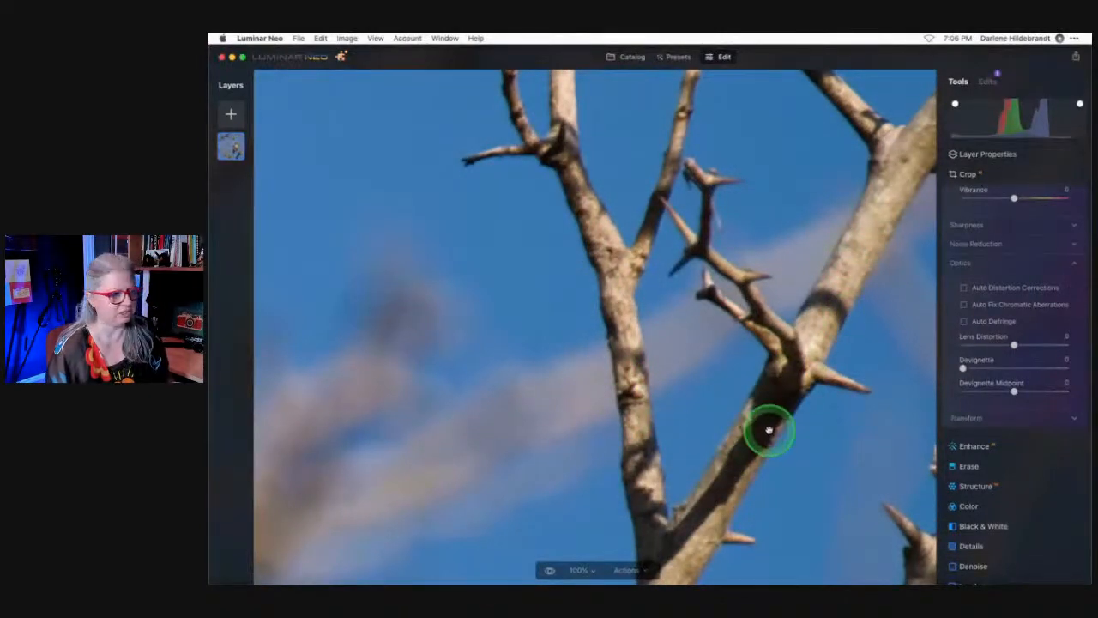
pyautogui.click(962, 321)
pyautogui.click(962, 303)
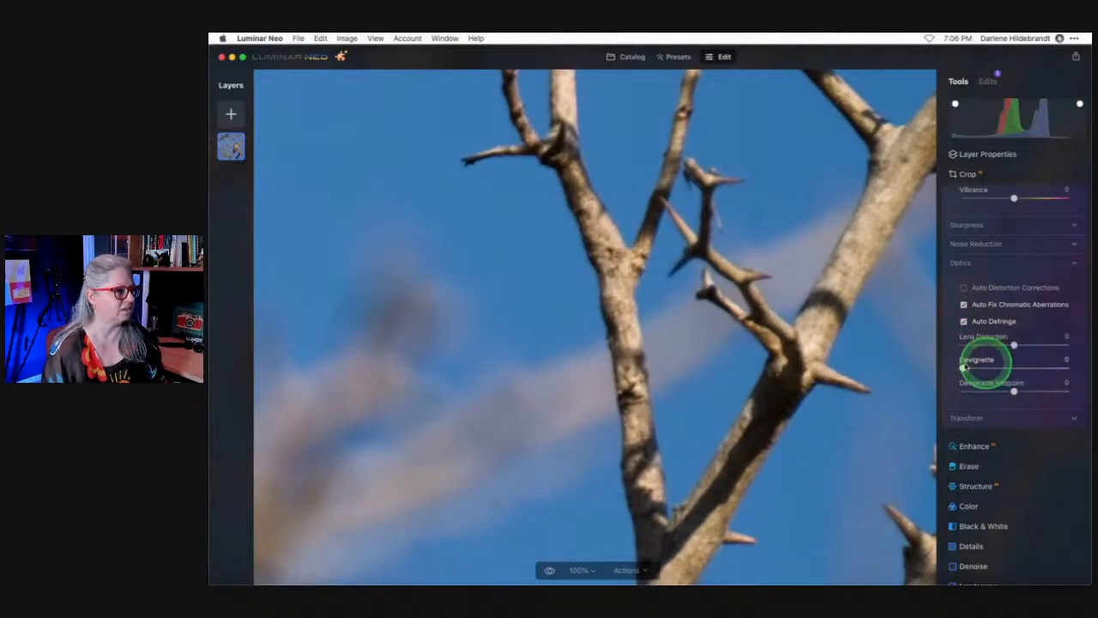
# Sharpen the photo while viewing the bird at 100%, with Sharpen at 40 and Masking at 63.
pyautogui.click(686, 330)
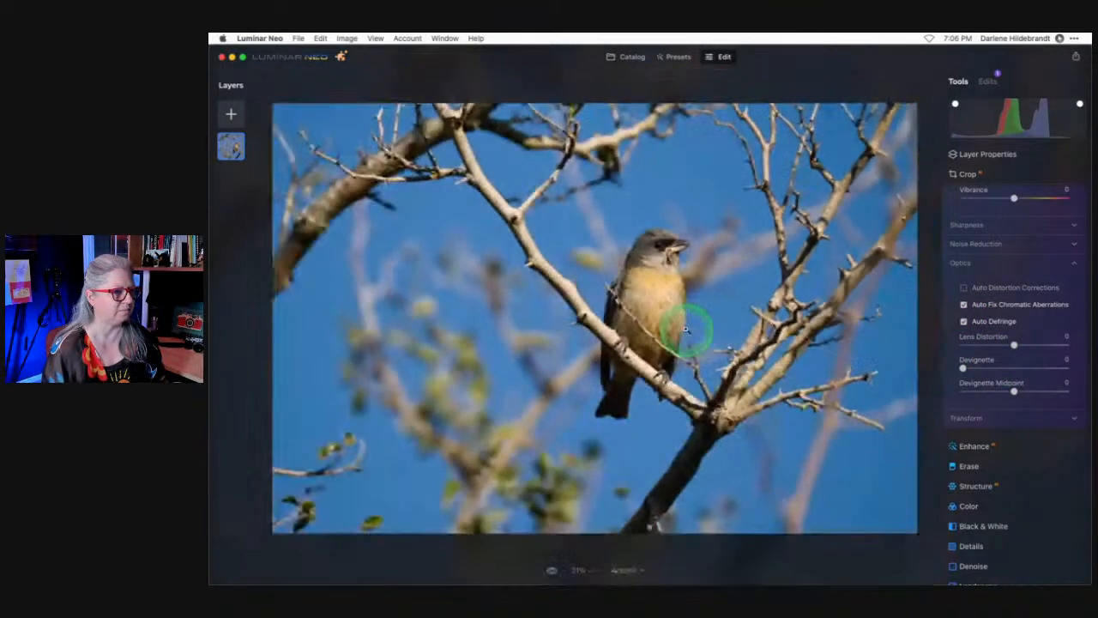
pyautogui.click(669, 271)
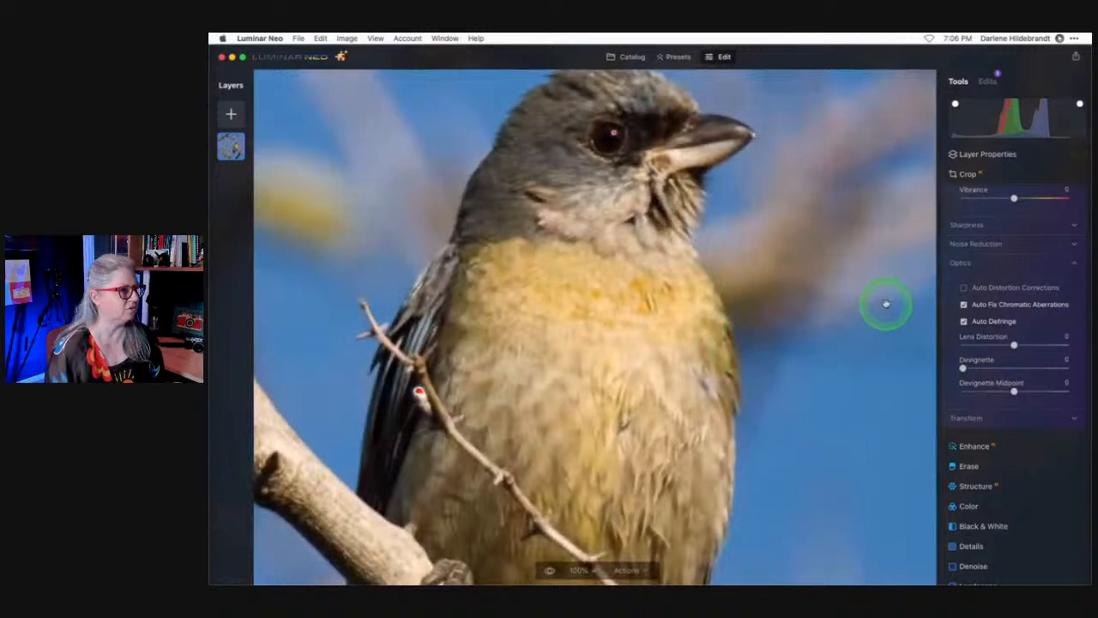
pyautogui.click(956, 226)
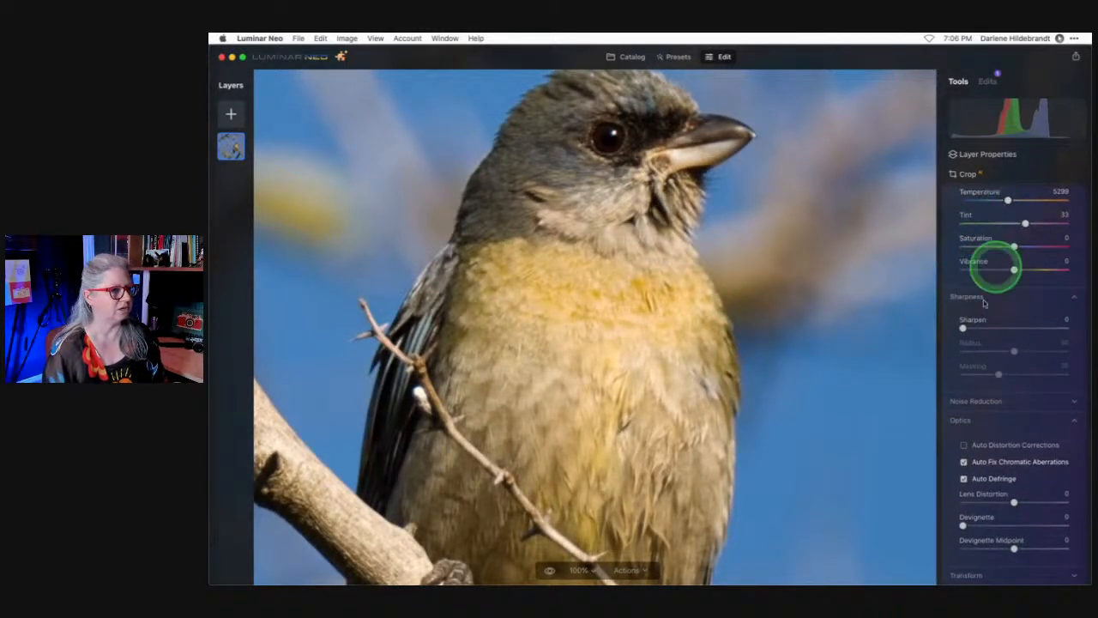
pyautogui.moveTo(963, 326); pyautogui.dragTo(1032, 329)
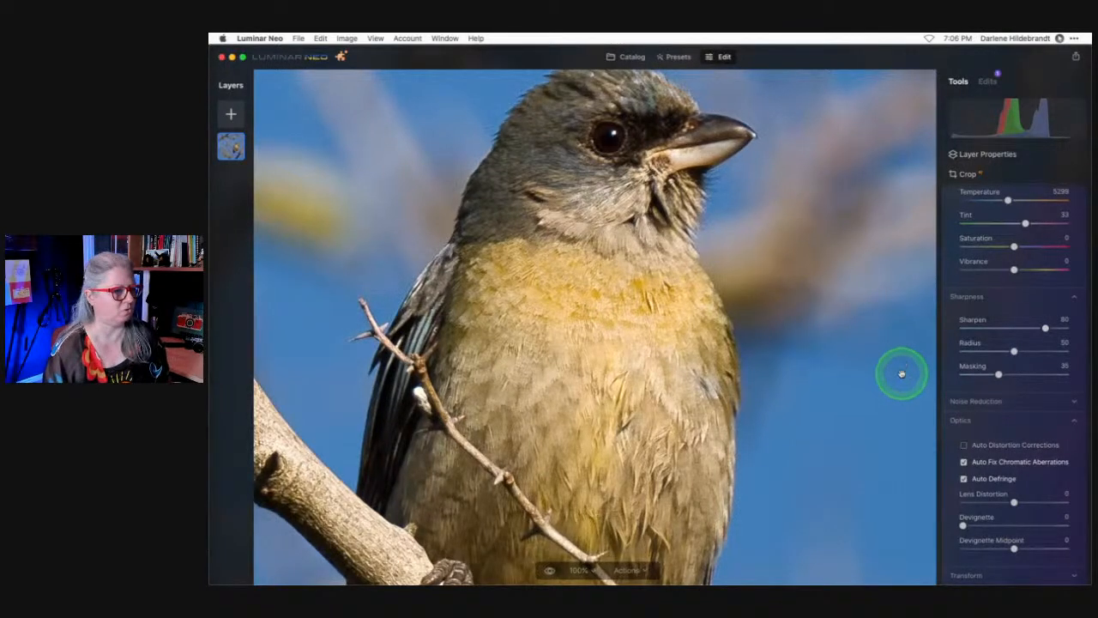
pyautogui.moveTo(998, 375); pyautogui.dragTo(1022, 375)
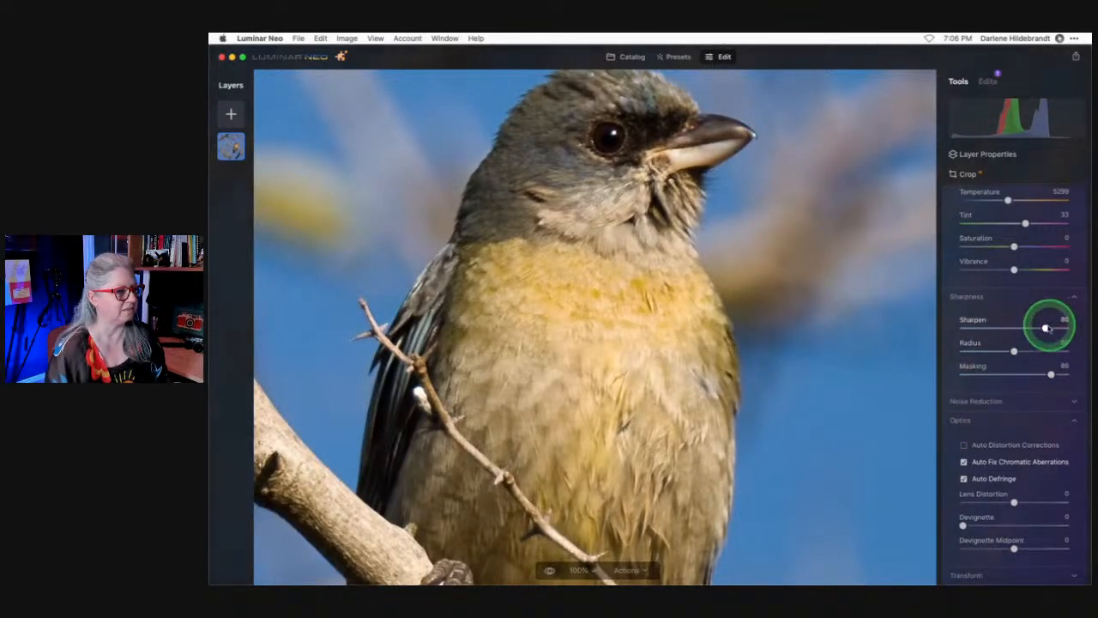
pyautogui.moveTo(1046, 328); pyautogui.dragTo(1003, 329)
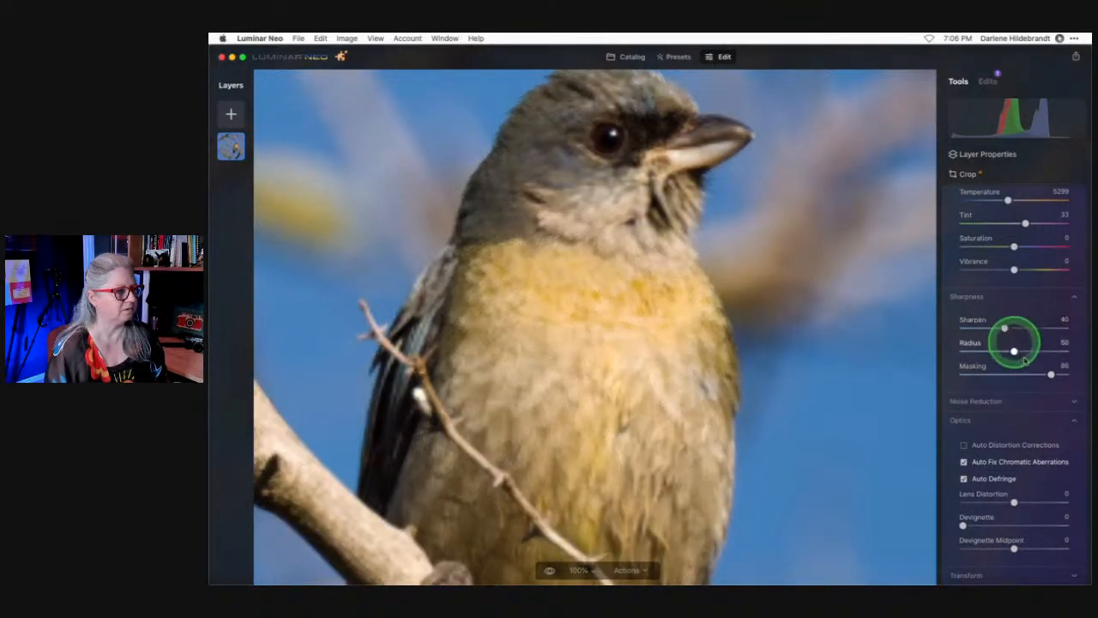
pyautogui.moveTo(1051, 375); pyautogui.dragTo(1027, 374)
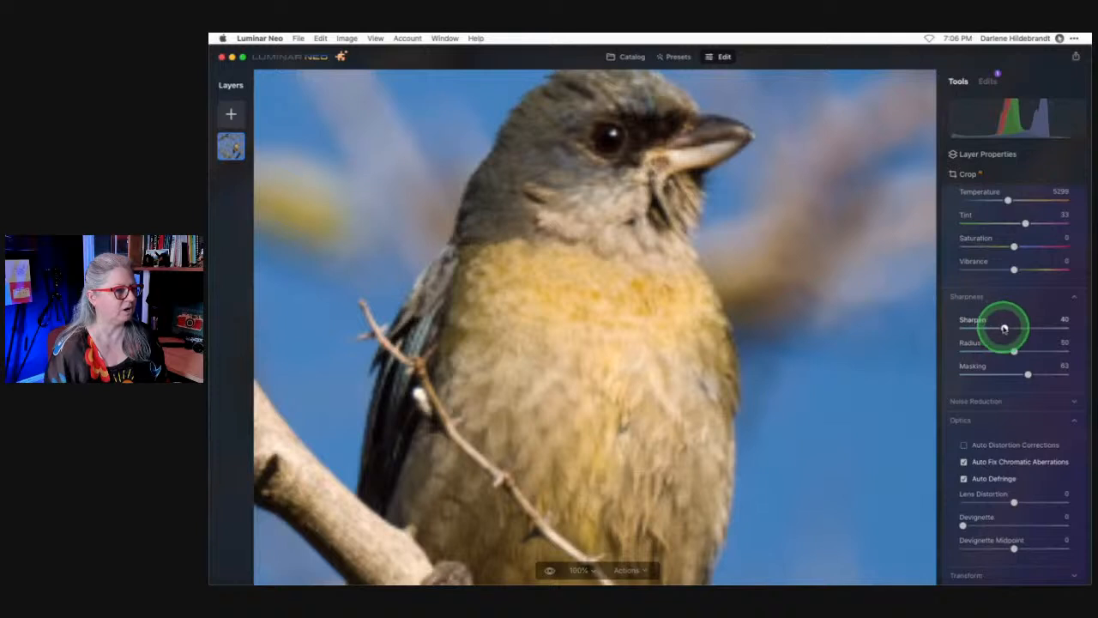
pyautogui.moveTo(1004, 328); pyautogui.dragTo(1001, 328)
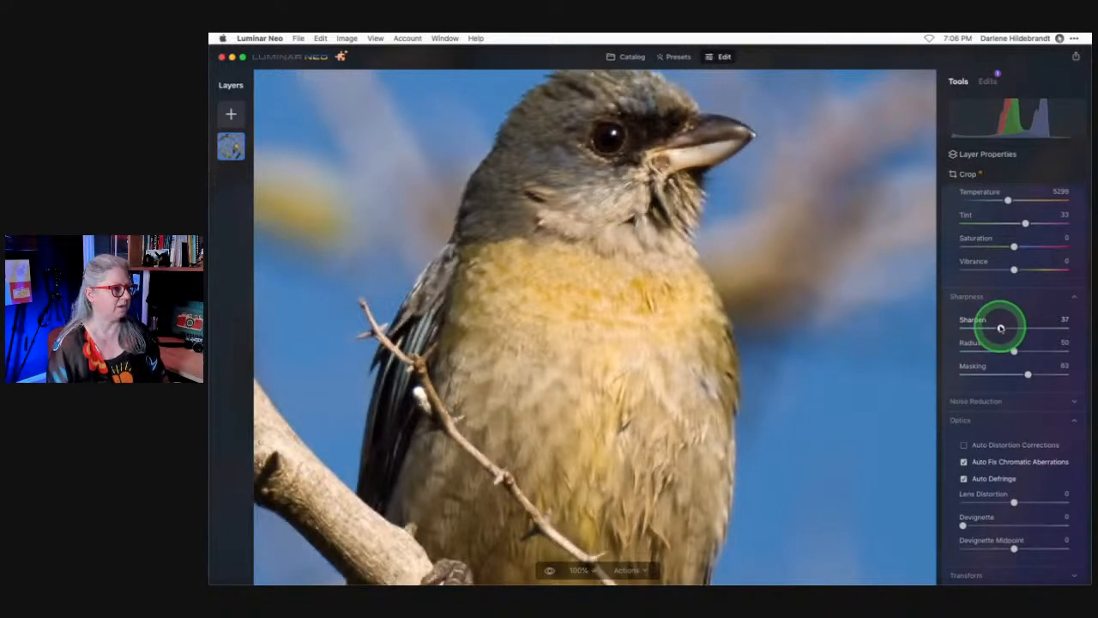
pyautogui.moveTo(1000, 328); pyautogui.dragTo(1003, 329)
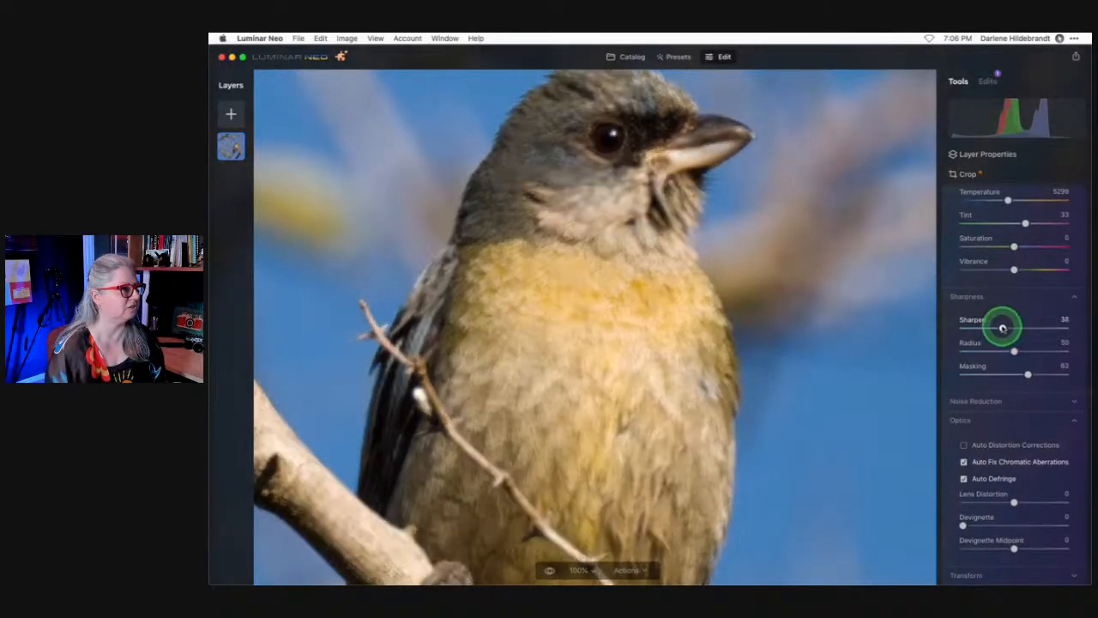
# Test luminosity noise reduction at 90, and lower it to 12.
pyautogui.click(960, 401)
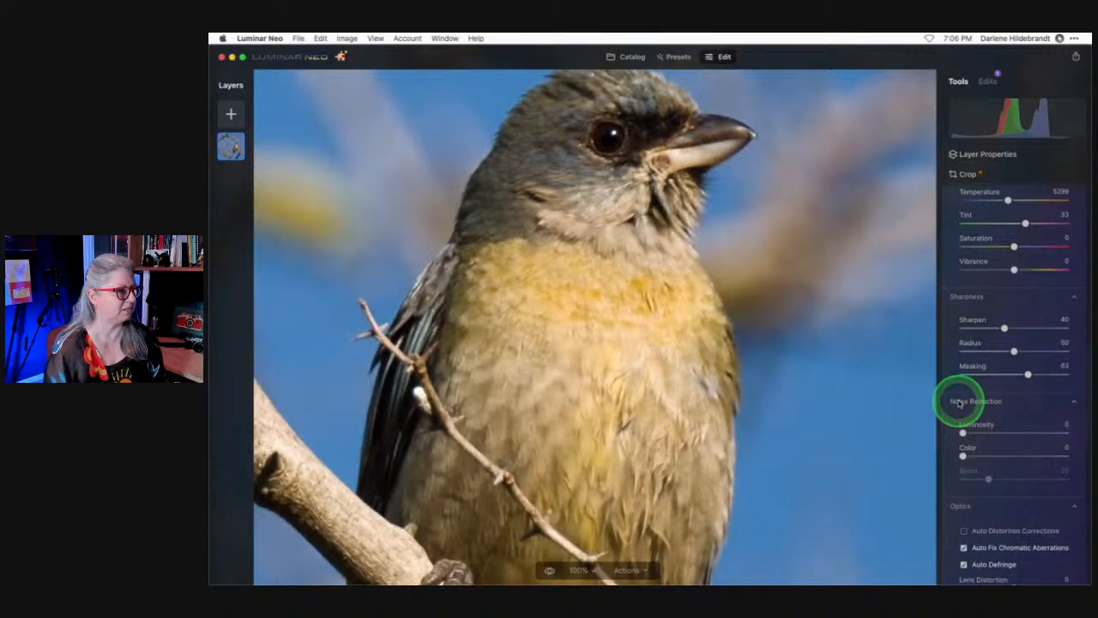
pyautogui.moveTo(962, 431); pyautogui.dragTo(1039, 431)
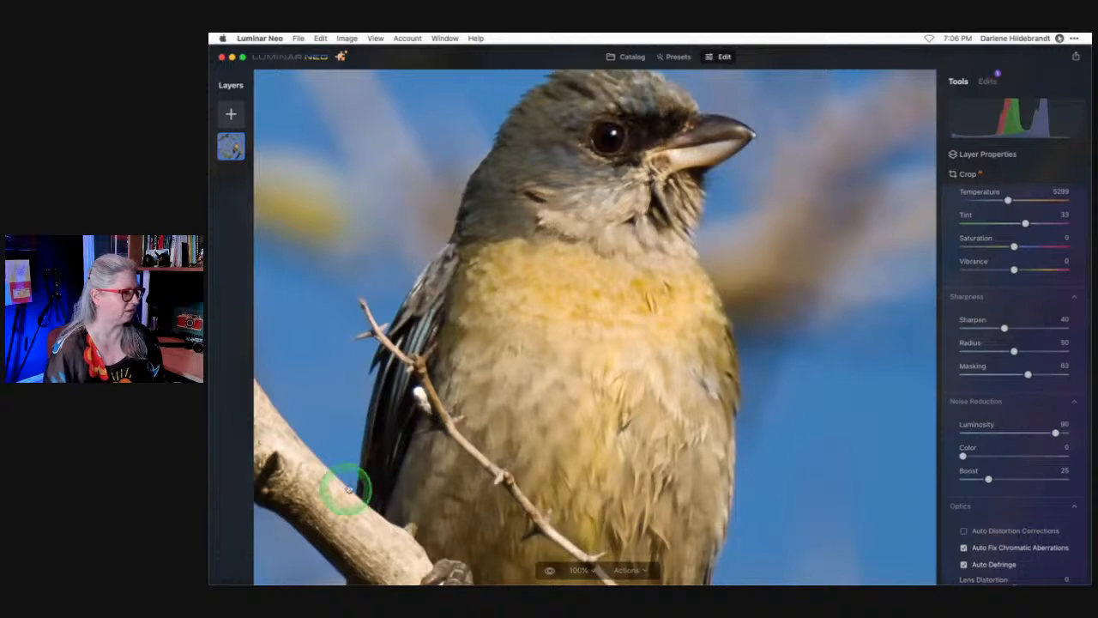
pyautogui.click(977, 434)
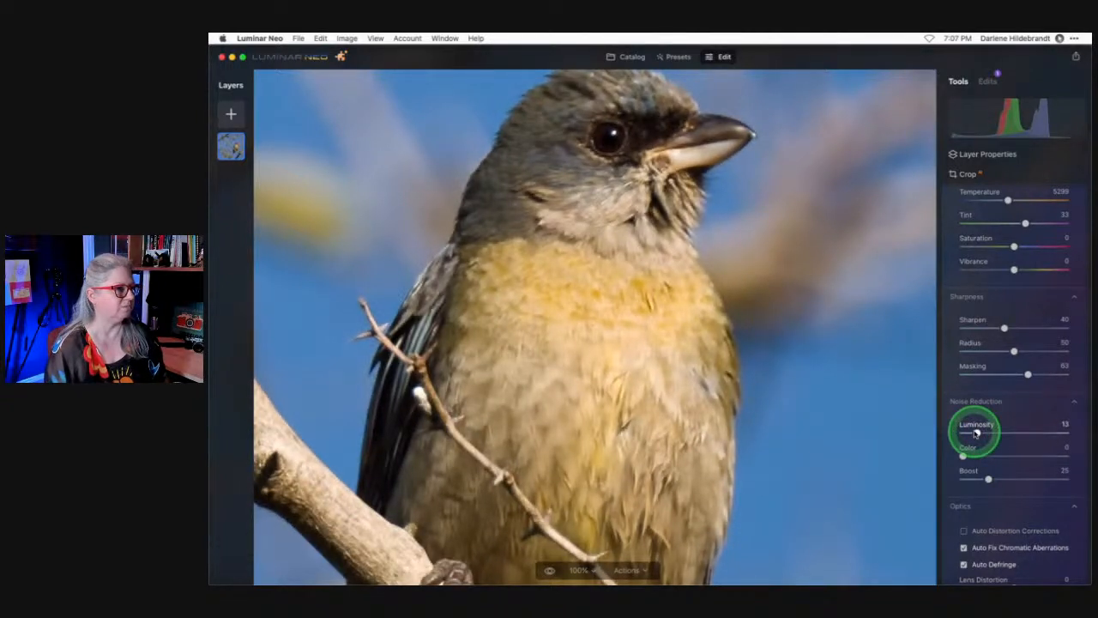
pyautogui.click(975, 434)
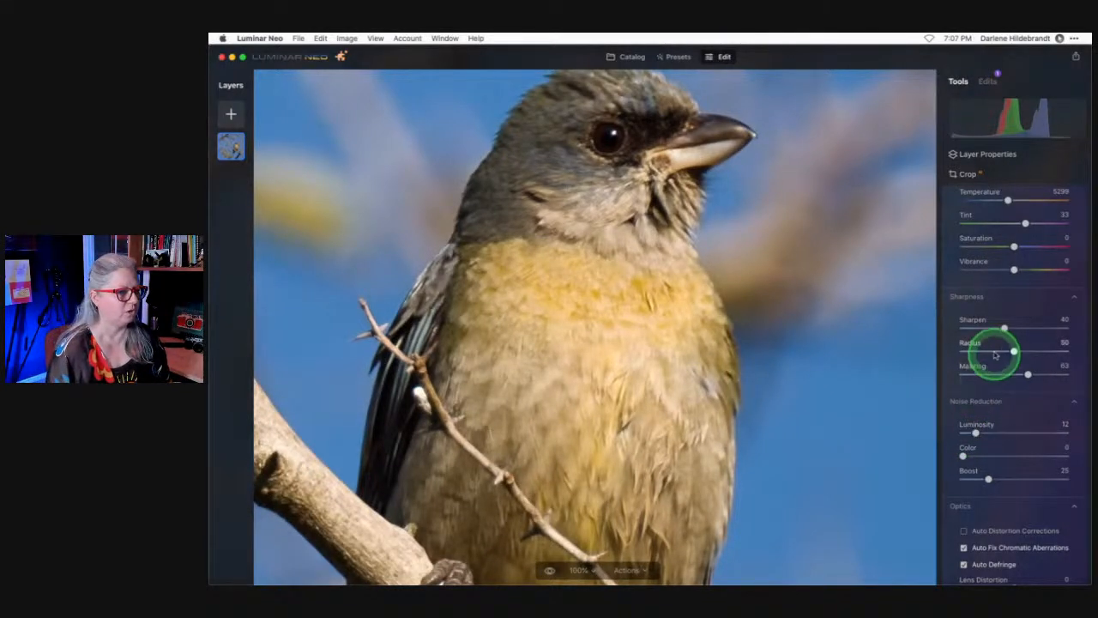
# Try heavy sharpening of 97 combined with luminosity noise reduction of 84 on the bird.
pyautogui.moveTo(1003, 329); pyautogui.dragTo(1009, 328)
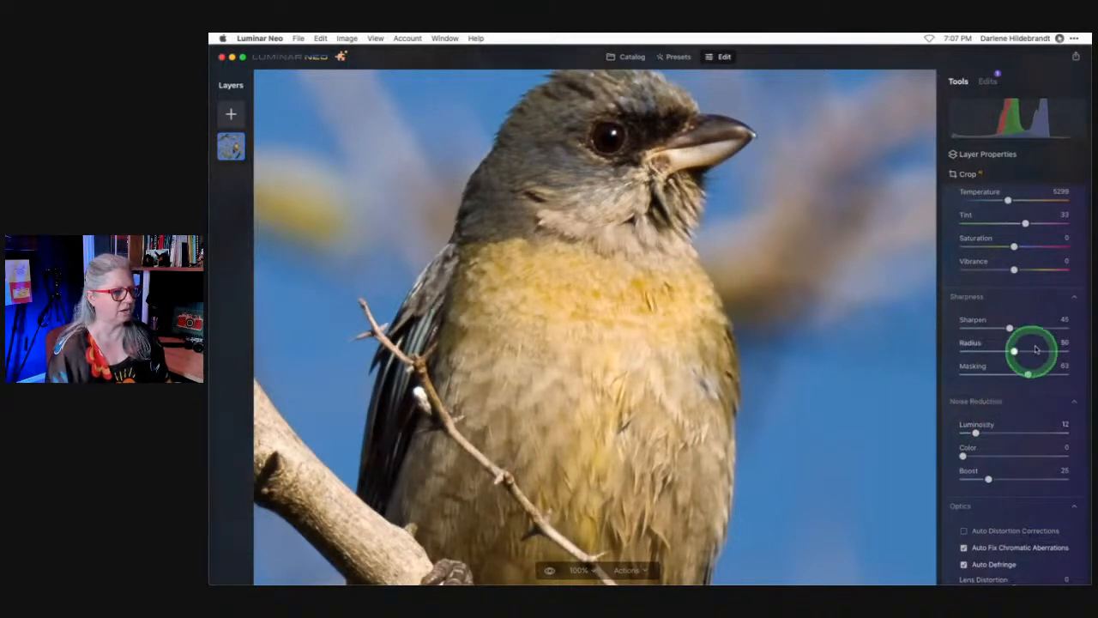
pyautogui.moveTo(1009, 328); pyautogui.dragTo(1062, 327)
pyautogui.click(1048, 432)
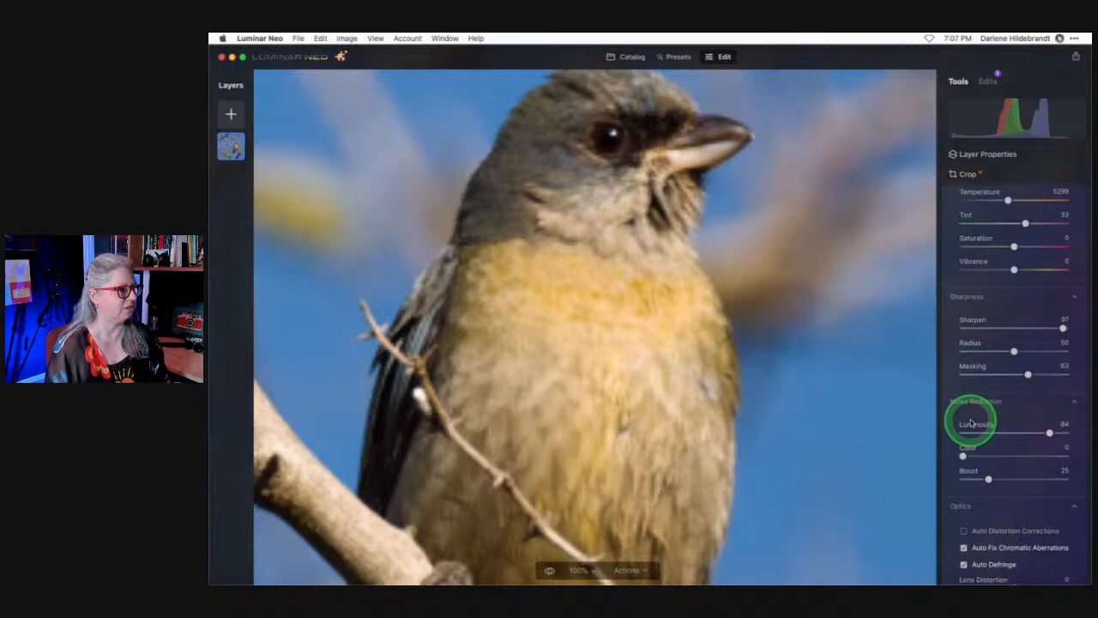
pyautogui.click(980, 435)
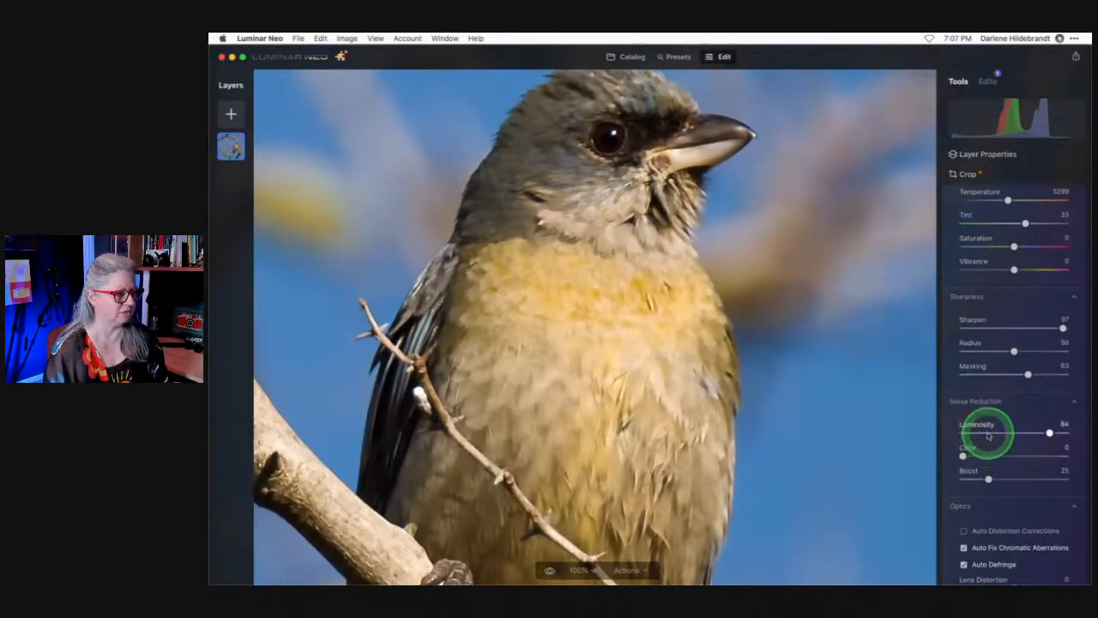
# Set Sharpen to 33 and luminosity noise reduction to about 19.
pyautogui.click(987, 432)
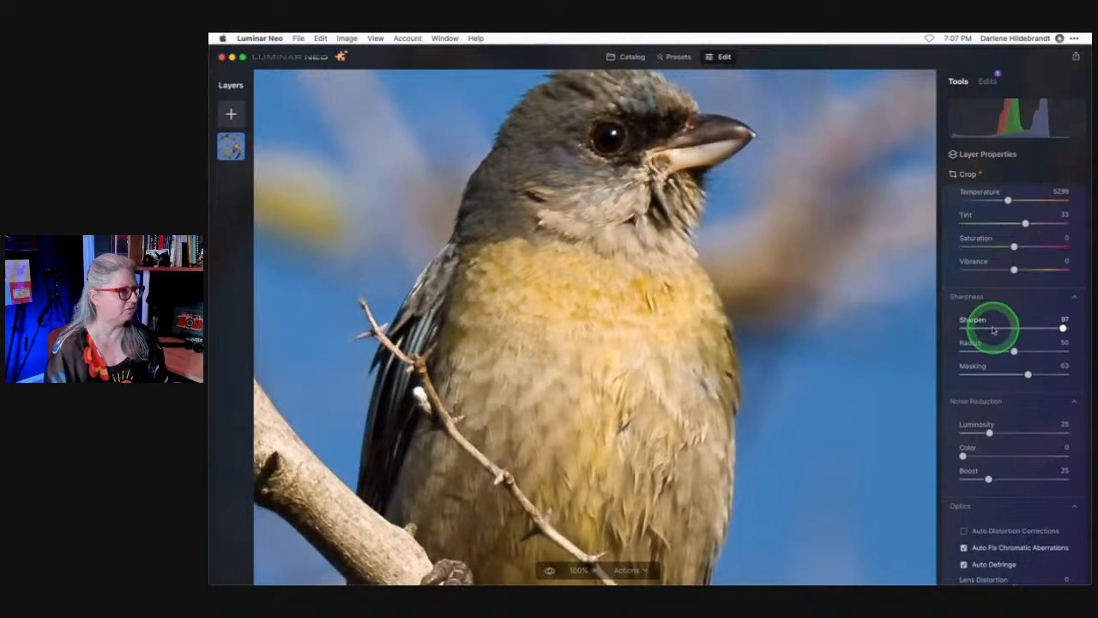
pyautogui.click(993, 329)
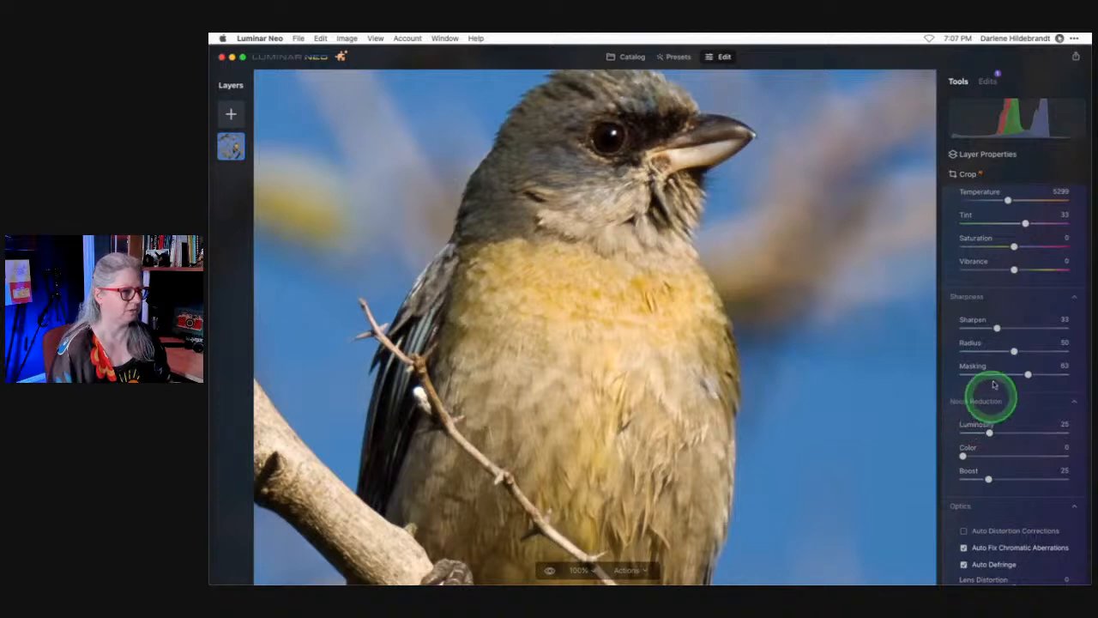
pyautogui.moveTo(989, 433); pyautogui.dragTo(982, 432)
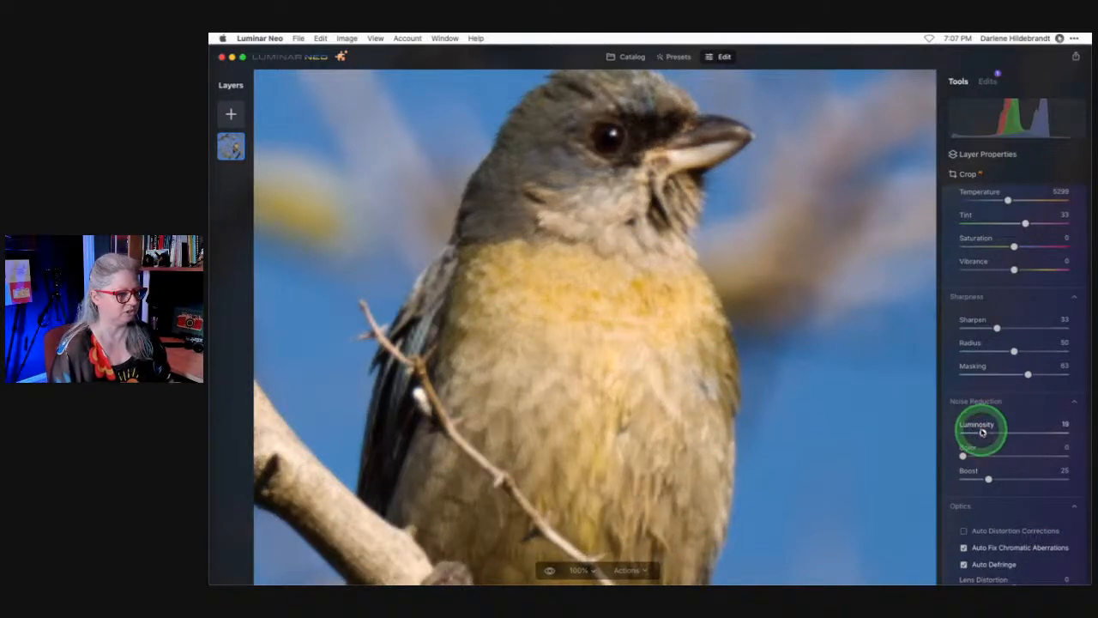
pyautogui.click(974, 400)
pyautogui.scroll(3, 1020, 394)
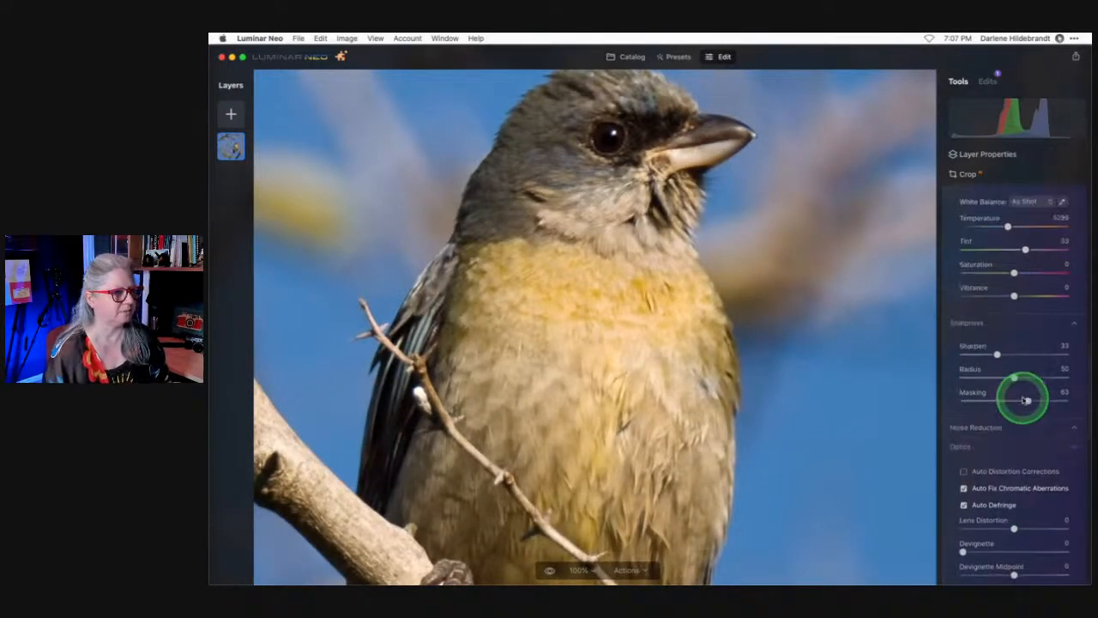
# View the whole photo, set the white balance to temperature 5627 and tint 25, and close the Develop adjustments.
pyautogui.click(607, 350)
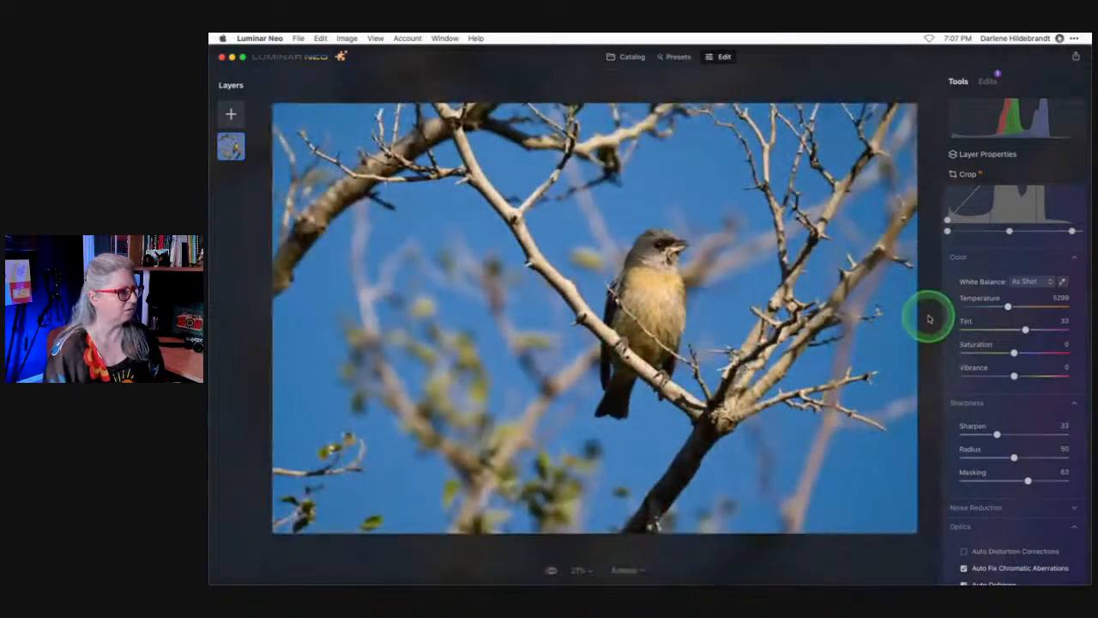
pyautogui.click(1008, 307)
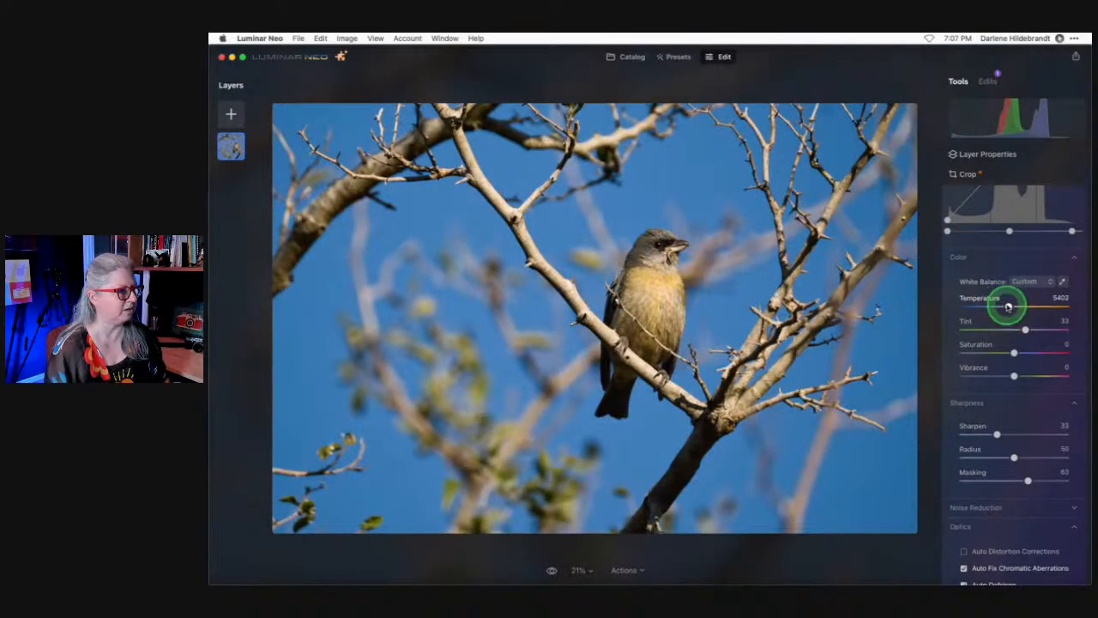
pyautogui.moveTo(1013, 306); pyautogui.dragTo(1018, 329)
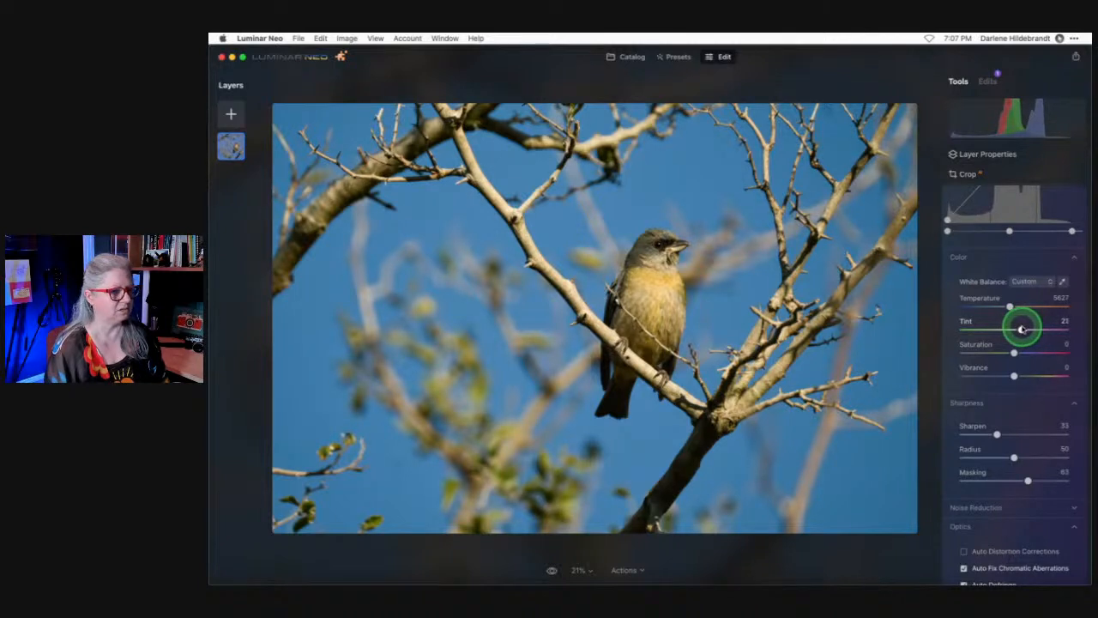
pyautogui.moveTo(1024, 329); pyautogui.dragTo(1020, 320)
pyautogui.scroll(5, 1009, 300)
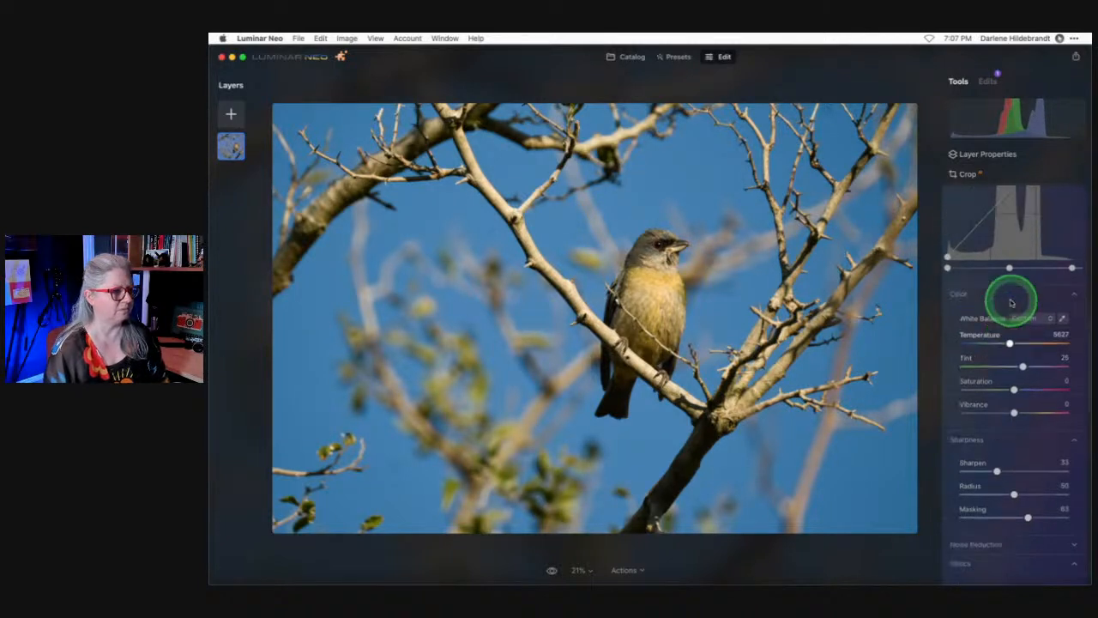
pyautogui.scroll(1, 1011, 302)
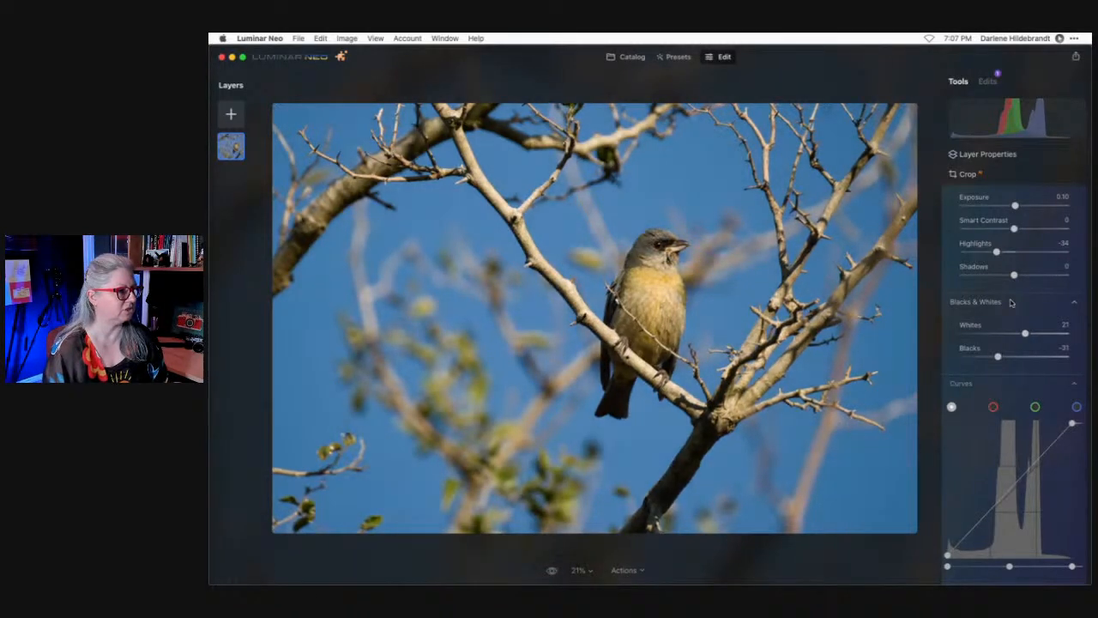
pyautogui.scroll(3, 1011, 302)
pyautogui.scroll(5, 1010, 302)
pyautogui.click(1019, 253)
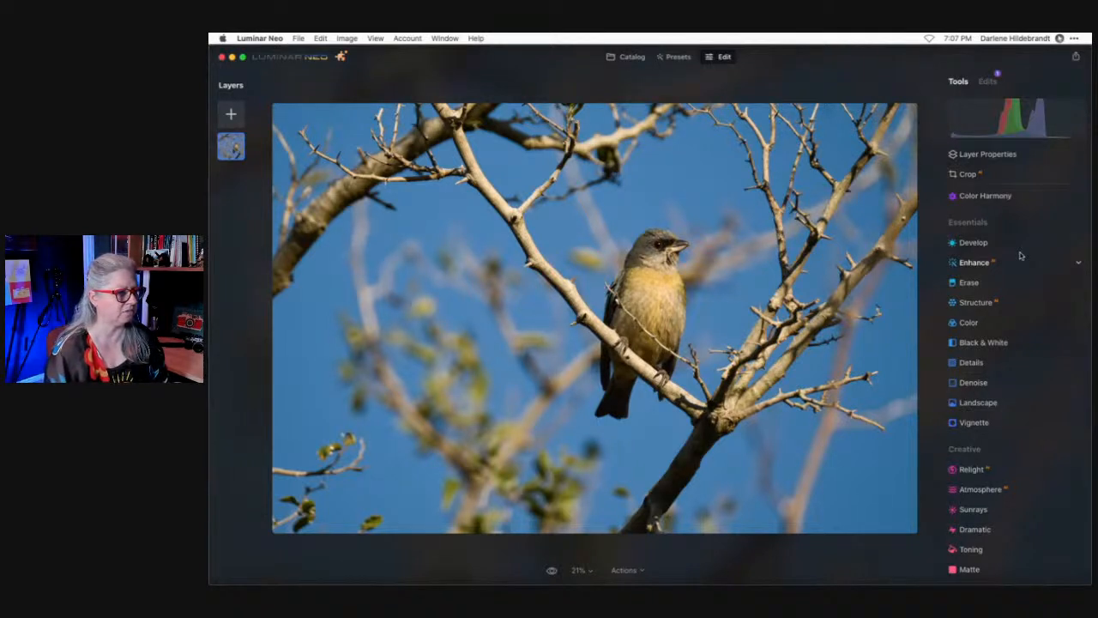
# Start a second Develop adjustment and lower its highlights to -100.
pyautogui.scroll(-3, 986, 403)
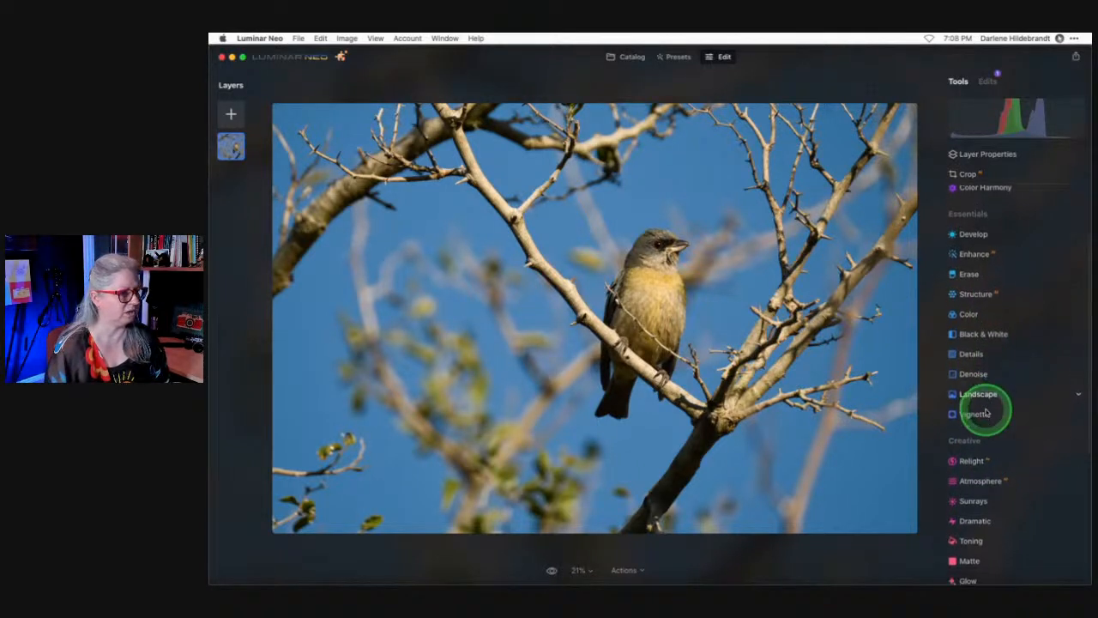
pyautogui.scroll(5, 987, 403)
pyautogui.click(991, 309)
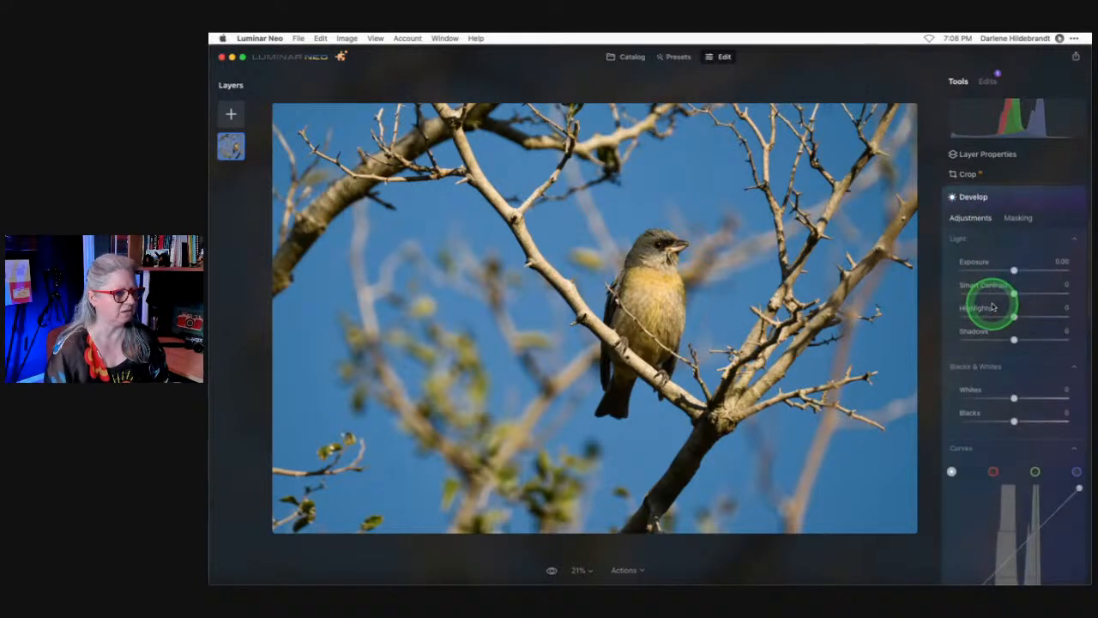
pyautogui.moveTo(986, 316); pyautogui.dragTo(996, 293)
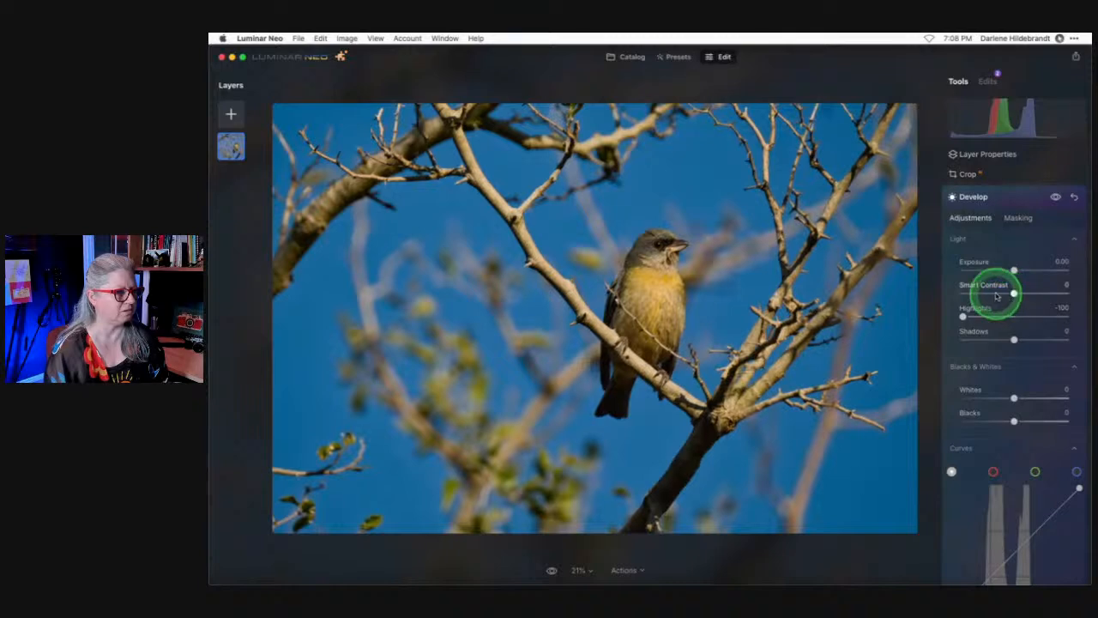
# Set smart contrast to -33, shadows to 24 and exposure to -1.03, and collapse the curves section.
pyautogui.moveTo(1010, 338); pyautogui.dragTo(1026, 340)
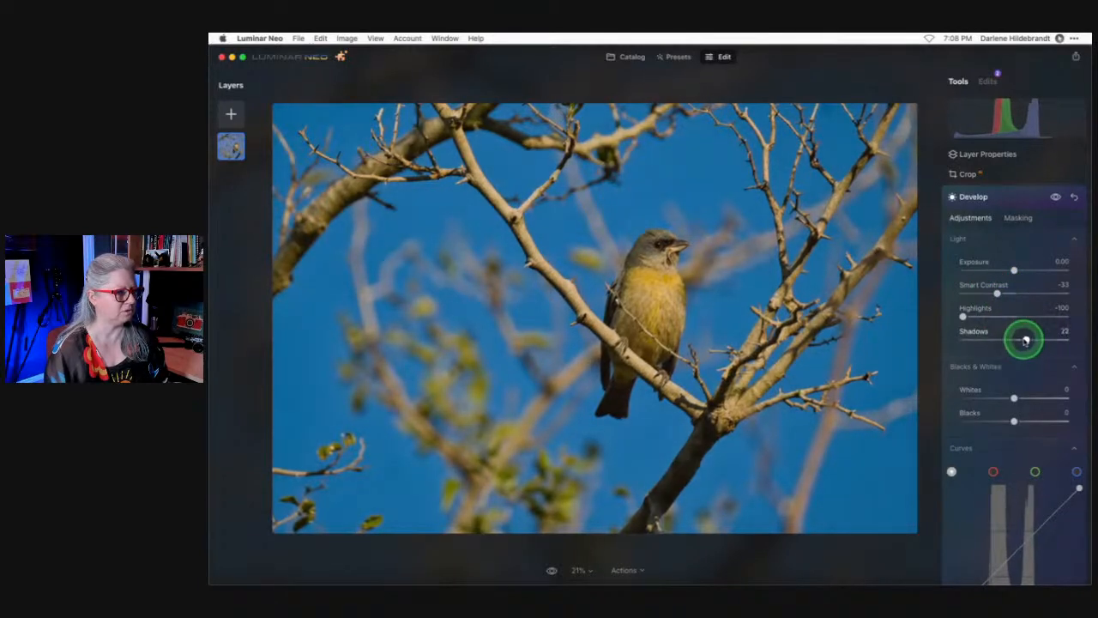
pyautogui.moveTo(1015, 271); pyautogui.dragTo(1005, 272)
pyautogui.scroll(-4, 978, 385)
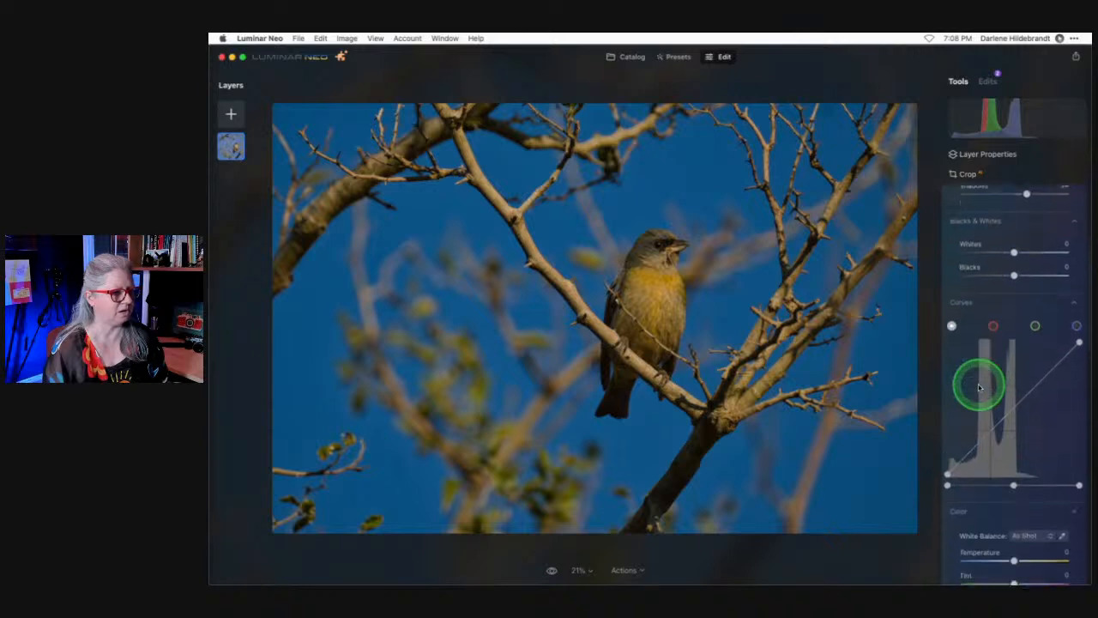
pyautogui.click(960, 299)
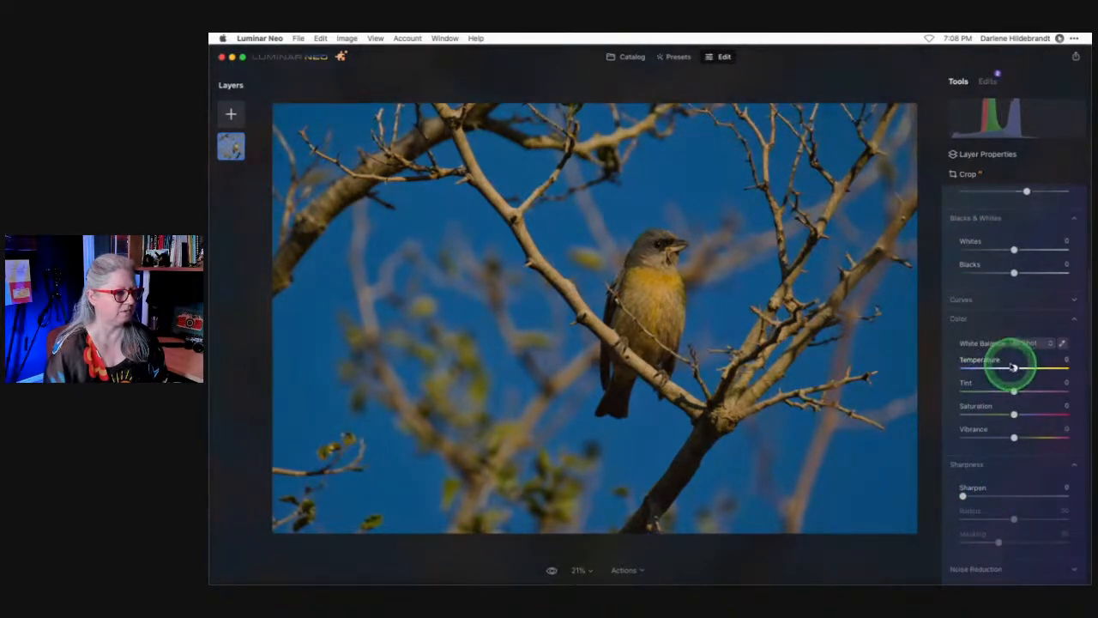
# Try a color correction of temperature -2, tint 9 and saturation -28 on the photo.
pyautogui.moveTo(1013, 368)
pyautogui.mouseDown()
pyautogui.moveTo(999, 368)
pyautogui.moveTo(1008, 368)
pyautogui.mouseUp()
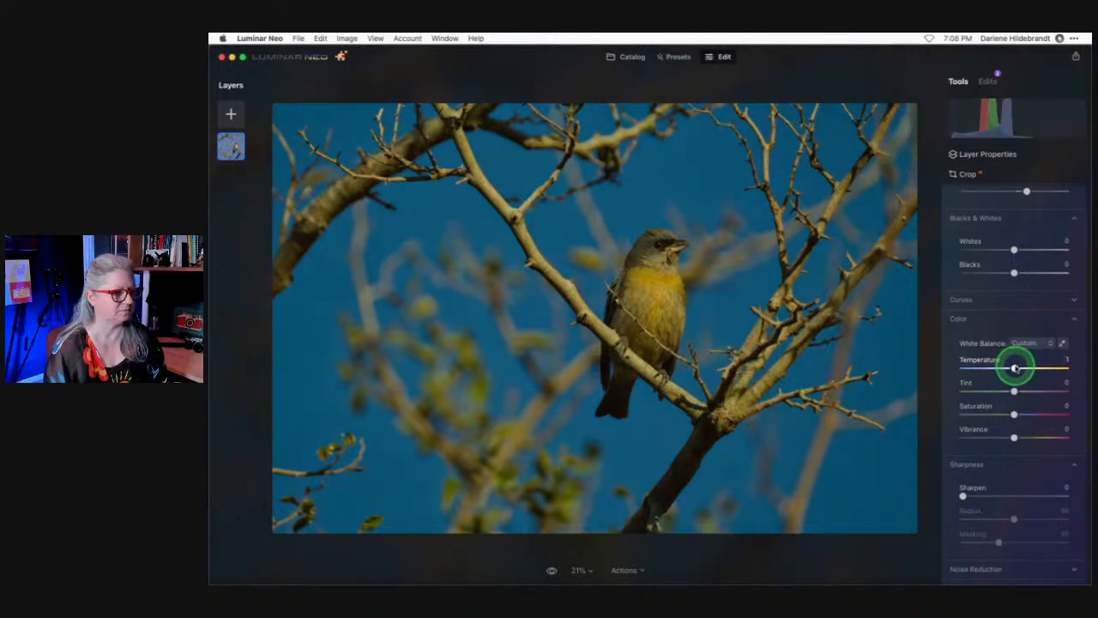
pyautogui.click(984, 320)
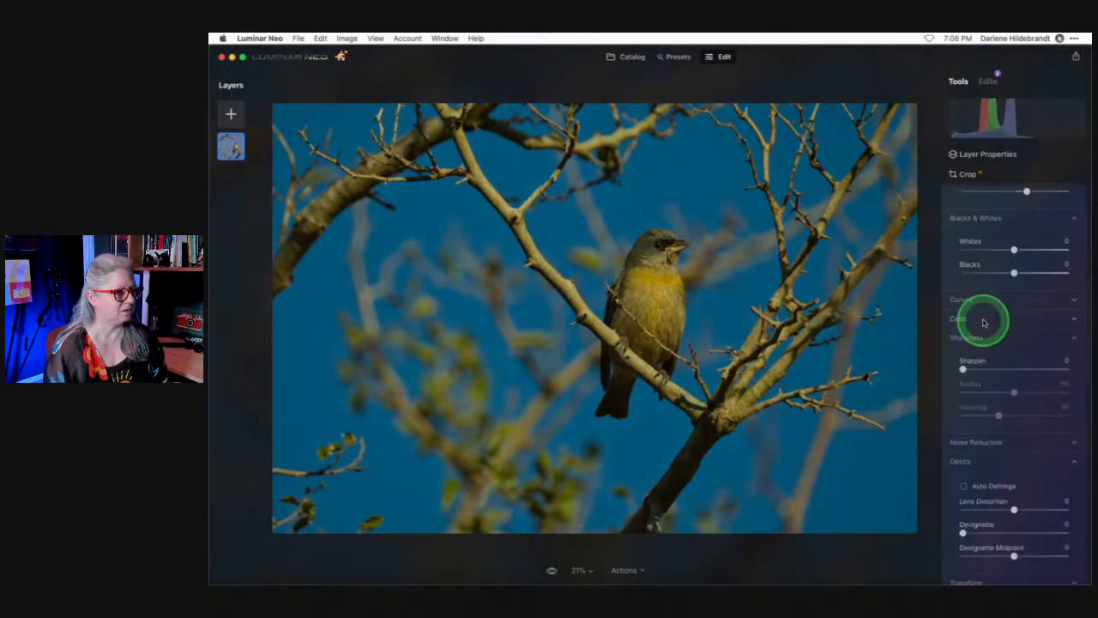
pyautogui.click(983, 320)
pyautogui.moveTo(1014, 414); pyautogui.dragTo(1005, 414)
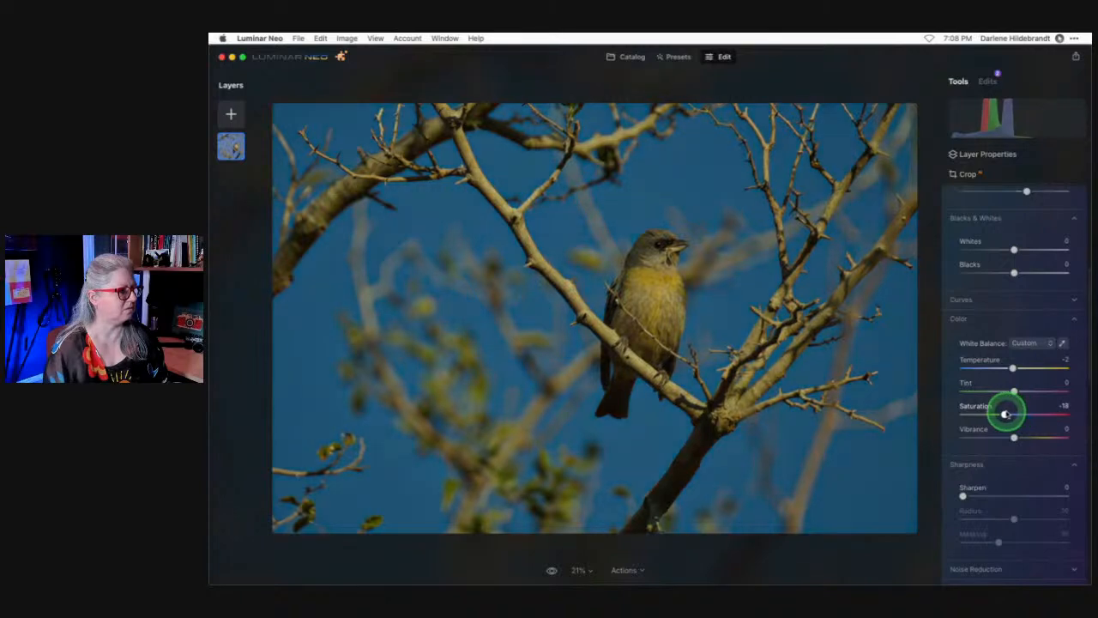
pyautogui.click(980, 320)
pyautogui.scroll(-2, 980, 323)
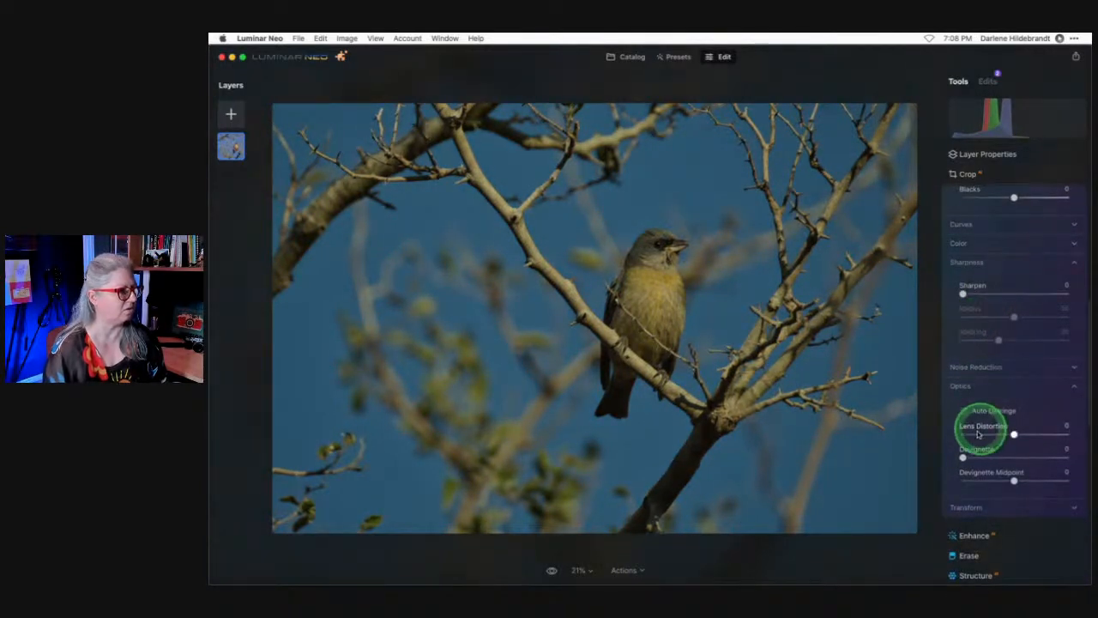
pyautogui.scroll(2, 976, 435)
pyautogui.scroll(1, 976, 434)
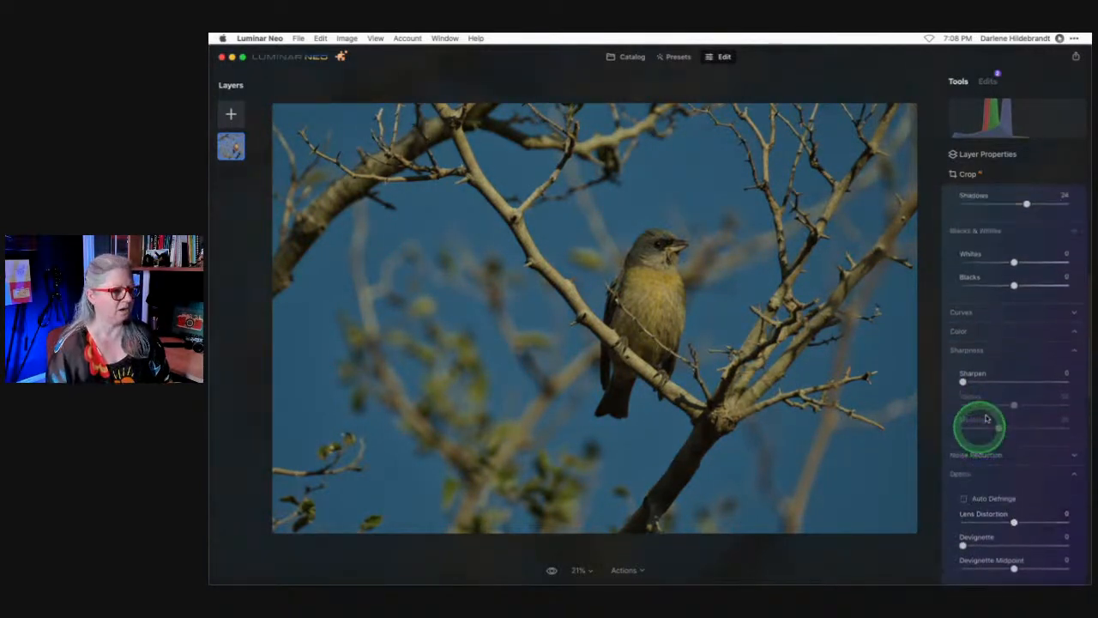
pyautogui.click(983, 330)
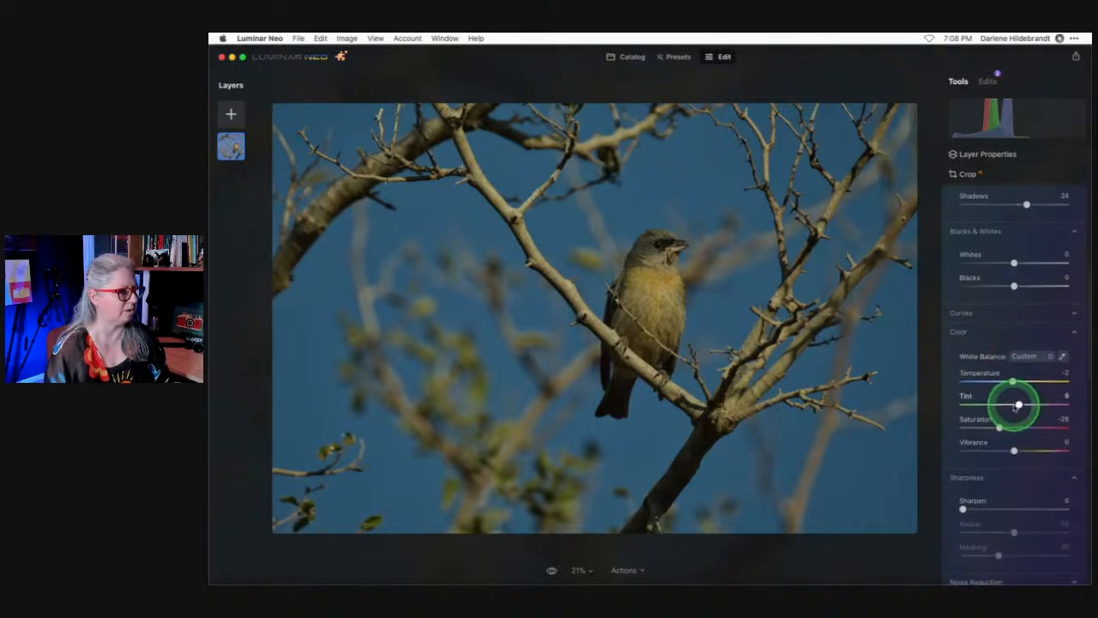
# Mask the Develop adjustment by painting over the bird with a brush of size 100, softness 100 and strength 82.
pyautogui.scroll(5, 1016, 403)
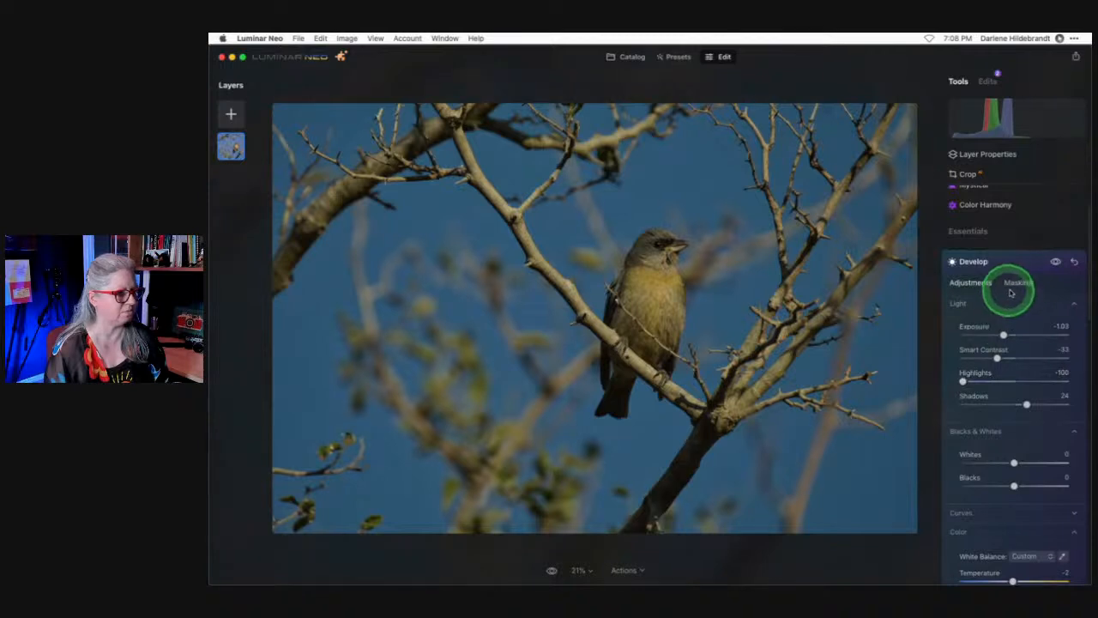
pyautogui.click(1018, 282)
pyautogui.click(971, 308)
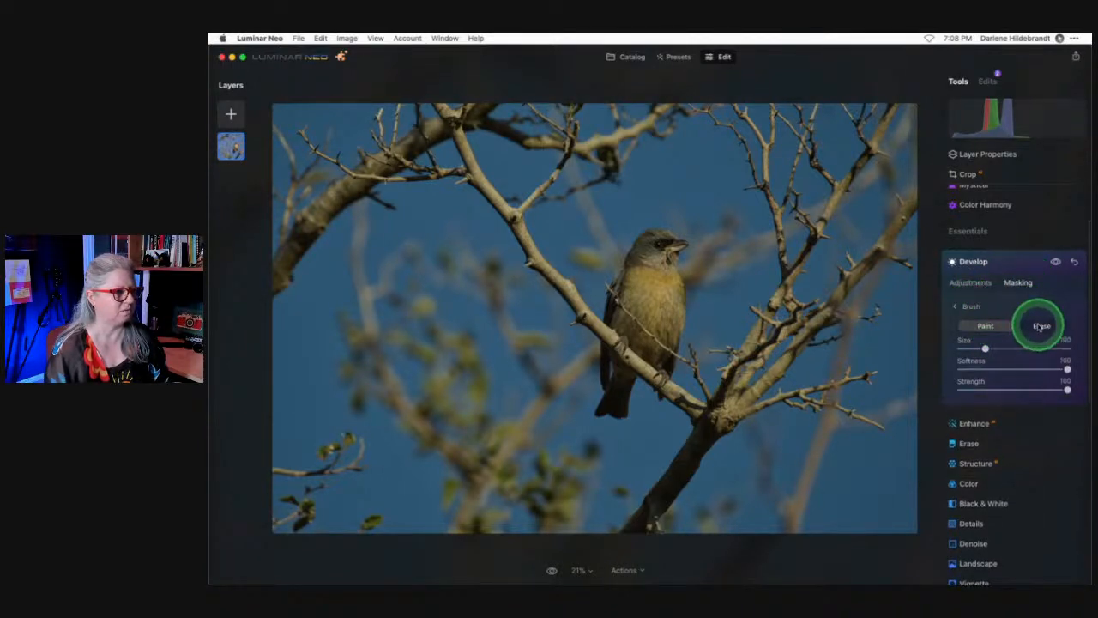
pyautogui.click(1040, 326)
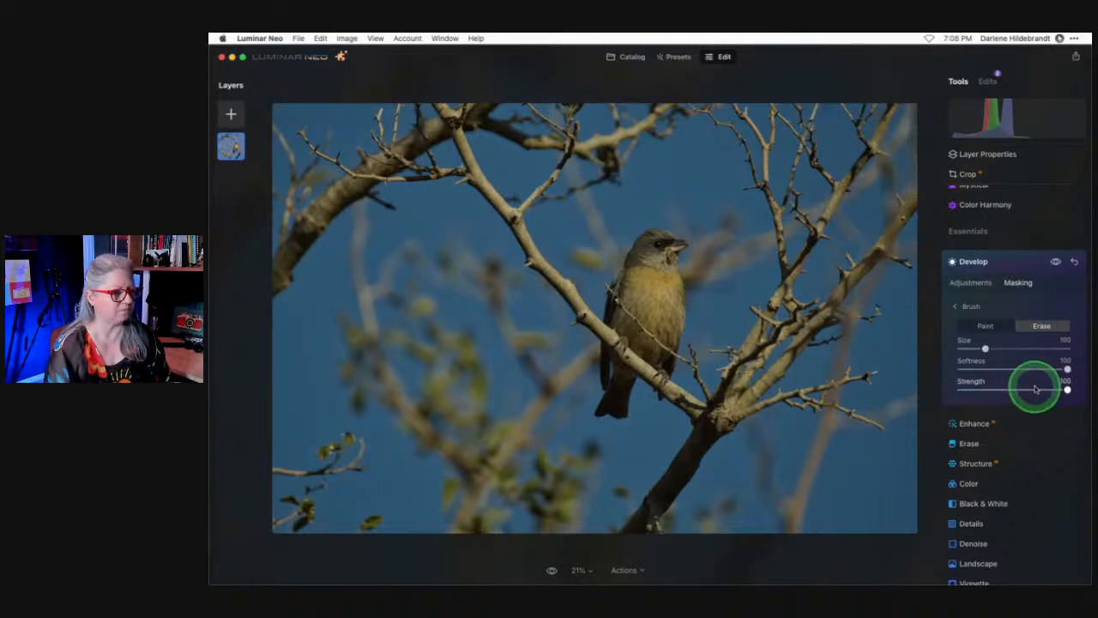
pyautogui.moveTo(1039, 389); pyautogui.dragTo(1049, 389)
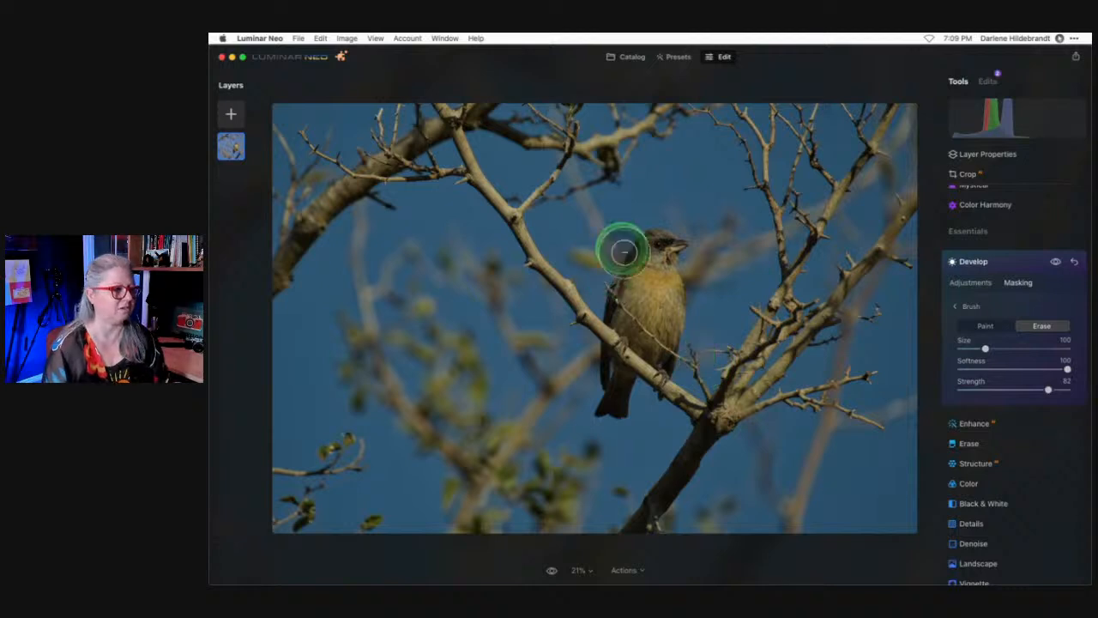
pyautogui.click(984, 326)
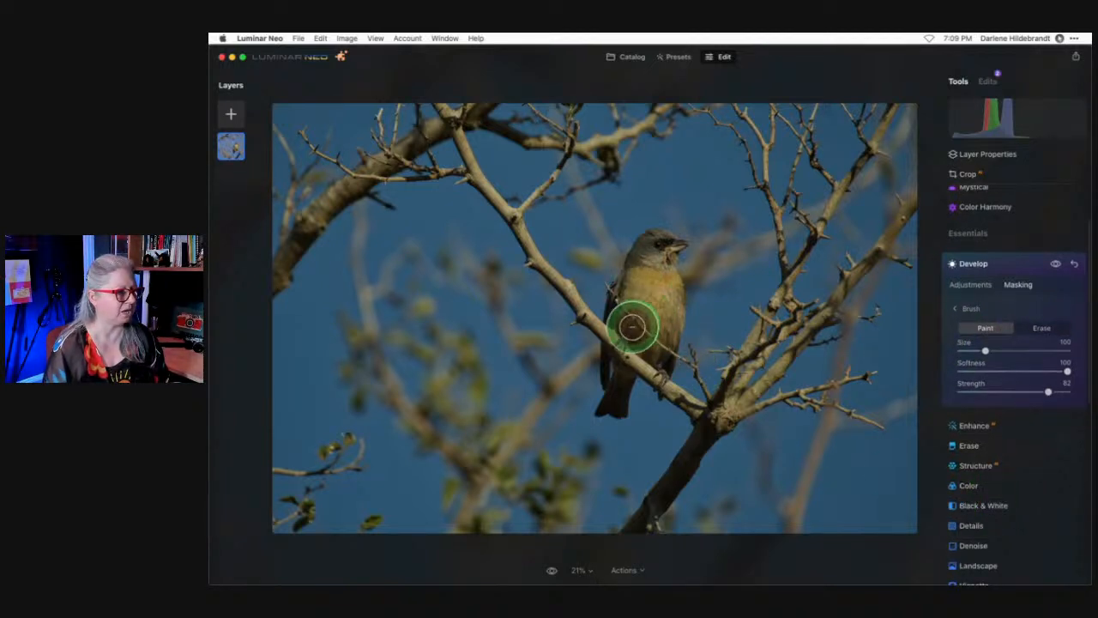
pyautogui.click(635, 300)
pyautogui.moveTo(635, 301)
pyautogui.mouseDown()
pyautogui.moveTo(649, 356)
pyautogui.moveTo(664, 332)
pyautogui.moveTo(662, 245)
pyautogui.moveTo(637, 290)
pyautogui.moveTo(632, 318)
pyautogui.mouseUp()
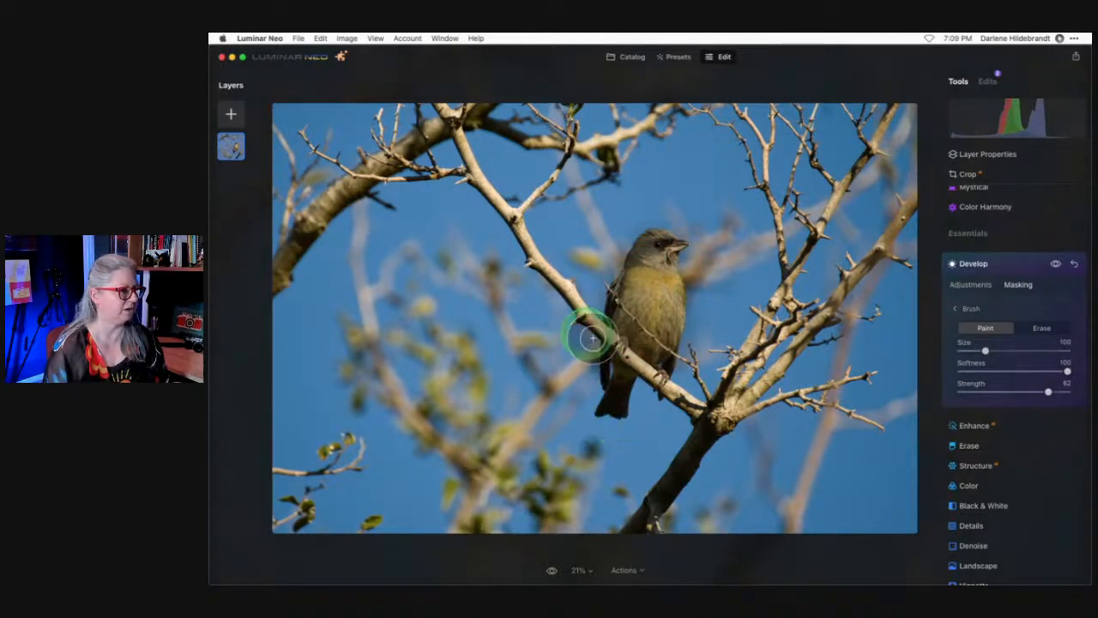
# Lower the brush strength to about 26 and paint over the branch the bird is perched on.
pyautogui.moveTo(1048, 391); pyautogui.dragTo(989, 391)
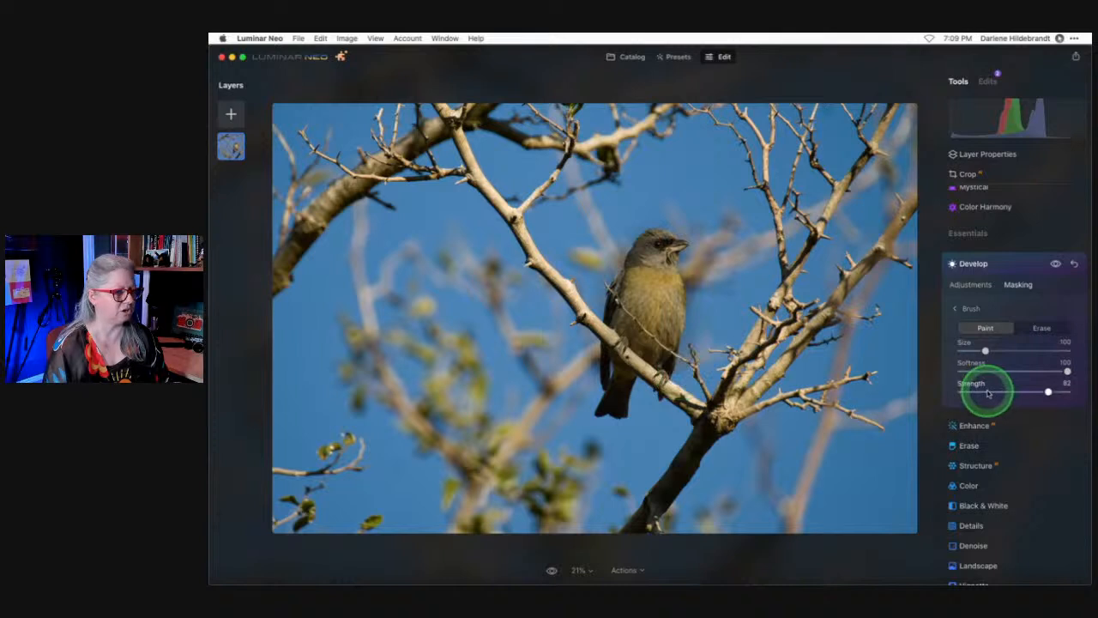
pyautogui.moveTo(678, 399)
pyautogui.mouseDown()
pyautogui.moveTo(615, 347)
pyautogui.moveTo(620, 392)
pyautogui.moveTo(595, 321)
pyautogui.moveTo(577, 308)
pyautogui.mouseUp()
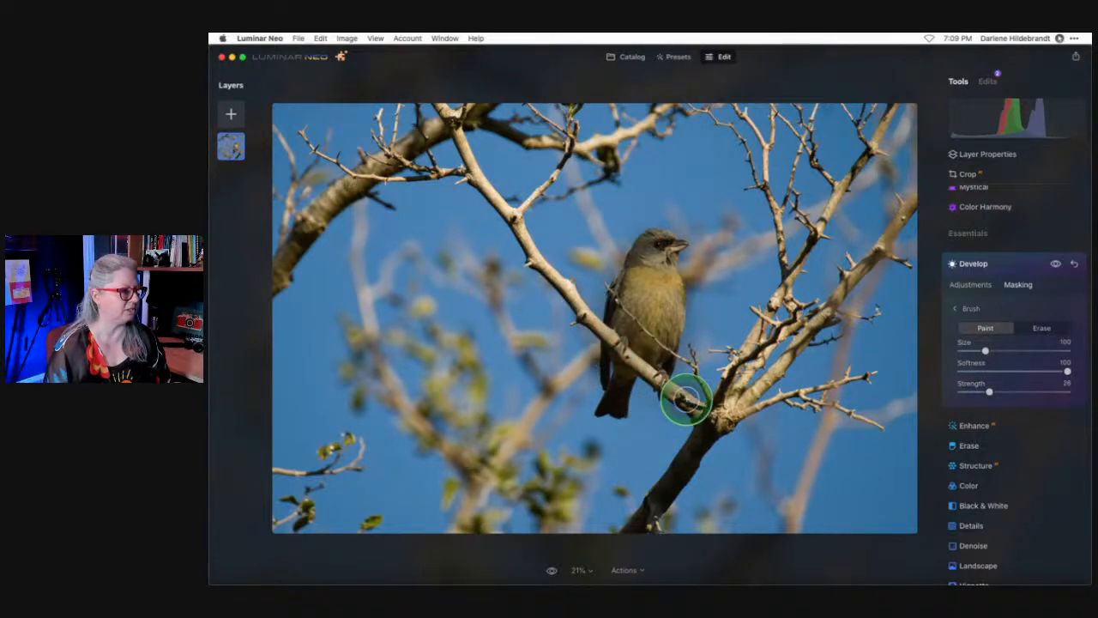
pyautogui.moveTo(686, 392); pyautogui.dragTo(666, 392)
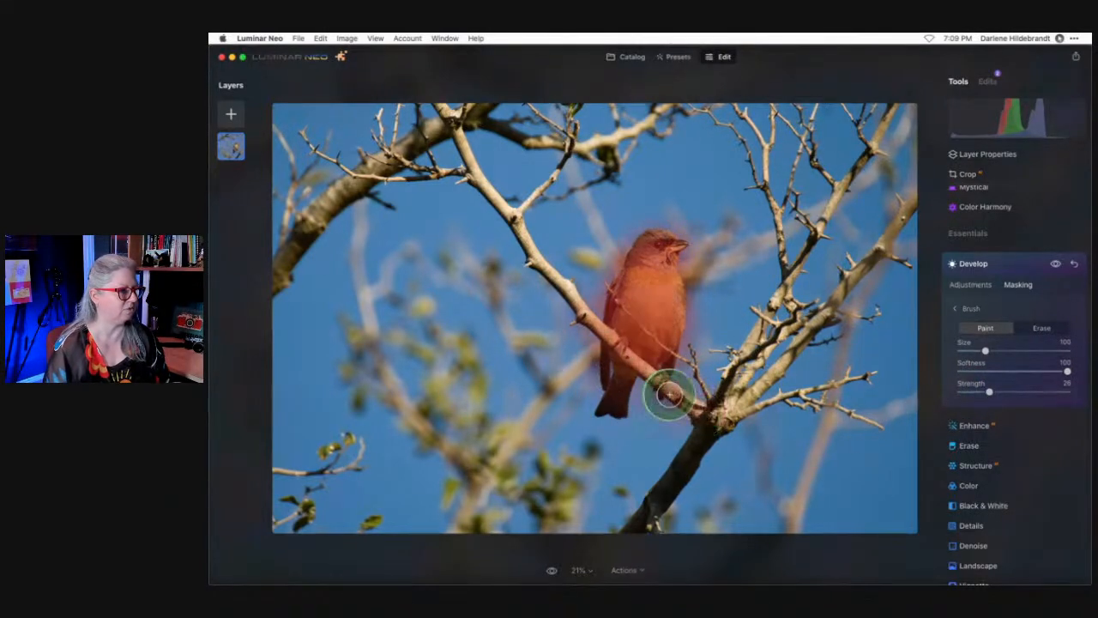
# Leave the brush and invert the mask so the adjustment affects the surroundings instead of the bird.
pyautogui.click(971, 308)
pyautogui.click(1000, 387)
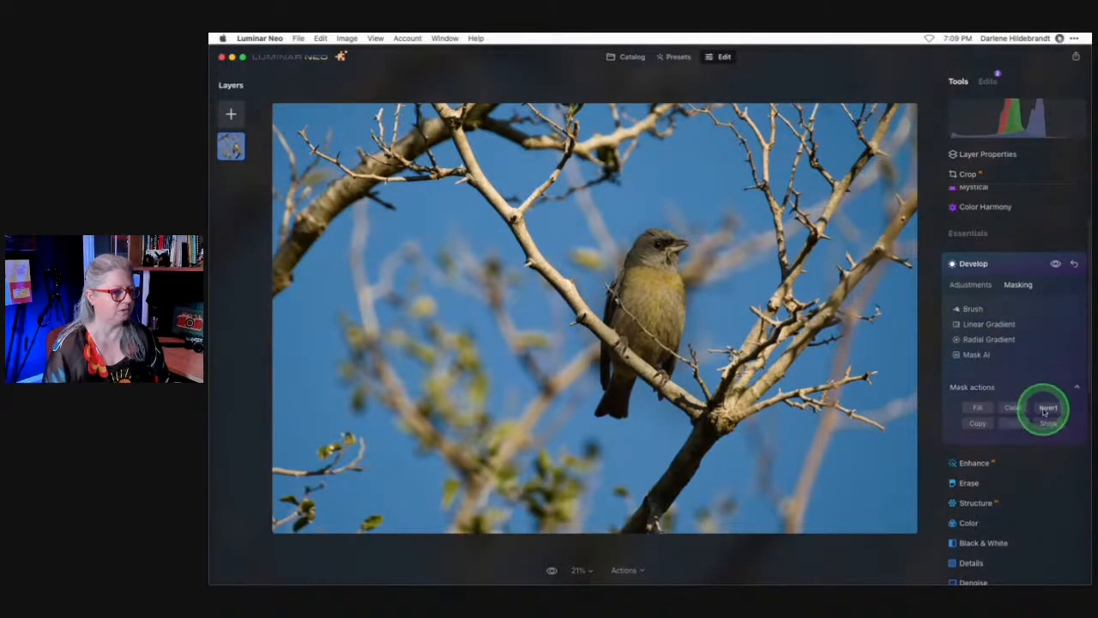
pyautogui.click(1049, 407)
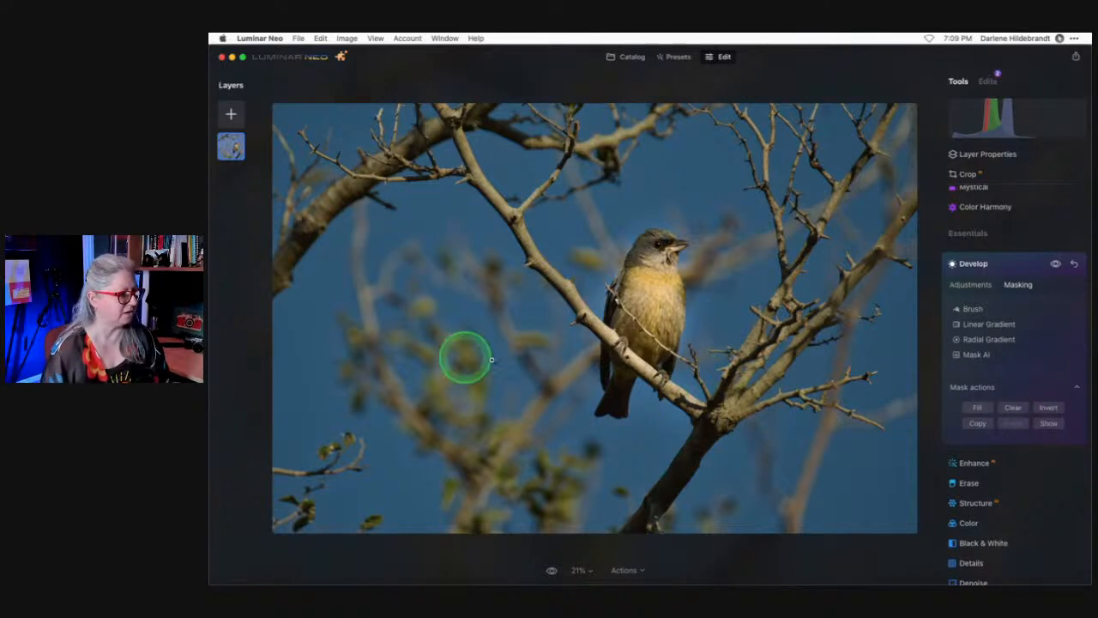
# Set the masked adjustment's exposure to -0.50 and its highlights to -58.
pyautogui.click(968, 286)
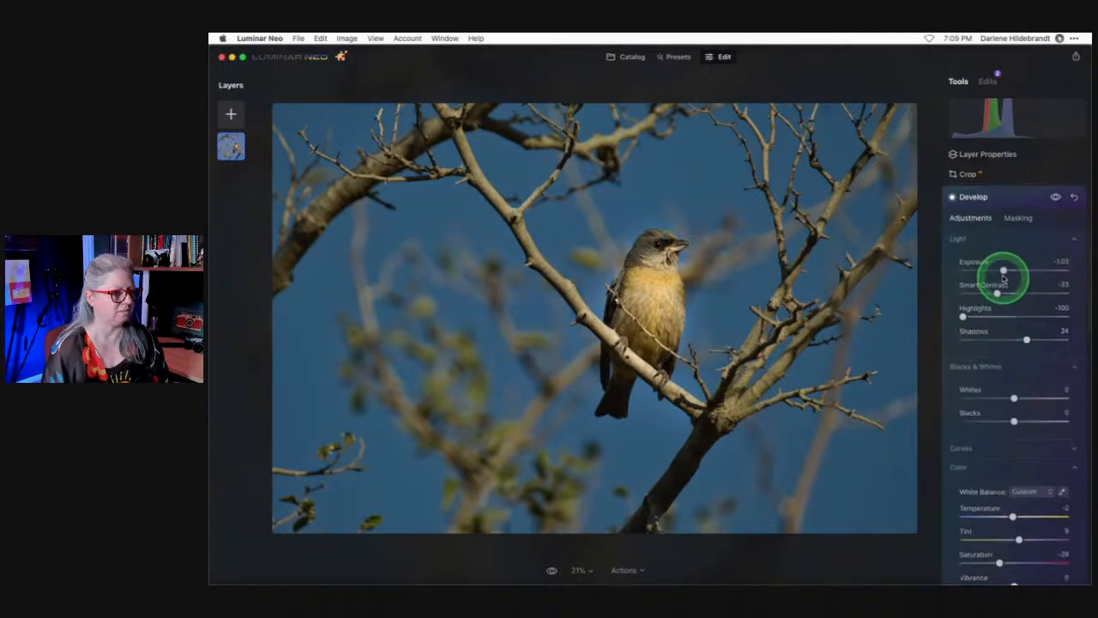
pyautogui.moveTo(1001, 274); pyautogui.dragTo(1011, 271)
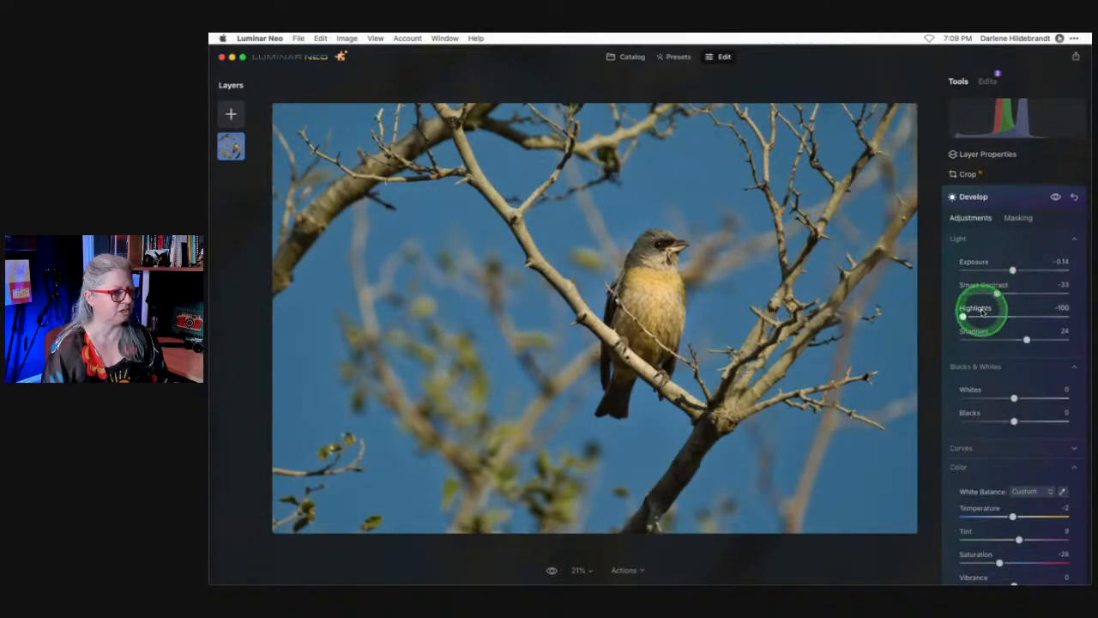
pyautogui.moveTo(980, 315); pyautogui.dragTo(983, 316)
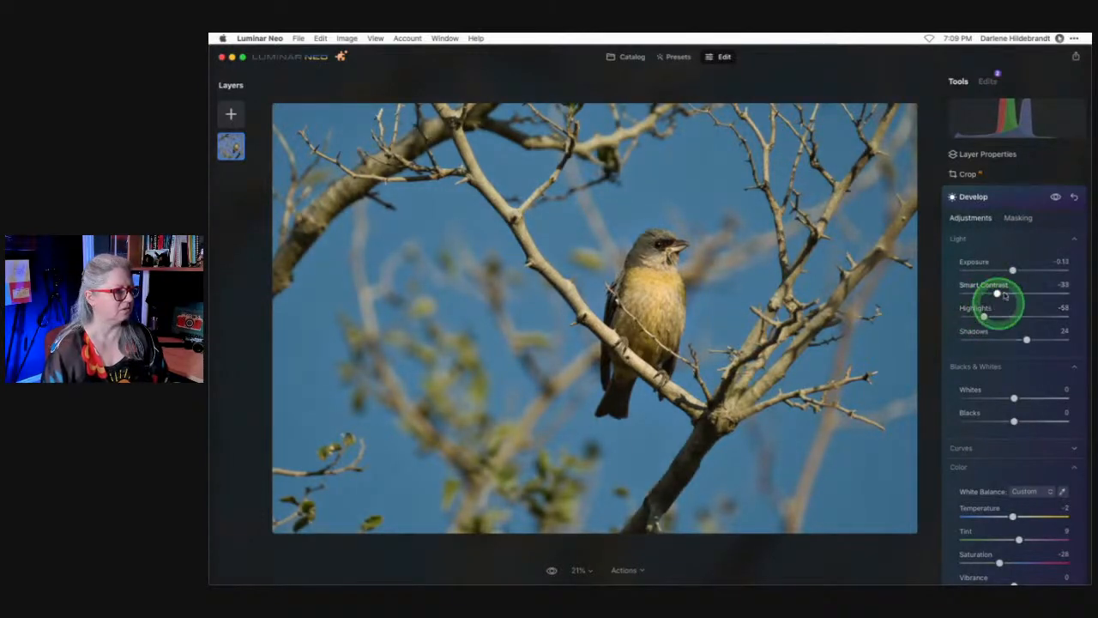
pyautogui.moveTo(1009, 269); pyautogui.dragTo(1007, 269)
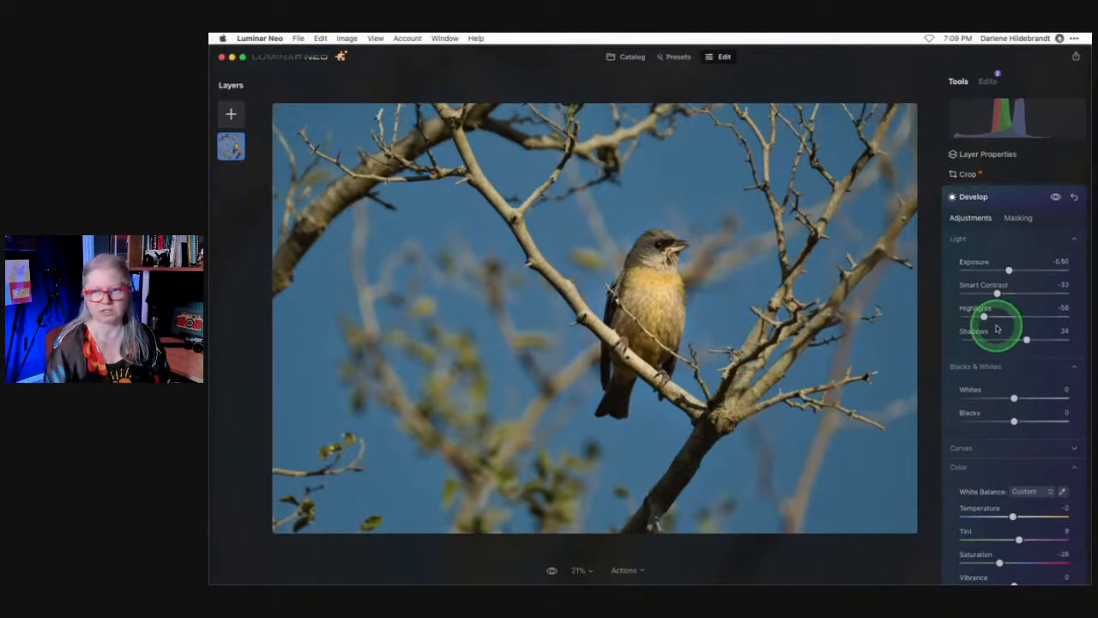
# Toggle the Develop adjustment off and on to compare the background before and after darkening.
pyautogui.scroll(1, 992, 321)
pyautogui.click(1055, 213)
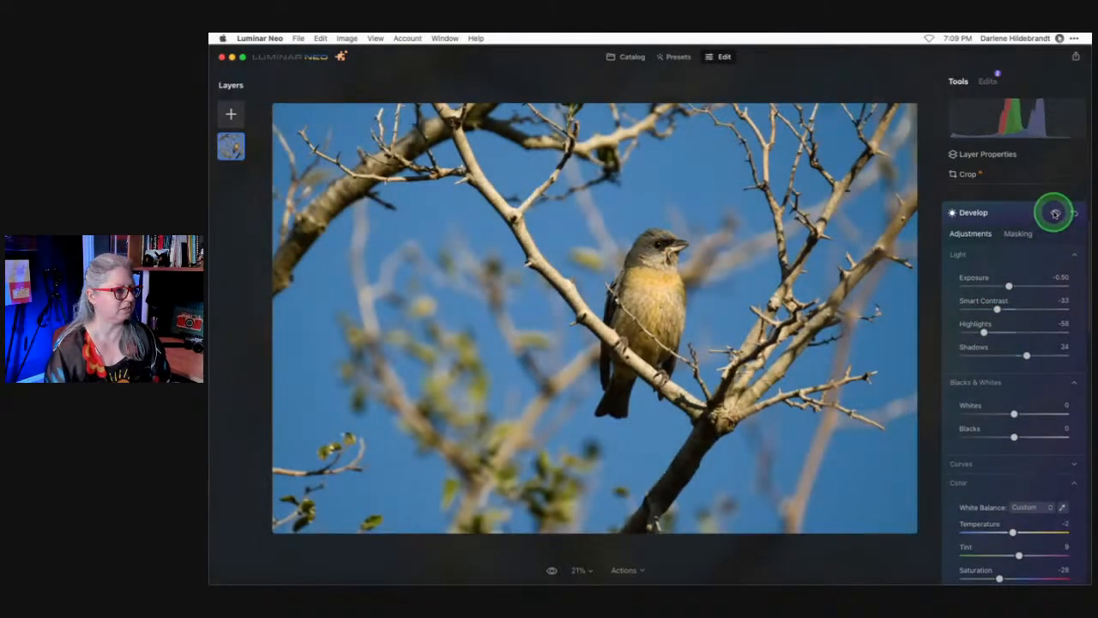
pyautogui.click(1055, 213)
pyautogui.click(1055, 213)
pyautogui.click(1055, 213)
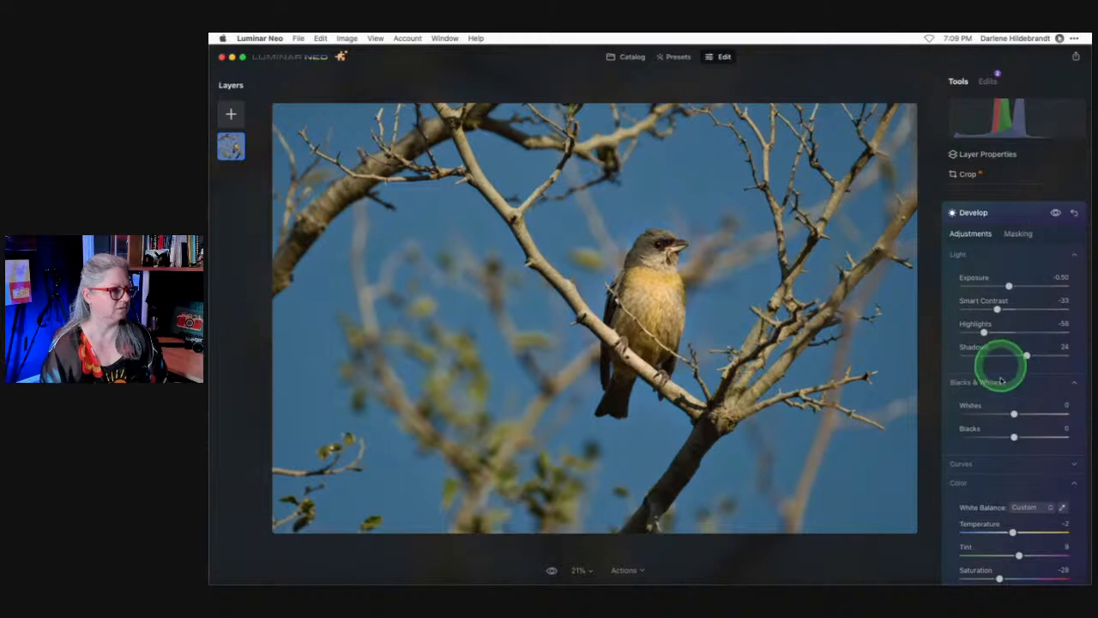
# Set the temperature to 0 and the tint to 10, and reset the saturation.
pyautogui.scroll(-2, 997, 369)
pyautogui.moveTo(1012, 481); pyautogui.dragTo(1014, 482)
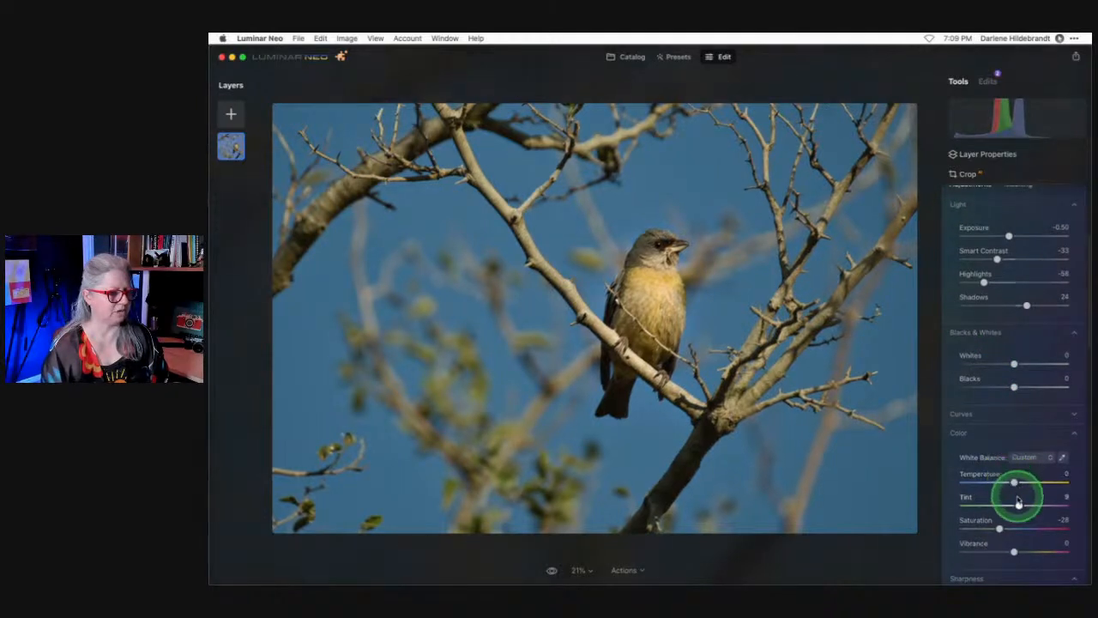
pyautogui.click(1019, 505)
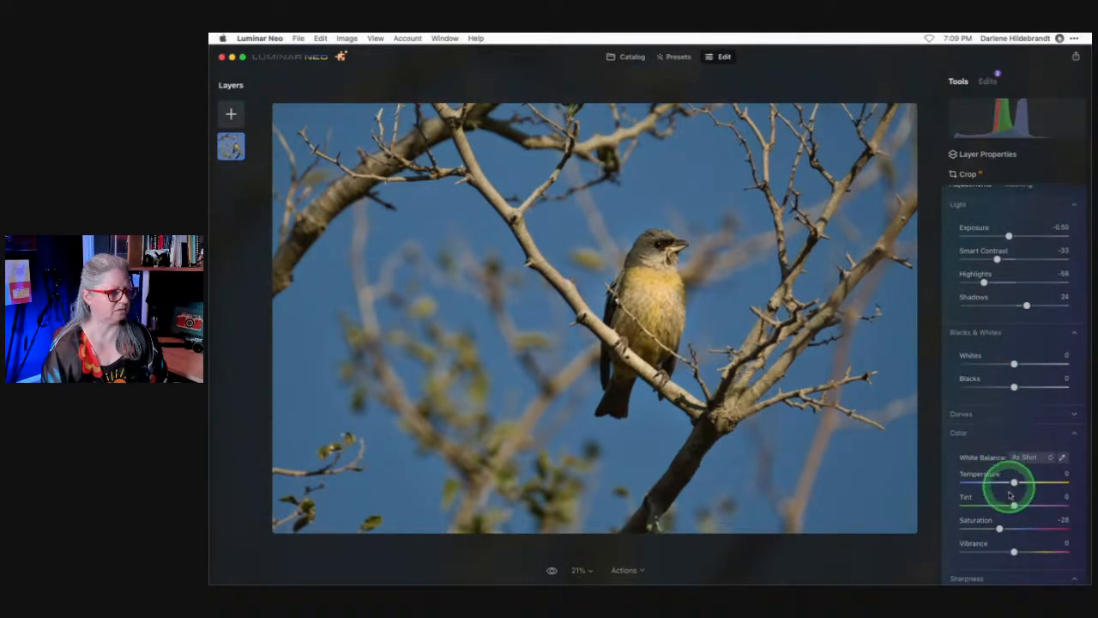
pyautogui.click(1014, 505)
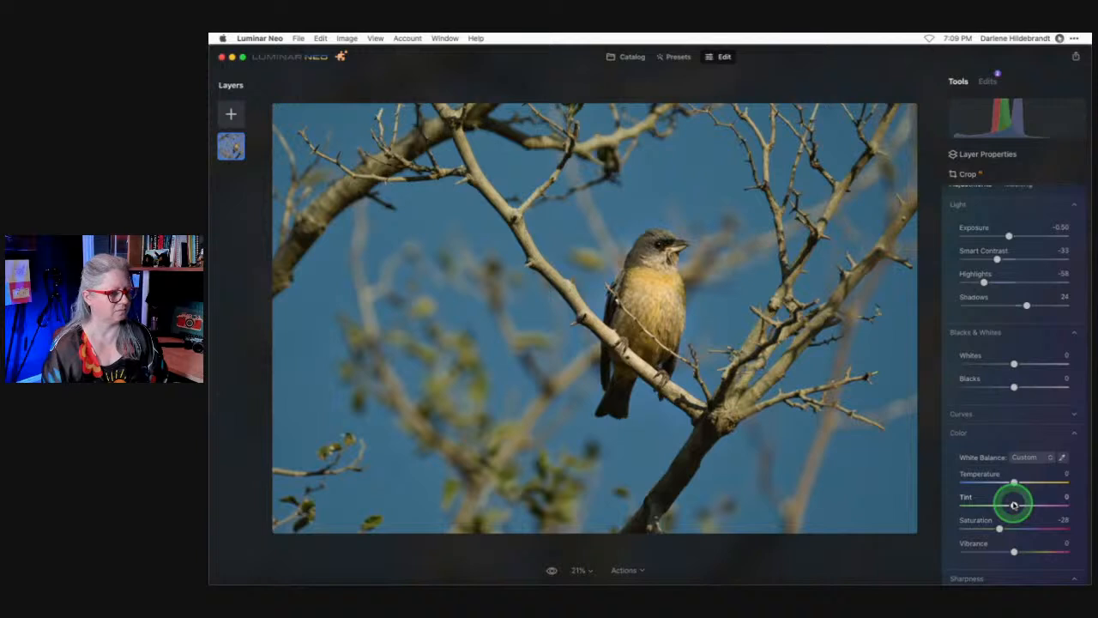
pyautogui.click(998, 528)
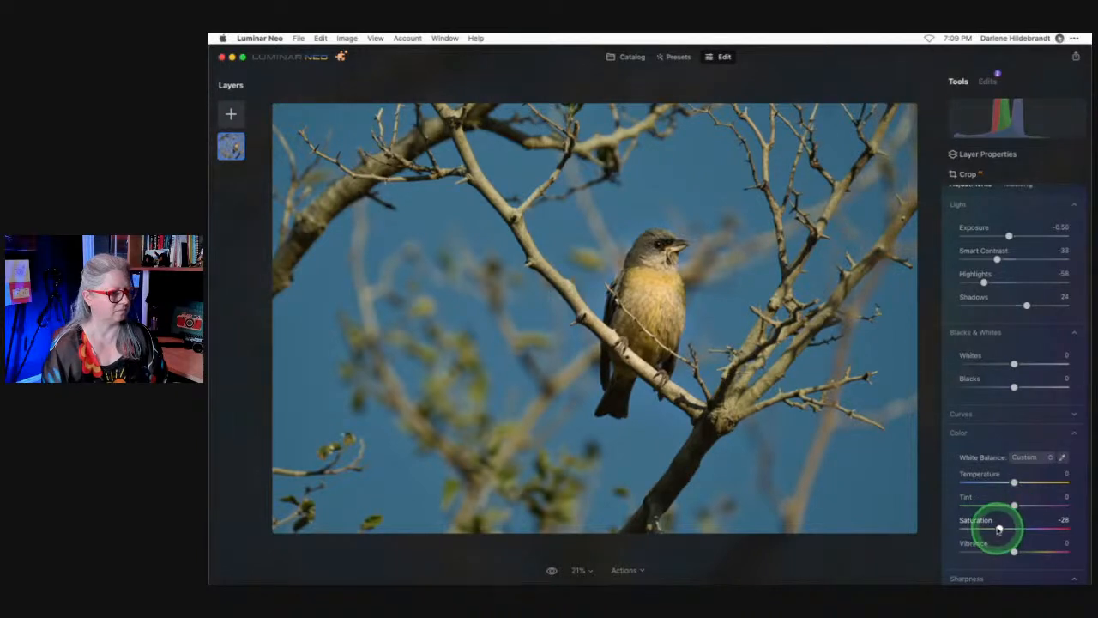
pyautogui.doubleClick(998, 528)
pyautogui.moveTo(1012, 528); pyautogui.dragTo(1019, 506)
# Compare the photo with and without the masked Develop adjustment after the color changes.
pyautogui.scroll(2, 1012, 326)
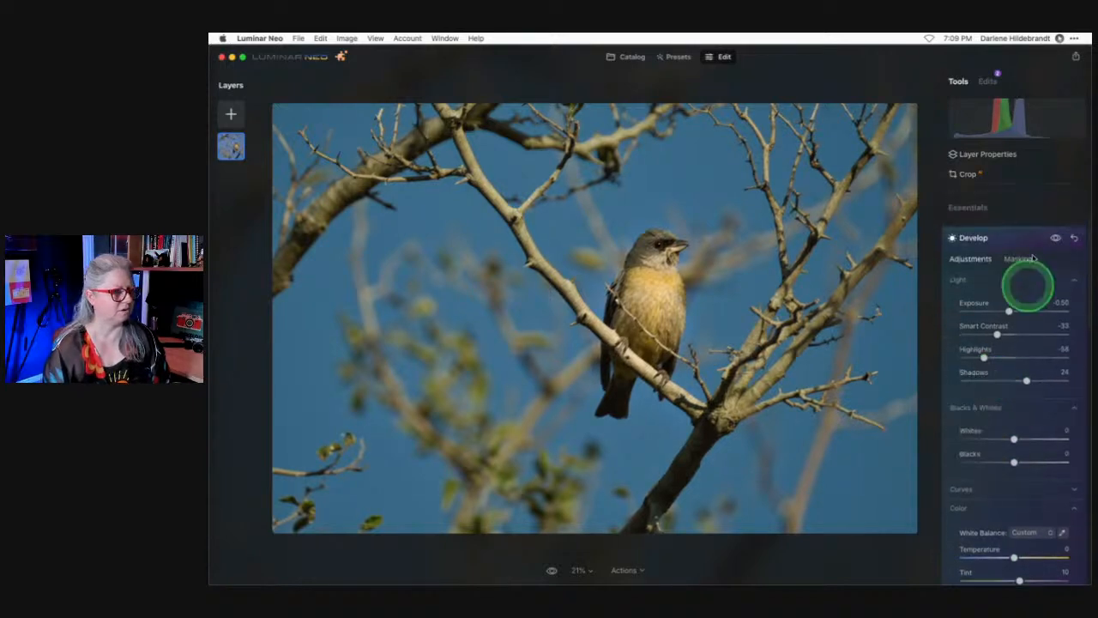
pyautogui.click(1054, 238)
pyautogui.click(1054, 237)
pyautogui.click(1055, 237)
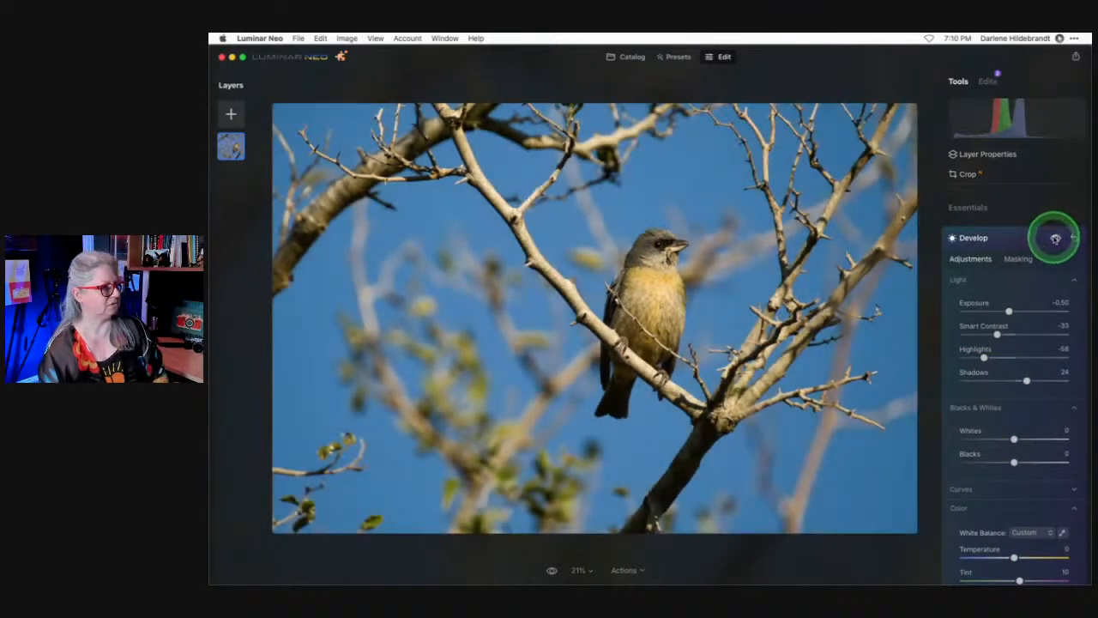
pyautogui.click(1055, 238)
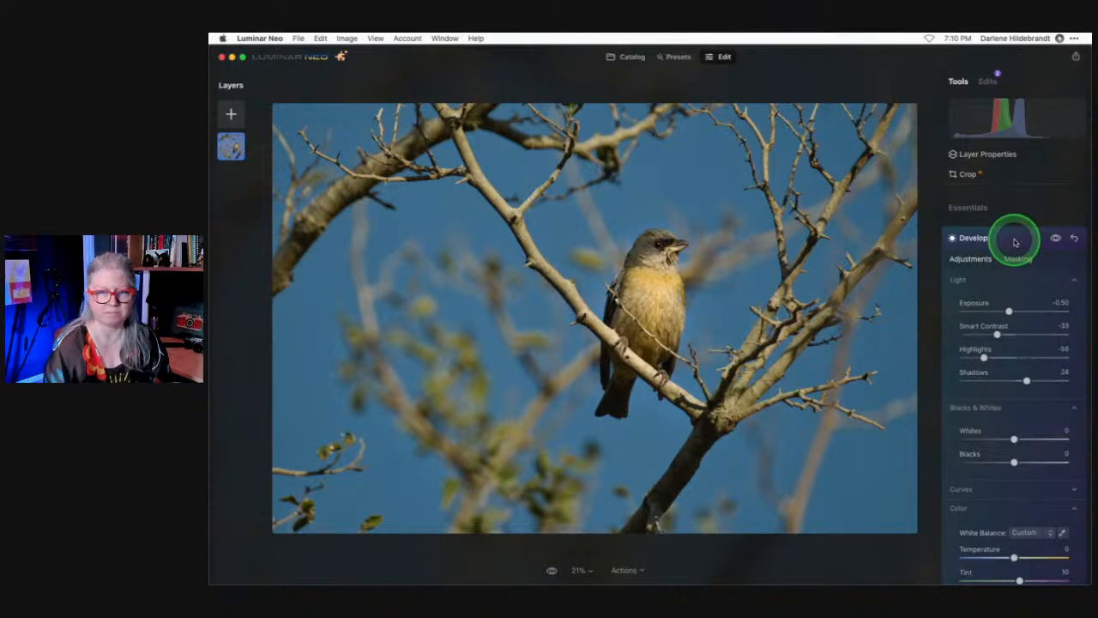
# Close the Develop adjustment and open the list of edits applied to the photo.
pyautogui.click(1015, 239)
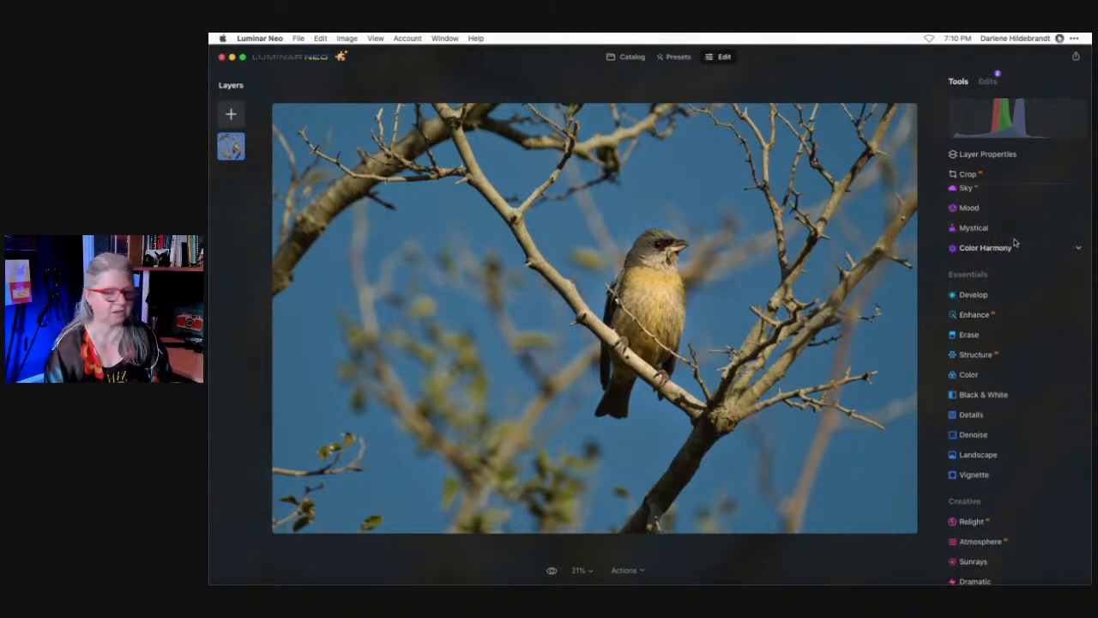
pyautogui.scroll(-1, 1014, 243)
pyautogui.click(987, 81)
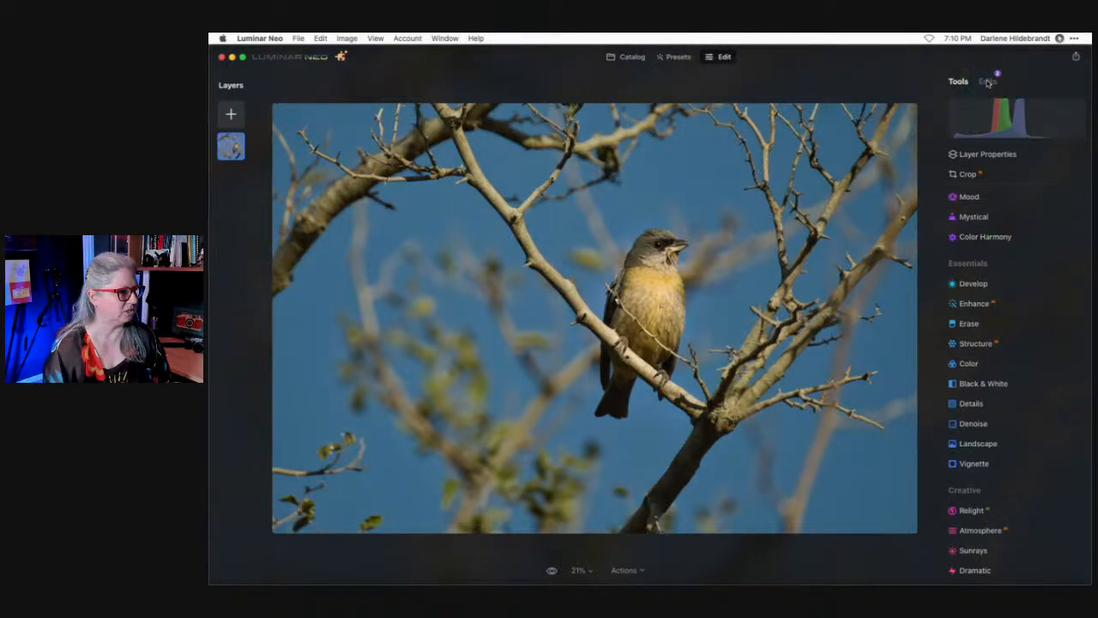
# Reopen the background Develop edit's masking options, copy its mask, and return to the full tool list.
pyautogui.click(987, 80)
pyautogui.click(991, 261)
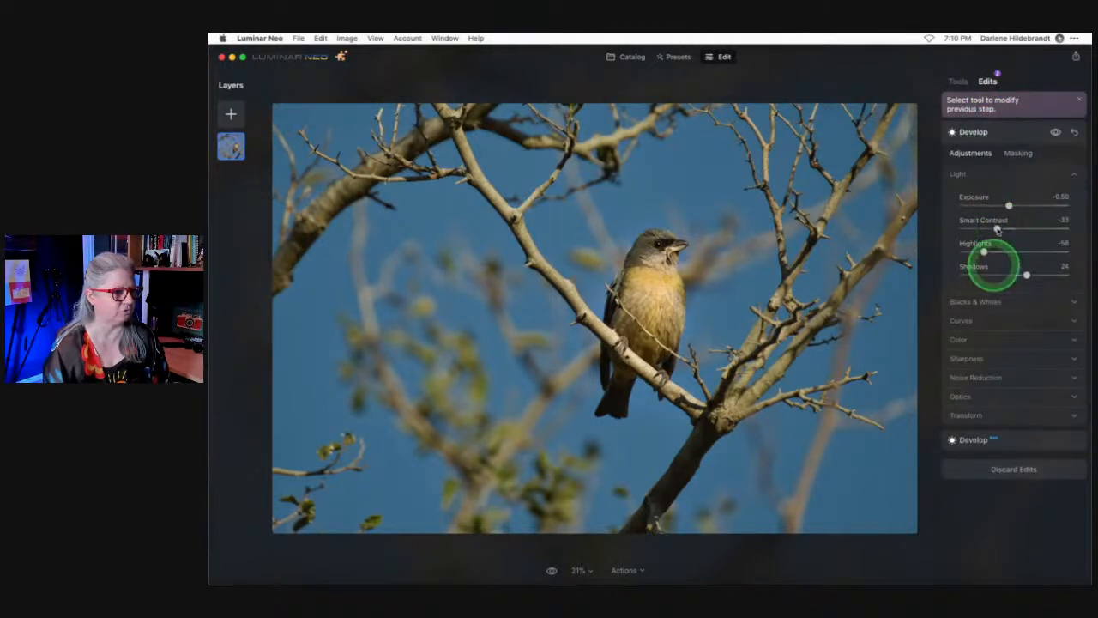
pyautogui.click(1017, 153)
pyautogui.click(995, 255)
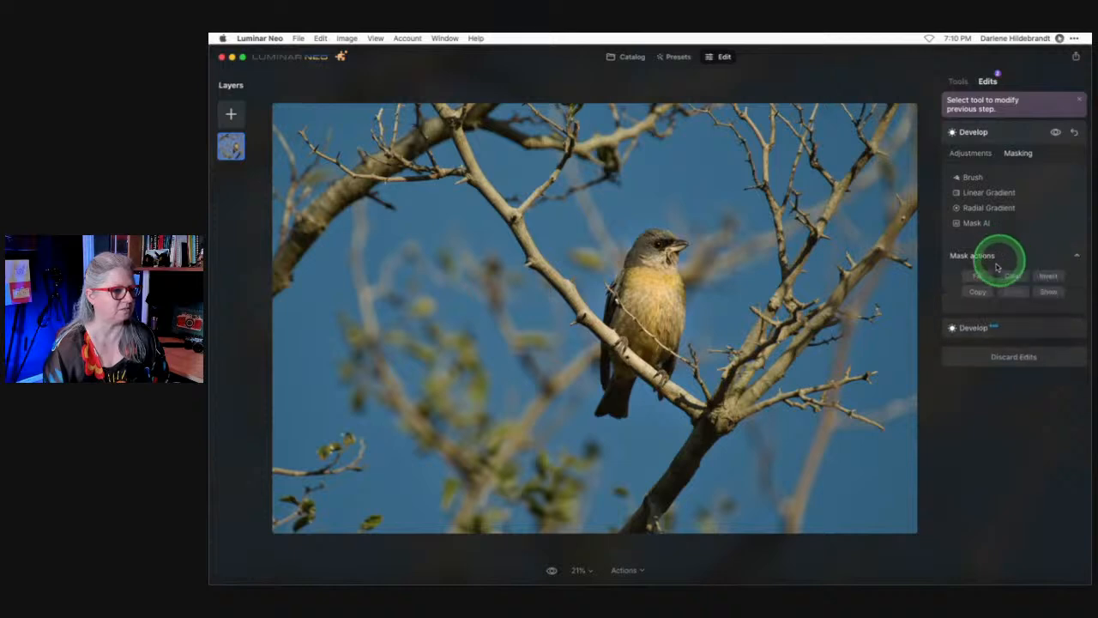
pyautogui.click(958, 80)
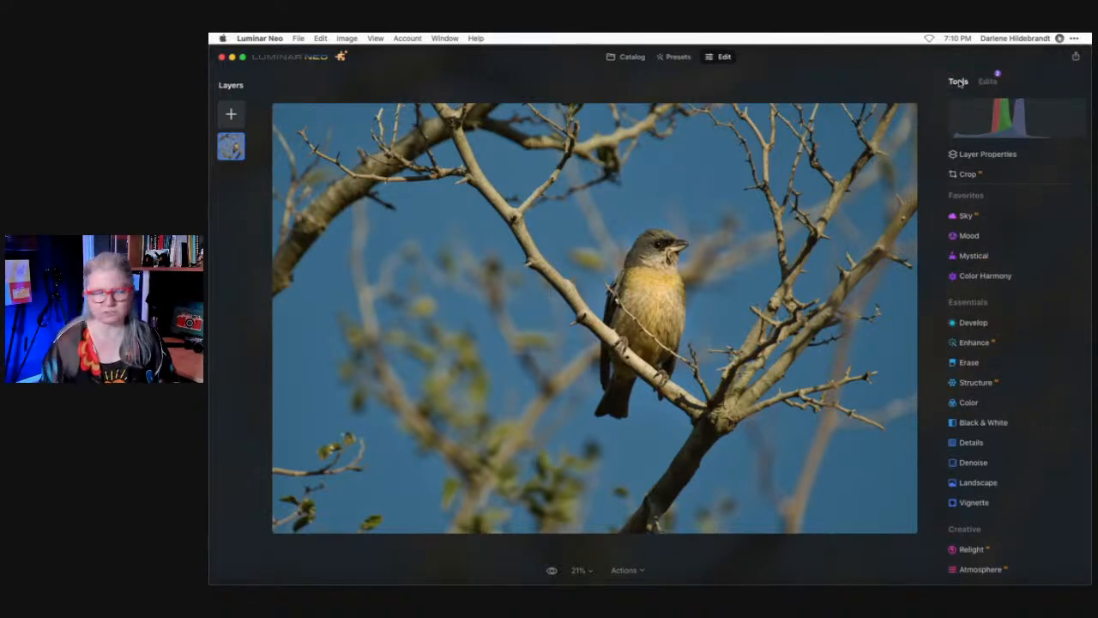
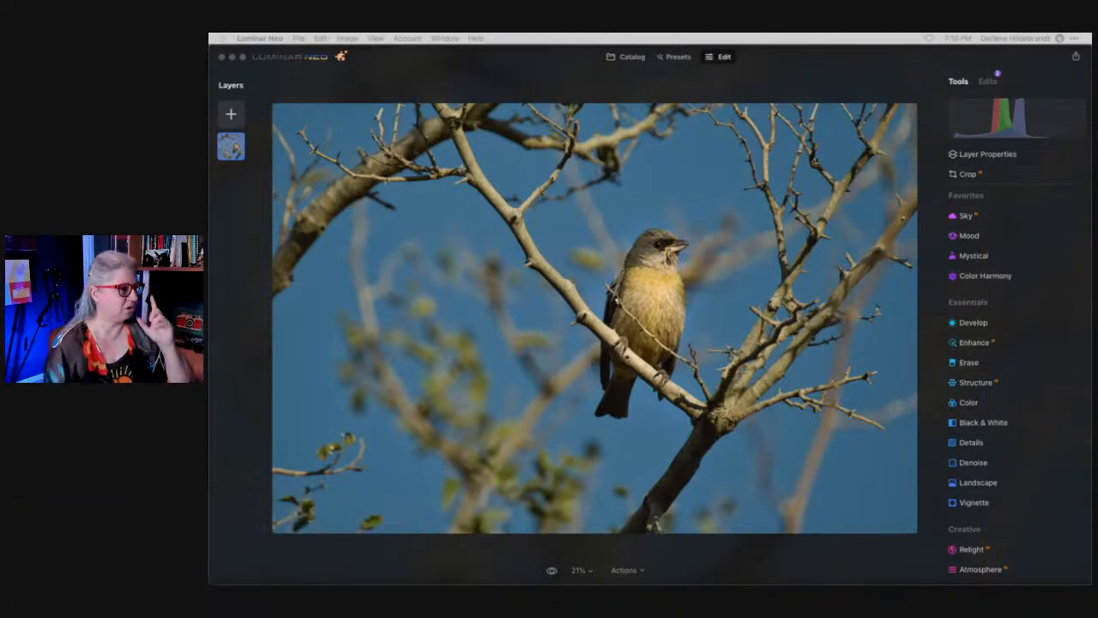
# Soften the photo with the Structure tool, setting the amount to -60 and the boost to 71.
pyautogui.scroll(-1, 967, 352)
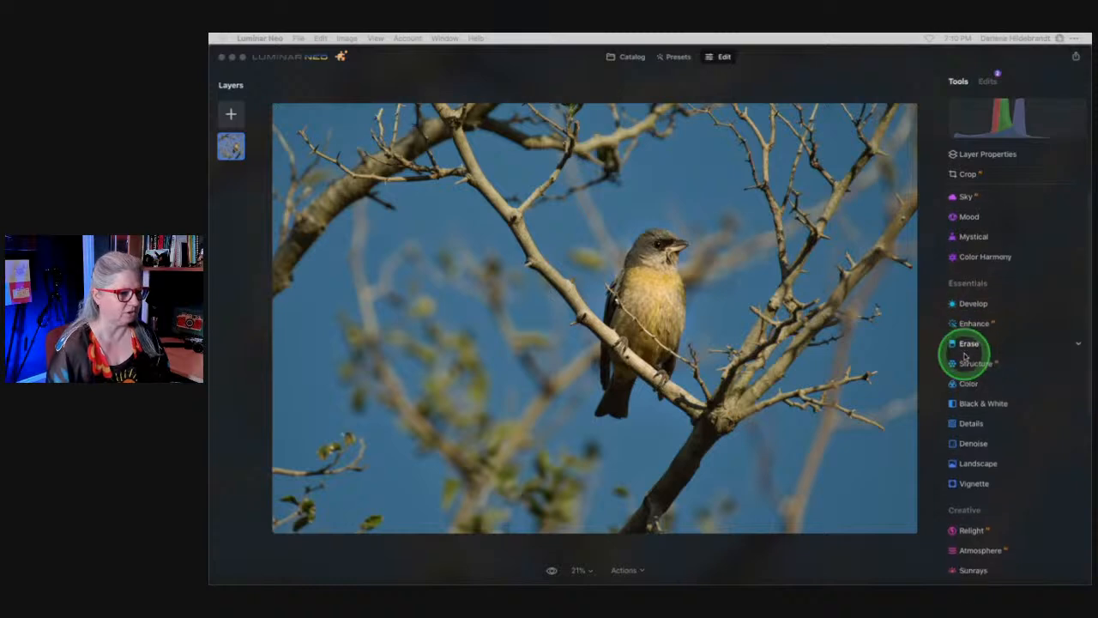
pyautogui.click(970, 357)
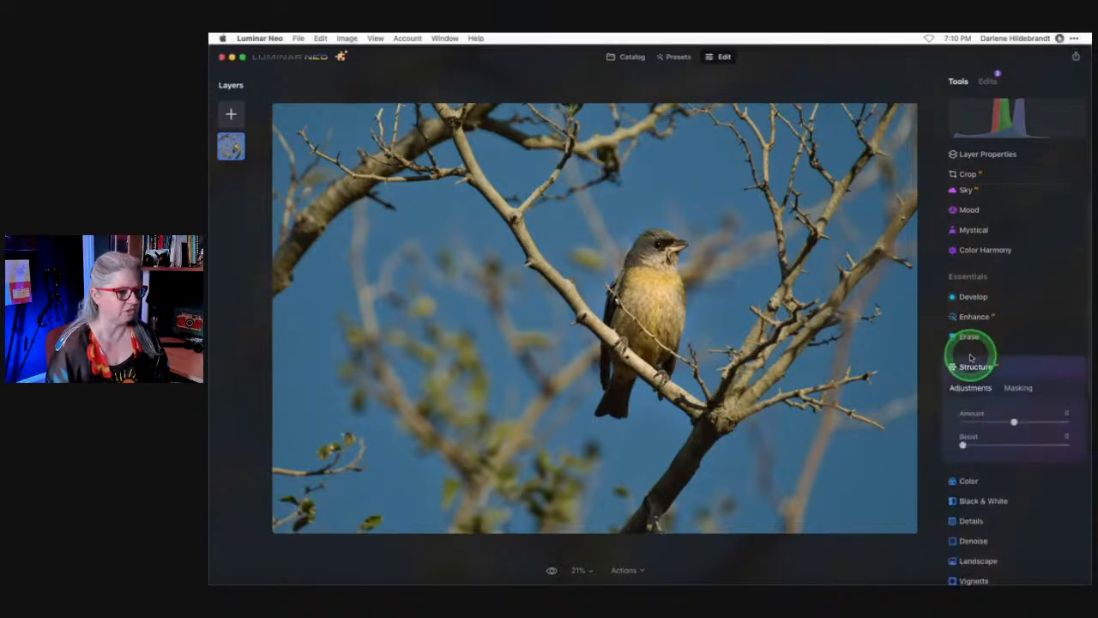
pyautogui.click(983, 422)
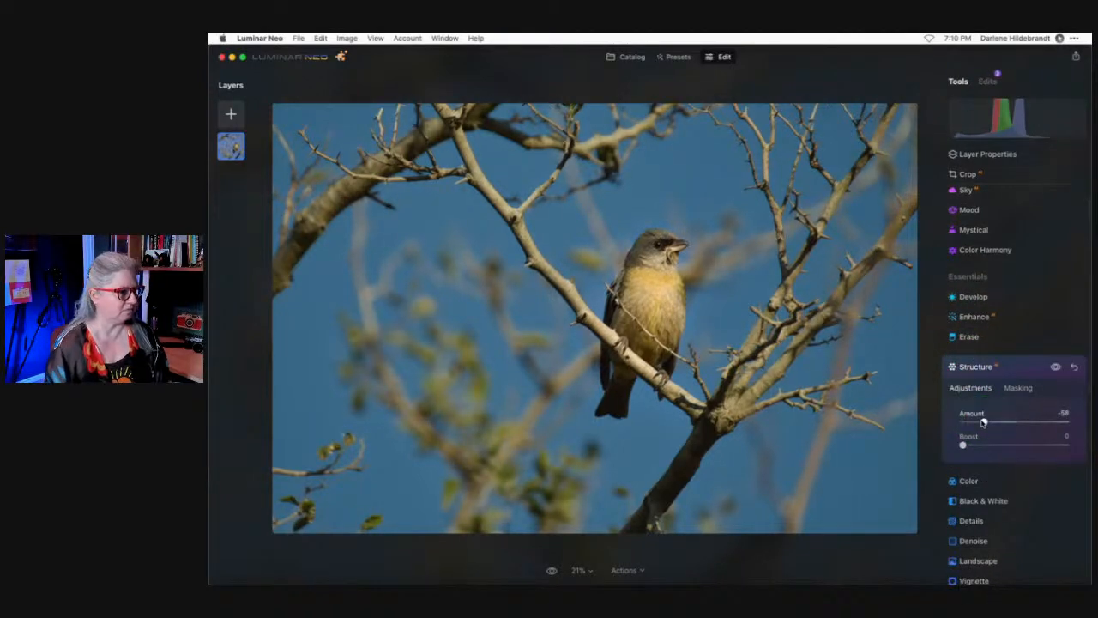
pyautogui.moveTo(983, 422); pyautogui.dragTo(1031, 432)
# Paste the copied background mask onto the Structure adjustment and show its overlay.
pyautogui.click(1017, 388)
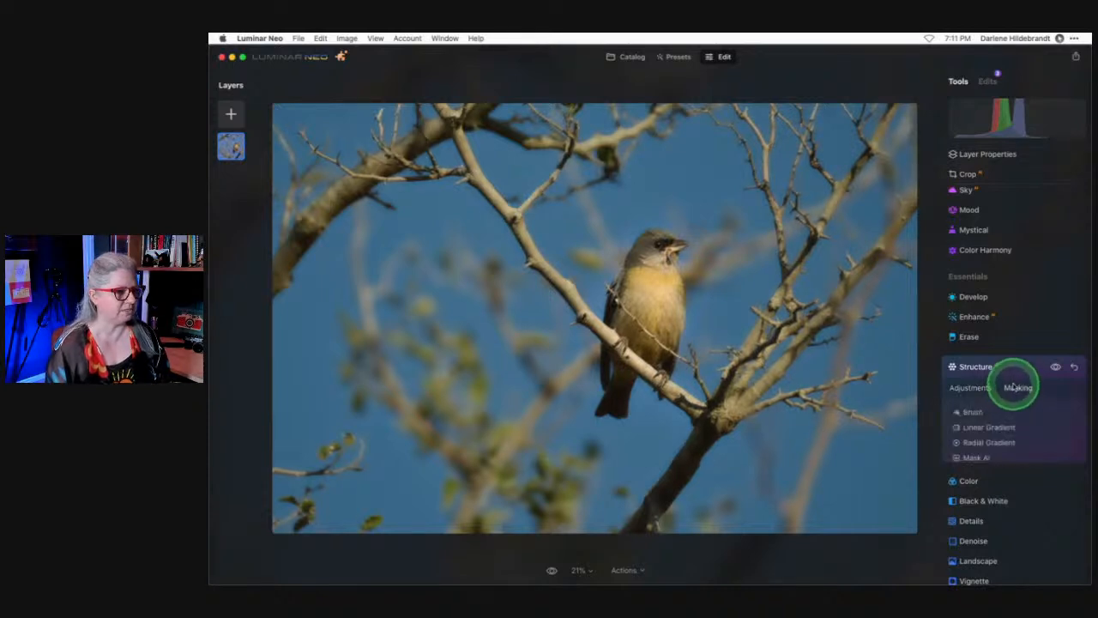
pyautogui.click(968, 485)
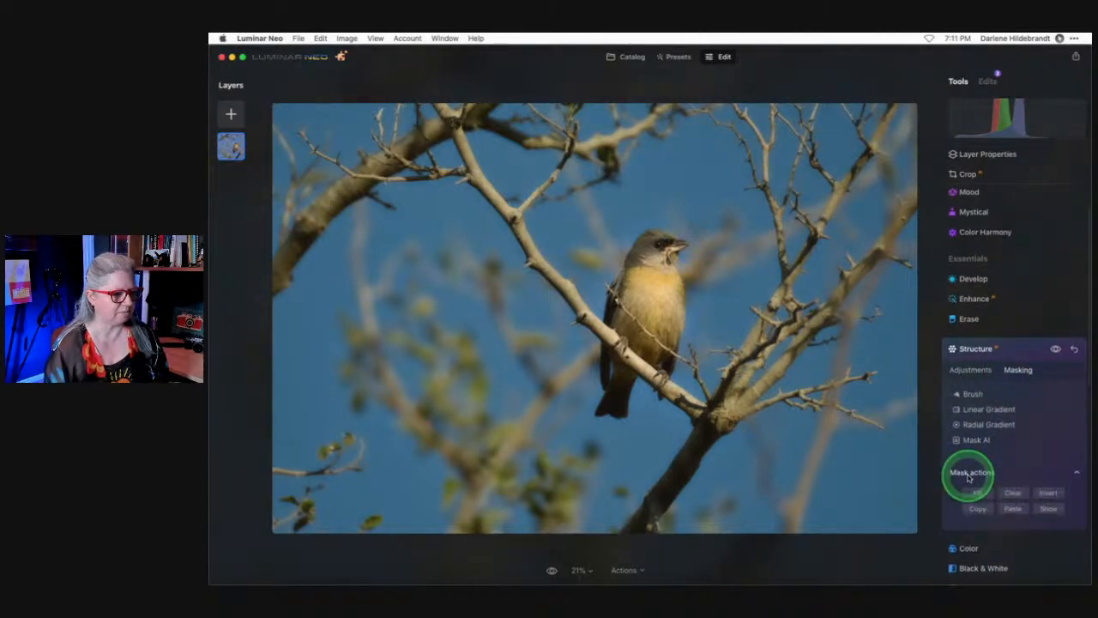
pyautogui.click(1014, 510)
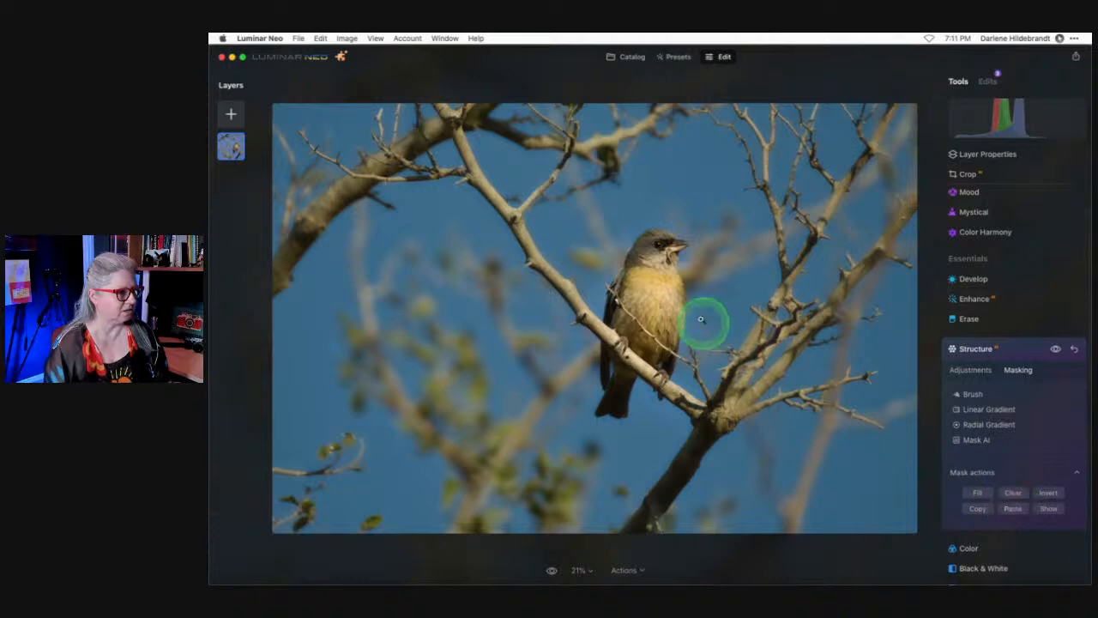
pyautogui.click(1044, 510)
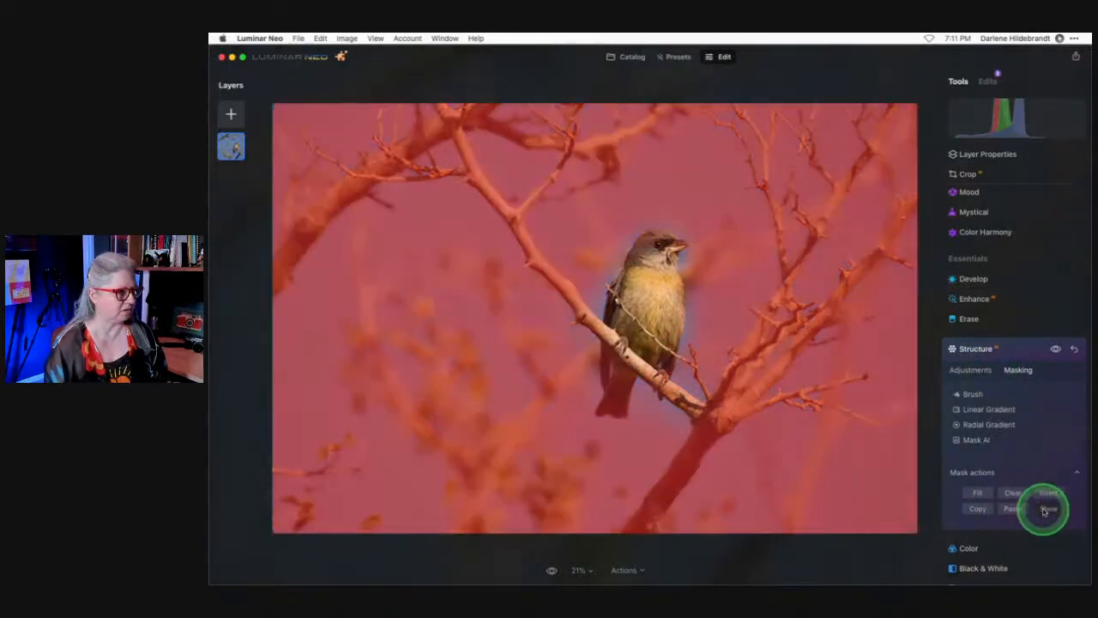
pyautogui.click(1043, 509)
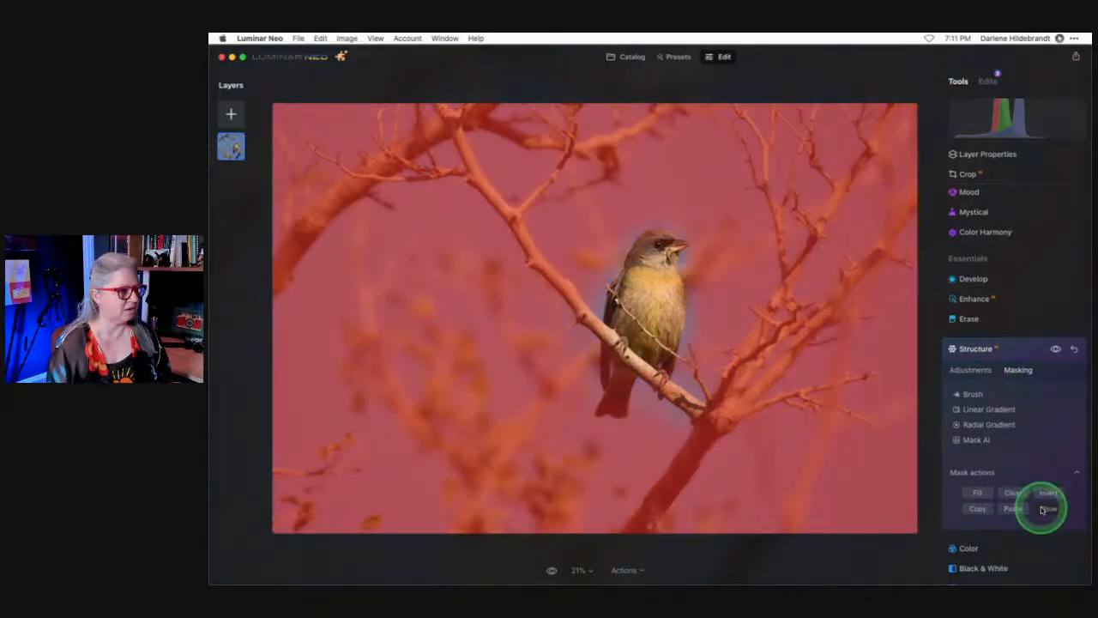
# Erase the Structure mask with the brush around the bird and along the branch it sits on.
pyautogui.click(971, 395)
pyautogui.click(986, 415)
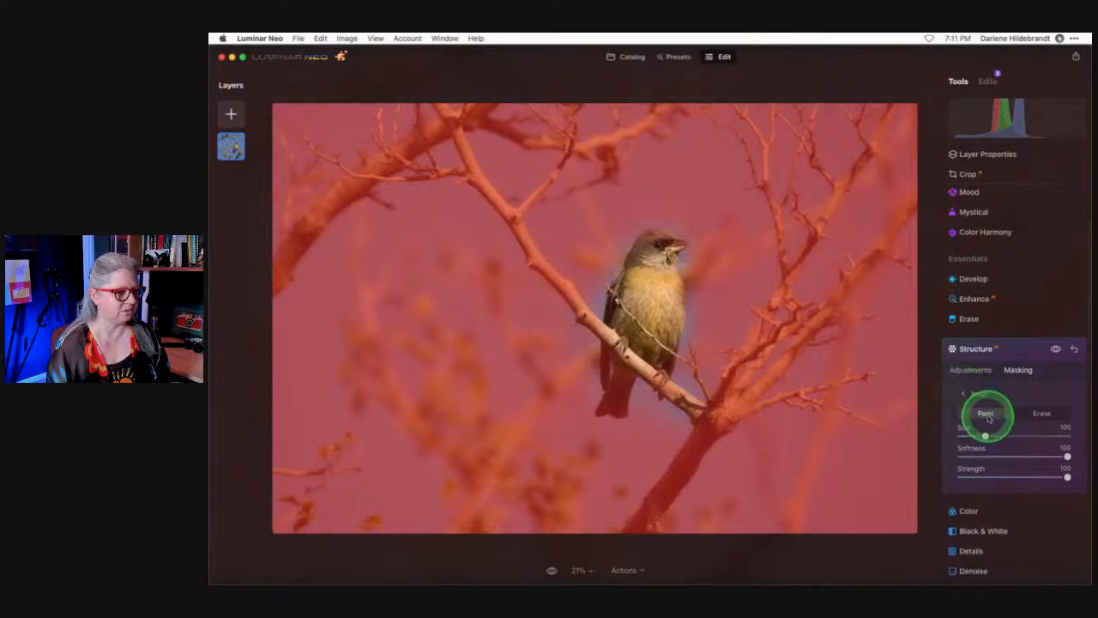
pyautogui.click(1041, 415)
pyautogui.moveTo(593, 252)
pyautogui.mouseDown()
pyautogui.moveTo(645, 307)
pyautogui.moveTo(642, 323)
pyautogui.moveTo(666, 247)
pyautogui.moveTo(648, 259)
pyautogui.moveTo(646, 343)
pyautogui.moveTo(670, 388)
pyautogui.moveTo(688, 398)
pyautogui.moveTo(718, 391)
pyautogui.moveTo(738, 365)
pyautogui.moveTo(712, 391)
pyautogui.moveTo(570, 323)
pyautogui.moveTo(562, 294)
pyautogui.moveTo(631, 368)
pyautogui.moveTo(612, 380)
pyautogui.moveTo(615, 402)
pyautogui.moveTo(630, 364)
pyautogui.moveTo(599, 404)
pyautogui.moveTo(633, 372)
pyautogui.moveTo(676, 243)
pyautogui.moveTo(644, 253)
pyautogui.mouseUp()
pyautogui.click(975, 393)
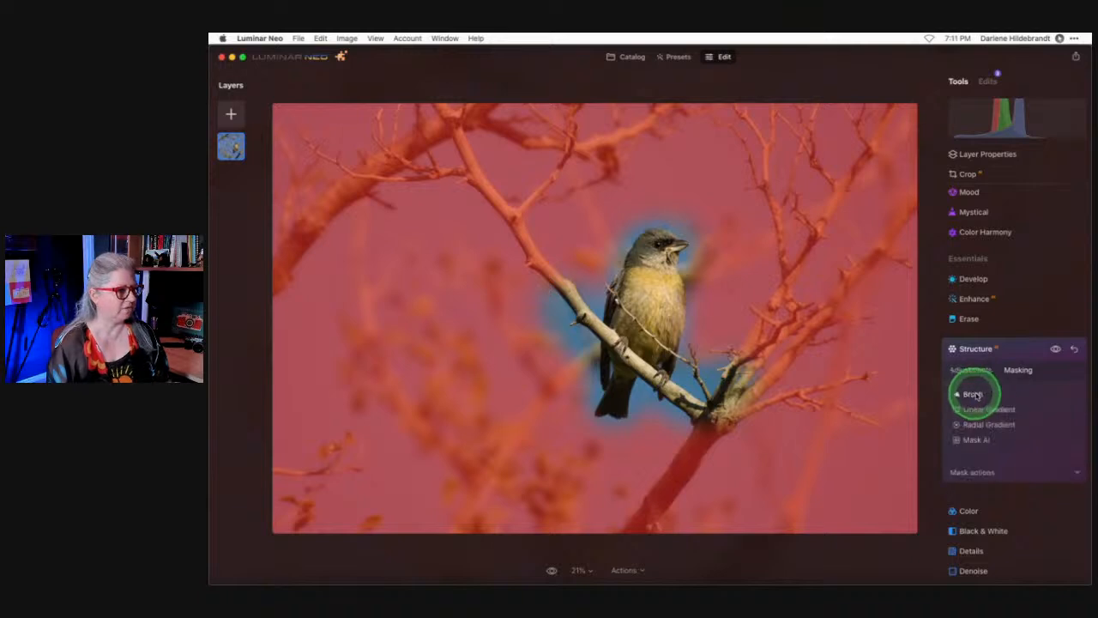
# Set the Structure amount to -57 and the boost to 25, and close the adjustment.
pyautogui.click(971, 369)
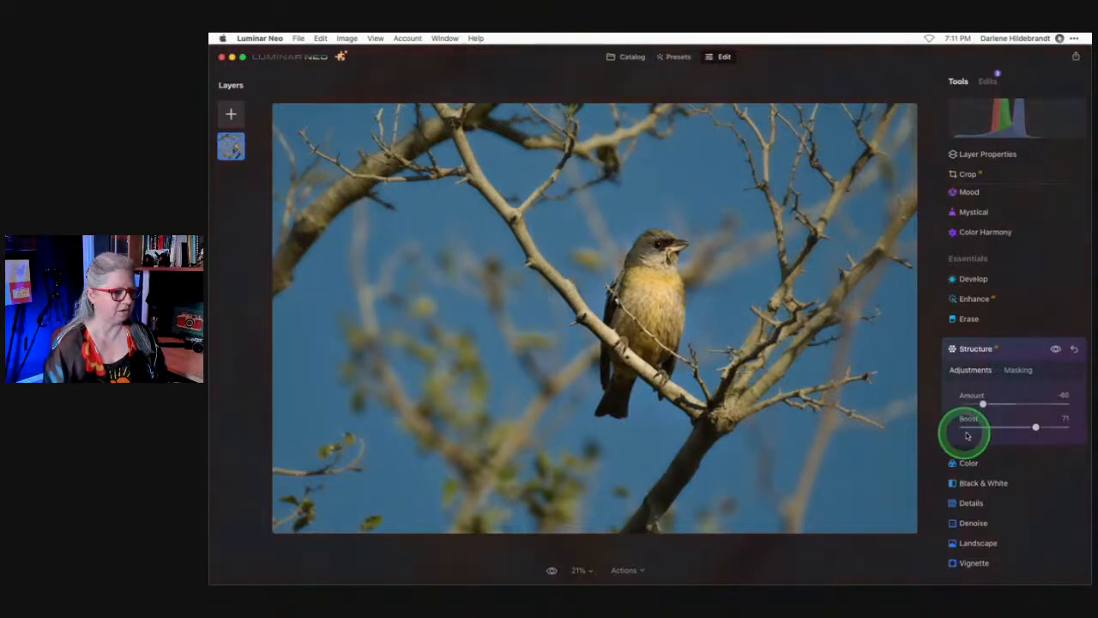
pyautogui.click(987, 427)
pyautogui.click(980, 404)
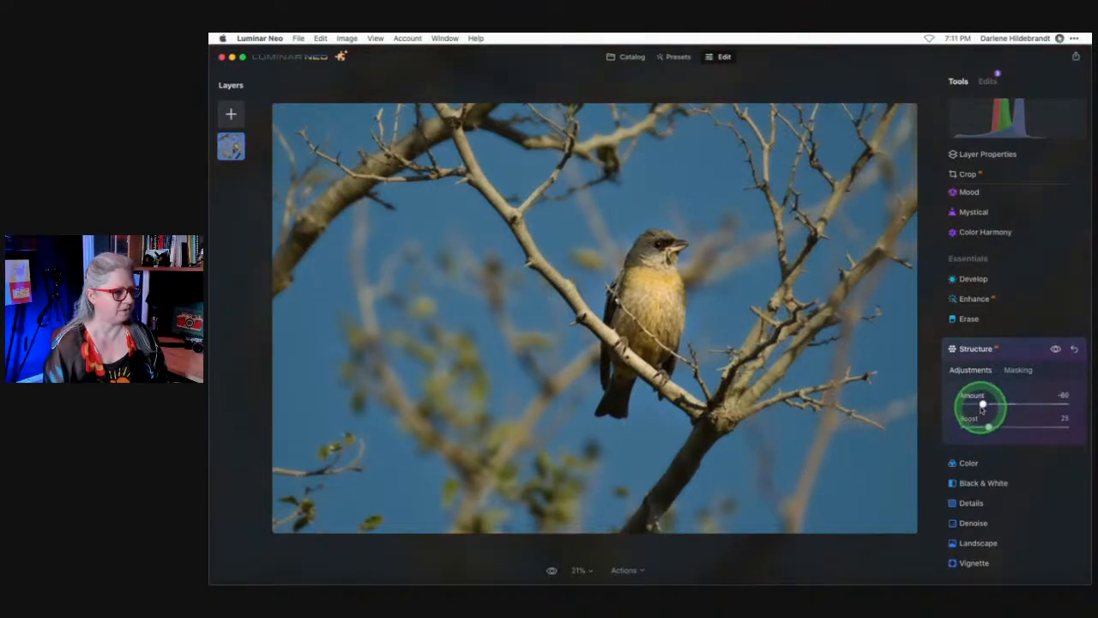
pyautogui.click(1024, 427)
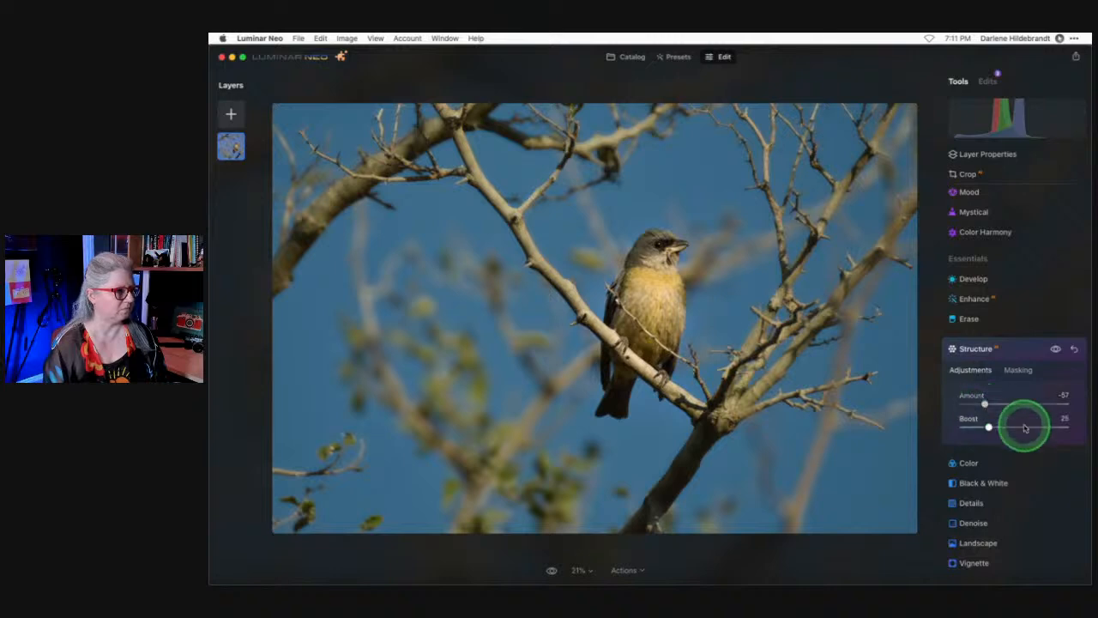
pyautogui.click(1014, 353)
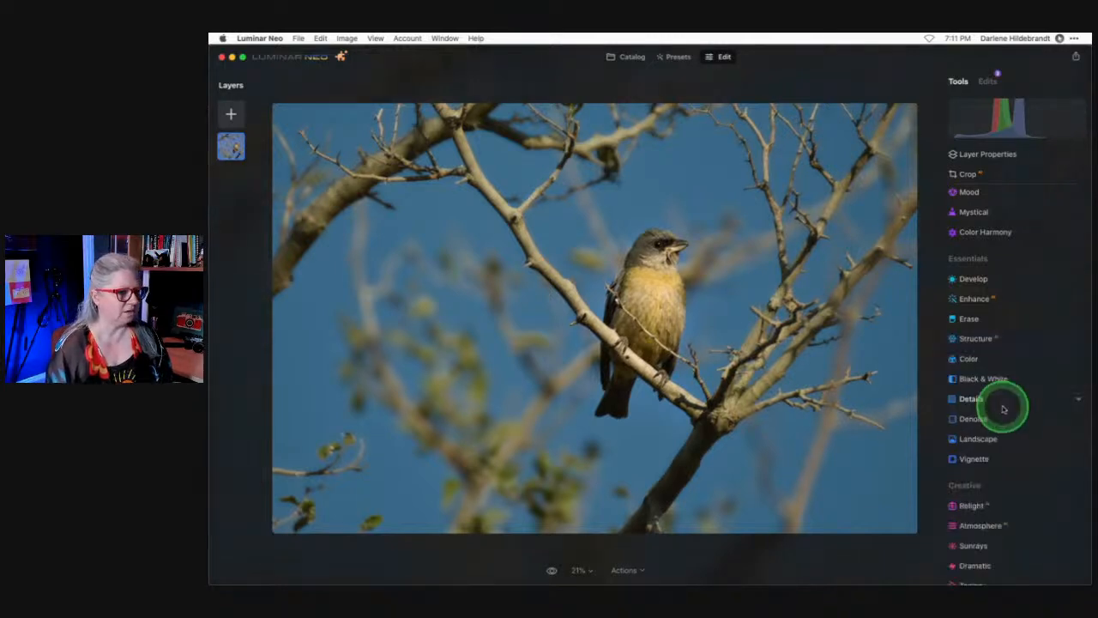
# Set Sharpen to 39 in the Details tool, with the bird at 50% zoom and both masking groups expanded.
pyautogui.scroll(-2, 1002, 406)
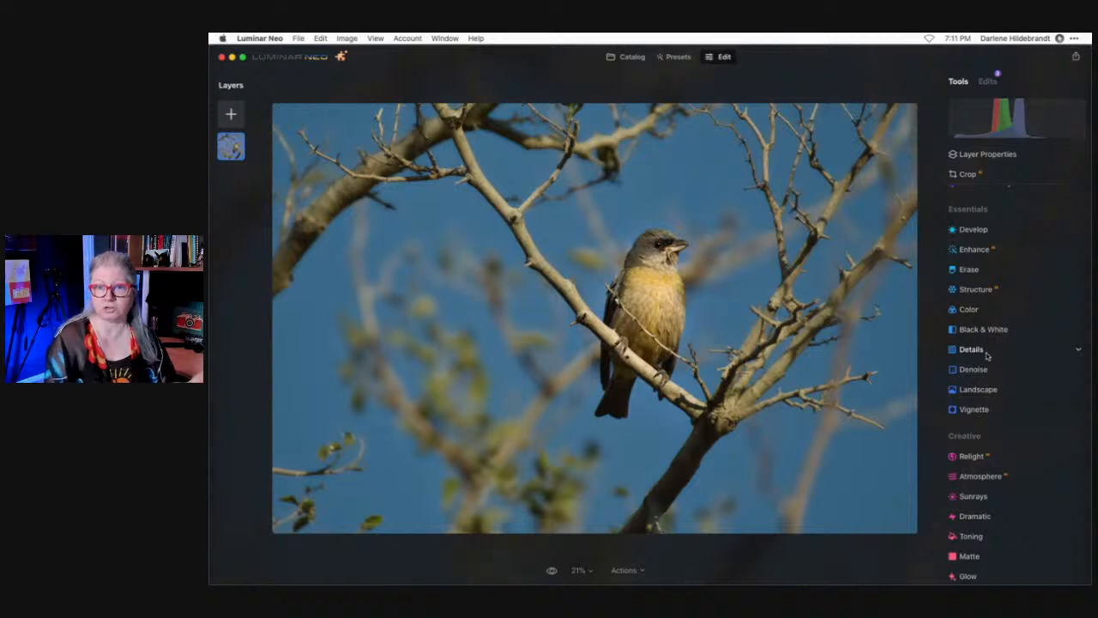
pyautogui.click(987, 352)
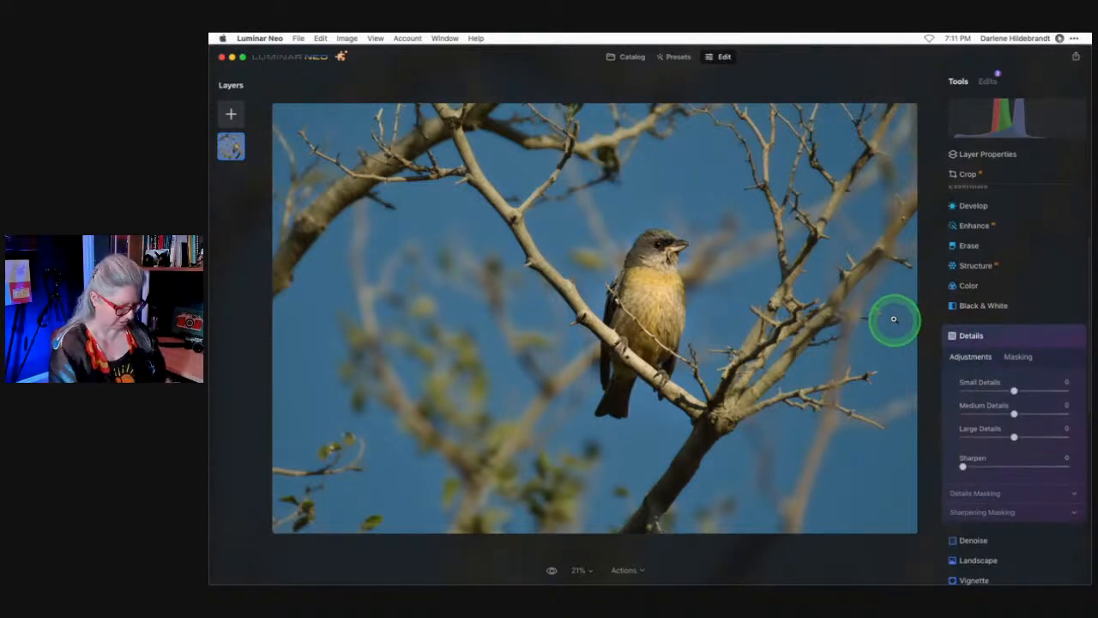
pyautogui.press('super+=')
pyautogui.press('super+=')
pyautogui.hscroll(5, 815, 306)
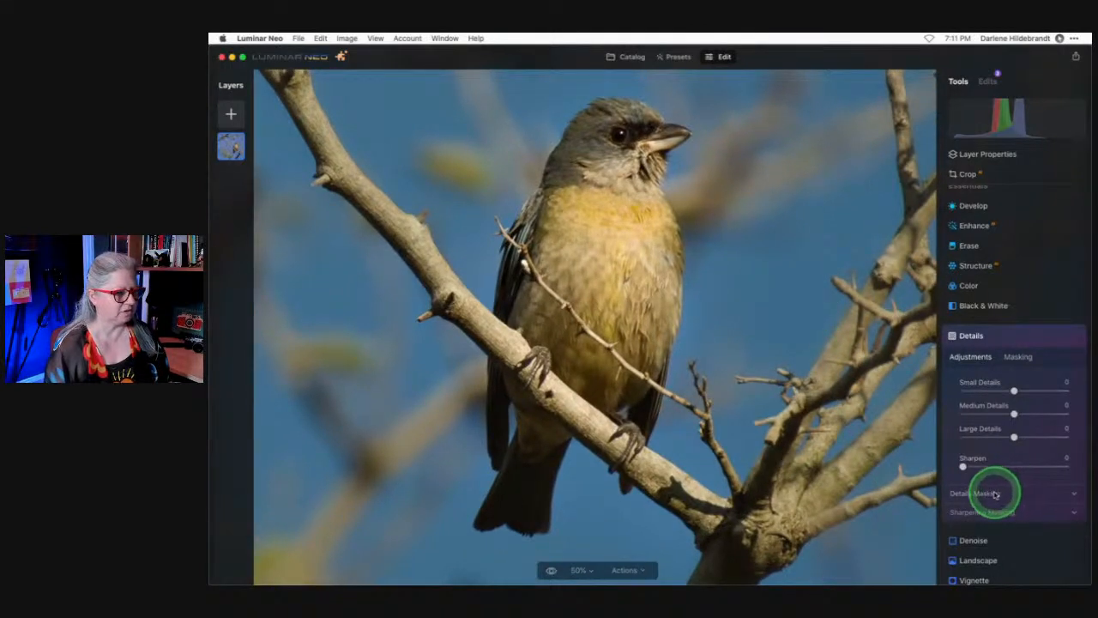
pyautogui.click(975, 513)
pyautogui.click(974, 492)
pyautogui.scroll(-2, 980, 486)
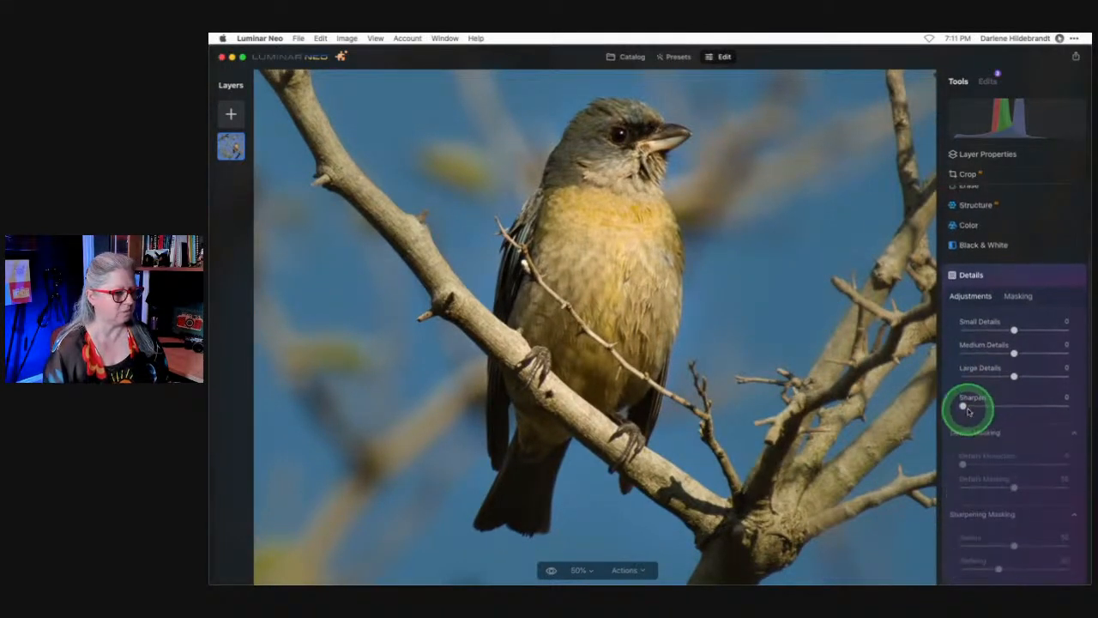
pyautogui.scroll(-2, 967, 410)
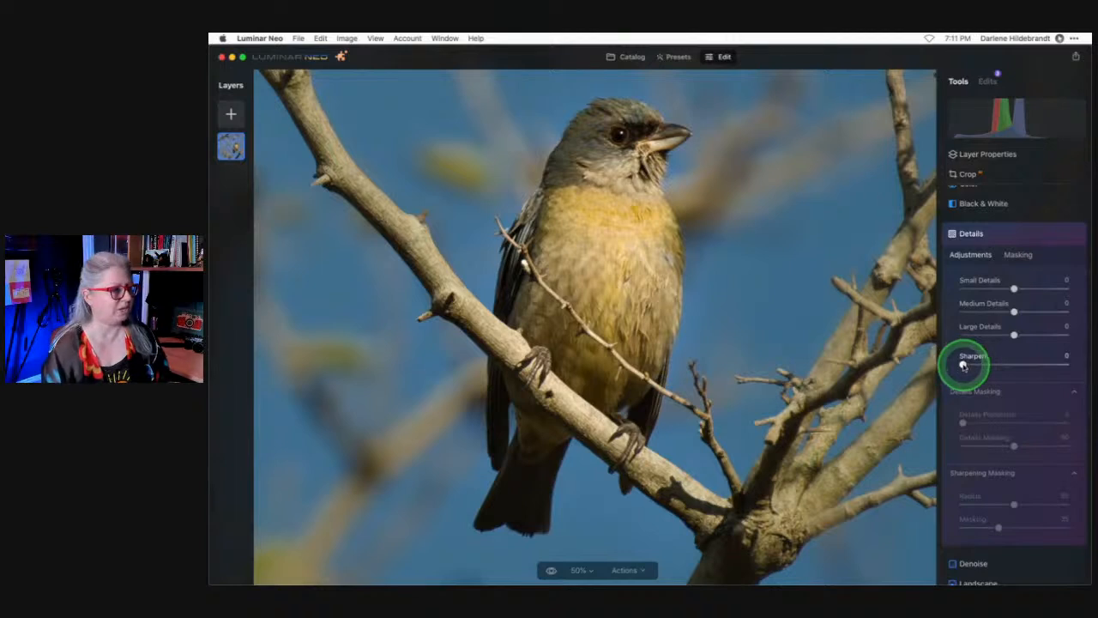
pyautogui.moveTo(962, 363); pyautogui.dragTo(1001, 365)
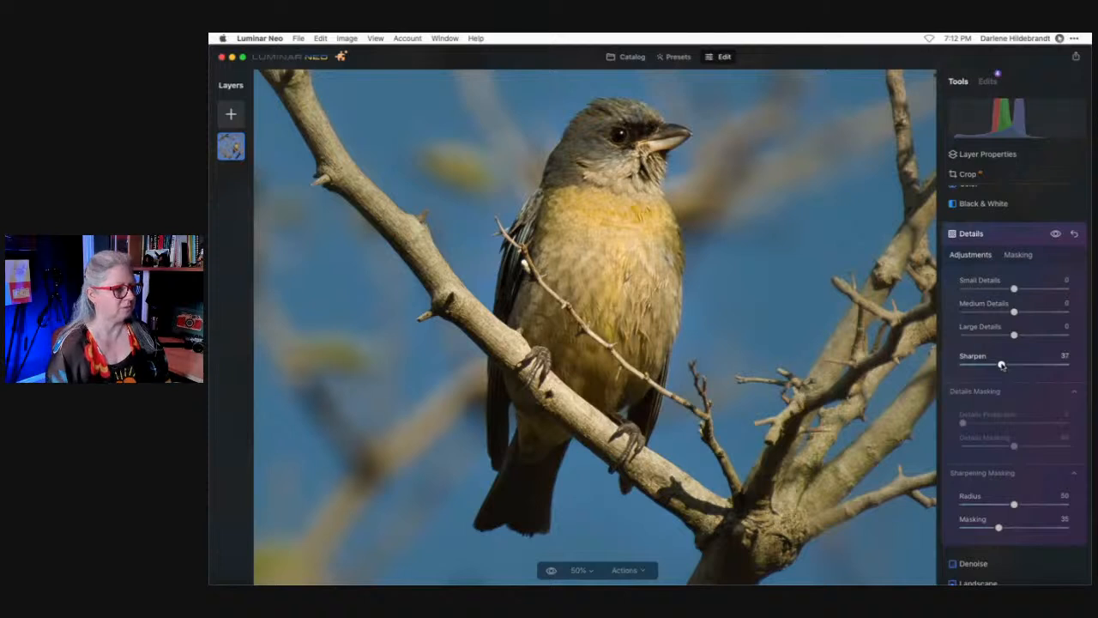
pyautogui.moveTo(1001, 364); pyautogui.dragTo(1064, 364)
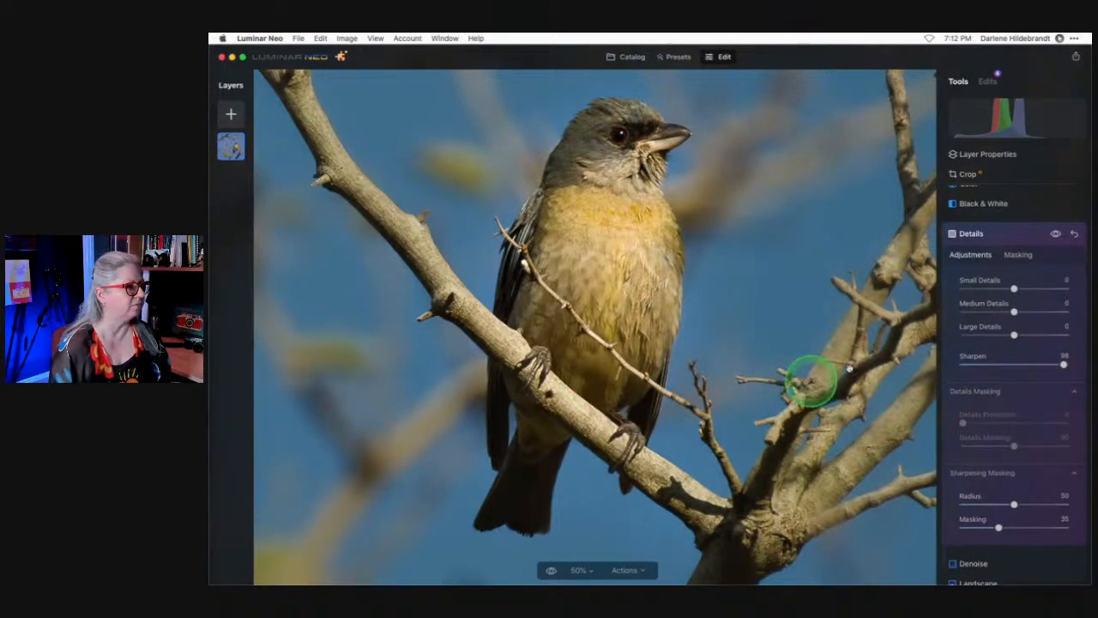
pyautogui.moveTo(984, 365); pyautogui.dragTo(1003, 364)
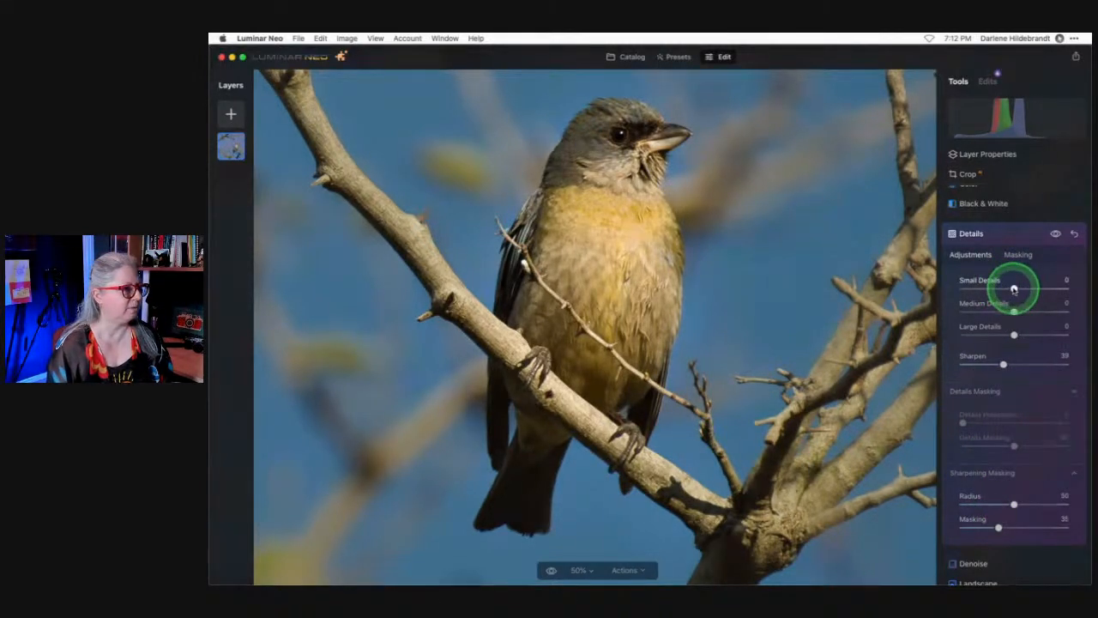
# Set Small Details to 14 and the sharpening masking to 49, and compare the photo with and without the Details adjustment.
pyautogui.moveTo(1013, 289); pyautogui.dragTo(1039, 288)
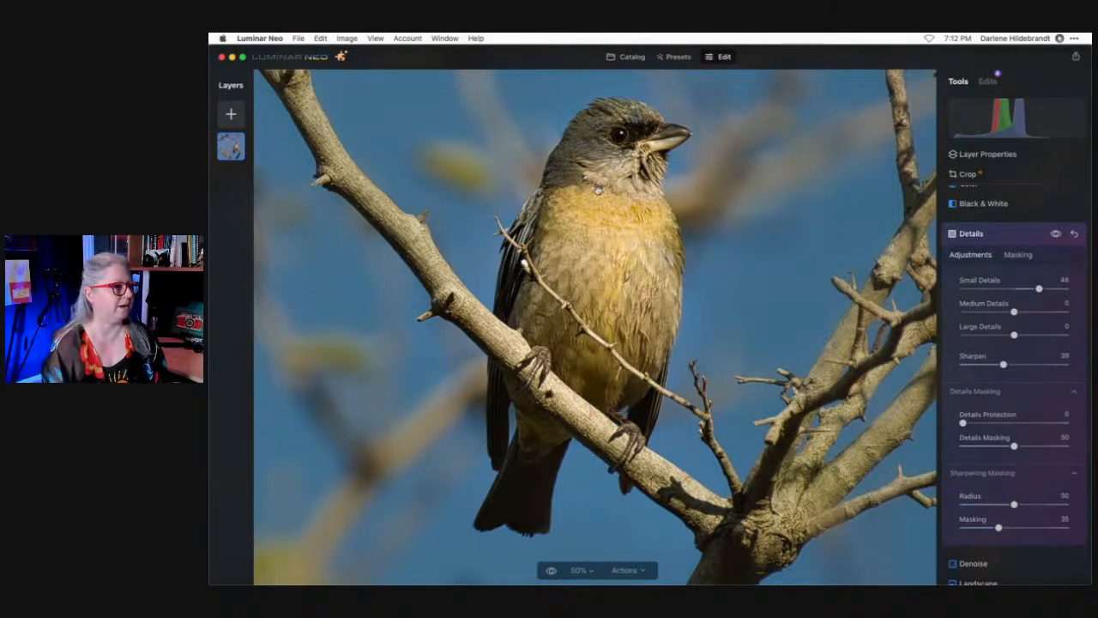
pyautogui.moveTo(1037, 288); pyautogui.dragTo(1021, 289)
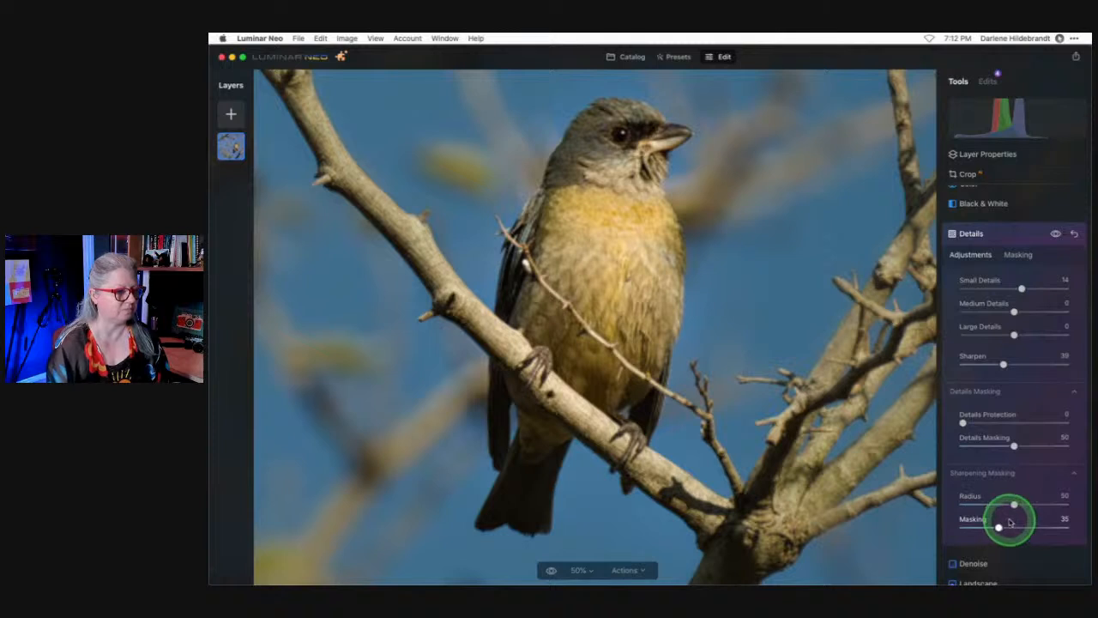
pyautogui.moveTo(999, 528)
pyautogui.mouseDown()
pyautogui.moveTo(1046, 524)
pyautogui.moveTo(1014, 527)
pyautogui.mouseUp()
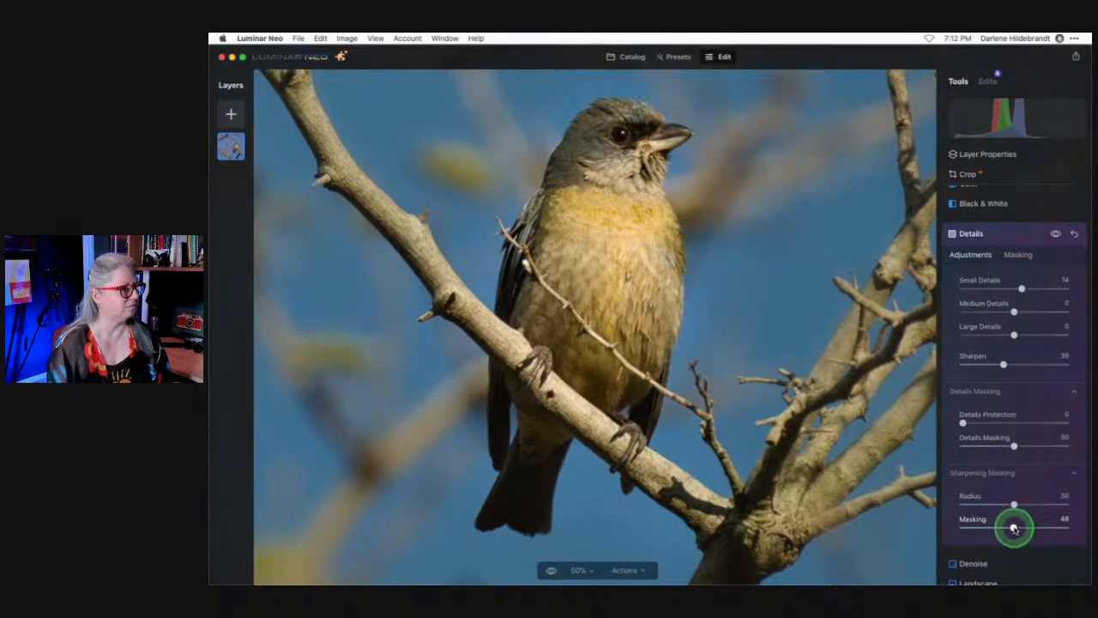
pyautogui.click(1055, 234)
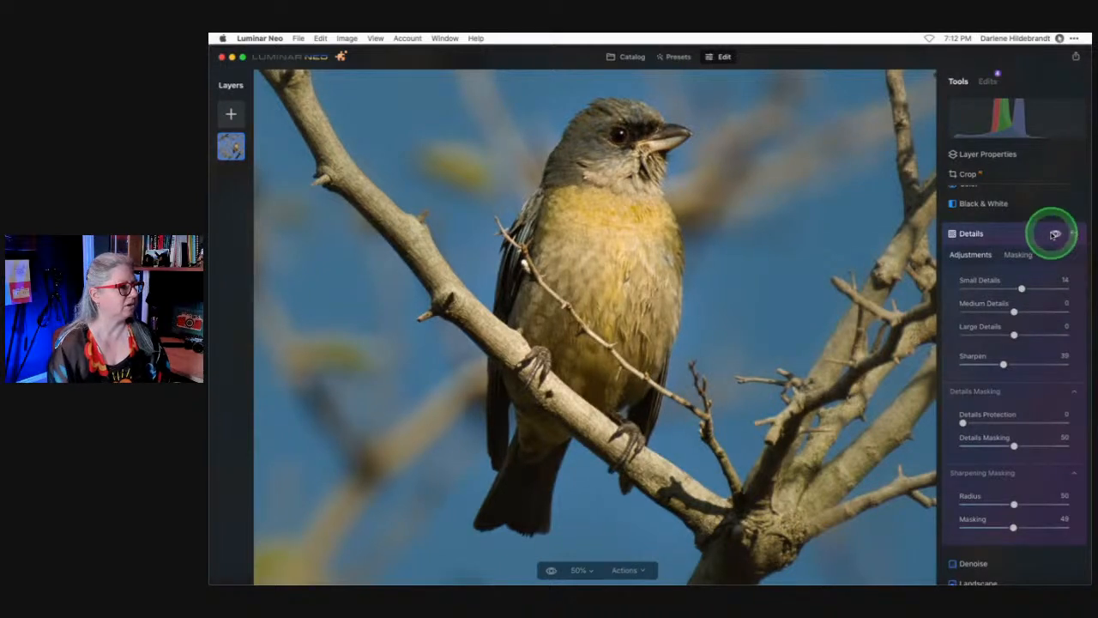
pyautogui.click(1053, 234)
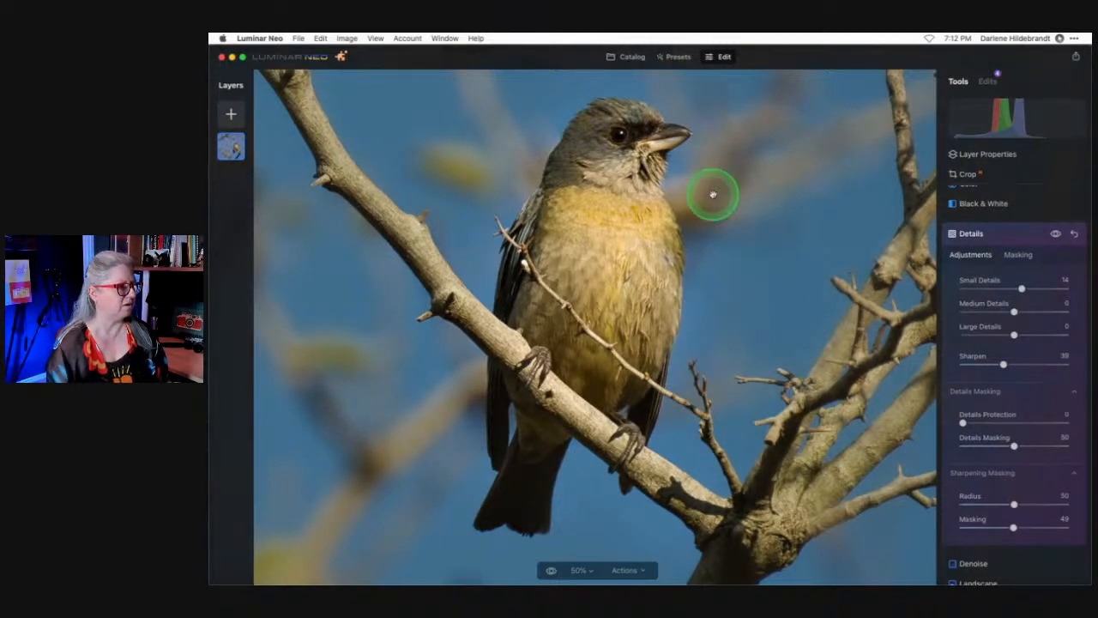
# Paste the copied background mask onto the Details adjustment, show its overlay, and invert it to cover the bird.
pyautogui.click(1015, 254)
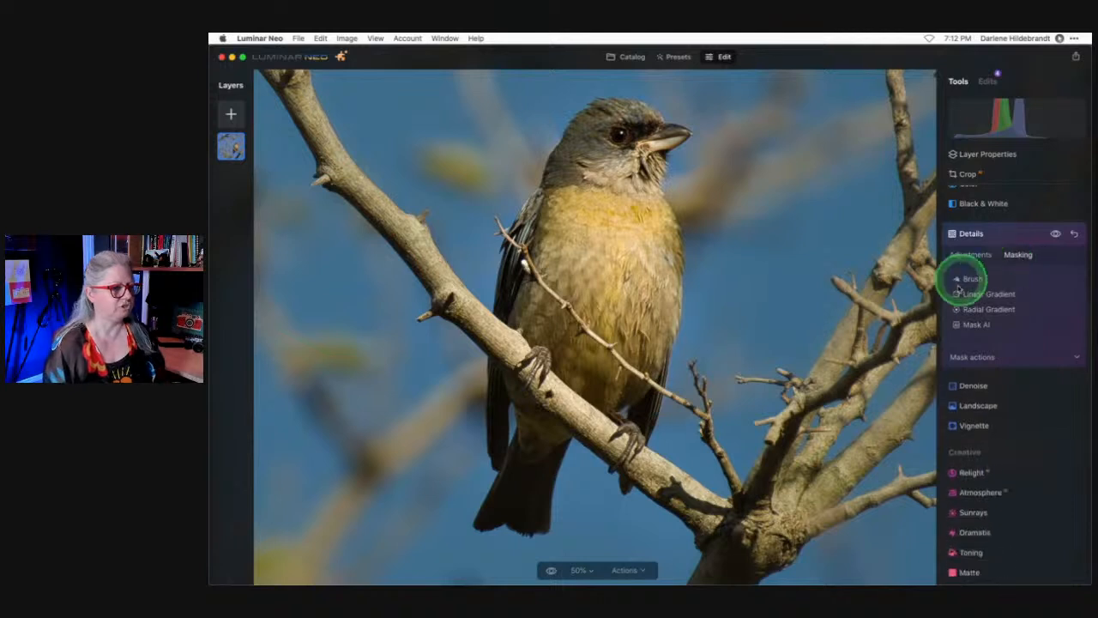
pyautogui.click(967, 356)
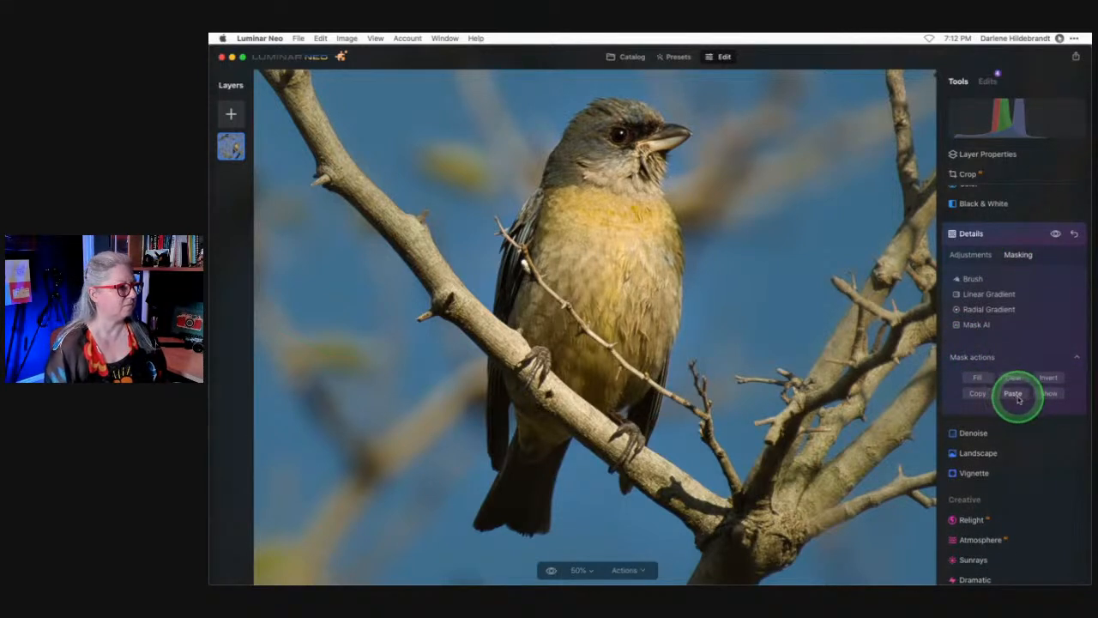
pyautogui.click(1049, 394)
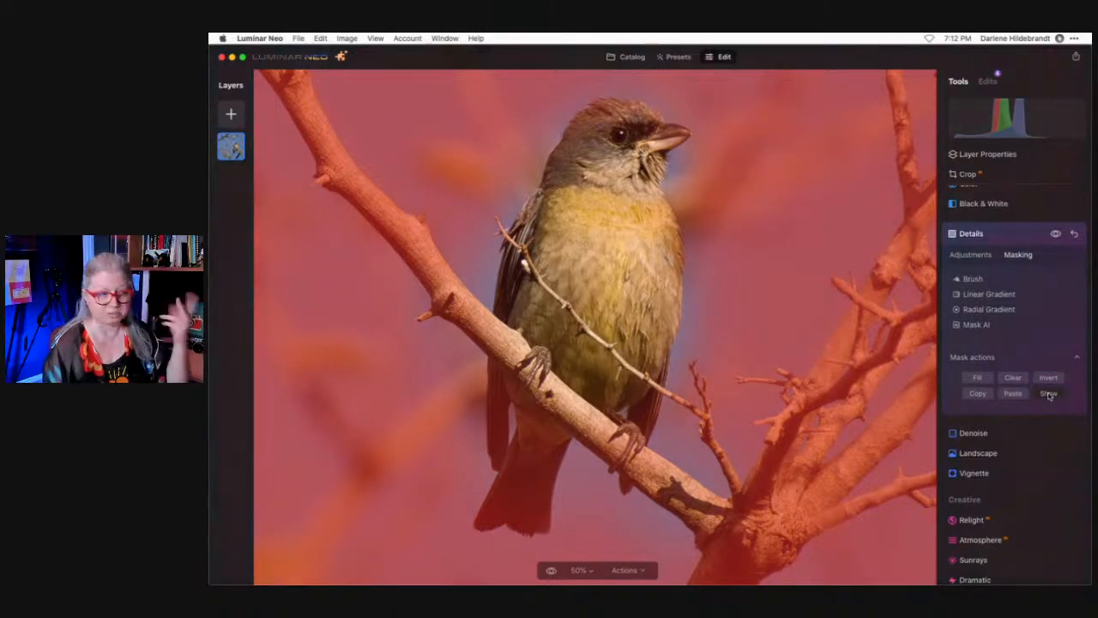
pyautogui.click(1048, 378)
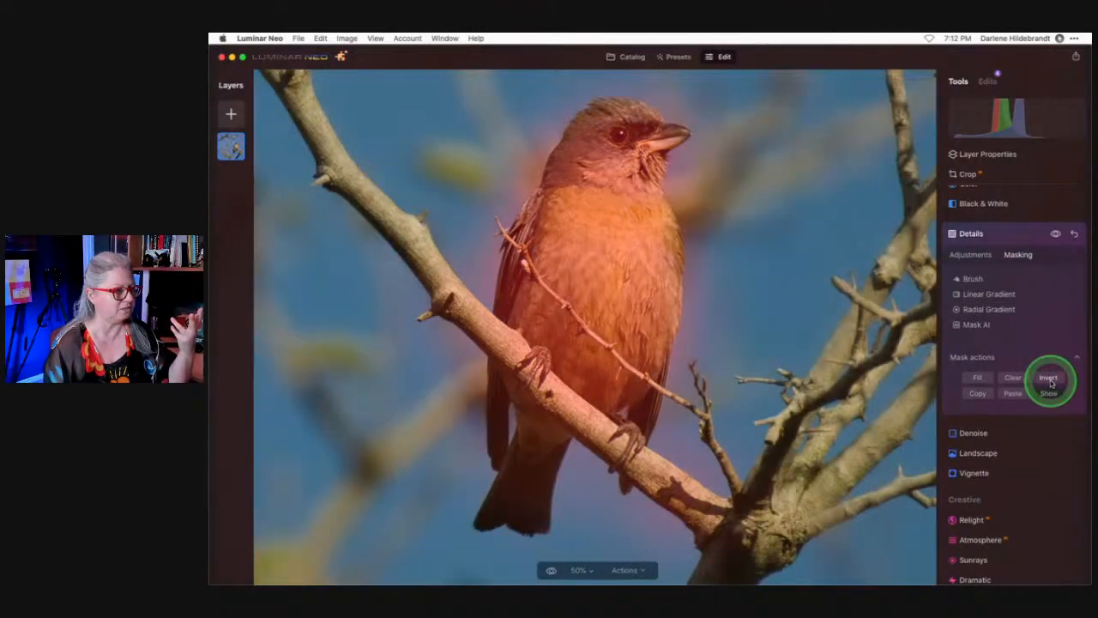
# Raise Small Details to 16 and Sharpen to 61, check the effect on and off, and close the Details adjustment with the whole photo in view.
pyautogui.click(972, 259)
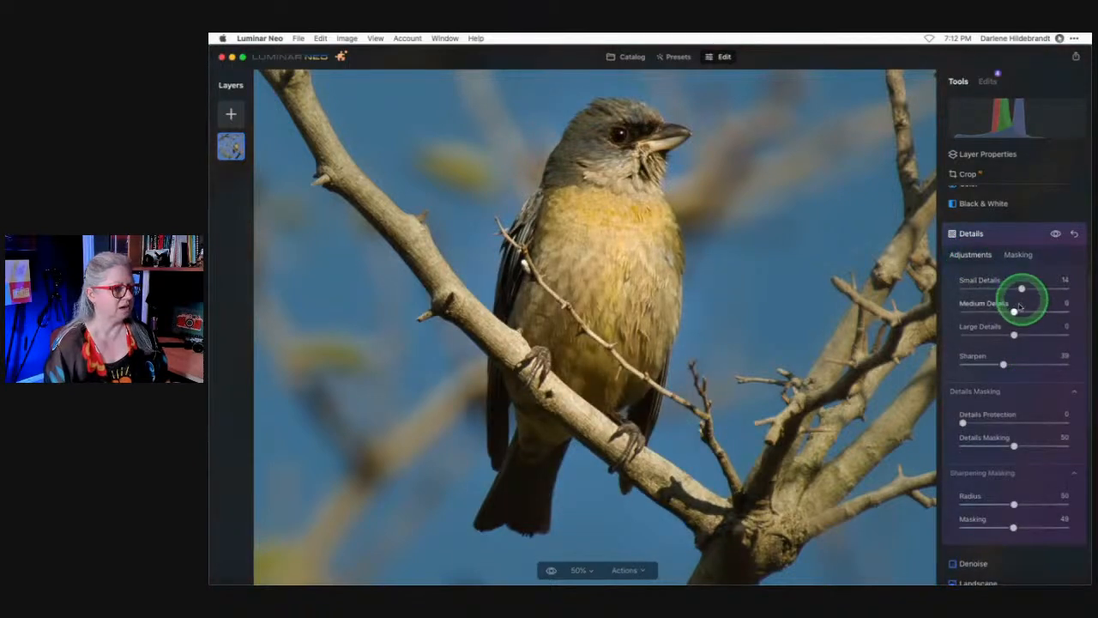
pyautogui.moveTo(1021, 290); pyautogui.dragTo(1023, 289)
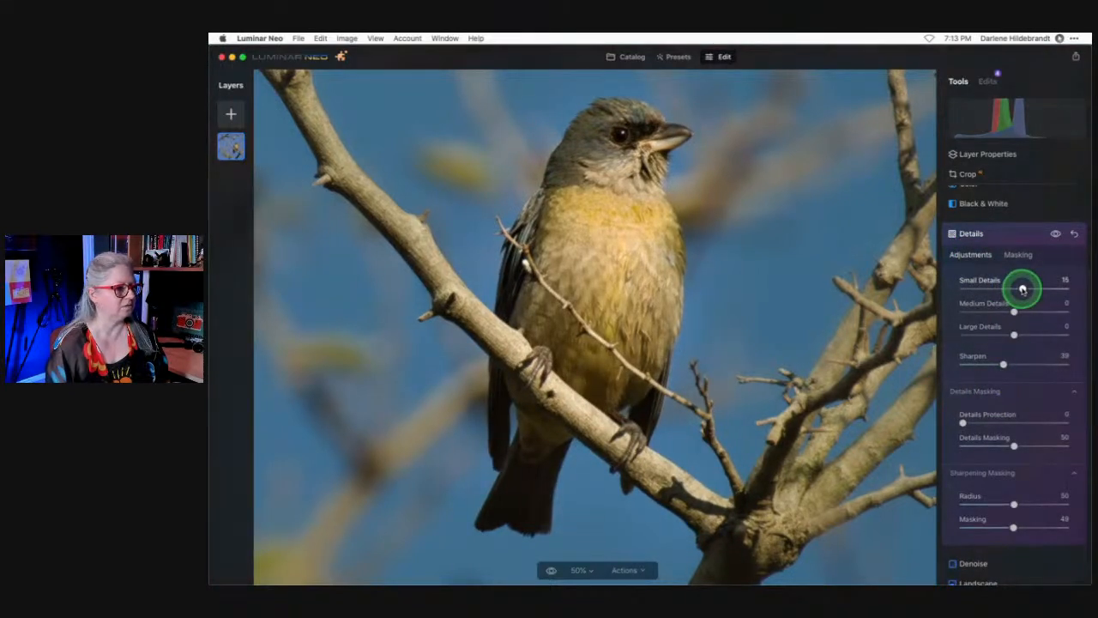
pyautogui.moveTo(1004, 361); pyautogui.dragTo(1025, 363)
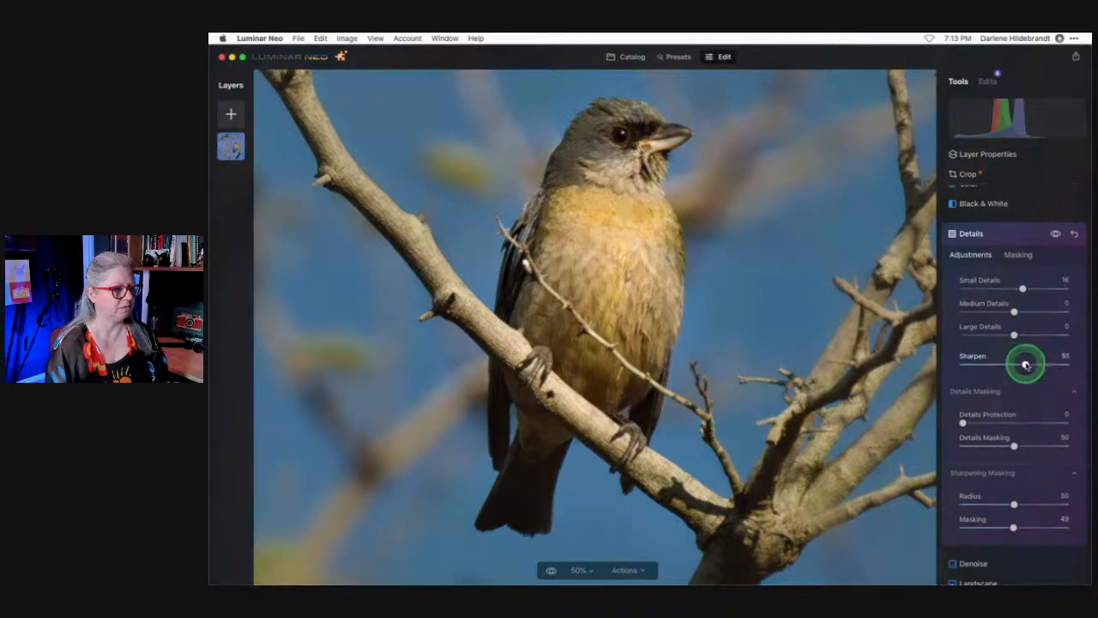
pyautogui.click(1055, 233)
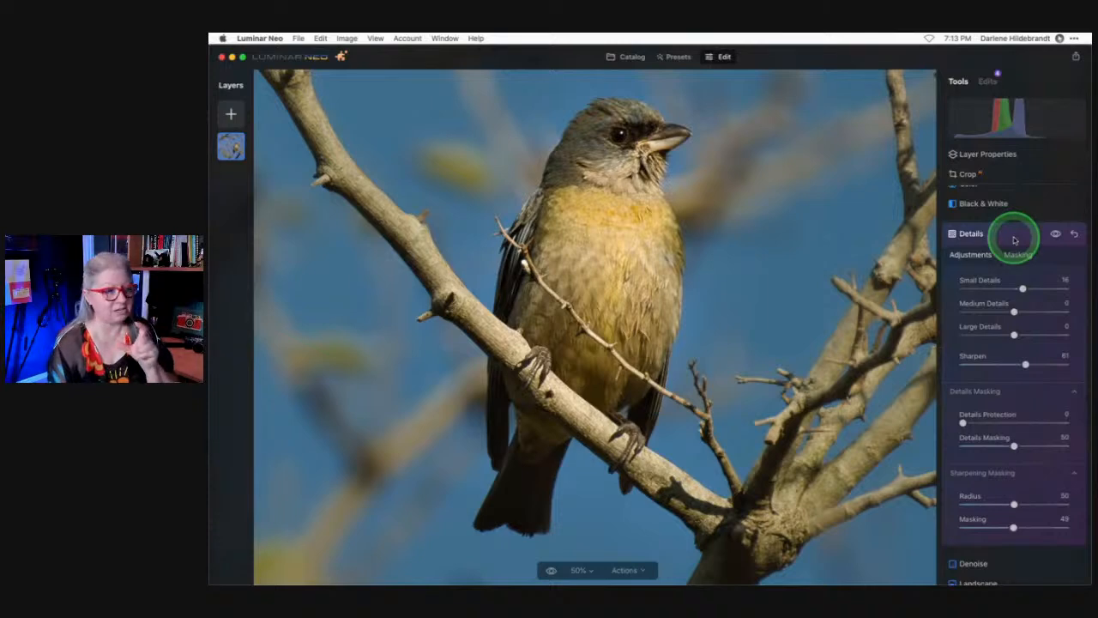
pyautogui.click(1015, 234)
pyautogui.click(742, 296)
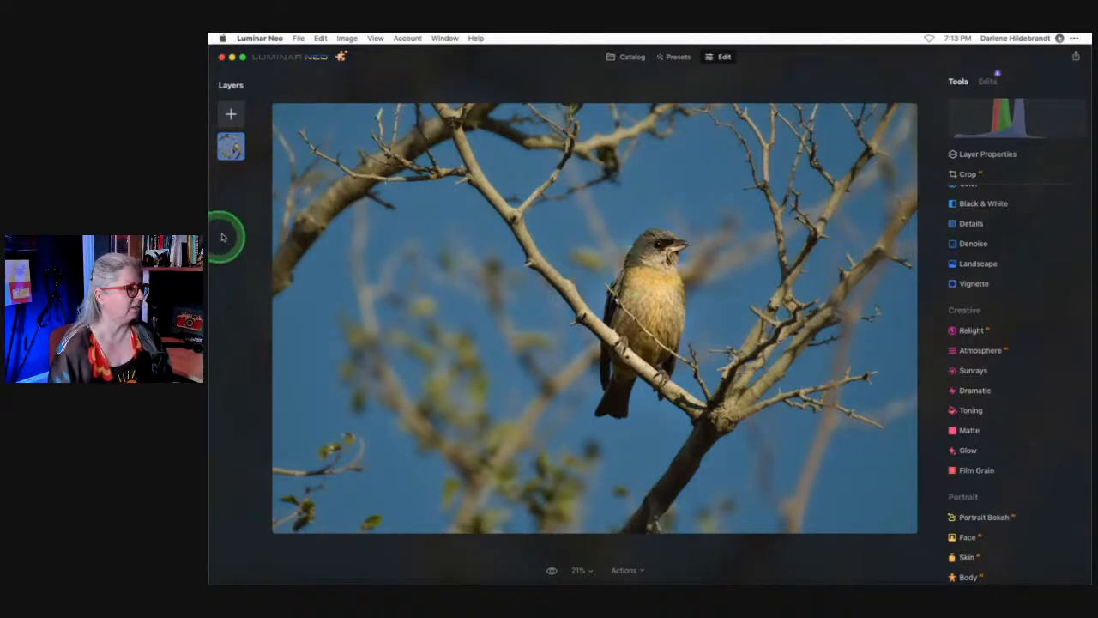
# Add the blue and green bokeh picture from the My Images collection as a new layer over the bird photo.
pyautogui.click(230, 114)
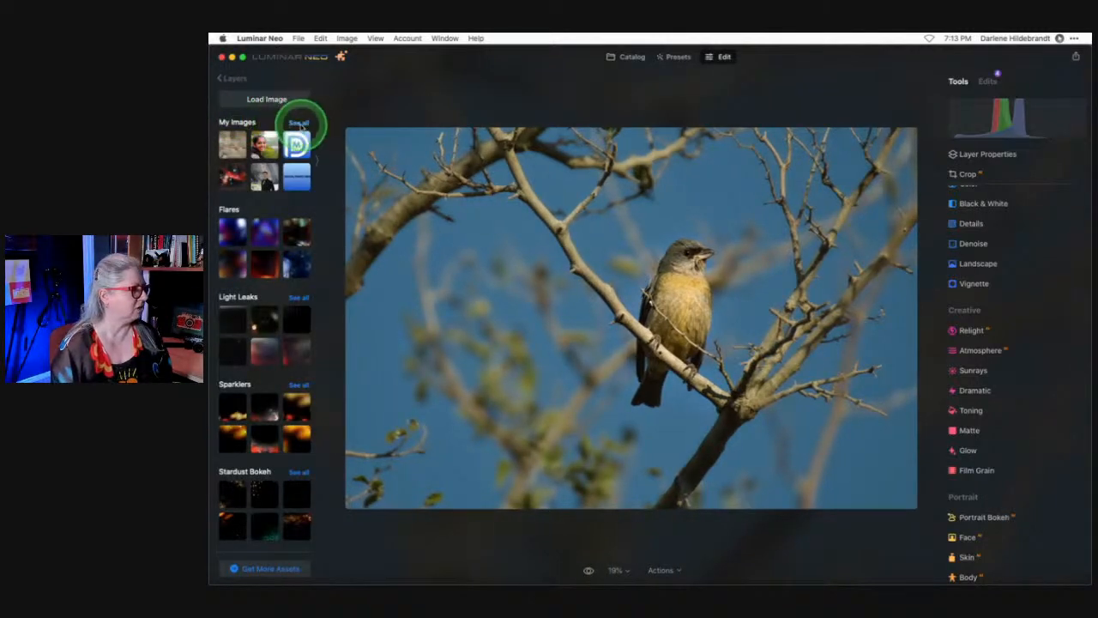
pyautogui.click(298, 125)
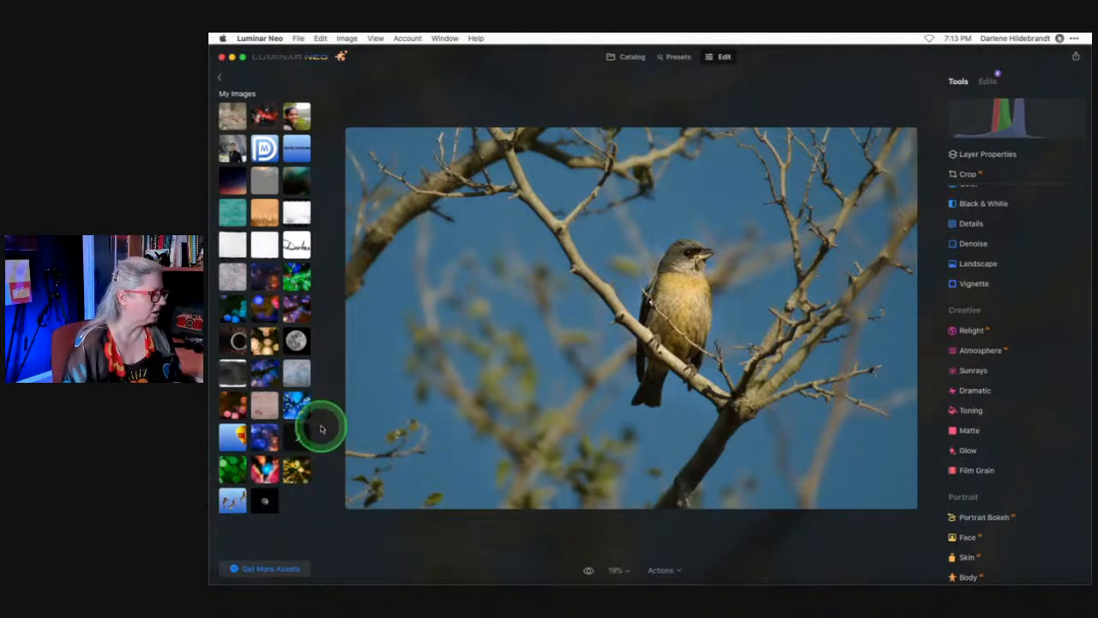
pyautogui.click(233, 305)
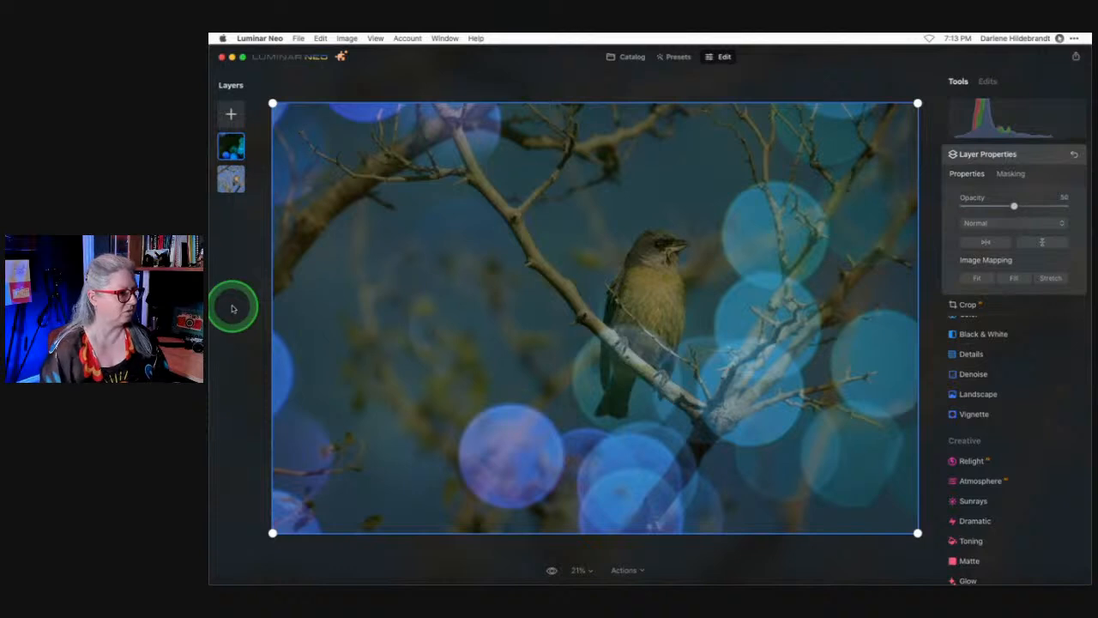
# Compare horizontal and vertical flips of the bokeh layer and leave it flipped horizontally only.
pyautogui.click(986, 243)
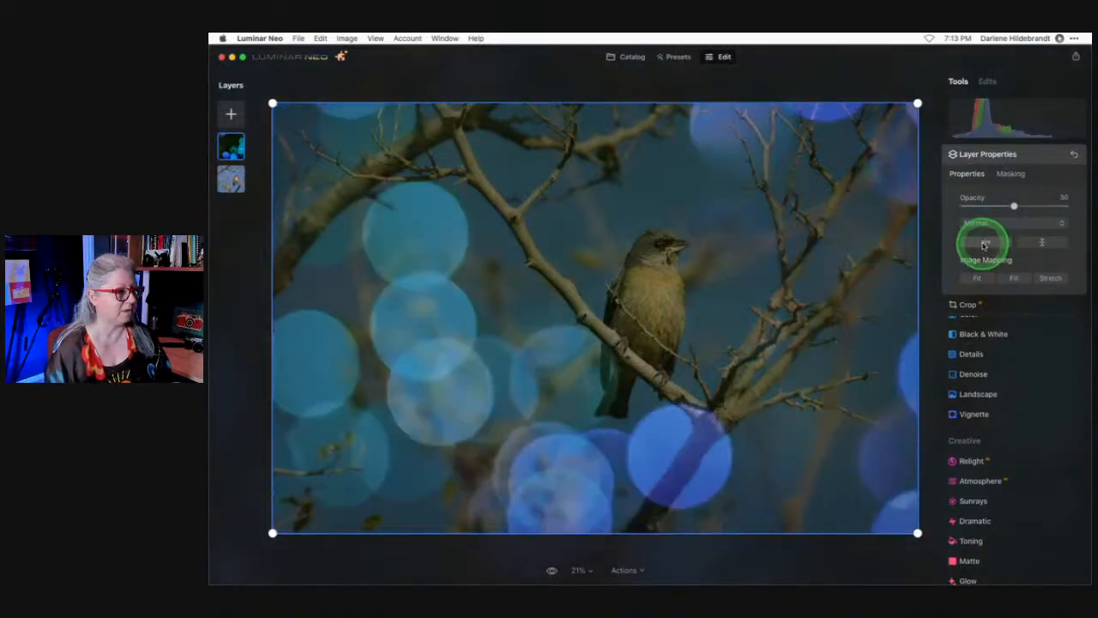
pyautogui.click(1040, 244)
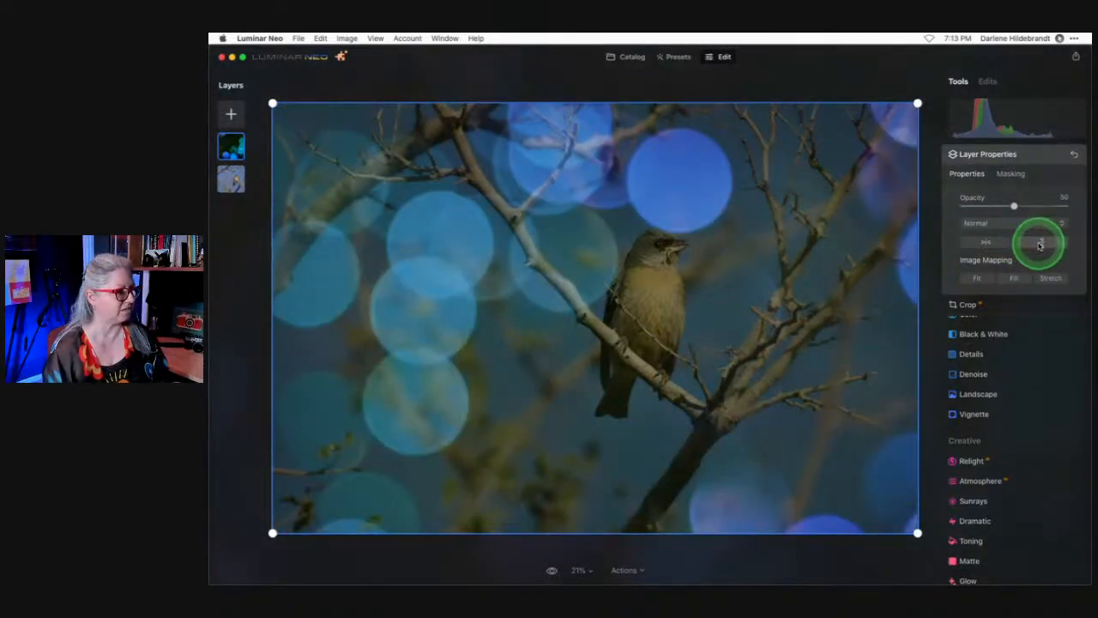
pyautogui.click(1040, 245)
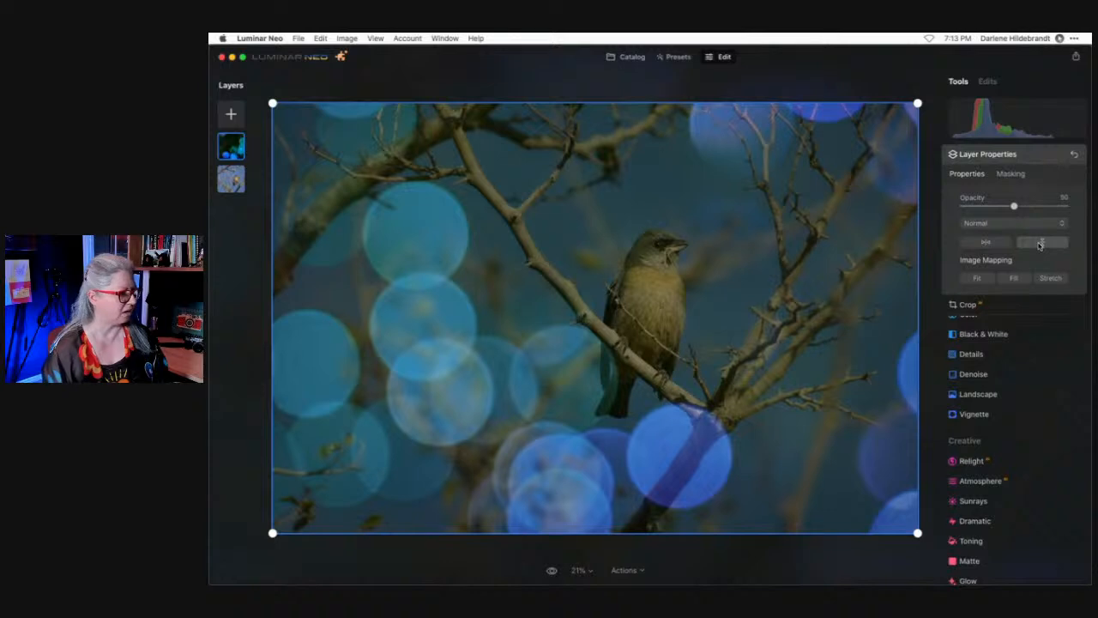
pyautogui.click(986, 242)
pyautogui.click(1040, 244)
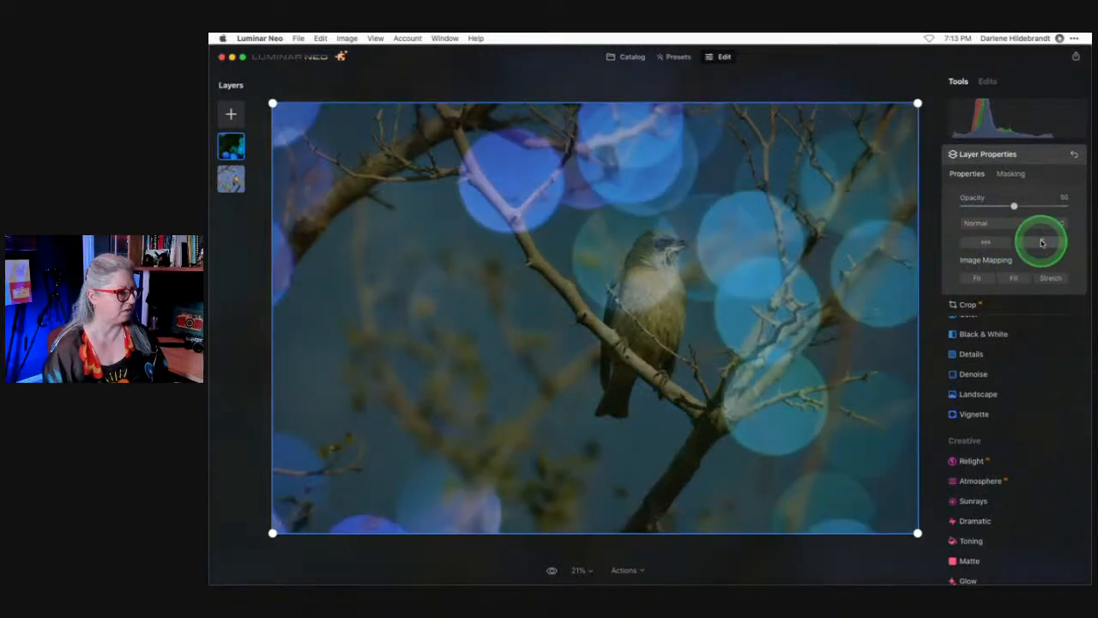
pyautogui.click(1040, 243)
pyautogui.click(984, 243)
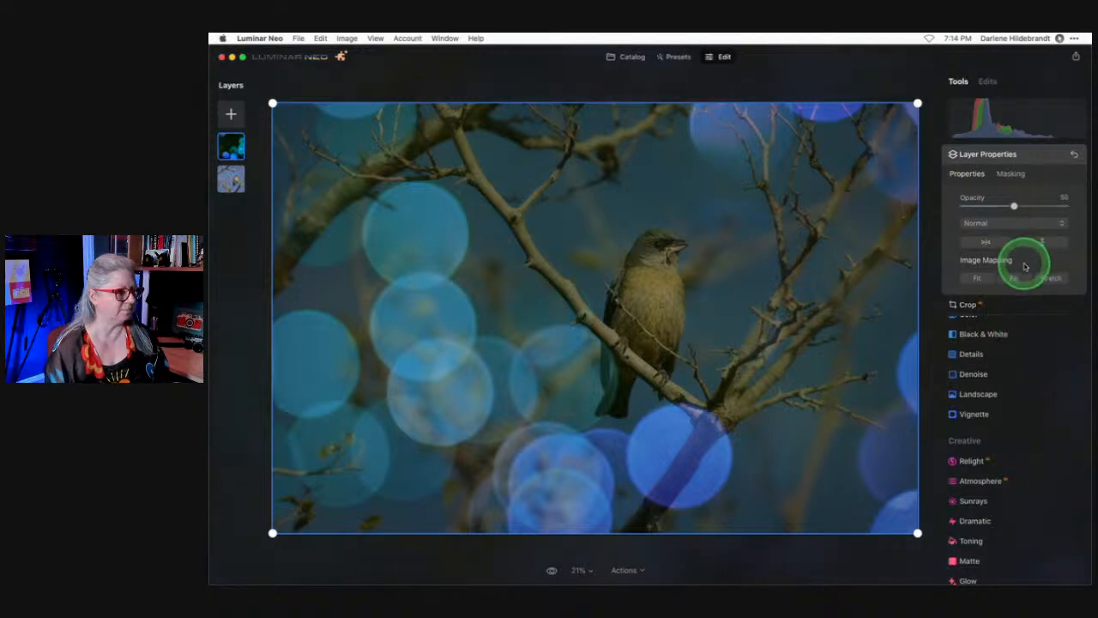
# Try the Lighten, Screen and Overlay blend modes on the bokeh layer with its opacity at 100.
pyautogui.click(982, 223)
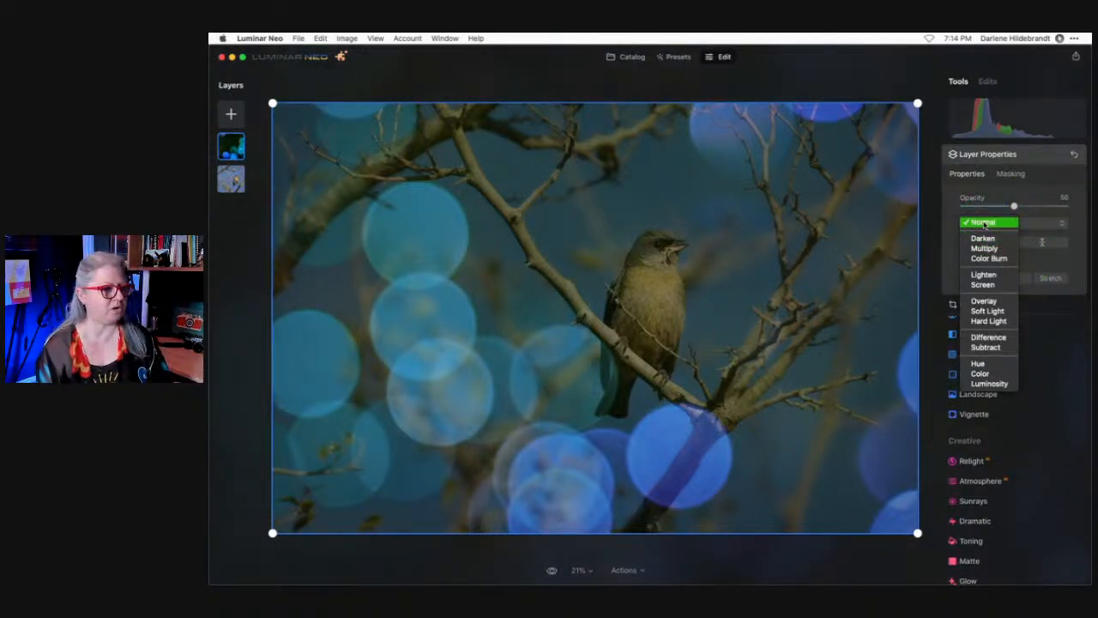
pyautogui.click(983, 276)
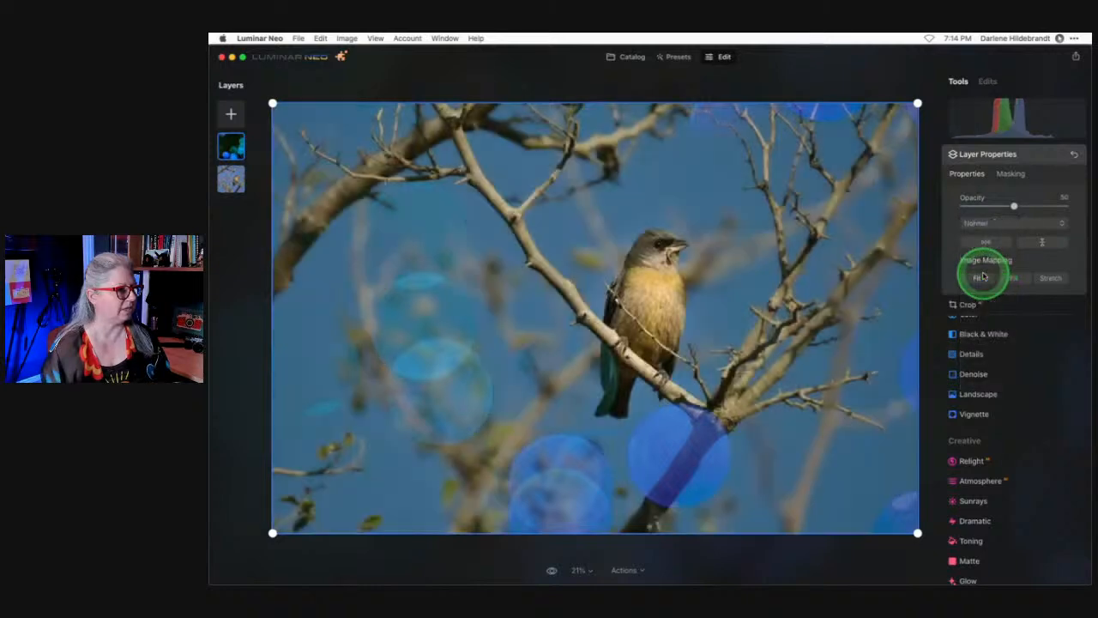
pyautogui.moveTo(1013, 206); pyautogui.dragTo(1070, 209)
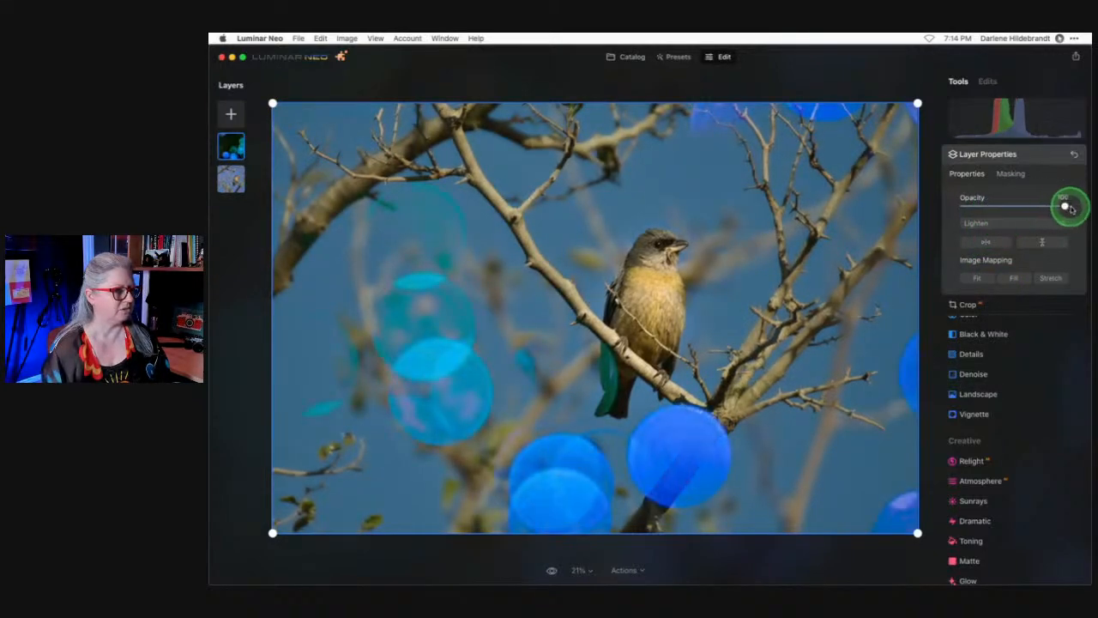
pyautogui.click(990, 224)
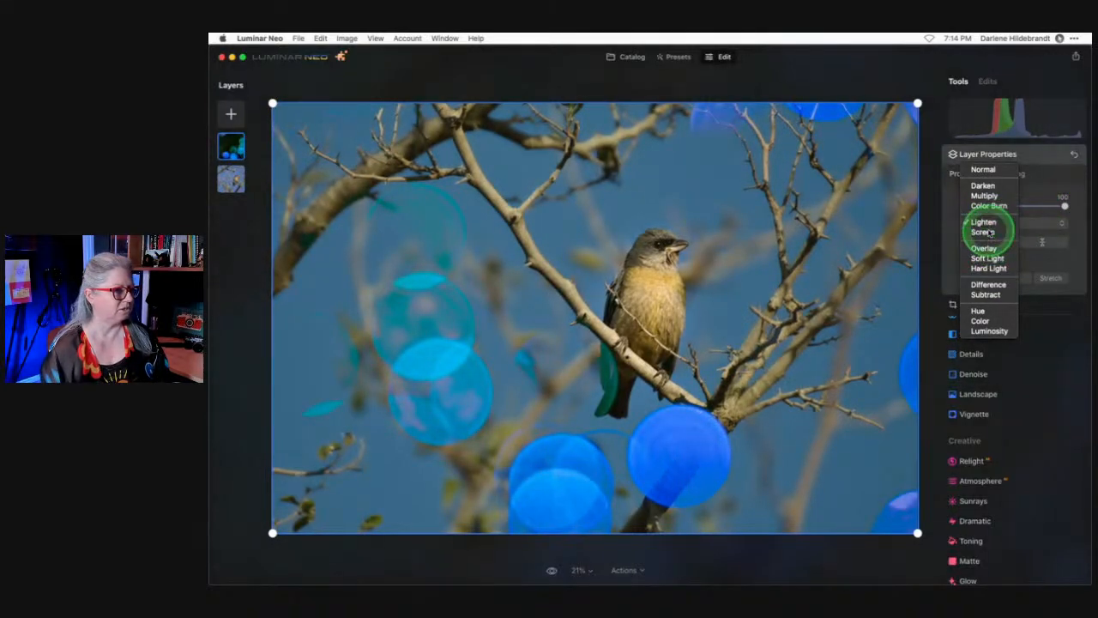
pyautogui.click(983, 231)
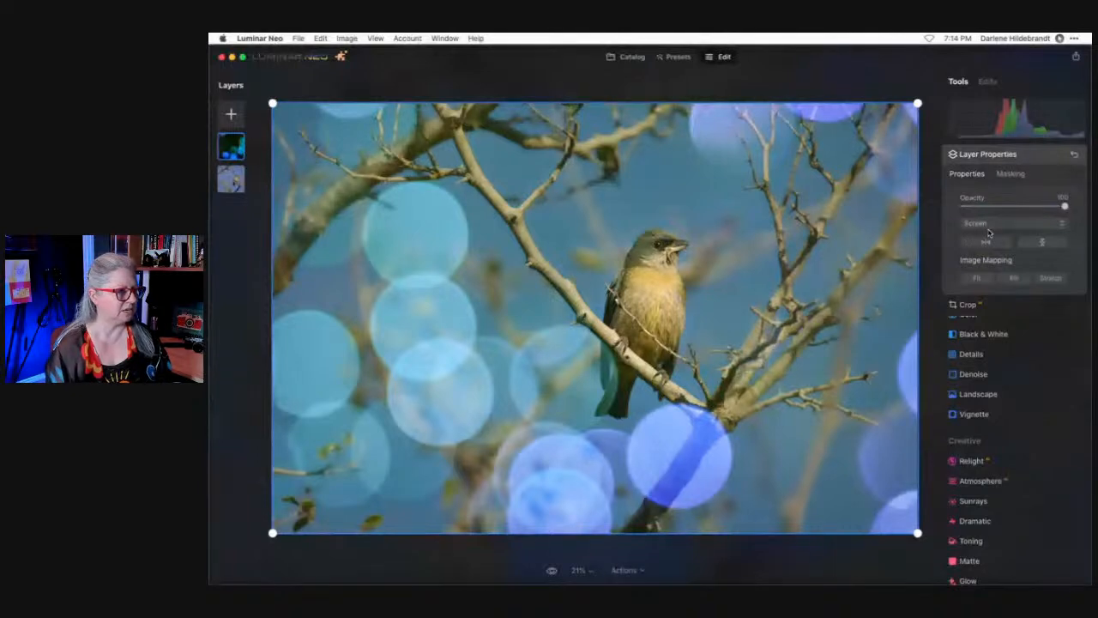
pyautogui.click(972, 225)
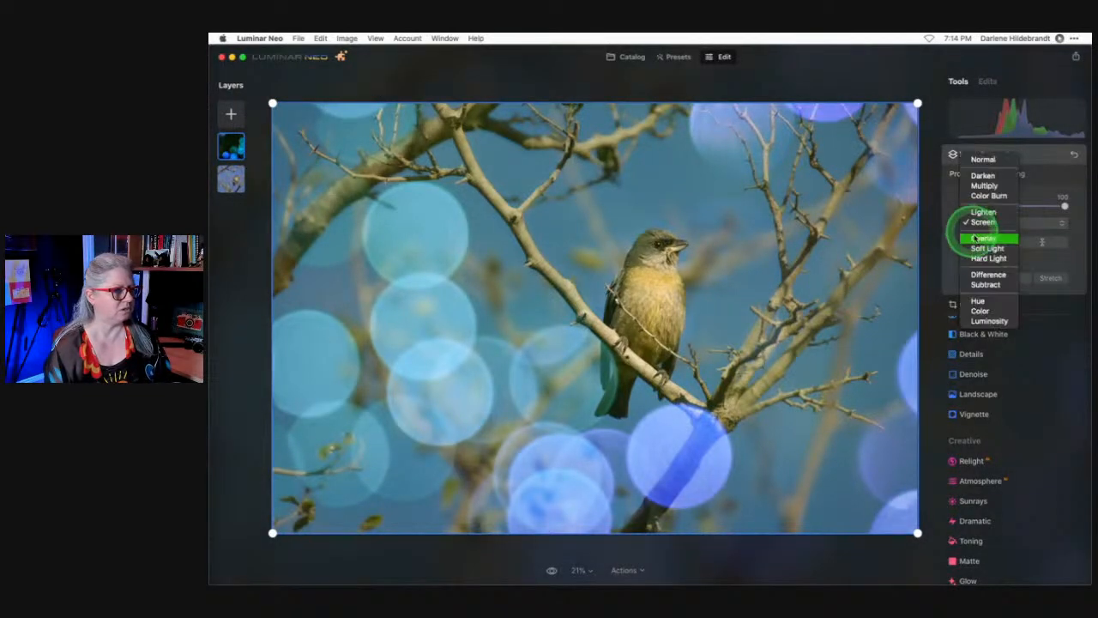
pyautogui.click(983, 239)
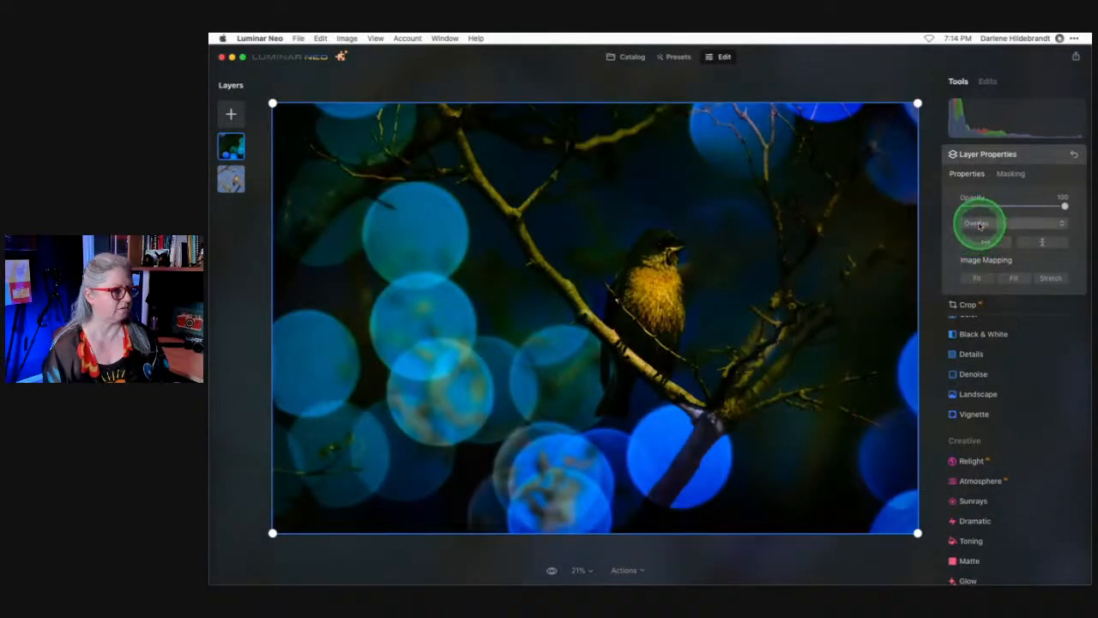
# Try Soft Light blending on the bokeh layer with its opacity lowered to 29.
pyautogui.click(980, 225)
pyautogui.click(986, 232)
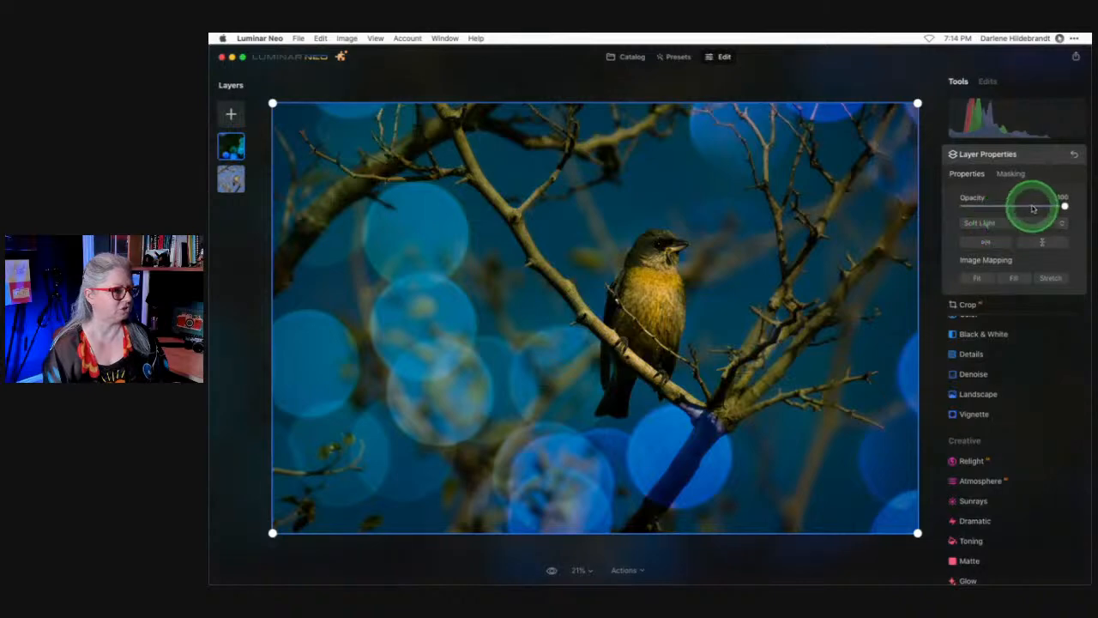
pyautogui.moveTo(1033, 208); pyautogui.dragTo(993, 205)
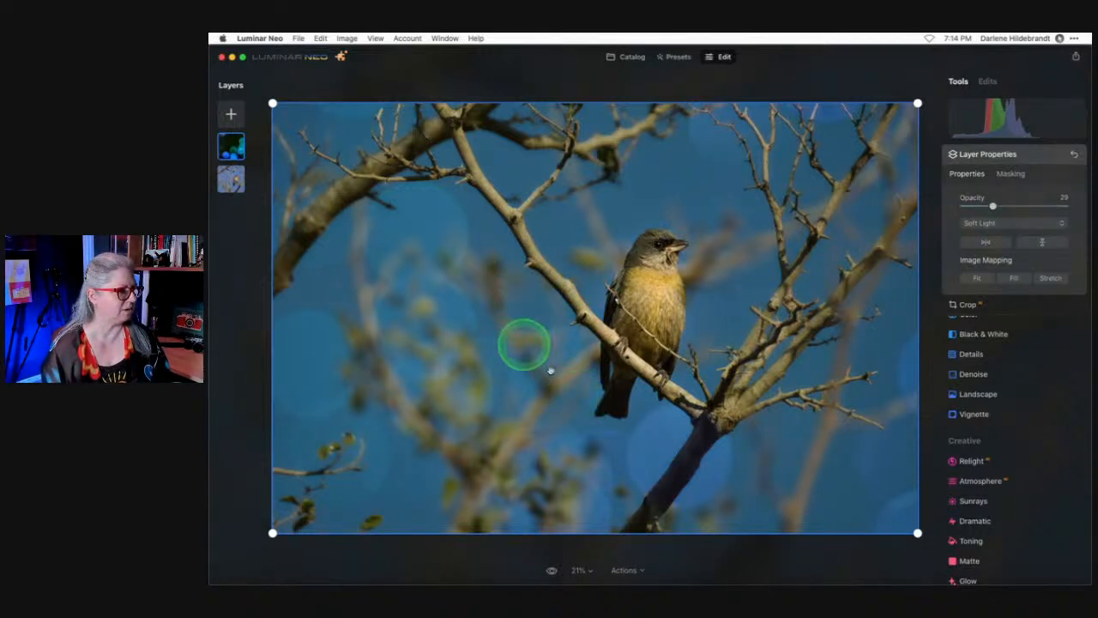
# Try Overlay blending on the bokeh layer with its opacity set to 30.
pyautogui.click(976, 223)
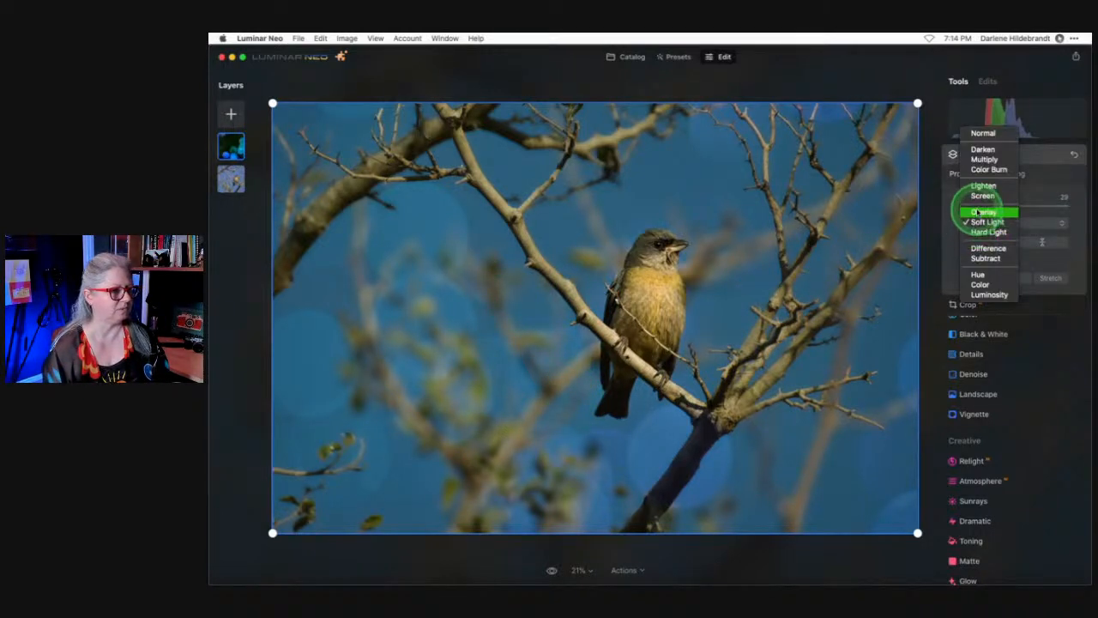
pyautogui.click(976, 212)
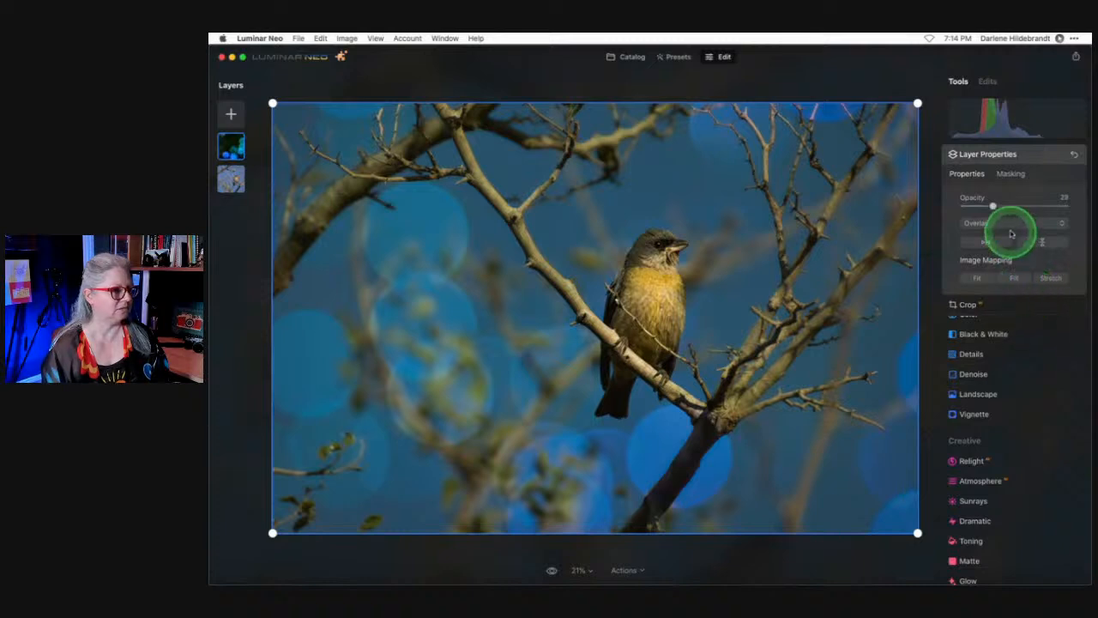
pyautogui.click(993, 208)
pyautogui.moveTo(997, 205)
pyautogui.mouseDown()
pyautogui.moveTo(977, 206)
pyautogui.moveTo(994, 206)
pyautogui.mouseUp()
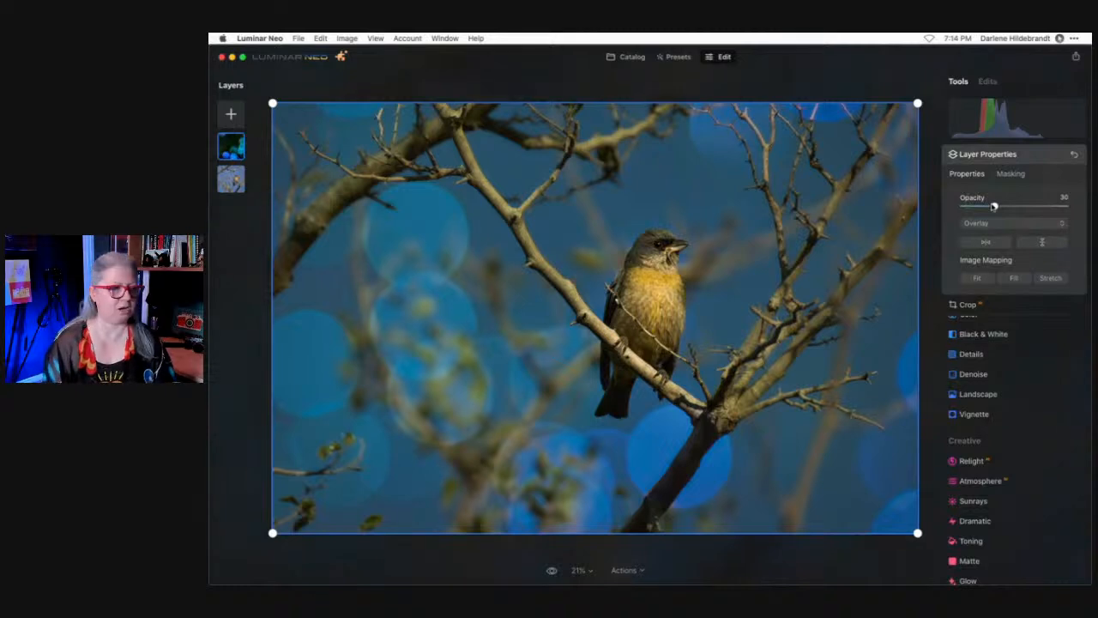
# Return the bokeh layer to Normal blending at 100 opacity and close its layer properties.
pyautogui.moveTo(994, 206); pyautogui.dragTo(986, 143)
pyautogui.click(987, 222)
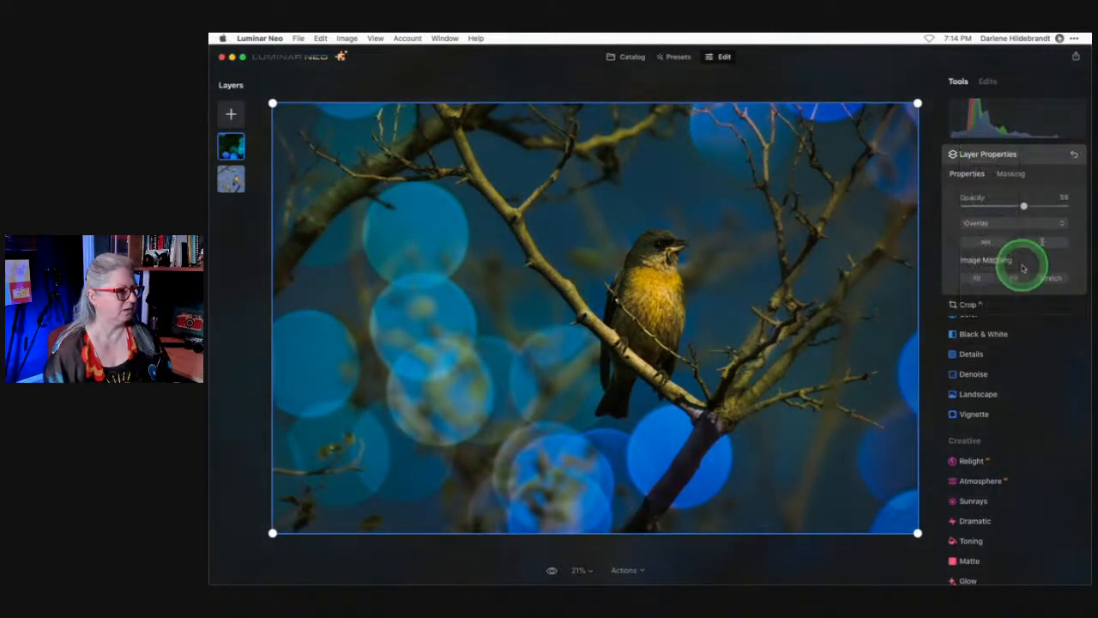
pyautogui.moveTo(1021, 206); pyautogui.dragTo(1071, 206)
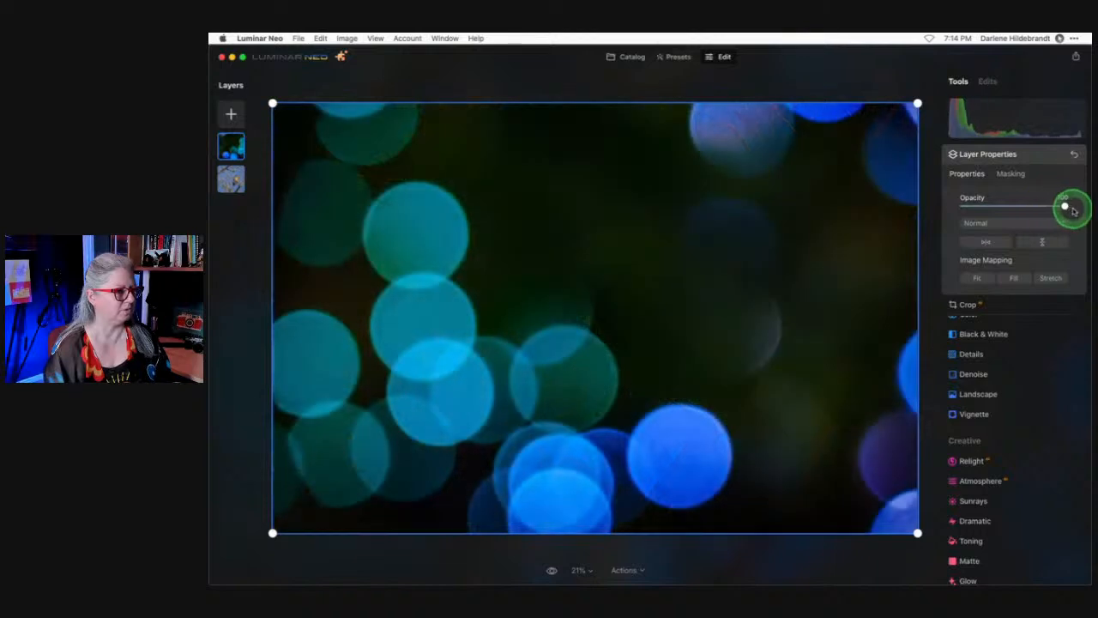
pyautogui.click(965, 463)
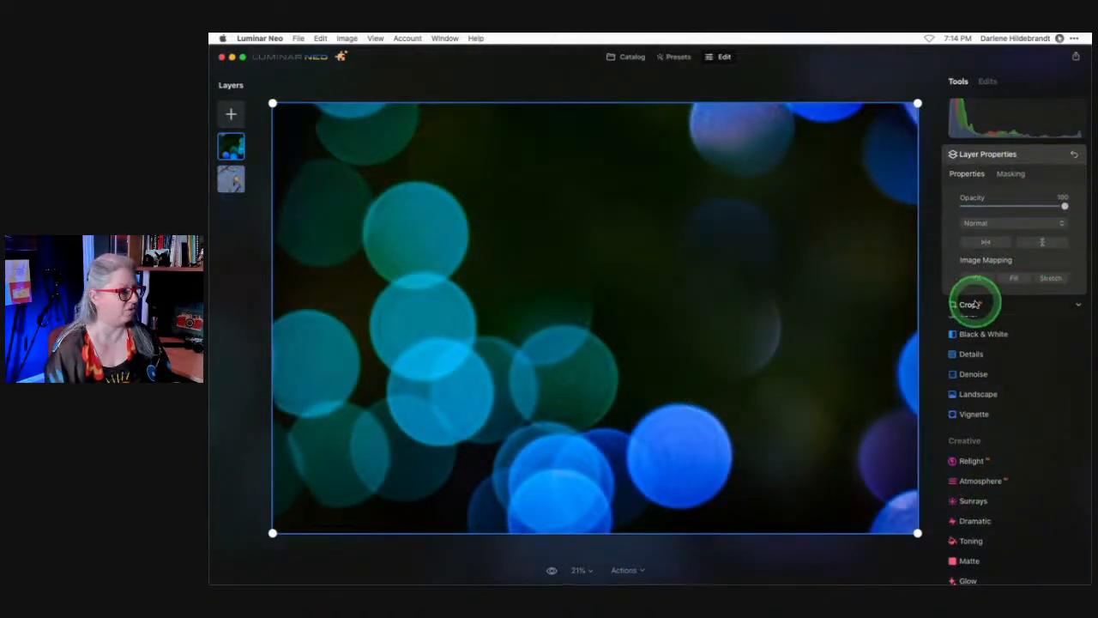
pyautogui.click(1041, 158)
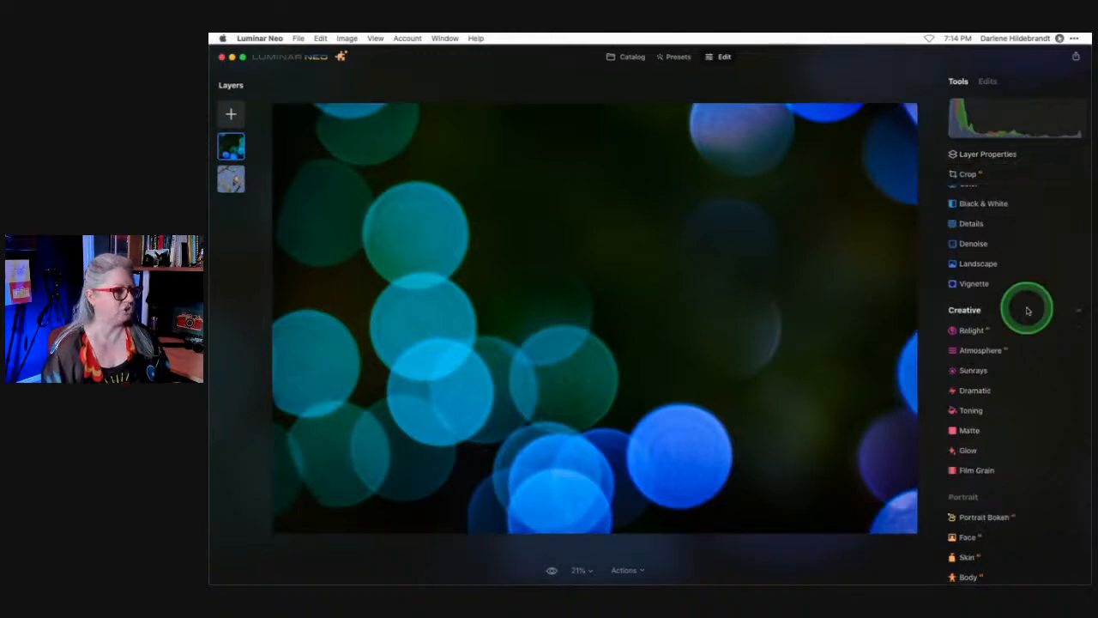
# Set the bokeh layer's Hue Shift to 45 in the Color tool, turning the circles blue and purple, and close the tool.
pyautogui.scroll(2, 1027, 308)
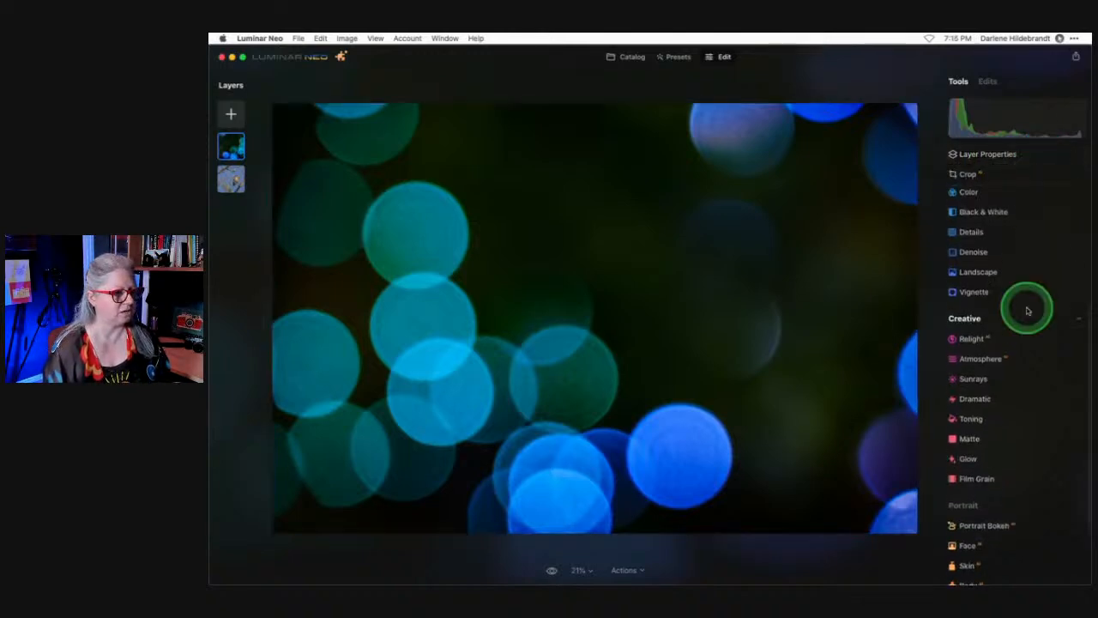
pyautogui.click(986, 203)
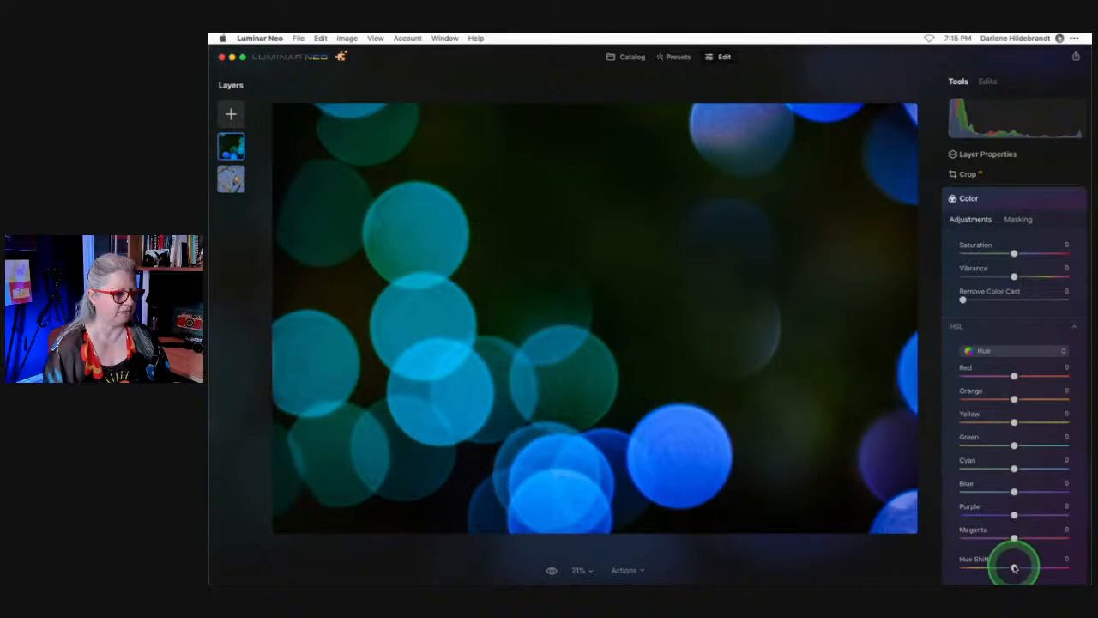
pyautogui.moveTo(1014, 567)
pyautogui.mouseDown()
pyautogui.moveTo(1034, 566)
pyautogui.moveTo(956, 560)
pyautogui.moveTo(1029, 560)
pyautogui.mouseUp()
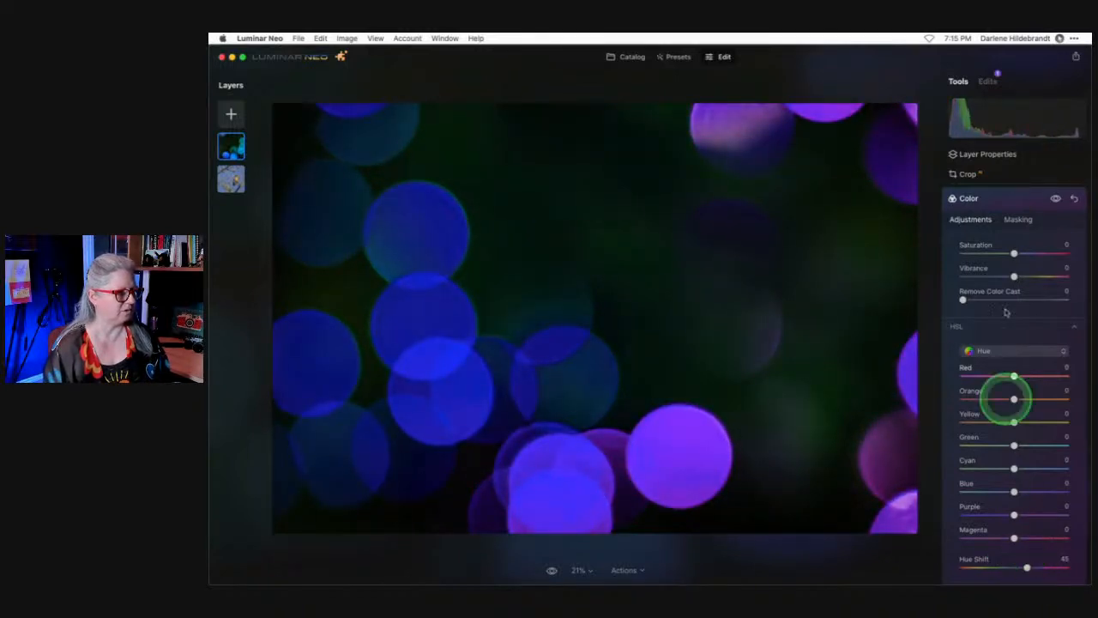
pyautogui.click(1002, 197)
# Blend the recoloured bokeh layer in Overlay mode and lower its opacity to about 33.
pyautogui.click(1011, 157)
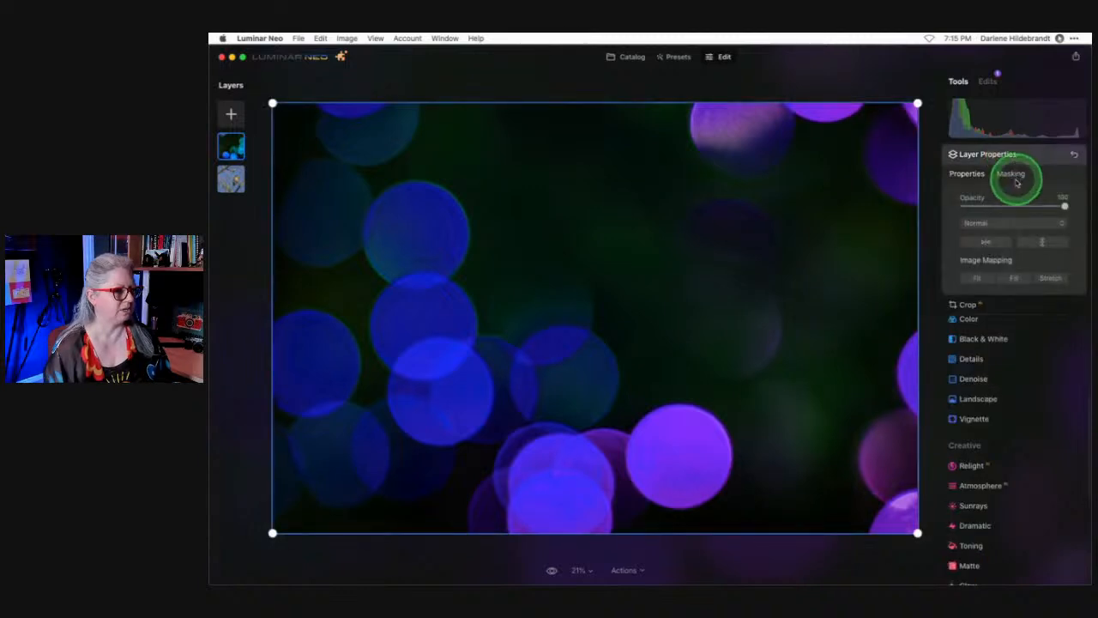
pyautogui.click(987, 222)
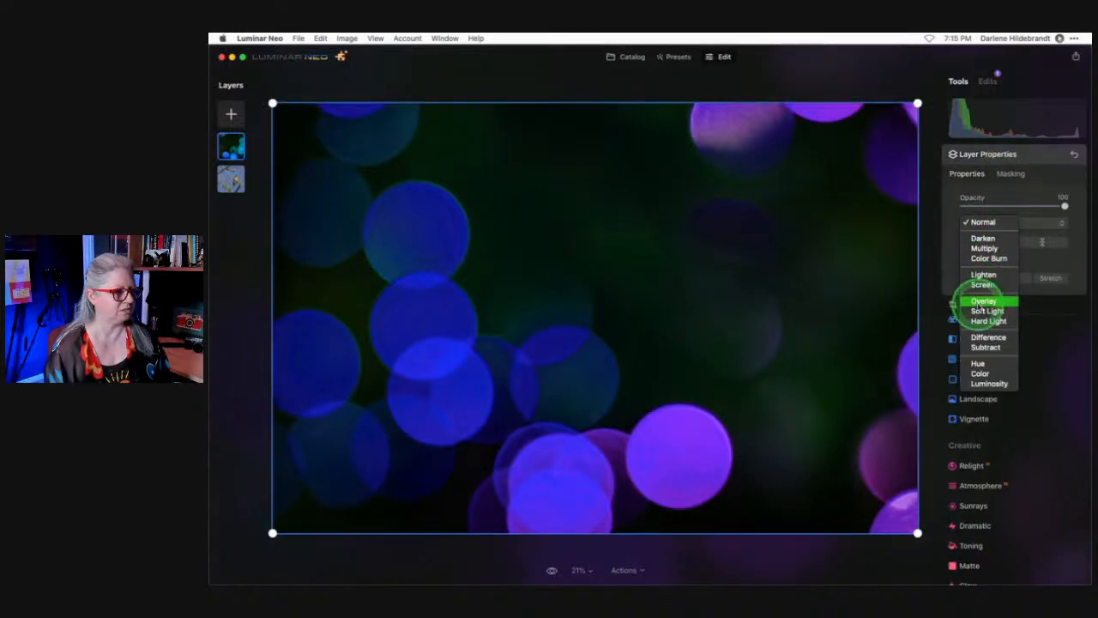
pyautogui.click(982, 301)
pyautogui.click(1001, 208)
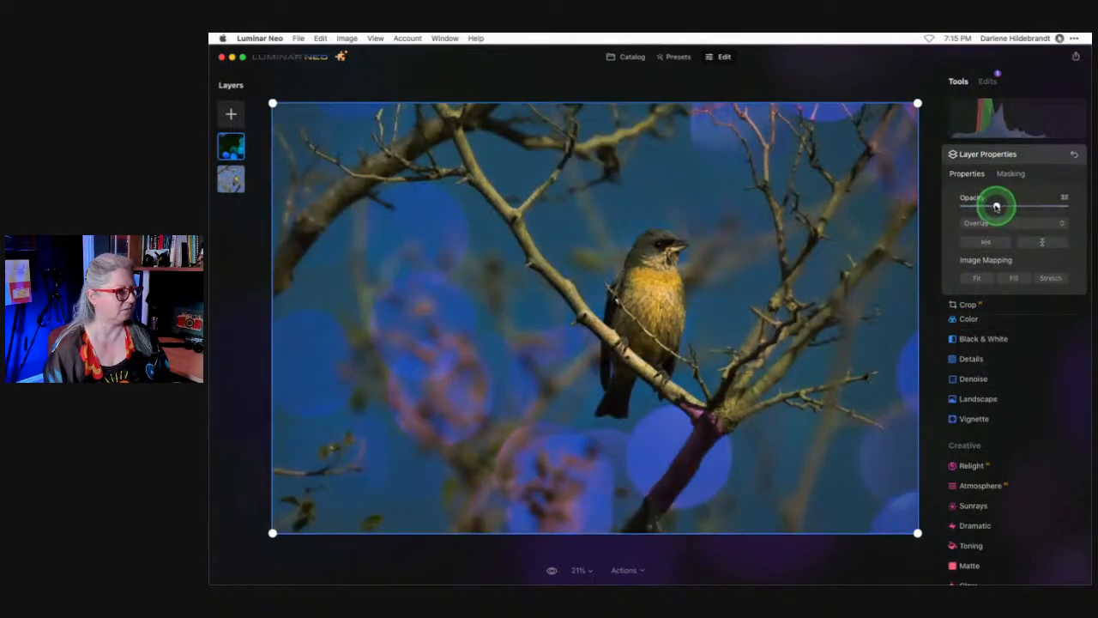
# Reopen the bokeh layer's Color edit and try a Hue Shift of 74 with Saturation at -27.
pyautogui.click(987, 80)
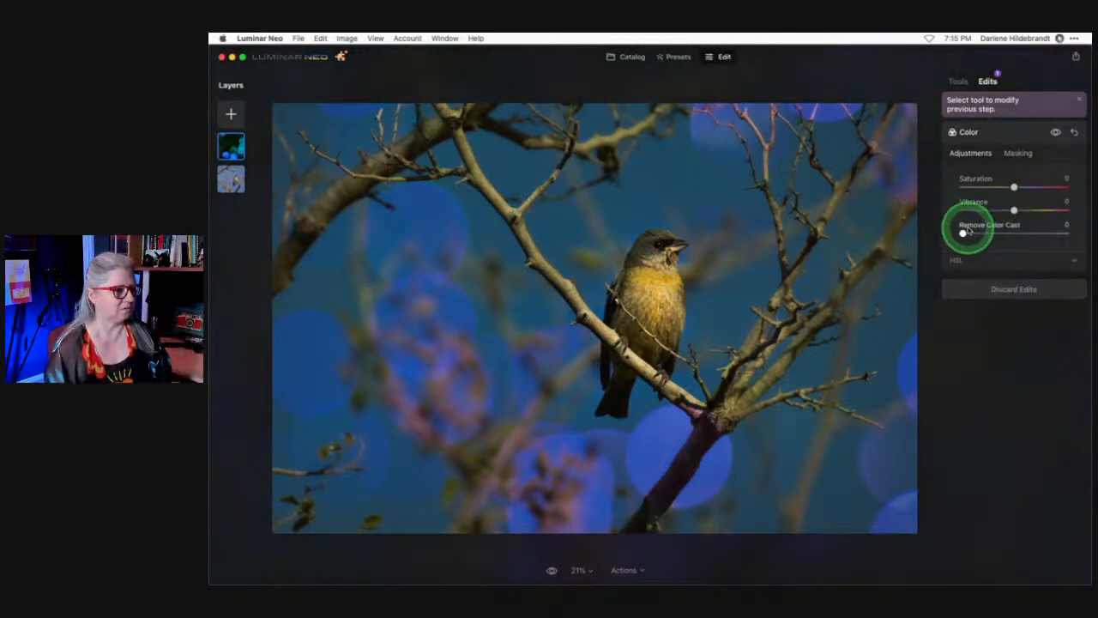
pyautogui.click(967, 257)
pyautogui.moveTo(1034, 502)
pyautogui.mouseDown()
pyautogui.moveTo(935, 501)
pyautogui.moveTo(1059, 498)
pyautogui.moveTo(1036, 500)
pyautogui.mouseUp()
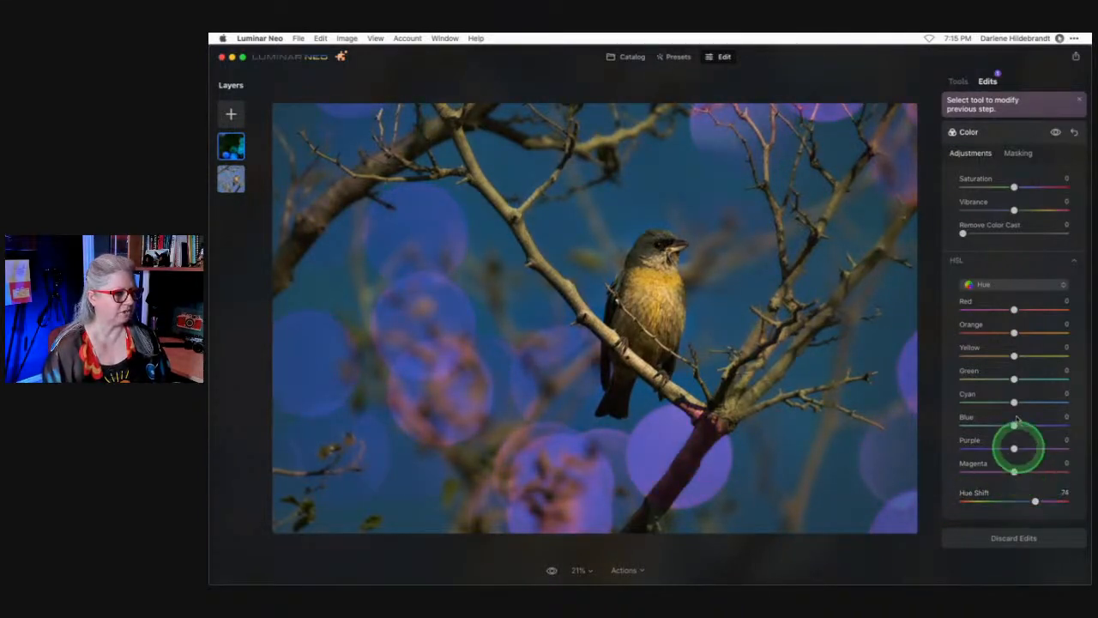
pyautogui.click(1014, 187)
pyautogui.moveTo(1014, 187); pyautogui.dragTo(1007, 187)
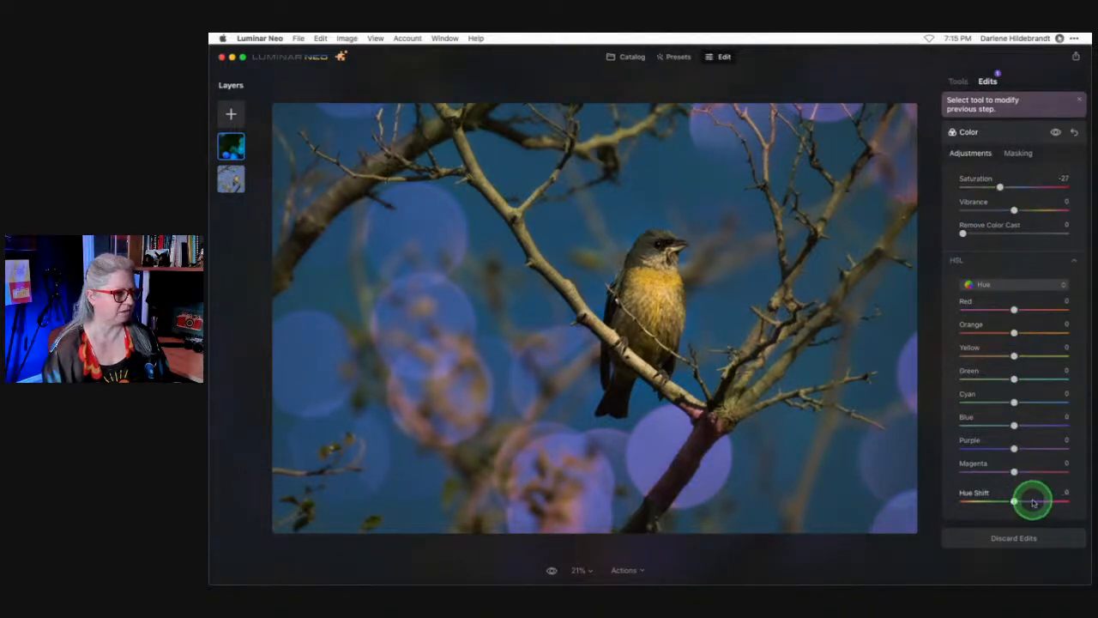
# Reset the bokeh layer's Hue Shift to 0, set its Saturation to -100, and close the Color edit.
pyautogui.doubleClick(1031, 500)
pyautogui.moveTo(999, 187); pyautogui.dragTo(933, 184)
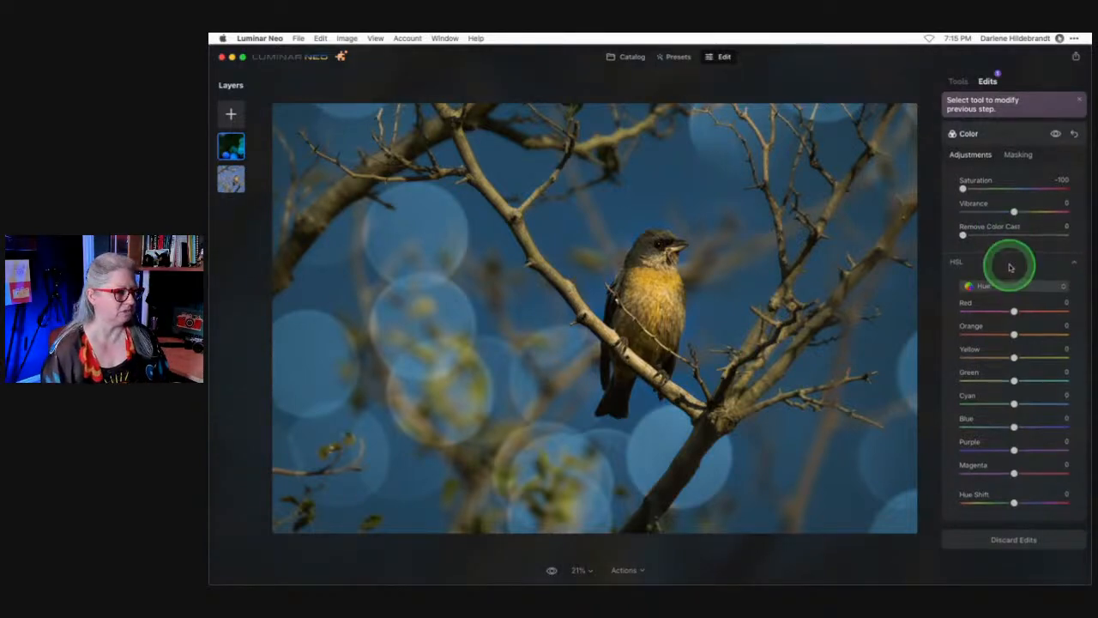
pyautogui.moveTo(972, 189); pyautogui.dragTo(917, 189)
pyautogui.moveTo(1007, 194); pyautogui.dragTo(826, 200)
pyautogui.click(999, 133)
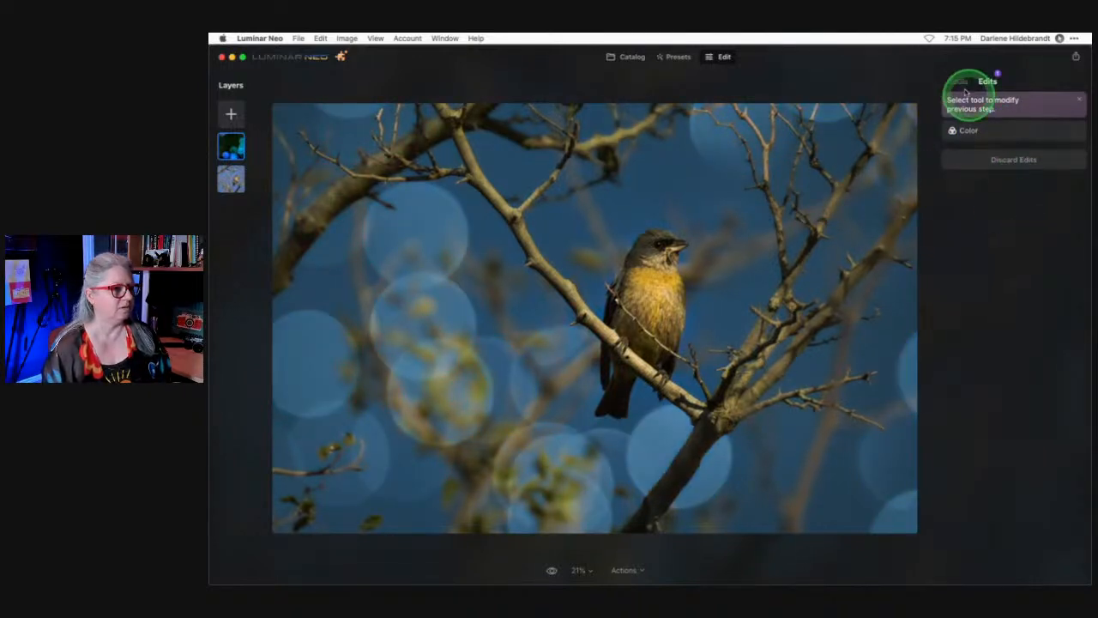
pyautogui.click(1006, 287)
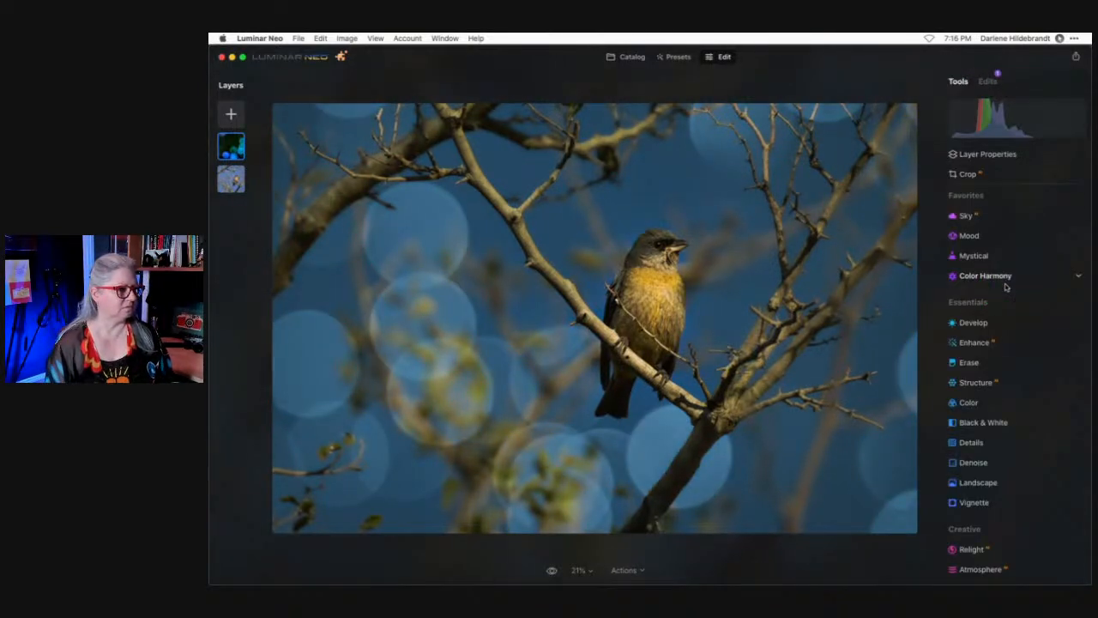
# Lower the desaturated bokeh layer's opacity to 23 and close its layer properties.
pyautogui.click(988, 155)
pyautogui.moveTo(1017, 200); pyautogui.dragTo(984, 204)
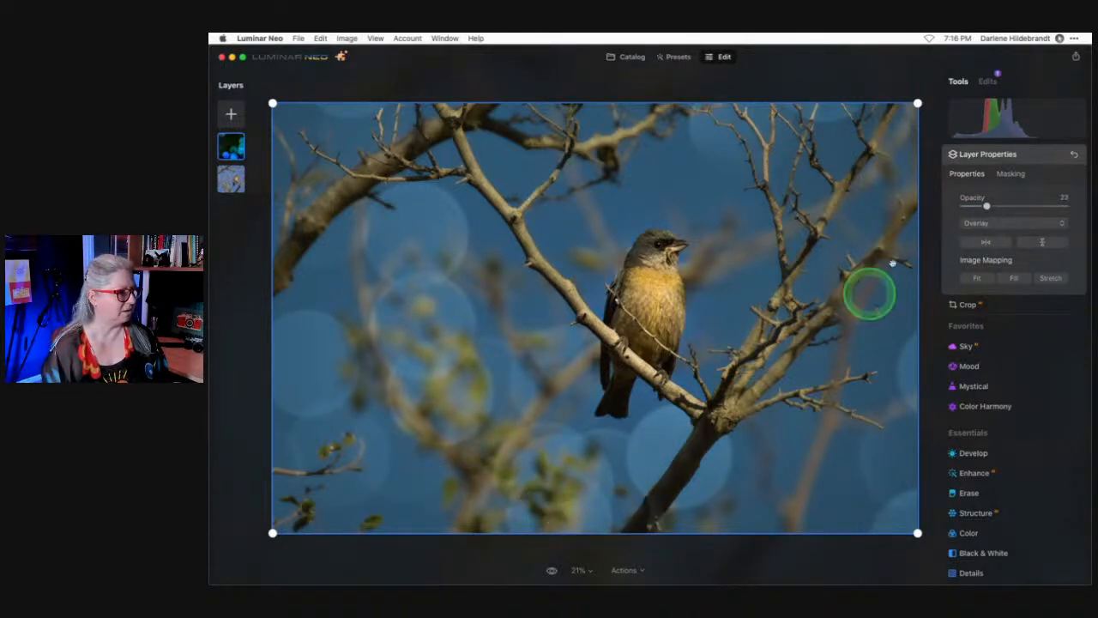
pyautogui.click(1036, 152)
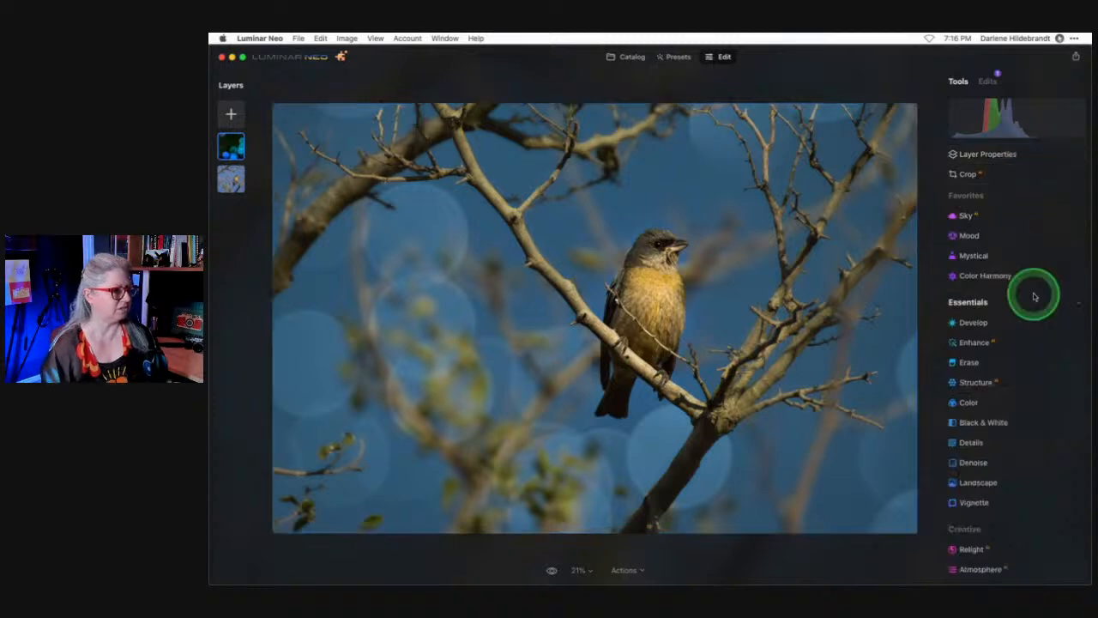
# Compare the bird photo's original with the edited version several times.
pyautogui.press('\\')
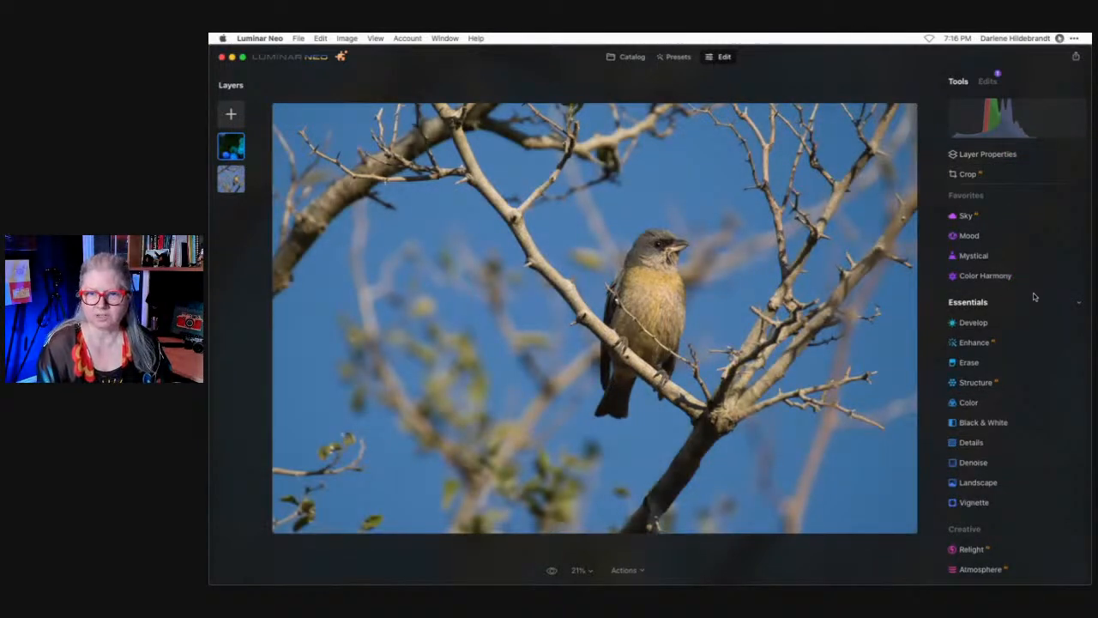
pyautogui.press('\\')
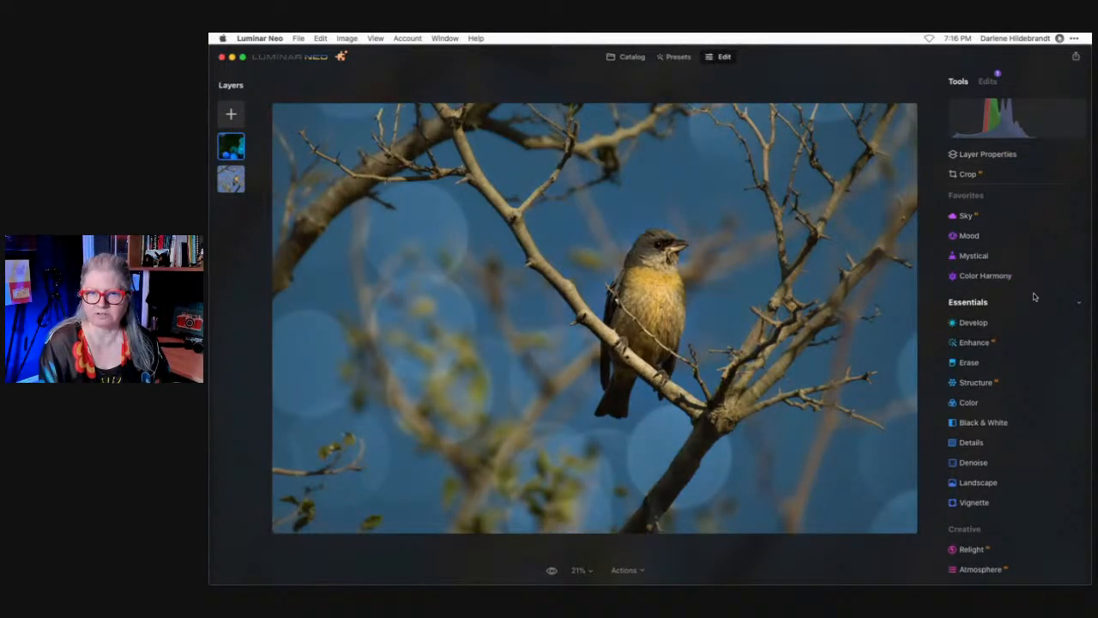
pyautogui.press('\\')
pyautogui.press('\\')
pyautogui.press('\\')
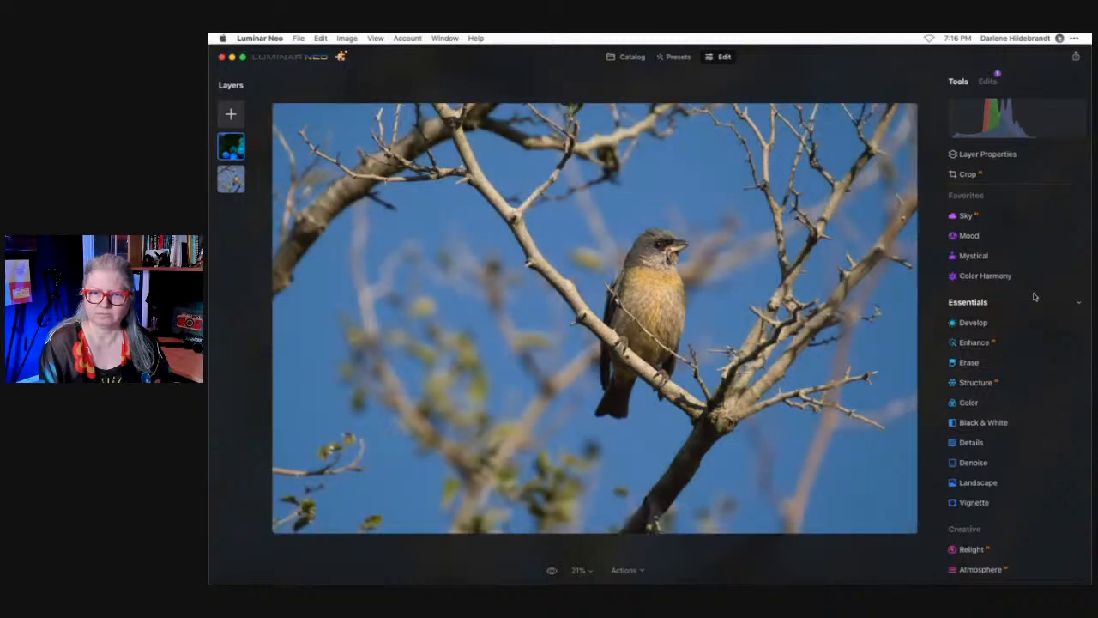
pyautogui.press('\\')
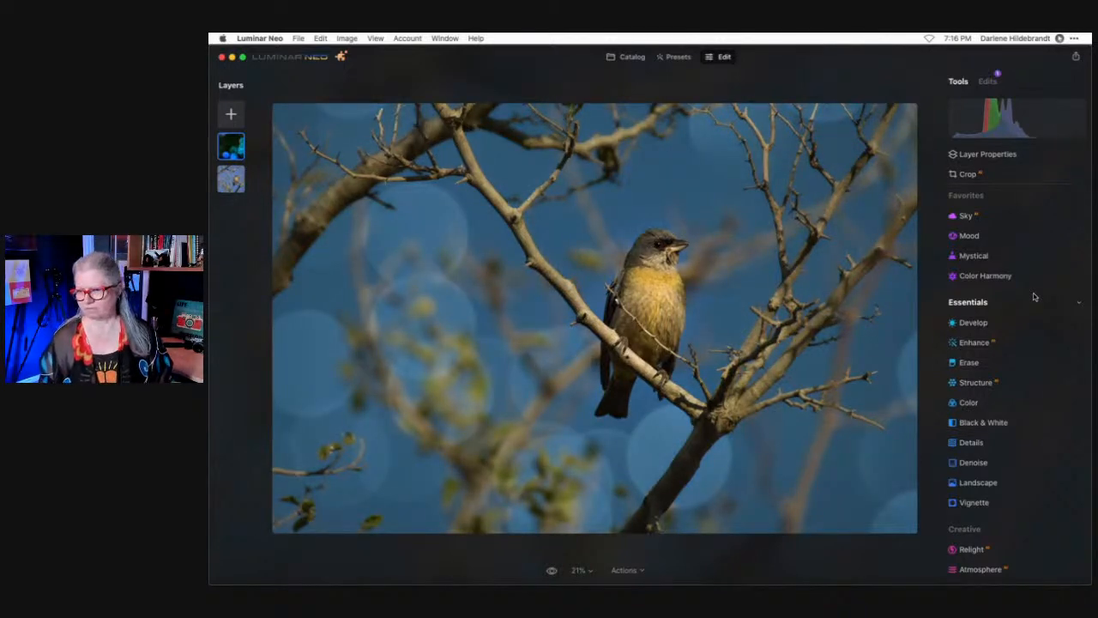
pyautogui.click(1033, 297)
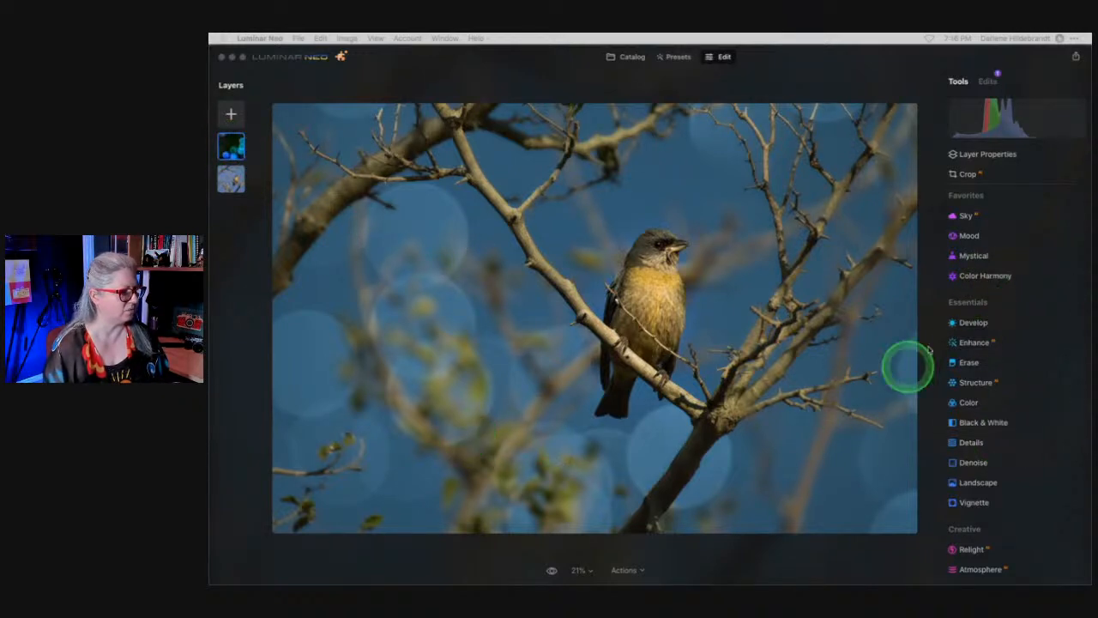
# Apply the Mystical effect to the bokeh layer with its Amount a little above 70, and close the tool.
pyautogui.click(978, 256)
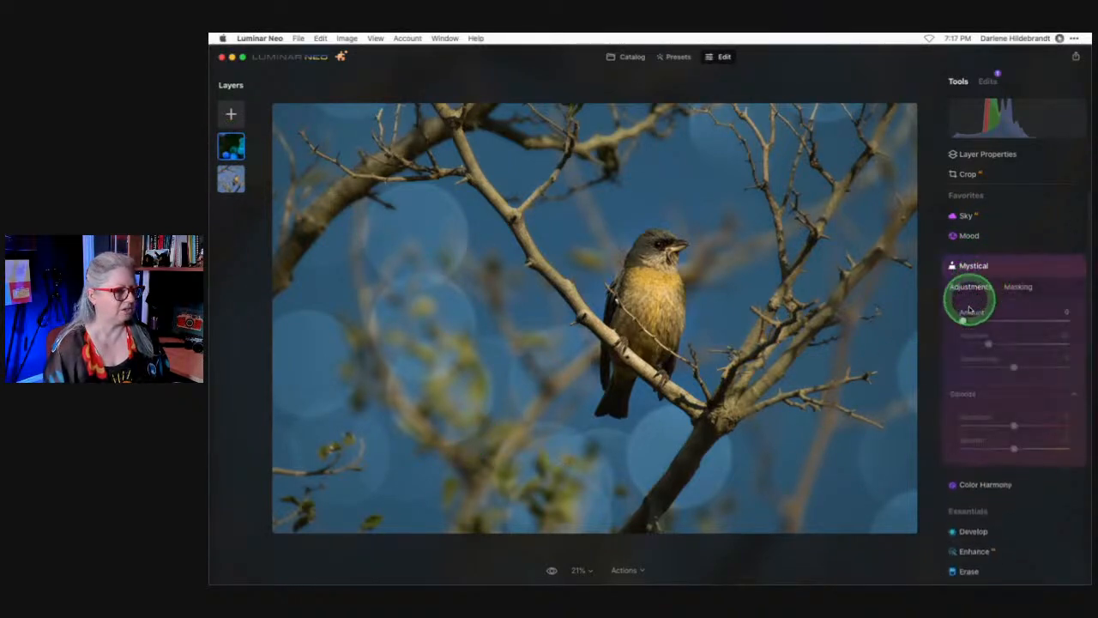
pyautogui.moveTo(969, 311); pyautogui.dragTo(1065, 320)
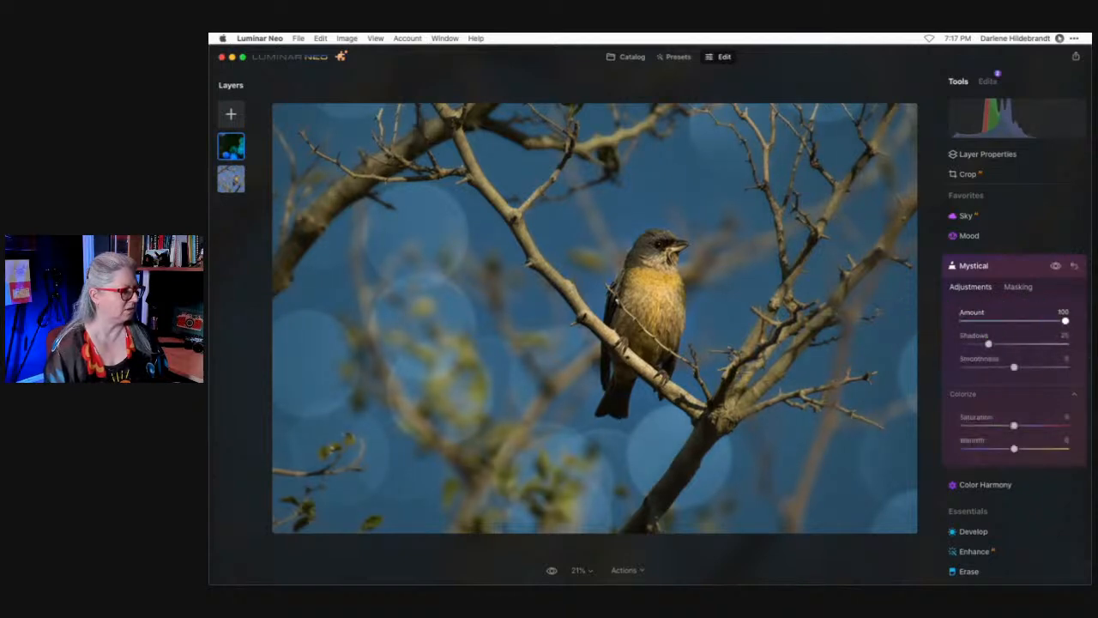
pyautogui.moveTo(825, 312); pyautogui.dragTo(806, 314)
pyautogui.click(1034, 318)
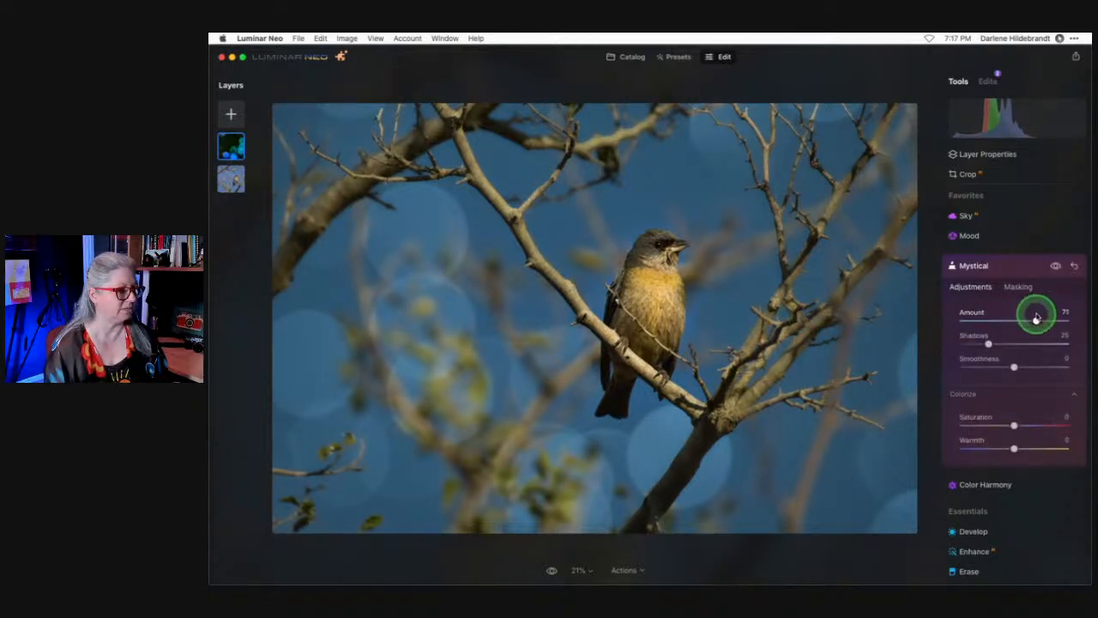
pyautogui.moveTo(1042, 320); pyautogui.dragTo(1041, 320)
pyautogui.click(1017, 270)
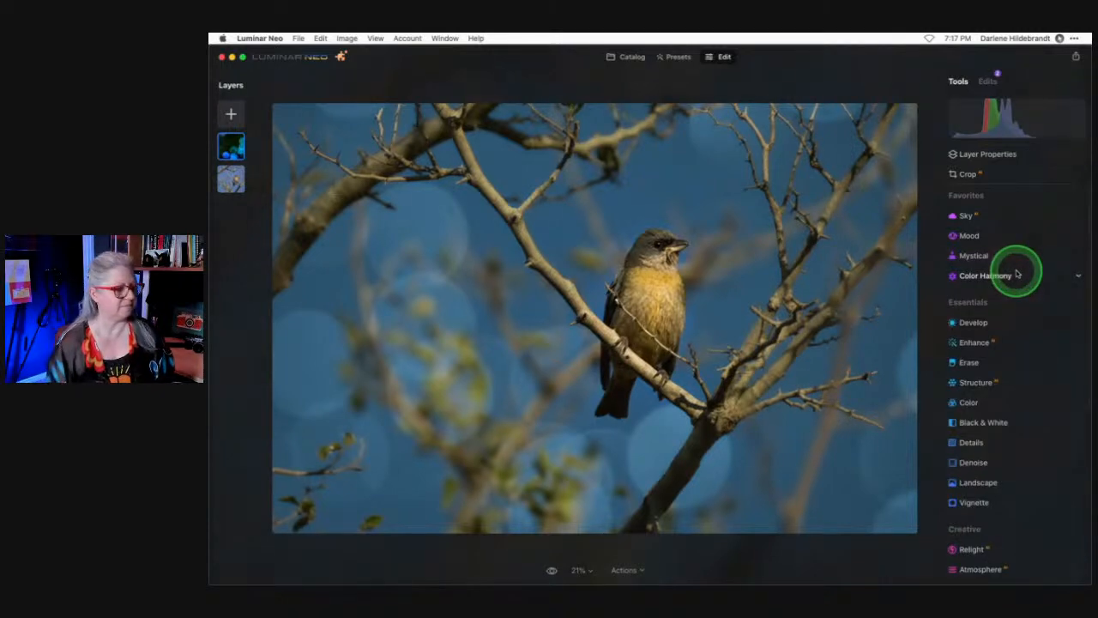
# Add the red and pink bokeh picture from My Images as a new layer over the bird photo.
pyautogui.click(231, 113)
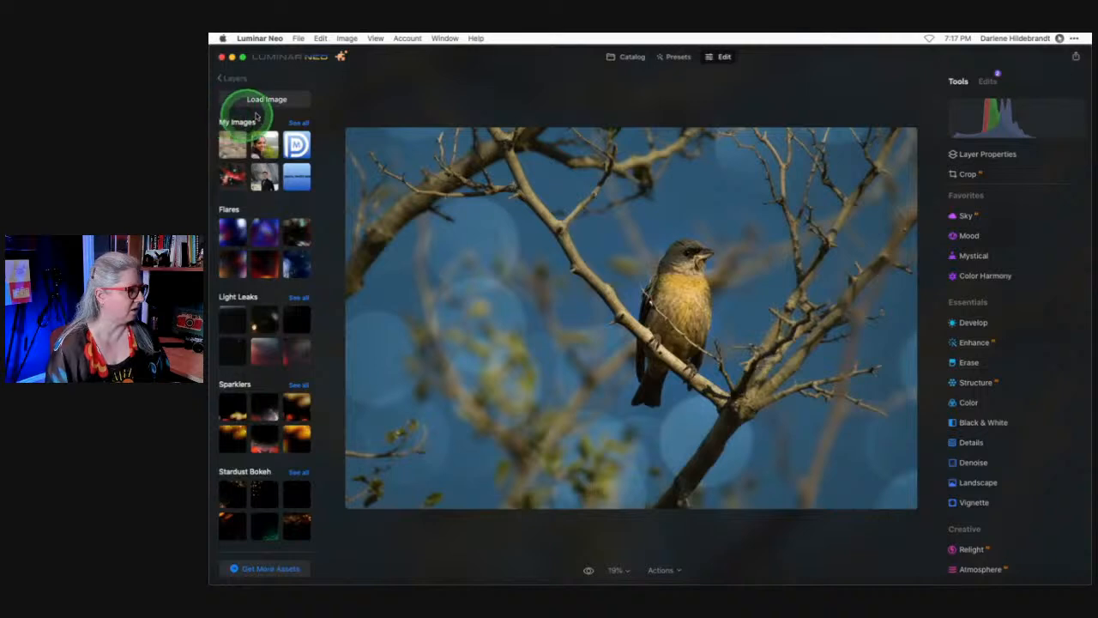
pyautogui.click(299, 122)
pyautogui.click(277, 398)
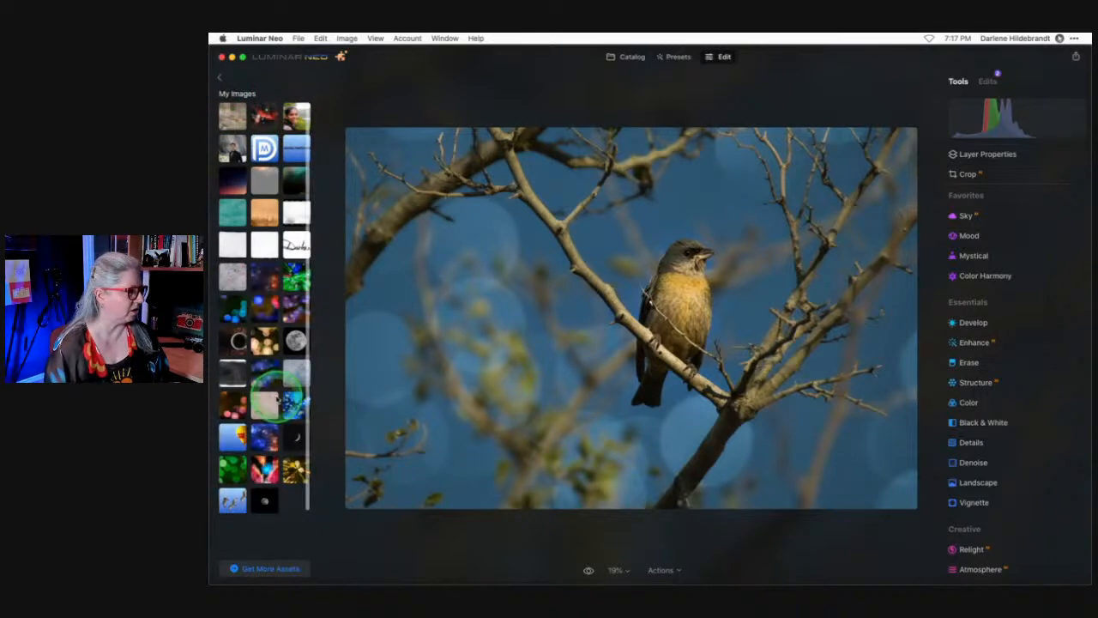
pyautogui.click(228, 406)
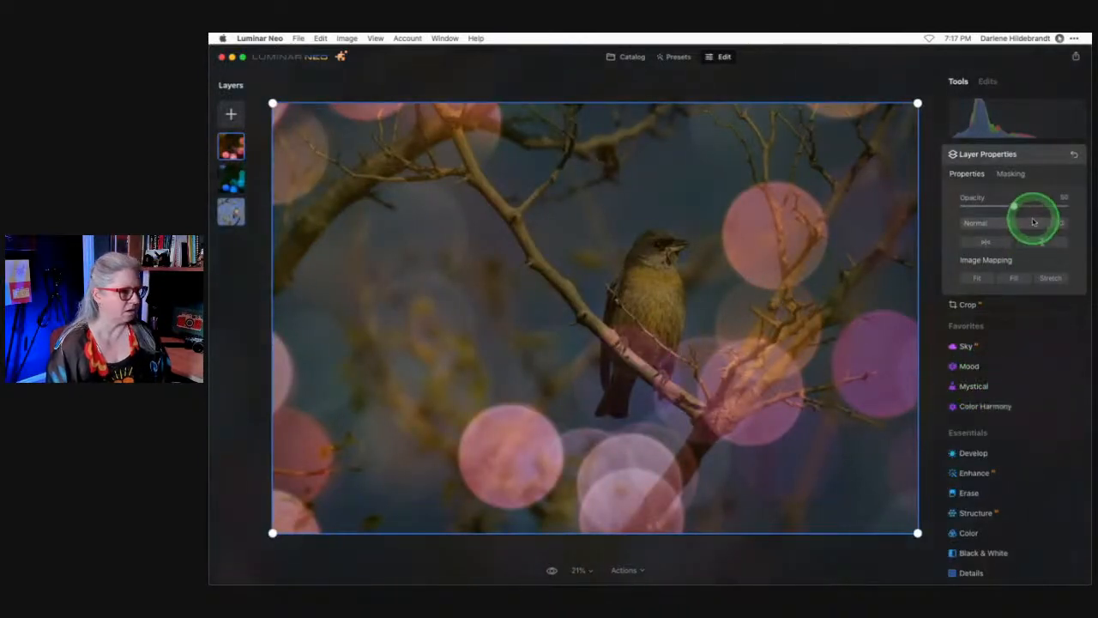
# Try horizontal and vertical flips on the new pink bokeh layer, and try Overlay blending.
pyautogui.click(987, 242)
pyautogui.click(987, 244)
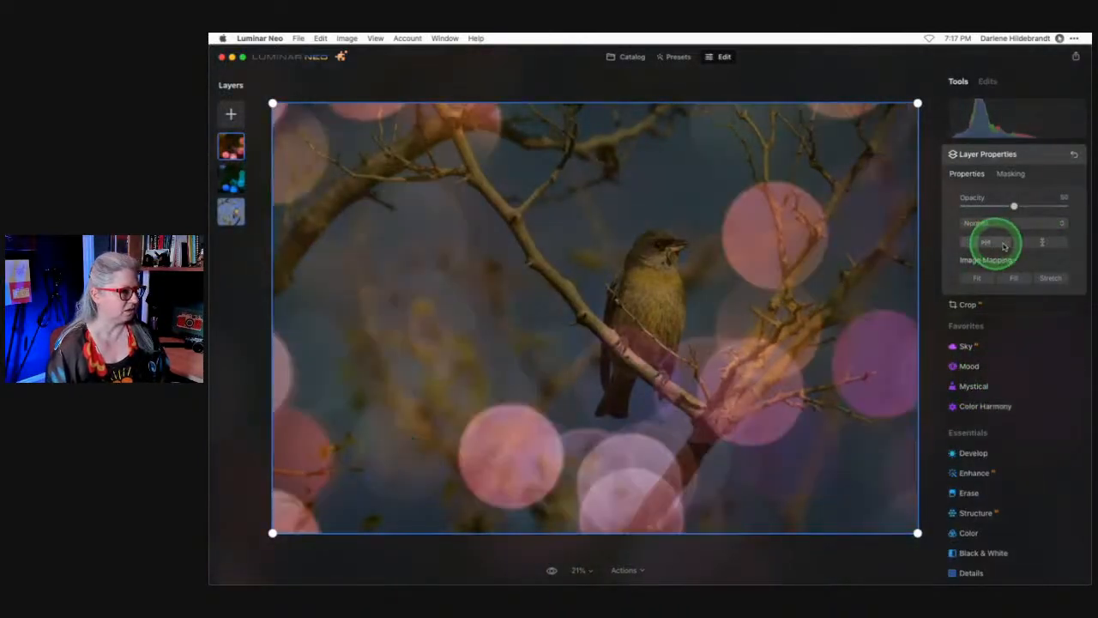
pyautogui.click(1053, 244)
pyautogui.click(1053, 244)
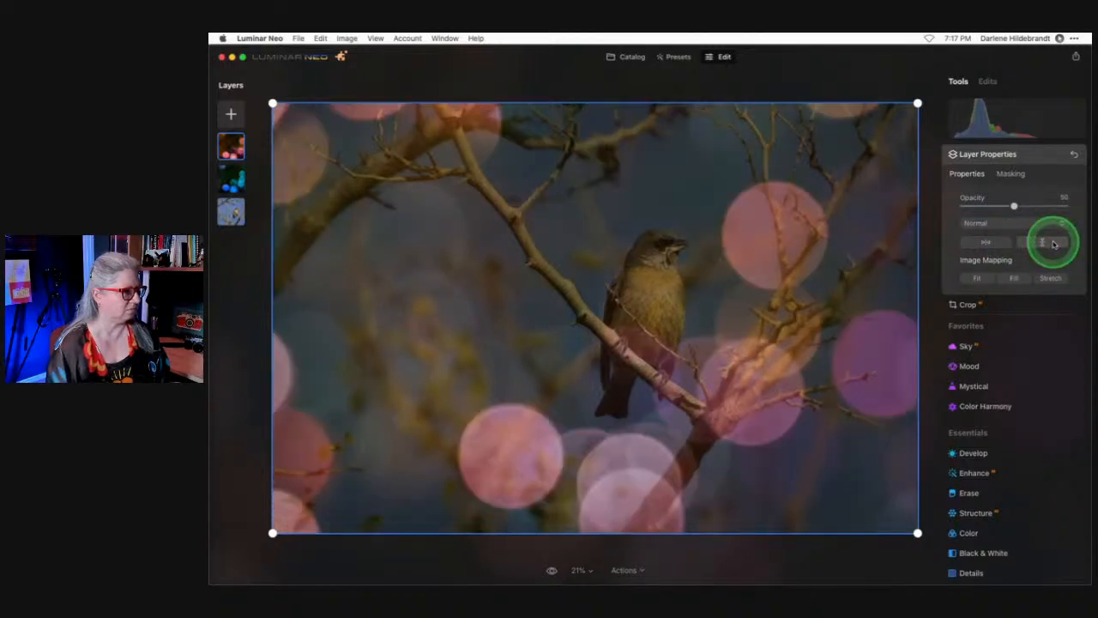
pyautogui.click(987, 222)
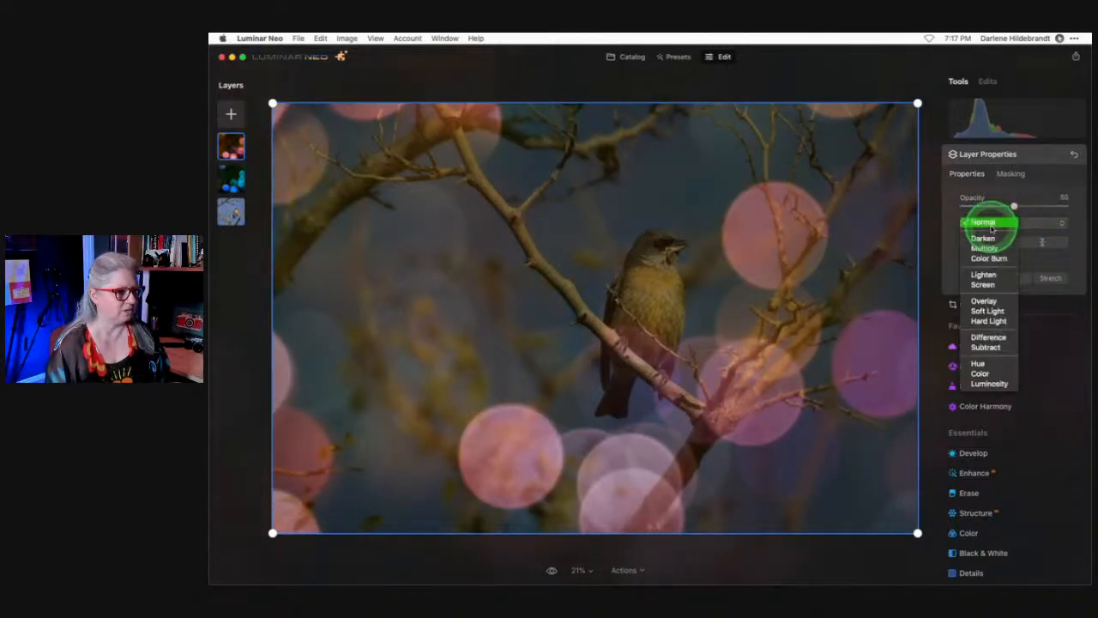
pyautogui.click(983, 302)
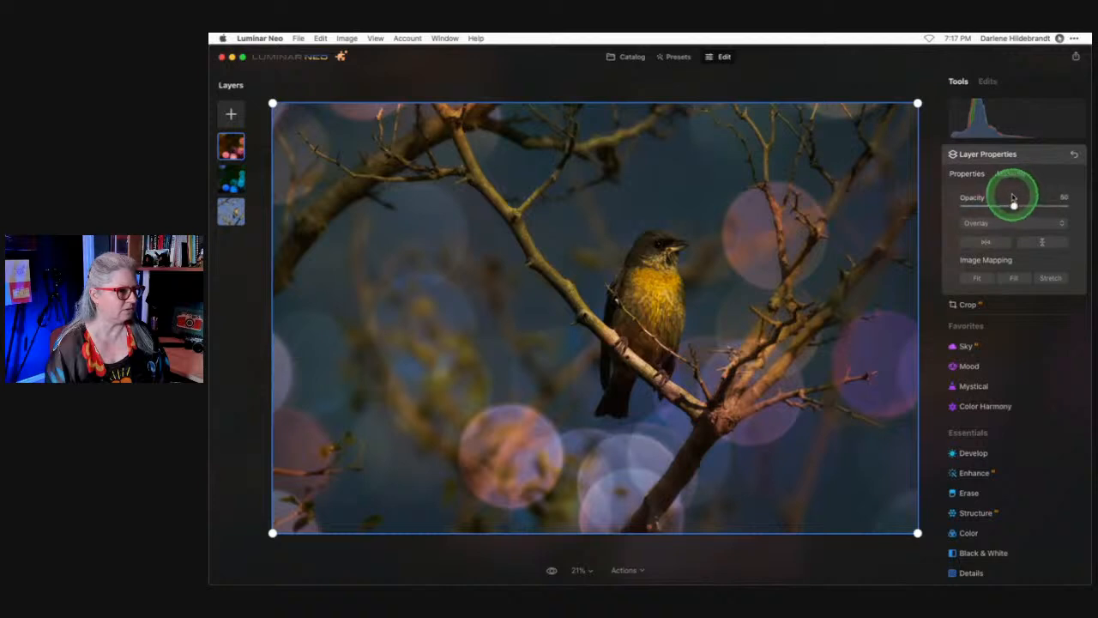
# Switch the pink bokeh layer to Screen blending and lower its opacity to 23.
pyautogui.click(976, 224)
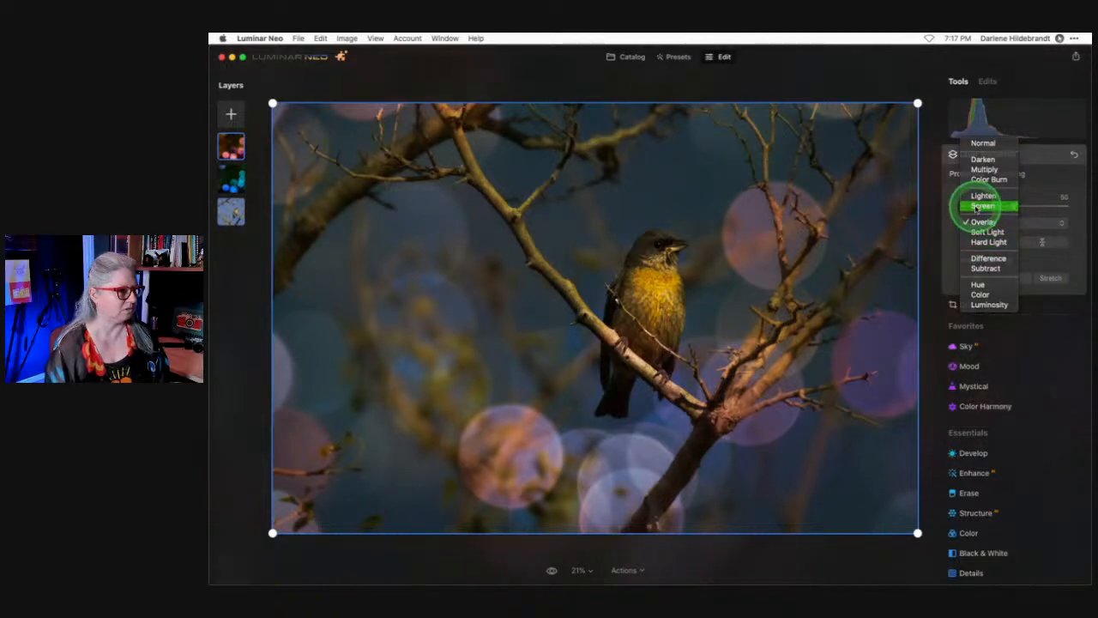
pyautogui.click(977, 212)
pyautogui.moveTo(1009, 206); pyautogui.dragTo(986, 206)
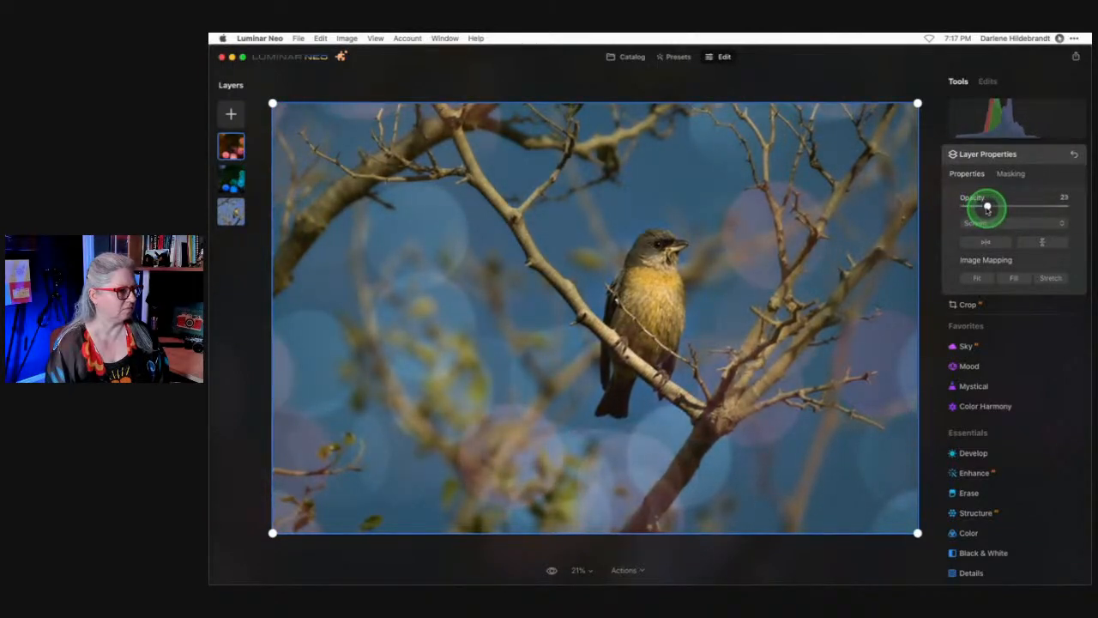
# Flip the pink bokeh layer horizontally and vertically, lower its opacity to 10, and close its layer properties.
pyautogui.click(985, 241)
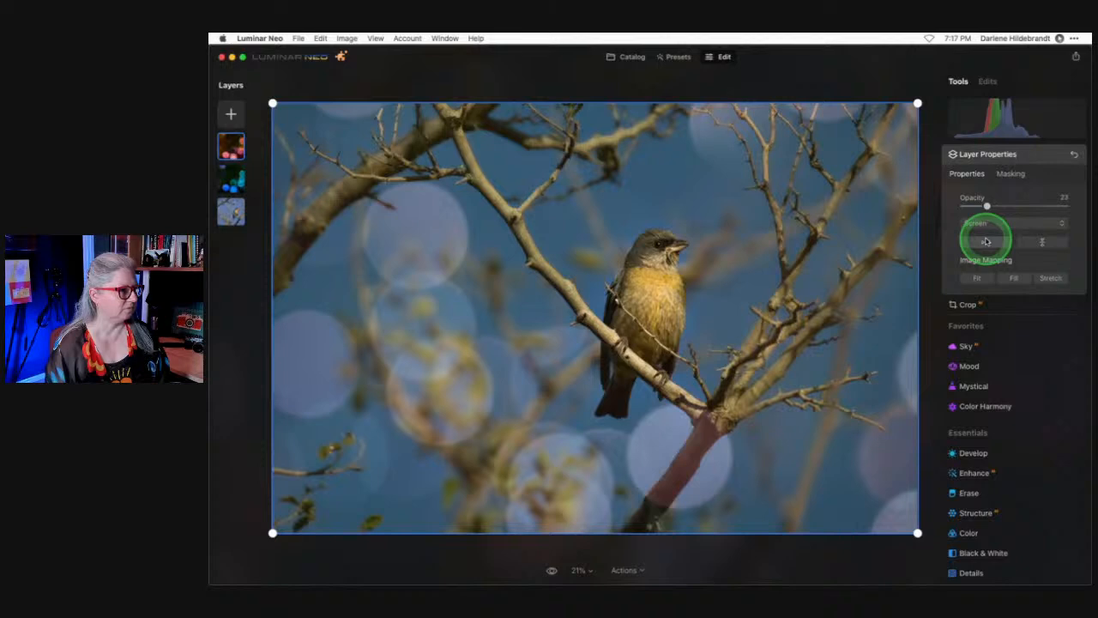
pyautogui.click(986, 241)
pyautogui.click(985, 241)
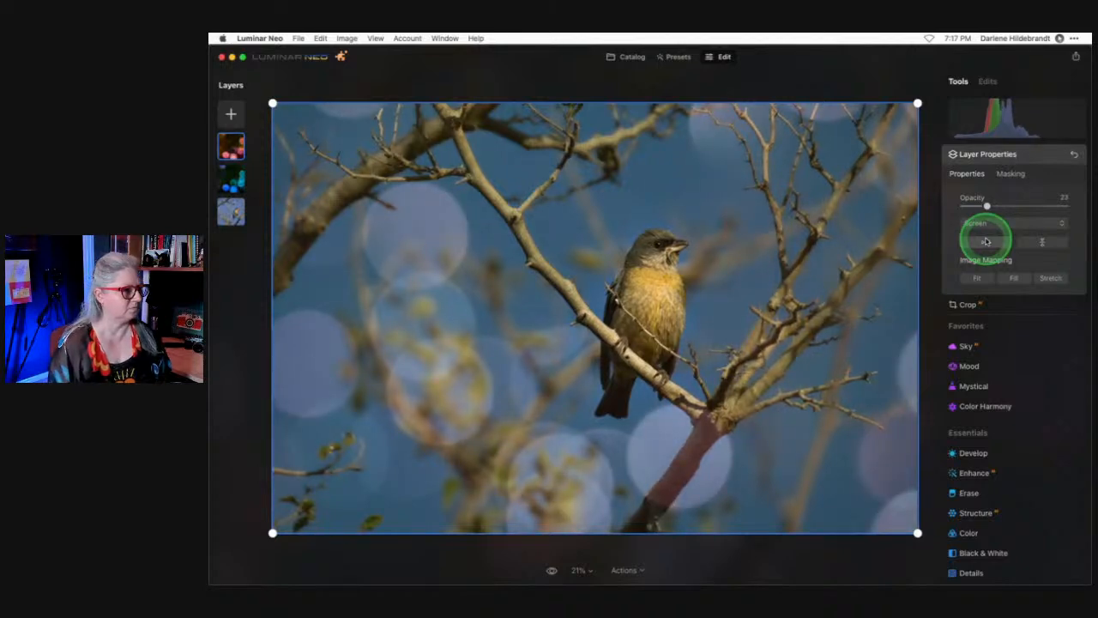
pyautogui.click(1043, 245)
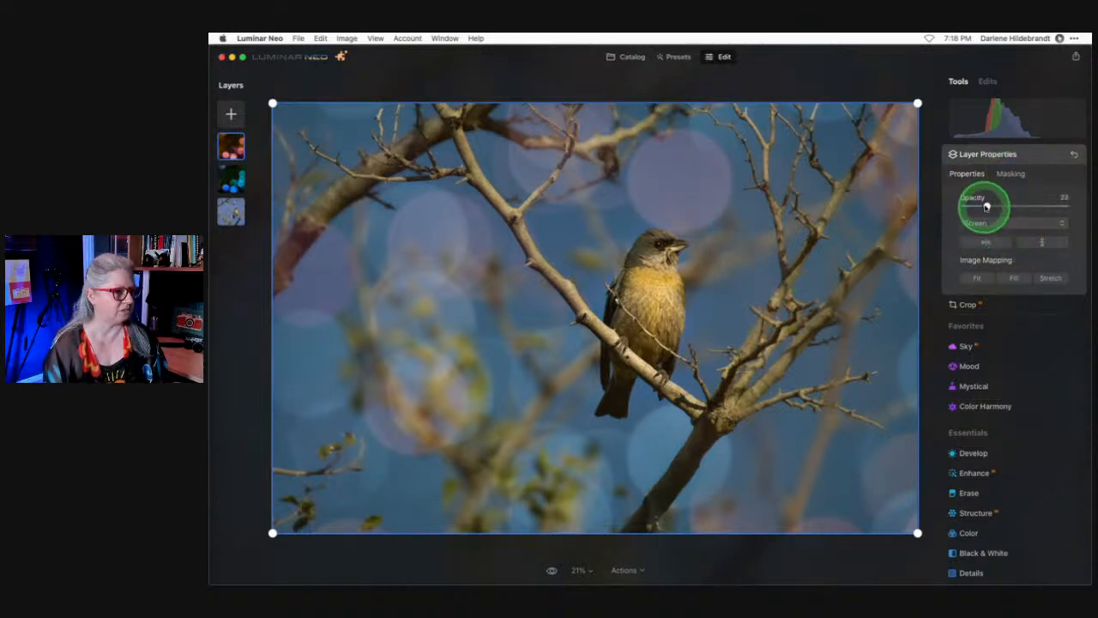
pyautogui.moveTo(984, 207); pyautogui.dragTo(971, 203)
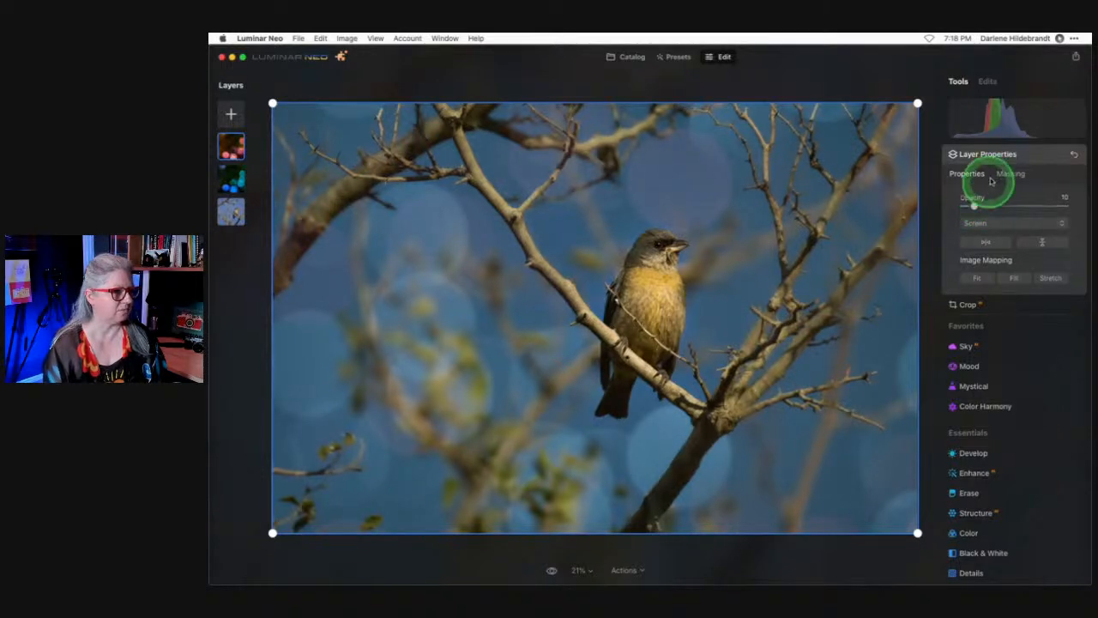
pyautogui.click(1028, 162)
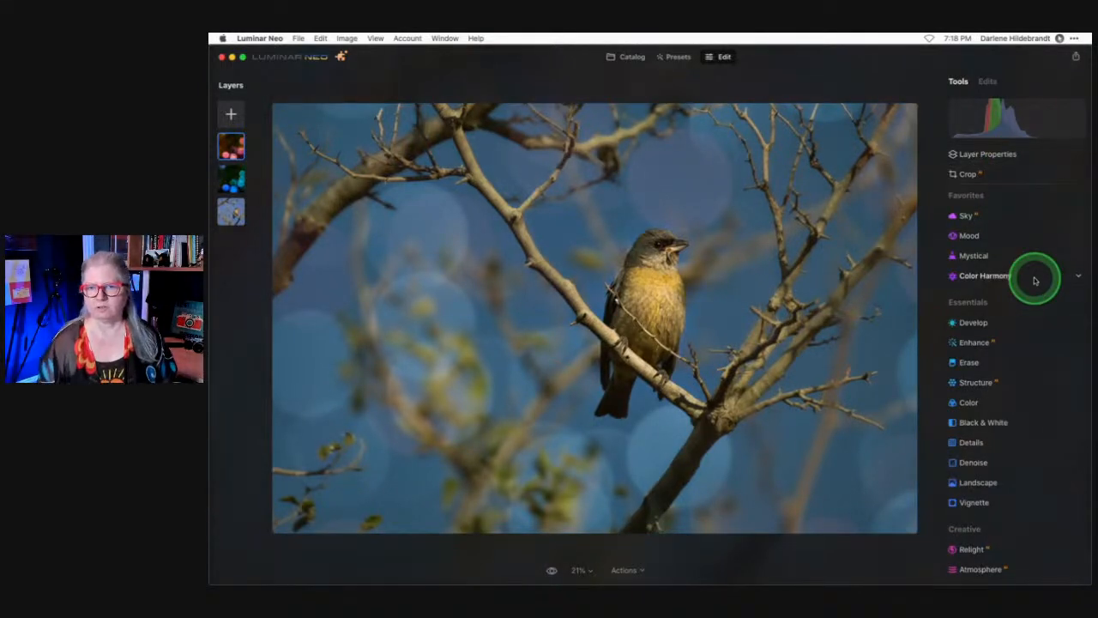
# Return to the catalog and open the "Luminar Neo The Complete Course" promotional image in single view.
pyautogui.click(1033, 278)
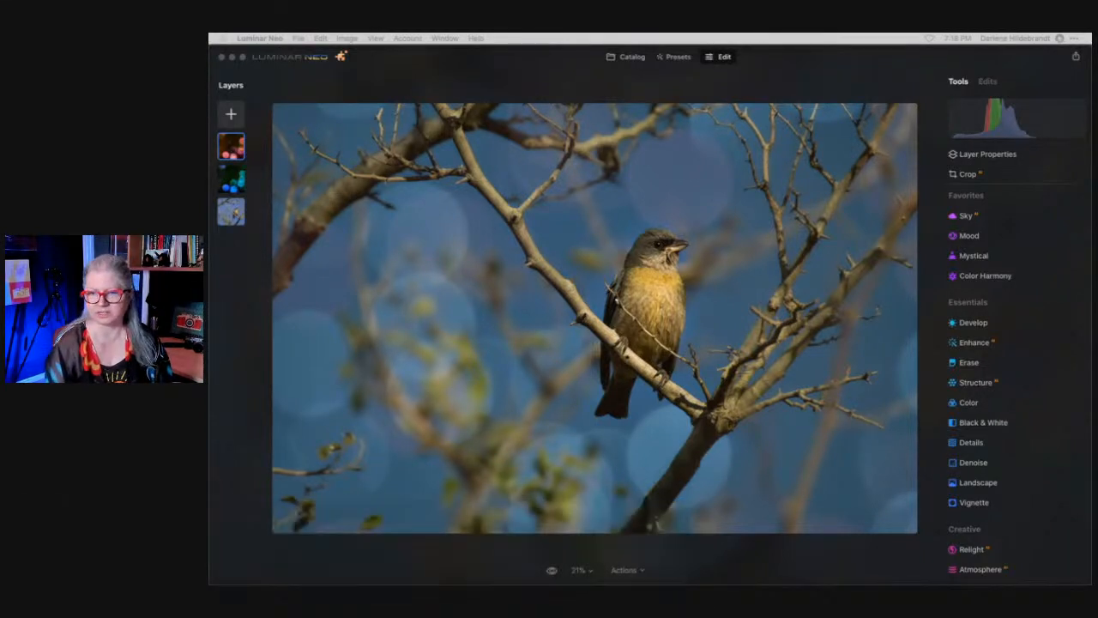
pyautogui.click(820, 82)
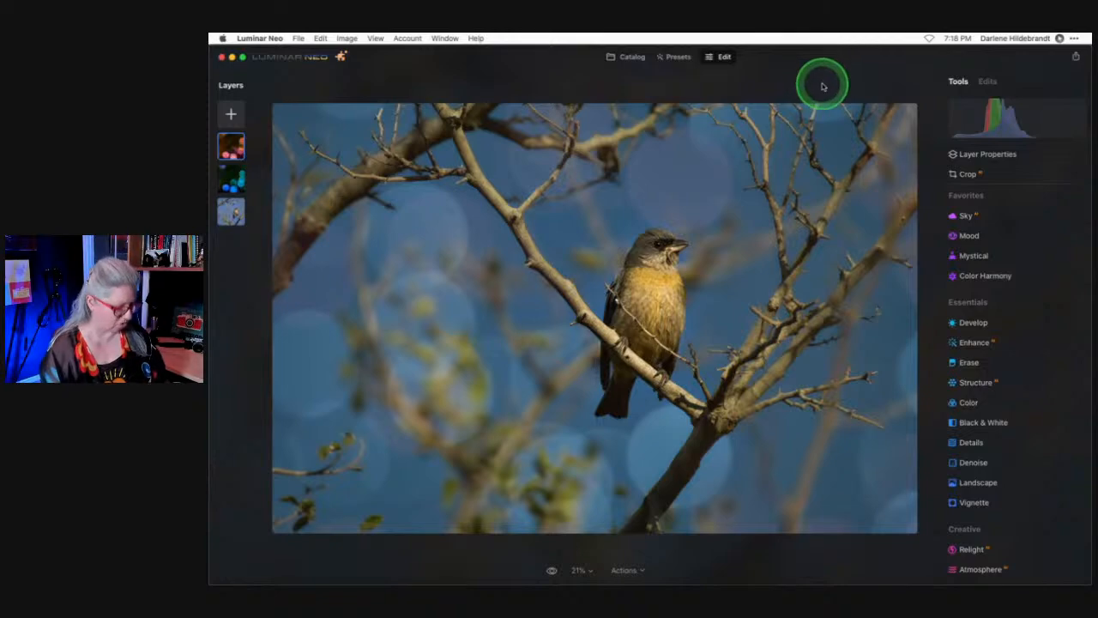
pyautogui.press('g')
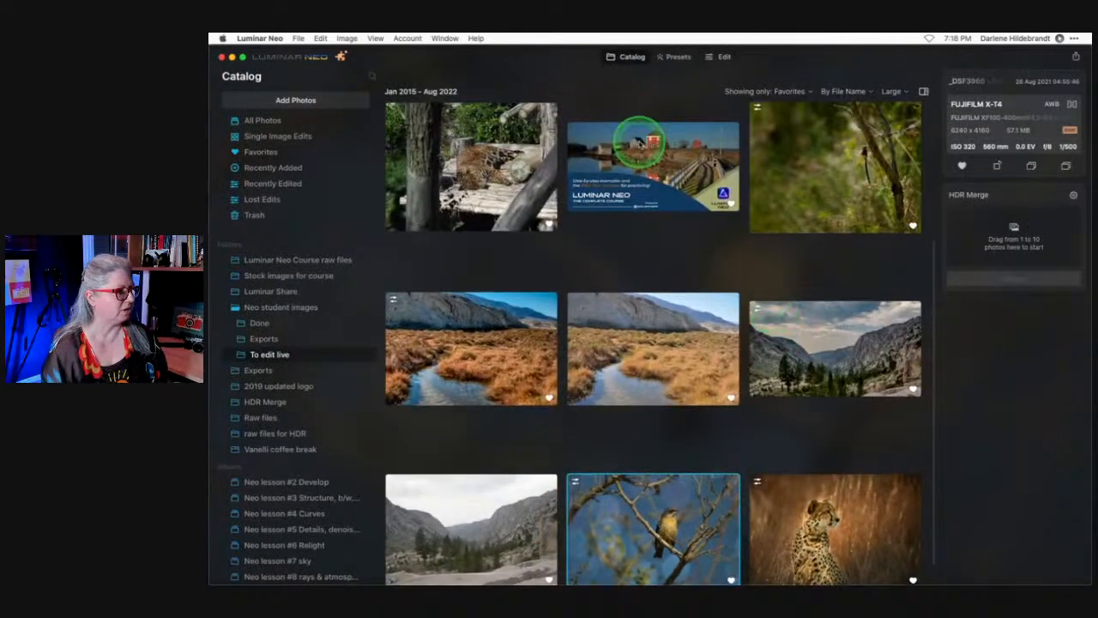
pyautogui.click(639, 137)
pyautogui.doubleClick(648, 174)
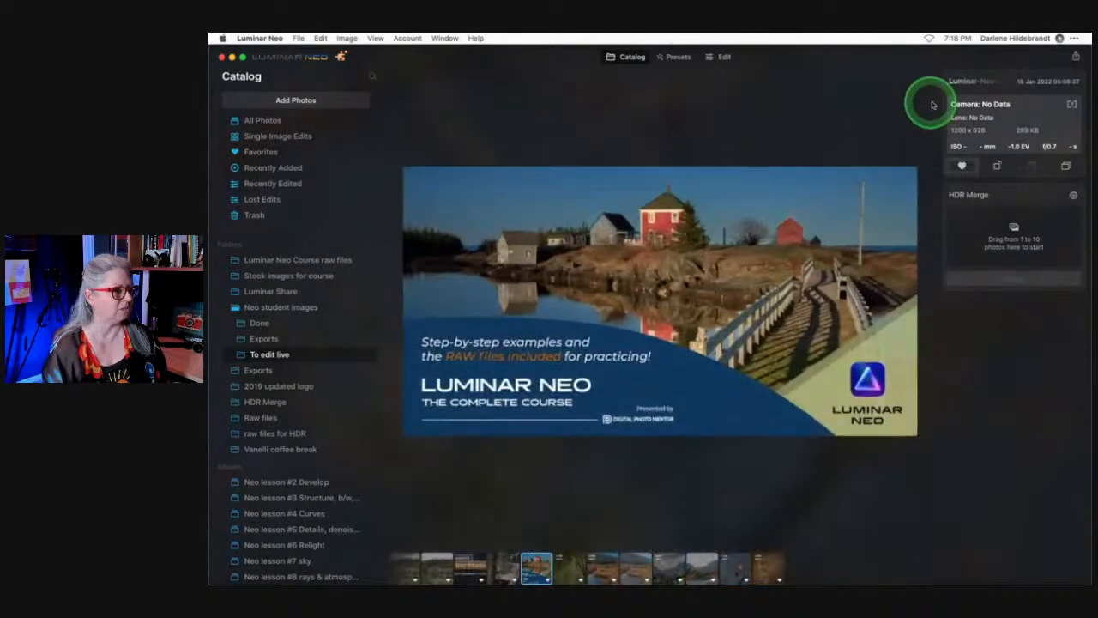
# Return to the photo grid, hide the info panel, and reopen the course promotional image in a larger single view.
pyautogui.press('g')
pyautogui.click(924, 92)
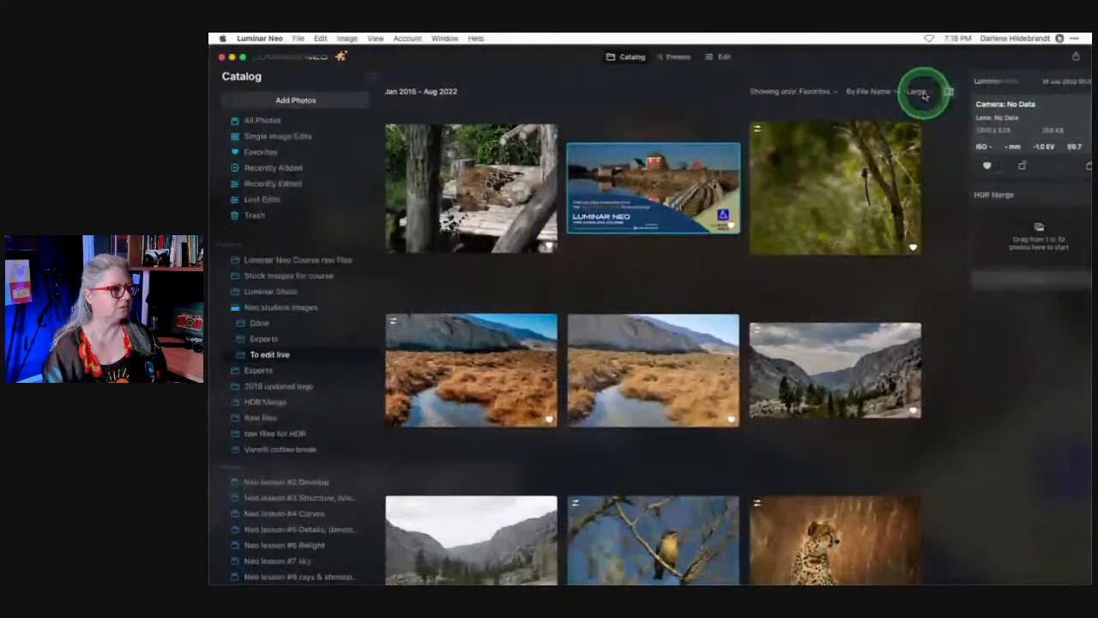
pyautogui.doubleClick(718, 320)
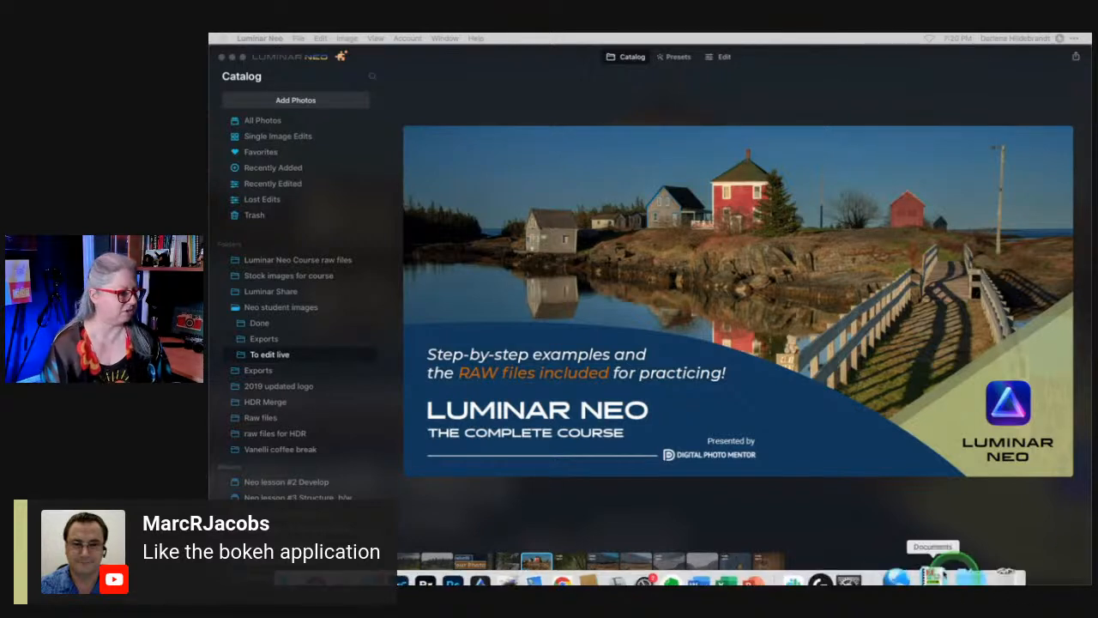
pyautogui.click(694, 518)
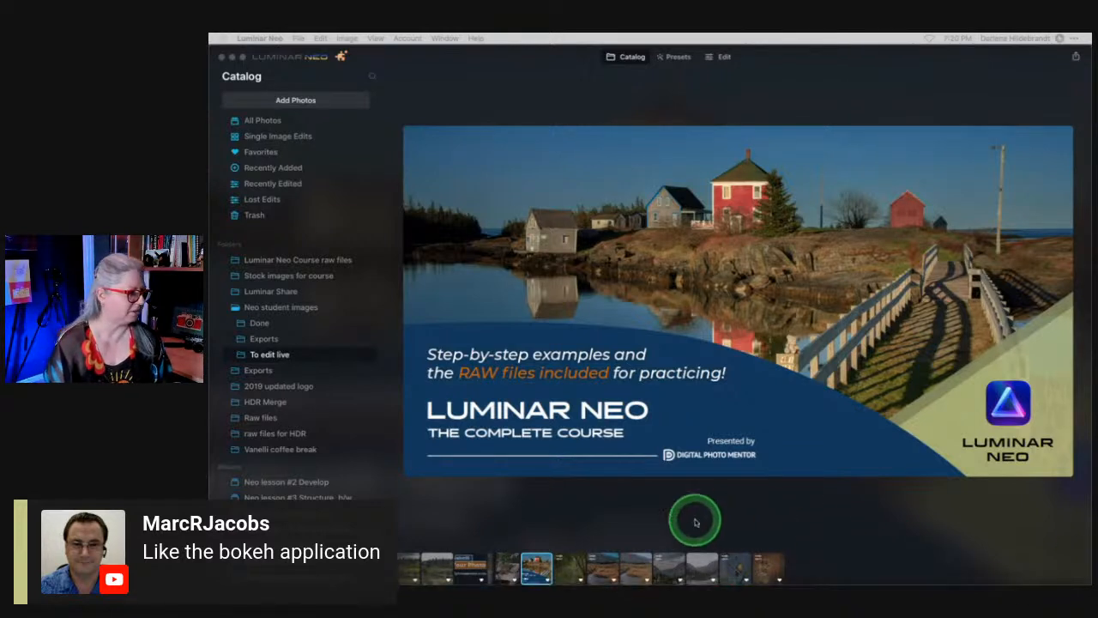
# Show the finished bird photo in single view, and return to the photo grid.
pyautogui.click(730, 566)
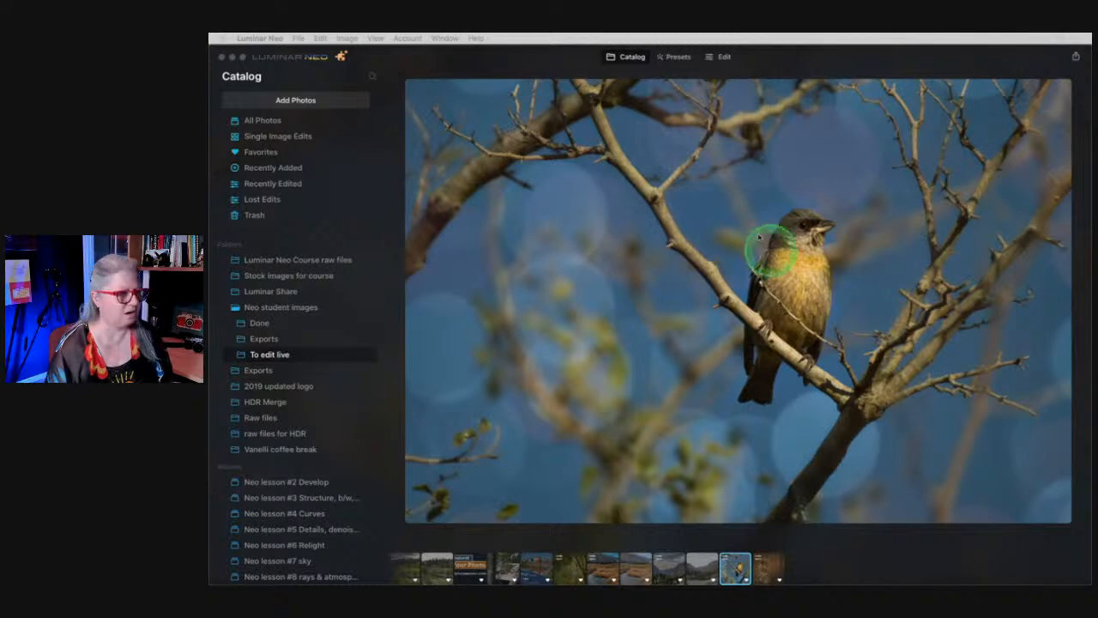
pyautogui.click(765, 539)
pyautogui.doubleClick(760, 511)
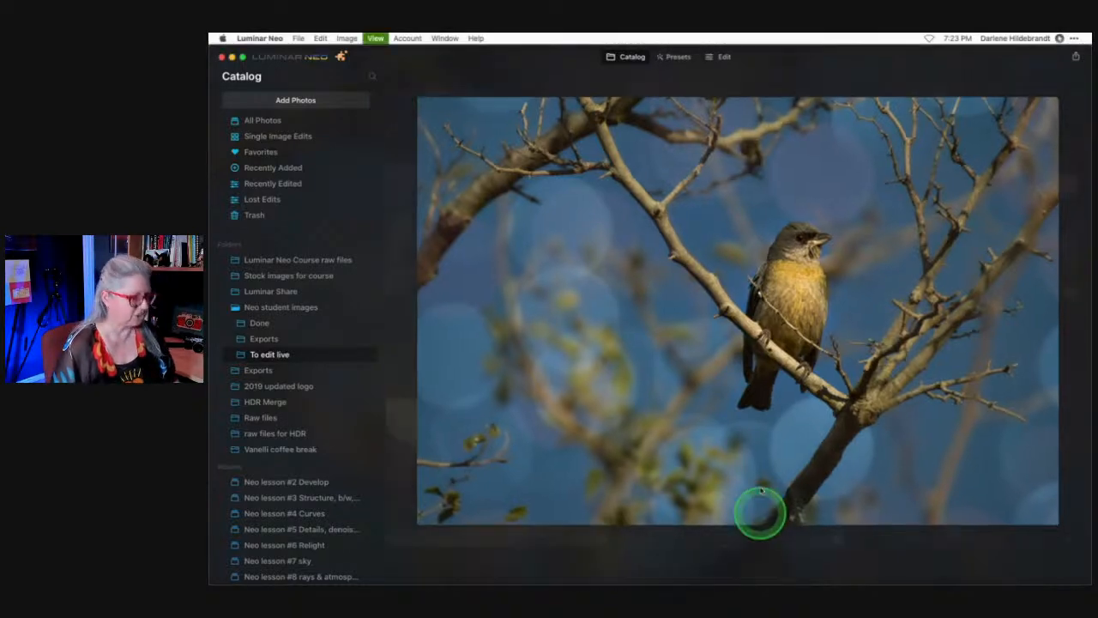
# Switch the folder's filter from Favorites to All Photos and look through the submissions for another photo to edit.
pyautogui.click(952, 92)
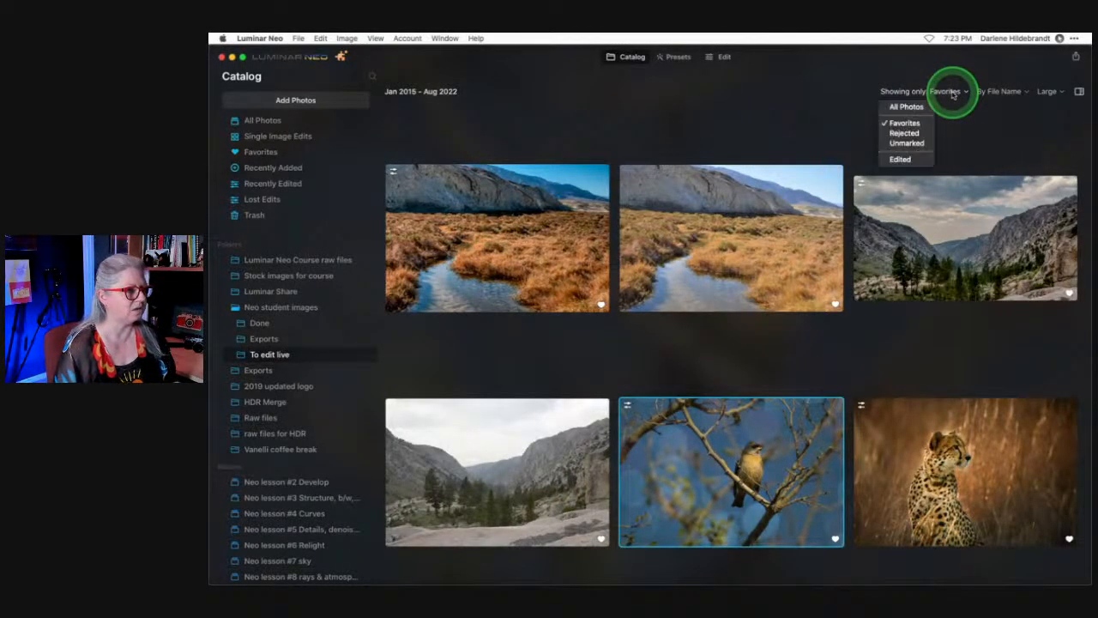
pyautogui.click(907, 106)
pyautogui.scroll(10, 836, 259)
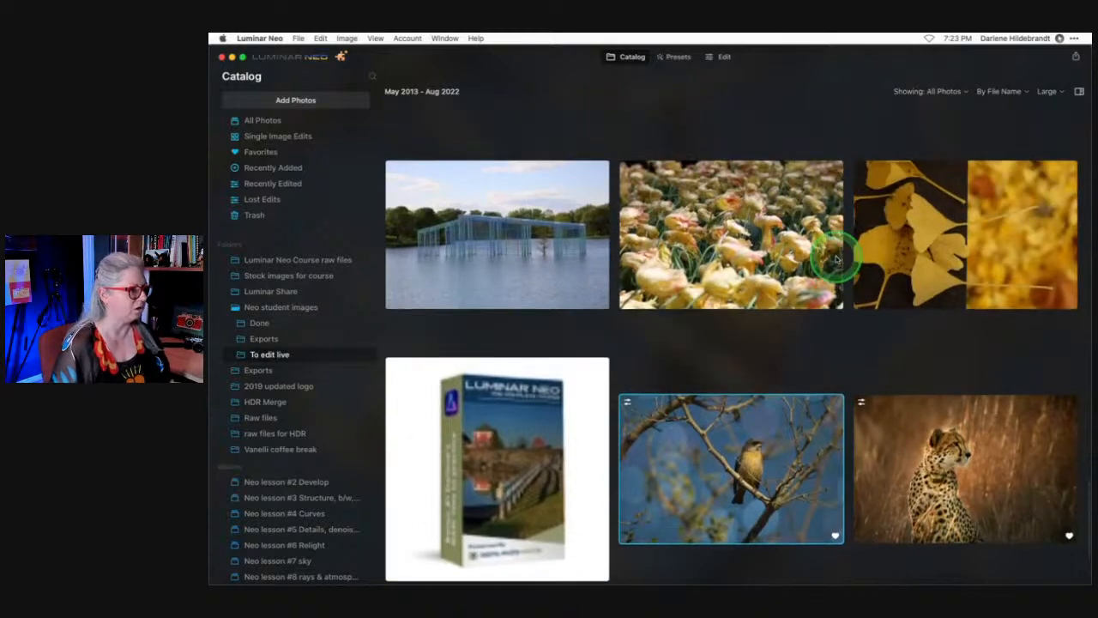
pyautogui.scroll(-3, 836, 259)
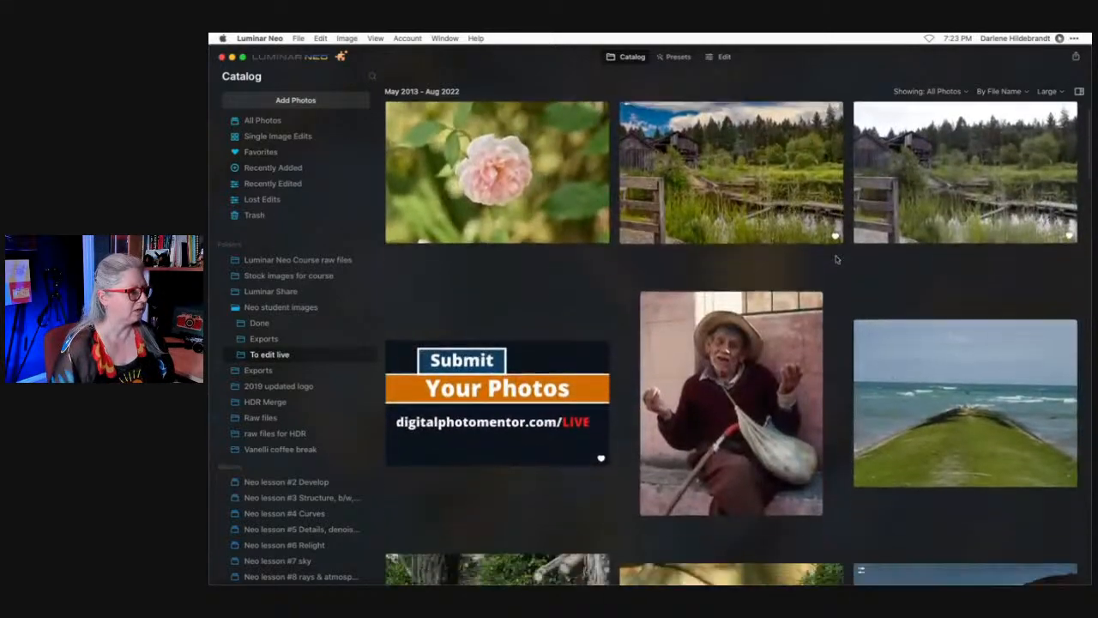
pyautogui.scroll(-2, 837, 259)
pyautogui.scroll(-12, 836, 259)
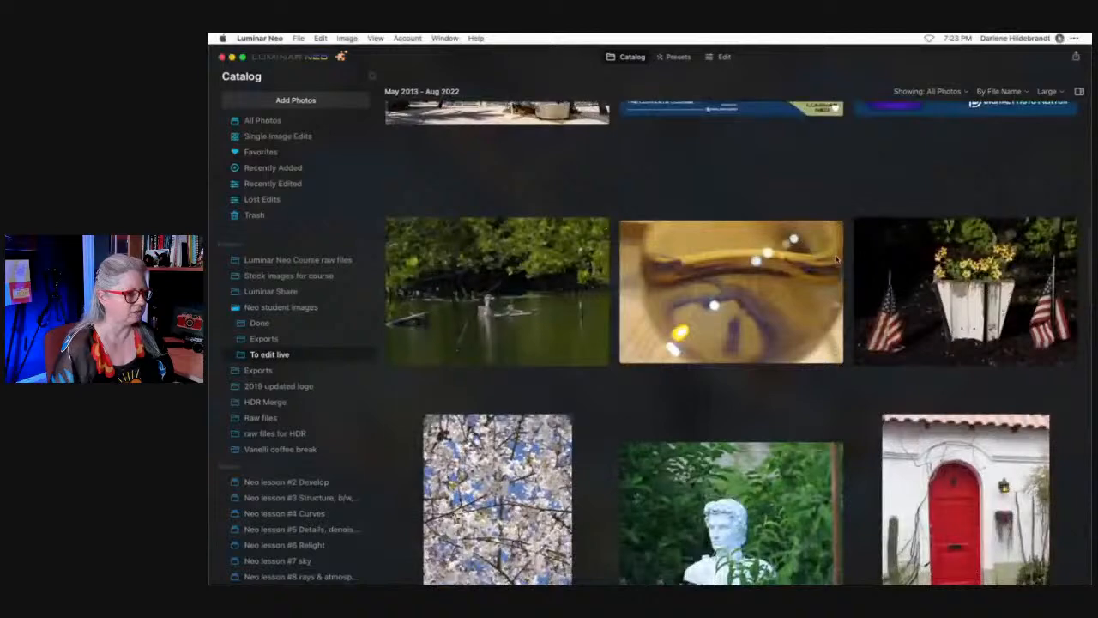
pyautogui.scroll(-2, 837, 259)
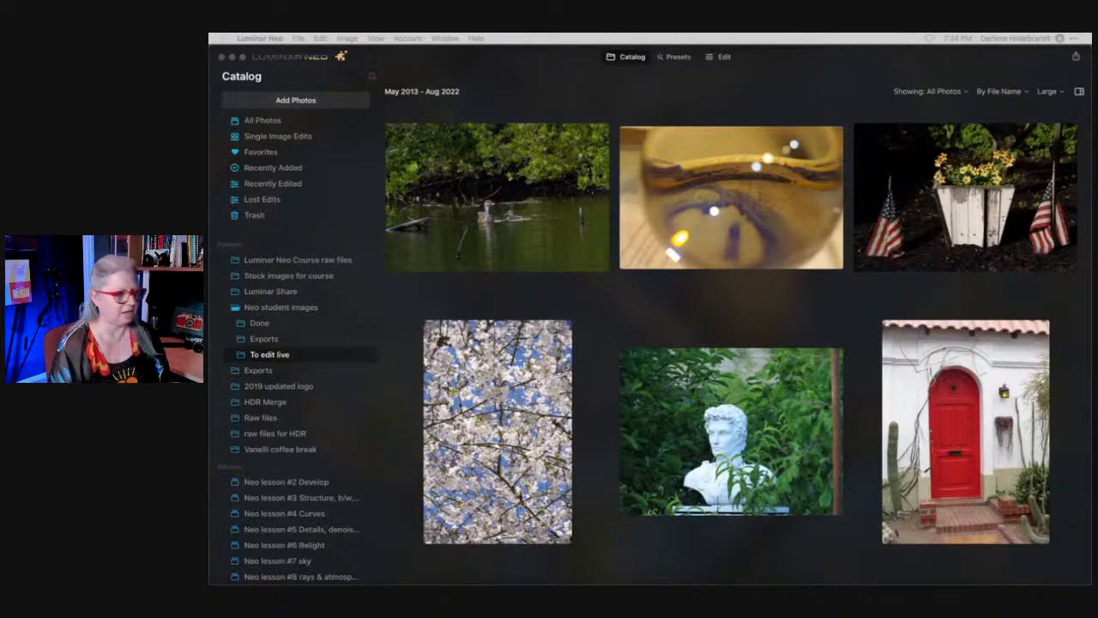
pyautogui.scroll(-3, 819, 300)
pyautogui.scroll(-6, 819, 300)
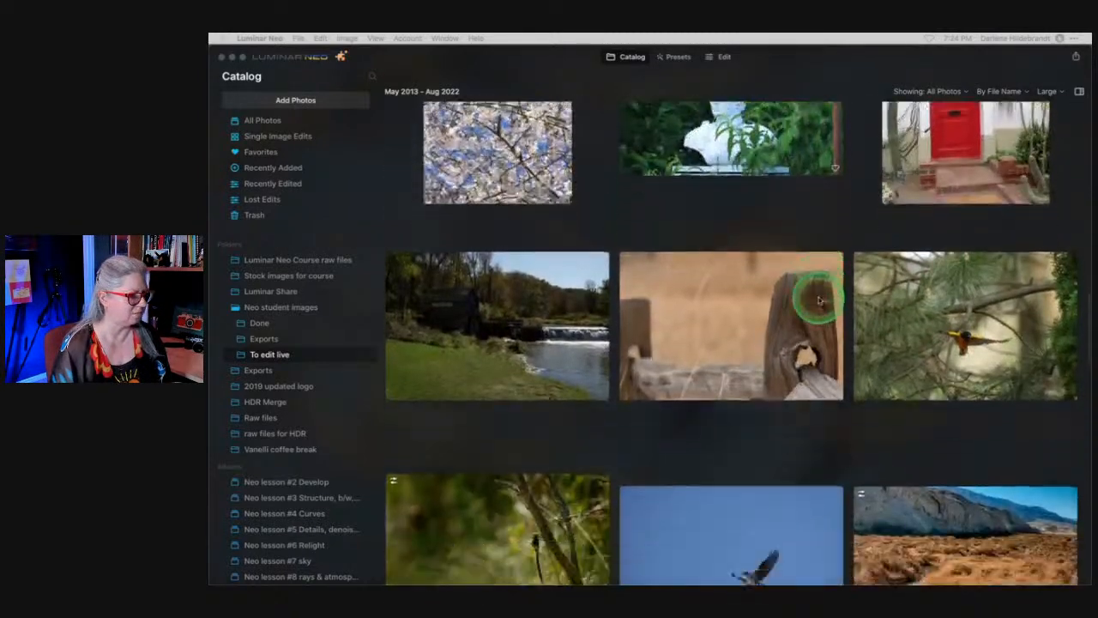
pyautogui.scroll(-2, 820, 299)
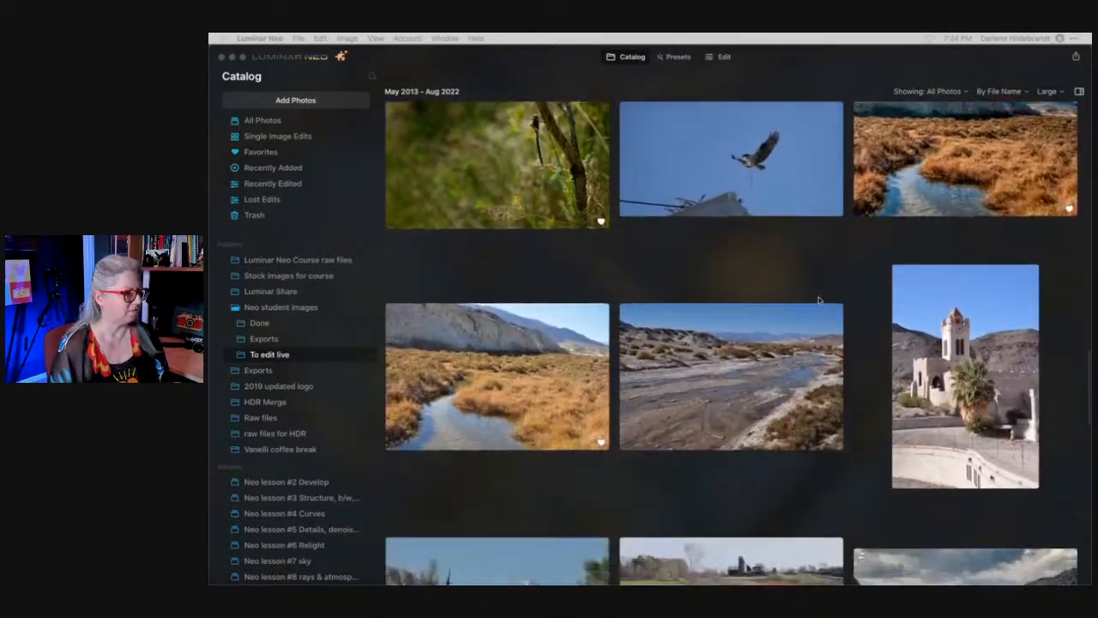
# Select the vertical photo of the castle with the clock tower, show the info panel, and open the photo in single view.
pyautogui.click(855, 369)
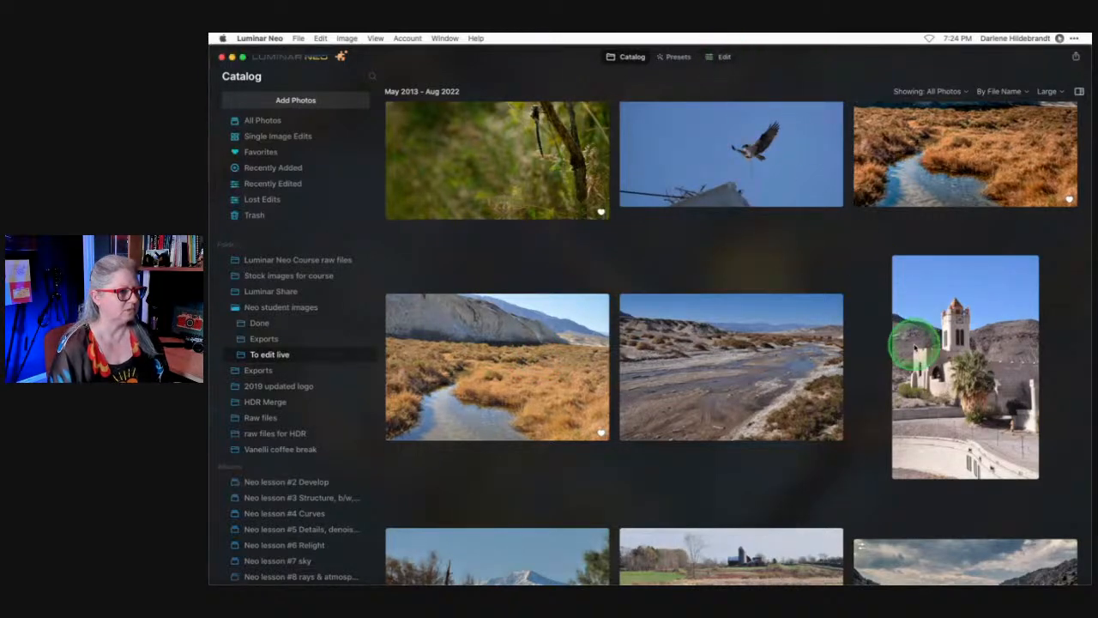
pyautogui.click(906, 338)
pyautogui.click(1079, 91)
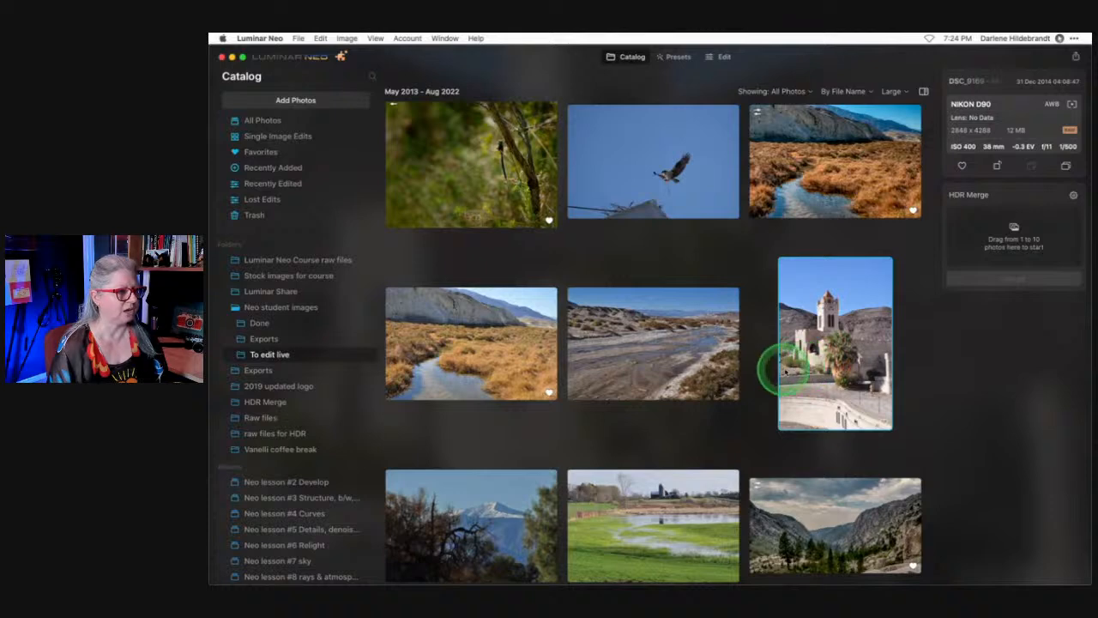
pyautogui.doubleClick(797, 368)
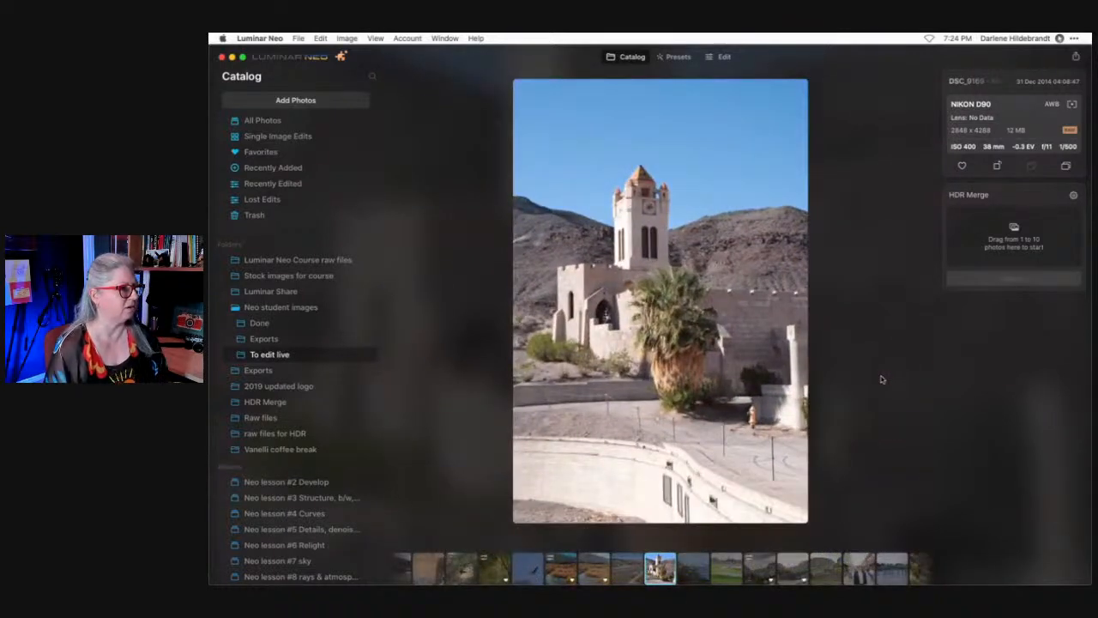
# Return to the grid and run HDR Merge on the single clock tower photo.
pyautogui.doubleClick(669, 307)
pyautogui.moveTo(834, 330); pyautogui.dragTo(991, 269)
pyautogui.click(1010, 279)
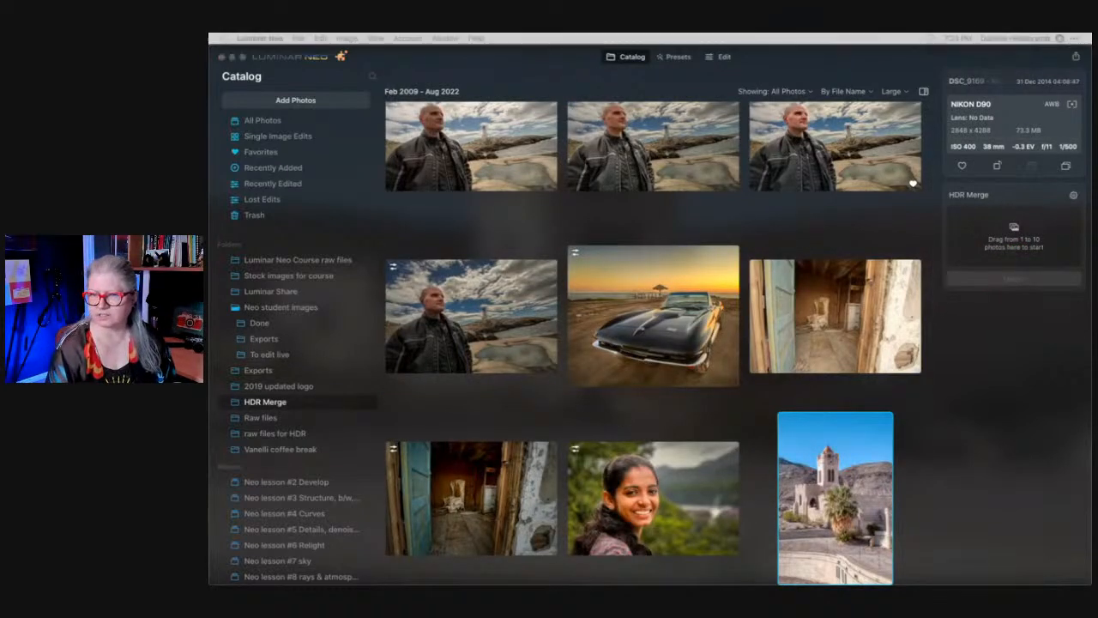
# Open the merged clock tower photo for editing and lower its Develop exposure to -1.23.
pyautogui.doubleClick(828, 468)
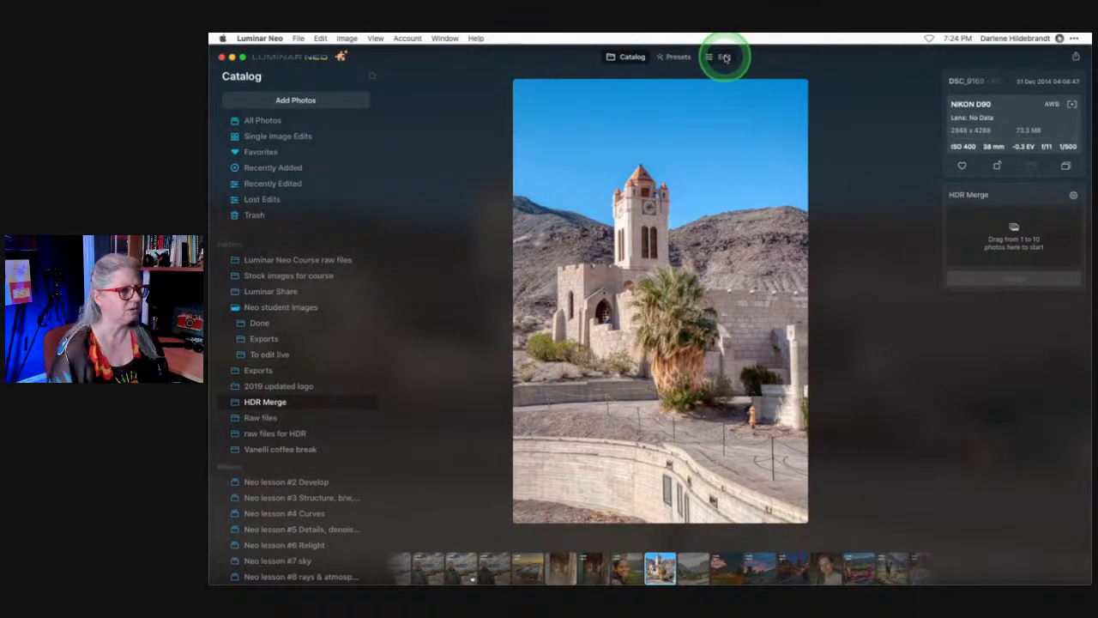
pyautogui.click(725, 59)
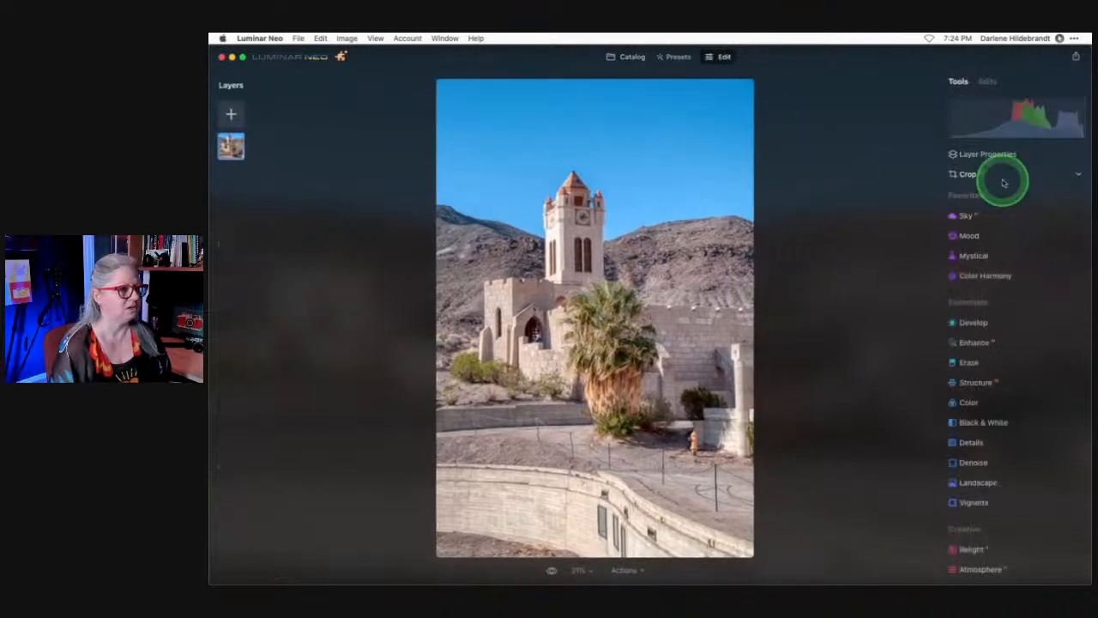
pyautogui.click(978, 322)
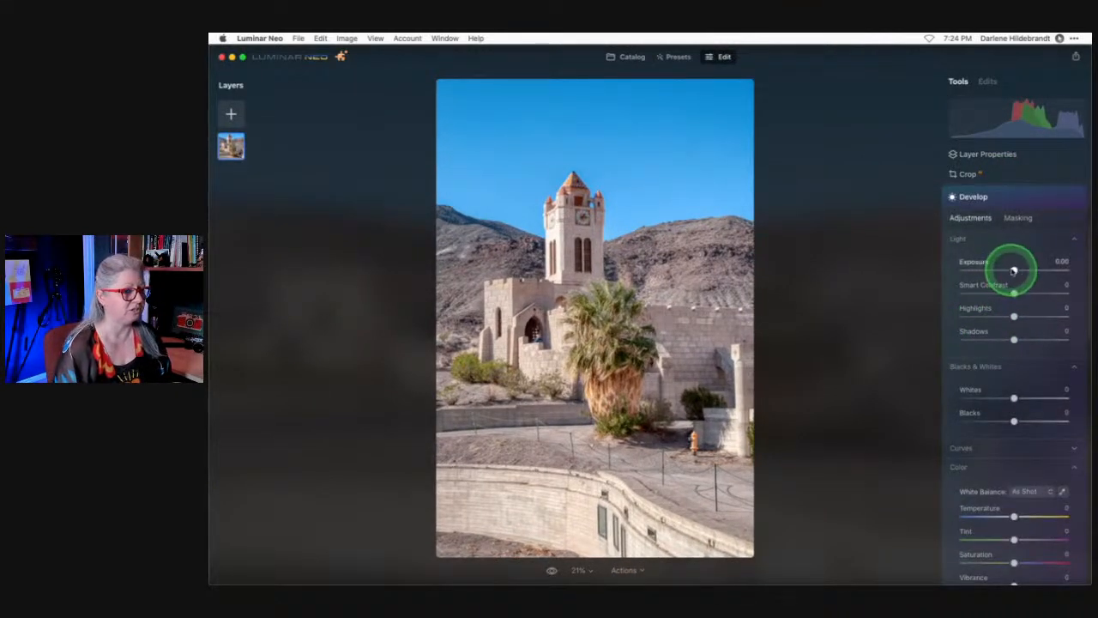
pyautogui.moveTo(1015, 270); pyautogui.dragTo(1001, 270)
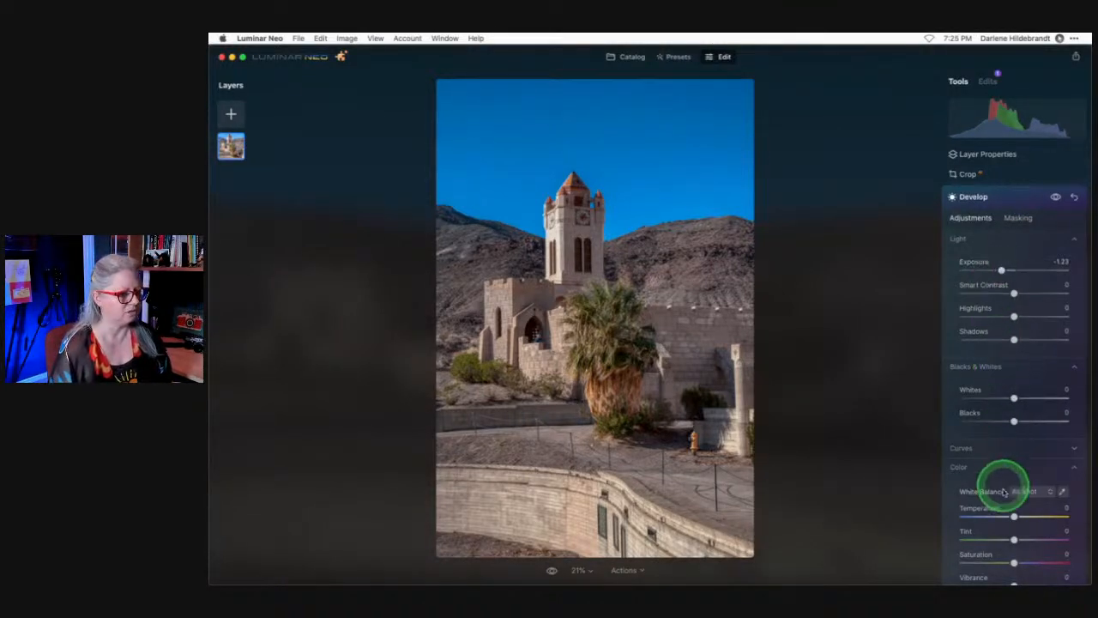
pyautogui.moveTo(1014, 539); pyautogui.dragTo(1008, 515)
pyautogui.click(1015, 204)
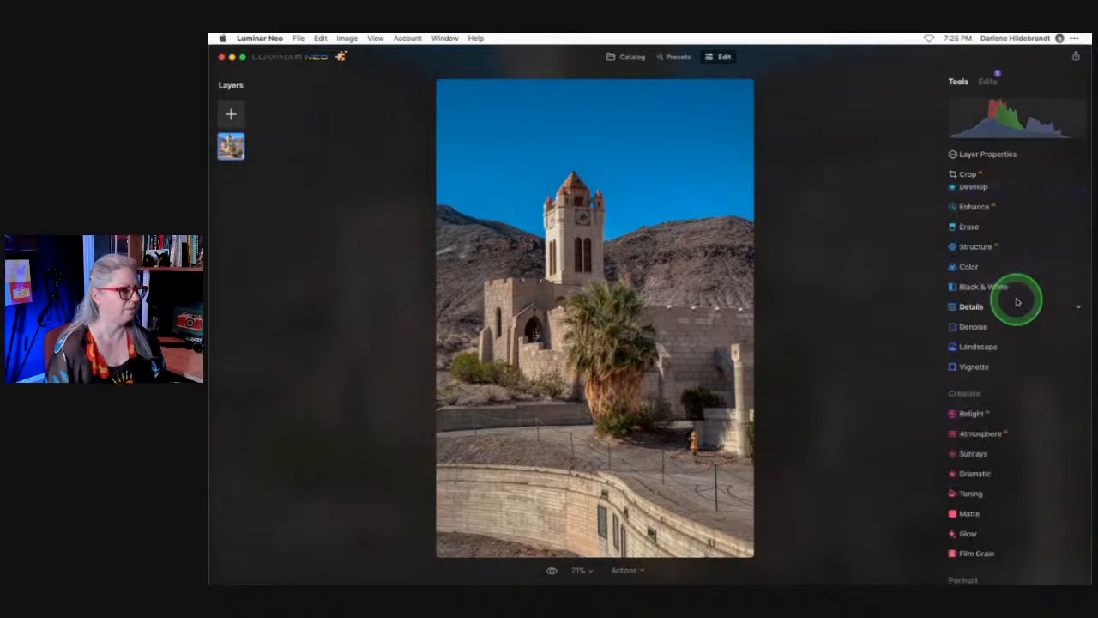
# Start cropping the clock tower photo and straighten its horizon with a very slight rotation.
pyautogui.click(990, 173)
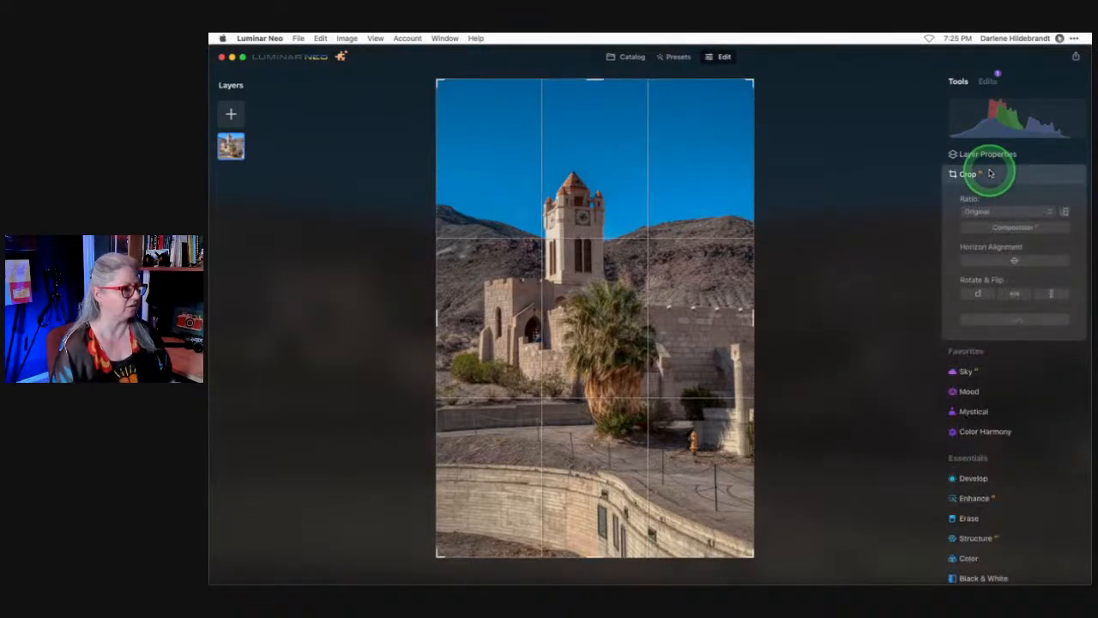
pyautogui.click(1012, 262)
pyautogui.moveTo(1015, 260); pyautogui.dragTo(1017, 259)
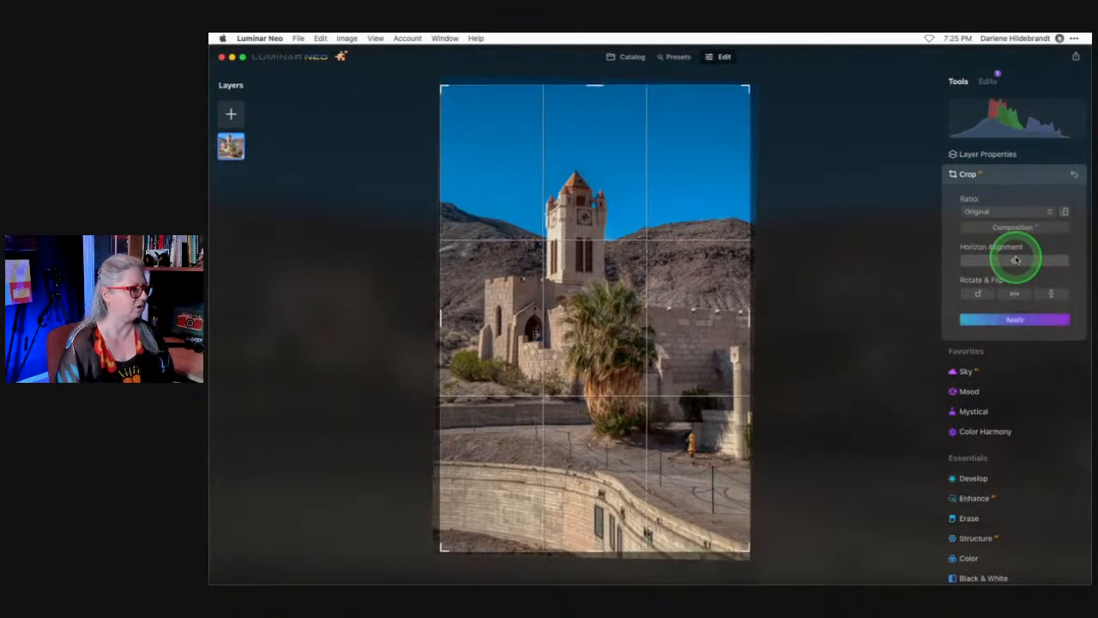
# Set the crop ratio to Free, trim the curved wall off the bottom of the photo, and apply the crop.
pyautogui.click(999, 211)
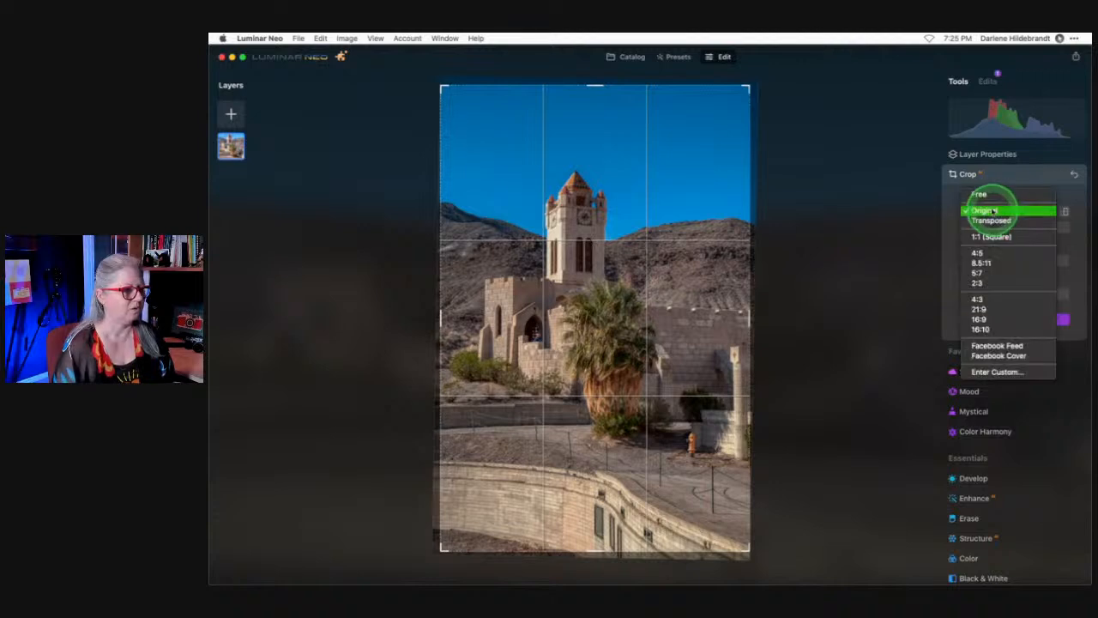
pyautogui.click(730, 302)
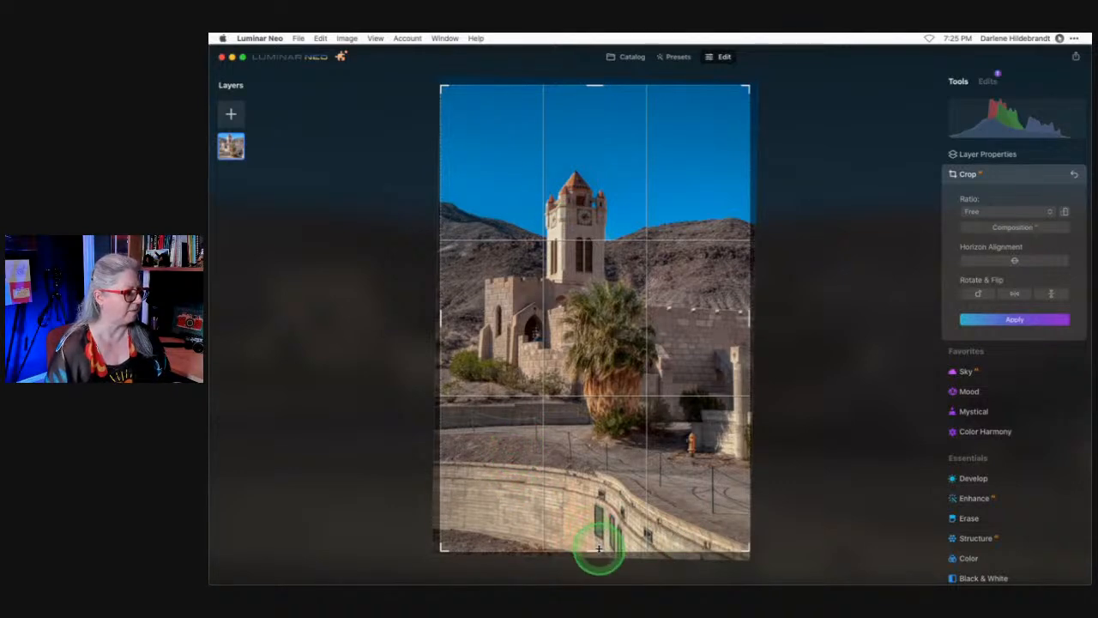
pyautogui.moveTo(598, 547); pyautogui.dragTo(592, 480)
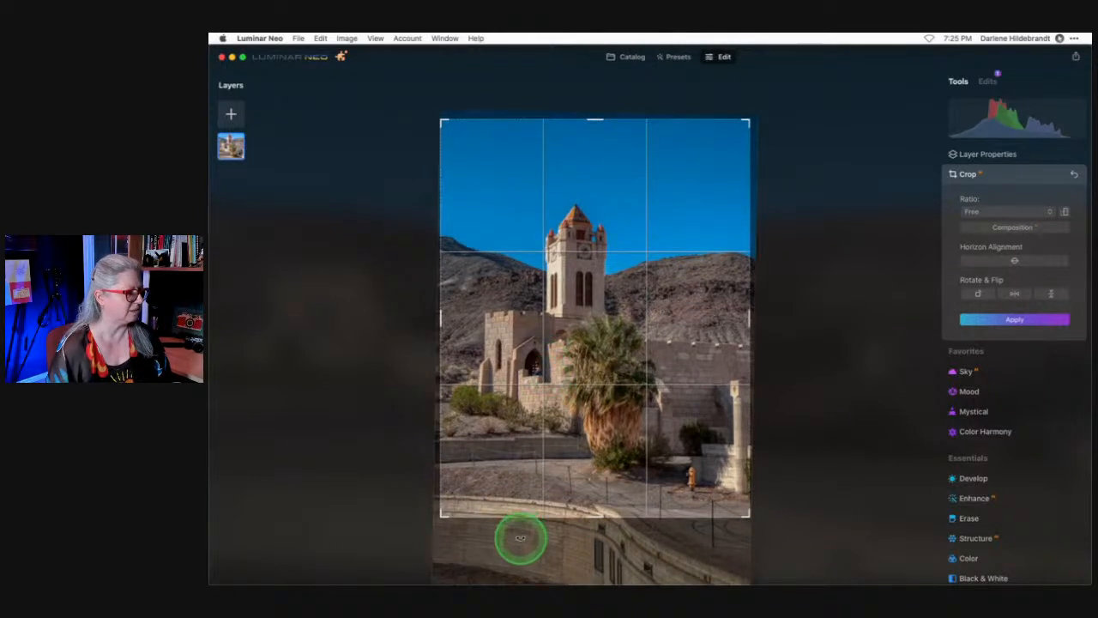
pyautogui.moveTo(539, 513); pyautogui.dragTo(540, 493)
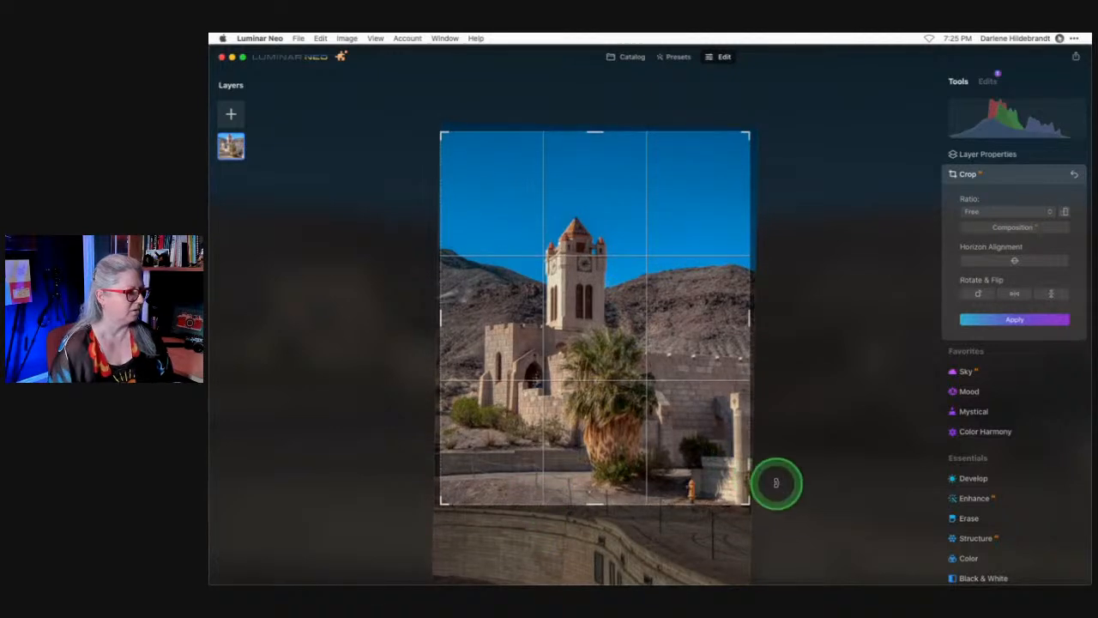
pyautogui.doubleClick(574, 476)
pyautogui.click(705, 538)
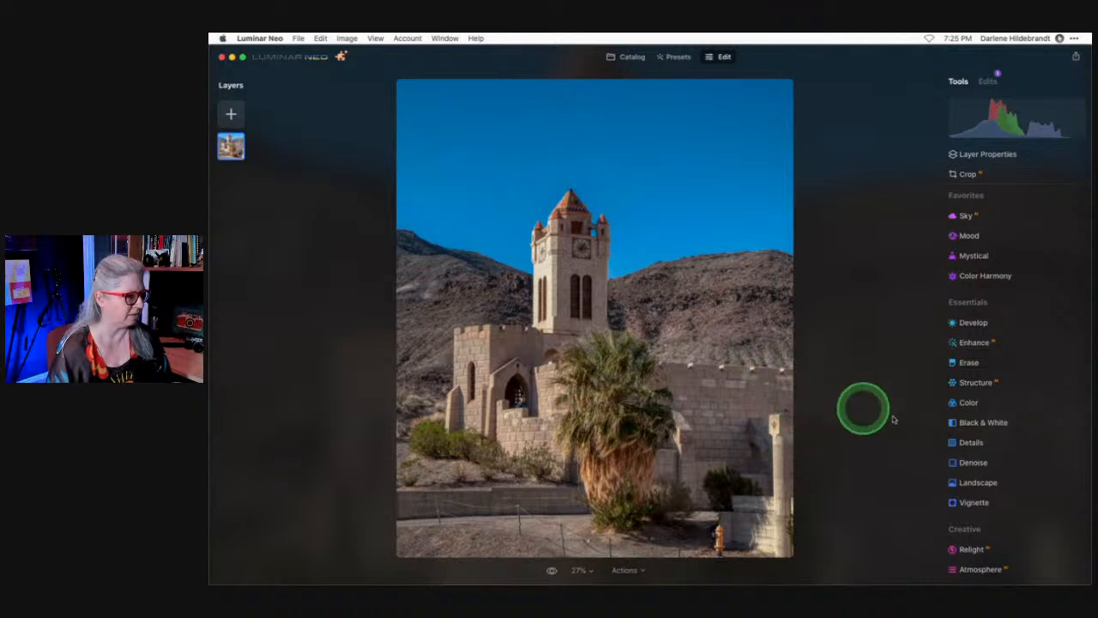
# Refine the crop by shifting the frame slightly down, trimming the pillar off the right edge and a sliver off the left.
pyautogui.click(977, 173)
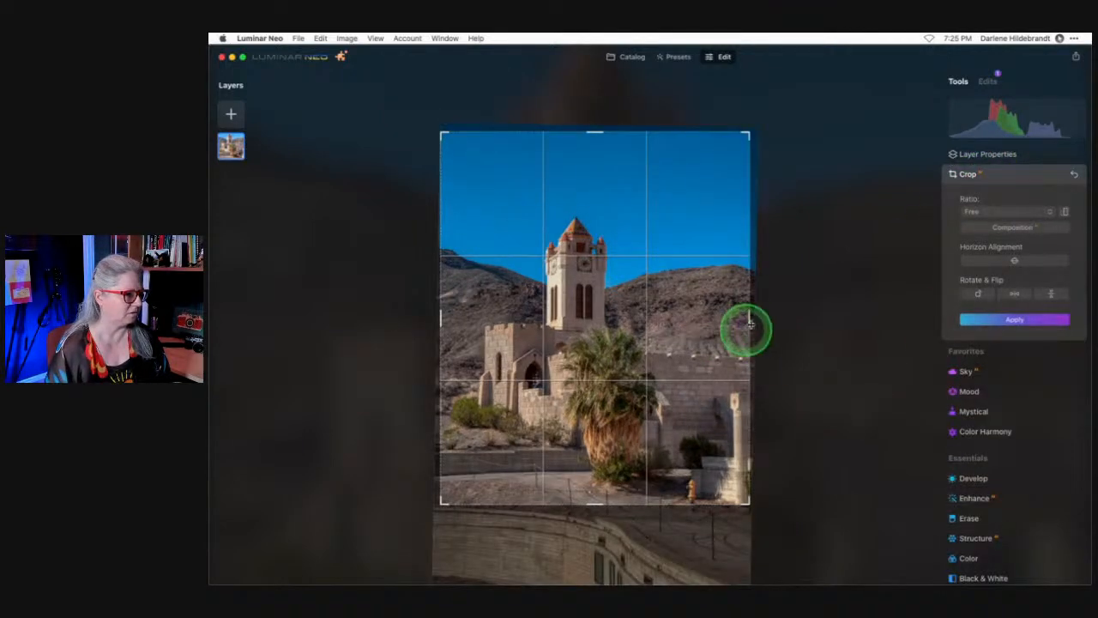
pyautogui.moveTo(668, 282); pyautogui.dragTo(667, 277)
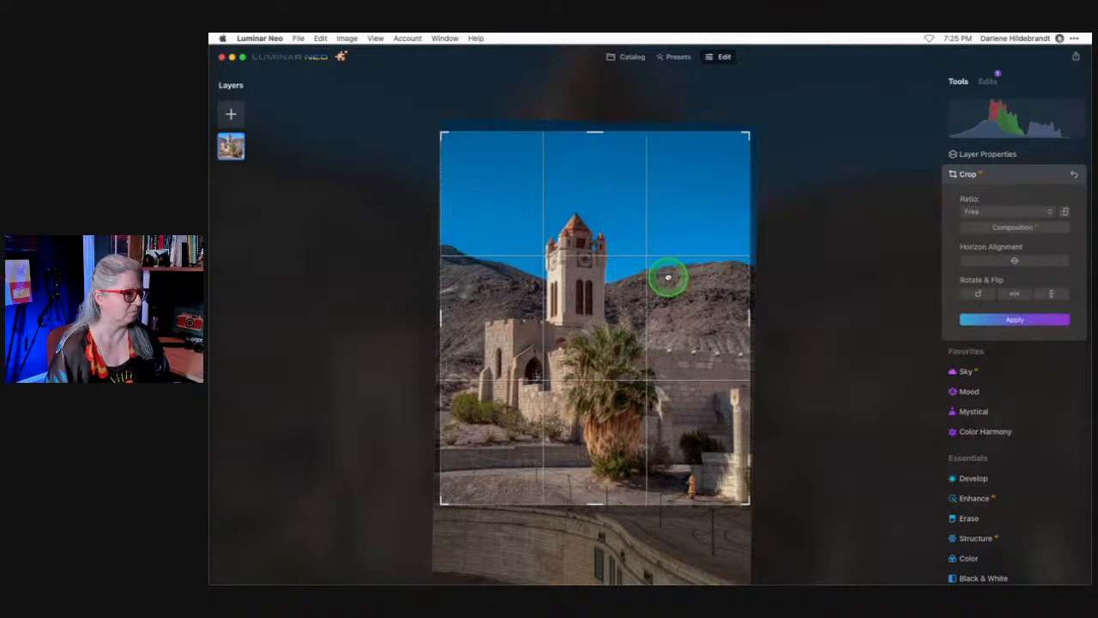
pyautogui.moveTo(741, 311); pyautogui.dragTo(723, 316)
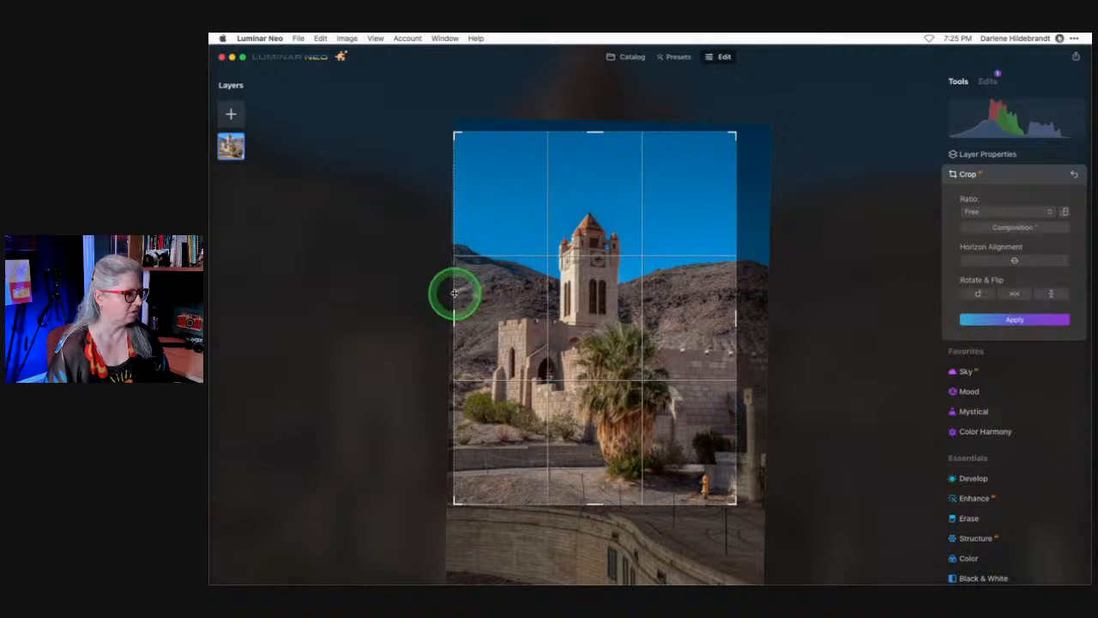
pyautogui.moveTo(455, 293); pyautogui.dragTo(460, 291)
pyautogui.press('Return')
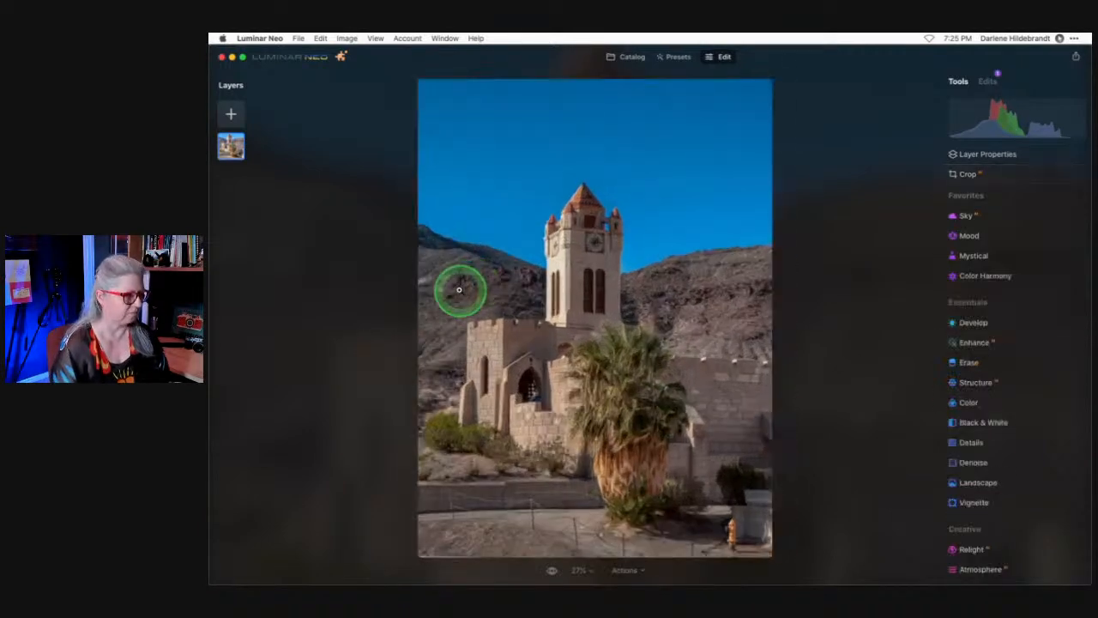
# Erase the fire hydrant in the lower right of the photo with a size 20 brush, and close the Erase tool.
pyautogui.click(970, 364)
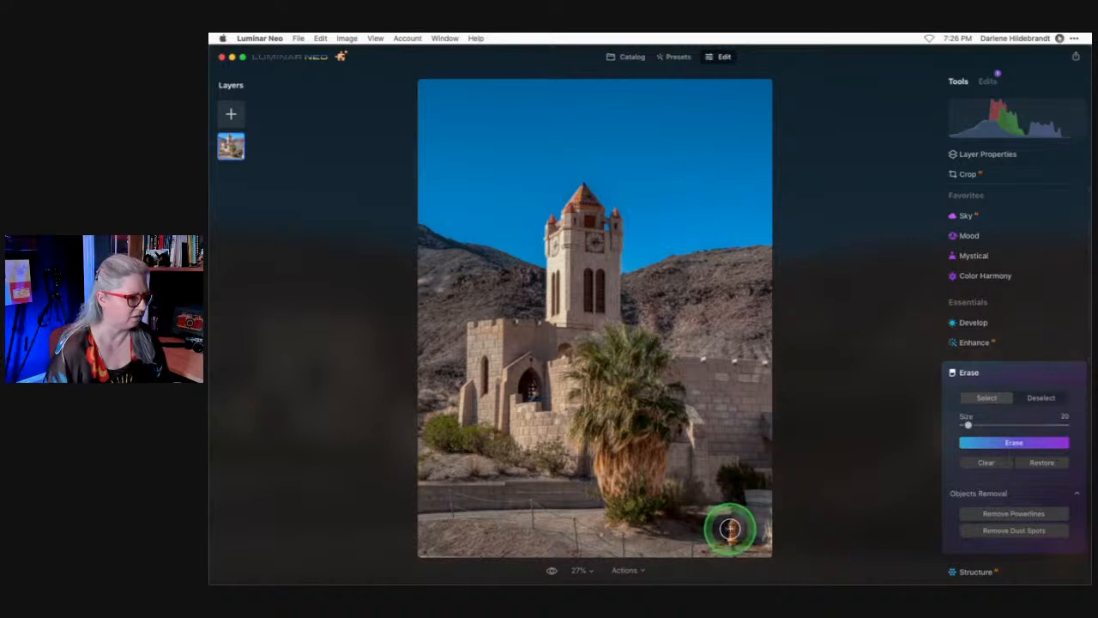
pyautogui.moveTo(730, 521); pyautogui.dragTo(729, 533)
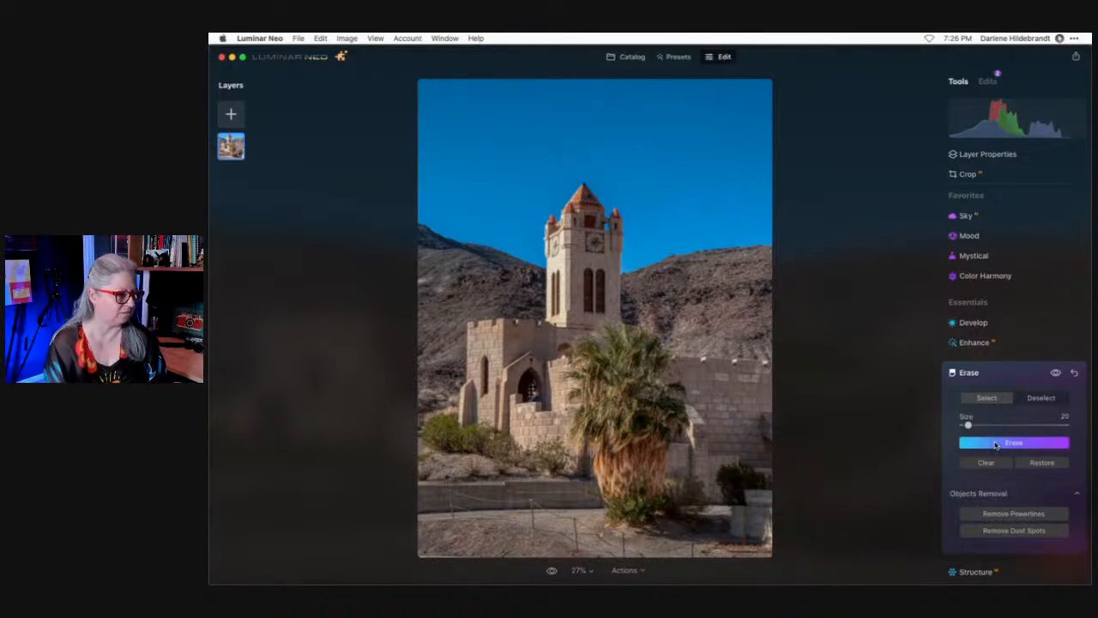
pyautogui.click(978, 372)
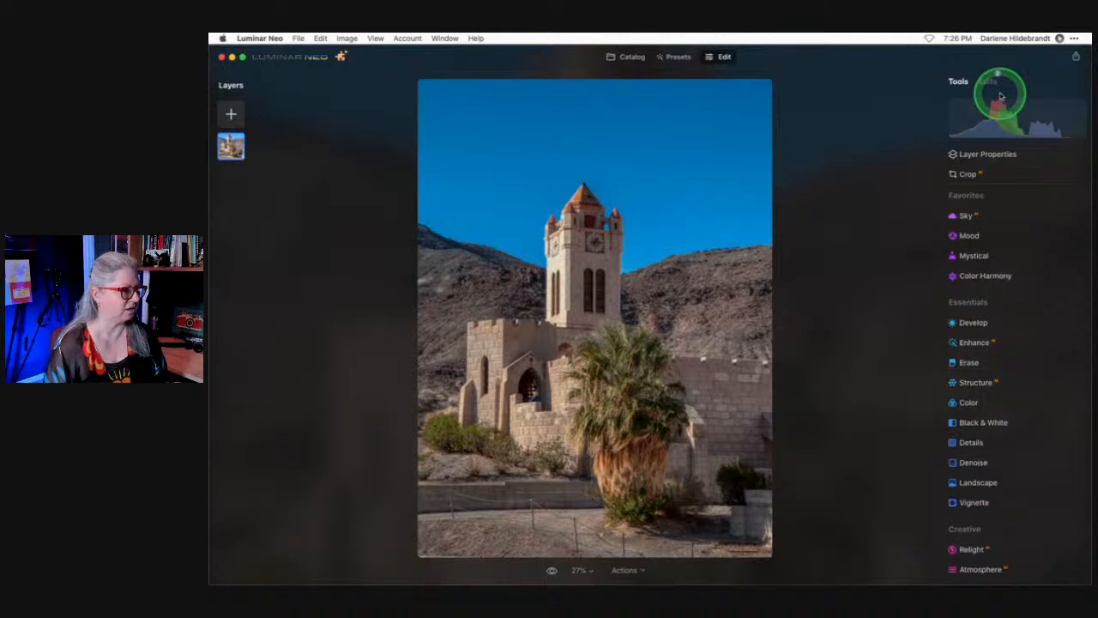
# Open the unmerged clock tower photo from the To edit live folder, view its Develop settings, and mark it as a favorite in the catalog.
pyautogui.click(626, 58)
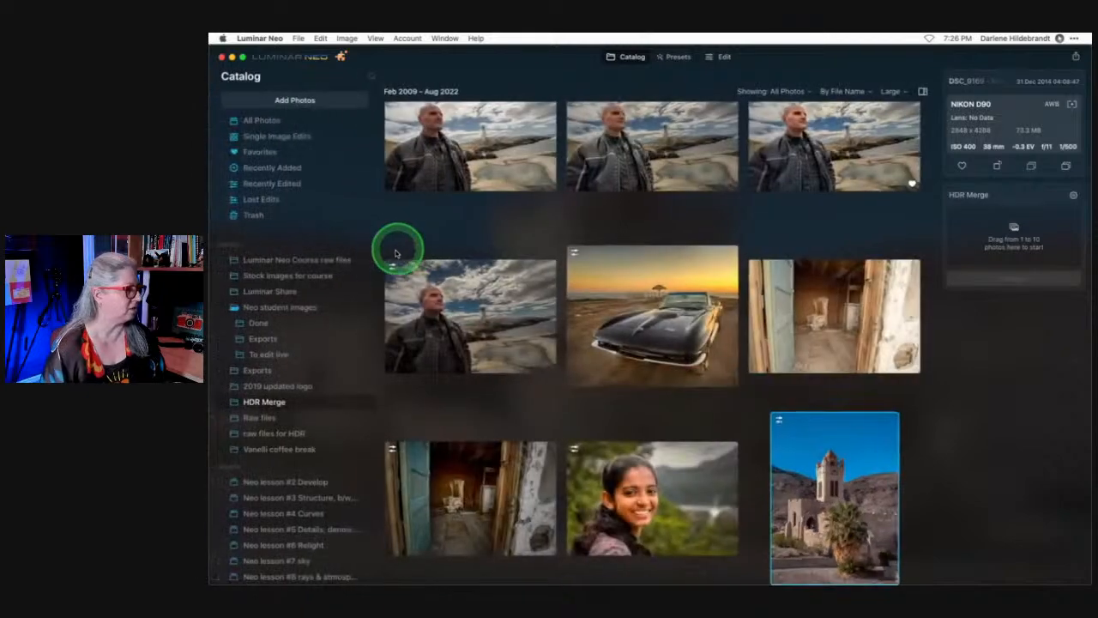
pyautogui.click(265, 353)
pyautogui.scroll(-10, 661, 382)
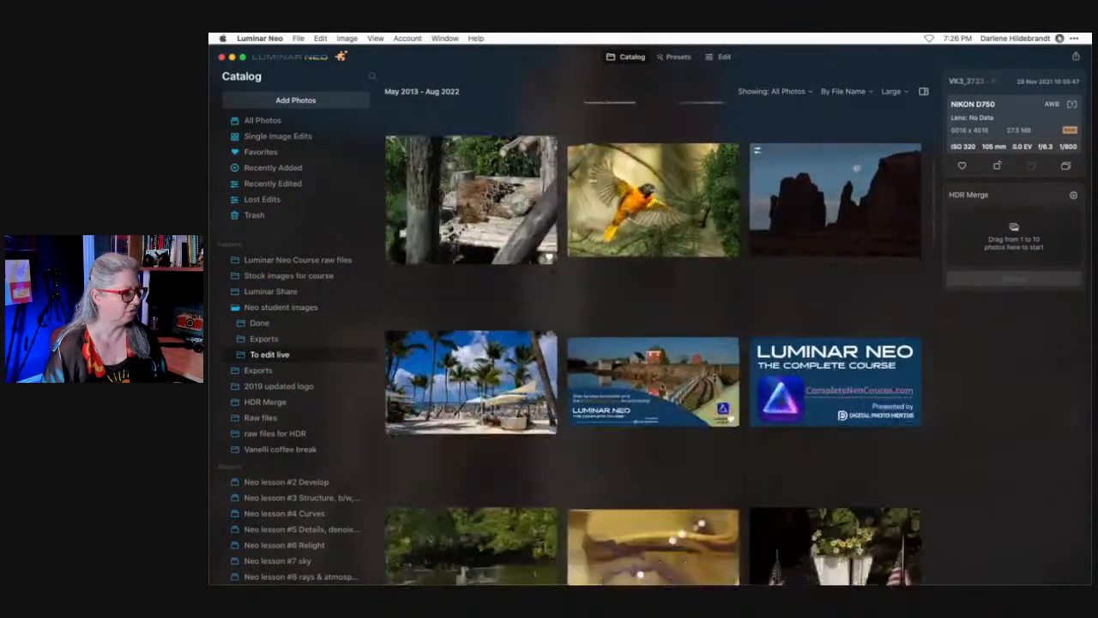
pyautogui.scroll(-5, 662, 388)
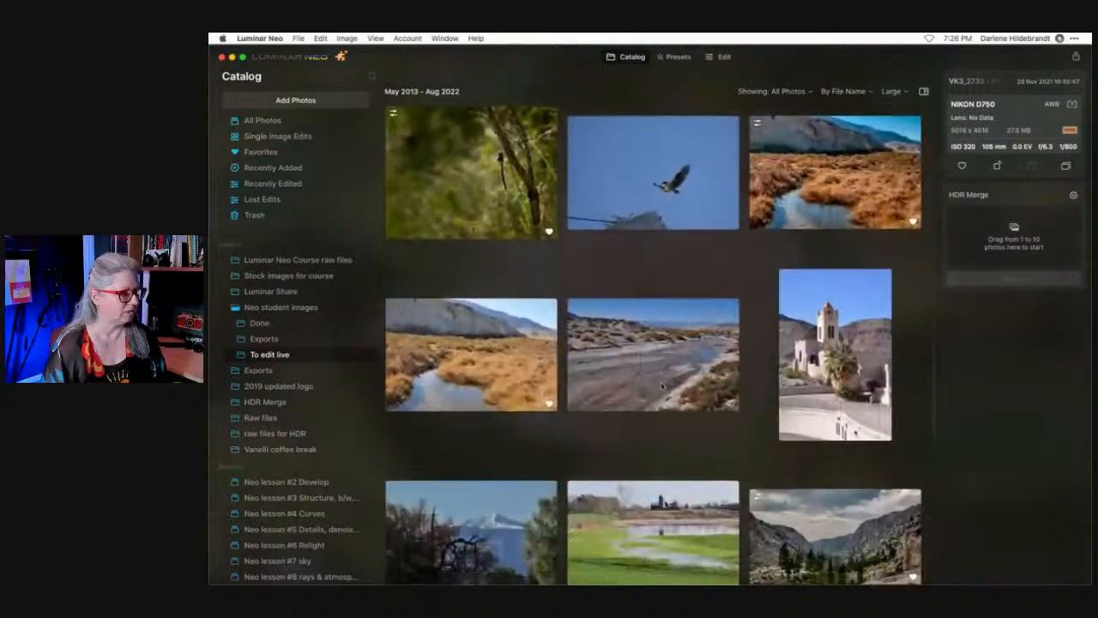
pyautogui.doubleClick(784, 365)
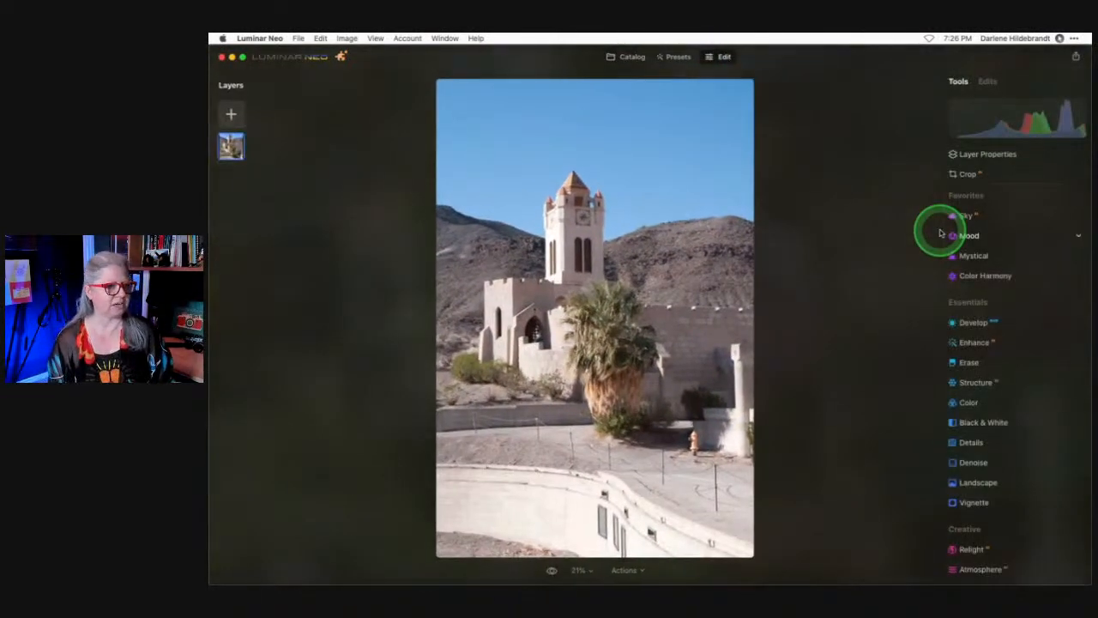
pyautogui.click(978, 322)
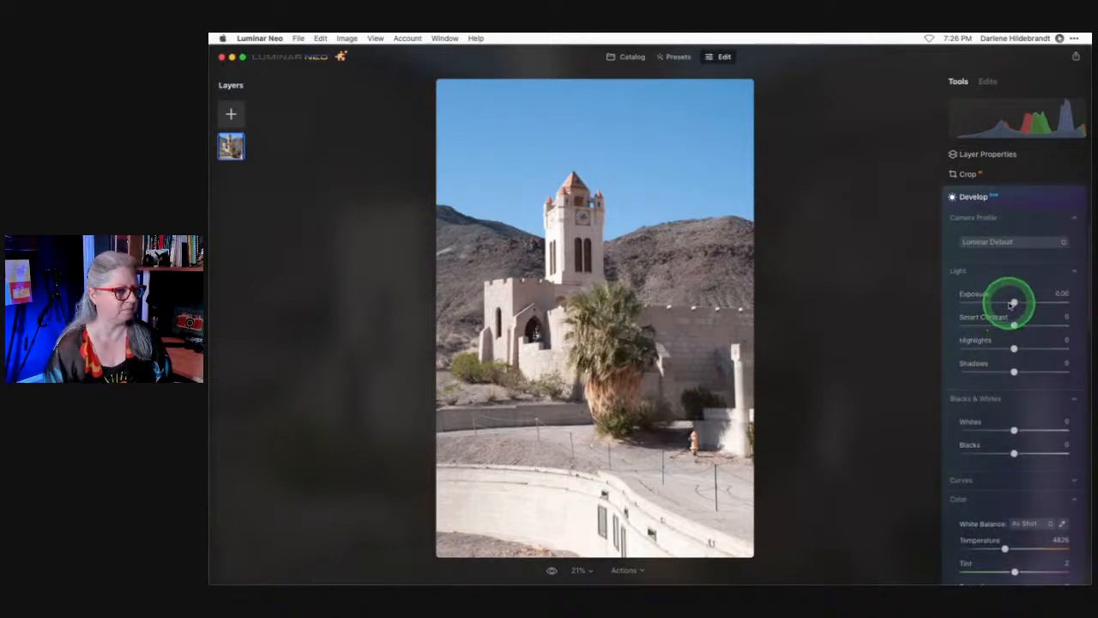
pyautogui.click(630, 56)
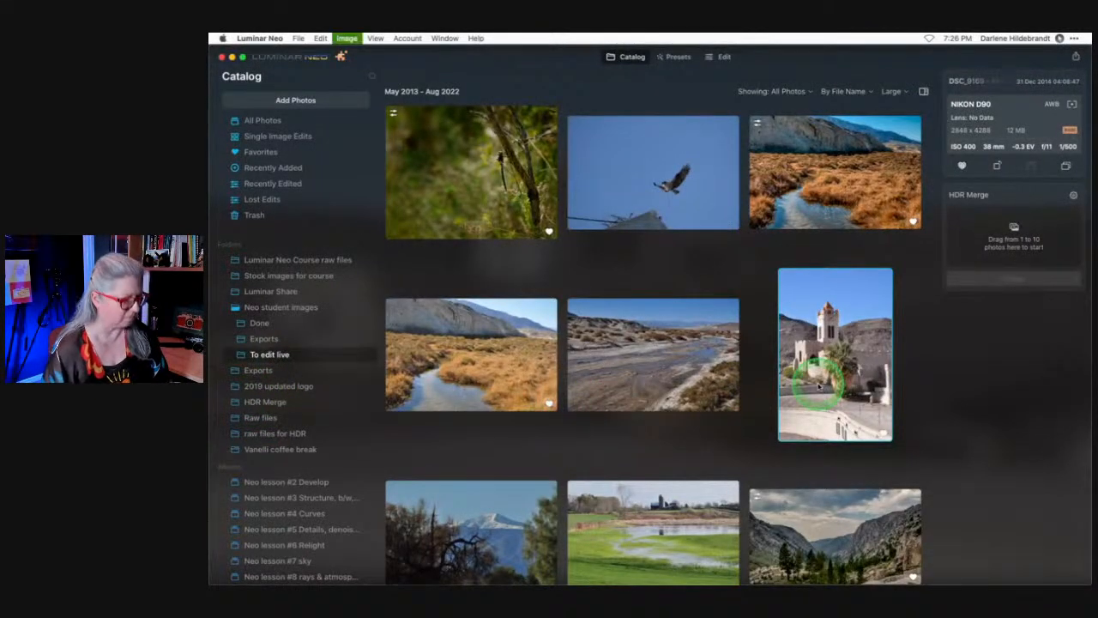
# Mark the HDR-merged clock tower photo in the HDR Merge folder as a favorite and move it to the To edit live folder.
pyautogui.click(262, 402)
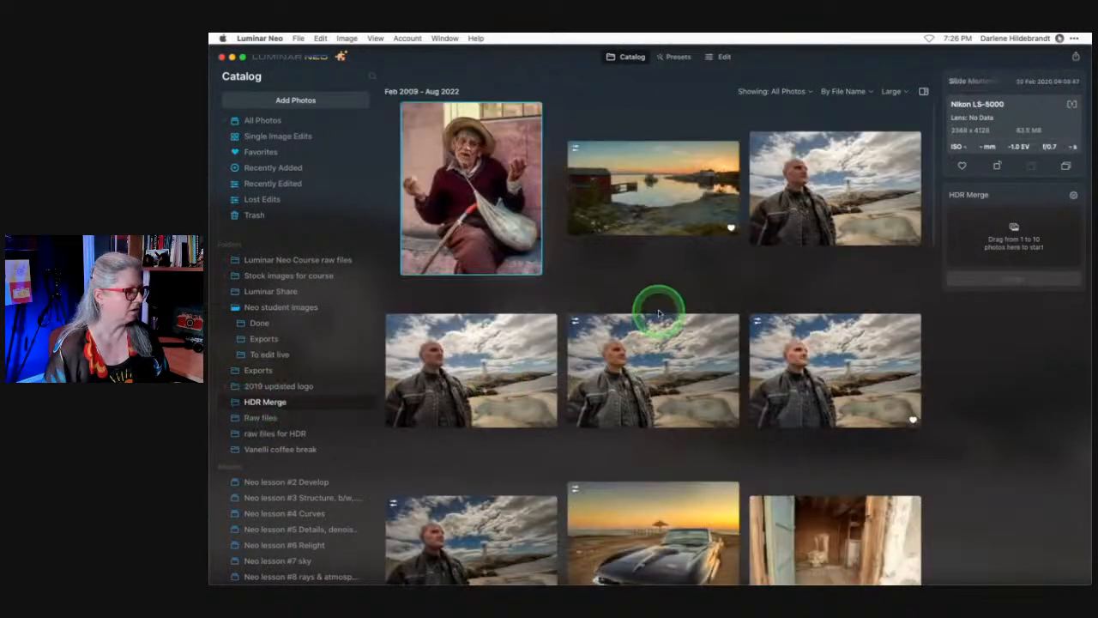
pyautogui.scroll(-4, 658, 314)
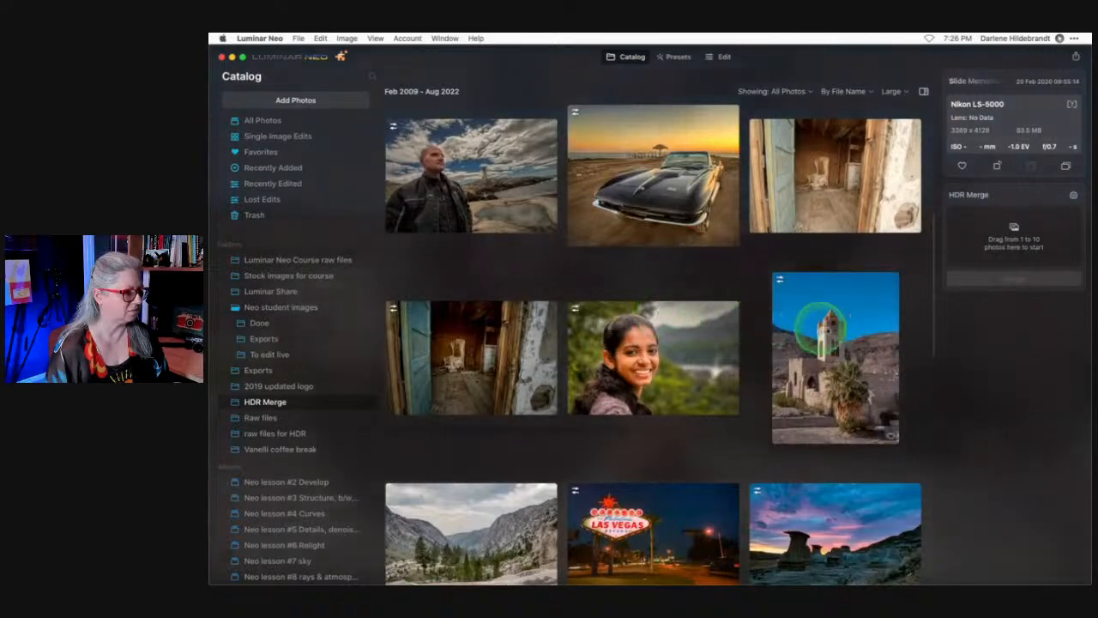
pyautogui.click(830, 328)
pyautogui.moveTo(830, 328); pyautogui.dragTo(287, 356)
# Open the To edit live folder and filter it to show only Favorites.
pyautogui.click(288, 356)
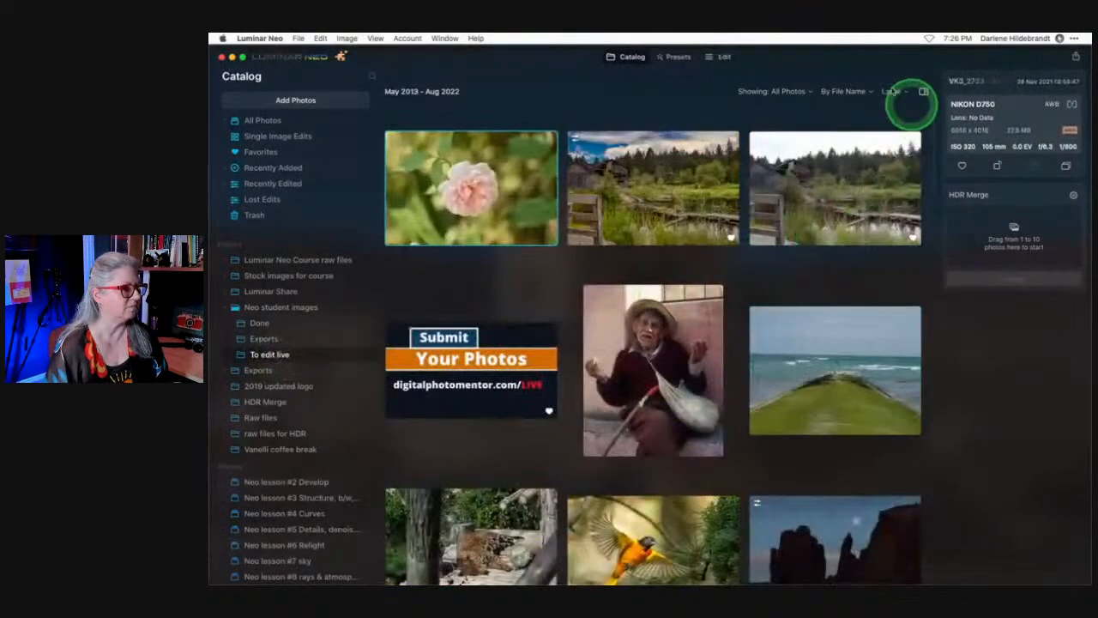
pyautogui.click(786, 93)
pyautogui.click(743, 117)
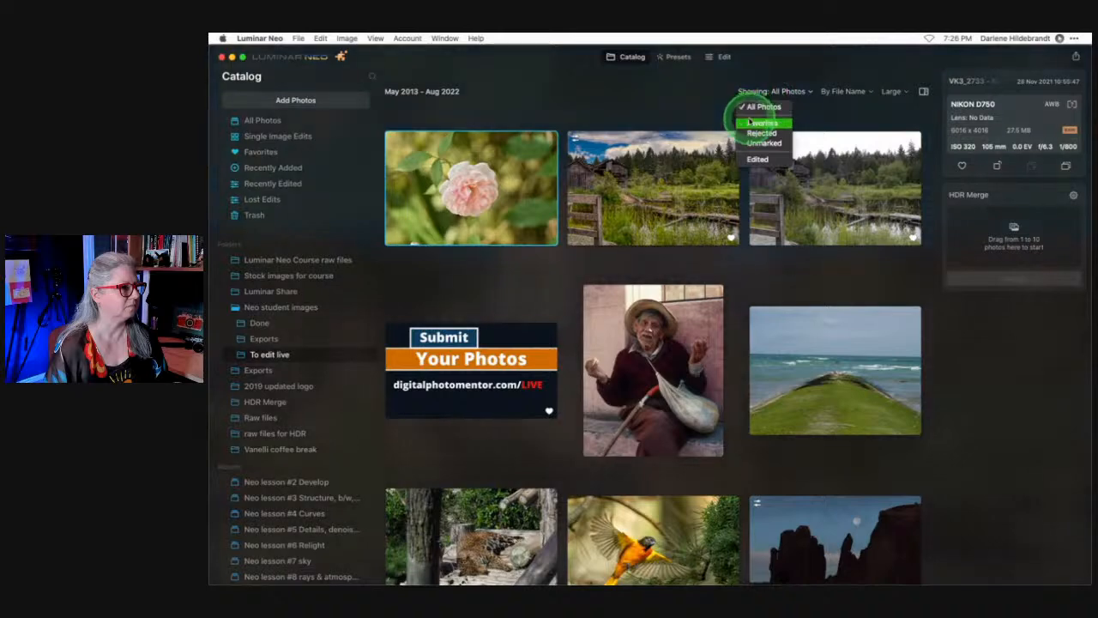
# Select the merged and unmerged clock tower photos and sync the merged photo's adjustments to the unmerged one.
pyautogui.scroll(-6, 788, 304)
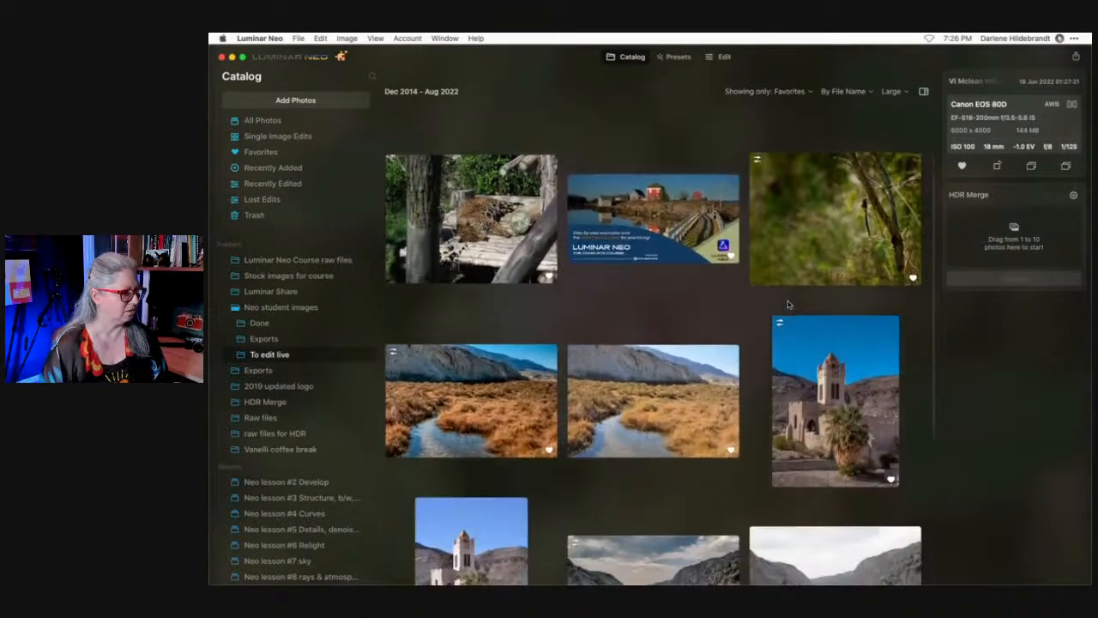
pyautogui.click(832, 300)
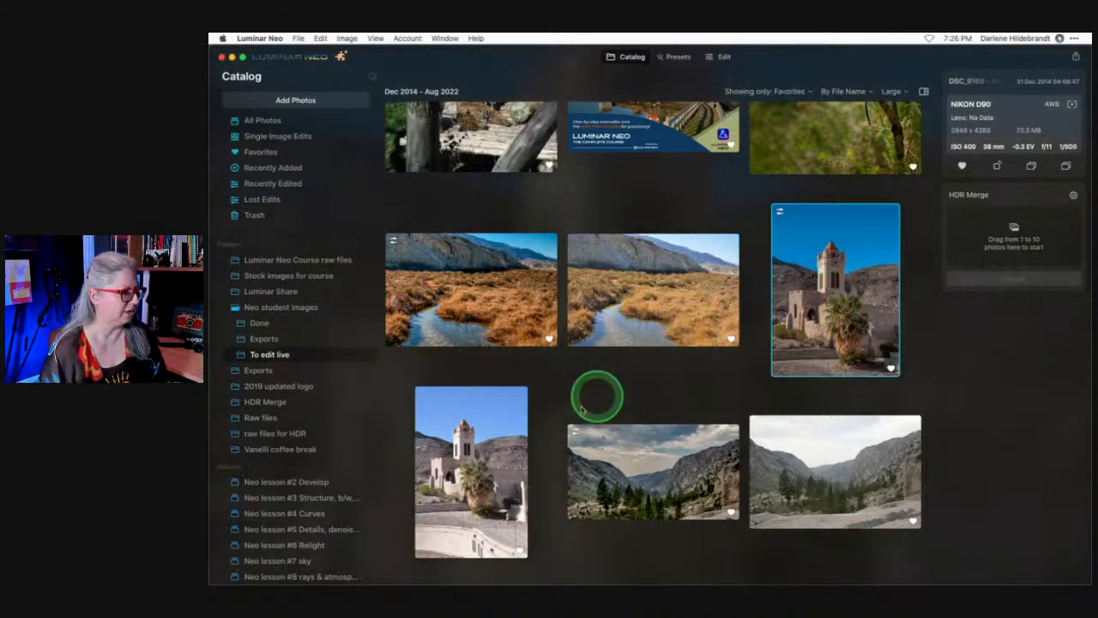
pyautogui.keyDown('super'); pyautogui.click(506, 433); pyautogui.keyUp('super')
pyautogui.rightClick(830, 249)
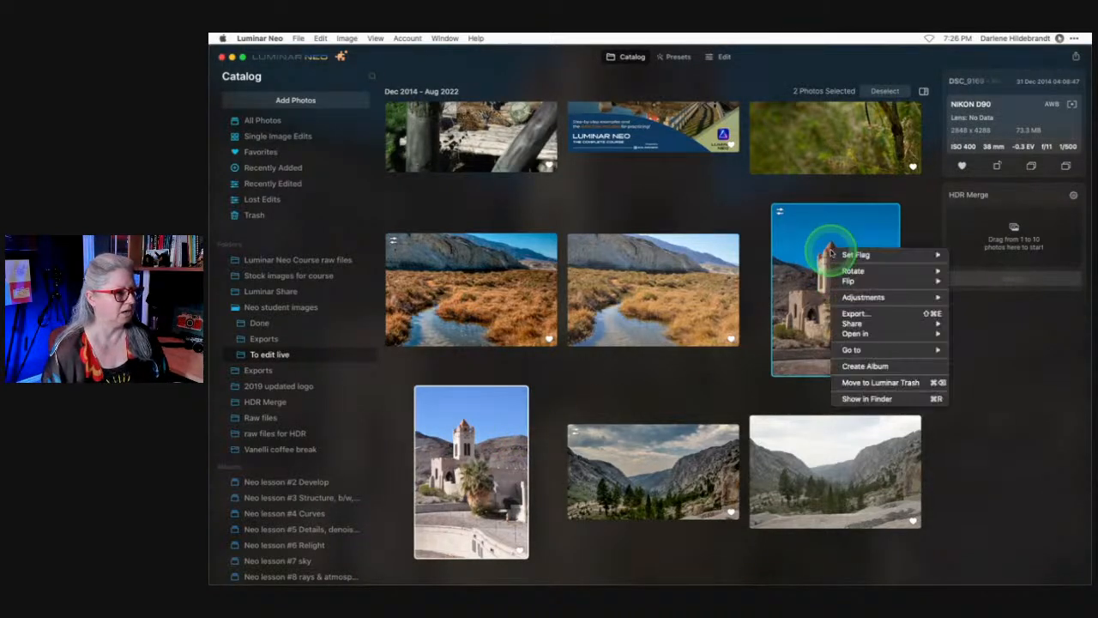
pyautogui.moveTo(845, 298)
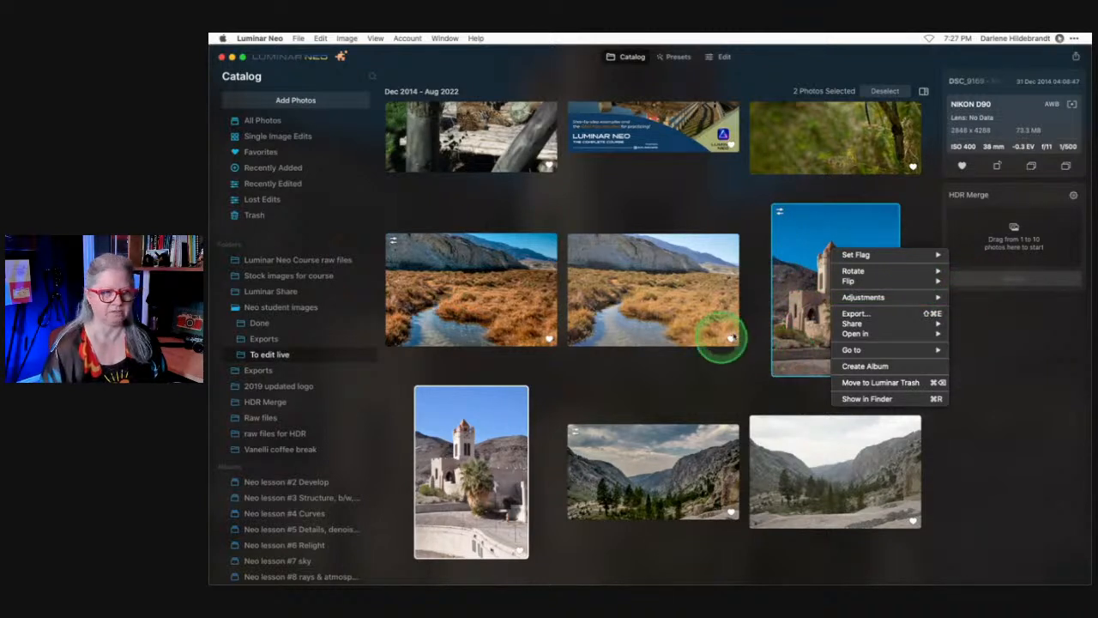
pyautogui.moveTo(907, 297)
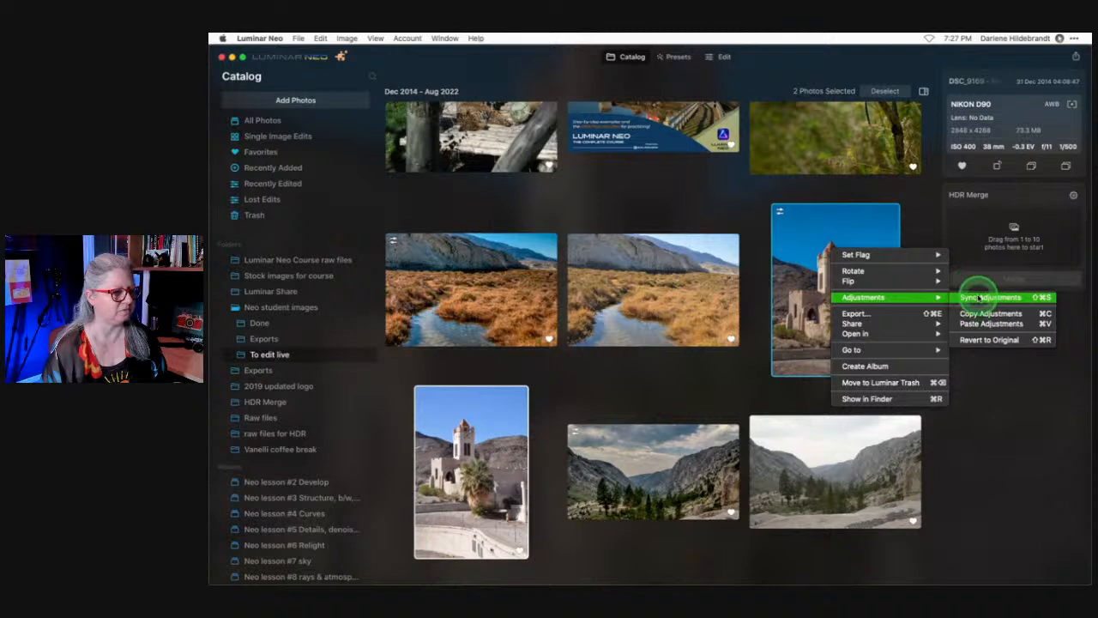
pyautogui.click(978, 296)
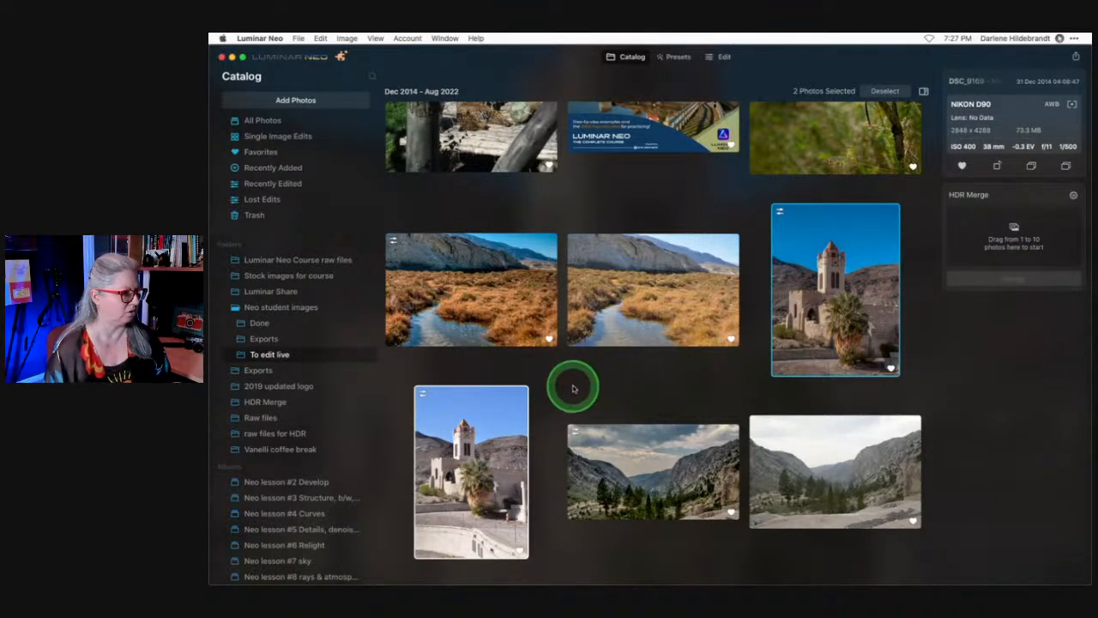
# Open the unmerged clock tower photo for editing, straighten it slightly, and crop it tighter at the Original ratio.
pyautogui.doubleClick(483, 421)
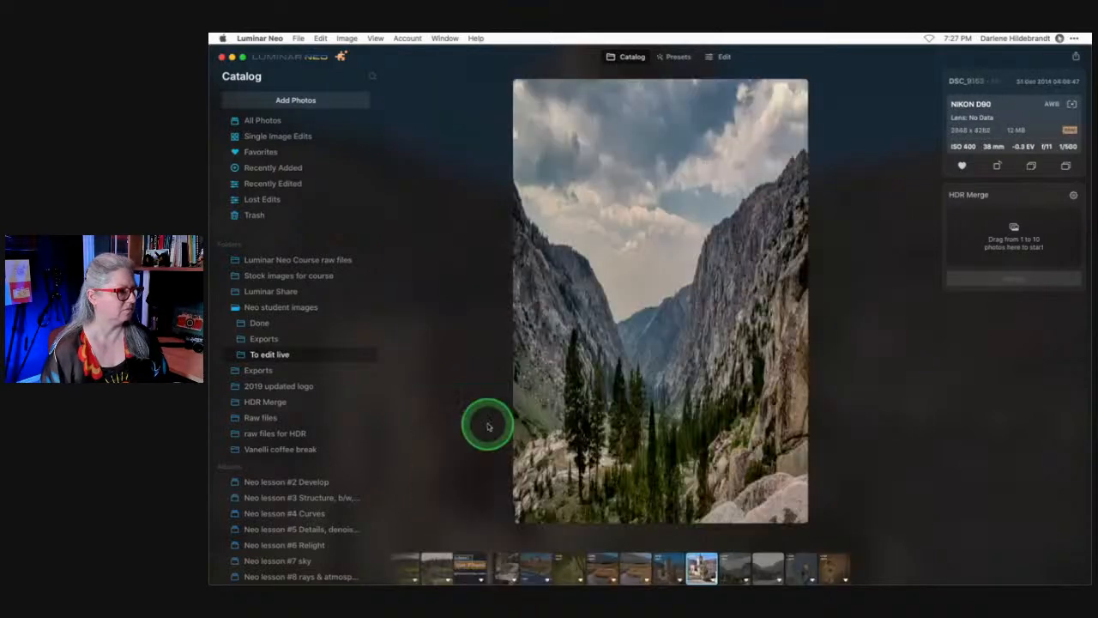
pyautogui.click(725, 56)
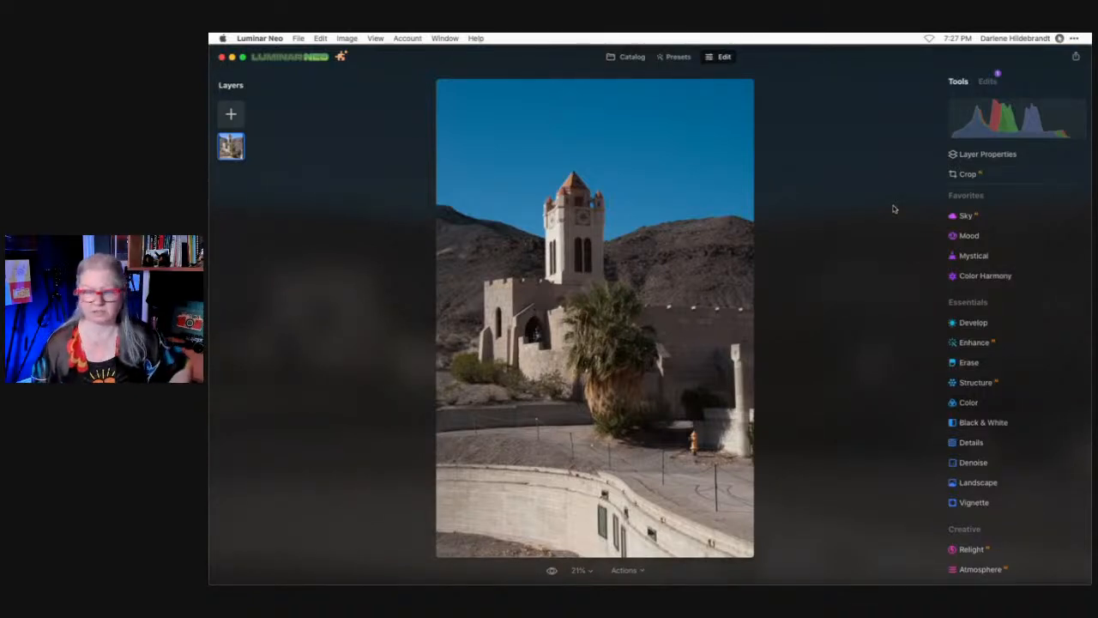
pyautogui.click(1006, 174)
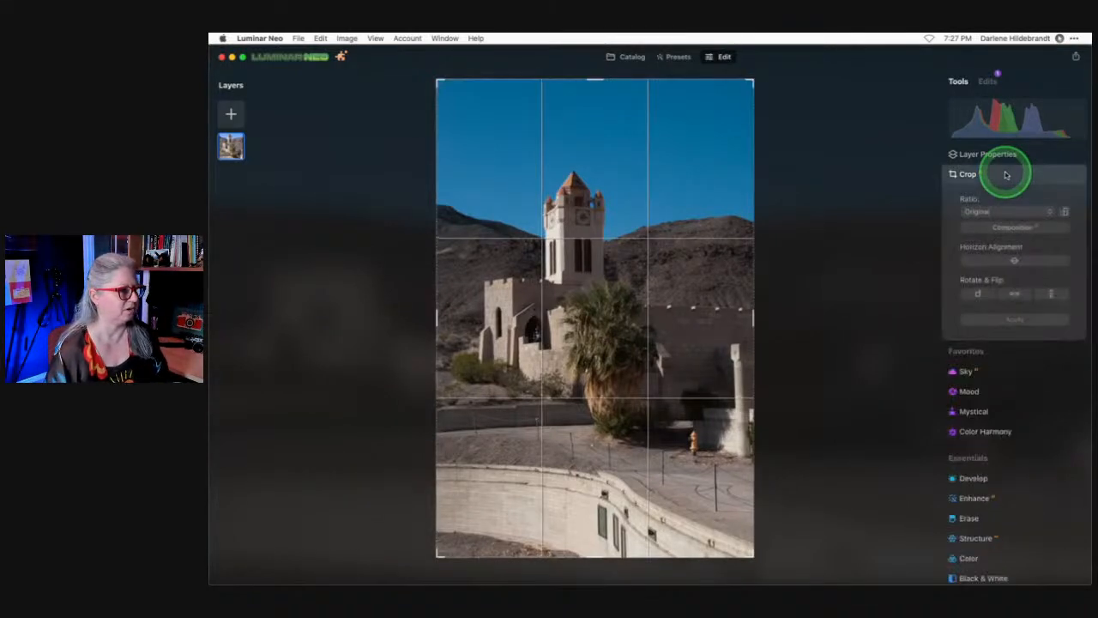
pyautogui.click(1014, 227)
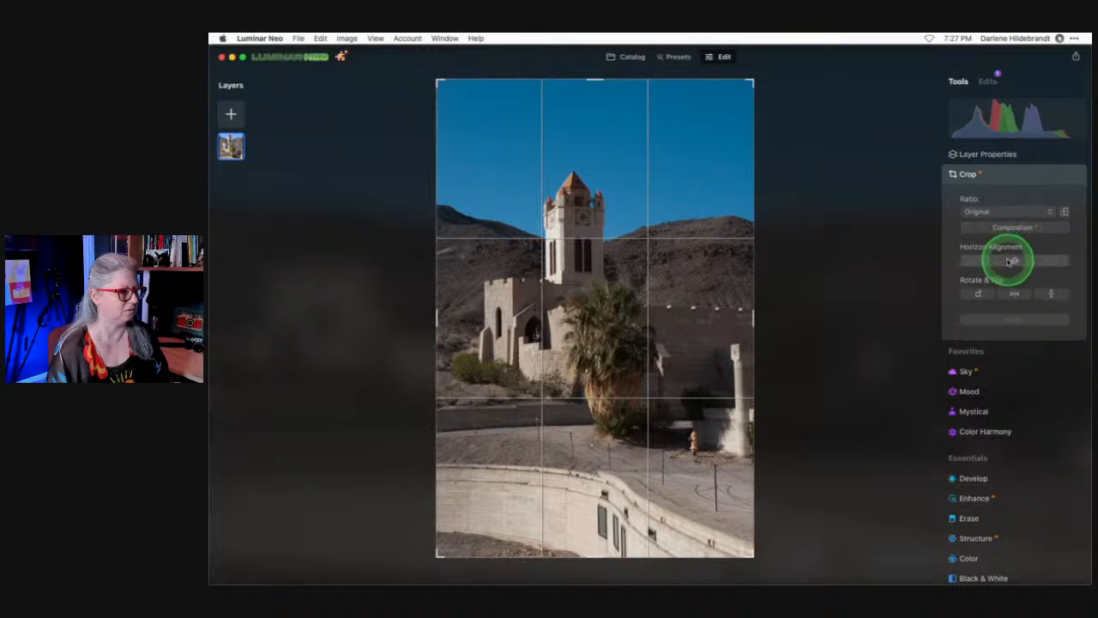
pyautogui.click(1004, 213)
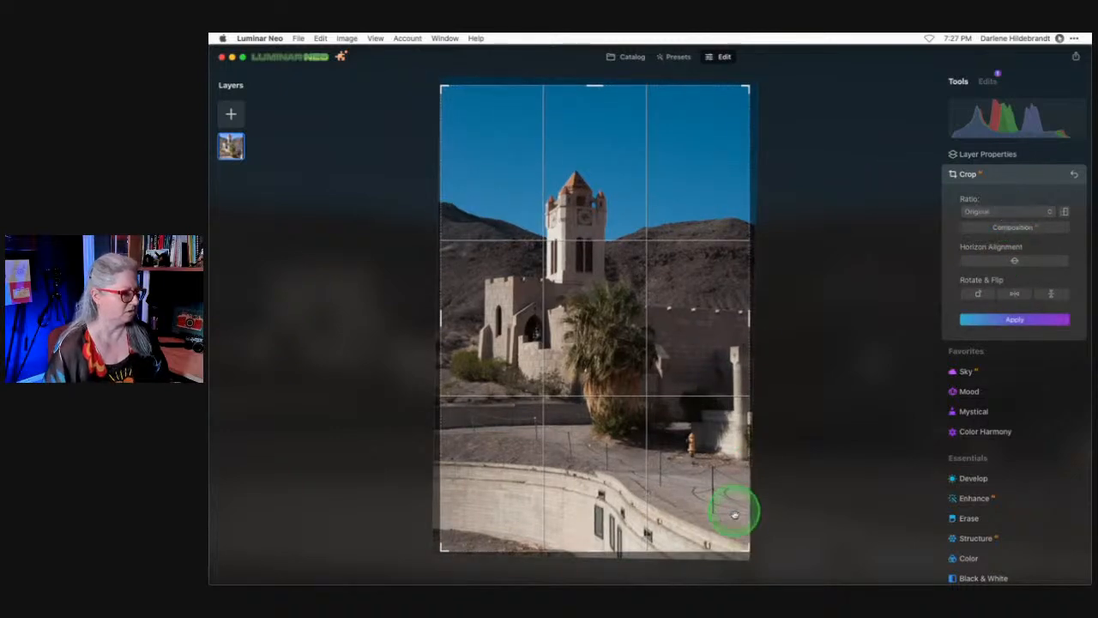
pyautogui.moveTo(742, 546); pyautogui.dragTo(704, 497)
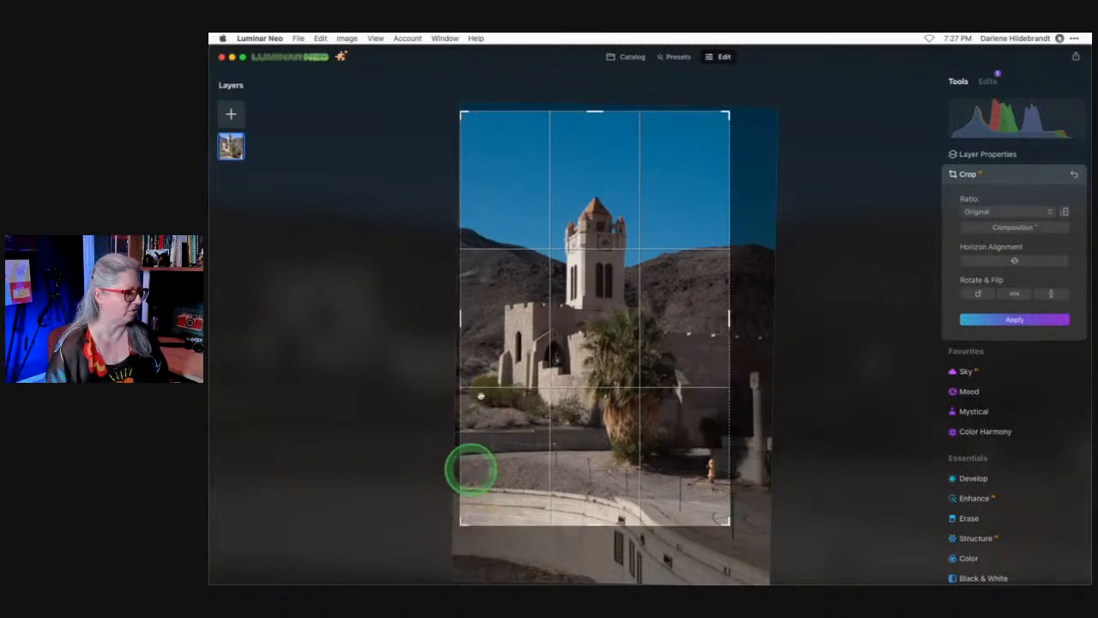
pyautogui.moveTo(469, 102); pyautogui.dragTo(480, 124)
pyautogui.press('Return')
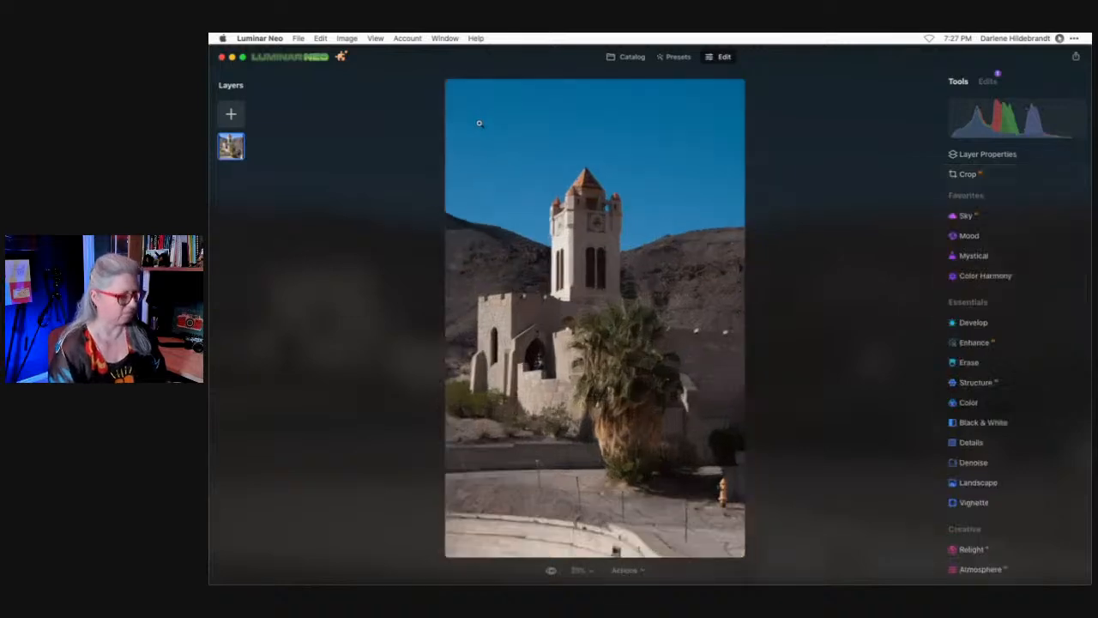
# Reopen the crop with the ratio set to Free, trim the curved wall off the bottom of the photo, and apply it.
pyautogui.click(1017, 179)
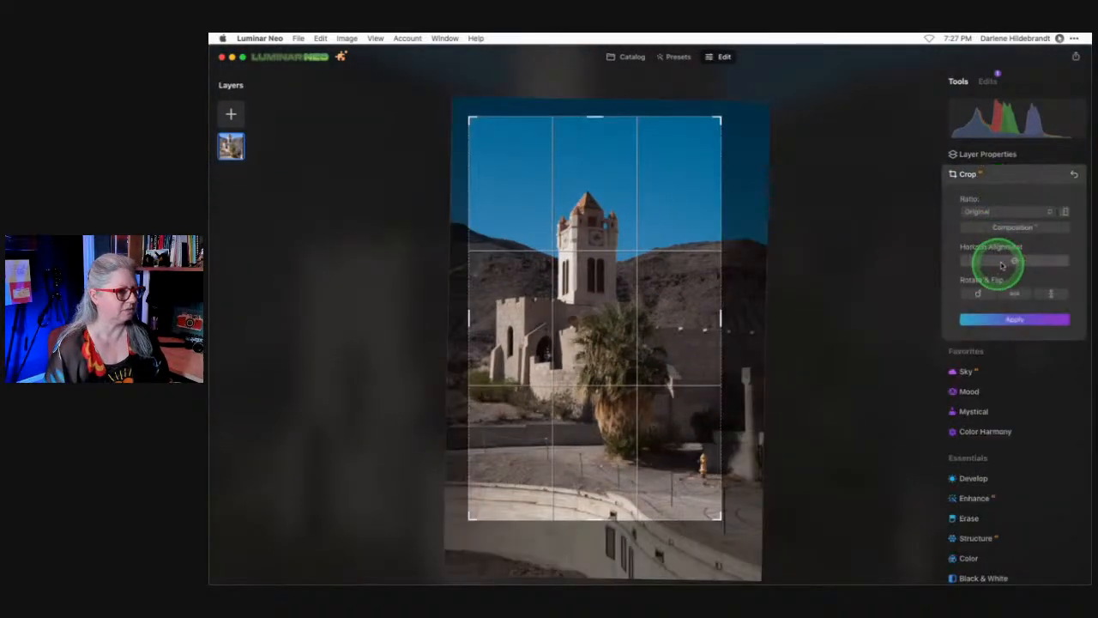
pyautogui.moveTo(1015, 261); pyautogui.dragTo(838, 133)
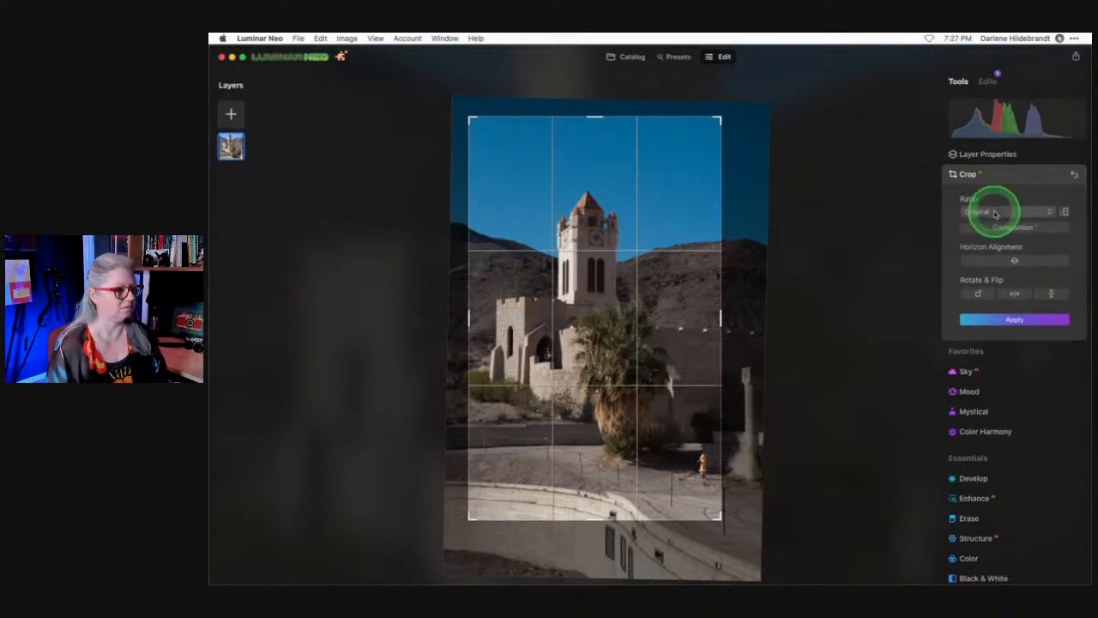
pyautogui.click(995, 211)
pyautogui.click(994, 195)
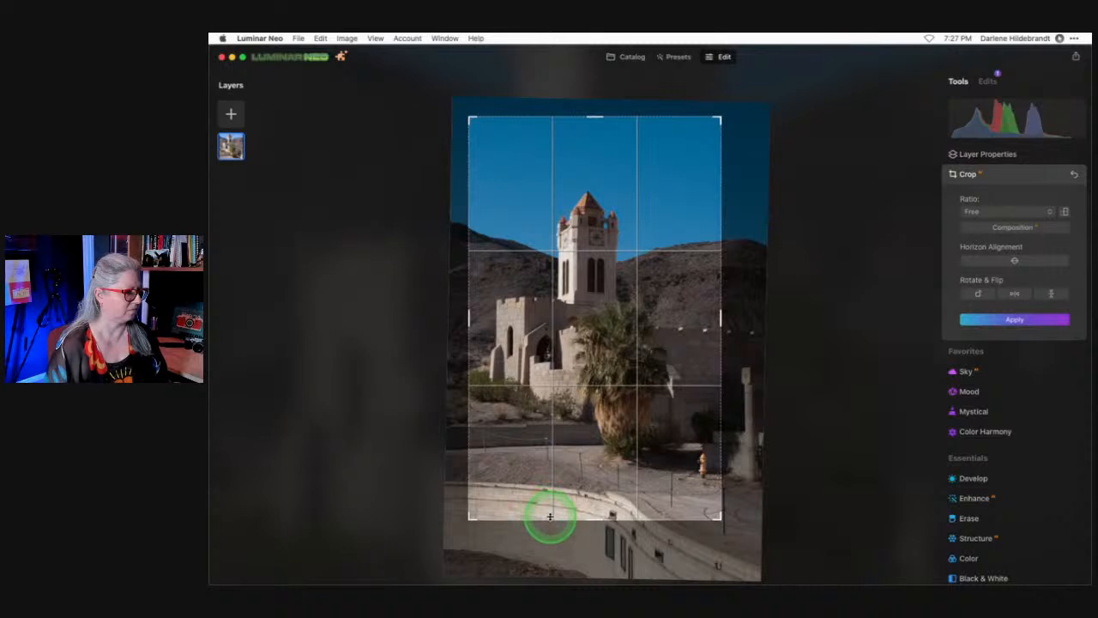
pyautogui.moveTo(549, 516); pyautogui.dragTo(557, 472)
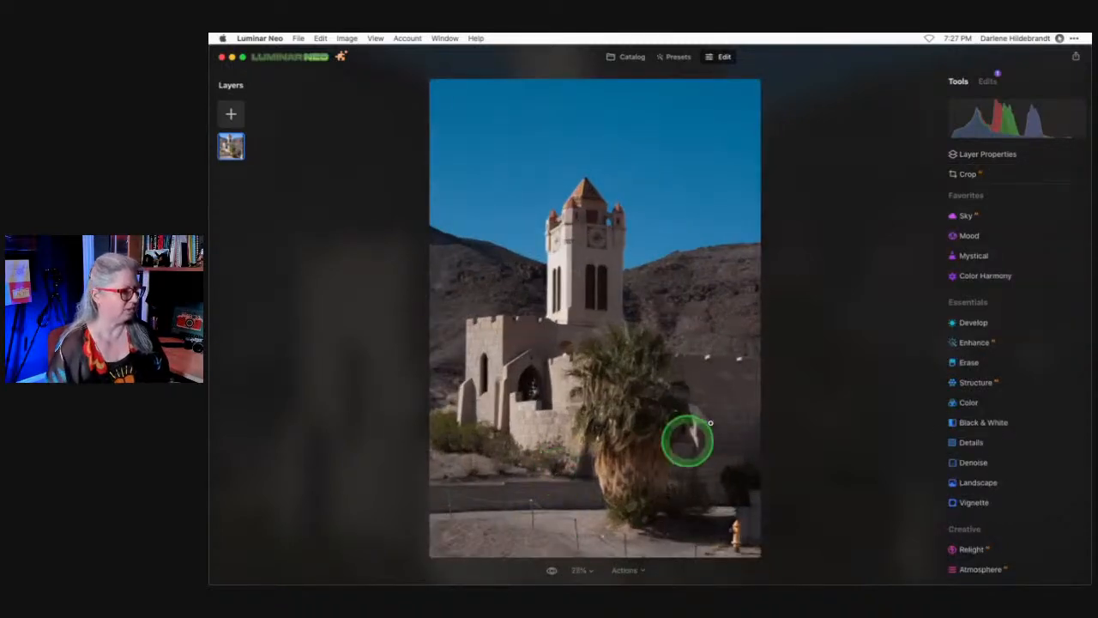
# Return to the catalog and compare the merged and unmerged clock tower photos at large size by flipping between them.
pyautogui.press('g')
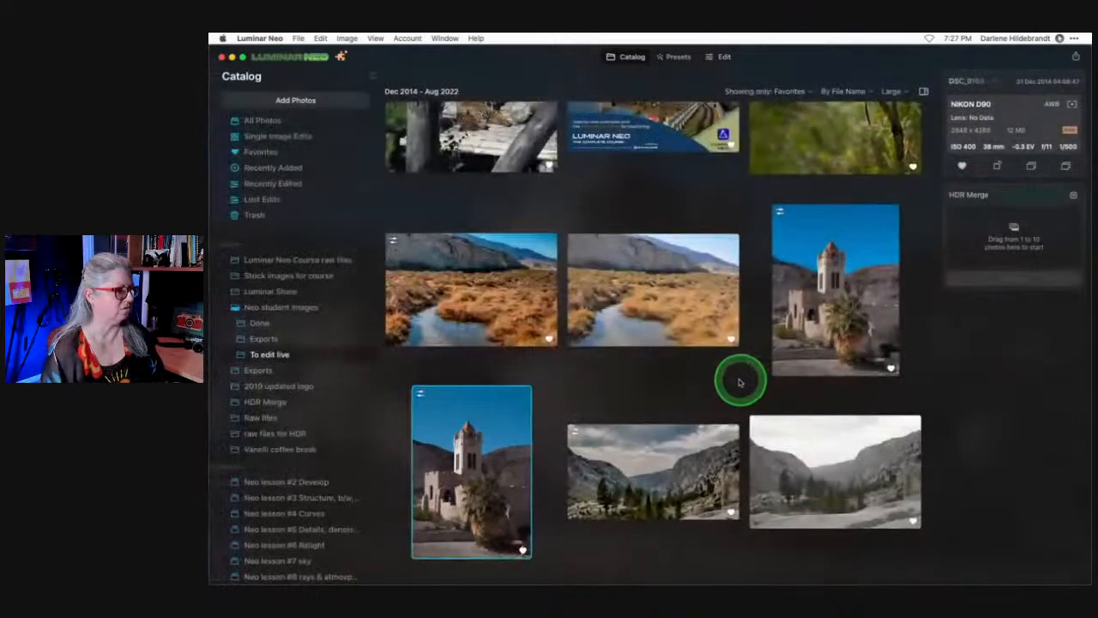
pyautogui.doubleClick(809, 338)
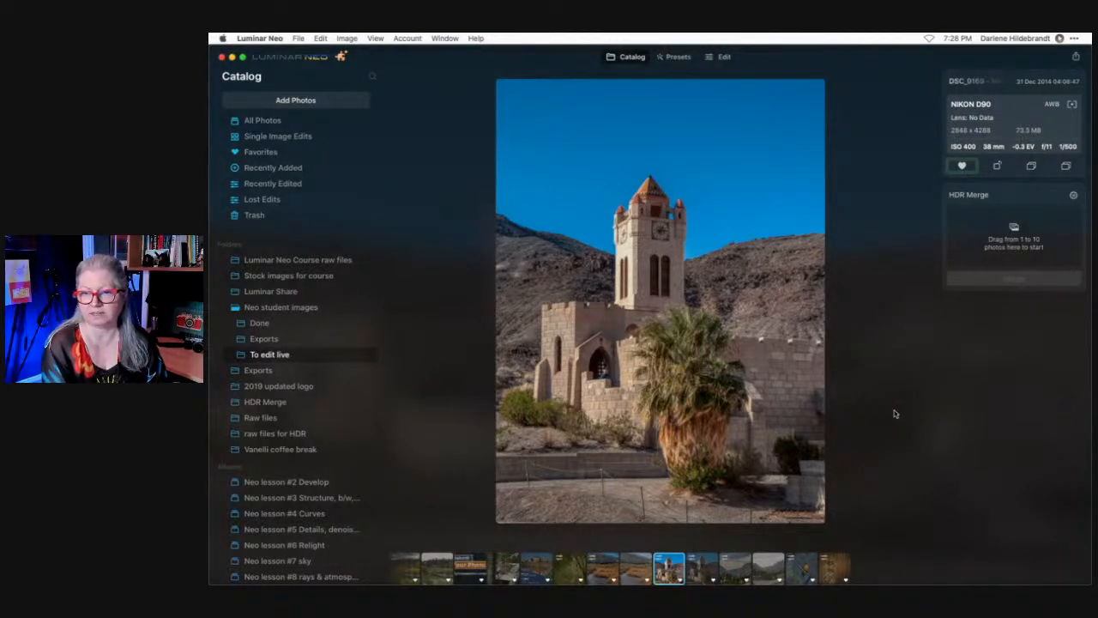
pyautogui.press('Right')
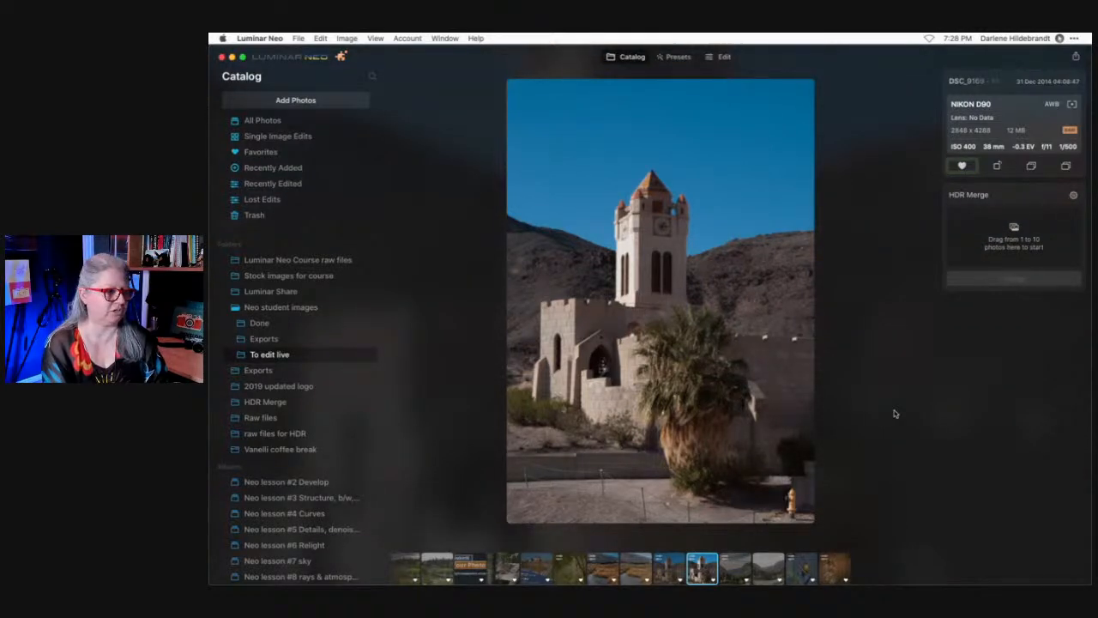
pyautogui.press('Left')
pyautogui.press('Right')
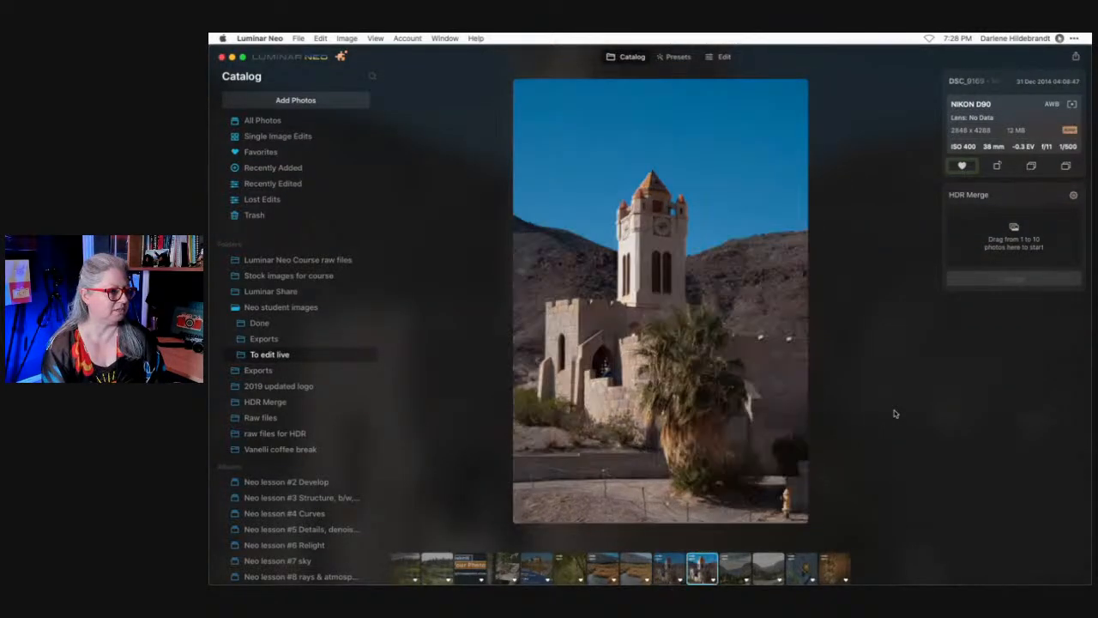
pyautogui.press('Left')
pyautogui.press('Right')
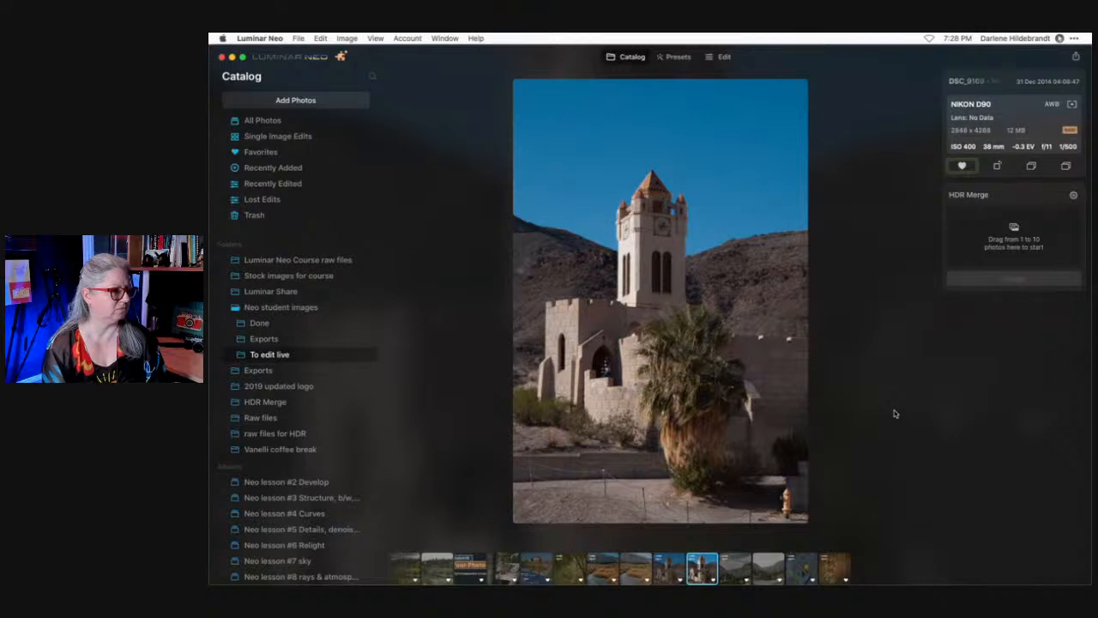
pyautogui.press('Left')
pyautogui.press('Right')
pyautogui.press('Left')
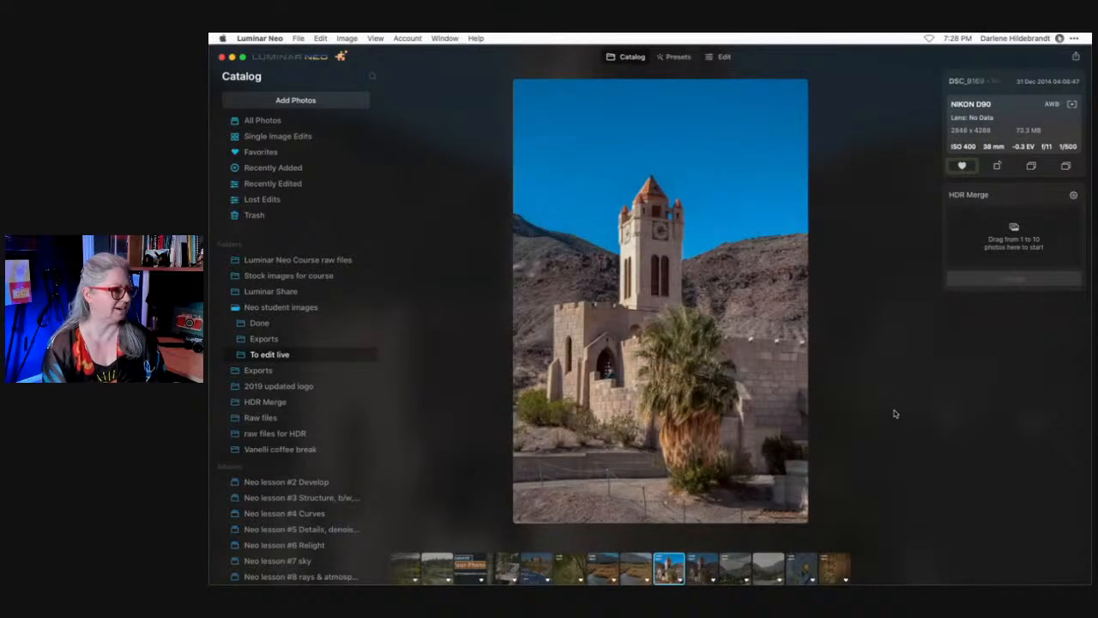
pyautogui.press('Right')
pyautogui.press('Left')
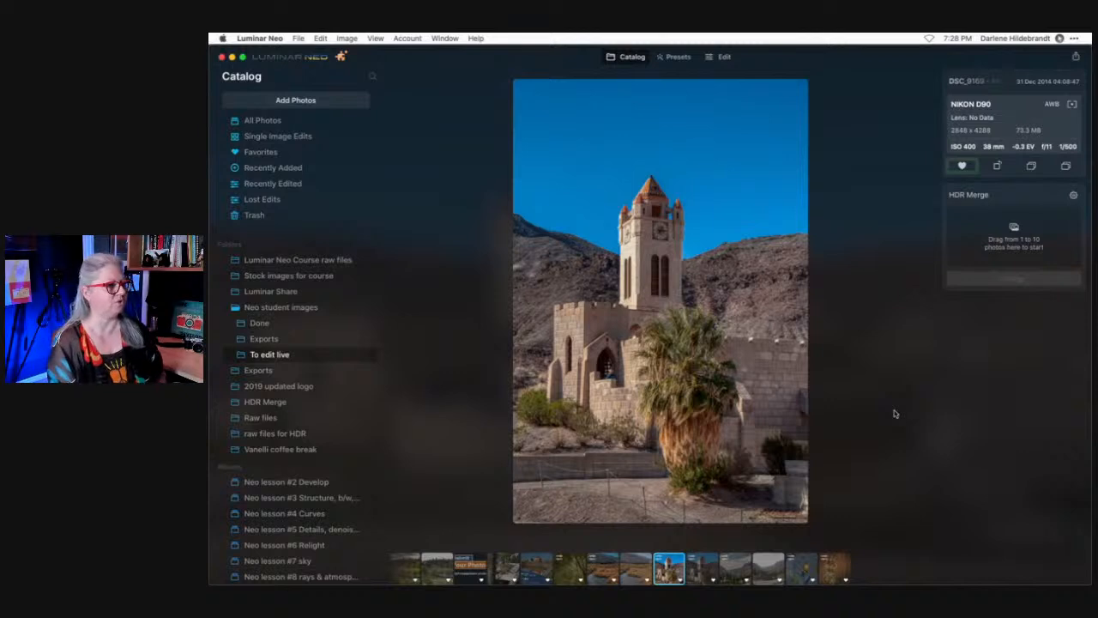
pyautogui.press('Right')
pyautogui.press('Left')
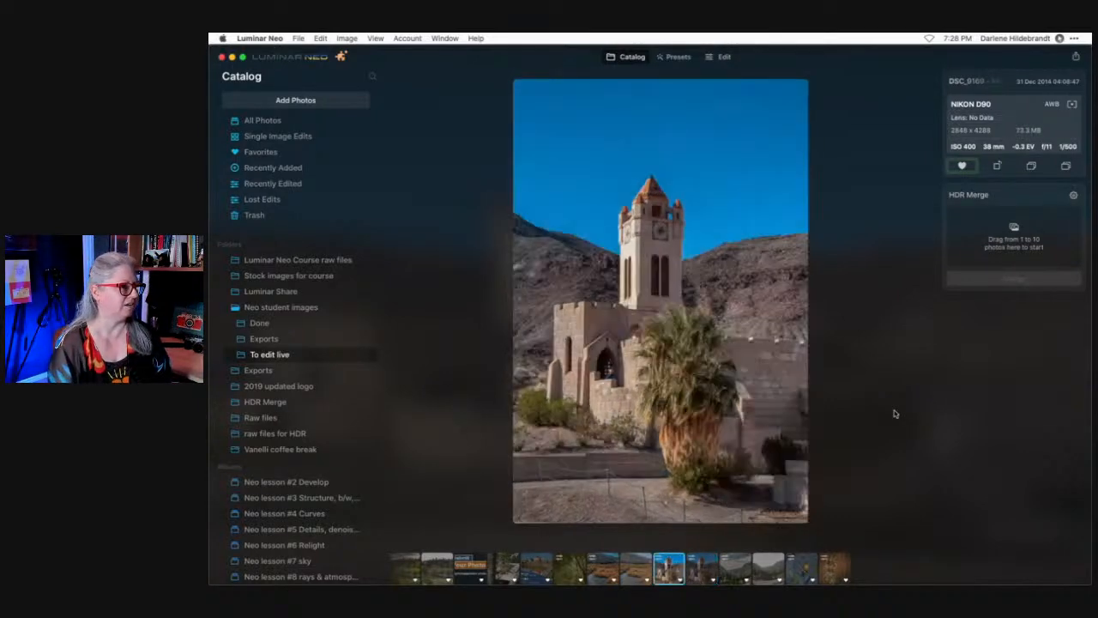
# Flip between the HDR-merged and single-exposure clock tower photos again to compare their sky color and shadow detail.
pyautogui.press('Right')
pyautogui.press('Left')
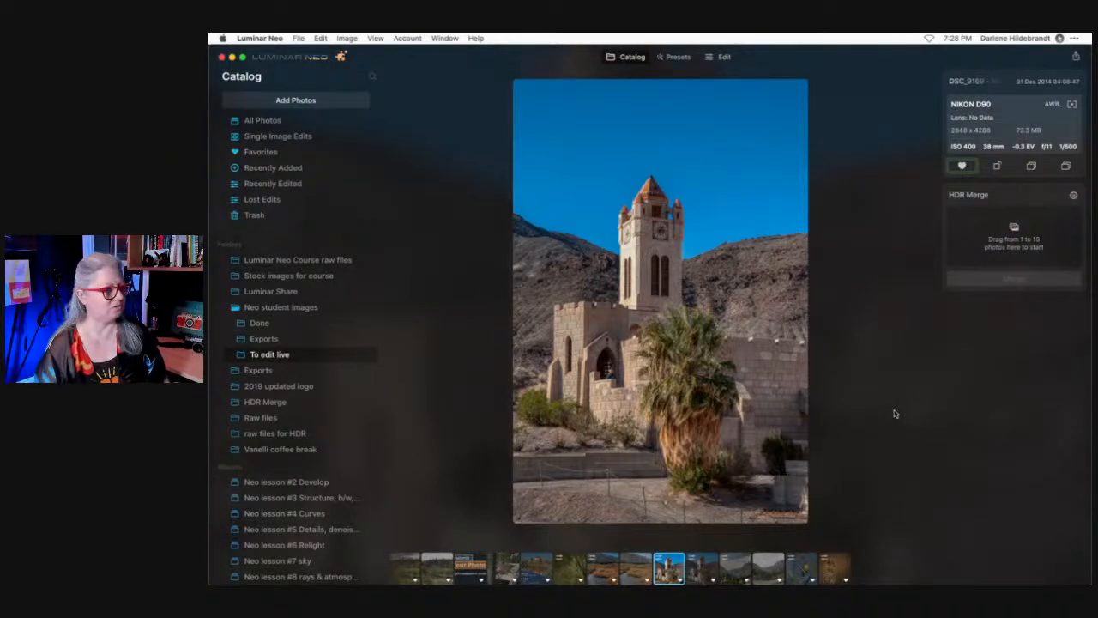
pyautogui.press('Right')
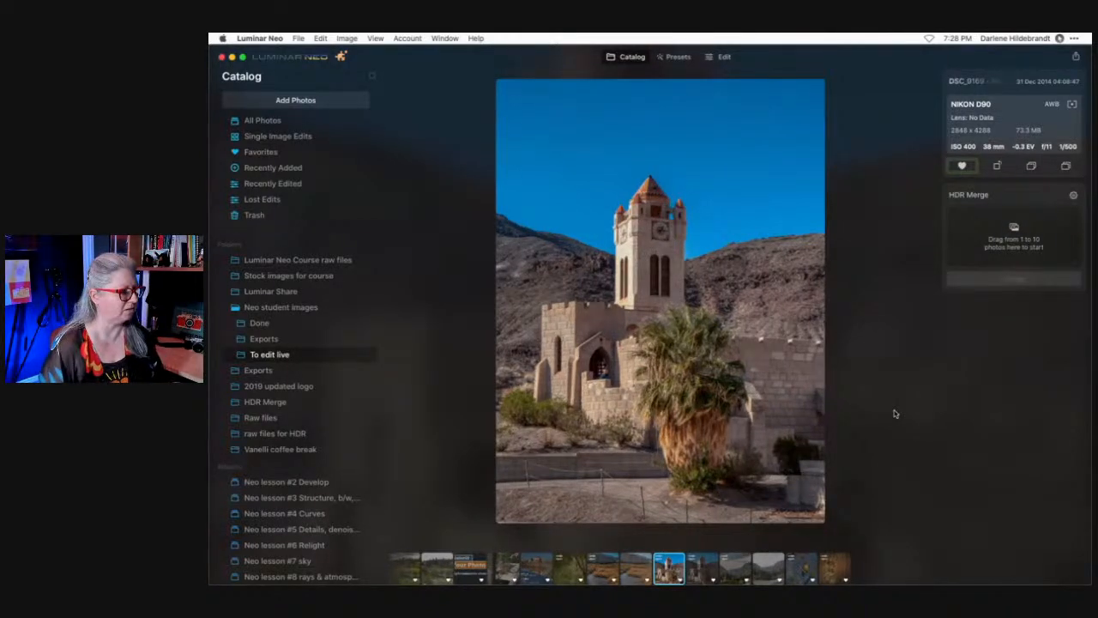
pyautogui.press('Right')
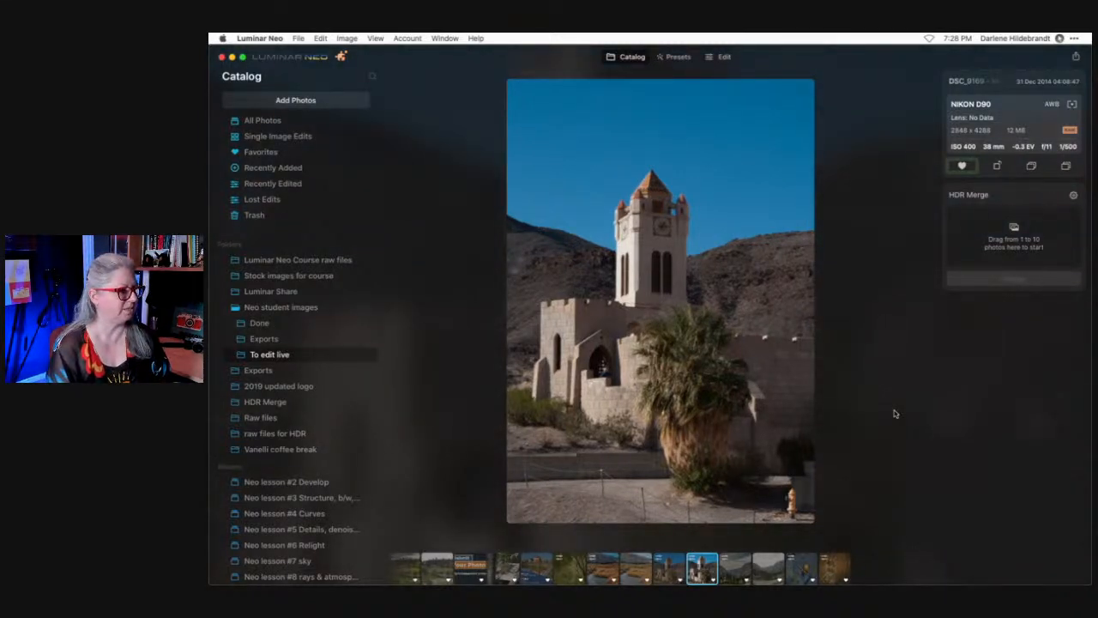
pyautogui.press('Left')
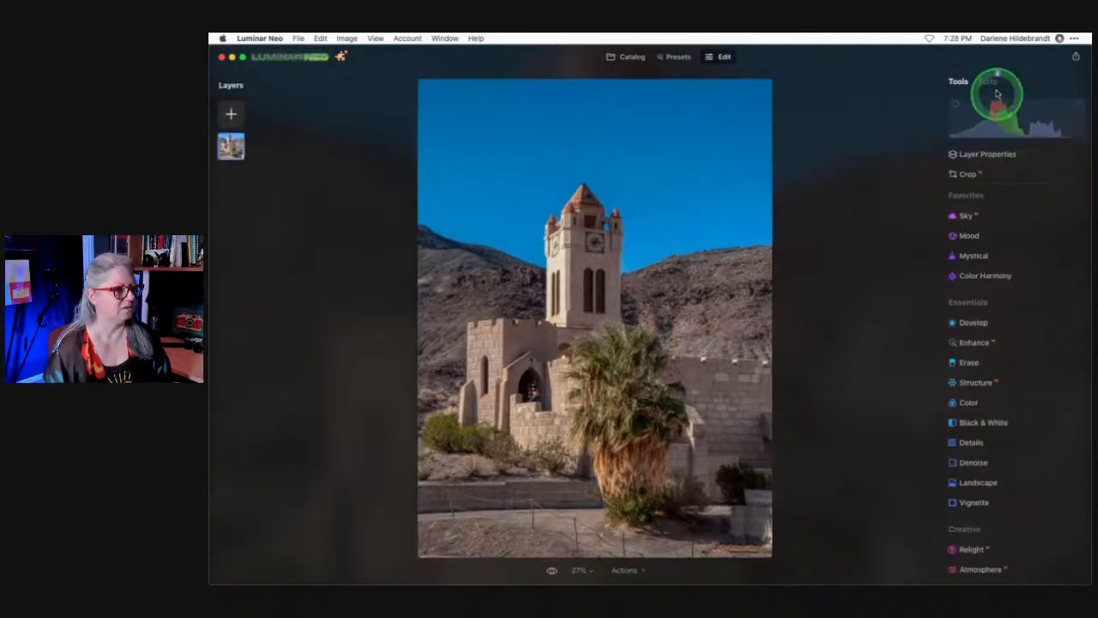
# Reopen the merged clock tower photo's Develop edit and reduce its Saturation to -20.
pyautogui.click(991, 83)
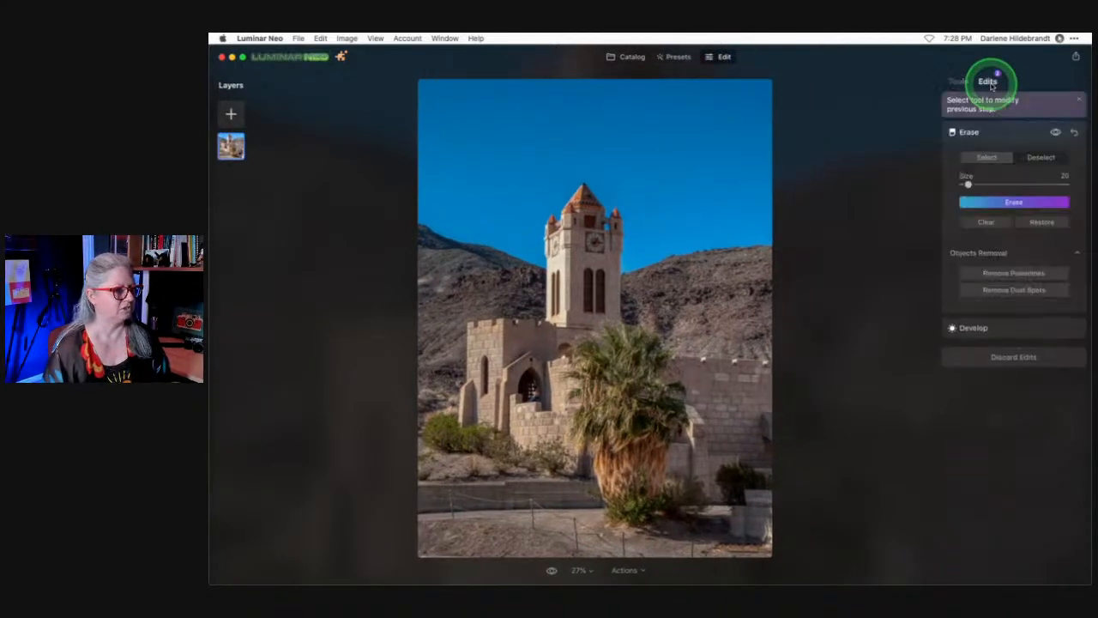
pyautogui.click(997, 326)
pyautogui.click(968, 366)
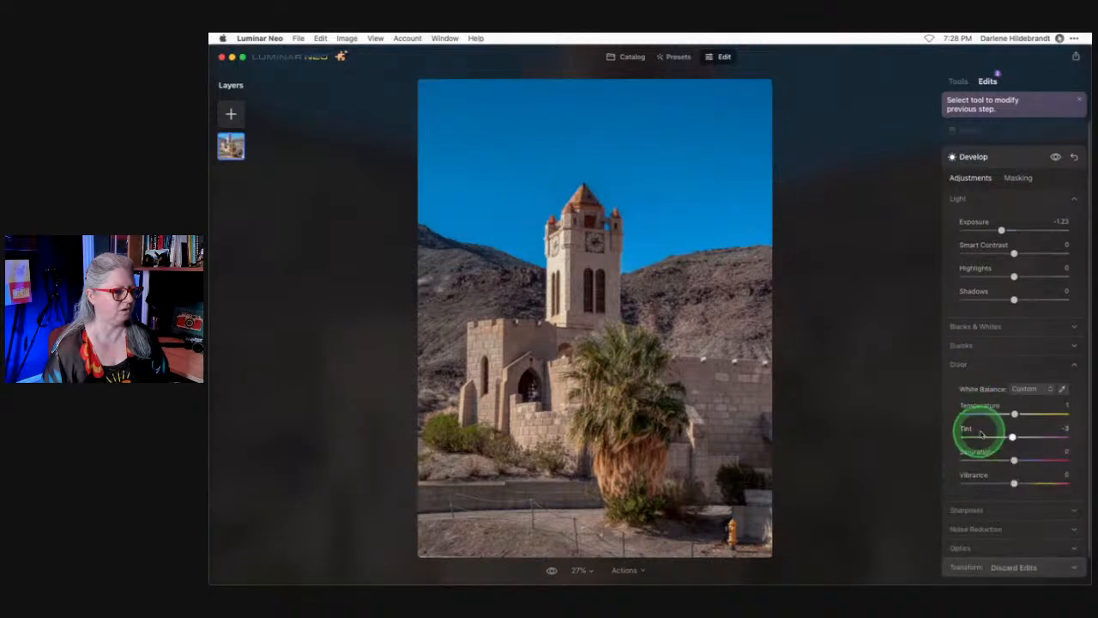
pyautogui.moveTo(1013, 460); pyautogui.dragTo(1002, 460)
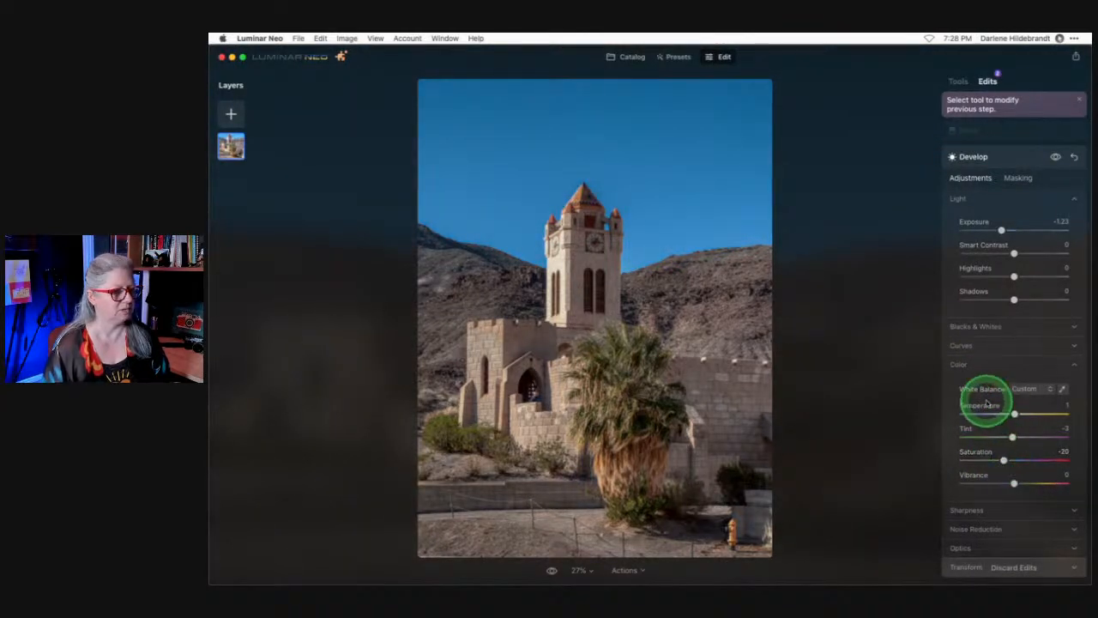
# Move the black point of the merged photo's Develop curve slightly inward to deepen the shadows.
pyautogui.click(967, 326)
pyautogui.click(967, 382)
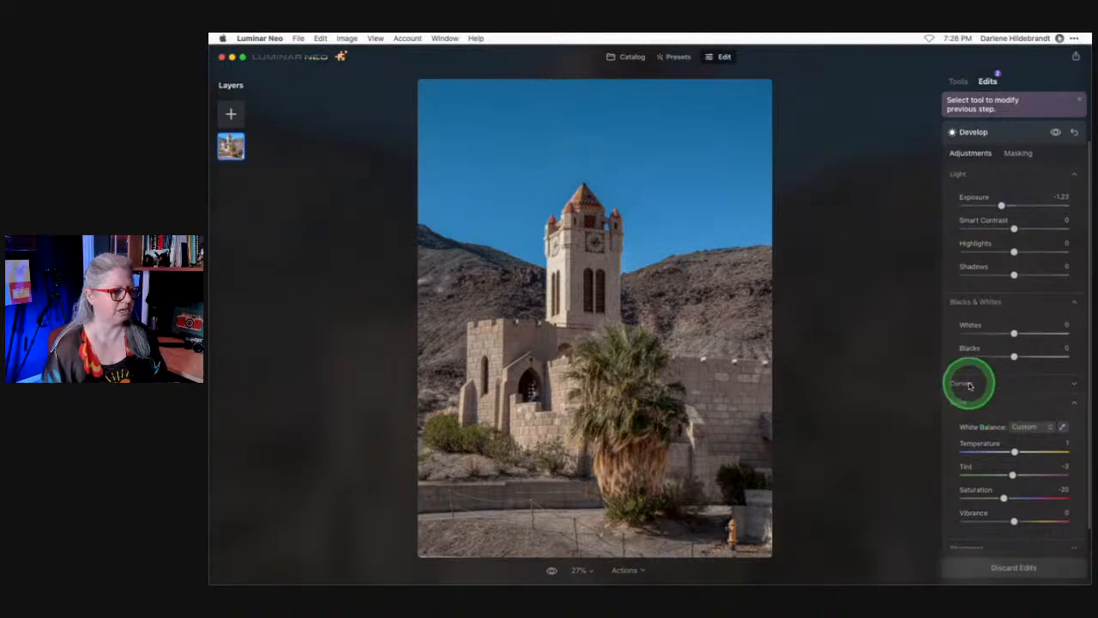
pyautogui.moveTo(951, 520); pyautogui.dragTo(952, 522)
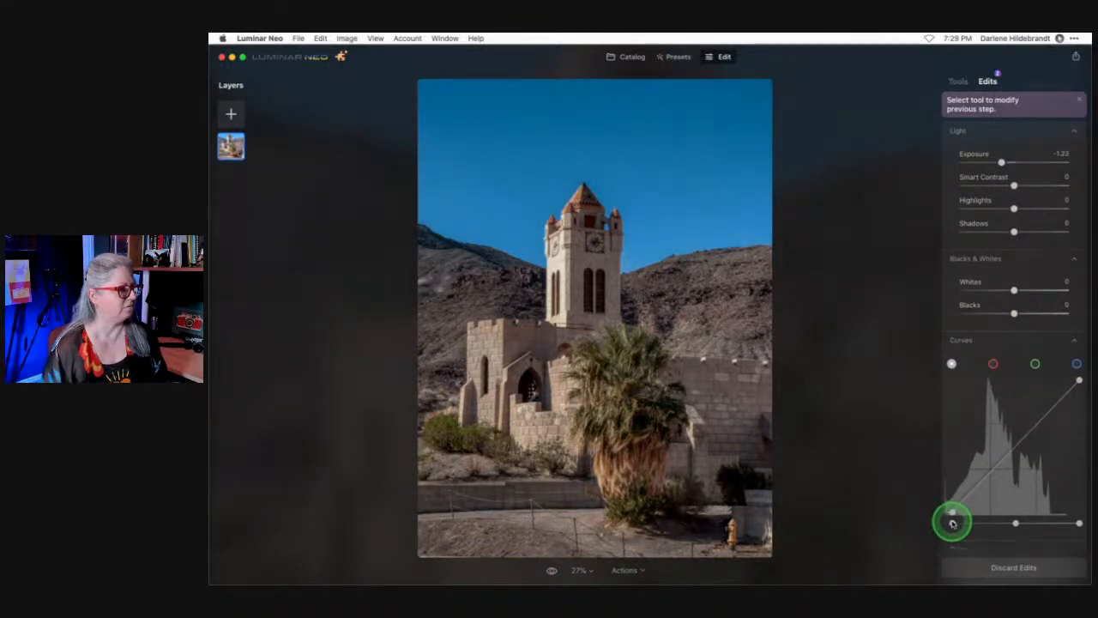
# Return to the catalog, enlarge the desaturated merged clock tower photo, and compare it with the unmerged one.
pyautogui.click(633, 56)
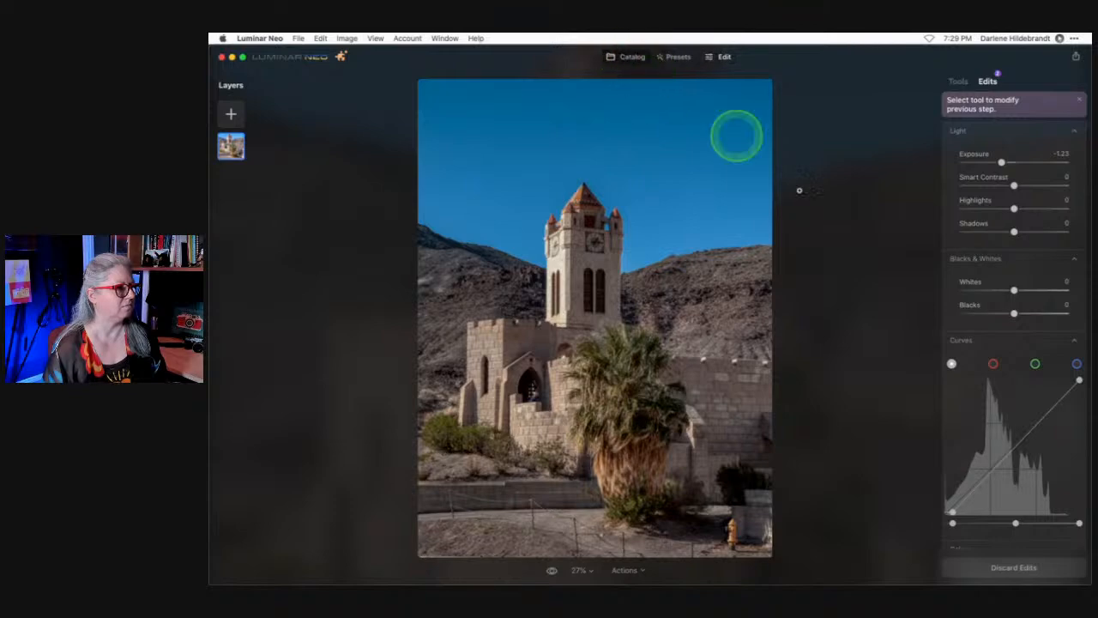
pyautogui.doubleClick(873, 280)
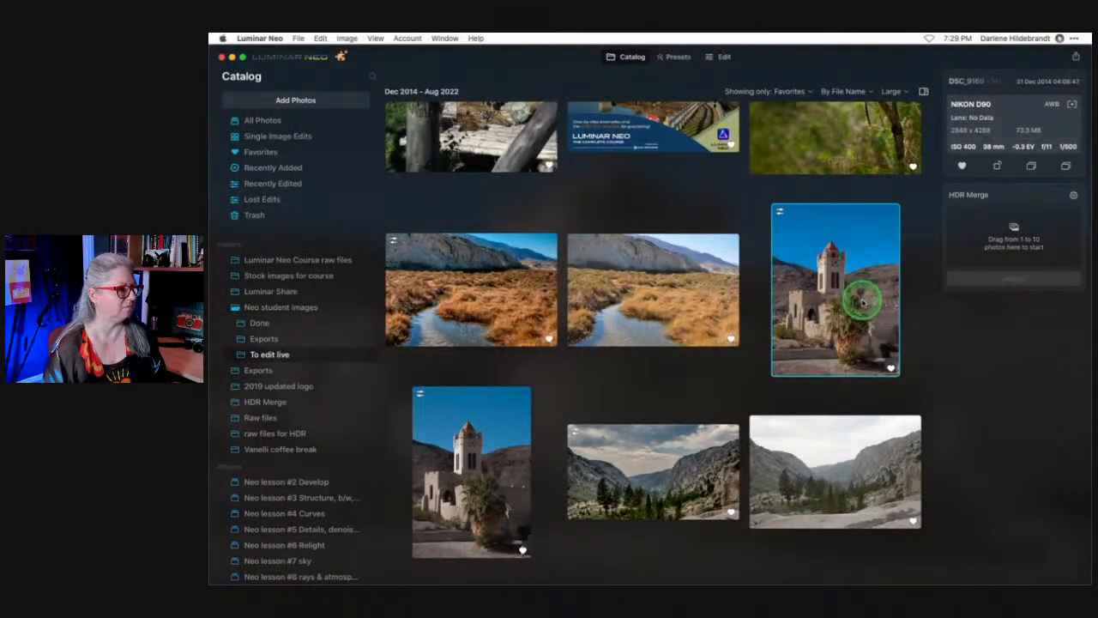
pyautogui.press('Right')
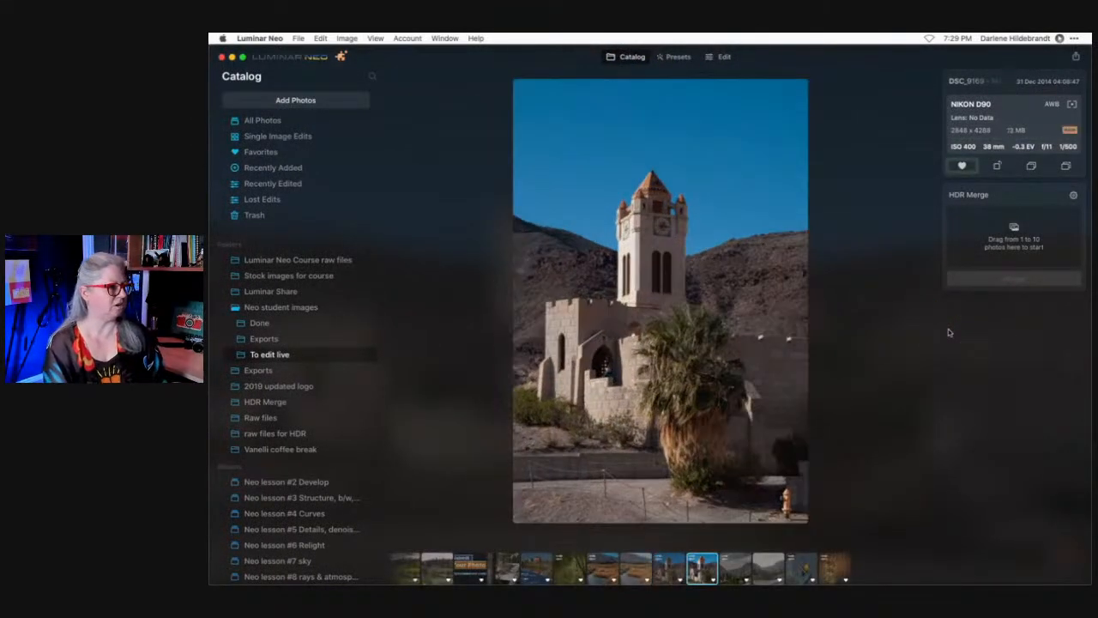
pyautogui.press('Left')
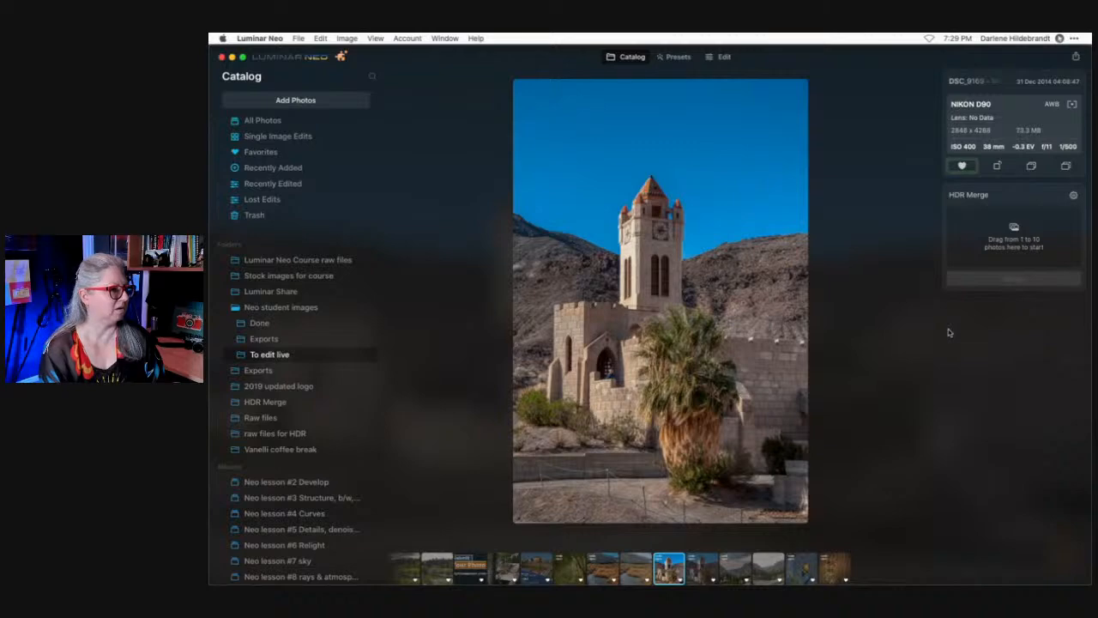
pyautogui.press('Right')
pyautogui.press('Left')
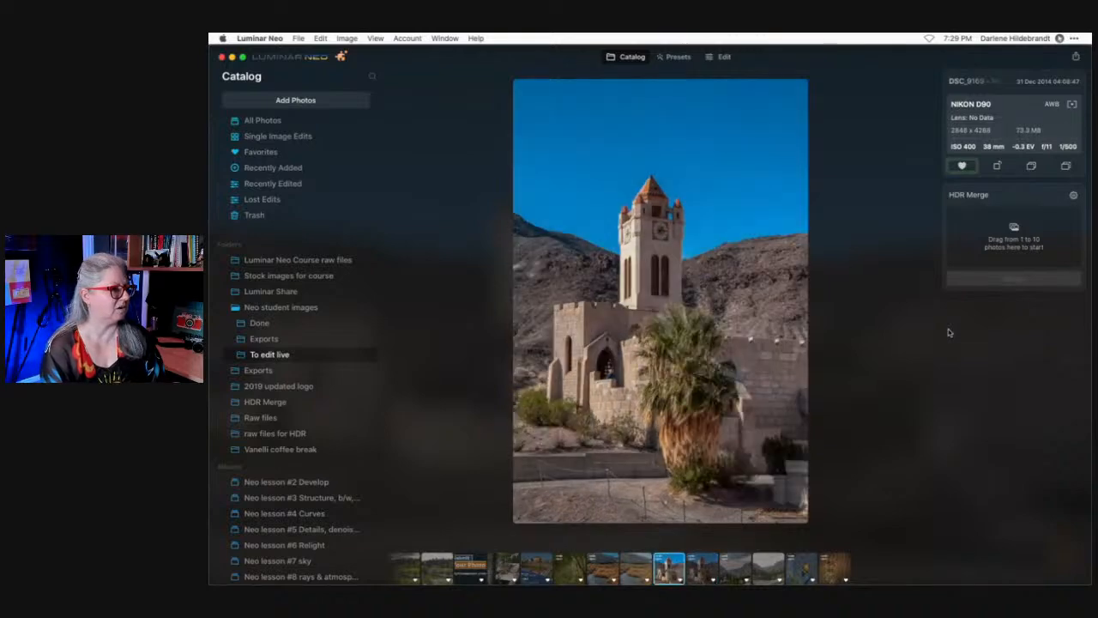
# Zoom in on the merged photo's tower to examine the stonework and clock detail, and return to the full view.
pyautogui.click(668, 279)
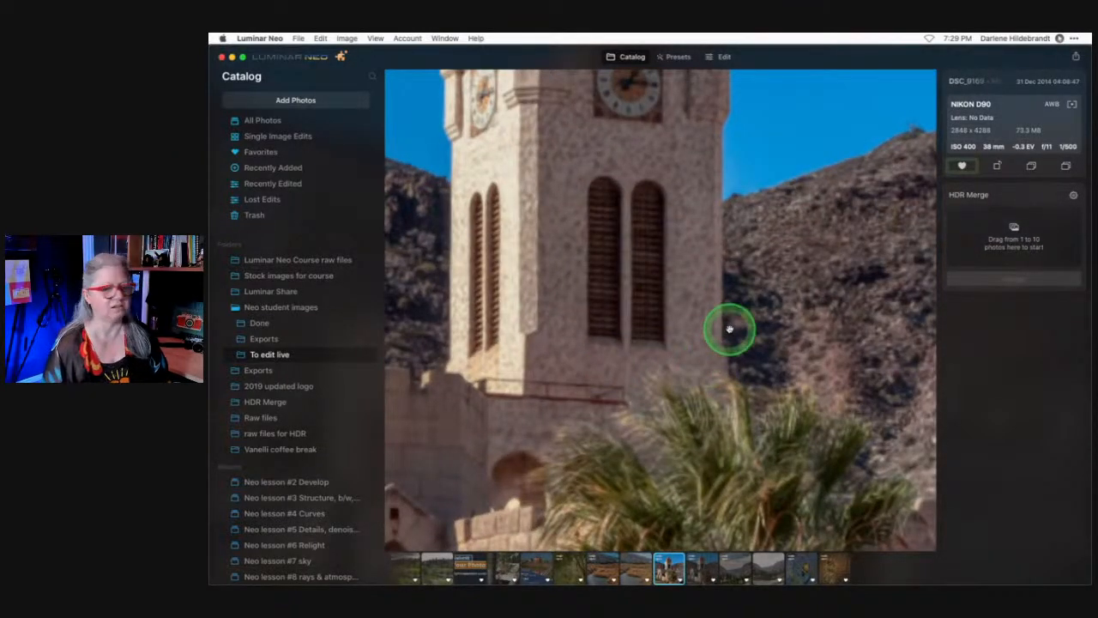
pyautogui.click(729, 329)
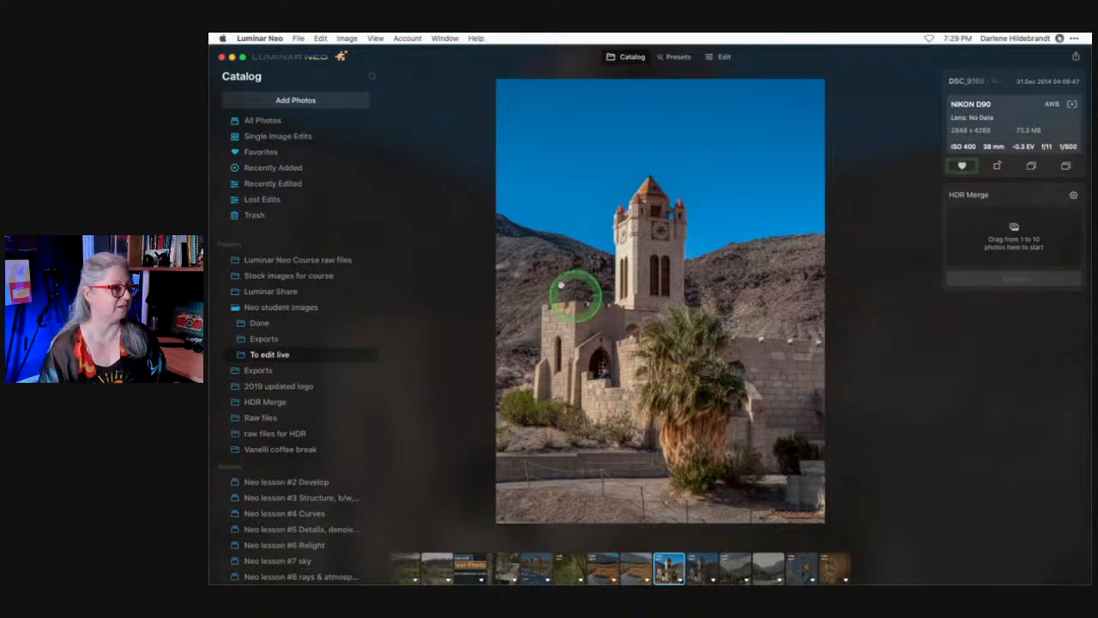
pyautogui.click(668, 297)
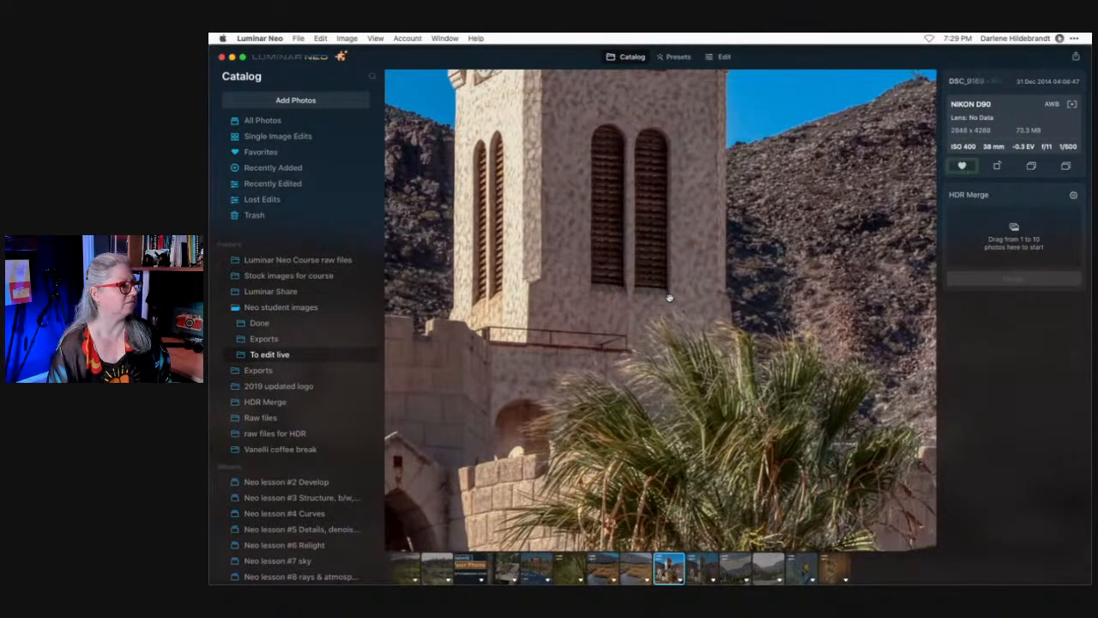
pyautogui.scroll(10, 669, 297)
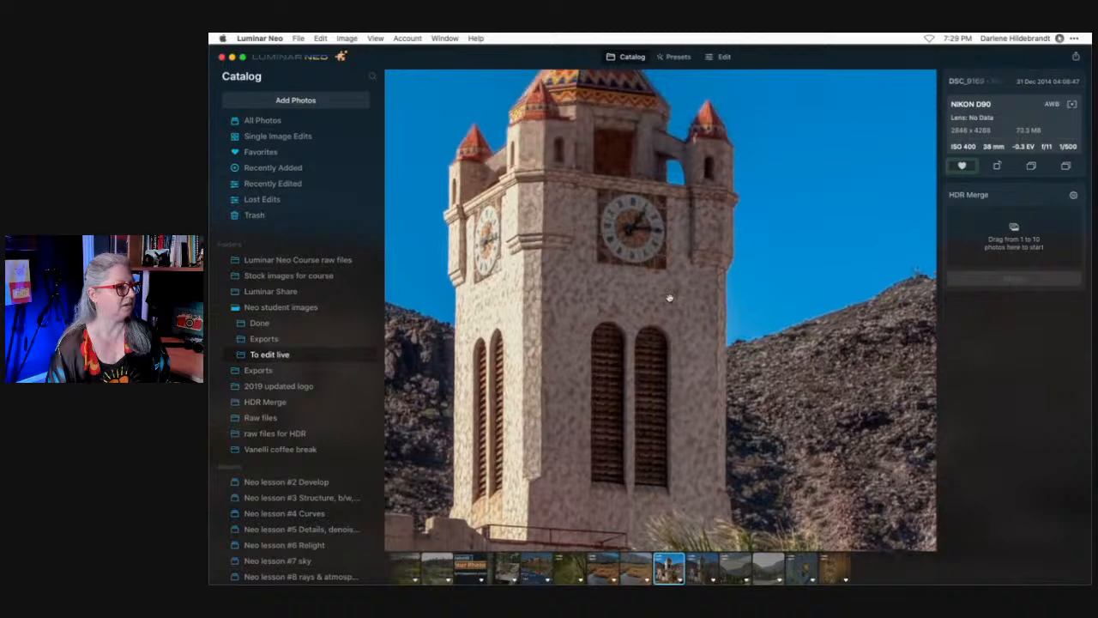
pyautogui.click(668, 297)
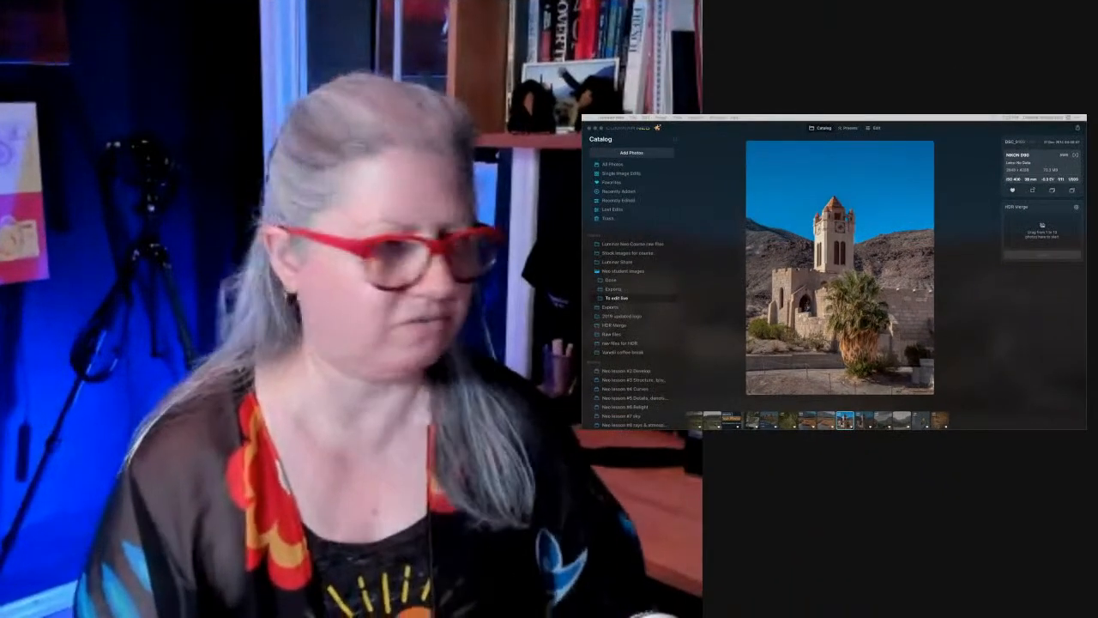
# Return to the catalog grid and display the Submit Your Photos slide full screen.
pyautogui.click(868, 318)
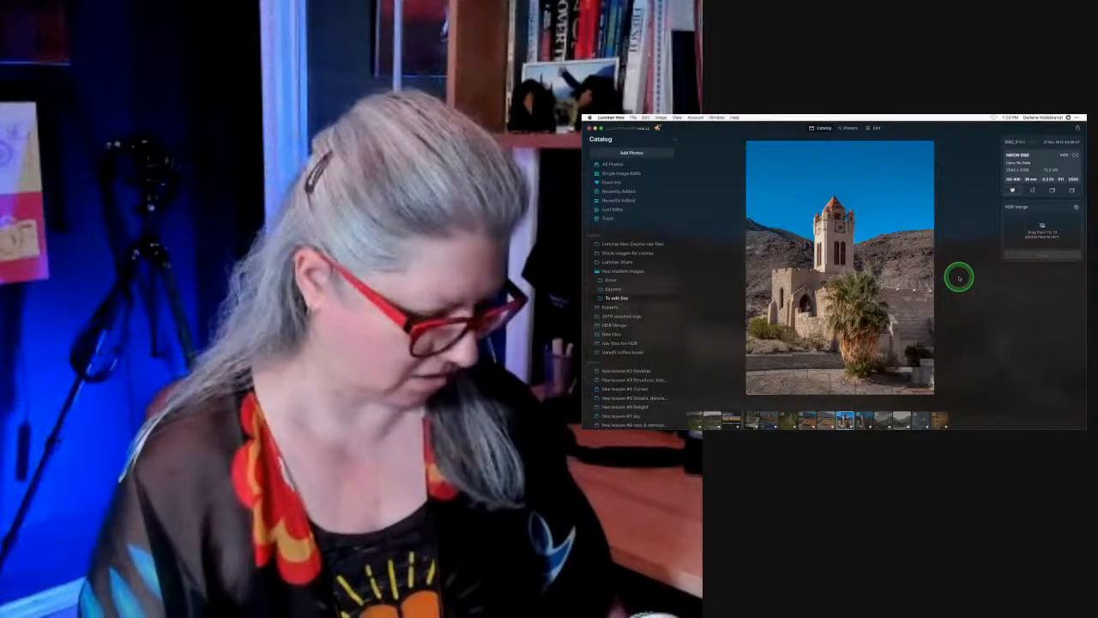
pyautogui.press('g')
pyautogui.scroll(2, 960, 282)
pyautogui.scroll(2, 960, 282)
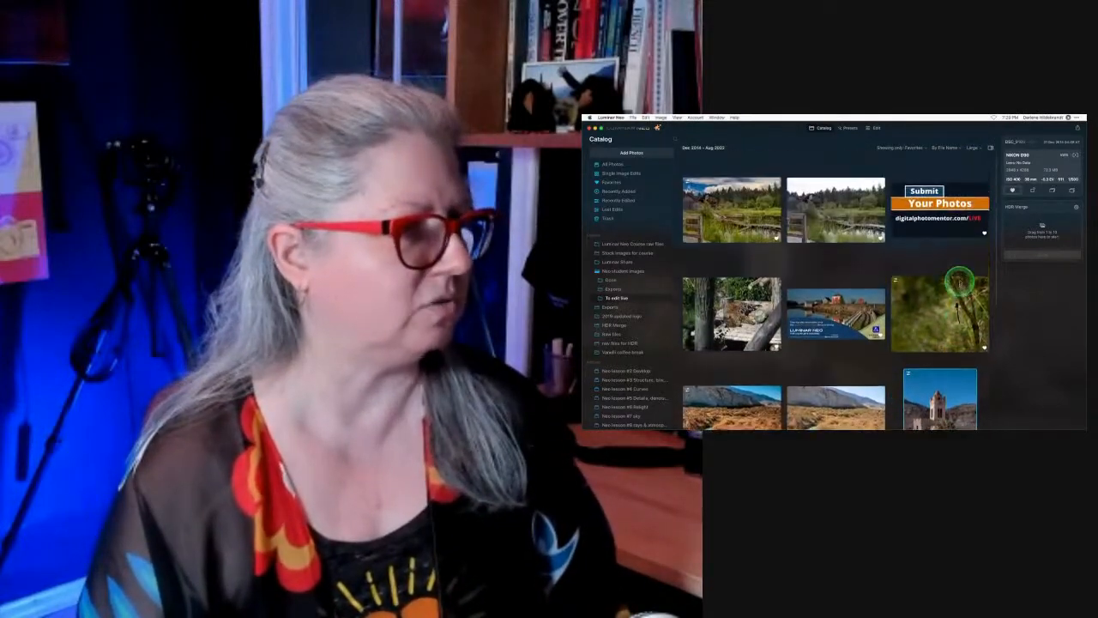
pyautogui.doubleClick(939, 199)
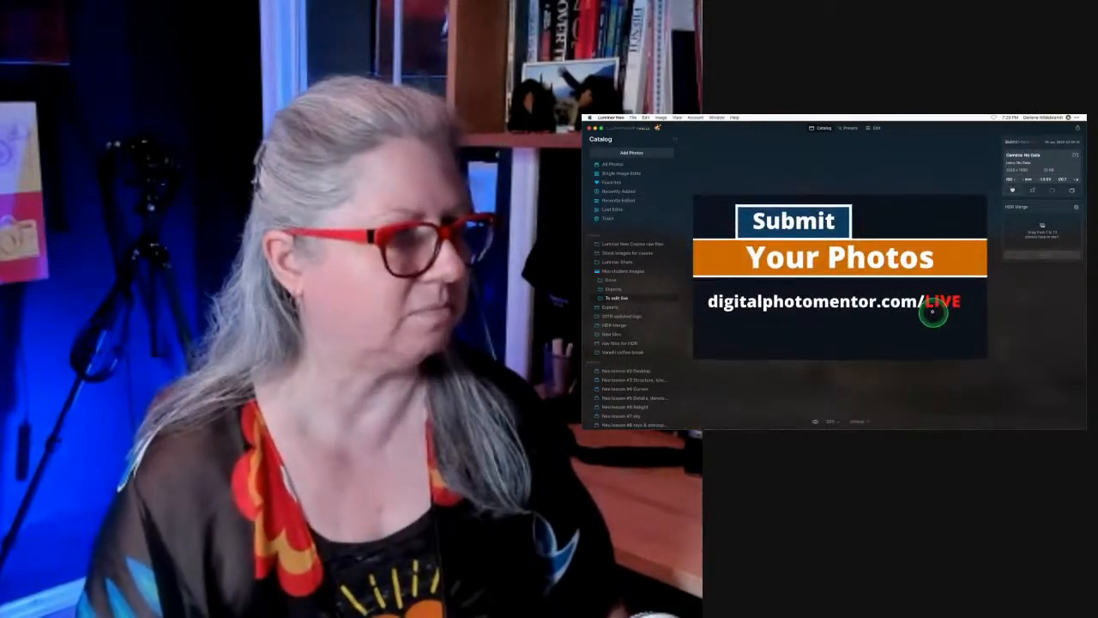
pyautogui.press('f')
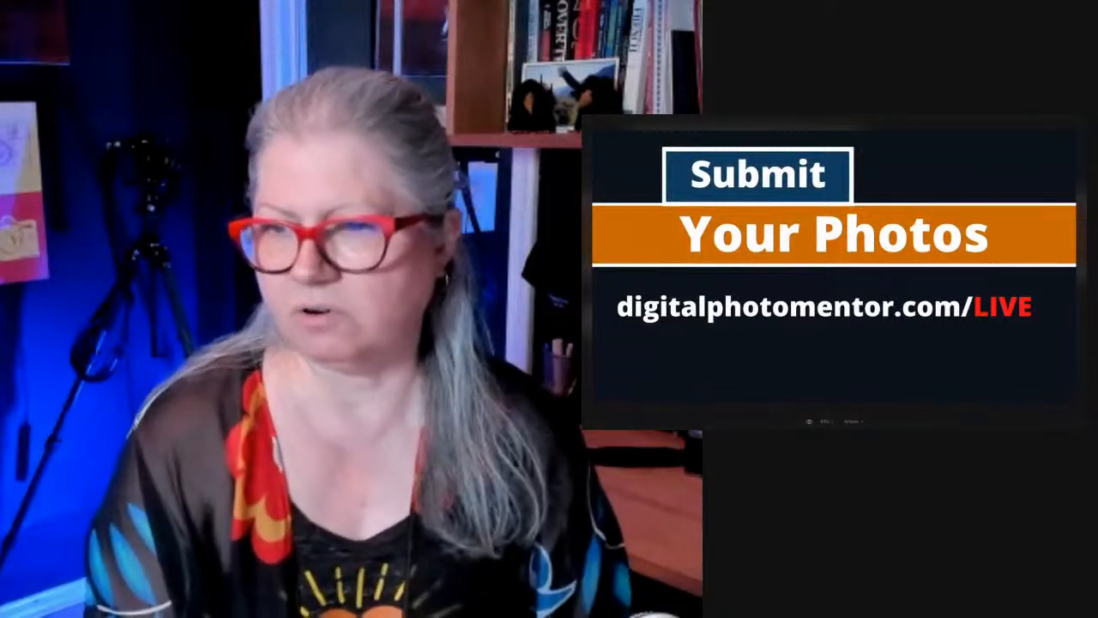